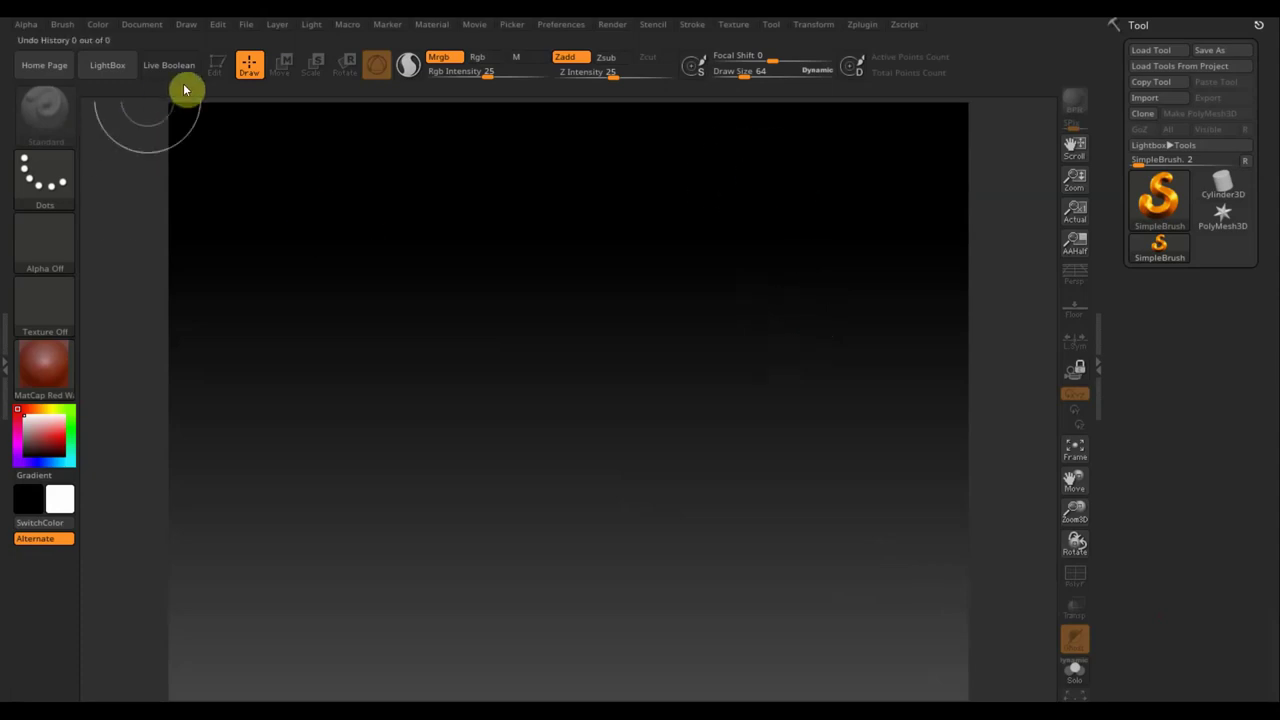
# Load the DemoAnimeHead project from LightBox's Project list.
pyautogui.click(112, 67)
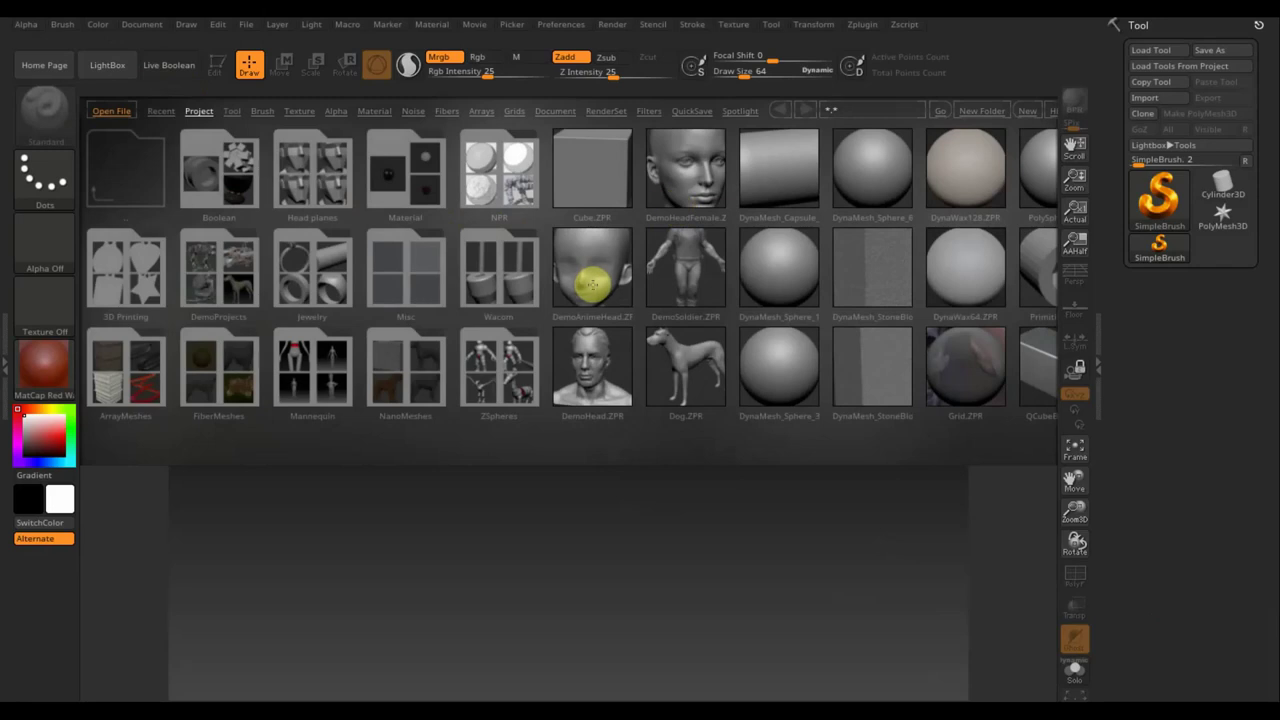
pyautogui.doubleClick(592, 285)
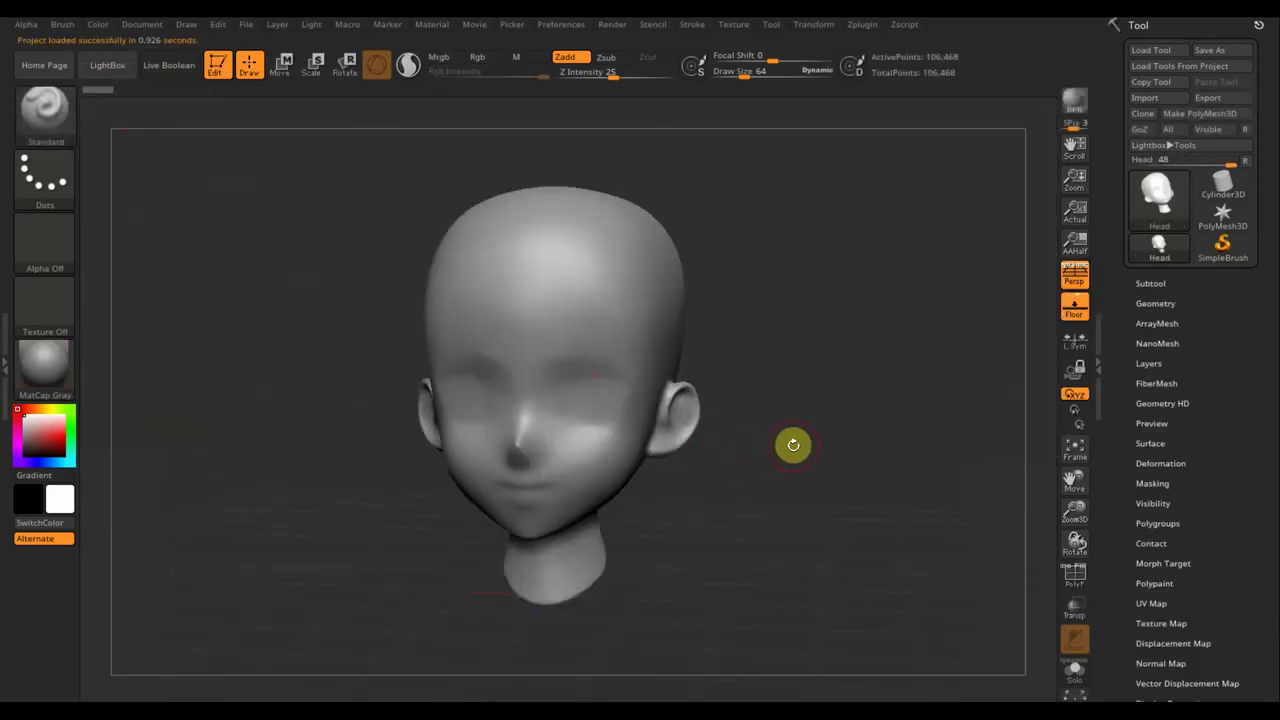
# Turn the head to face front and switch off Persp and Floor.
pyautogui.moveTo(791, 443); pyautogui.dragTo(795, 459)
pyautogui.click(1074, 274)
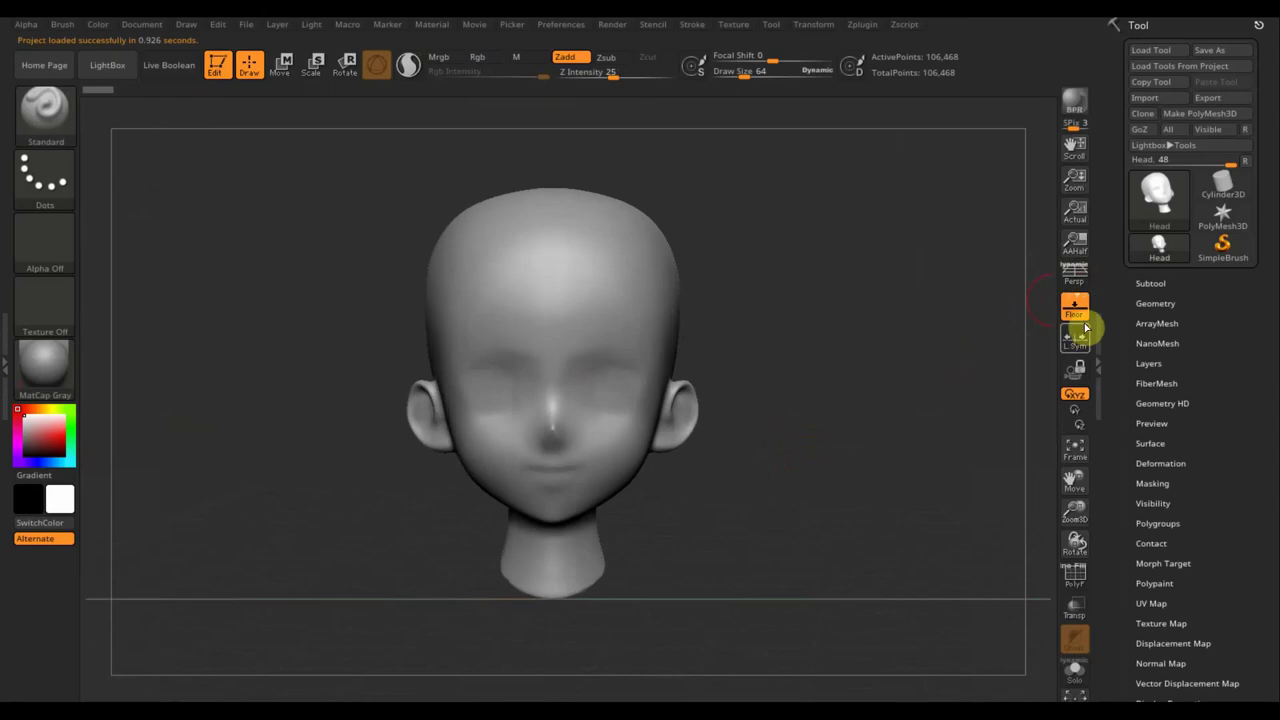
pyautogui.click(1075, 310)
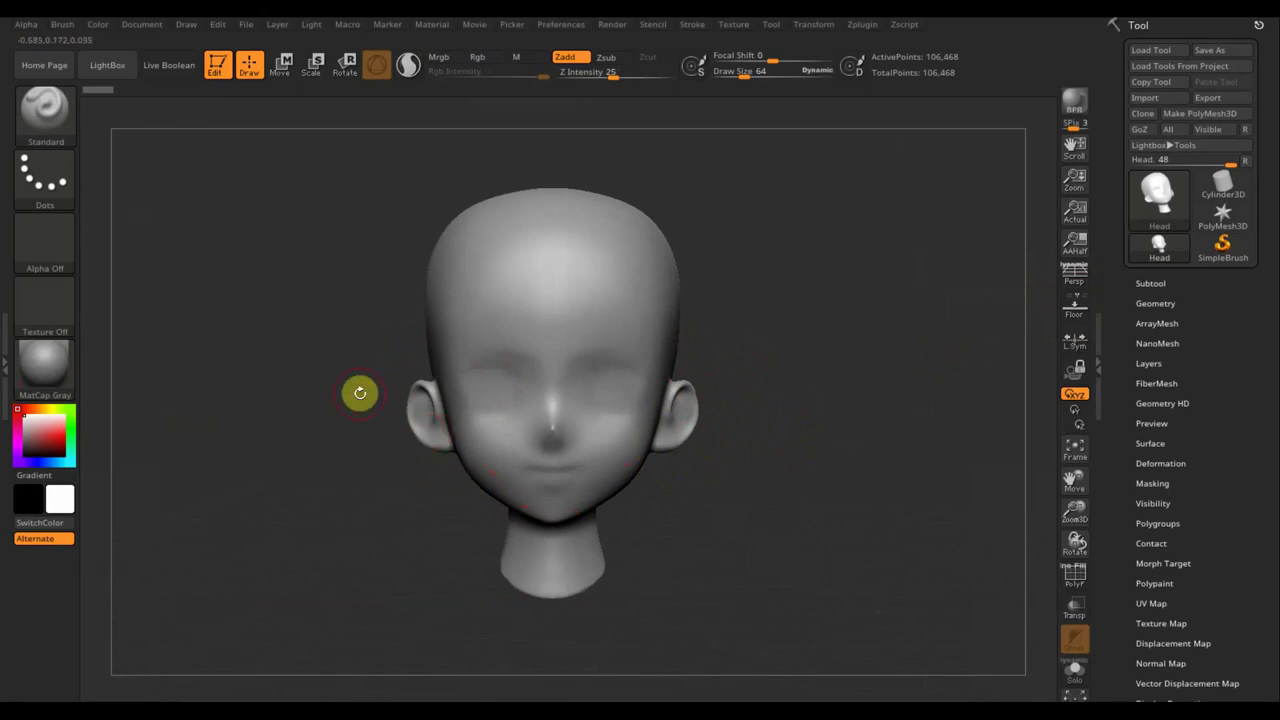
# Slice one ear off the head with the TrimCurve brush.
pyautogui.keyDown('ctrl'); pyautogui.keyDown('shift'); pyautogui.click(52, 112); pyautogui.keyUp('shift'); pyautogui.keyUp('ctrl')
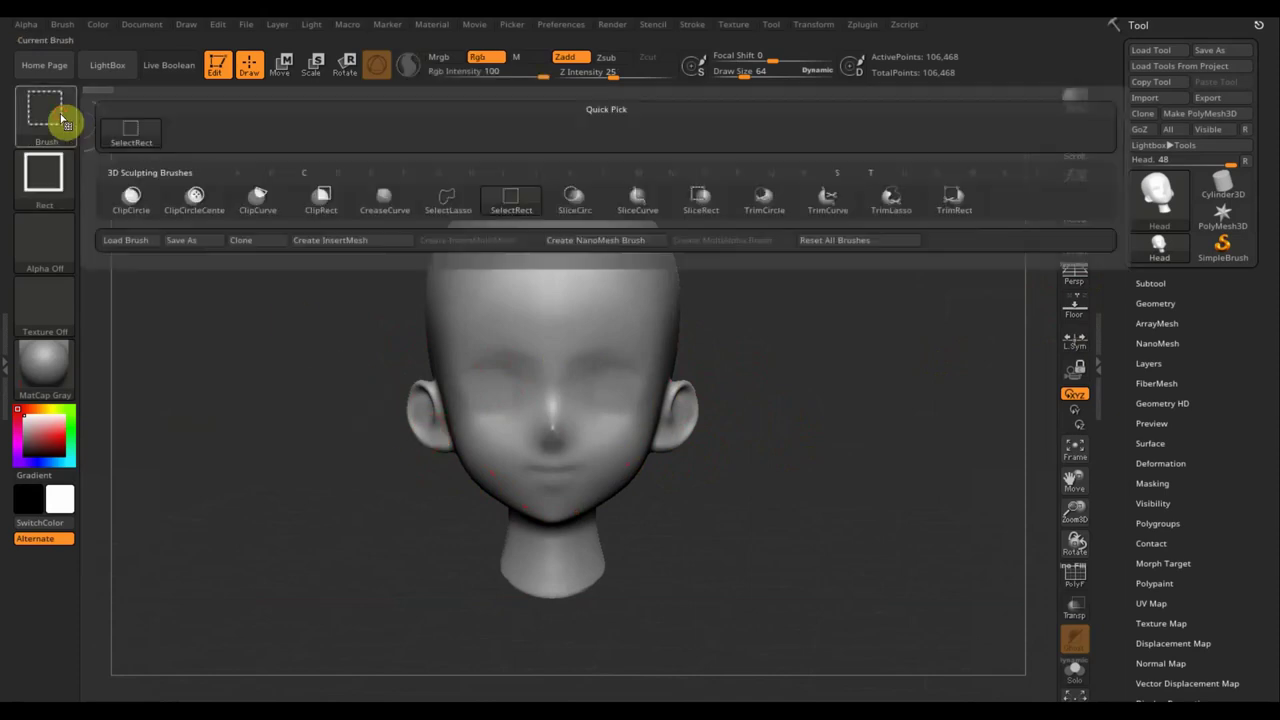
pyautogui.click(826, 200)
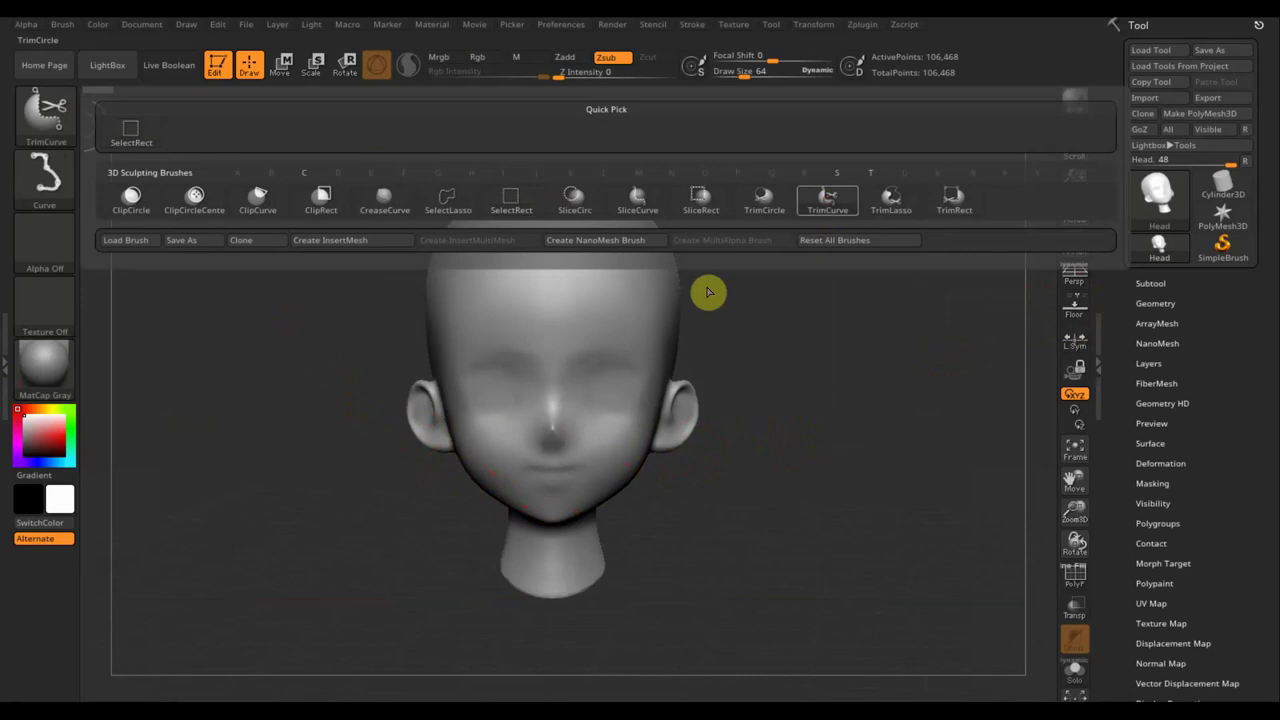
pyautogui.keyDown('ctrl'); pyautogui.keyDown('shift'); pyautogui.moveTo(480, 552); pyautogui.dragTo(410, 266); pyautogui.keyUp('shift'); pyautogui.keyUp('ctrl')
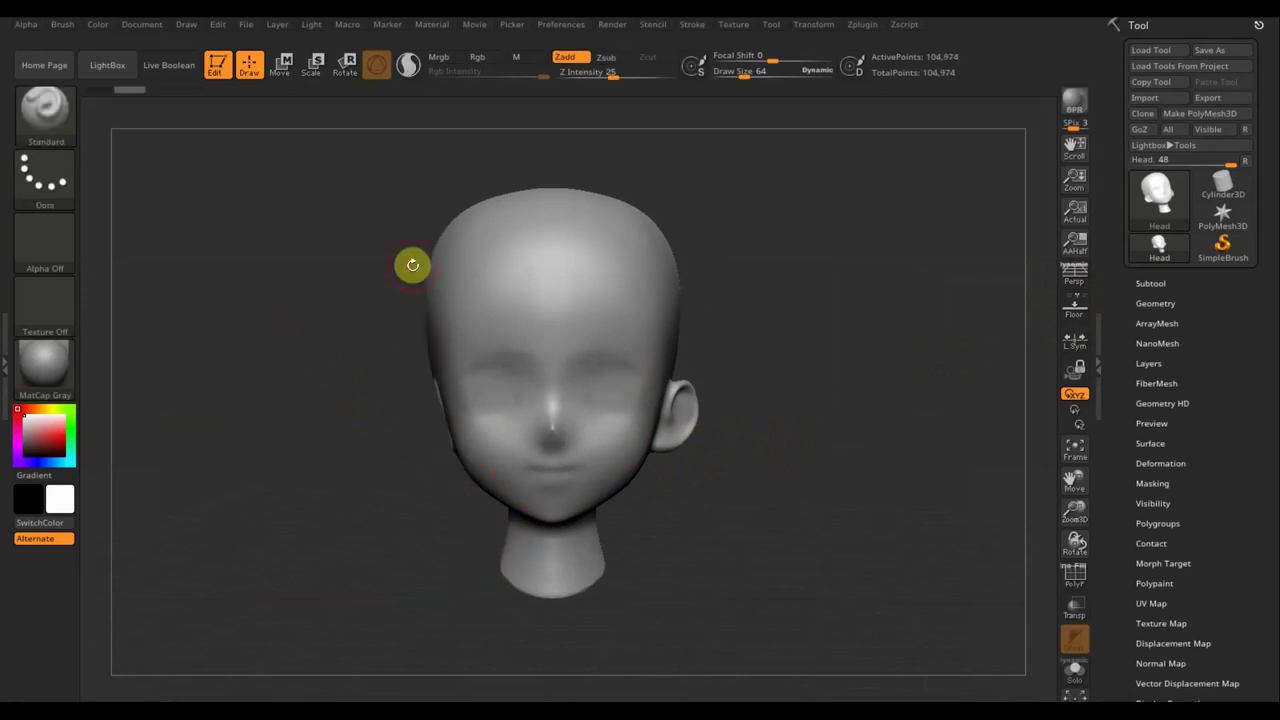
# Apply Mirror And Weld so the trimmed side is copied across the head.
pyautogui.click(1155, 301)
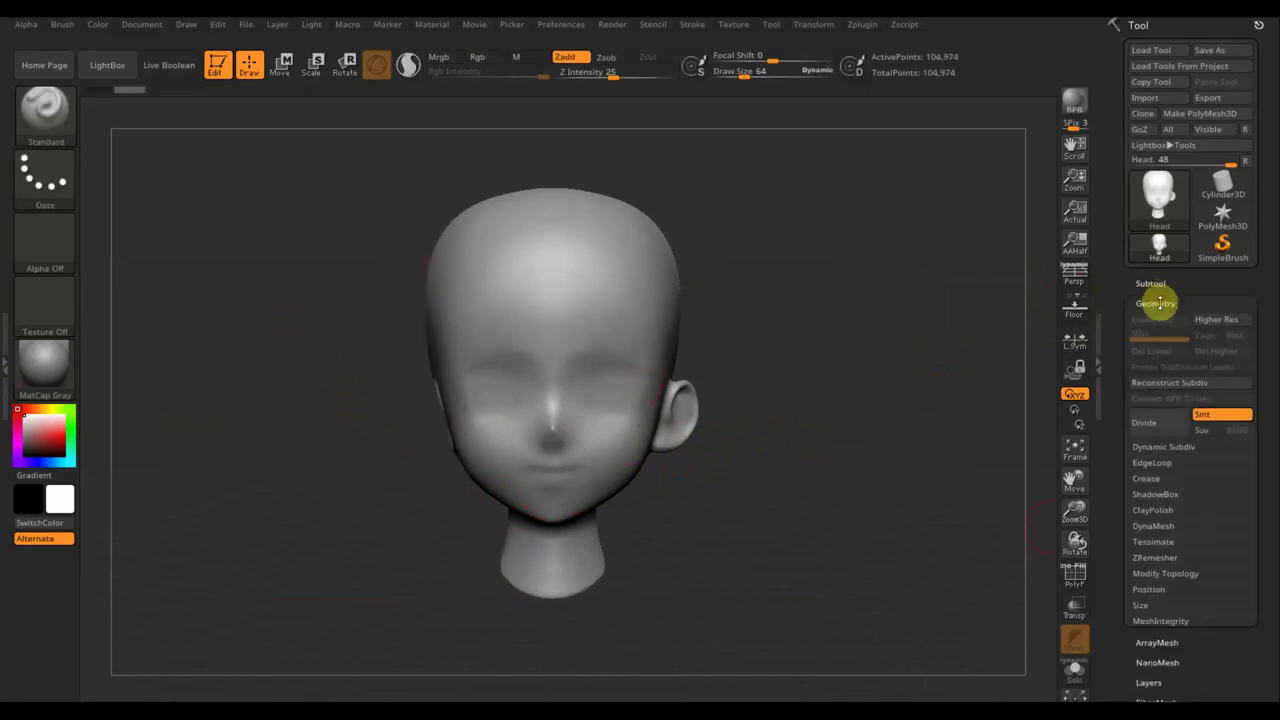
pyautogui.click(1178, 575)
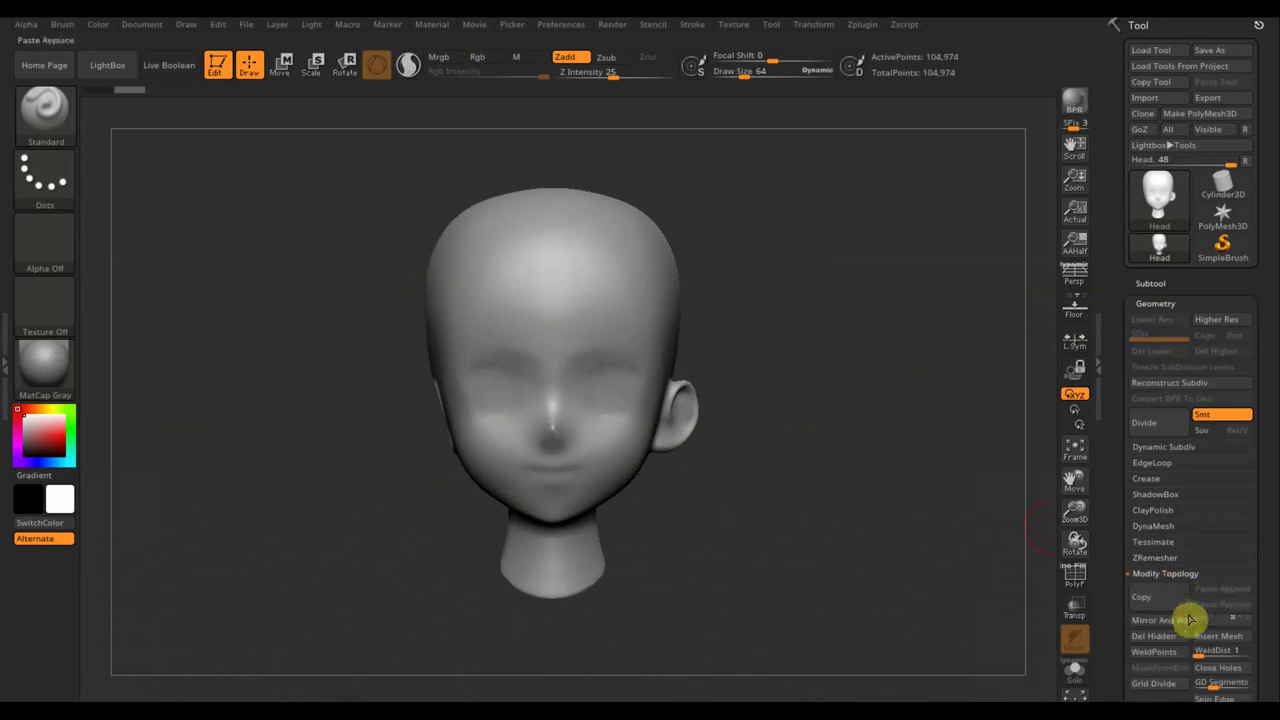
pyautogui.click(1172, 621)
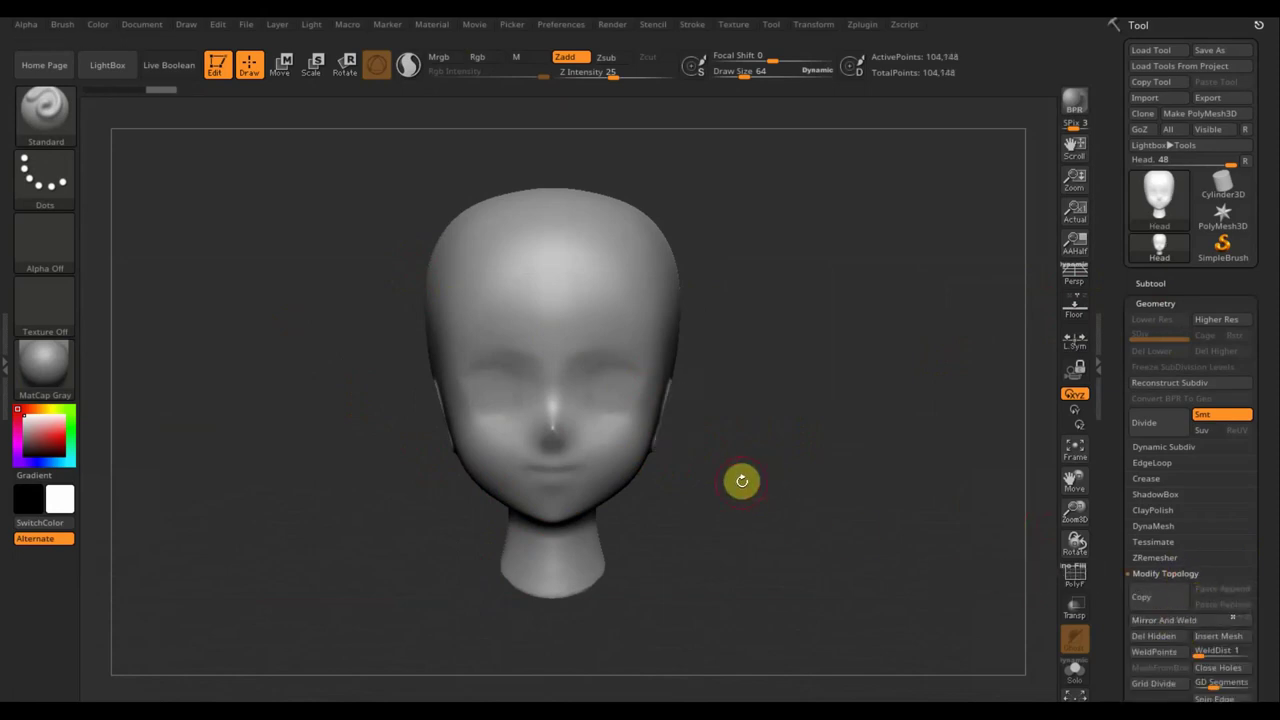
pyautogui.moveTo(742, 481); pyautogui.dragTo(806, 480)
pyautogui.press('shift')
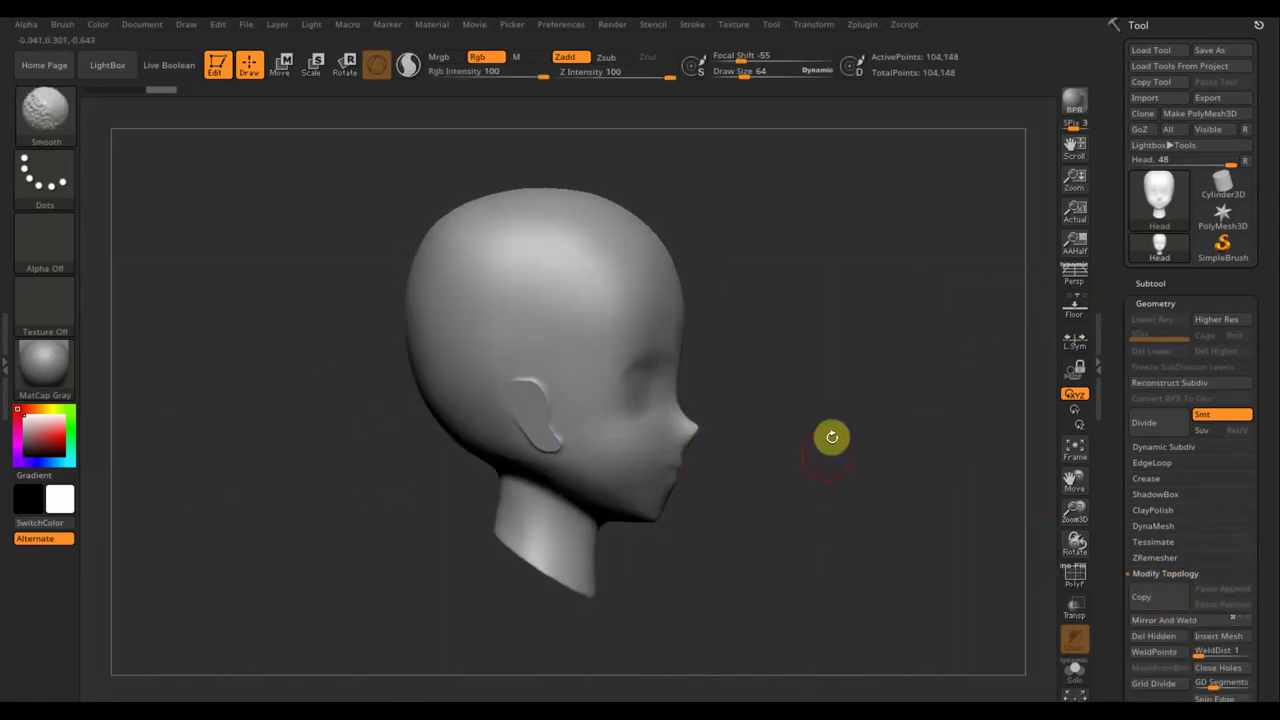
# Smooth away the leftover flat ear stub and check it from front and side.
pyautogui.press('ctrl')
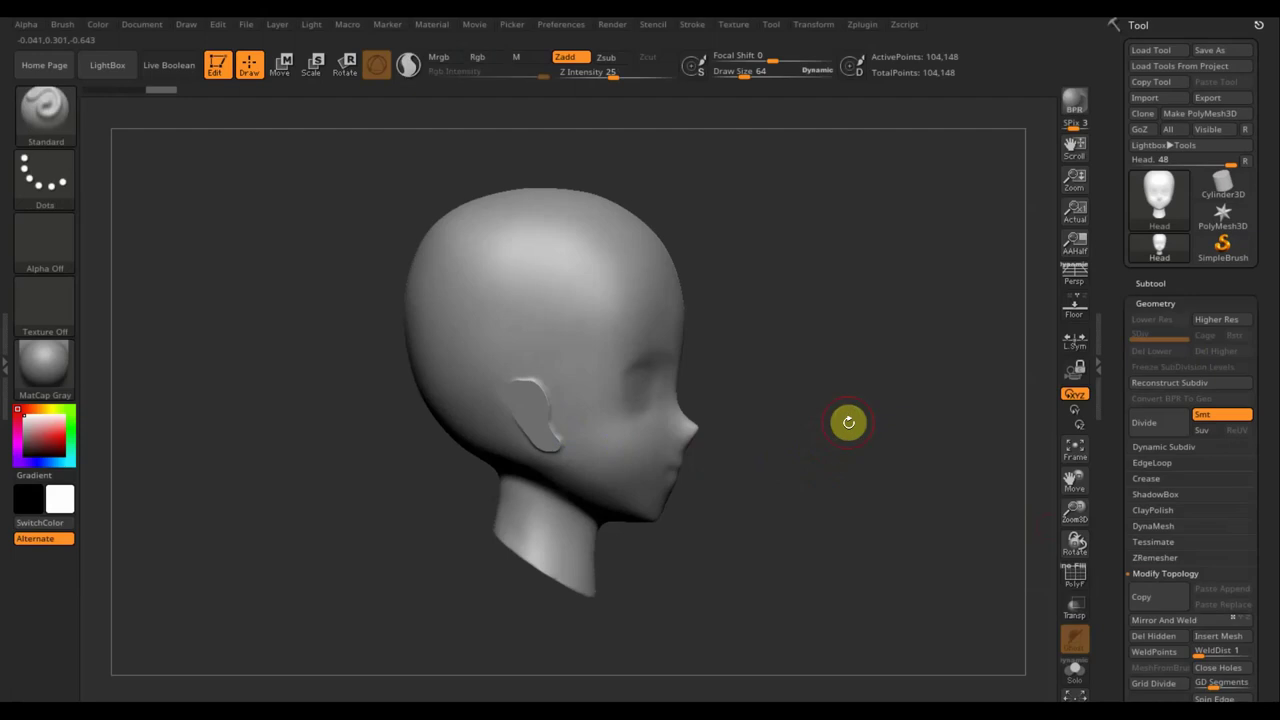
pyautogui.moveTo(563, 406)
pyautogui.keyDown('shift'); pyautogui.mouseDown()
pyautogui.moveTo(547, 390)
pyautogui.moveTo(556, 429)
pyautogui.moveTo(531, 443)
pyautogui.moveTo(525, 406)
pyautogui.mouseUp(); pyautogui.keyUp('shift')
pyautogui.moveTo(860, 437)
pyautogui.mouseDown()
pyautogui.moveTo(749, 437)
pyautogui.moveTo(802, 434)
pyautogui.mouseUp()
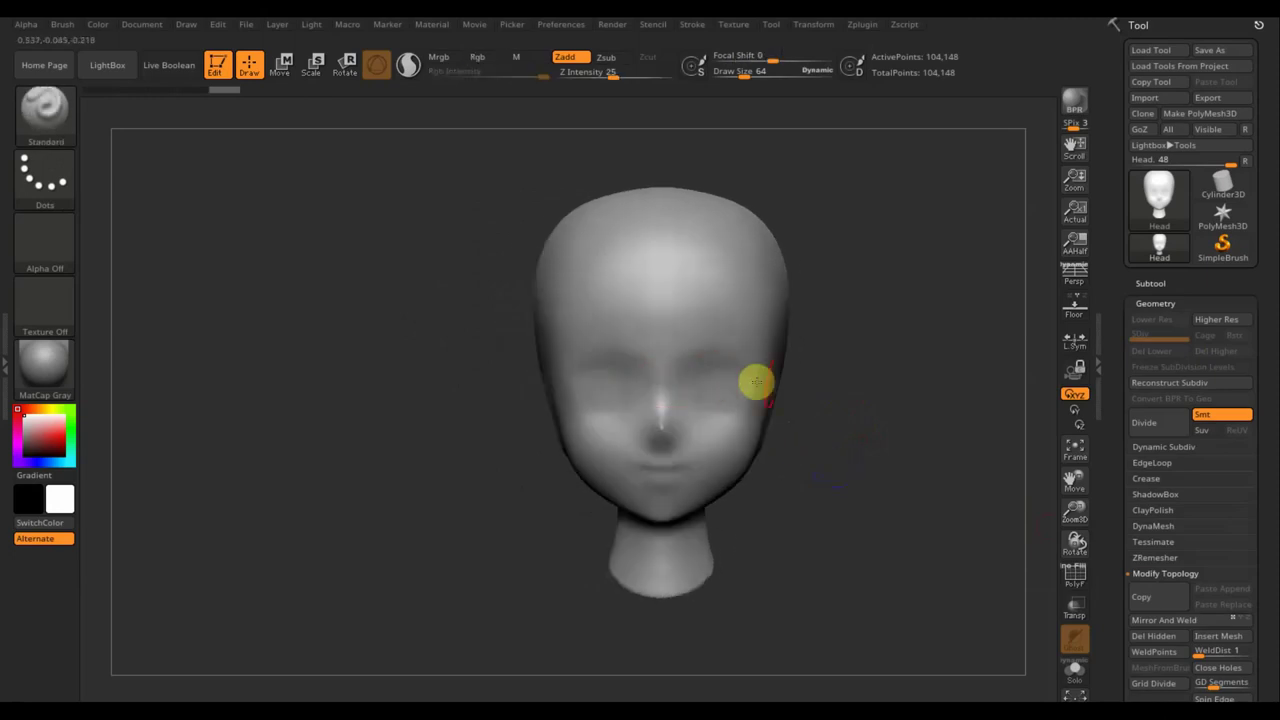
pyautogui.moveTo(797, 486); pyautogui.dragTo(858, 487)
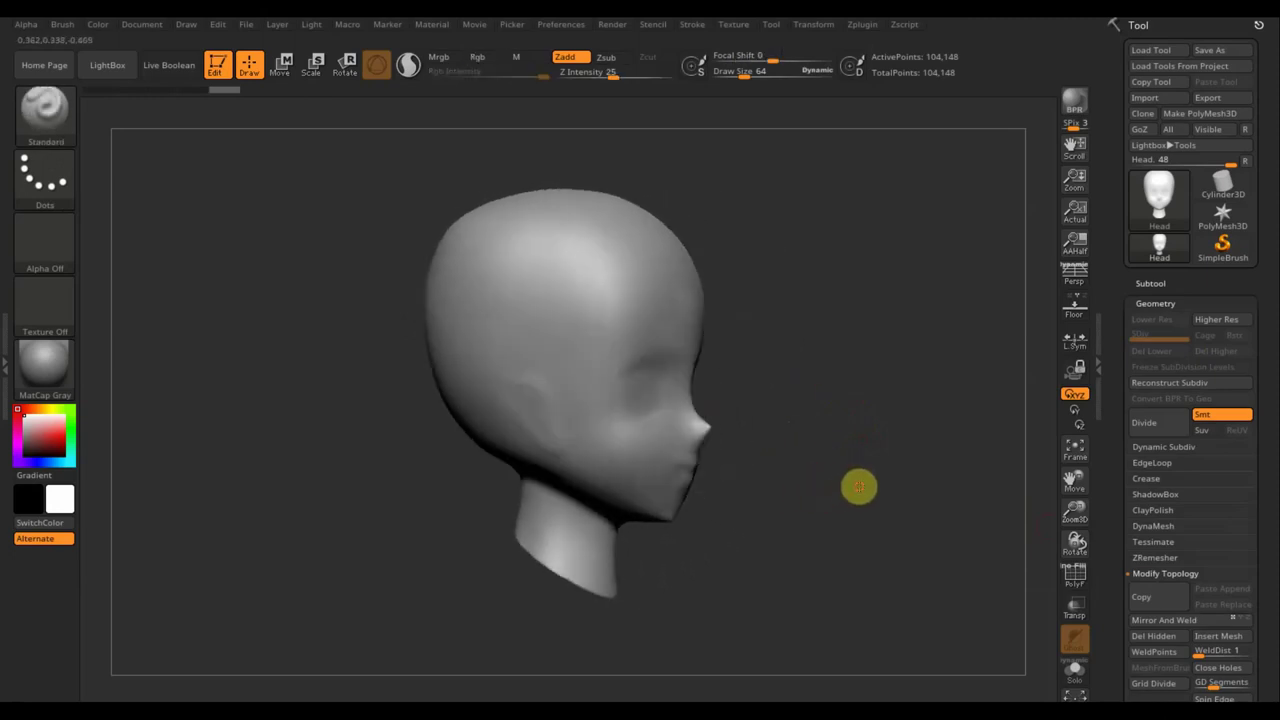
# Stroke the side of the head with ClayBuildup and lower Z Intensity to 2.
pyautogui.click(60, 122)
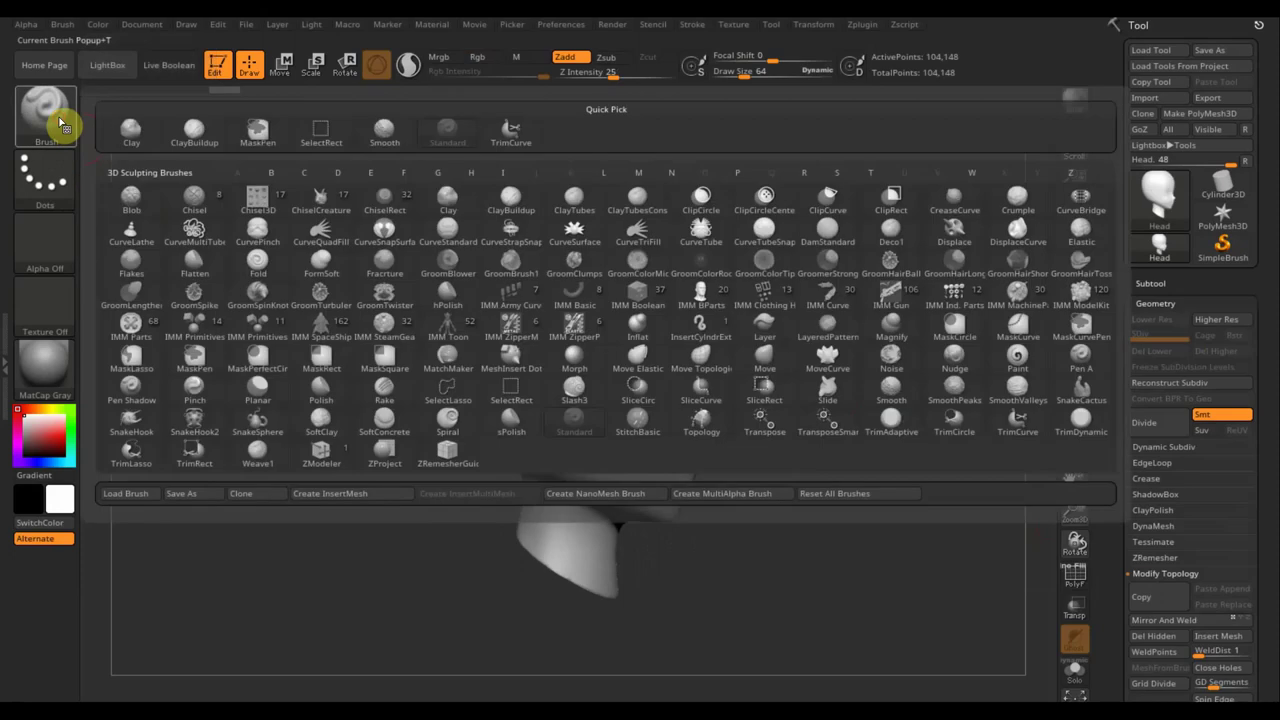
pyautogui.click(197, 129)
pyautogui.moveTo(620, 371)
pyautogui.mouseDown()
pyautogui.moveTo(600, 380)
pyautogui.moveTo(623, 386)
pyautogui.mouseUp()
pyautogui.moveTo(609, 74); pyautogui.dragTo(572, 77)
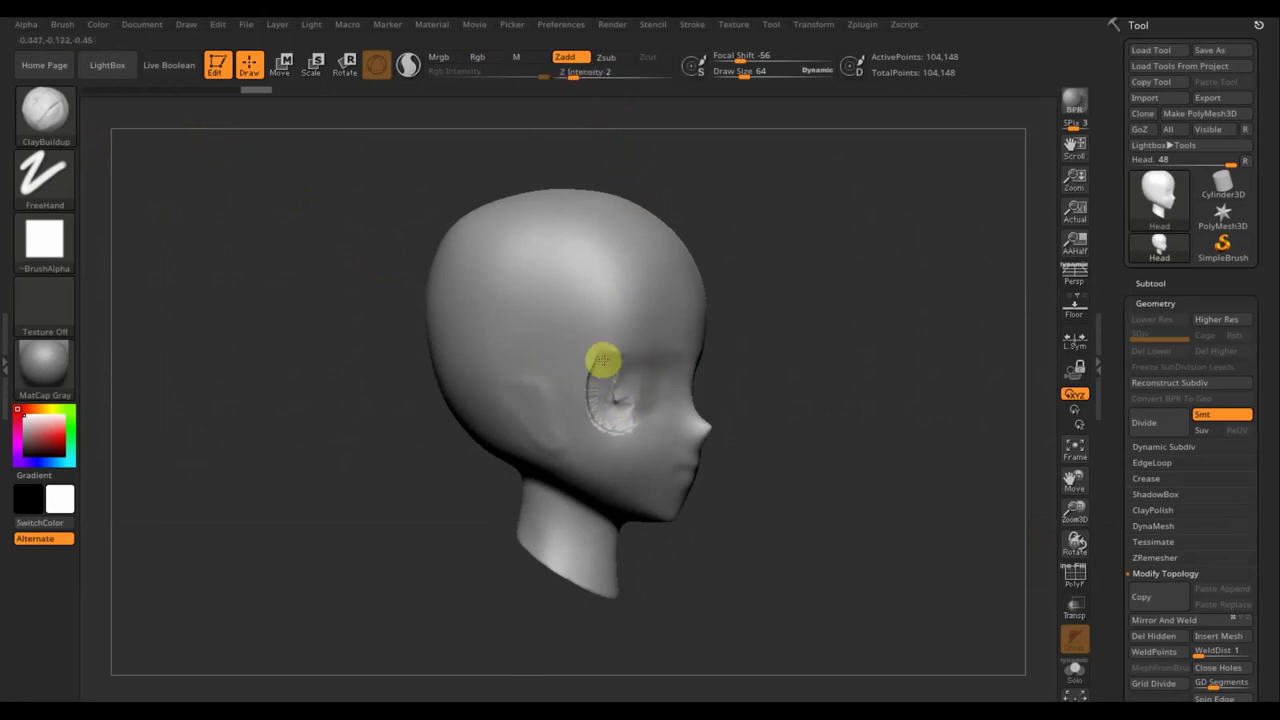
# Lightly sculpt over the old ear area and reshape the large eye-socket rim.
pyautogui.moveTo(612, 377); pyautogui.dragTo(650, 389)
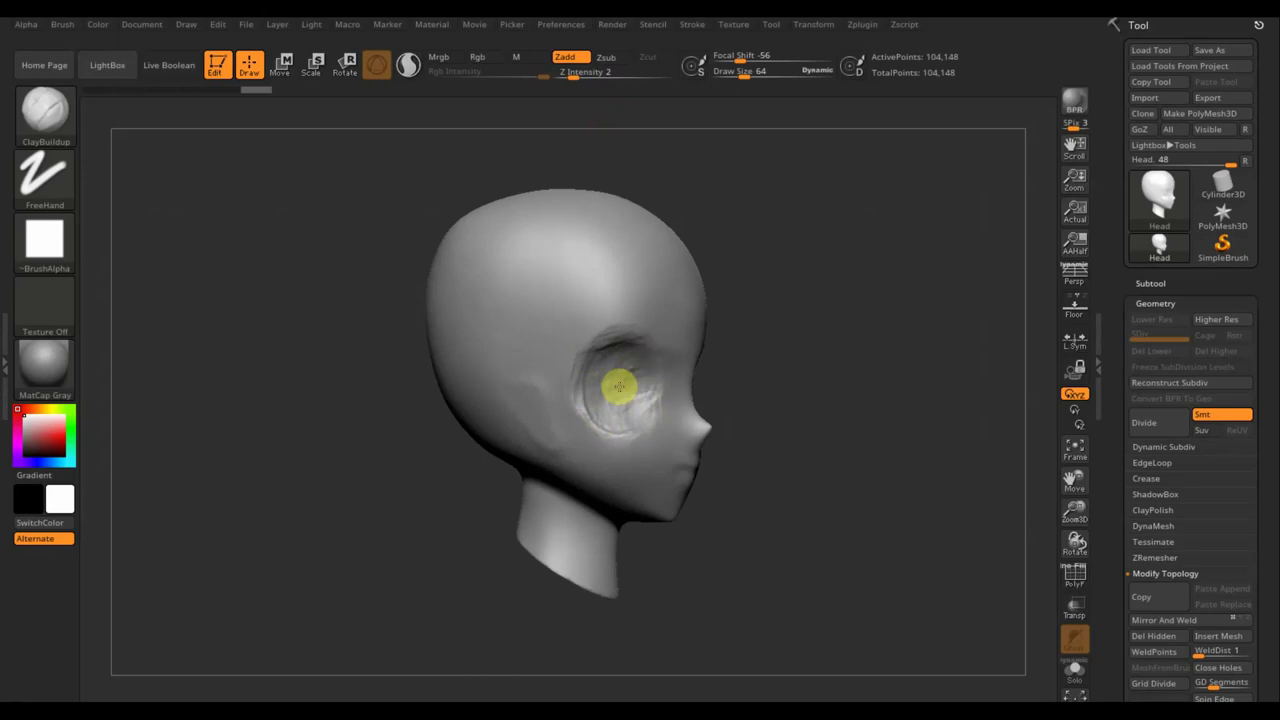
pyautogui.moveTo(743, 394); pyautogui.dragTo(743, 386)
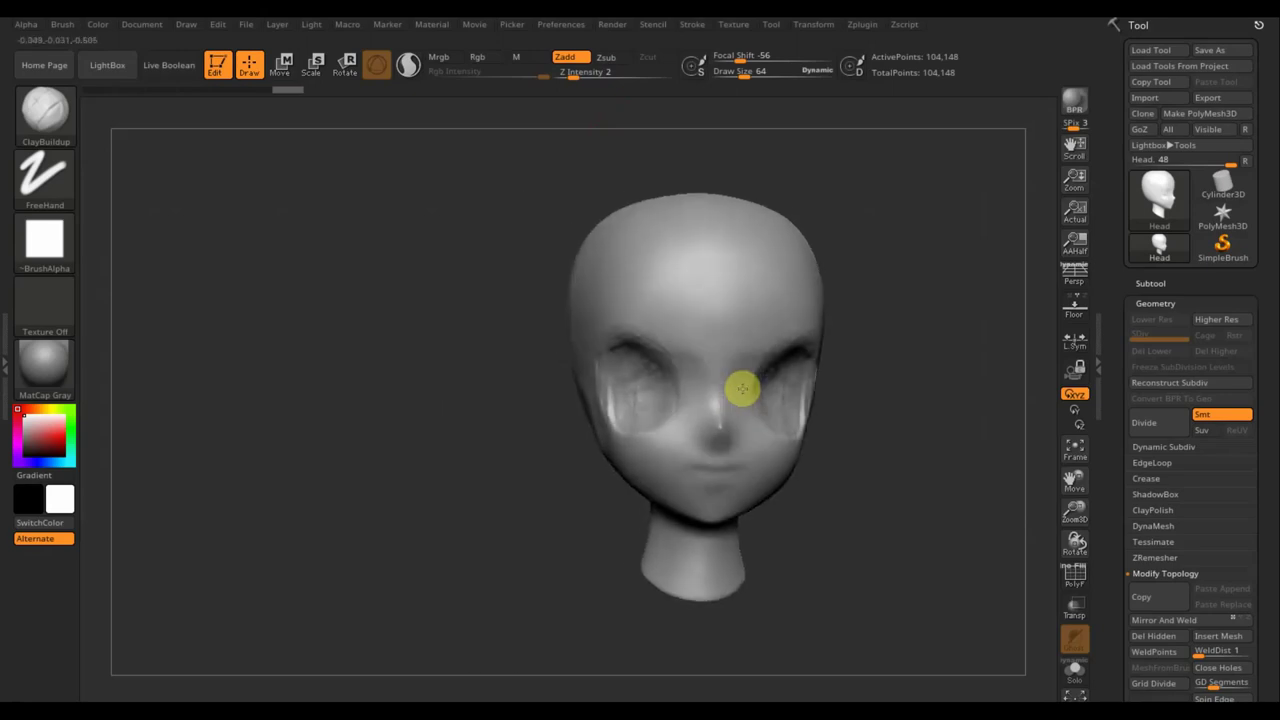
pyautogui.moveTo(851, 409); pyautogui.dragTo(940, 417)
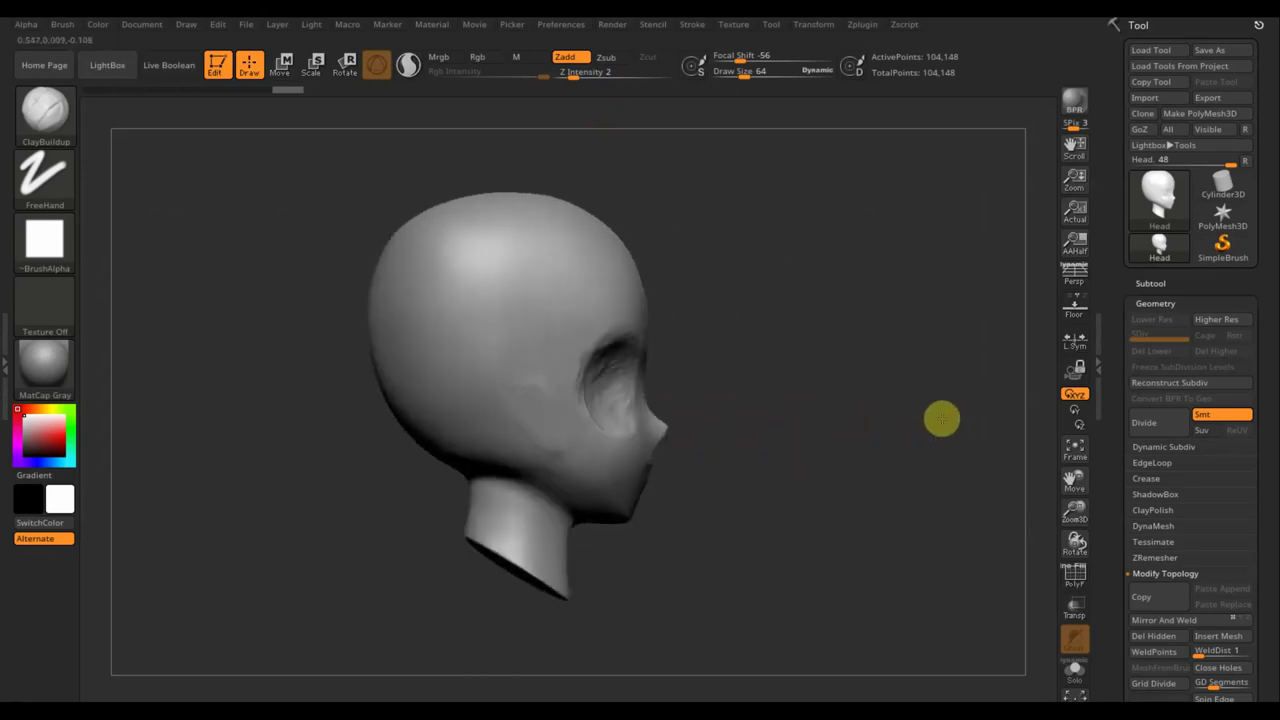
pyautogui.moveTo(593, 390); pyautogui.dragTo(604, 352)
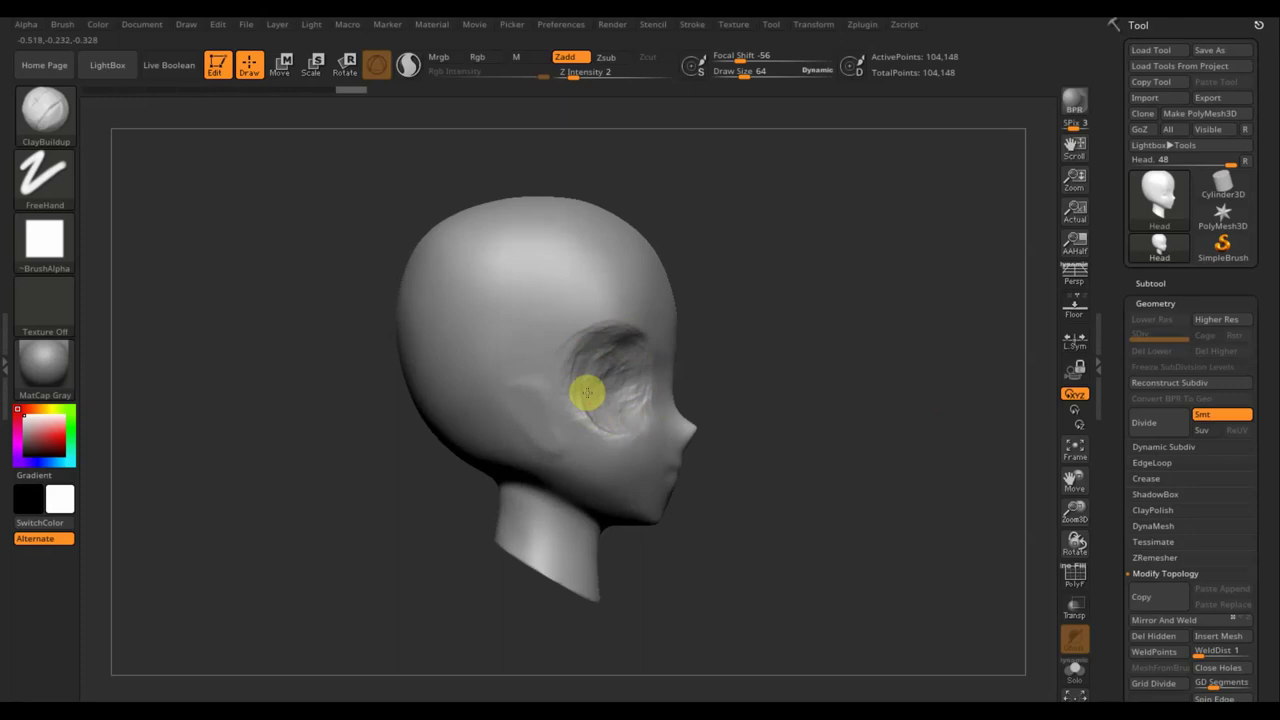
# Build up the nose bridge, the area beside the eye, and the brow ridges.
pyautogui.moveTo(778, 382)
pyautogui.keyDown('shift'); pyautogui.mouseDown()
pyautogui.moveTo(870, 430)
pyautogui.moveTo(790, 375)
pyautogui.mouseUp(); pyautogui.keyUp('shift')
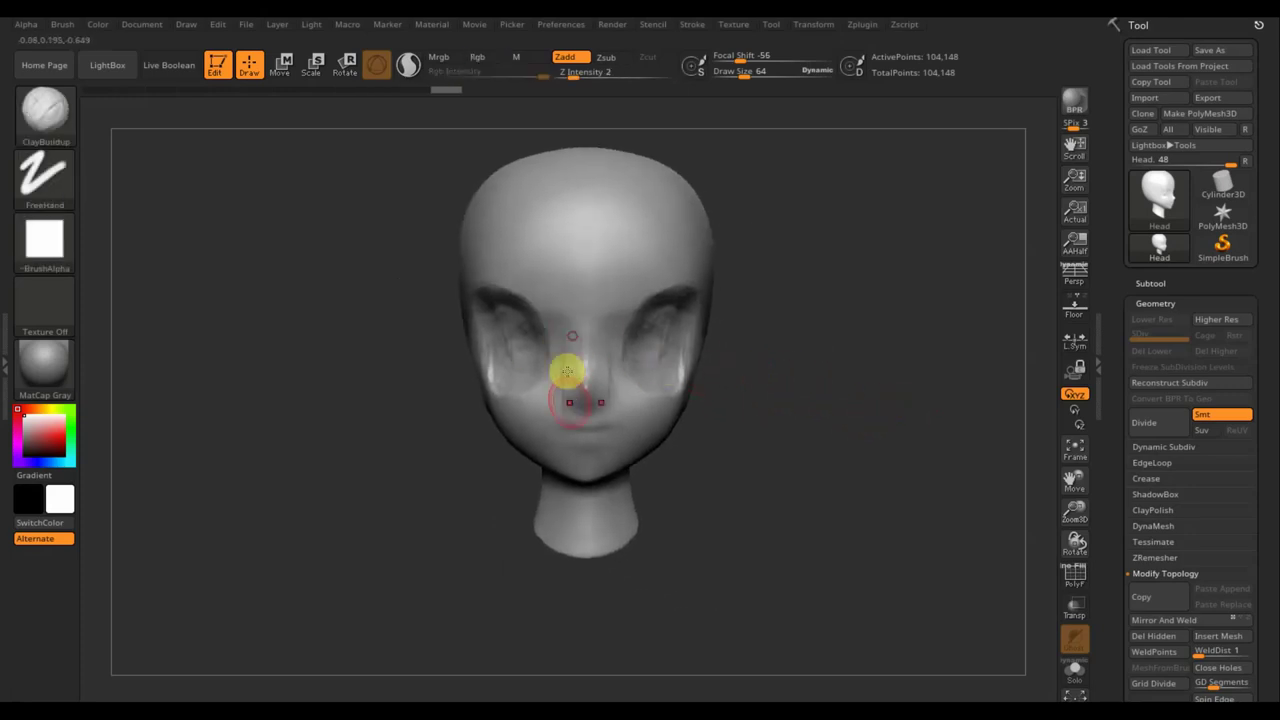
pyautogui.moveTo(571, 337)
pyautogui.mouseDown()
pyautogui.moveTo(560, 403)
pyautogui.moveTo(590, 392)
pyautogui.mouseUp()
pyautogui.moveTo(491, 294)
pyautogui.mouseDown()
pyautogui.moveTo(553, 374)
pyautogui.moveTo(543, 357)
pyautogui.mouseUp()
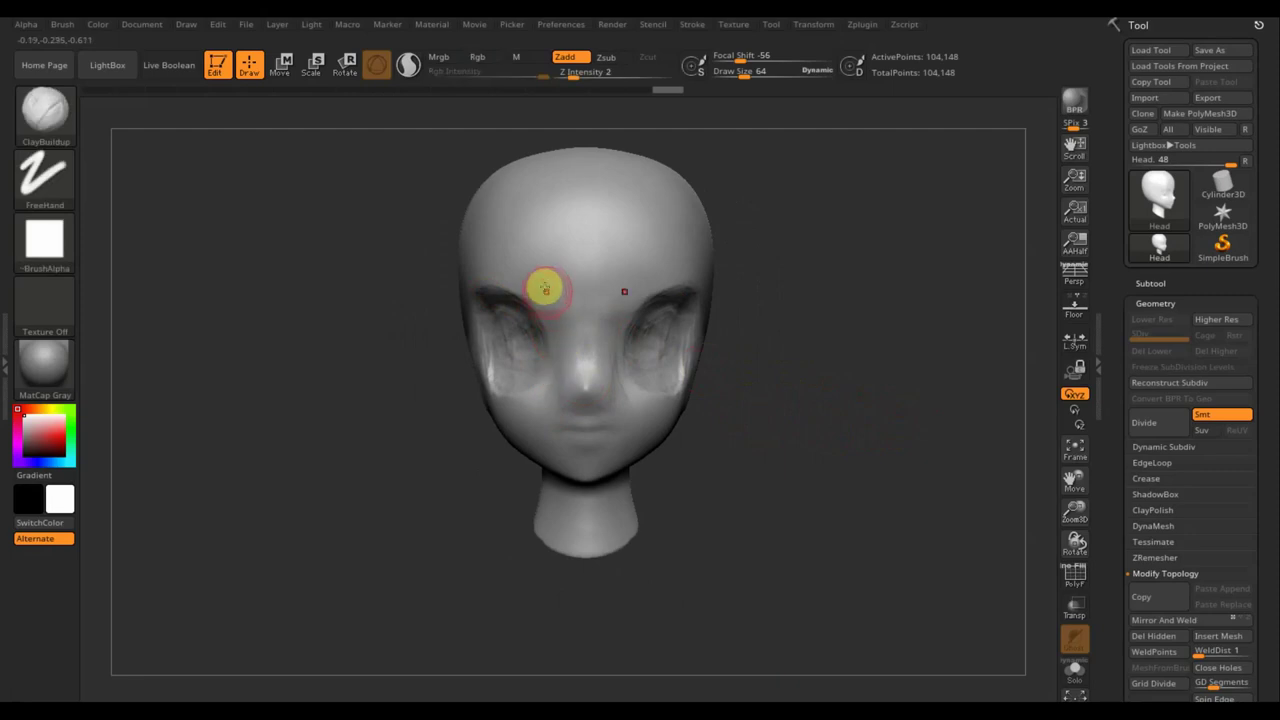
pyautogui.moveTo(543, 286)
pyautogui.mouseDown()
pyautogui.moveTo(485, 284)
pyautogui.moveTo(545, 296)
pyautogui.moveTo(532, 269)
pyautogui.moveTo(505, 263)
pyautogui.mouseUp()
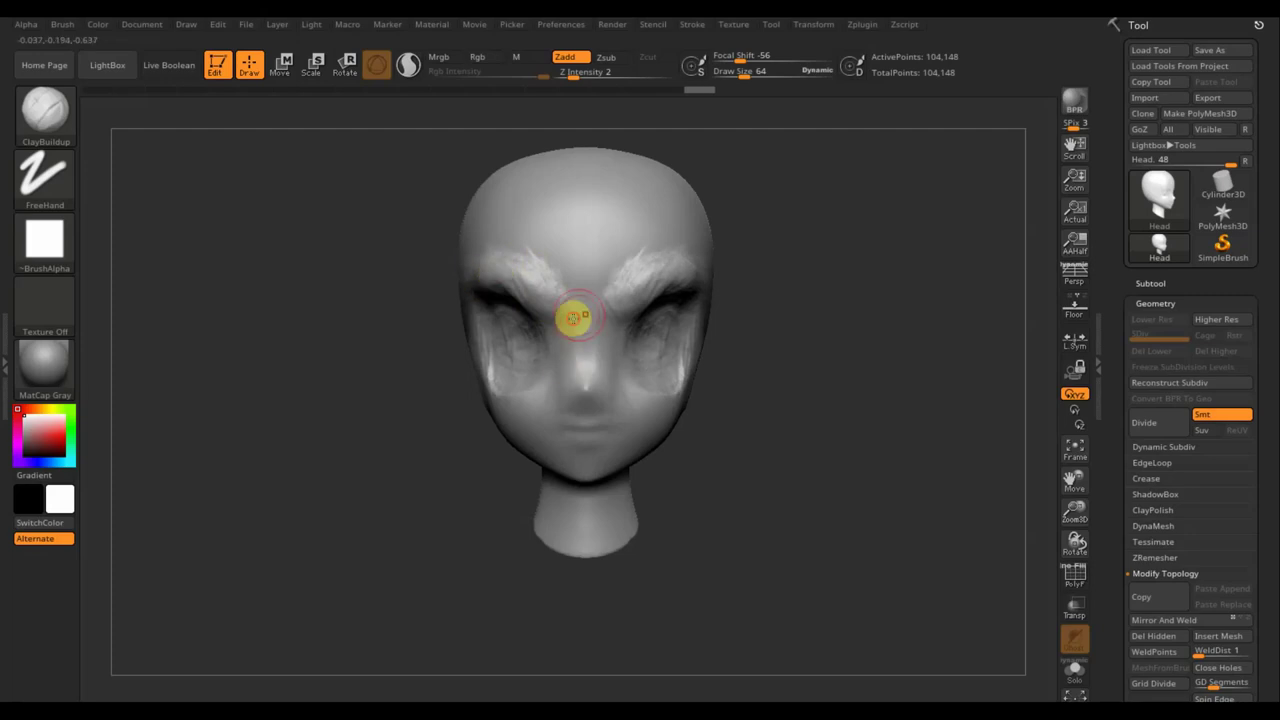
# Build up the nose bridge further and smooth it, checking from three-quarter views.
pyautogui.moveTo(571, 323); pyautogui.dragTo(571, 389)
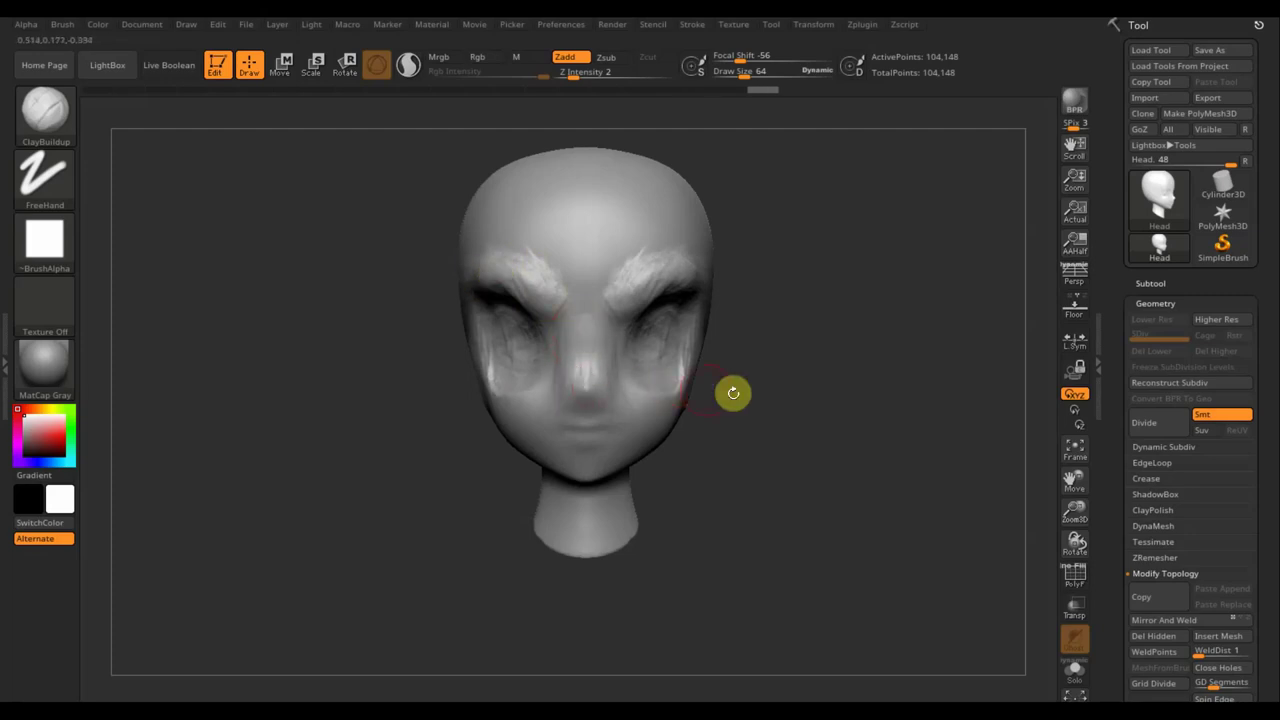
pyautogui.moveTo(733, 393); pyautogui.dragTo(846, 400)
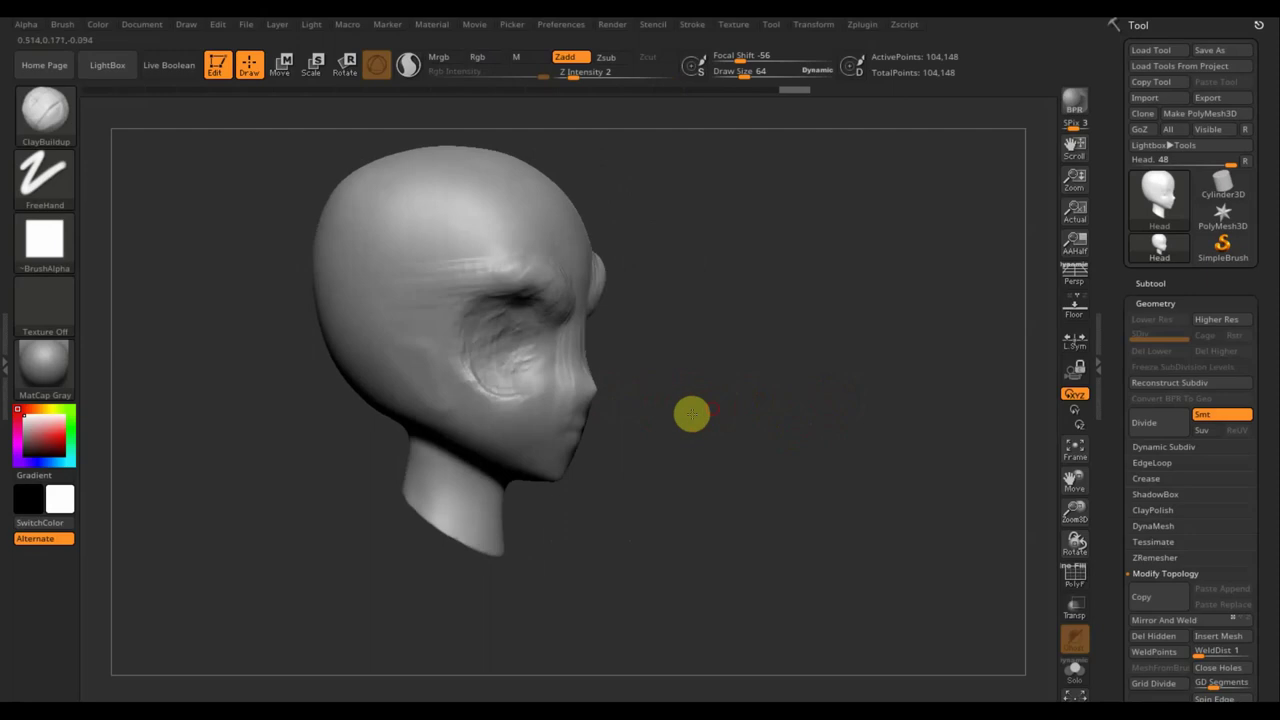
pyautogui.moveTo(692, 413); pyautogui.dragTo(603, 377)
pyautogui.press('shift')
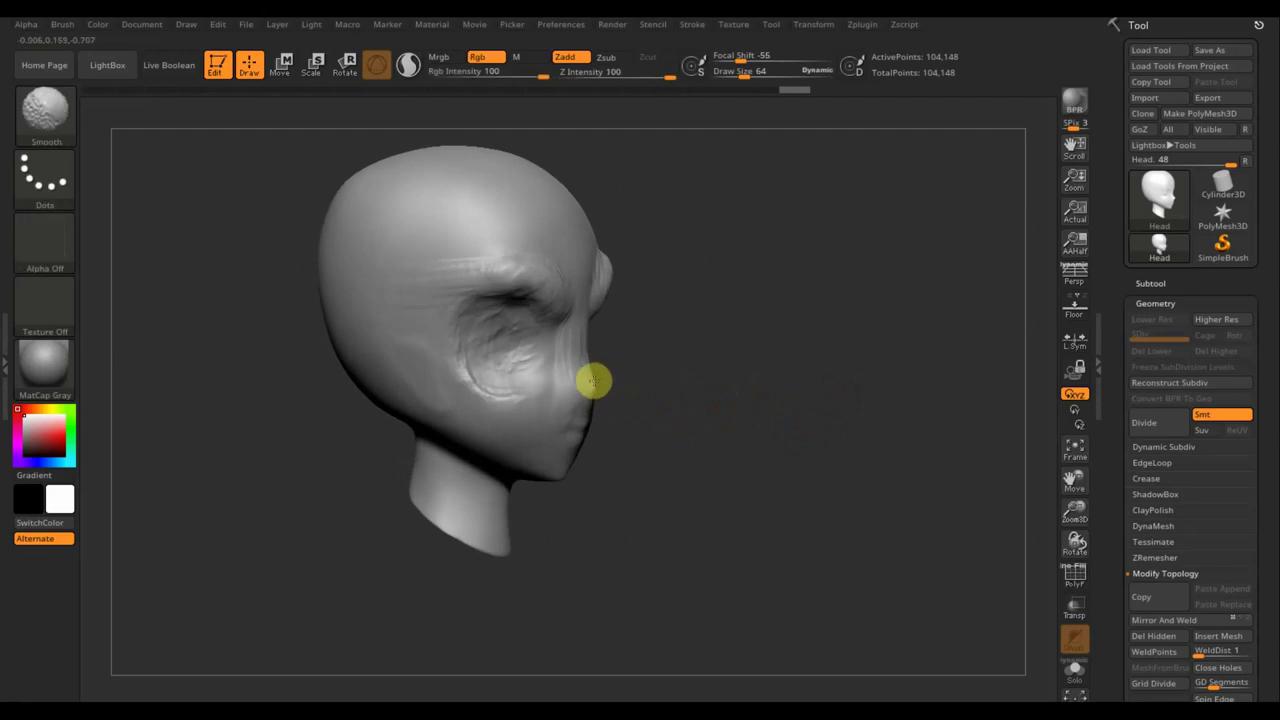
pyautogui.moveTo(654, 386); pyautogui.dragTo(628, 389)
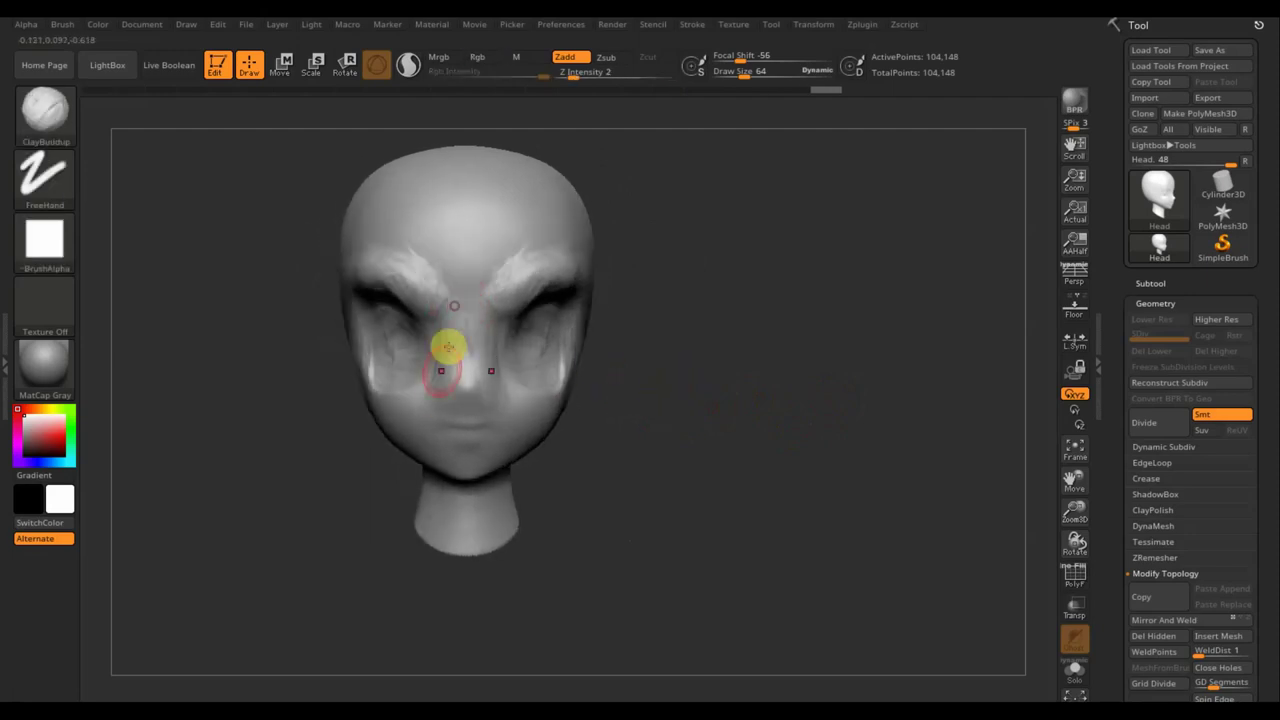
# Raise a stronger ridge down the nose bridge and shape the cheek below the socket.
pyautogui.moveTo(457, 371); pyautogui.dragTo(457, 314)
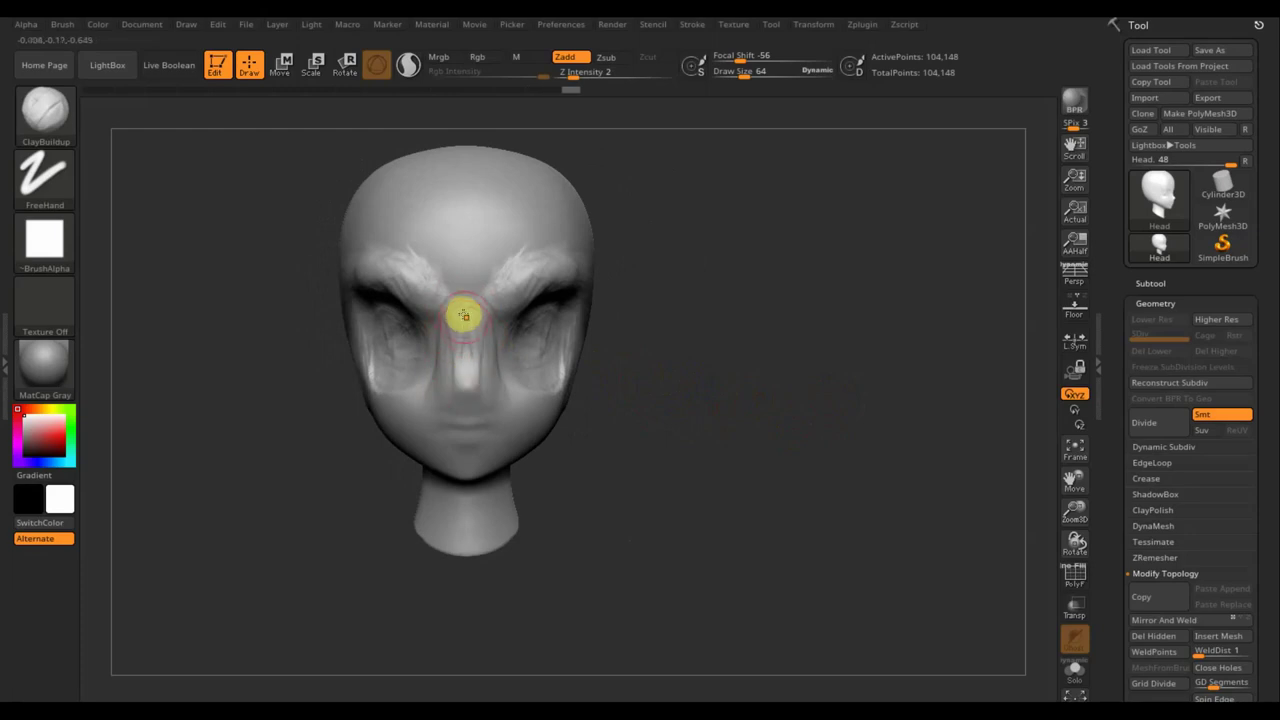
pyautogui.moveTo(451, 377)
pyautogui.mouseDown()
pyautogui.moveTo(450, 318)
pyautogui.moveTo(449, 371)
pyautogui.moveTo(429, 400)
pyautogui.mouseUp()
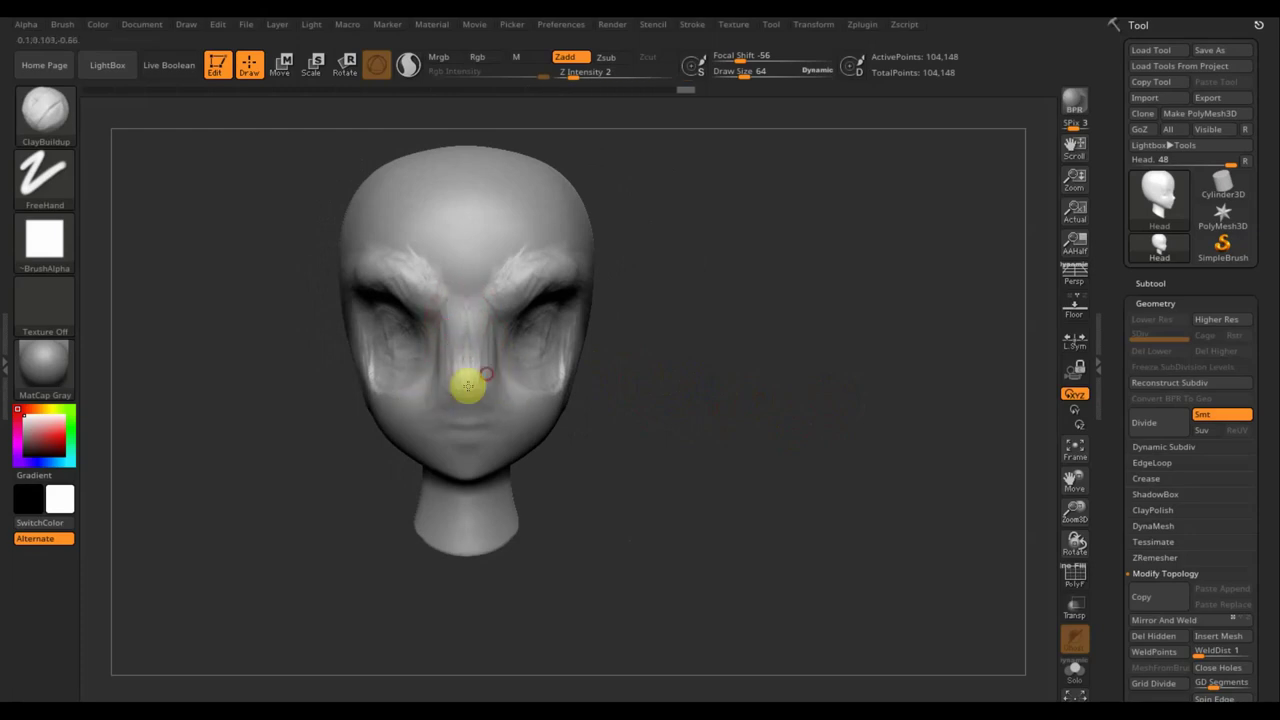
pyautogui.moveTo(629, 423)
pyautogui.mouseDown()
pyautogui.moveTo(565, 425)
pyautogui.moveTo(520, 494)
pyautogui.moveTo(546, 487)
pyautogui.mouseUp()
pyautogui.moveTo(523, 380)
pyautogui.mouseDown()
pyautogui.moveTo(580, 406)
pyautogui.moveTo(531, 383)
pyautogui.moveTo(597, 383)
pyautogui.moveTo(526, 380)
pyautogui.moveTo(605, 387)
pyautogui.moveTo(611, 314)
pyautogui.moveTo(591, 403)
pyautogui.moveTo(537, 421)
pyautogui.mouseUp()
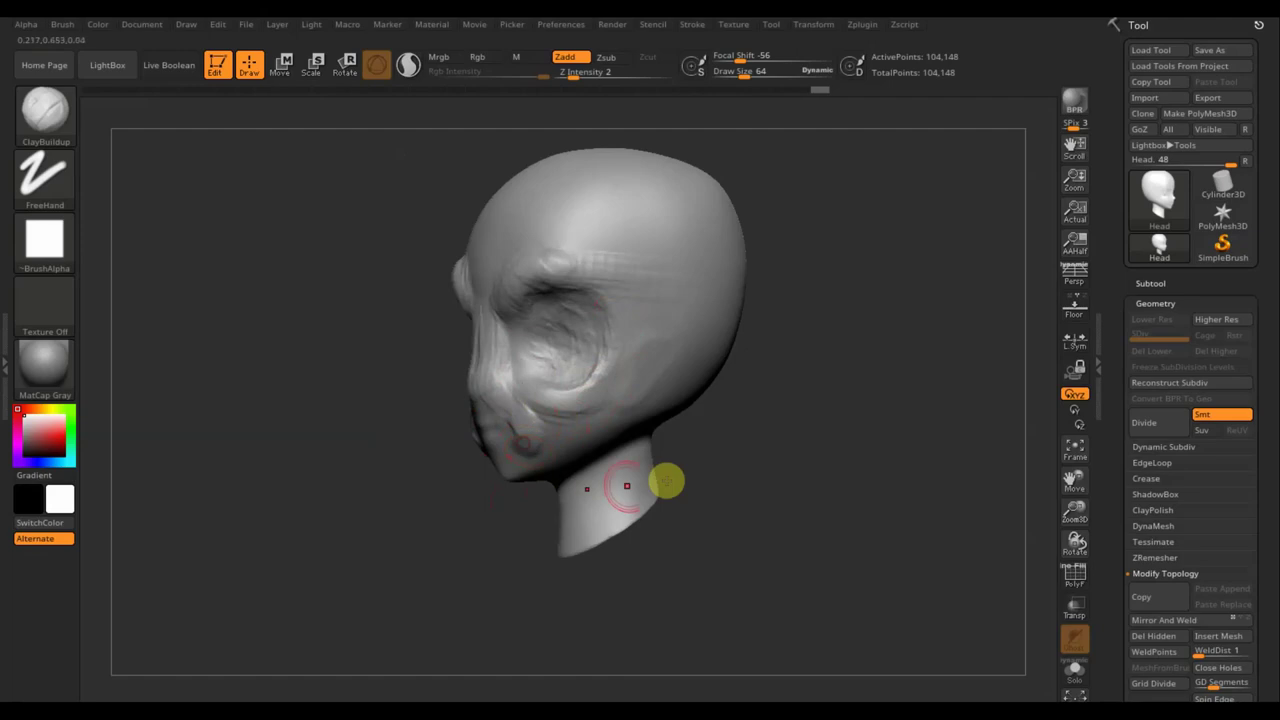
# Build a ridge above the upper lip and smooth the chin surface.
pyautogui.moveTo(663, 480); pyautogui.dragTo(760, 463)
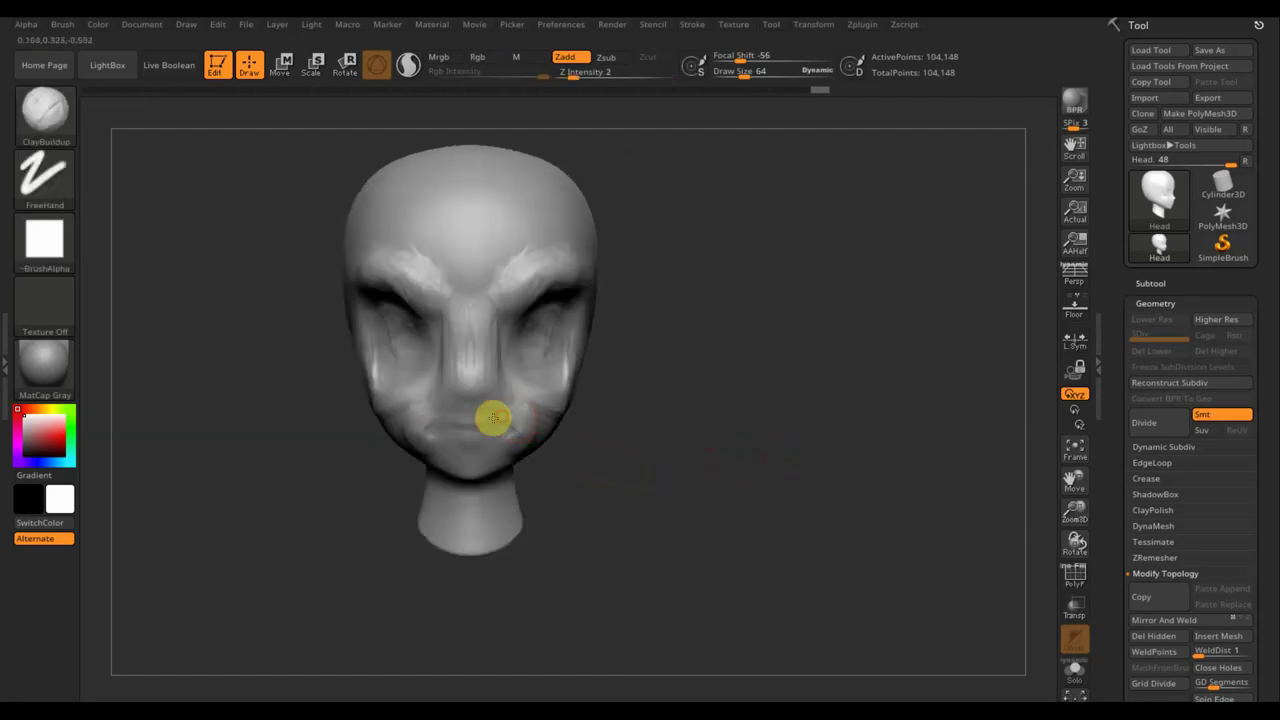
pyautogui.moveTo(463, 414)
pyautogui.mouseDown()
pyautogui.moveTo(441, 419)
pyautogui.moveTo(517, 420)
pyautogui.moveTo(440, 420)
pyautogui.mouseUp()
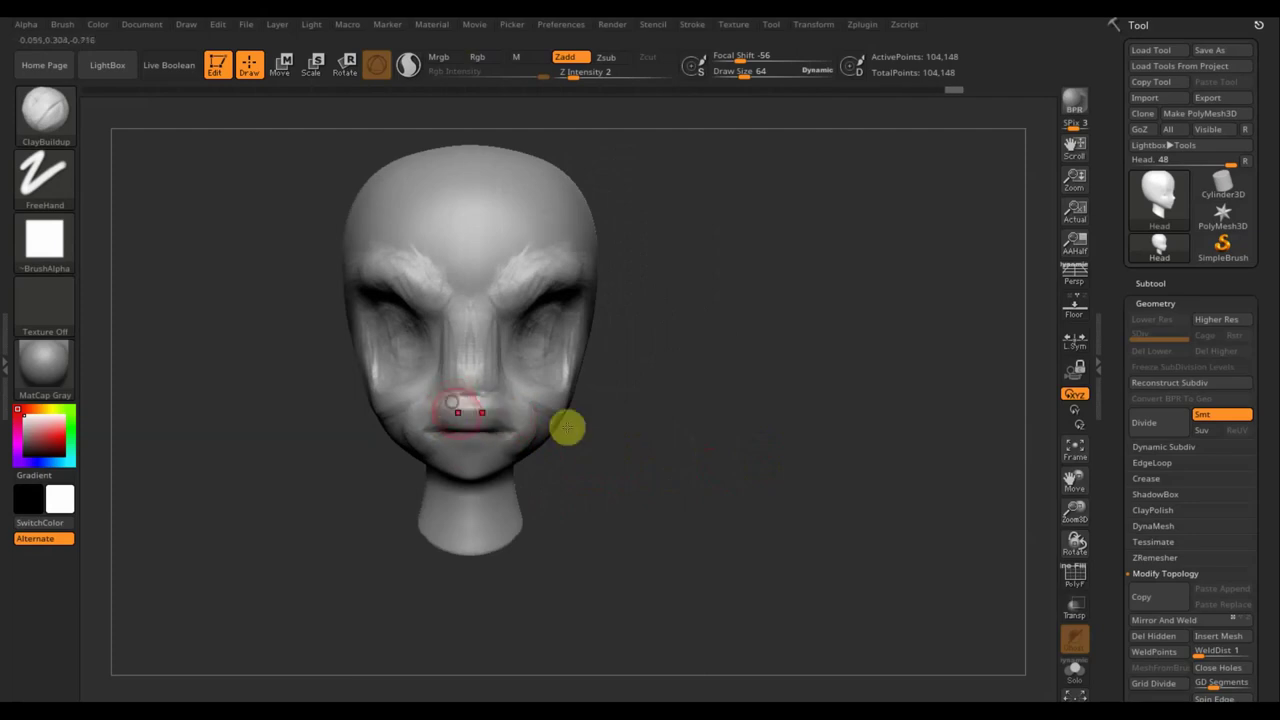
pyautogui.moveTo(699, 435)
pyautogui.mouseDown()
pyautogui.moveTo(611, 437)
pyautogui.moveTo(487, 502)
pyautogui.moveTo(569, 491)
pyautogui.moveTo(500, 457)
pyautogui.mouseUp()
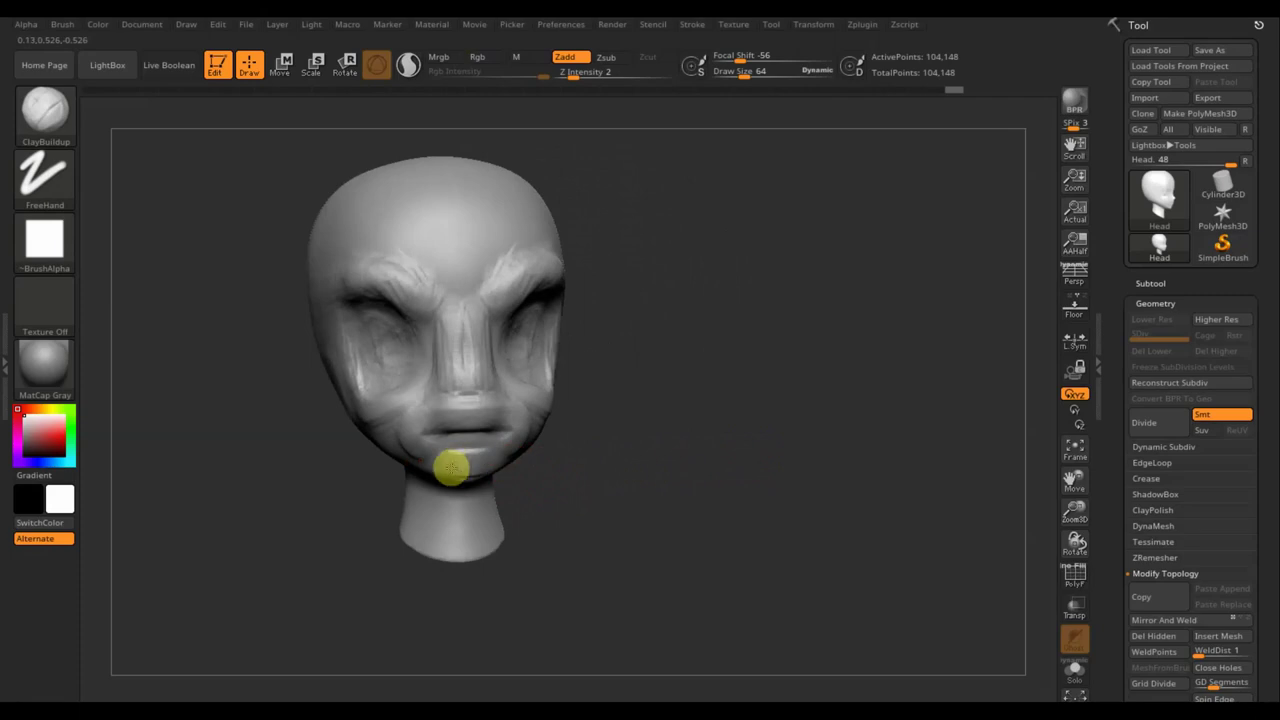
pyautogui.moveTo(629, 477); pyautogui.dragTo(534, 463)
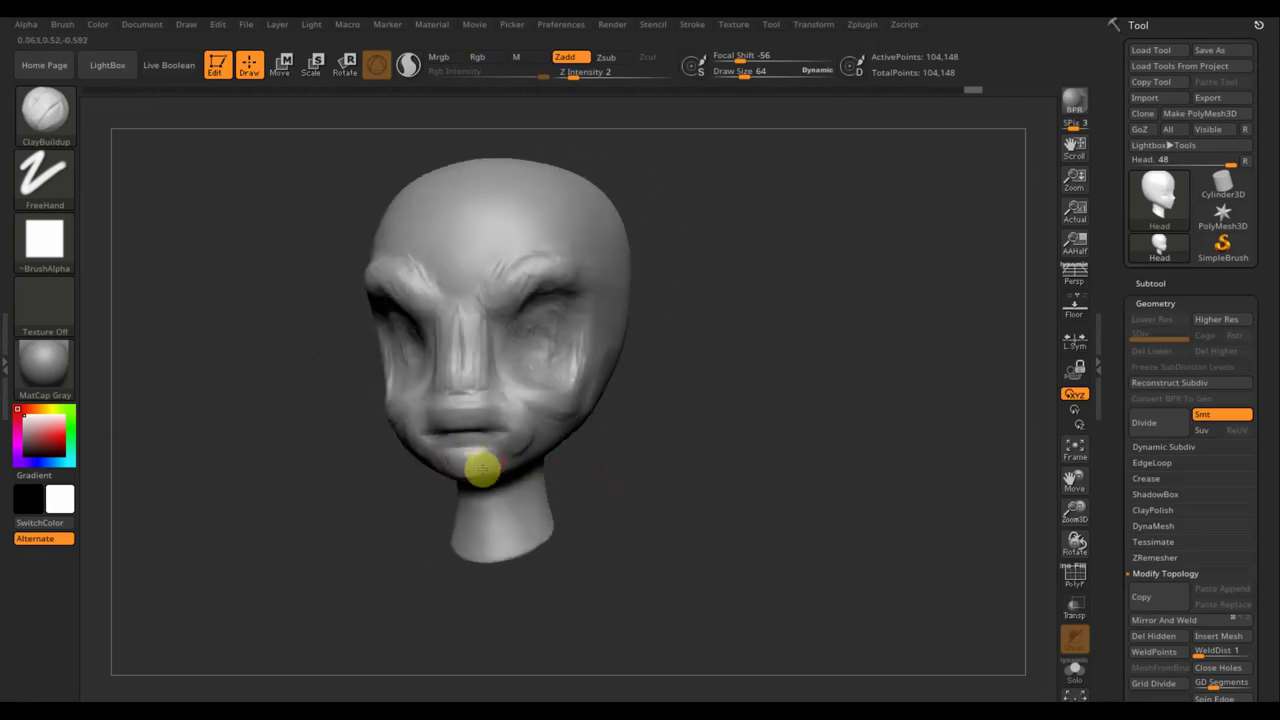
pyautogui.moveTo(654, 466); pyautogui.dragTo(591, 471)
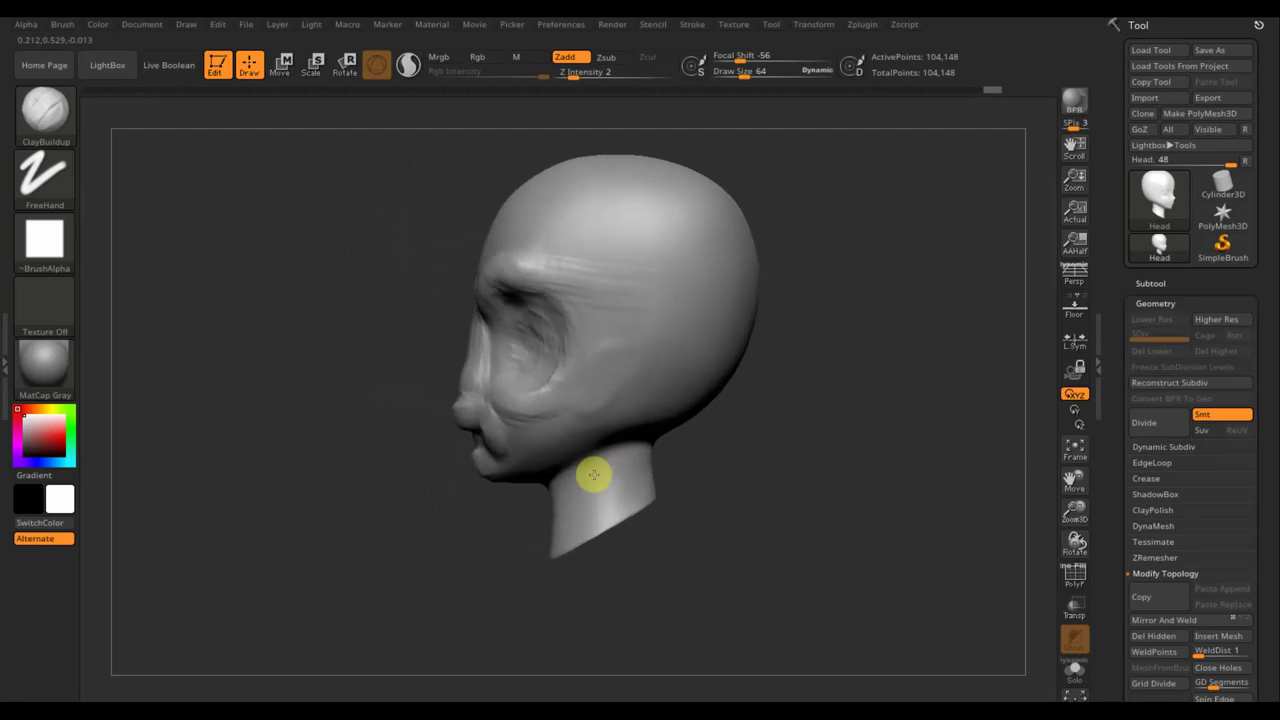
pyautogui.keyDown('shift'); pyautogui.moveTo(511, 430); pyautogui.dragTo(557, 429); pyautogui.keyUp('shift')
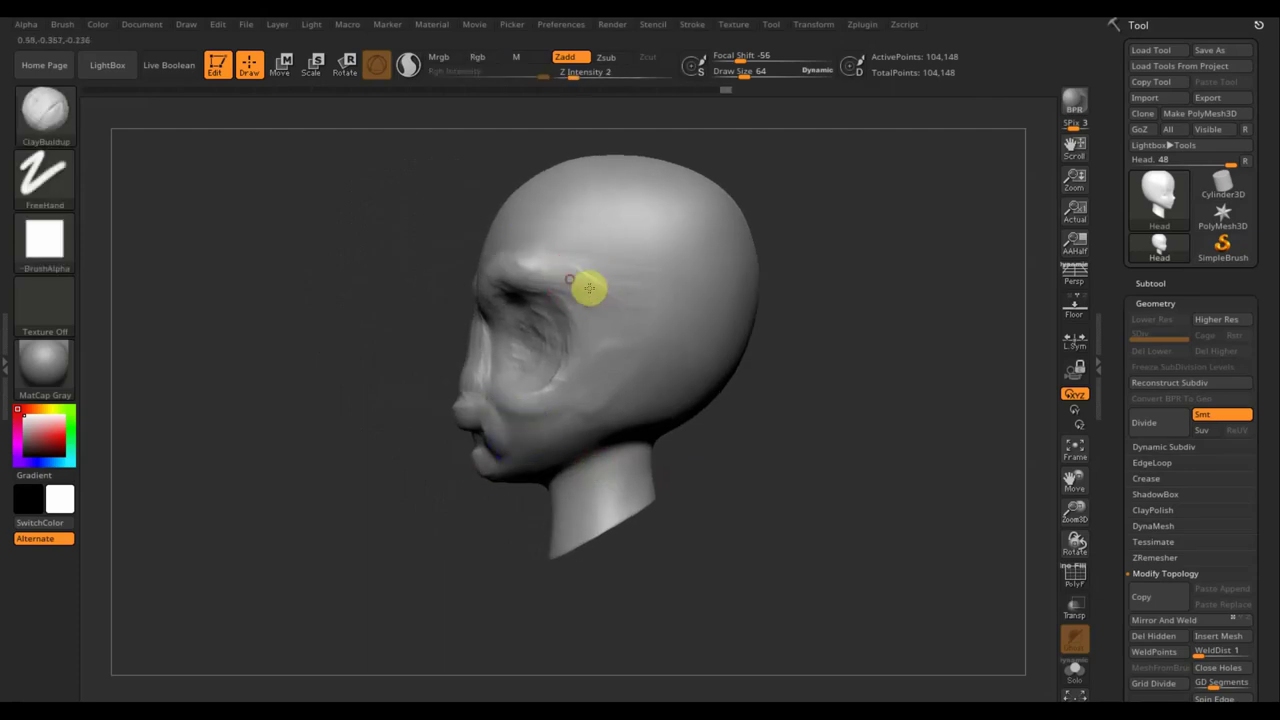
# Build up the brow ridge and add a short stroke across the cheek.
pyautogui.moveTo(567, 283)
pyautogui.mouseDown()
pyautogui.moveTo(586, 303)
pyautogui.moveTo(554, 274)
pyautogui.moveTo(563, 283)
pyautogui.mouseUp()
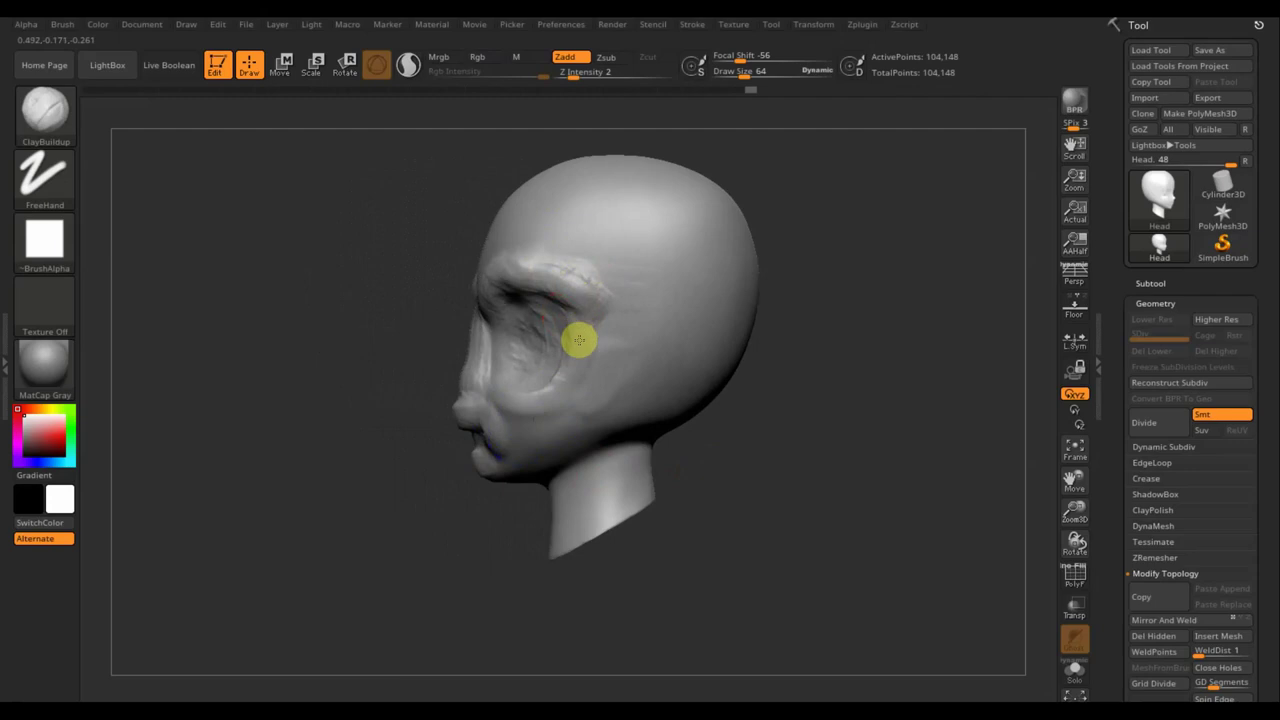
pyautogui.moveTo(557, 377)
pyautogui.mouseDown()
pyautogui.moveTo(653, 346)
pyautogui.moveTo(591, 343)
pyautogui.moveTo(577, 380)
pyautogui.moveTo(628, 357)
pyautogui.mouseUp()
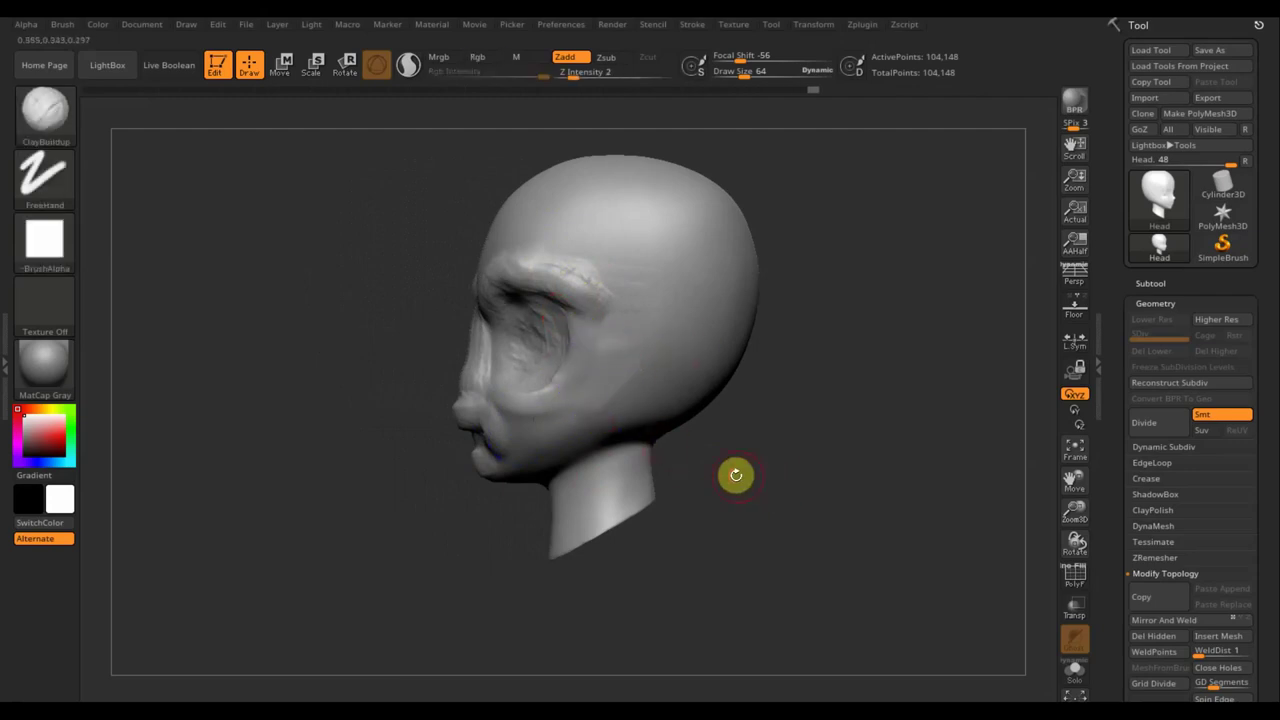
pyautogui.moveTo(736, 474)
pyautogui.mouseDown()
pyautogui.moveTo(817, 471)
pyautogui.moveTo(794, 477)
pyautogui.mouseUp()
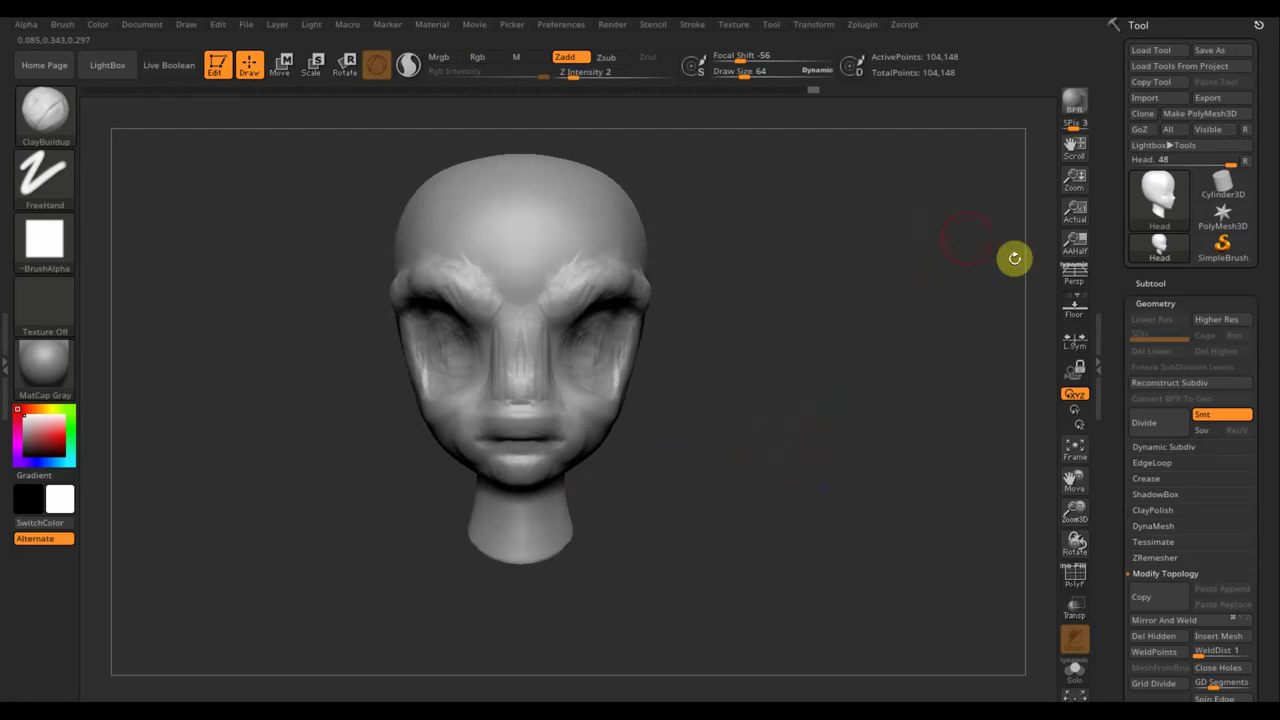
# Append a Sphere3D mesh as the new PM3D_Sphere3D1 subtool.
pyautogui.click(1158, 281)
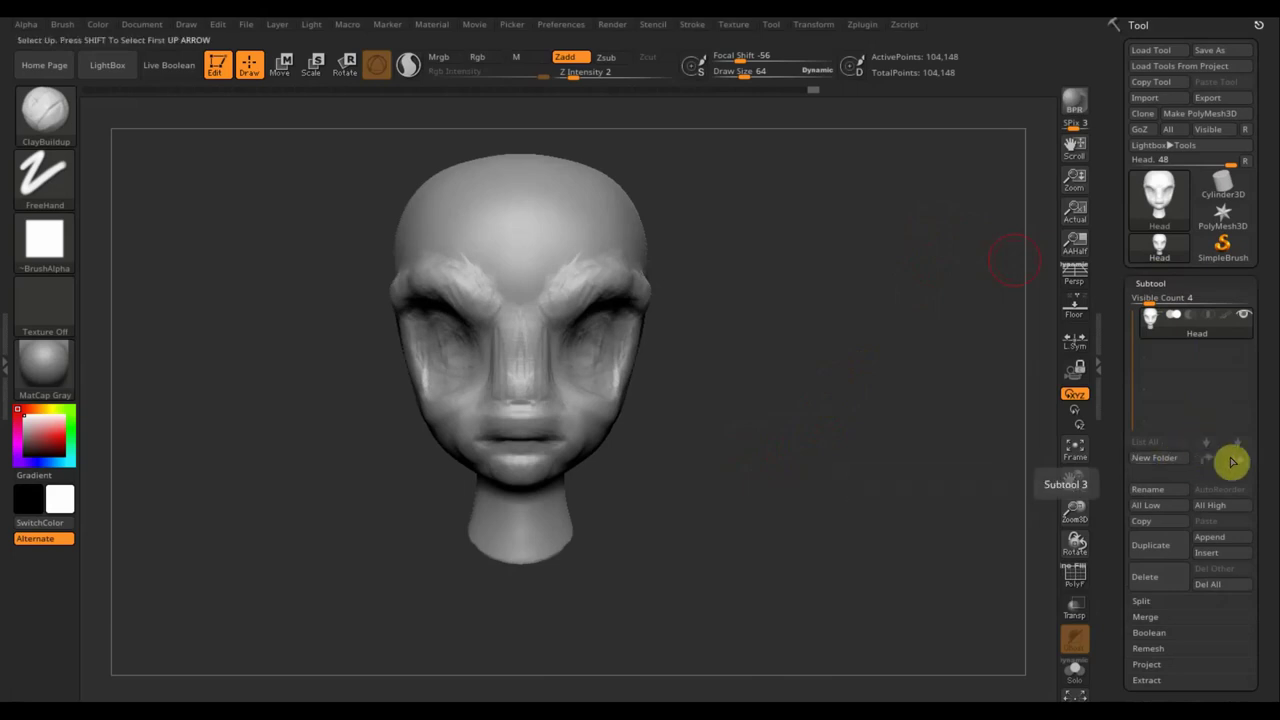
pyautogui.click(1224, 543)
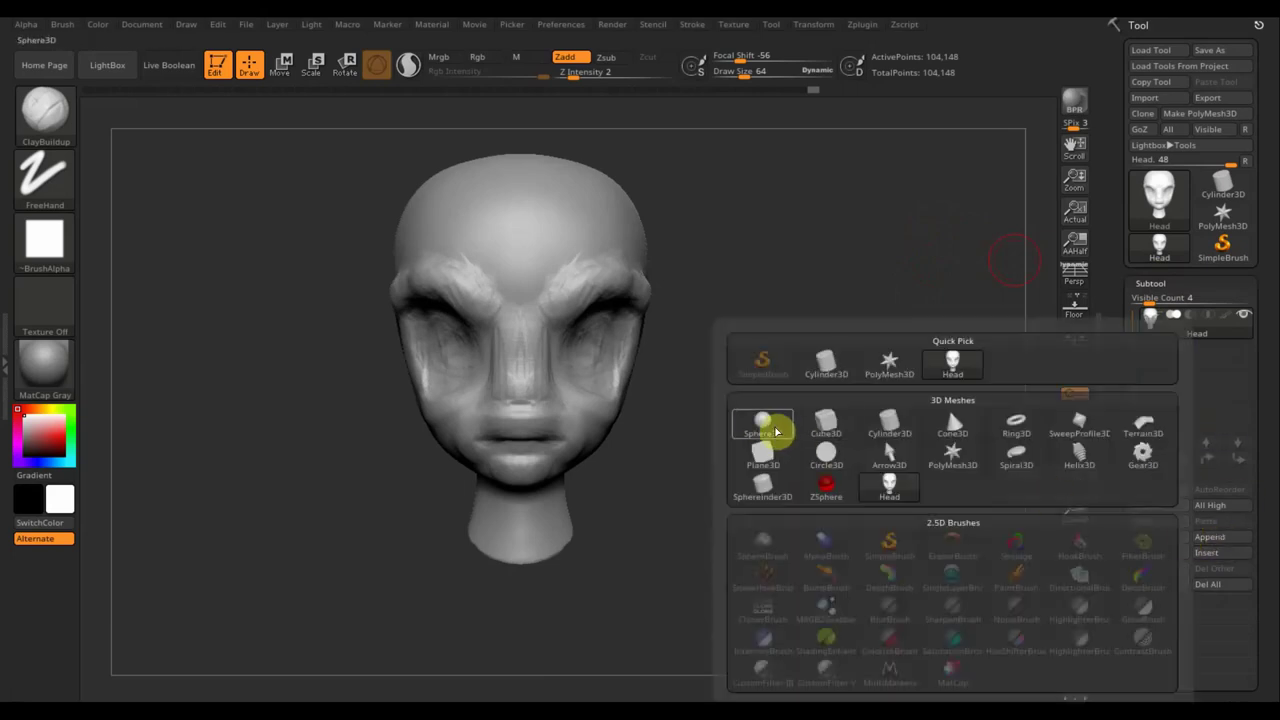
pyautogui.click(768, 426)
pyautogui.click(983, 430)
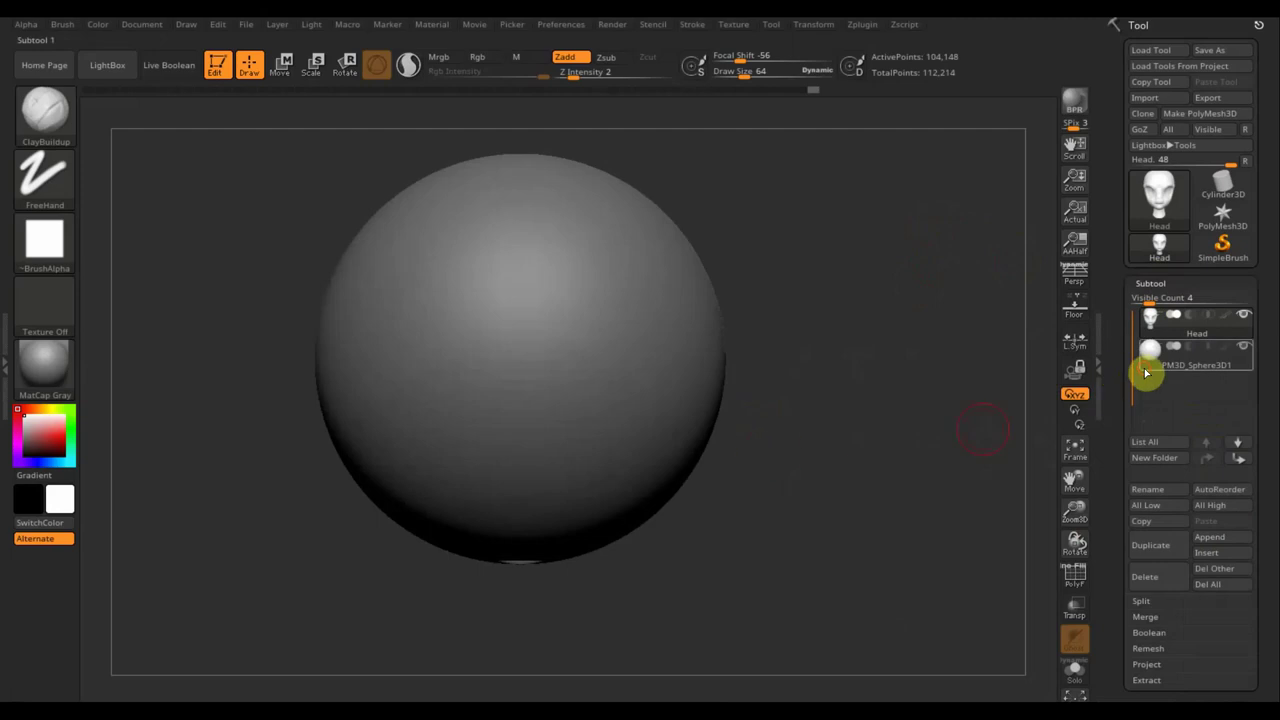
# Select the sphere subtool and scale it down to eyeball size with the Transpose gizmo.
pyautogui.click(1146, 370)
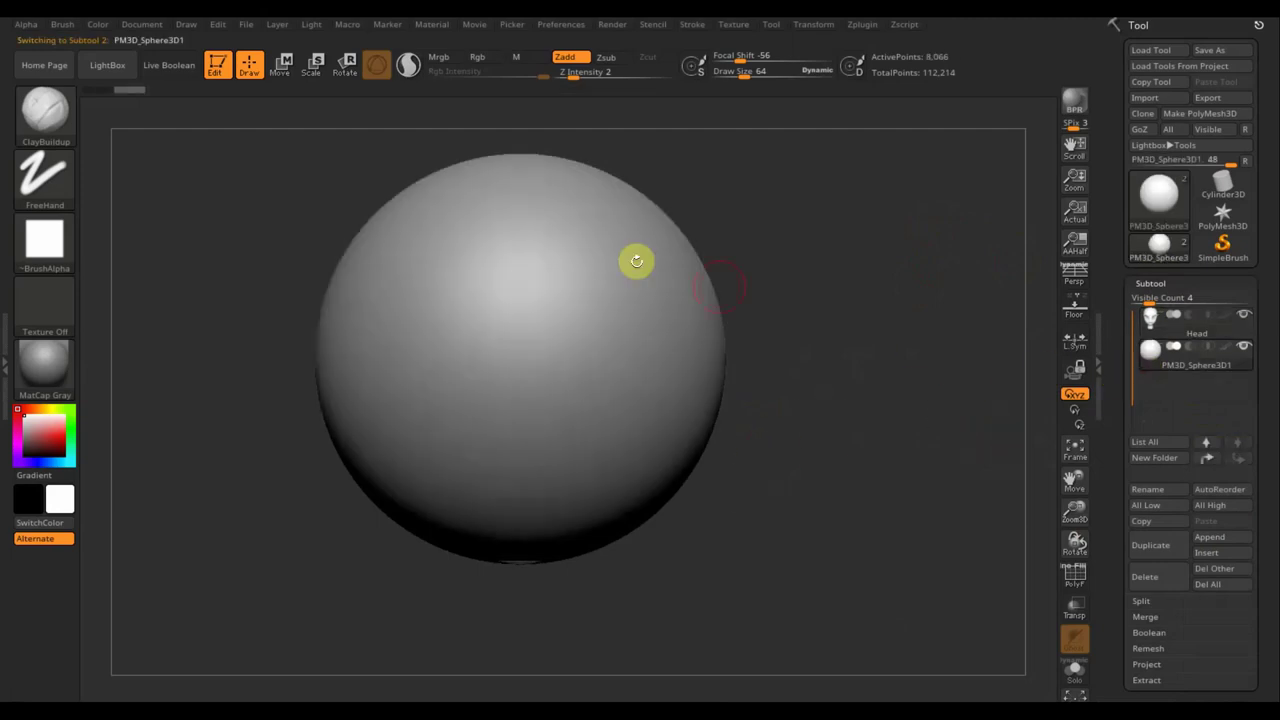
pyautogui.click(281, 66)
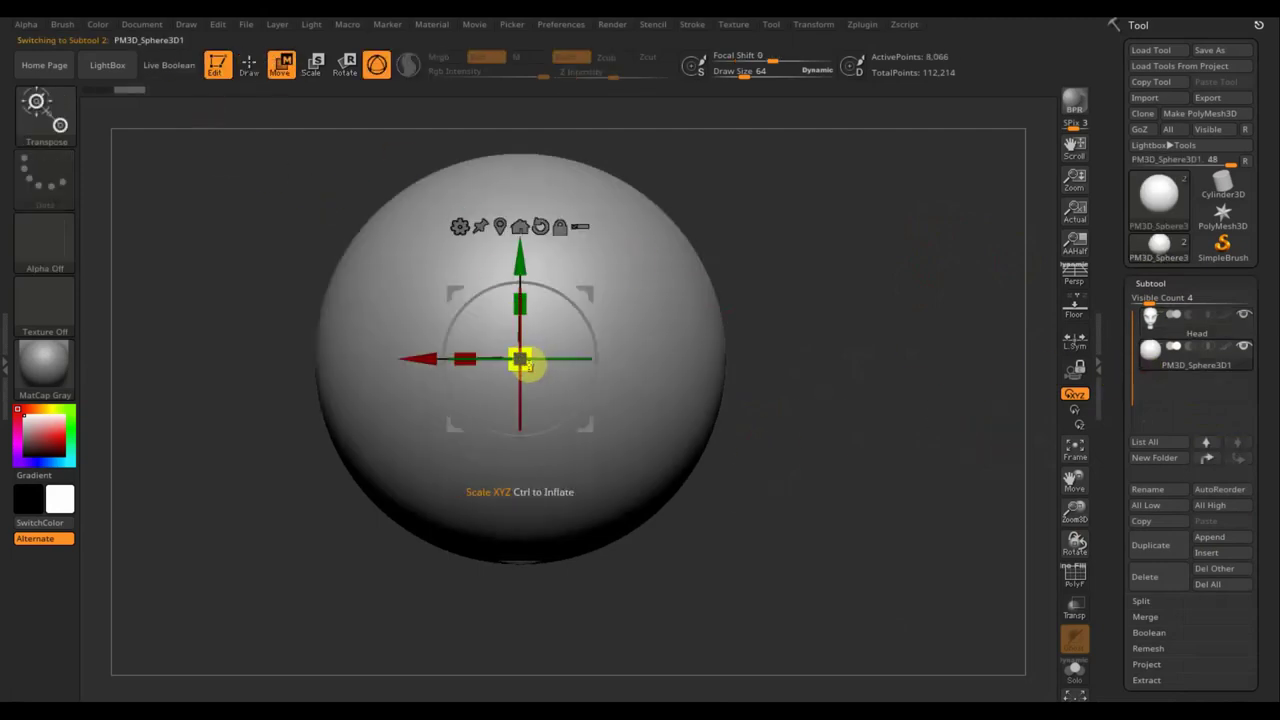
pyautogui.moveTo(521, 363); pyautogui.dragTo(422, 293)
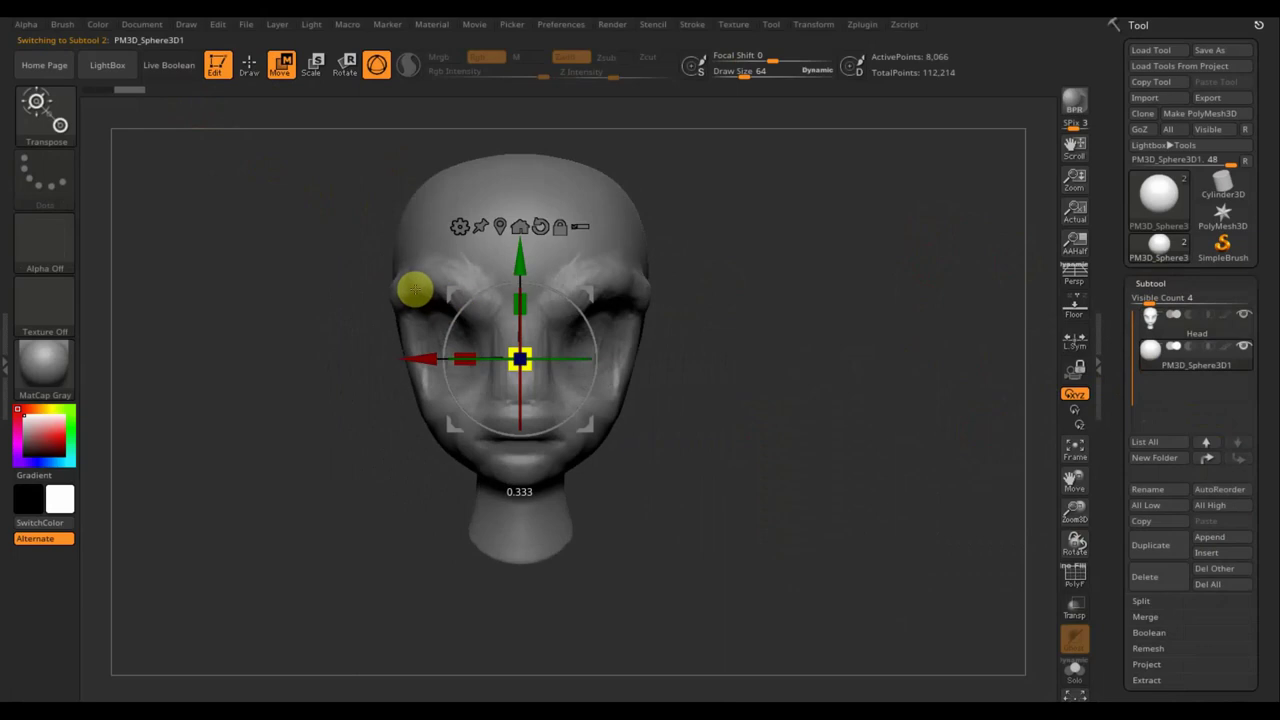
pyautogui.moveTo(691, 394)
pyautogui.mouseDown()
pyautogui.moveTo(766, 400)
pyautogui.moveTo(689, 394)
pyautogui.mouseUp()
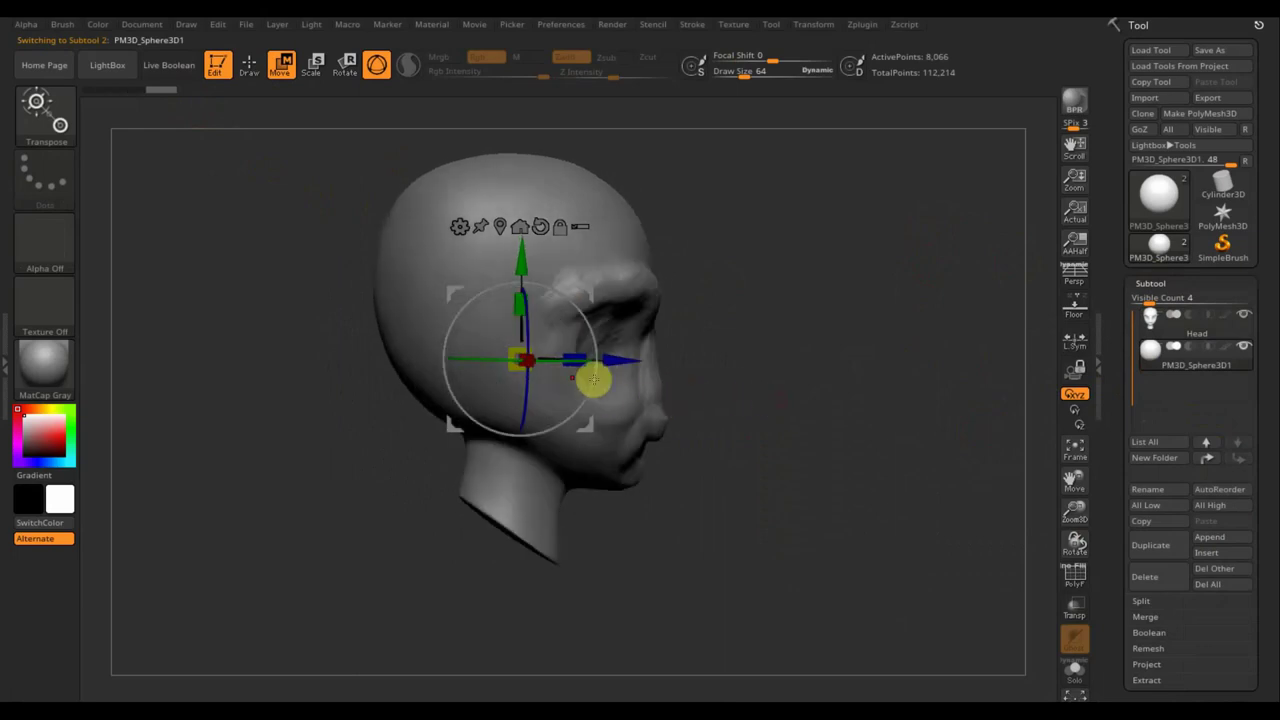
pyautogui.moveTo(625, 364); pyautogui.dragTo(826, 363)
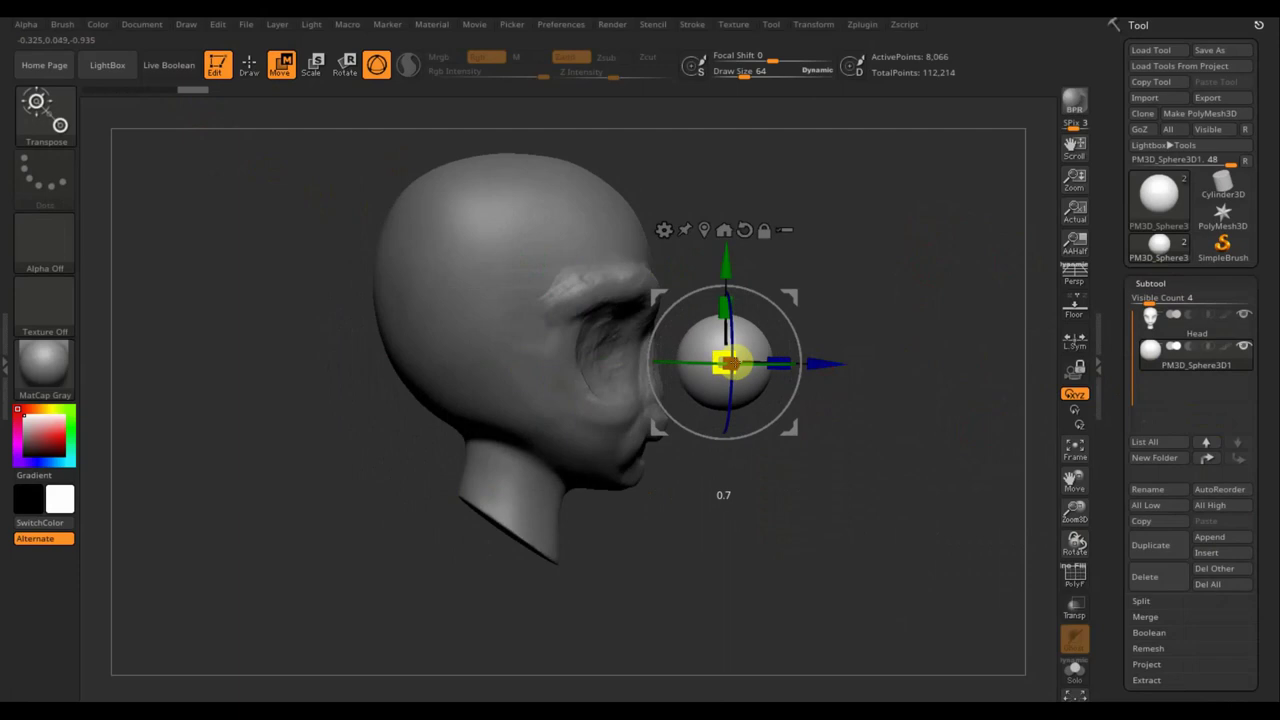
pyautogui.moveTo(716, 372); pyautogui.dragTo(729, 363)
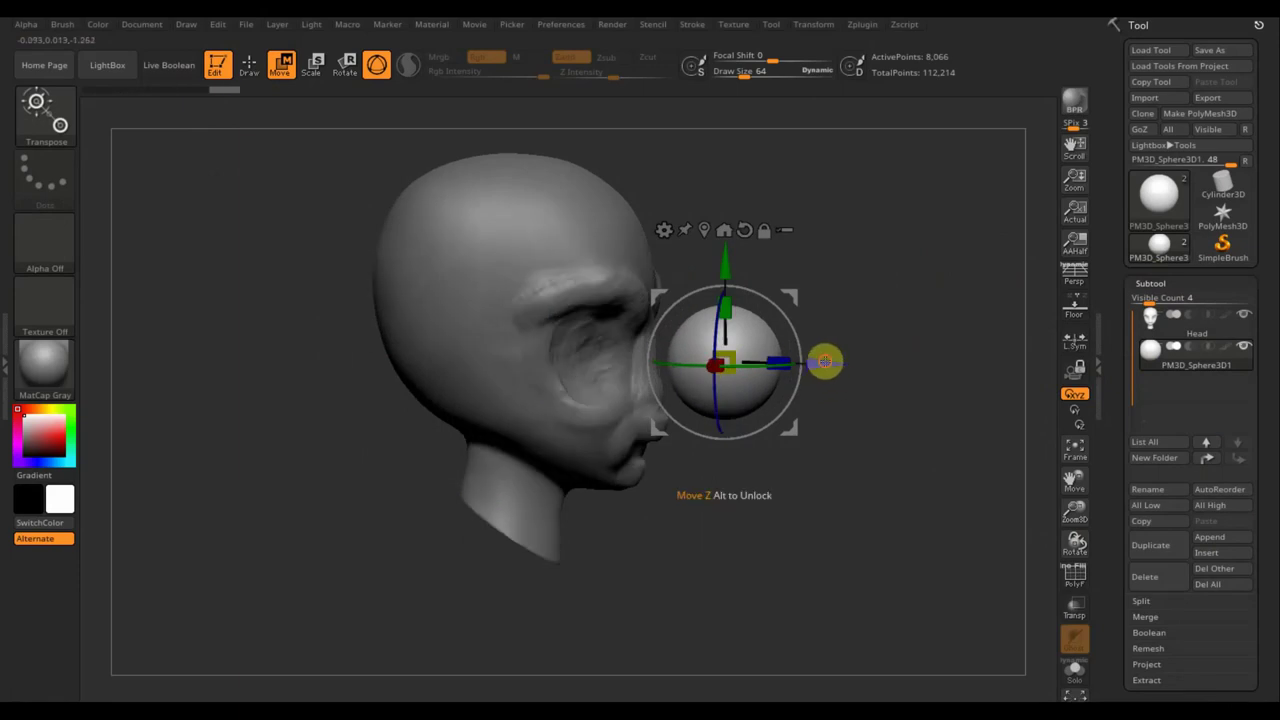
# Move the eyeball sphere sideways, up, and deeper into the eye socket.
pyautogui.moveTo(824, 361)
pyautogui.mouseDown()
pyautogui.moveTo(706, 360)
pyautogui.moveTo(769, 366)
pyautogui.moveTo(793, 385)
pyautogui.mouseUp()
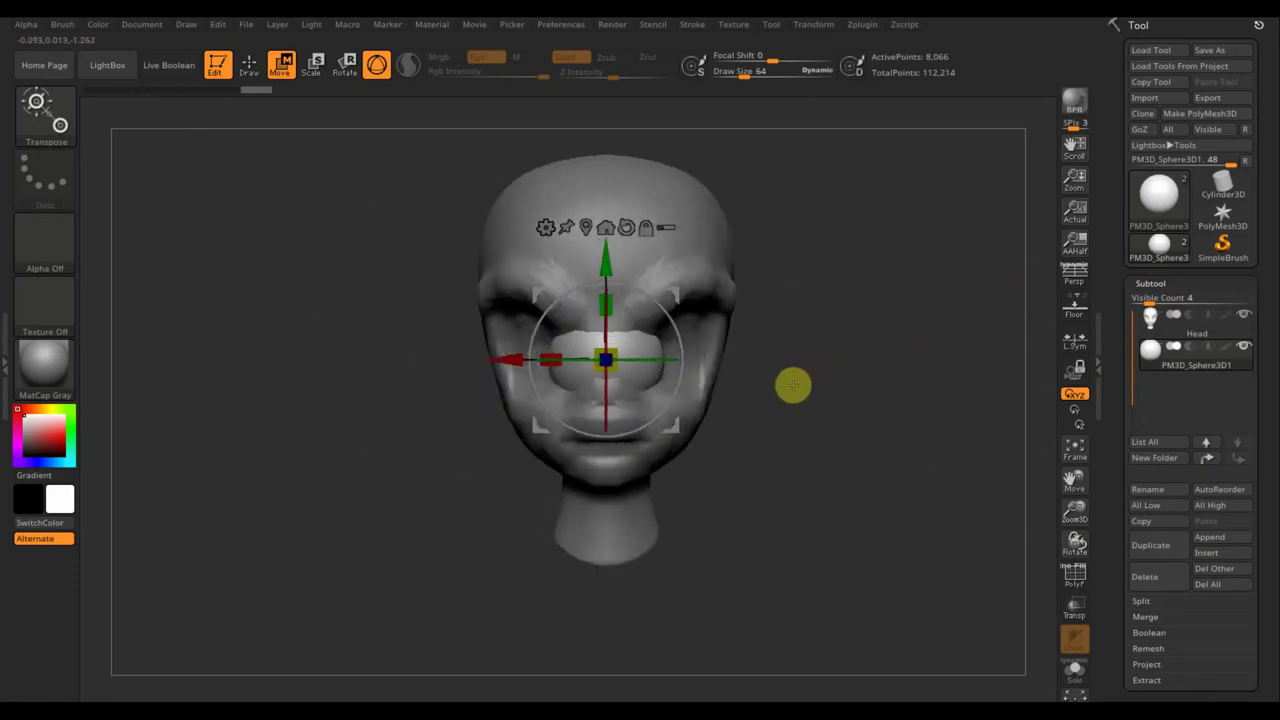
pyautogui.moveTo(509, 356)
pyautogui.mouseDown()
pyautogui.moveTo(437, 346)
pyautogui.moveTo(483, 356)
pyautogui.mouseUp()
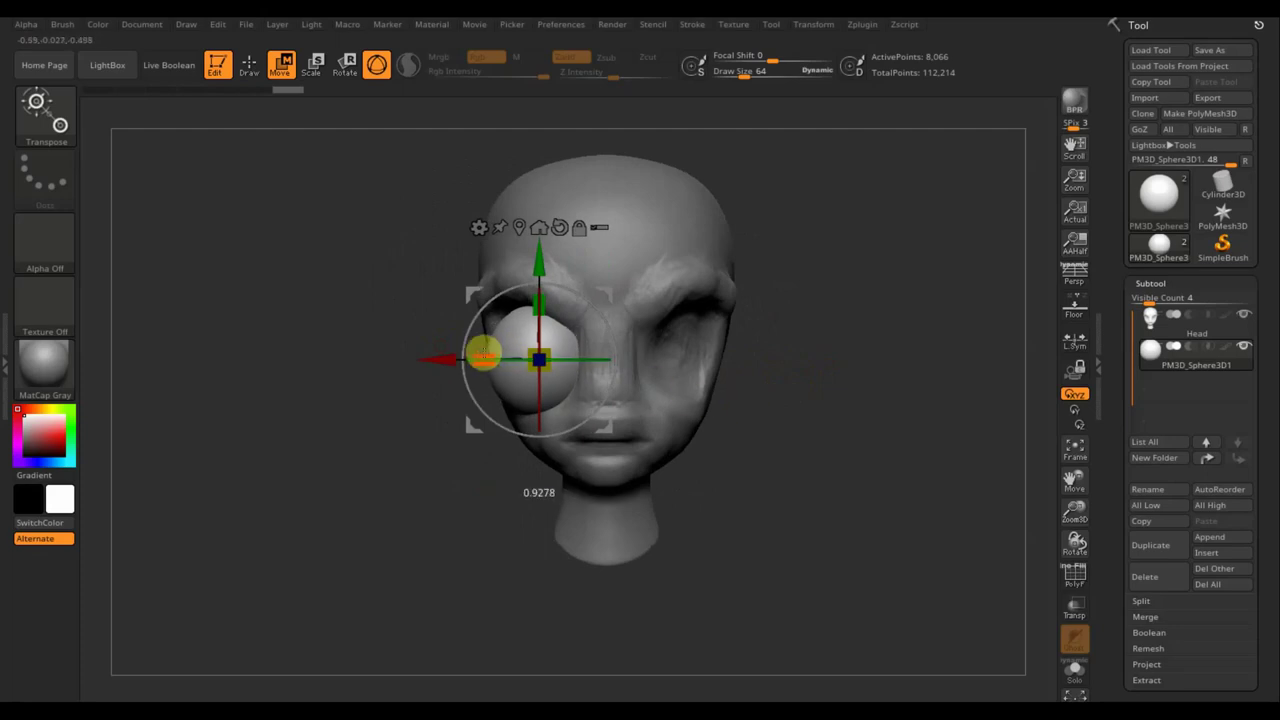
pyautogui.moveTo(797, 403)
pyautogui.mouseDown()
pyautogui.moveTo(826, 403)
pyautogui.moveTo(717, 403)
pyautogui.mouseUp()
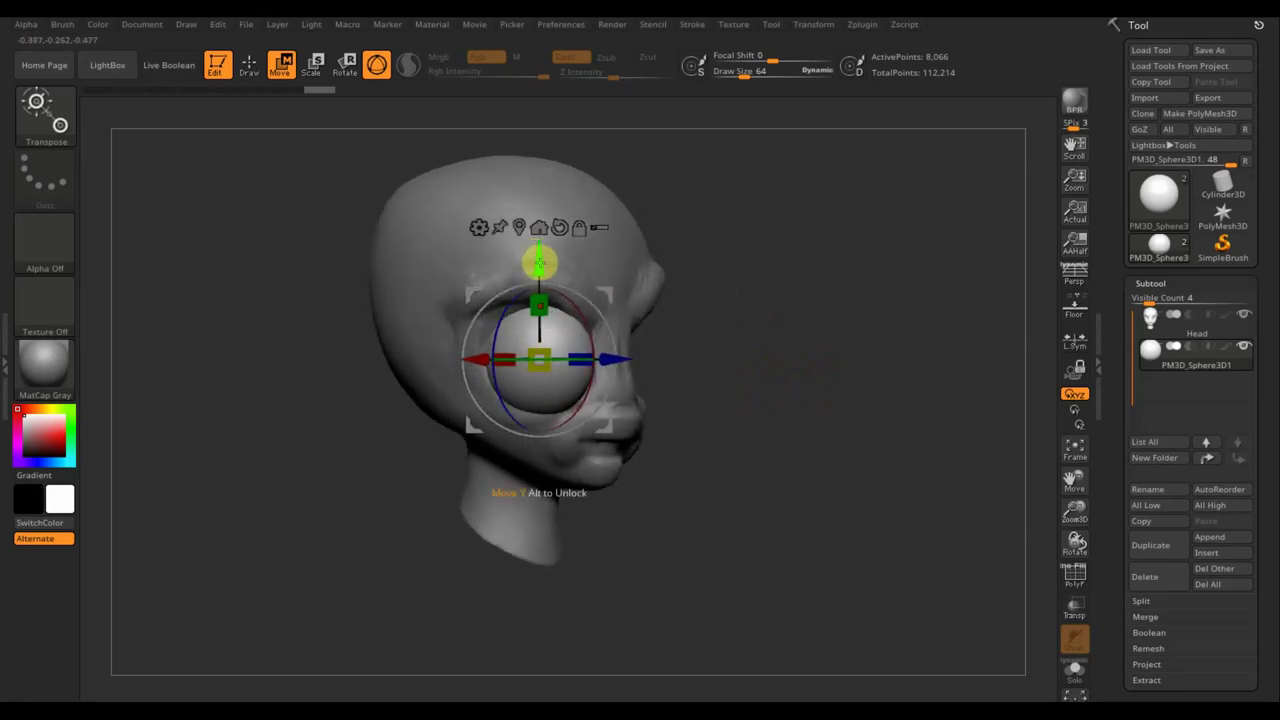
pyautogui.moveTo(539, 262); pyautogui.dragTo(535, 251)
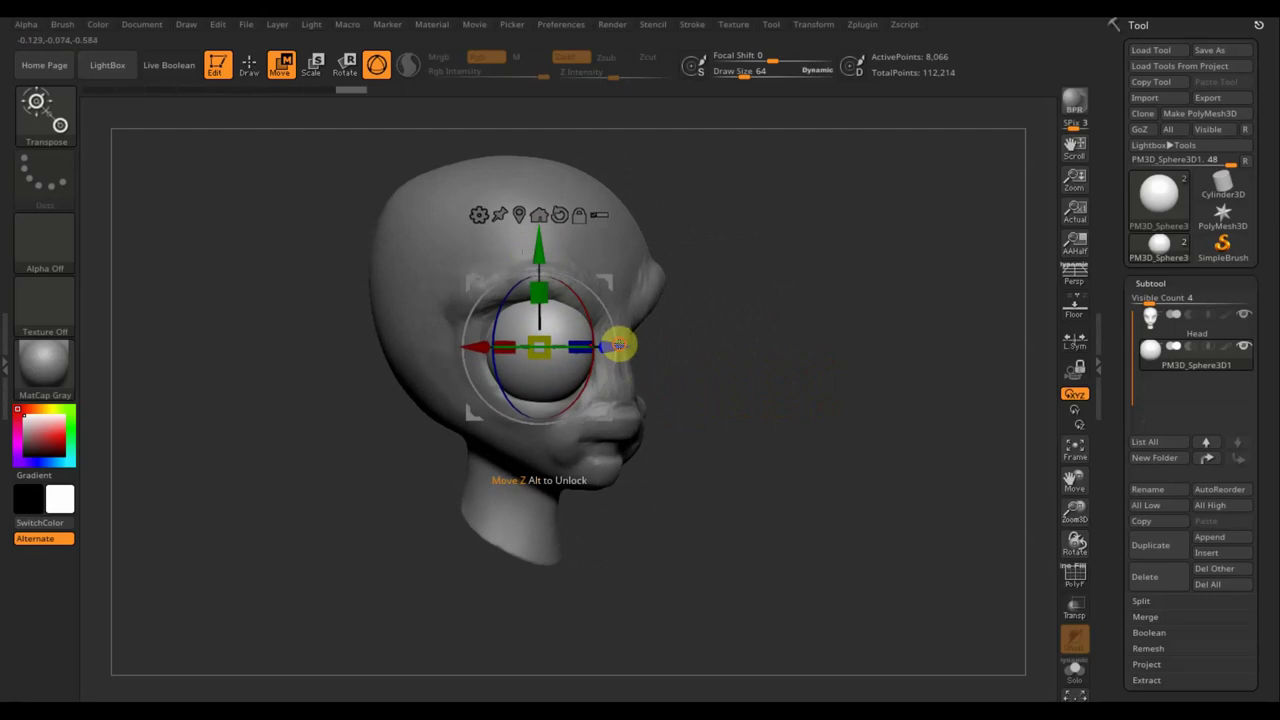
pyautogui.moveTo(619, 345); pyautogui.dragTo(611, 343)
pyautogui.moveTo(757, 357); pyautogui.dragTo(708, 357)
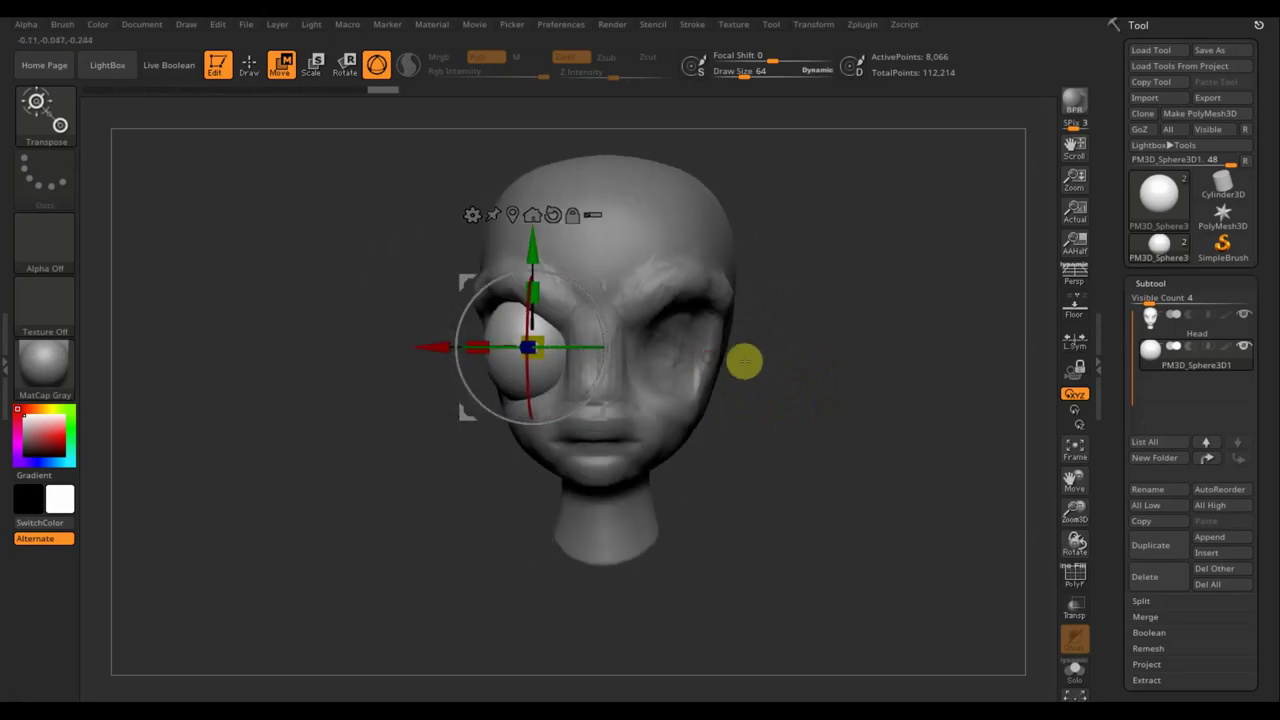
pyautogui.moveTo(771, 383)
pyautogui.mouseDown()
pyautogui.moveTo(840, 586)
pyautogui.moveTo(797, 629)
pyautogui.moveTo(884, 538)
pyautogui.moveTo(874, 506)
pyautogui.mouseUp()
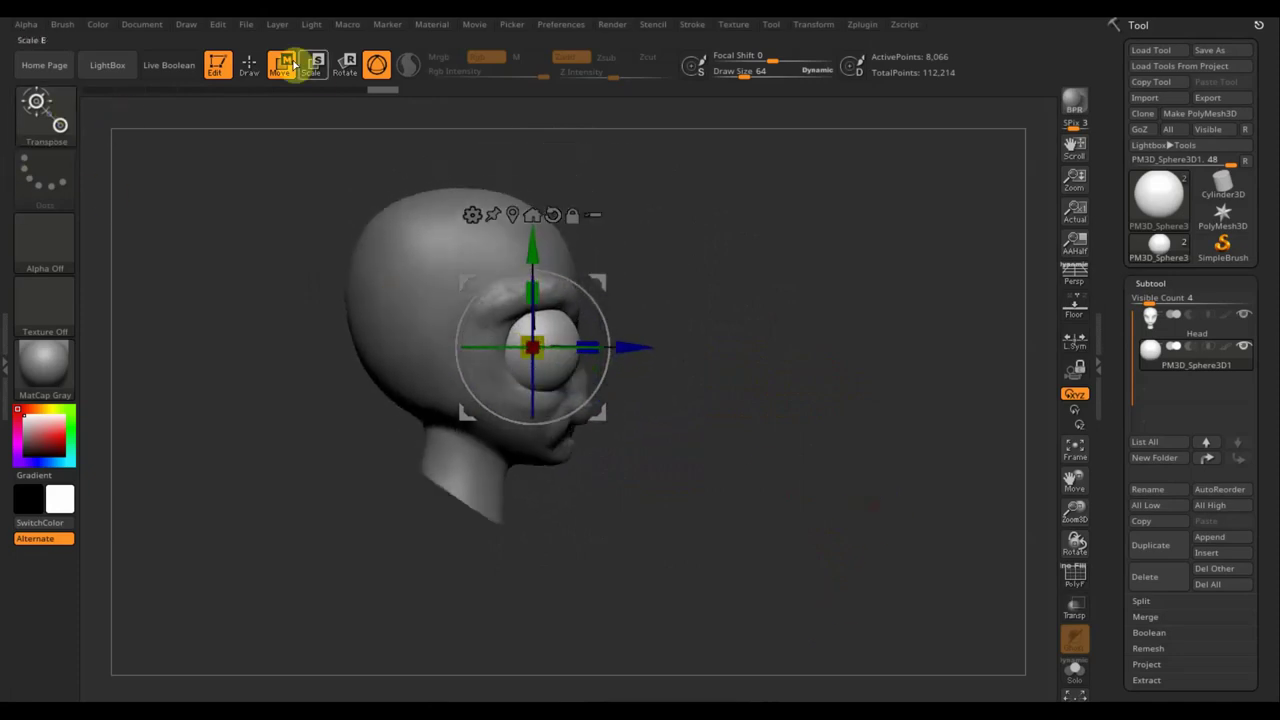
# Switch to the Move Topological brush, enlarge Draw Size, and select the Head subtool.
pyautogui.click(252, 65)
pyautogui.click(50, 115)
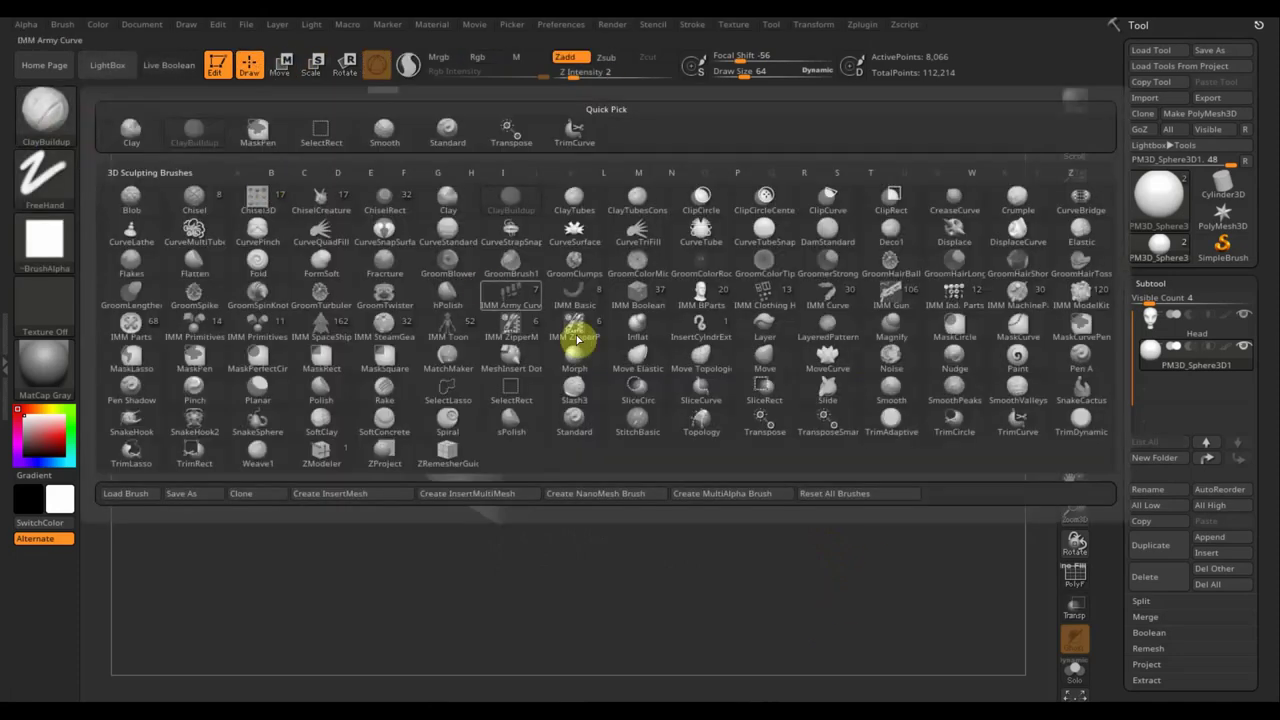
pyautogui.click(700, 367)
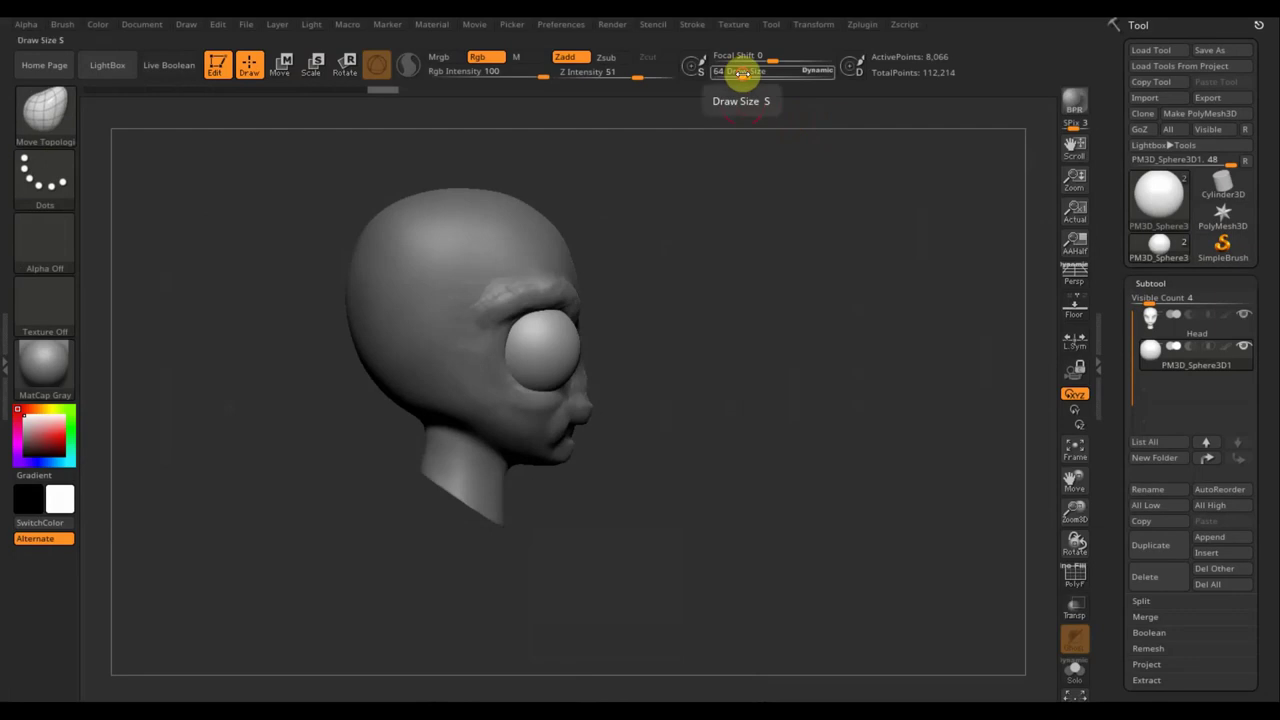
pyautogui.moveTo(743, 75)
pyautogui.mouseDown()
pyautogui.moveTo(768, 83)
pyautogui.moveTo(765, 109)
pyautogui.mouseUp()
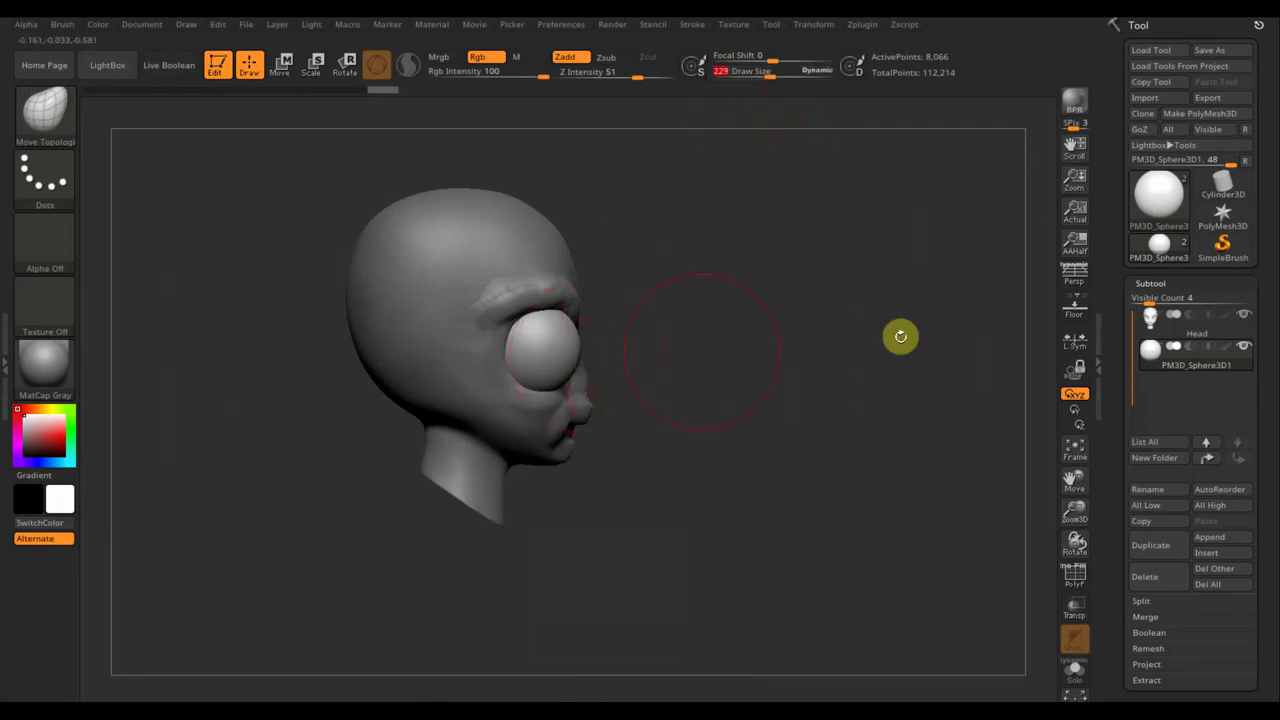
pyautogui.click(1163, 333)
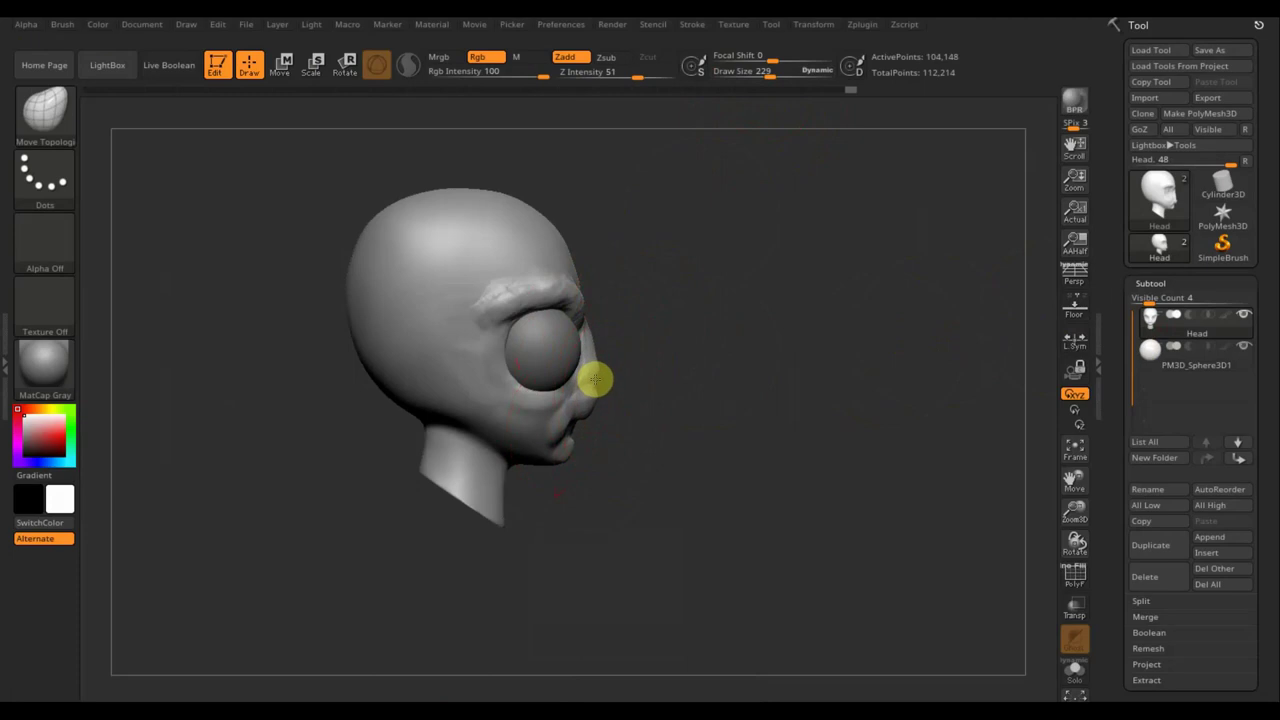
# Enlarge the brush further and reshape the upper-left forehead.
pyautogui.moveTo(594, 379)
pyautogui.mouseDown()
pyautogui.moveTo(628, 403)
pyautogui.moveTo(577, 403)
pyautogui.moveTo(846, 406)
pyautogui.mouseUp()
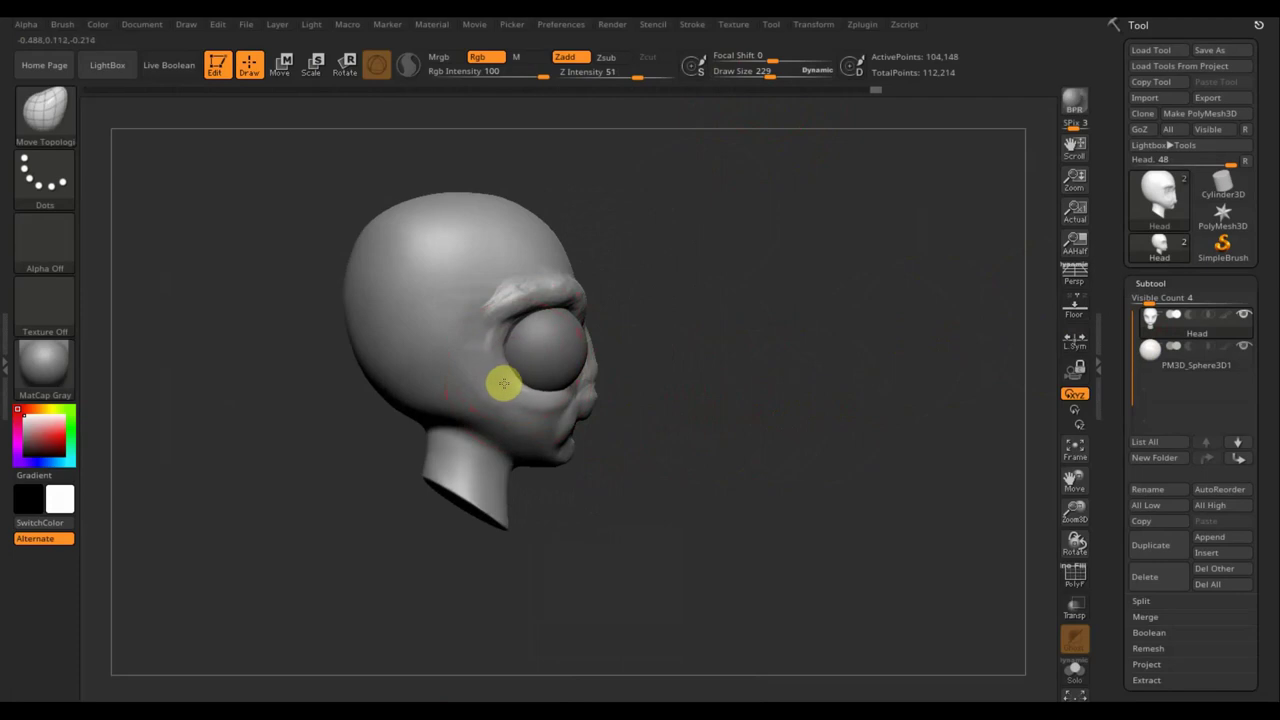
pyautogui.moveTo(726, 417)
pyautogui.mouseDown()
pyautogui.moveTo(686, 429)
pyautogui.moveTo(623, 420)
pyautogui.moveTo(639, 418)
pyautogui.moveTo(606, 371)
pyautogui.moveTo(537, 357)
pyautogui.moveTo(562, 309)
pyautogui.moveTo(522, 280)
pyautogui.moveTo(508, 286)
pyautogui.moveTo(527, 240)
pyautogui.mouseUp()
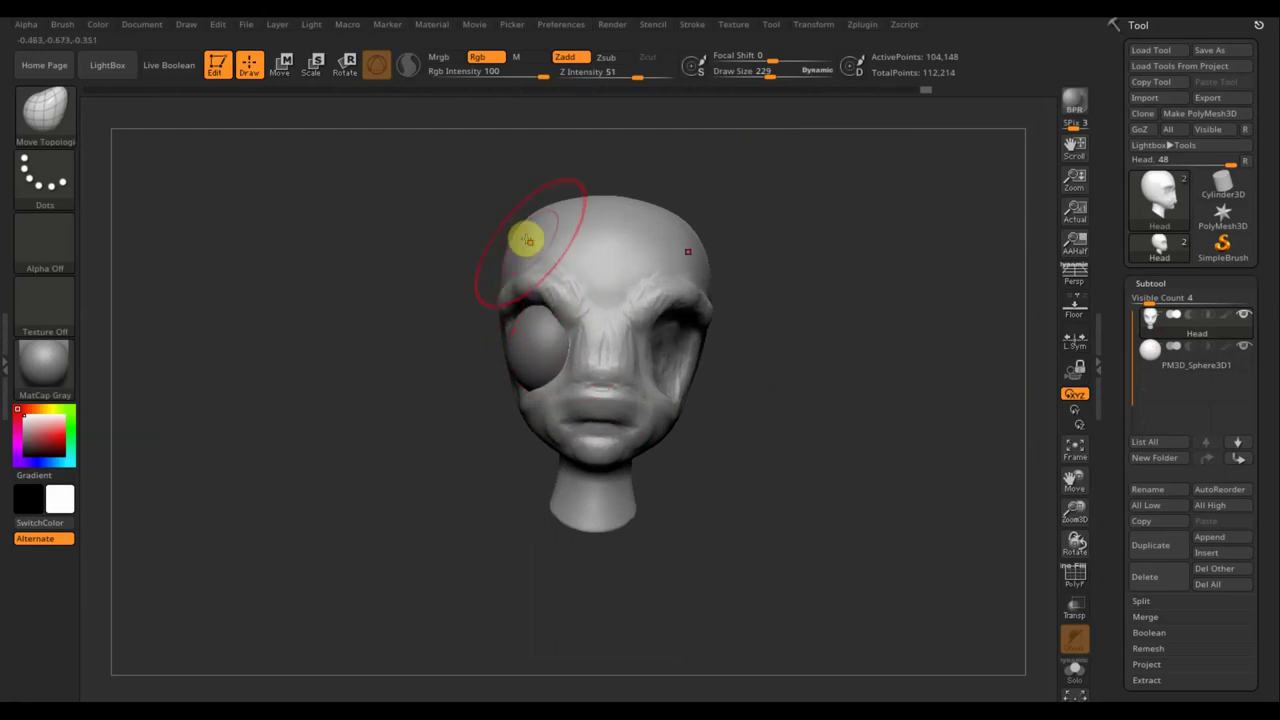
pyautogui.moveTo(771, 74); pyautogui.dragTo(777, 76)
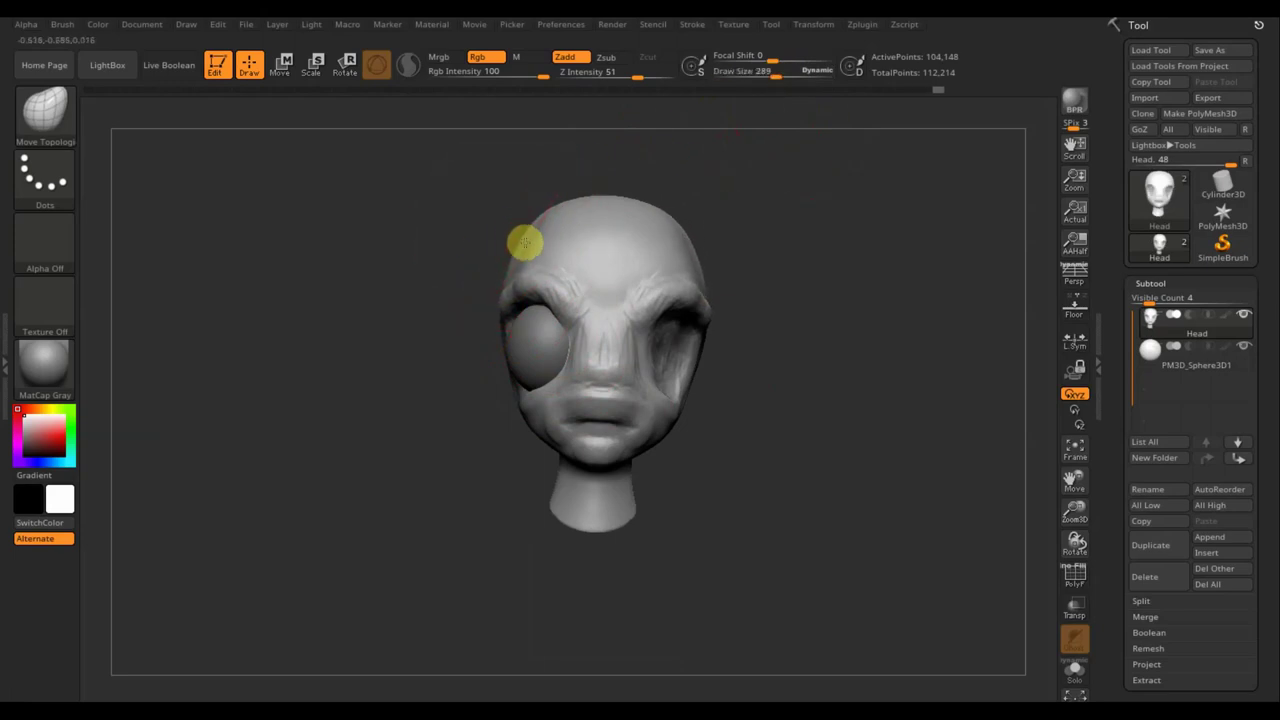
pyautogui.moveTo(527, 243); pyautogui.dragTo(530, 258)
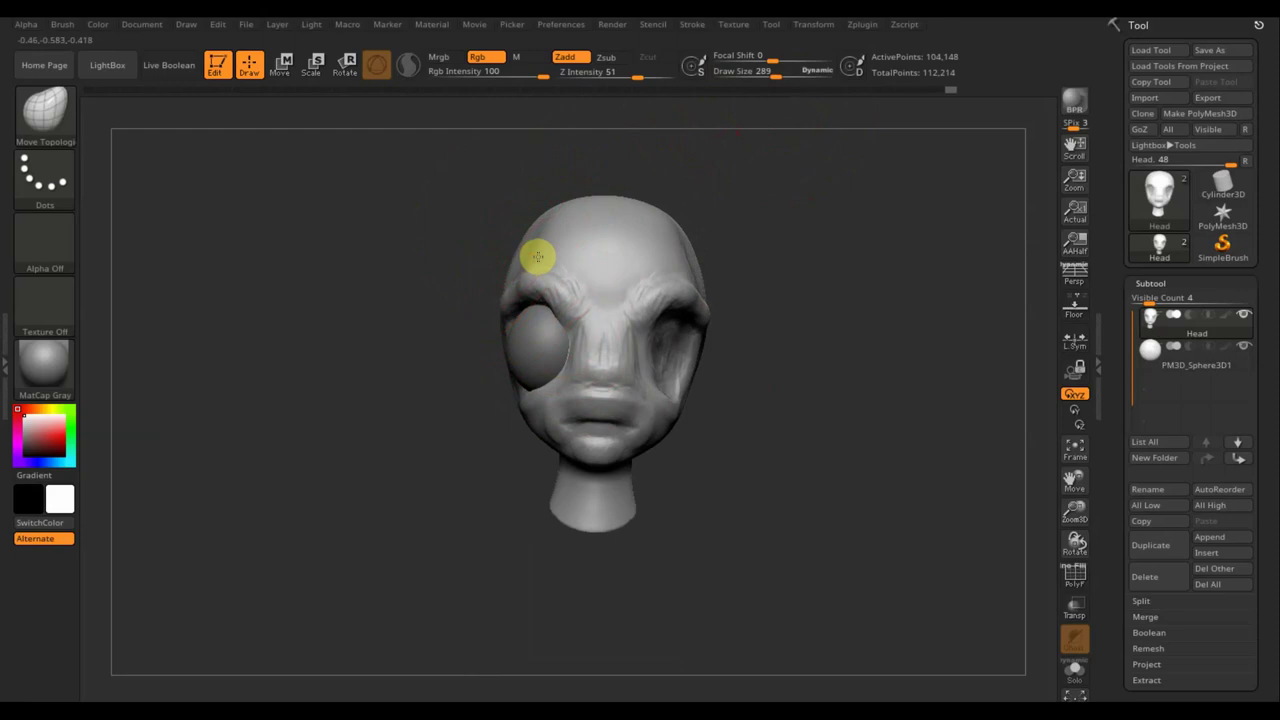
pyautogui.moveTo(771, 300); pyautogui.dragTo(829, 309)
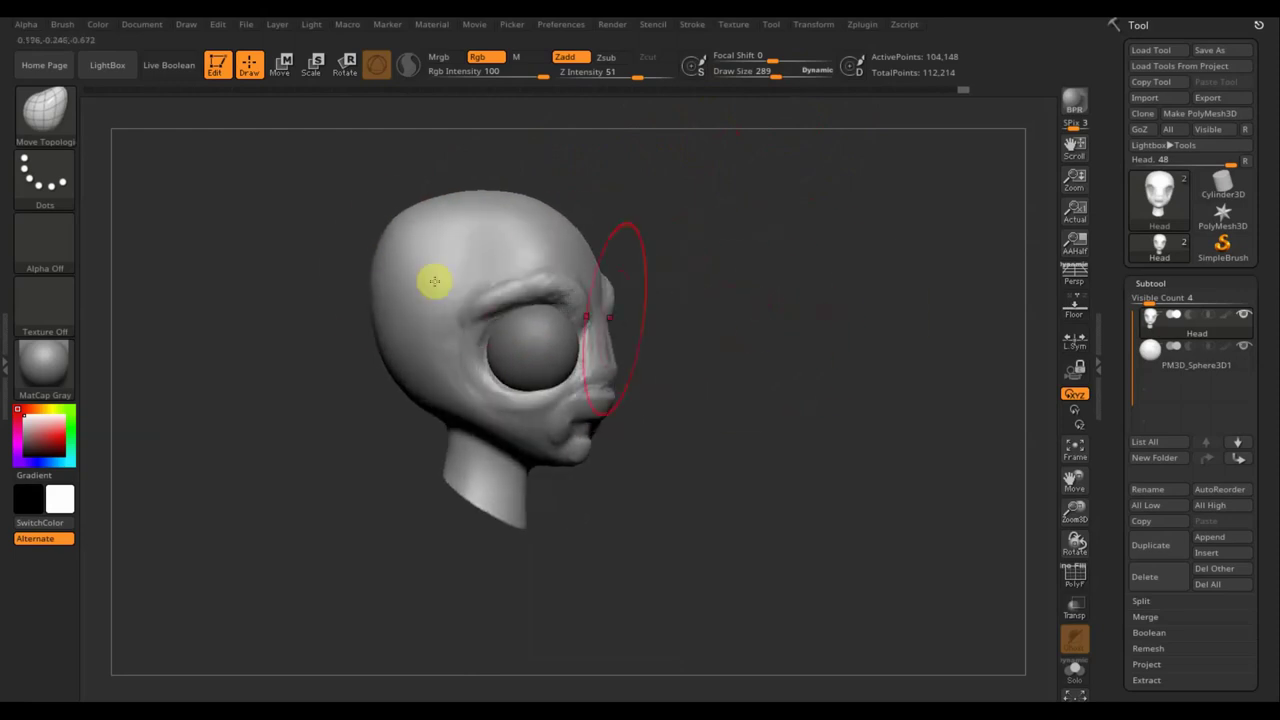
pyautogui.moveTo(434, 281); pyautogui.dragTo(371, 230)
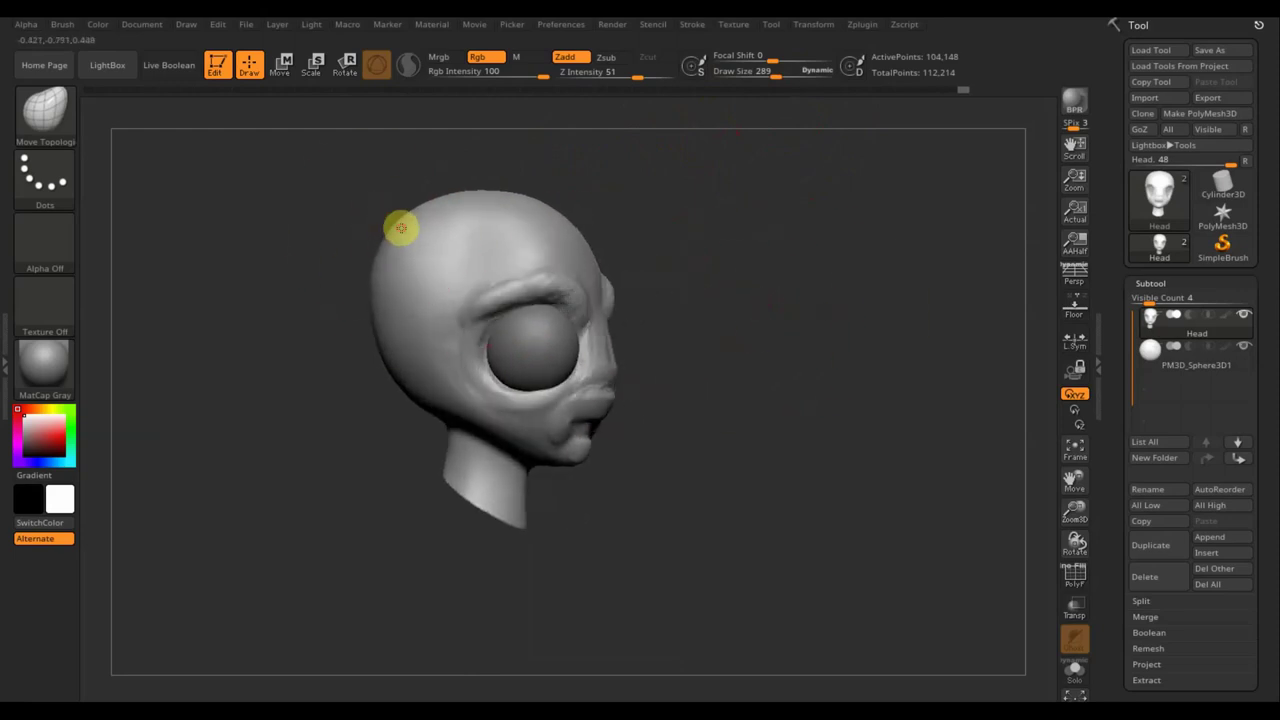
# Push the mesh under the eye and cheek and pull the jaw and chin slightly down.
pyautogui.moveTo(748, 377)
pyautogui.mouseDown()
pyautogui.moveTo(766, 366)
pyautogui.moveTo(497, 533)
pyautogui.moveTo(499, 497)
pyautogui.moveTo(493, 514)
pyautogui.moveTo(446, 487)
pyautogui.mouseUp()
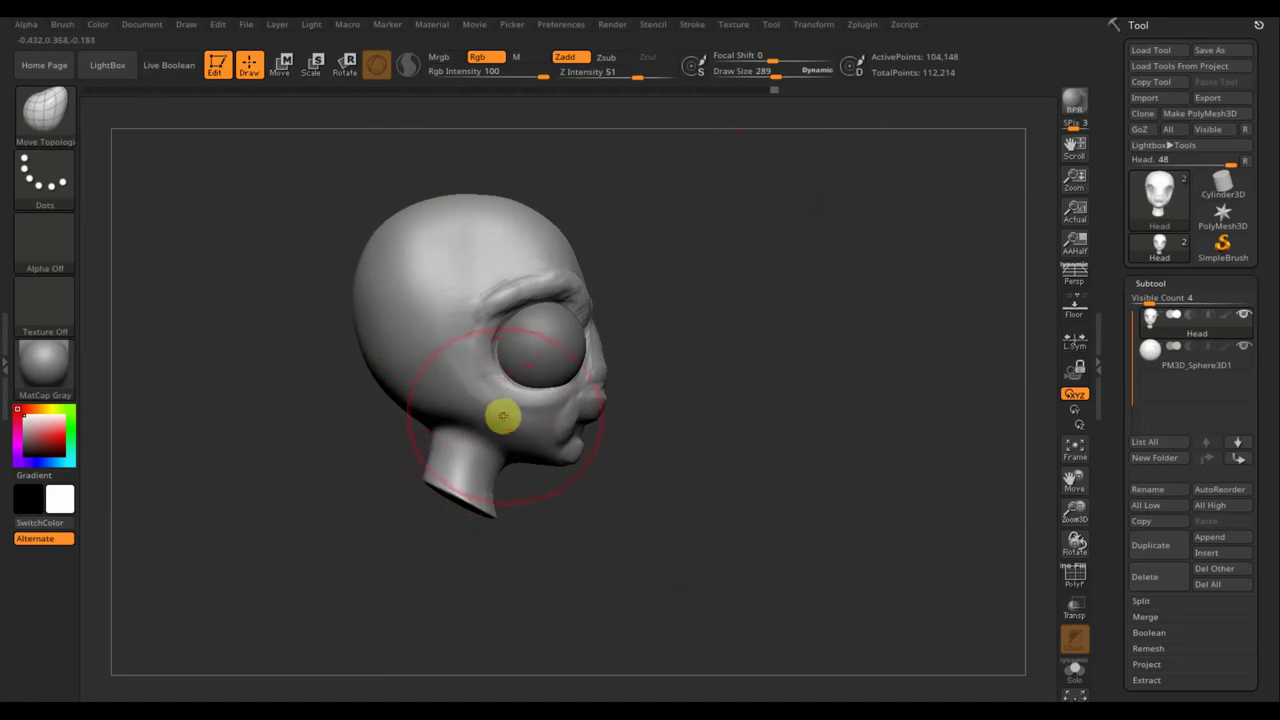
pyautogui.moveTo(500, 430); pyautogui.dragTo(499, 436)
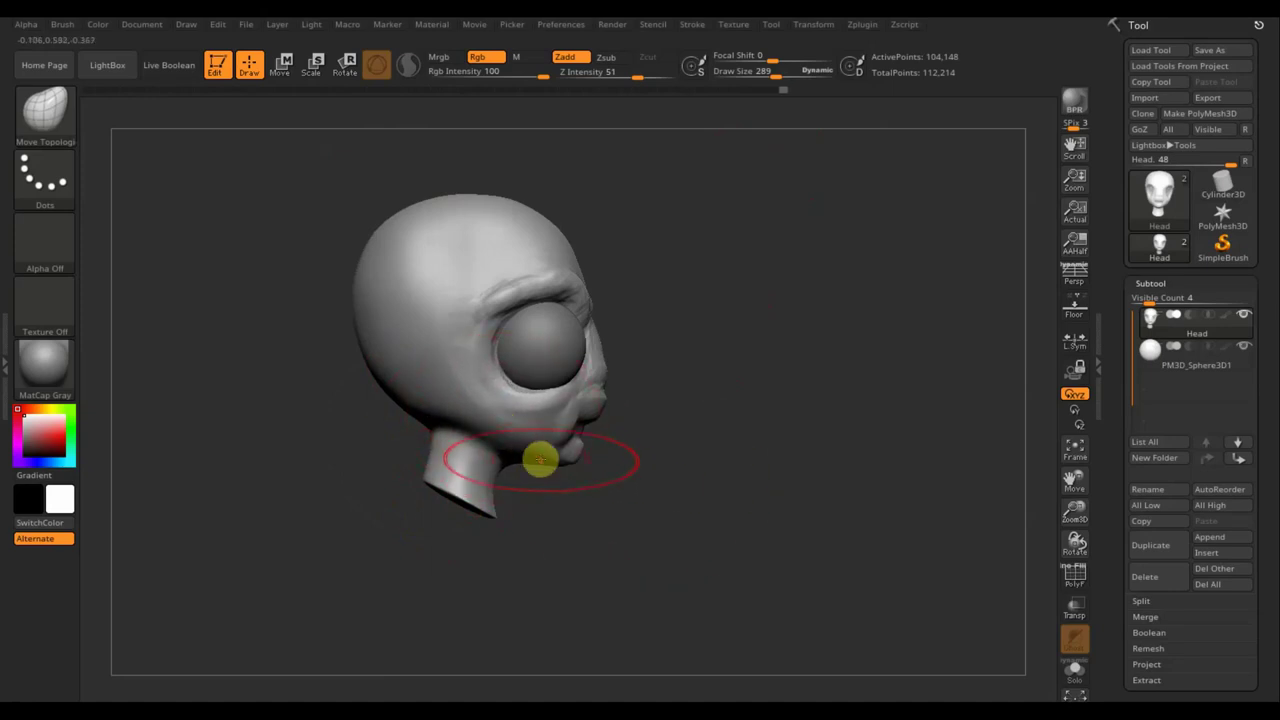
pyautogui.moveTo(540, 476); pyautogui.dragTo(539, 479)
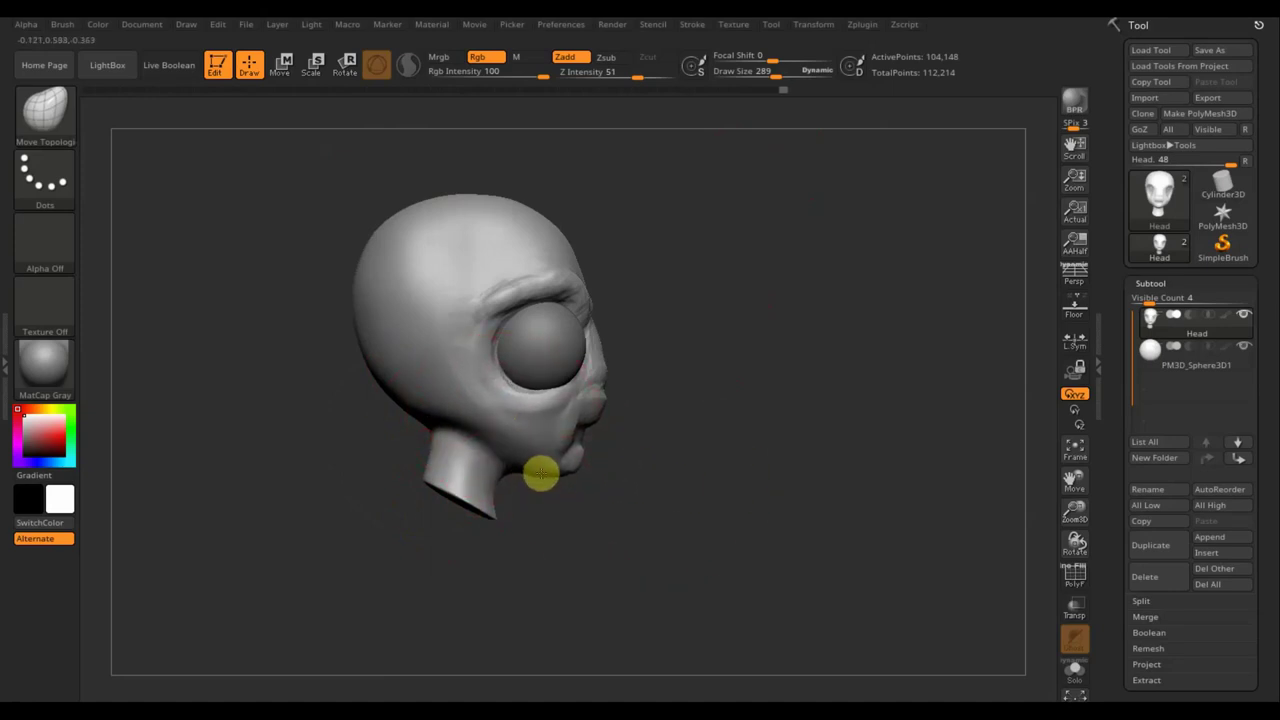
pyautogui.moveTo(686, 486)
pyautogui.mouseDown()
pyautogui.moveTo(589, 449)
pyautogui.moveTo(689, 454)
pyautogui.moveTo(583, 434)
pyautogui.mouseUp()
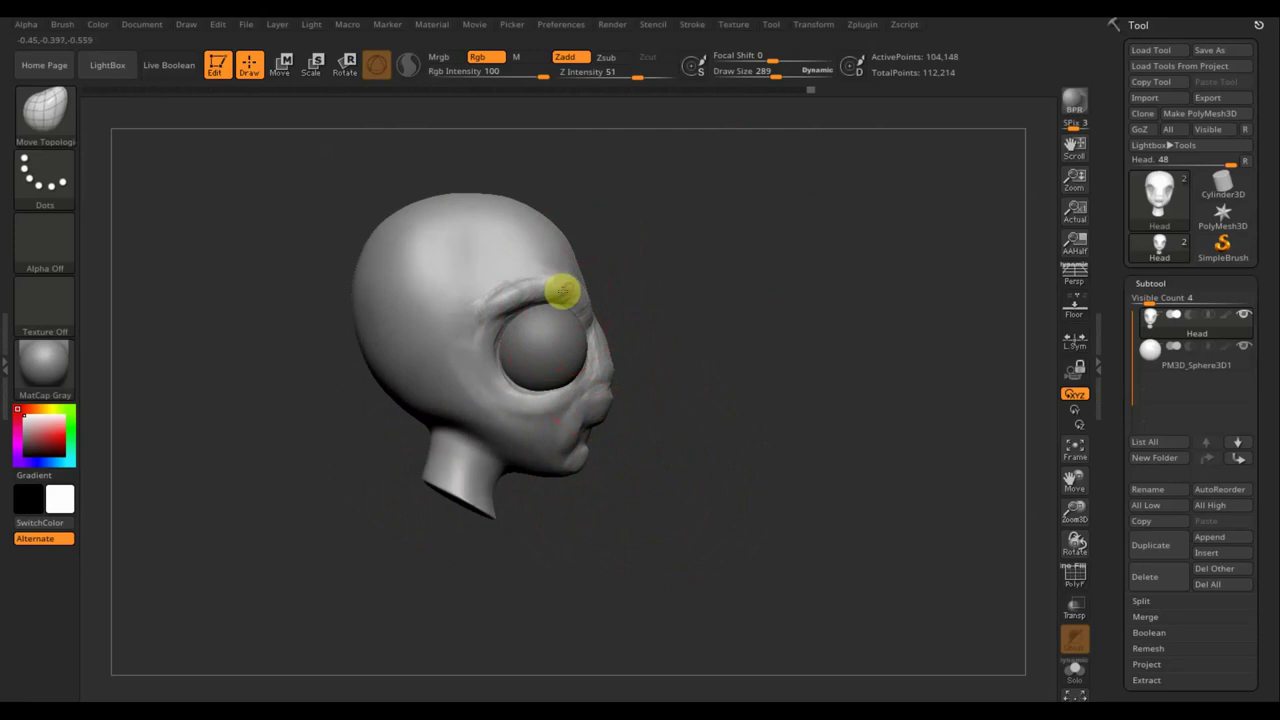
pyautogui.moveTo(677, 317)
pyautogui.mouseDown()
pyautogui.moveTo(571, 366)
pyautogui.moveTo(591, 343)
pyautogui.mouseUp()
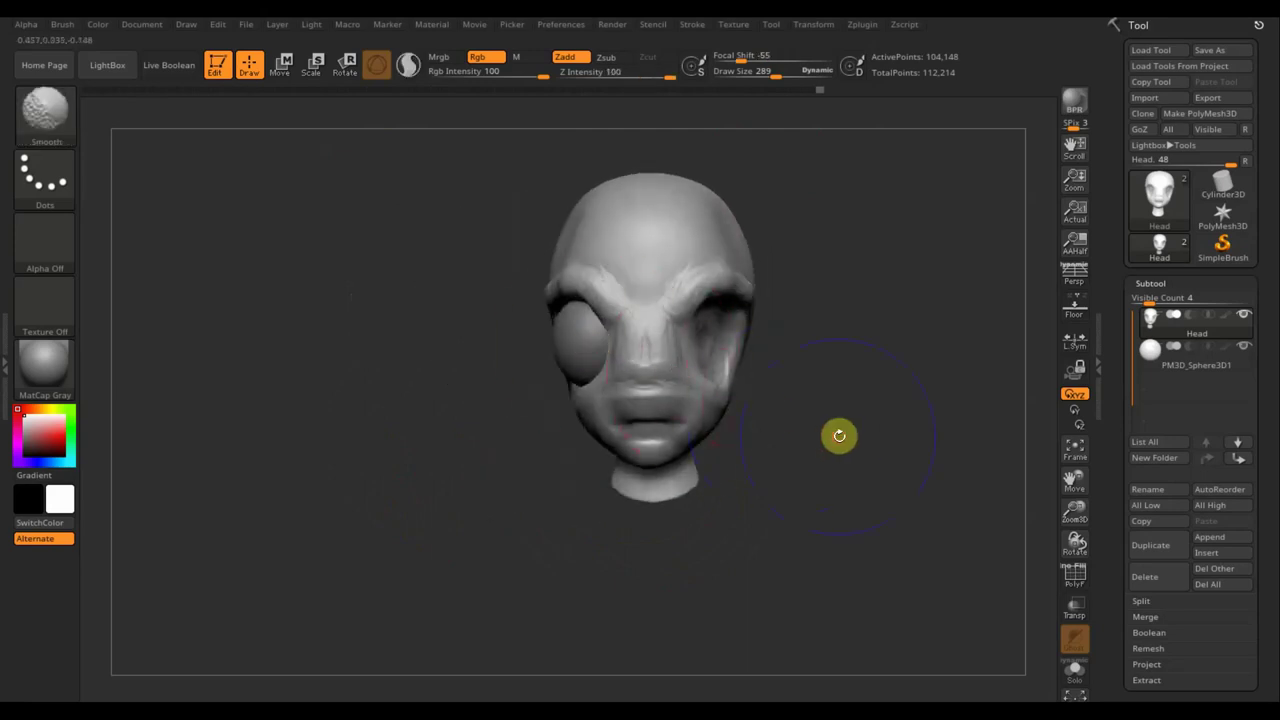
pyautogui.keyDown('shift'); pyautogui.moveTo(839, 435); pyautogui.dragTo(813, 437); pyautogui.keyUp('shift')
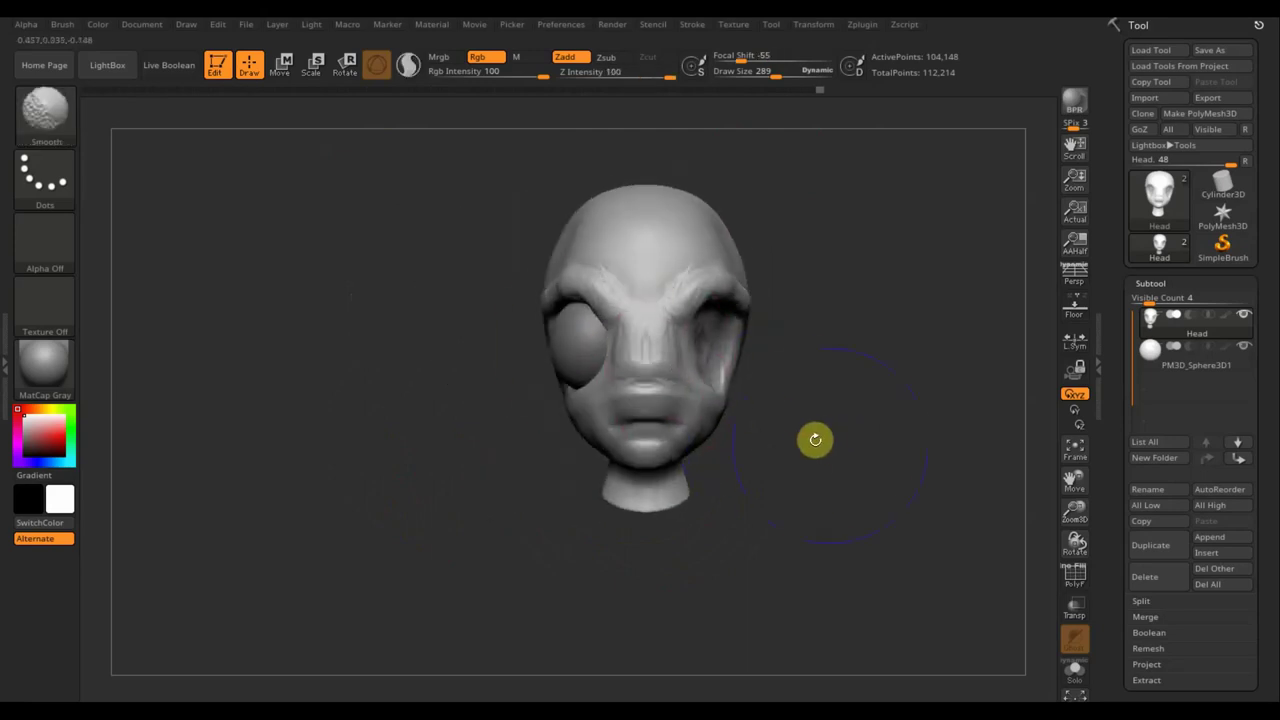
# Select the PM3D_Sphere3D1 eye sphere and nudge it slightly sideways along X.
pyautogui.click(1155, 370)
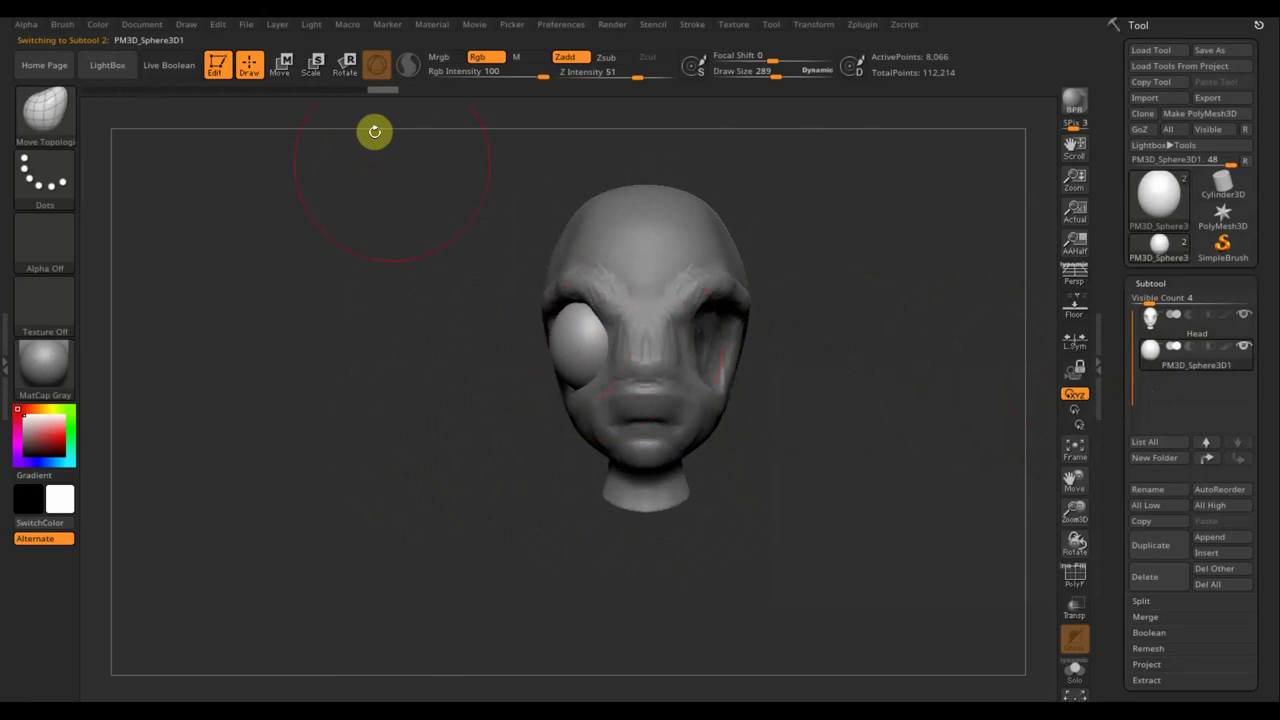
pyautogui.click(282, 65)
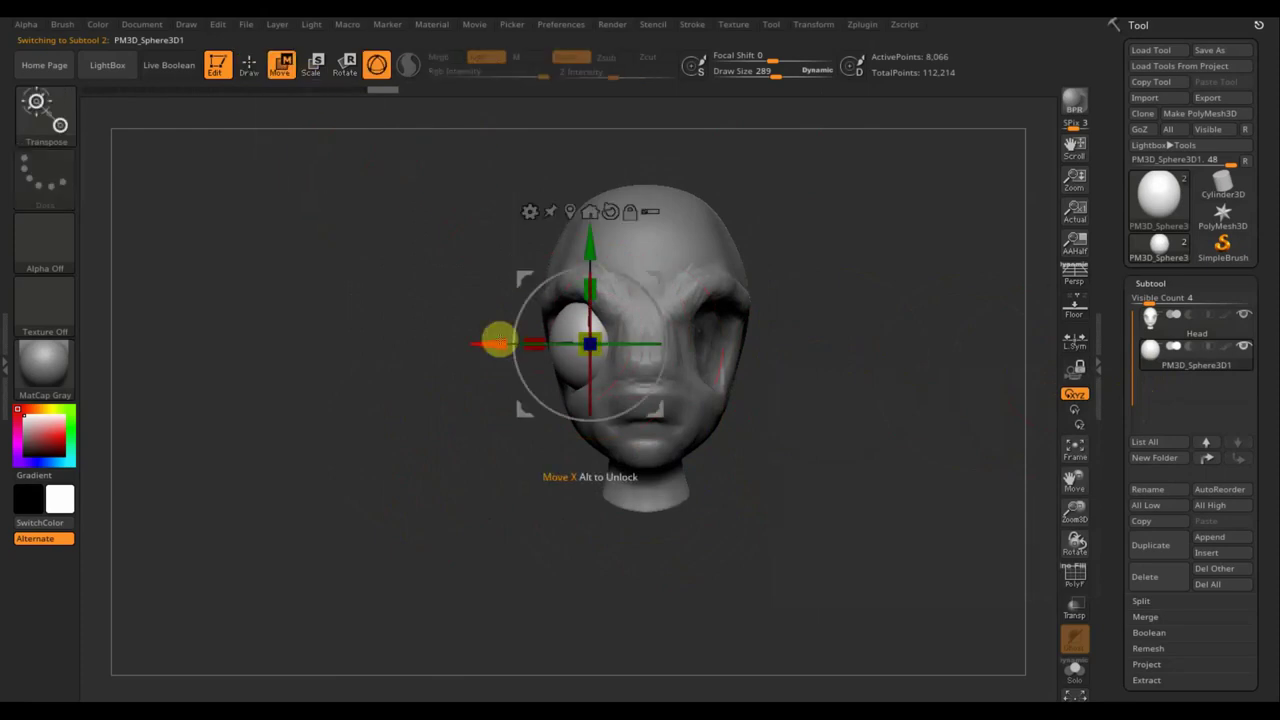
pyautogui.moveTo(500, 341); pyautogui.dragTo(502, 340)
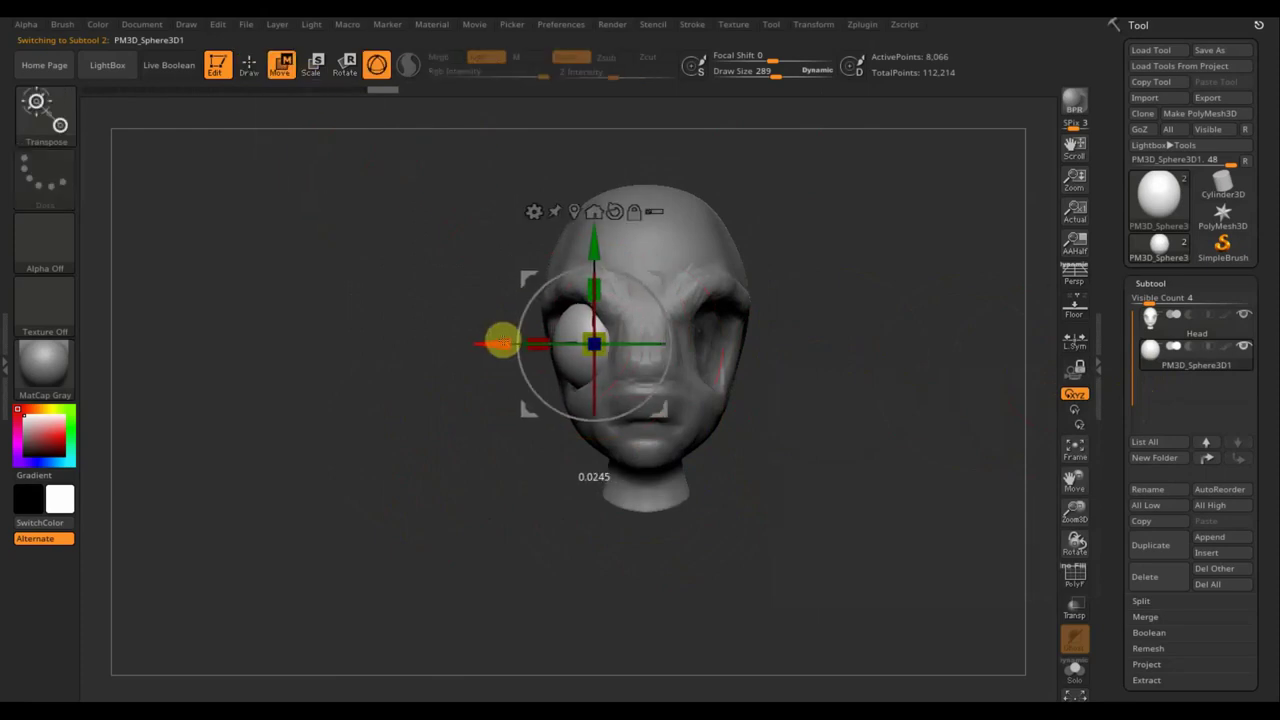
pyautogui.moveTo(840, 389)
pyautogui.mouseDown()
pyautogui.moveTo(809, 466)
pyautogui.moveTo(871, 411)
pyautogui.moveTo(845, 394)
pyautogui.mouseUp()
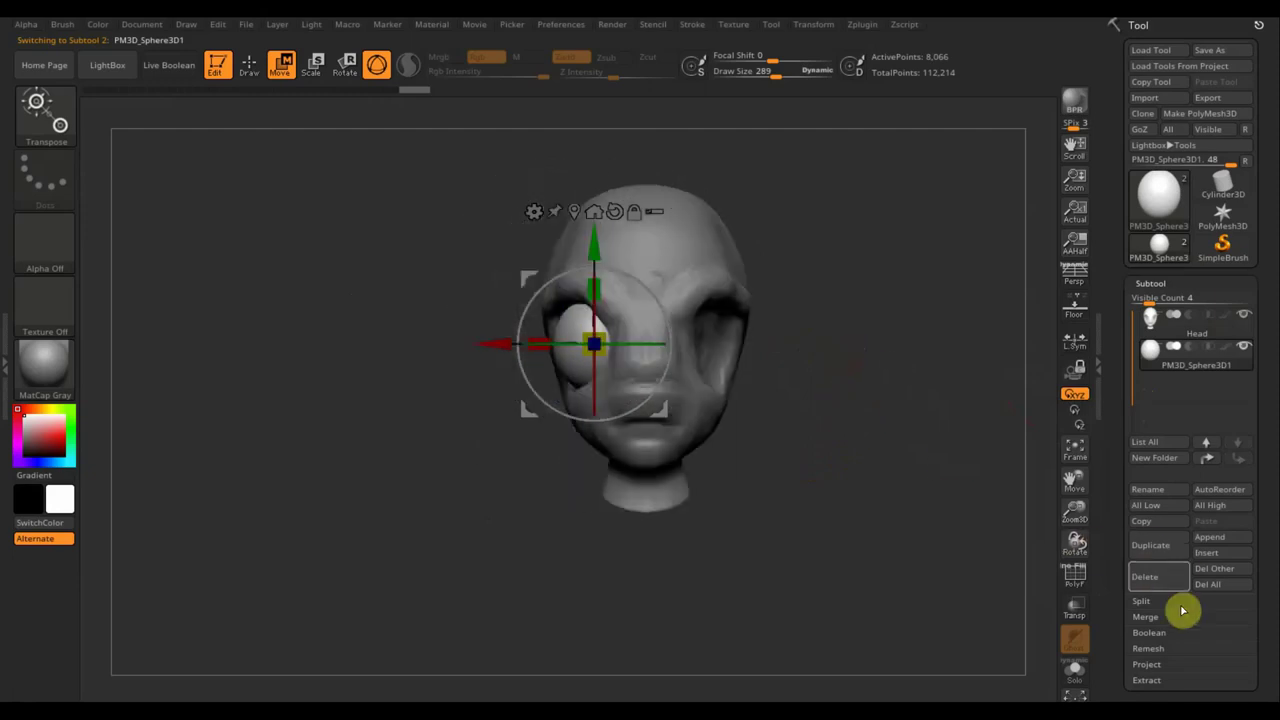
# Apply Mirror And Weld so a matching eye appears on the other side of the head.
pyautogui.scroll(-5, 1262, 580)
pyautogui.click(1151, 523)
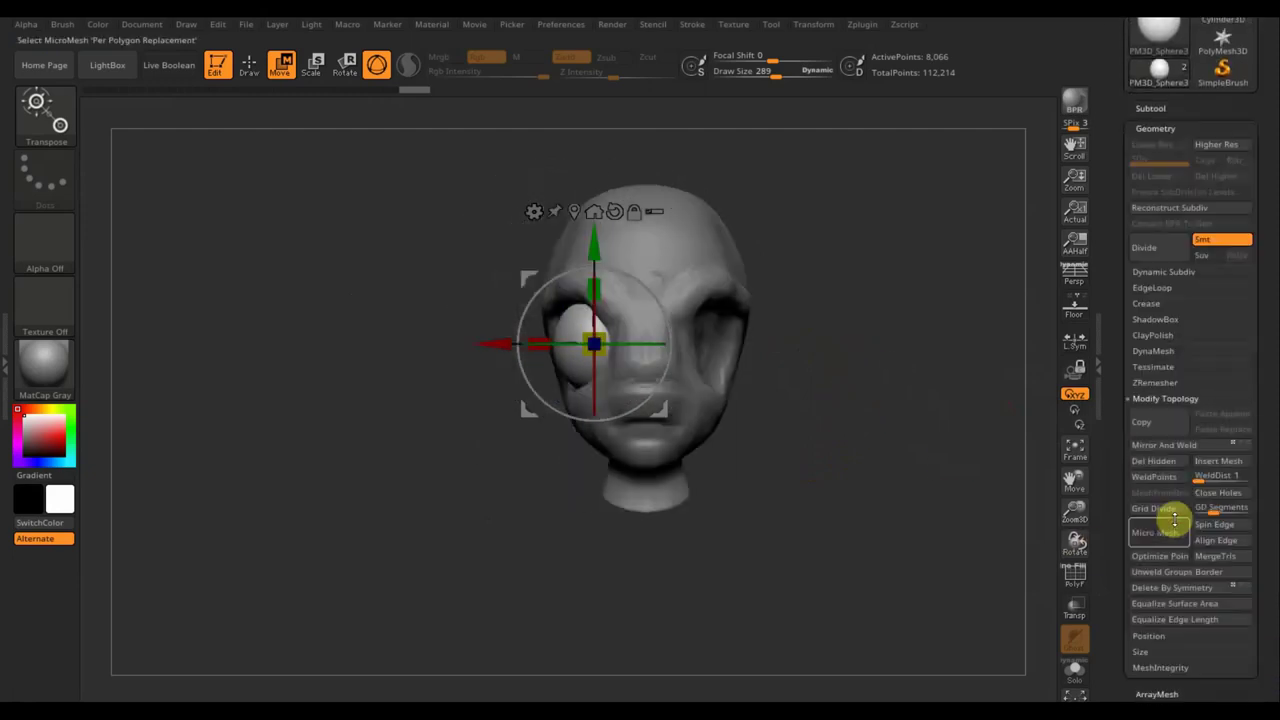
pyautogui.click(1178, 444)
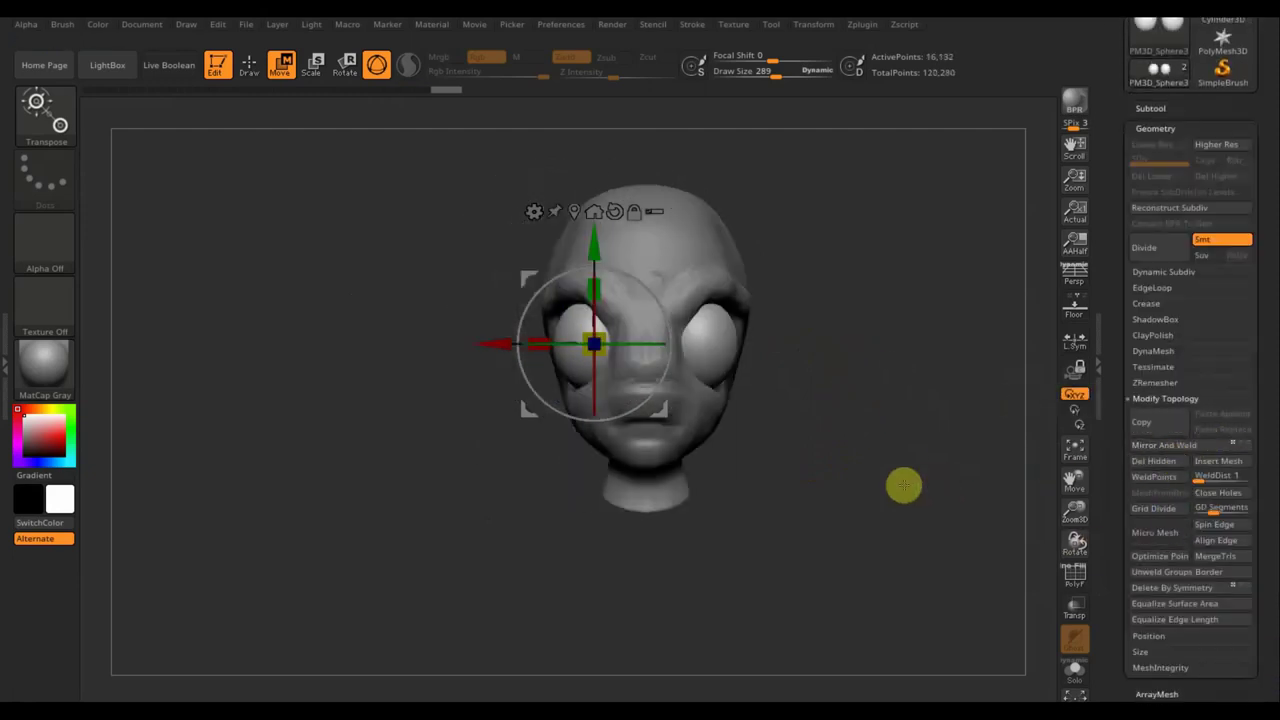
# Scale both eye spheres up slightly and check them from the side and front.
pyautogui.moveTo(783, 446); pyautogui.dragTo(746, 451)
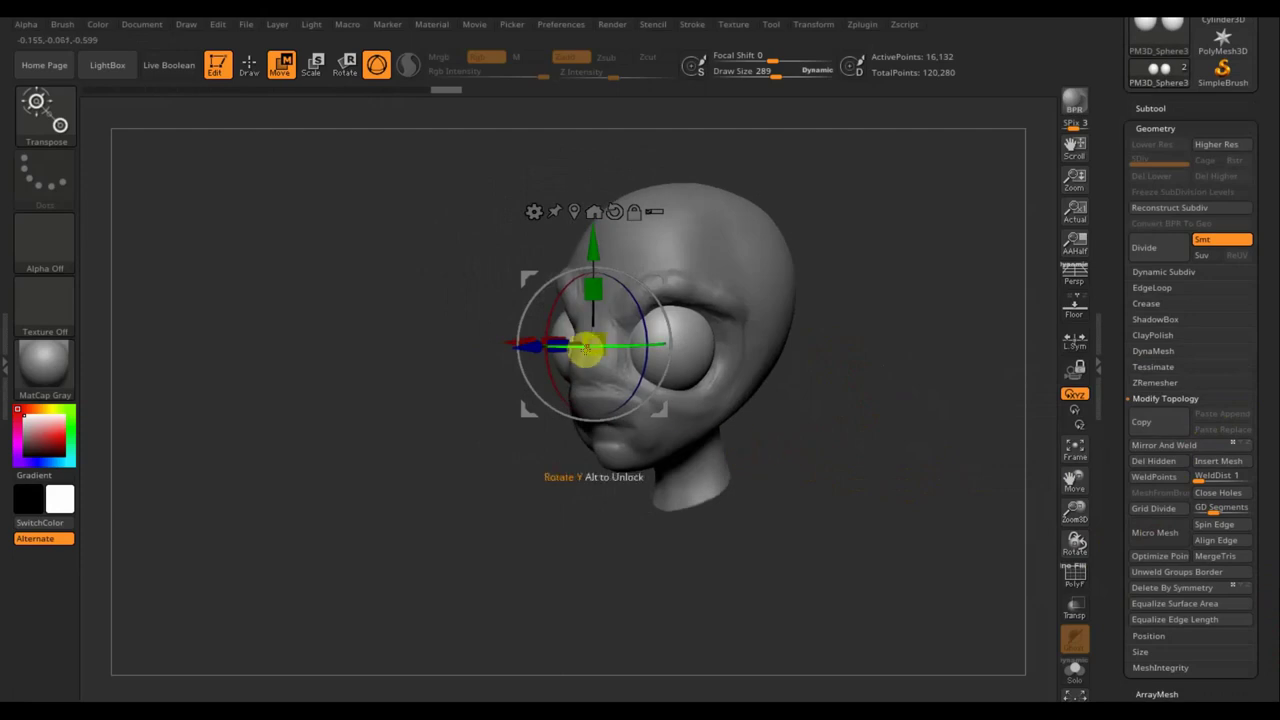
pyautogui.moveTo(595, 348); pyautogui.dragTo(596, 352)
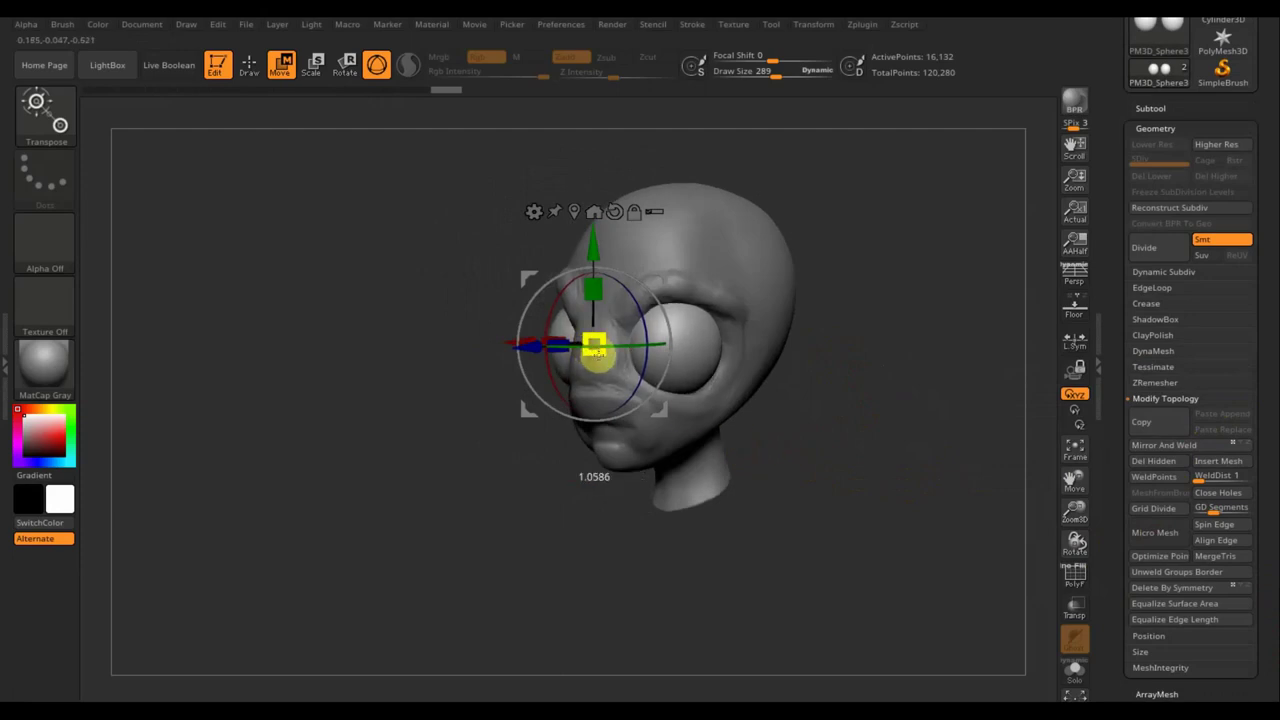
pyautogui.moveTo(791, 391); pyautogui.dragTo(866, 417)
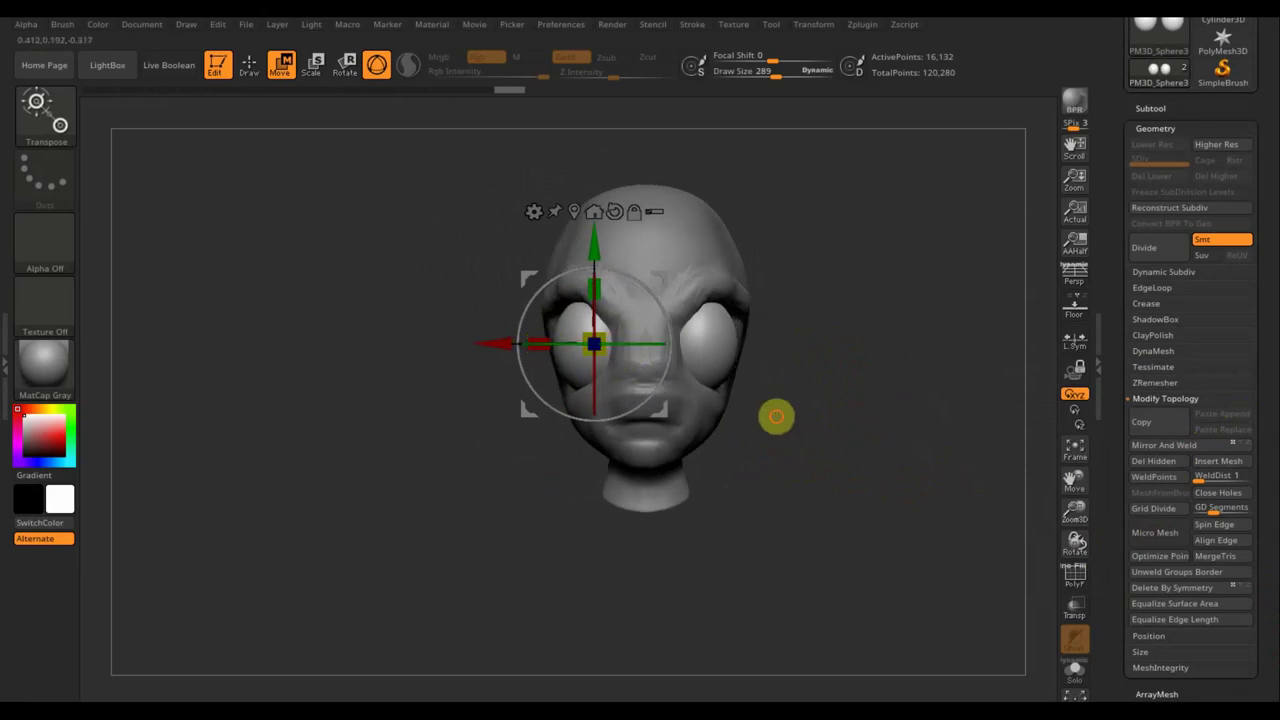
pyautogui.moveTo(774, 417); pyautogui.dragTo(849, 428)
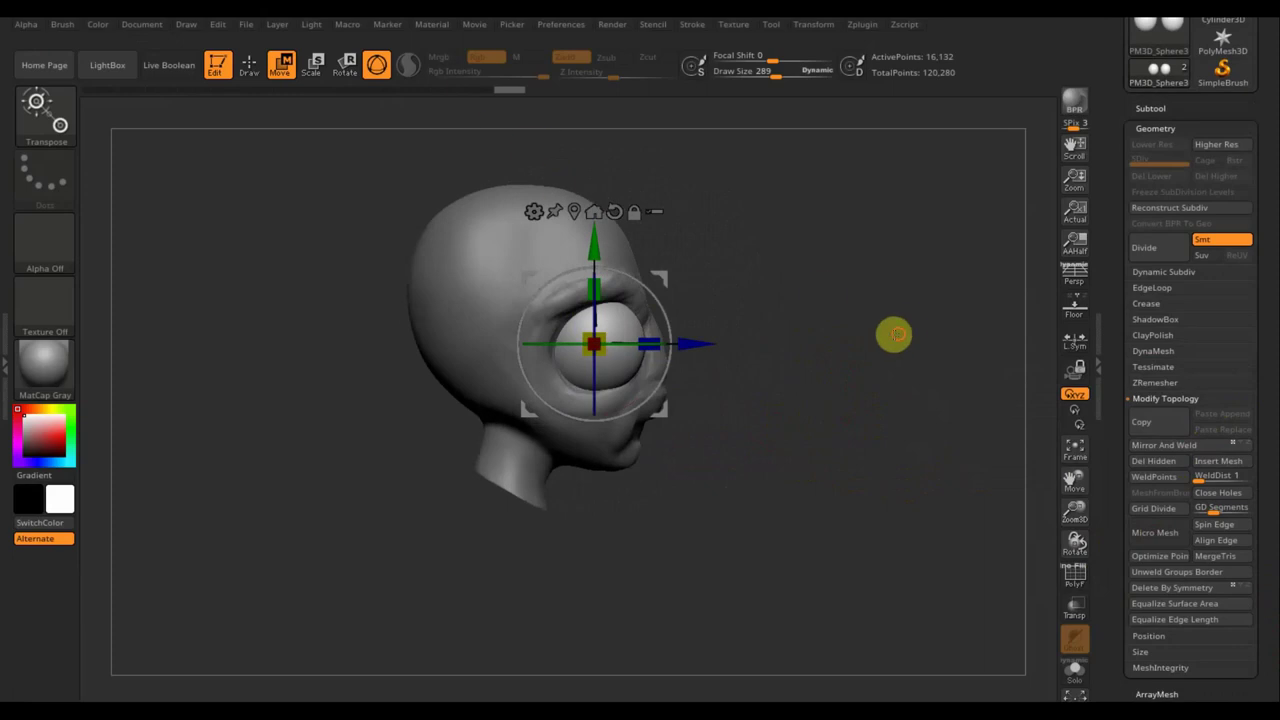
pyautogui.moveTo(893, 335); pyautogui.dragTo(817, 300)
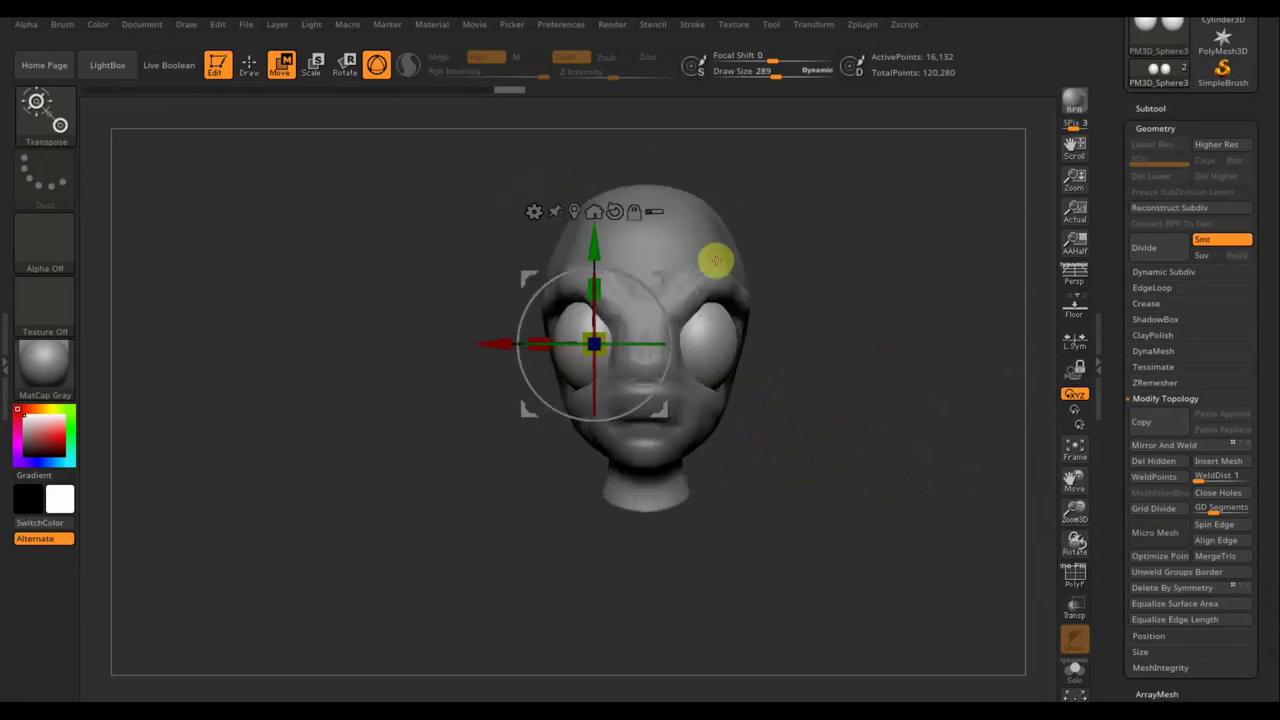
# Return to Draw mode, shrink the brush, turn on the floor grid and zoom out.
pyautogui.click(250, 65)
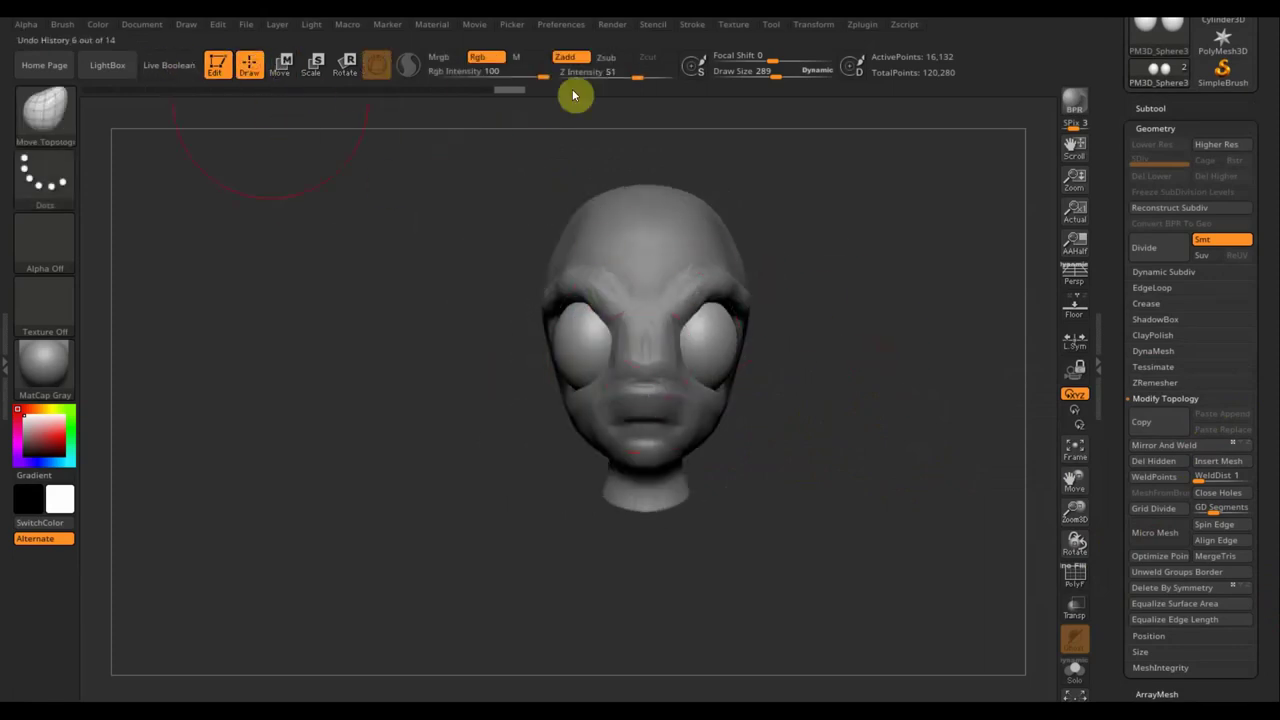
pyautogui.moveTo(773, 73); pyautogui.dragTo(755, 75)
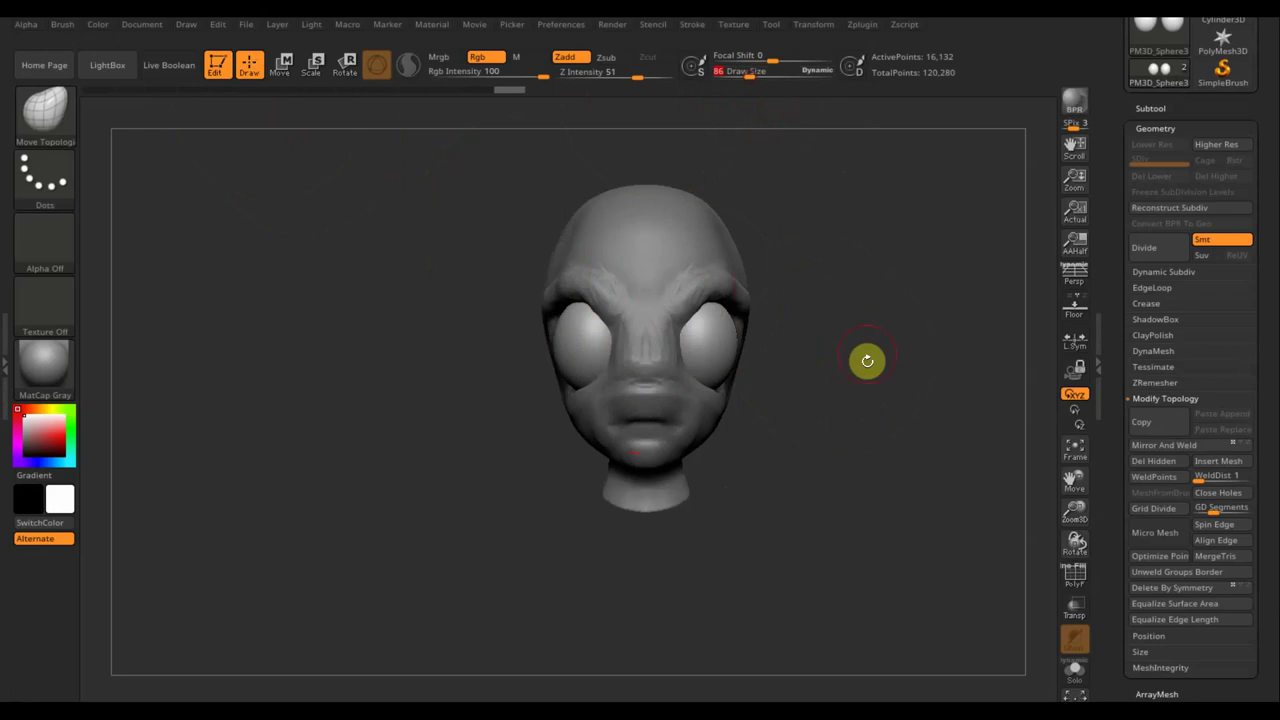
pyautogui.click(1075, 312)
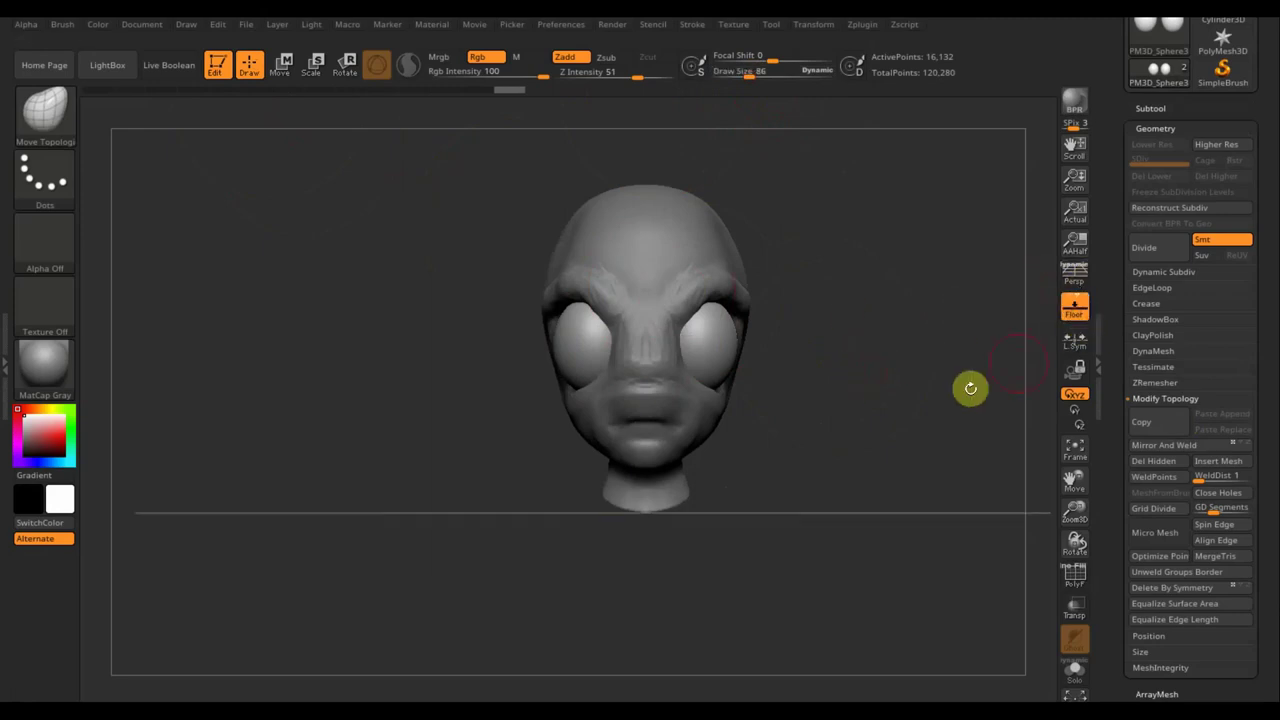
pyautogui.keyDown('alt'); pyautogui.moveTo(851, 447); pyautogui.dragTo(797, 316); pyautogui.keyUp('alt')
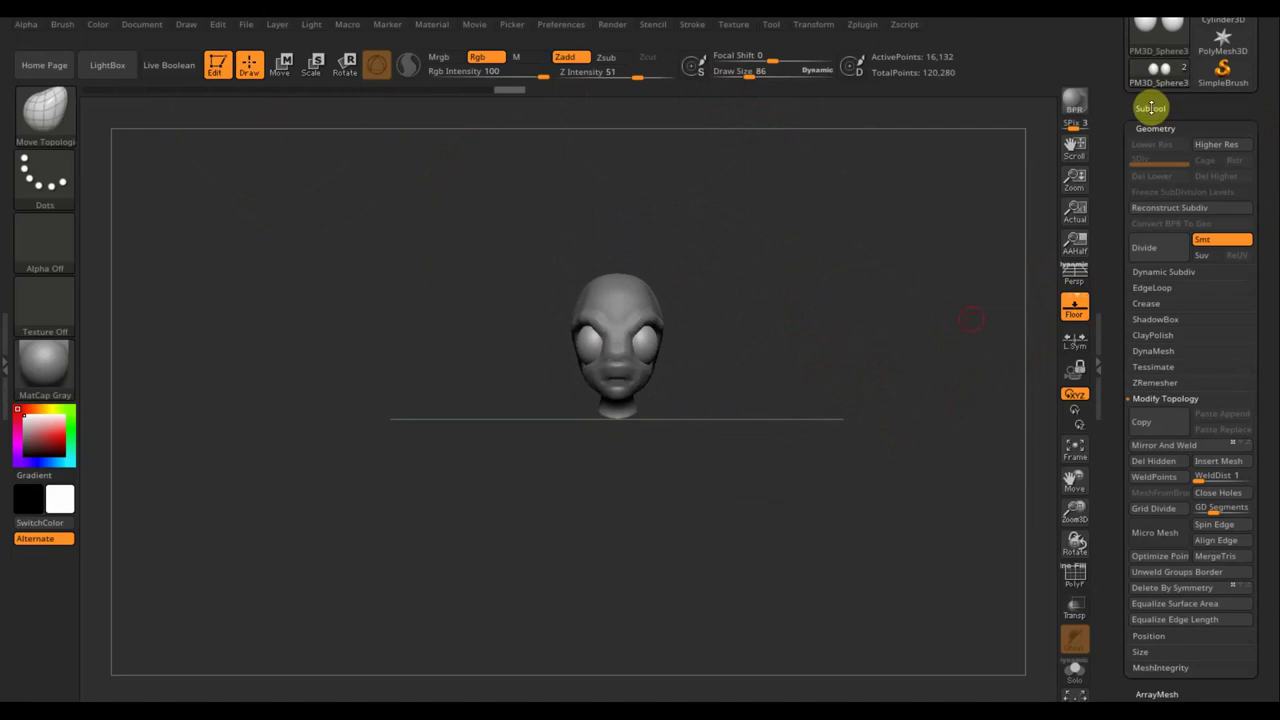
# Scale the Head subtool down to about a third, then select the eye sphere pair.
pyautogui.click(1150, 108)
pyautogui.moveTo(1172, 160)
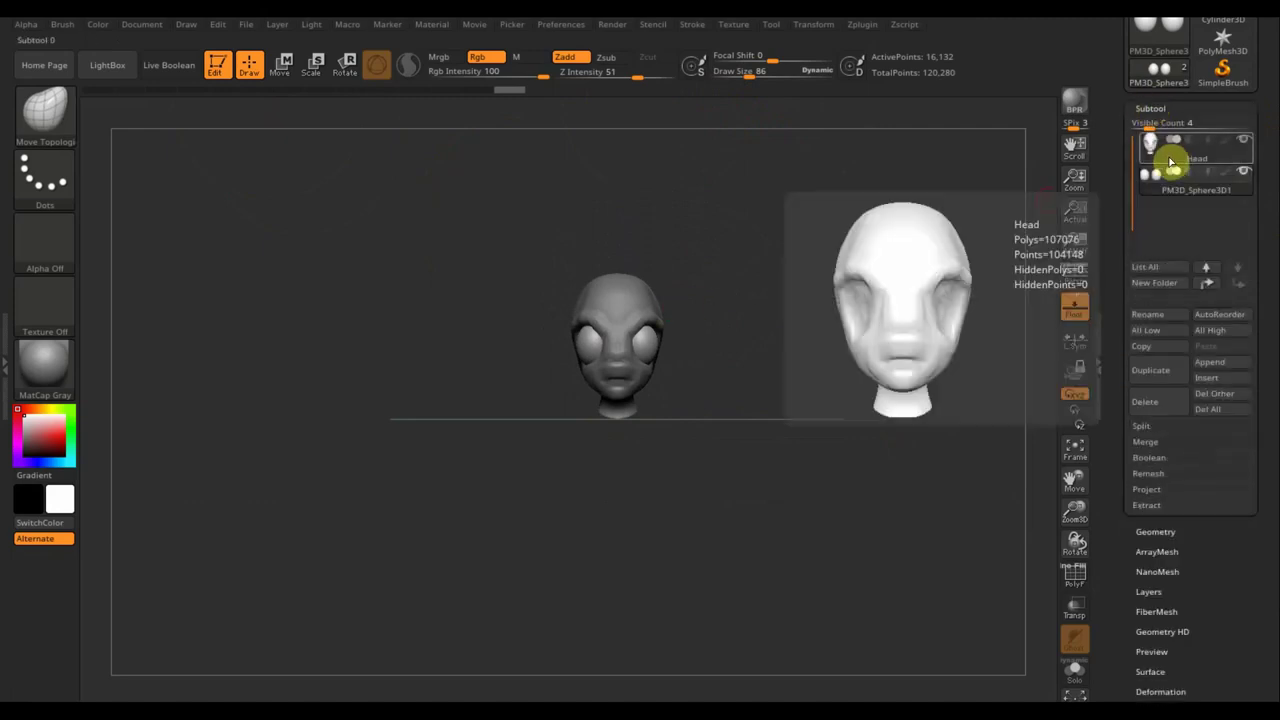
pyautogui.click(1167, 163)
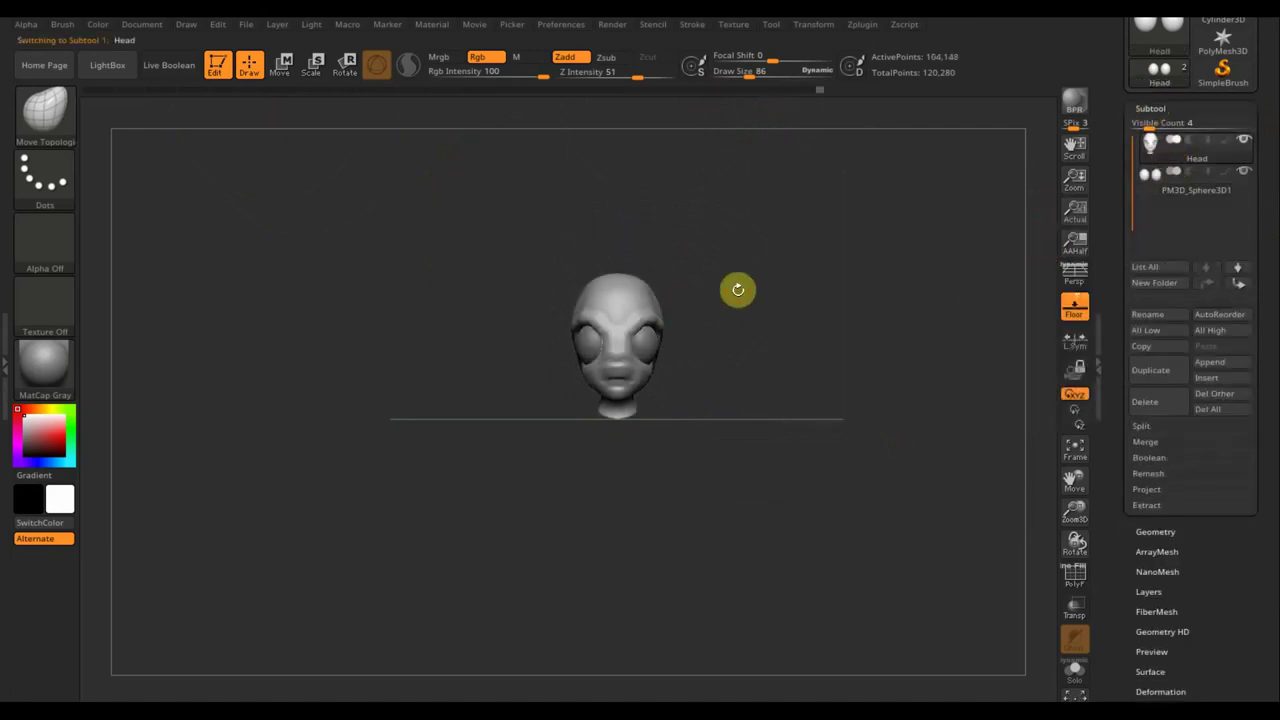
pyautogui.click(655, 308)
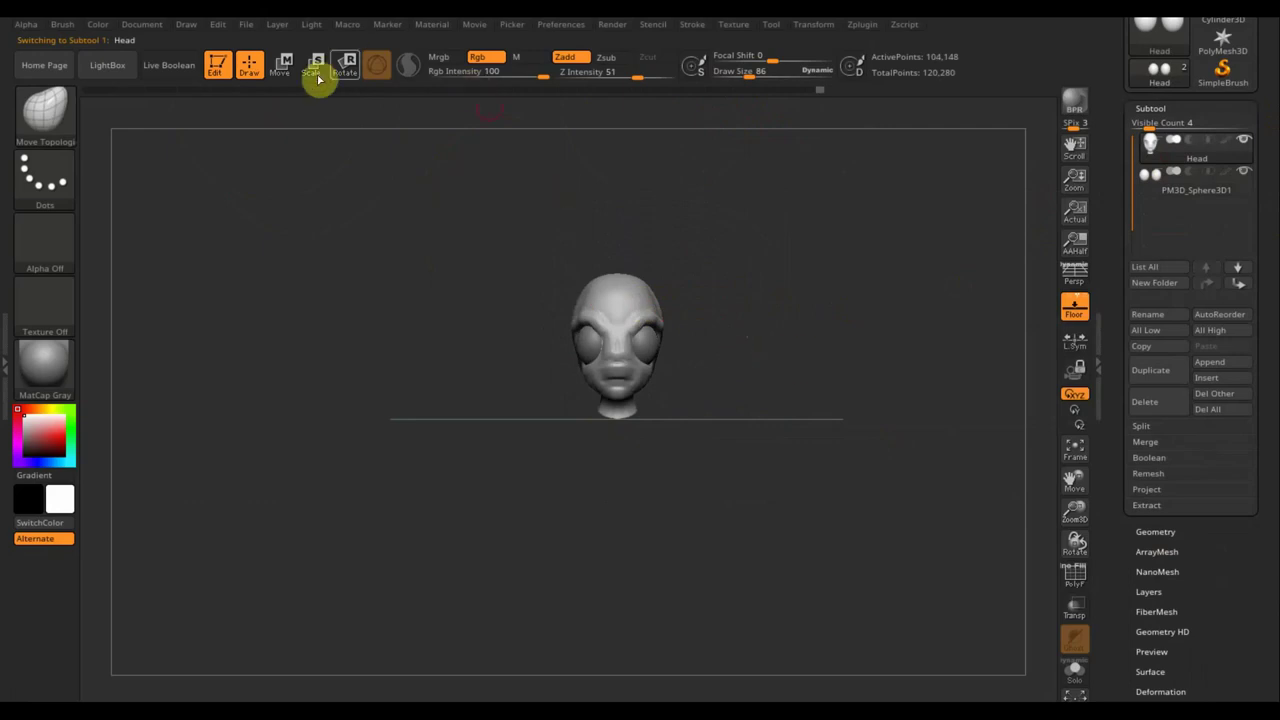
pyautogui.click(282, 65)
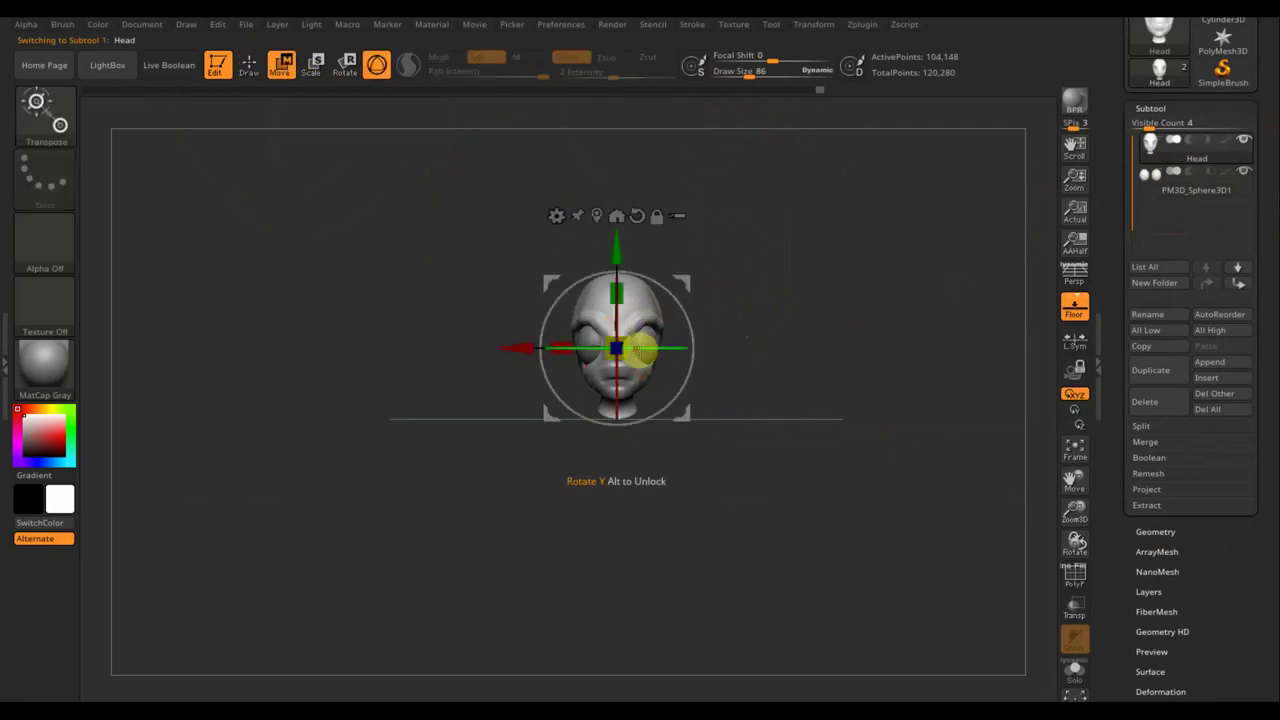
pyautogui.moveTo(628, 354); pyautogui.dragTo(599, 328)
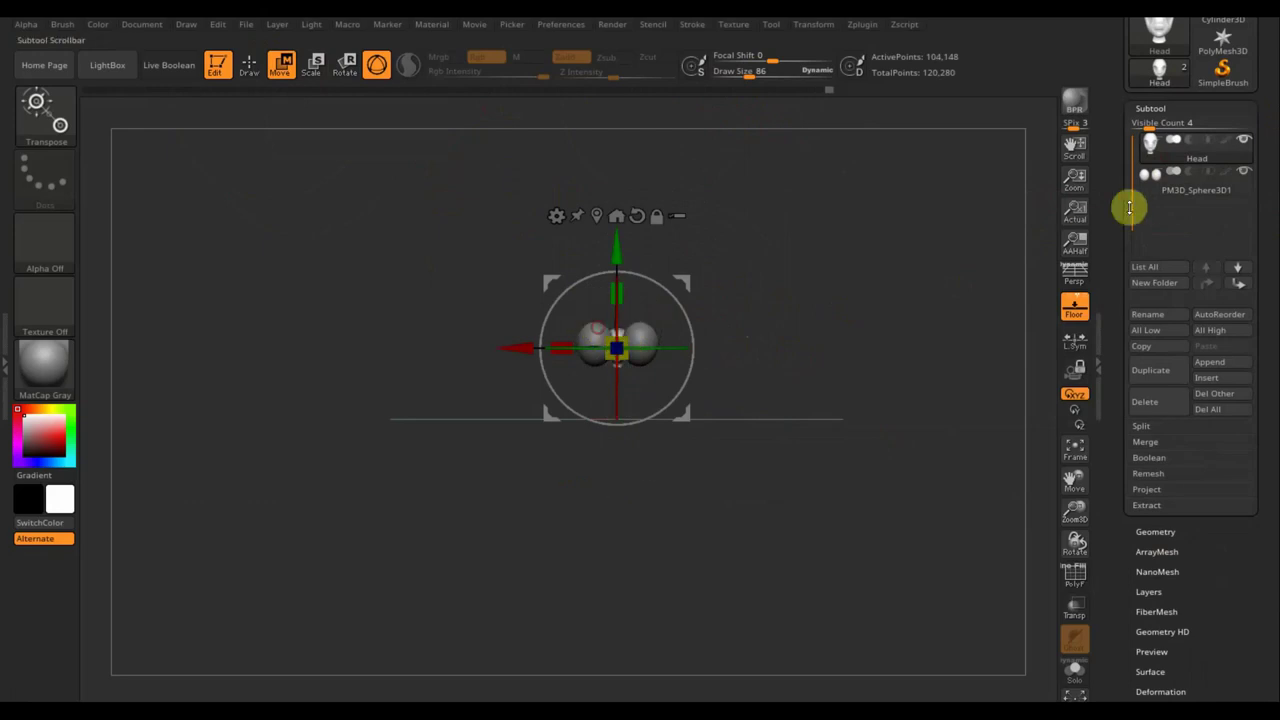
pyautogui.click(1147, 193)
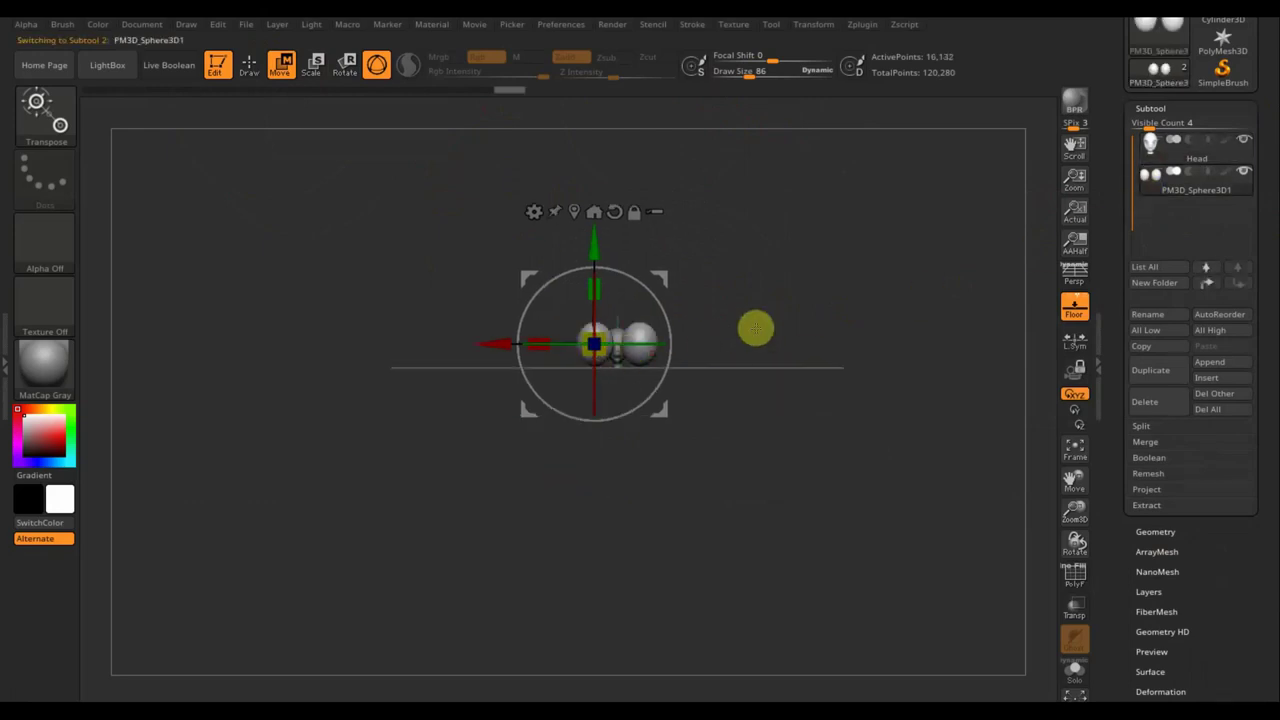
# Shrink the eye spheres, then slide them sideways and push them back into the head.
pyautogui.moveTo(595, 347); pyautogui.dragTo(623, 334)
pyautogui.moveTo(763, 300)
pyautogui.mouseDown()
pyautogui.moveTo(763, 352)
pyautogui.moveTo(780, 337)
pyautogui.moveTo(760, 277)
pyautogui.moveTo(777, 589)
pyautogui.mouseUp()
pyautogui.scroll(2, 837, 374)
pyautogui.scroll(2, 760, 449)
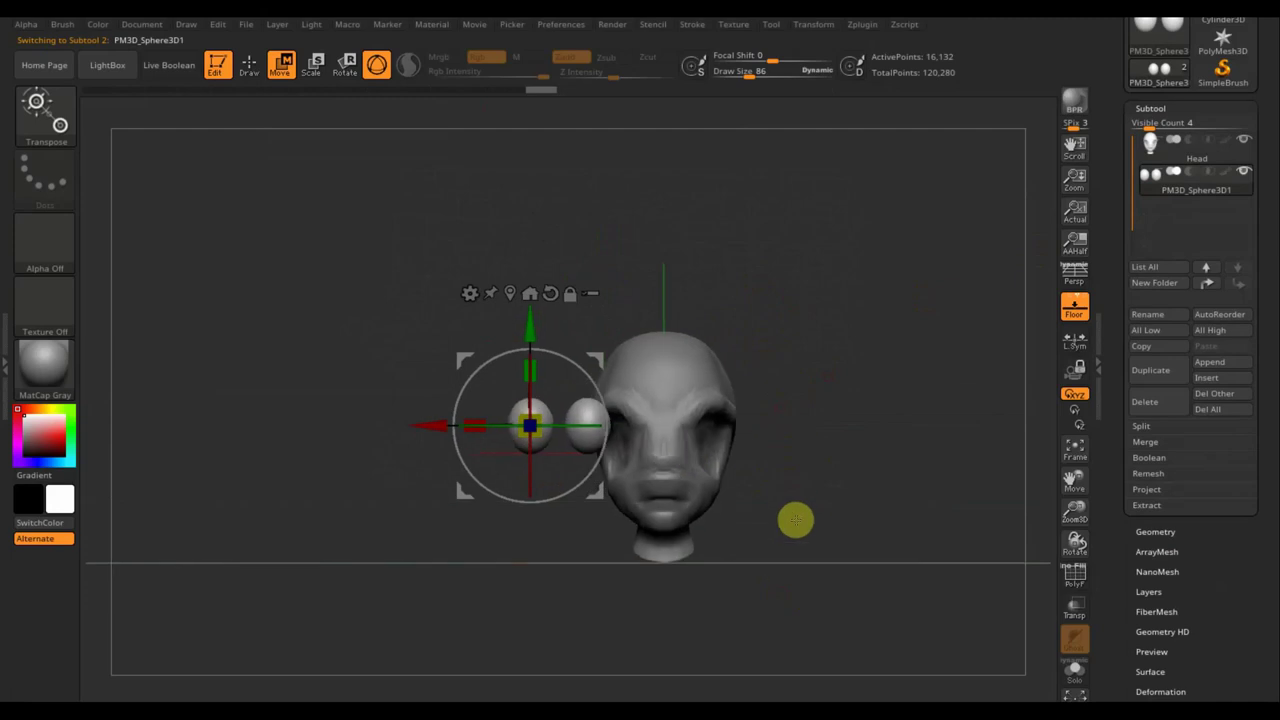
pyautogui.scroll(2, 794, 517)
pyautogui.moveTo(434, 423); pyautogui.dragTo(538, 446)
pyautogui.moveTo(787, 409)
pyautogui.mouseDown()
pyautogui.moveTo(891, 420)
pyautogui.moveTo(858, 430)
pyautogui.mouseUp()
pyautogui.moveTo(754, 424); pyautogui.dragTo(634, 443)
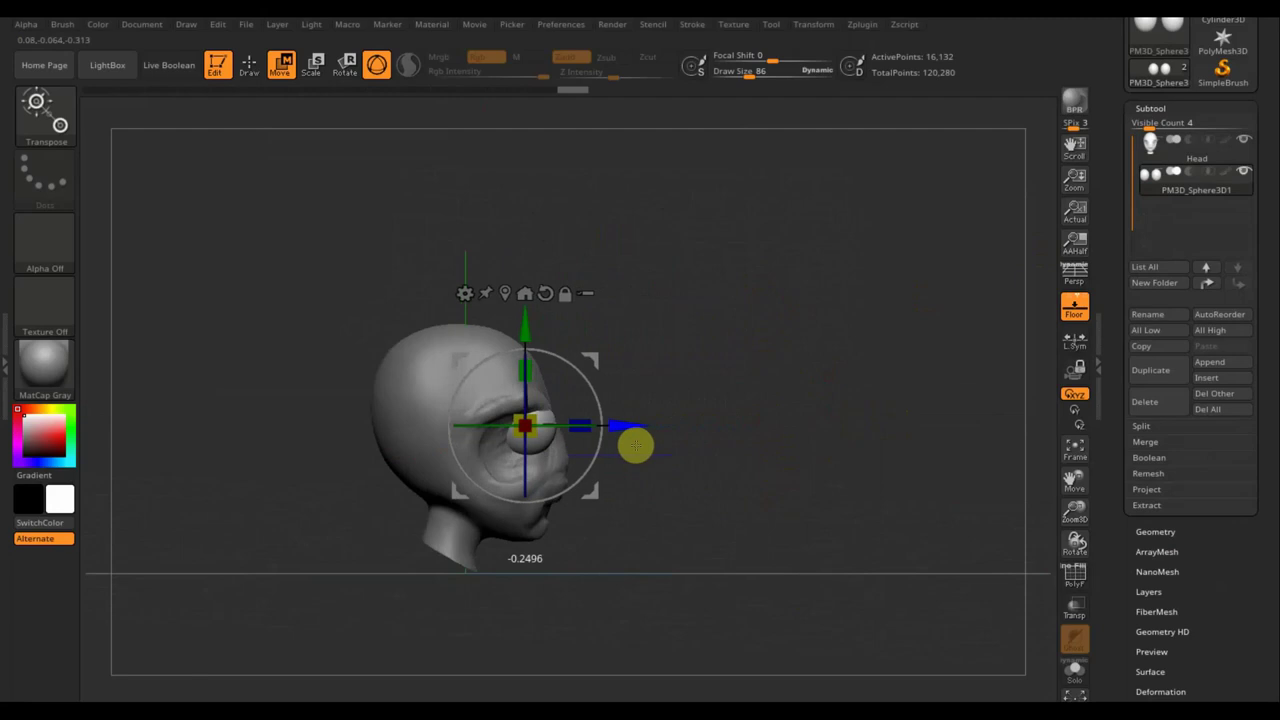
pyautogui.moveTo(740, 429); pyautogui.dragTo(683, 431)
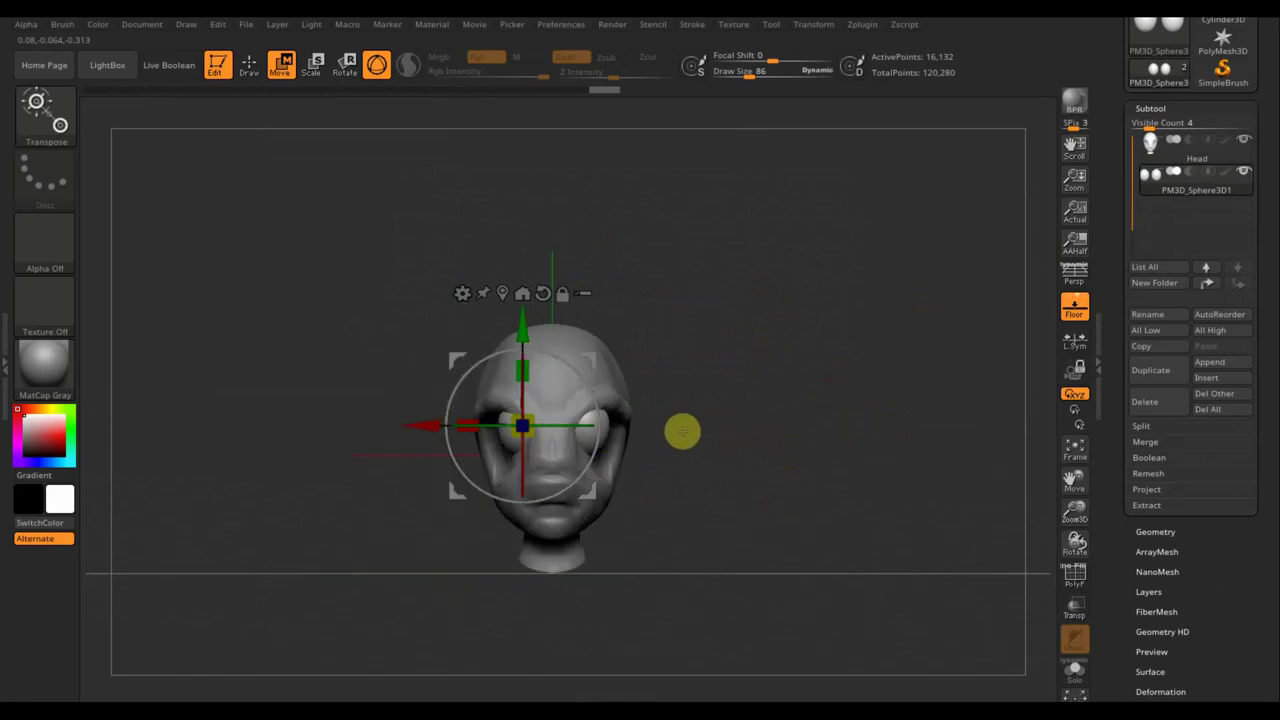
# Fine-tune the eyes: enlarge slightly, adjust sideways and height, sink deeper, return to Draw.
pyautogui.moveTo(528, 432); pyautogui.dragTo(538, 443)
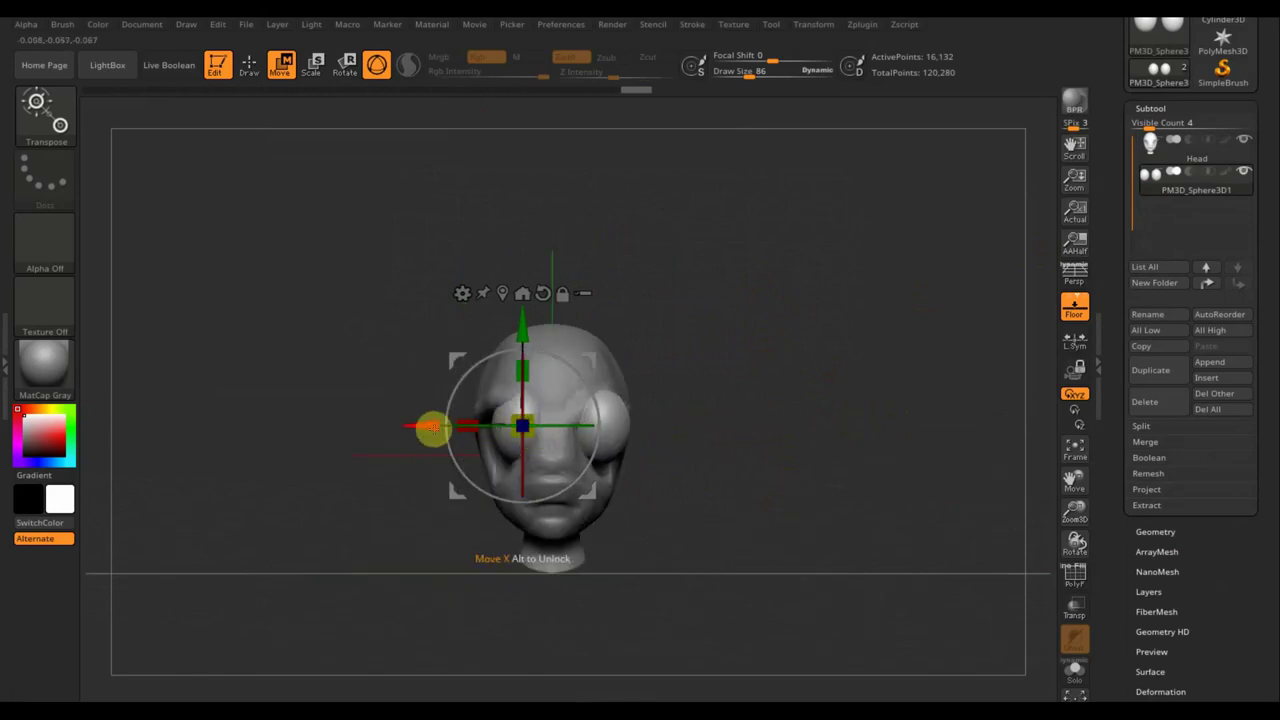
pyautogui.moveTo(423, 428); pyautogui.dragTo(415, 429)
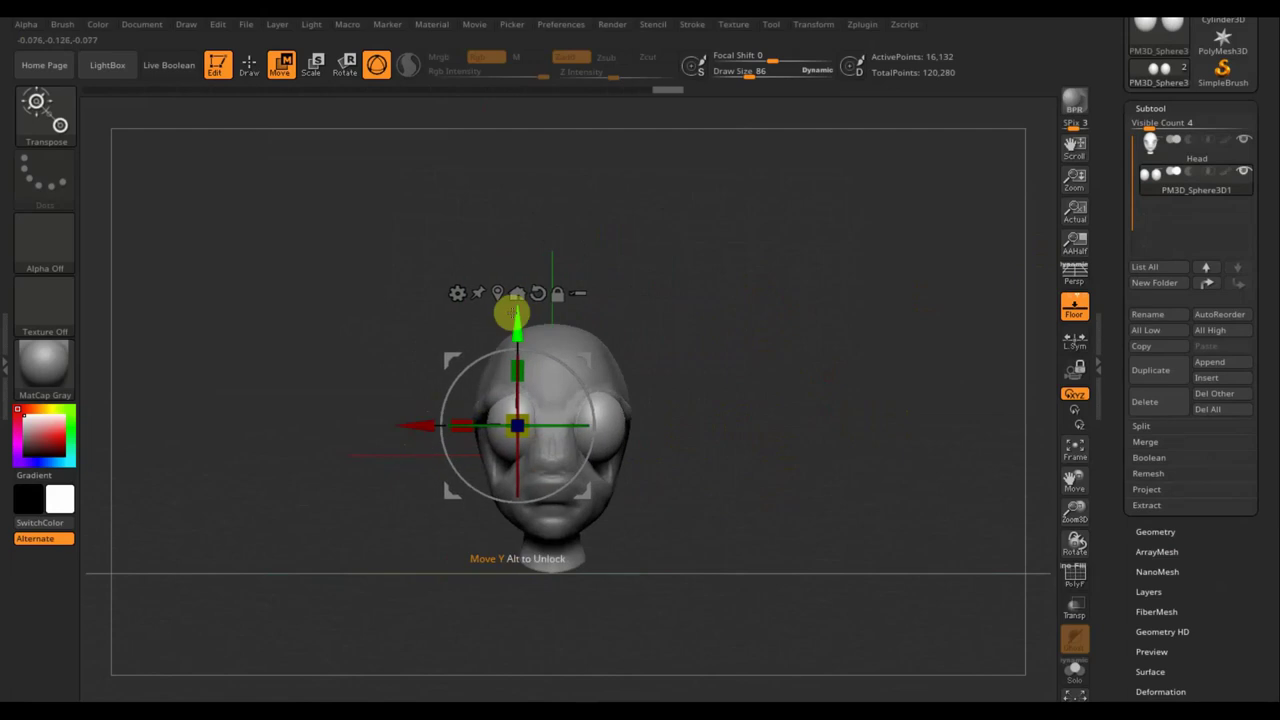
pyautogui.moveTo(516, 316); pyautogui.dragTo(518, 326)
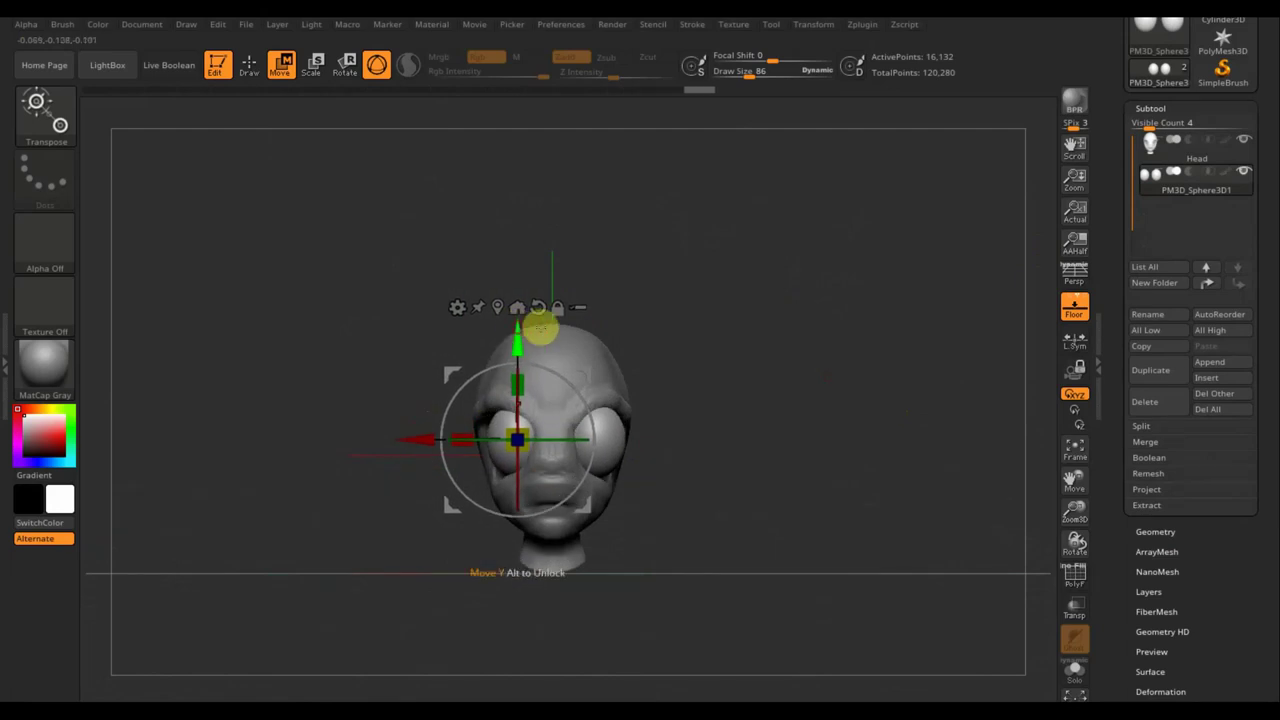
pyautogui.moveTo(659, 335); pyautogui.dragTo(702, 390)
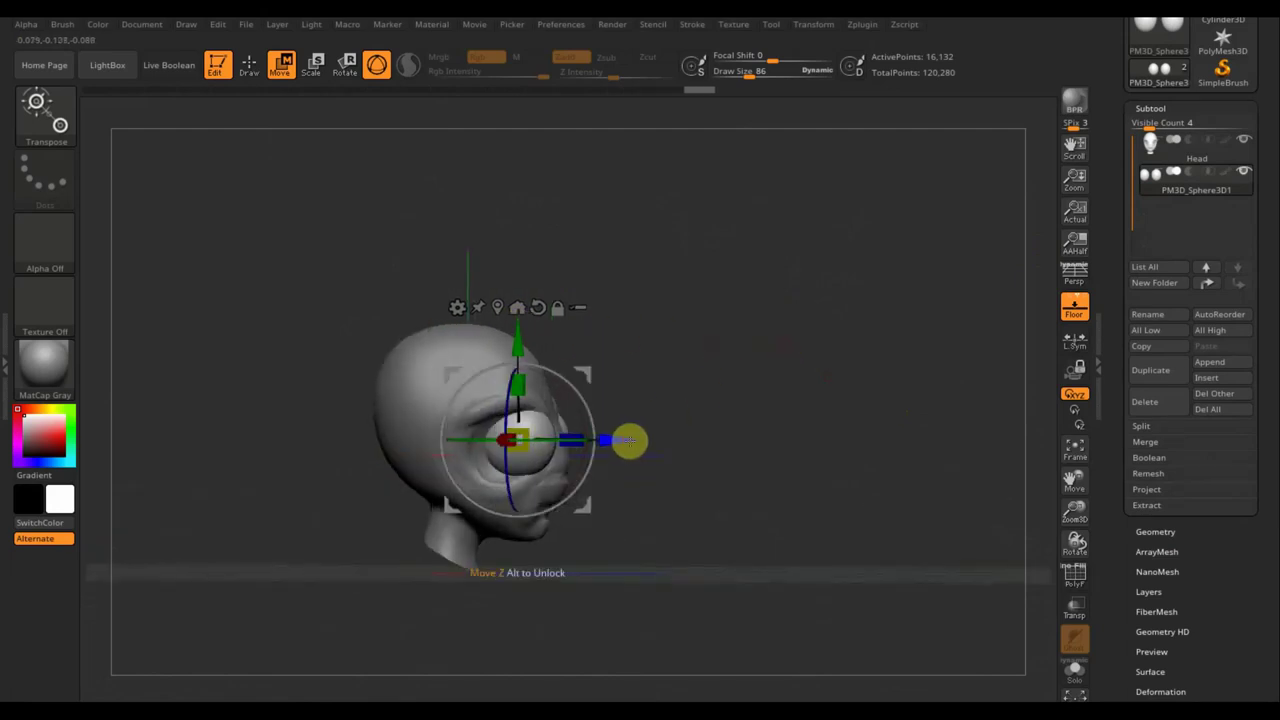
pyautogui.moveTo(629, 440)
pyautogui.mouseDown()
pyautogui.moveTo(613, 443)
pyautogui.moveTo(709, 416)
pyautogui.mouseUp()
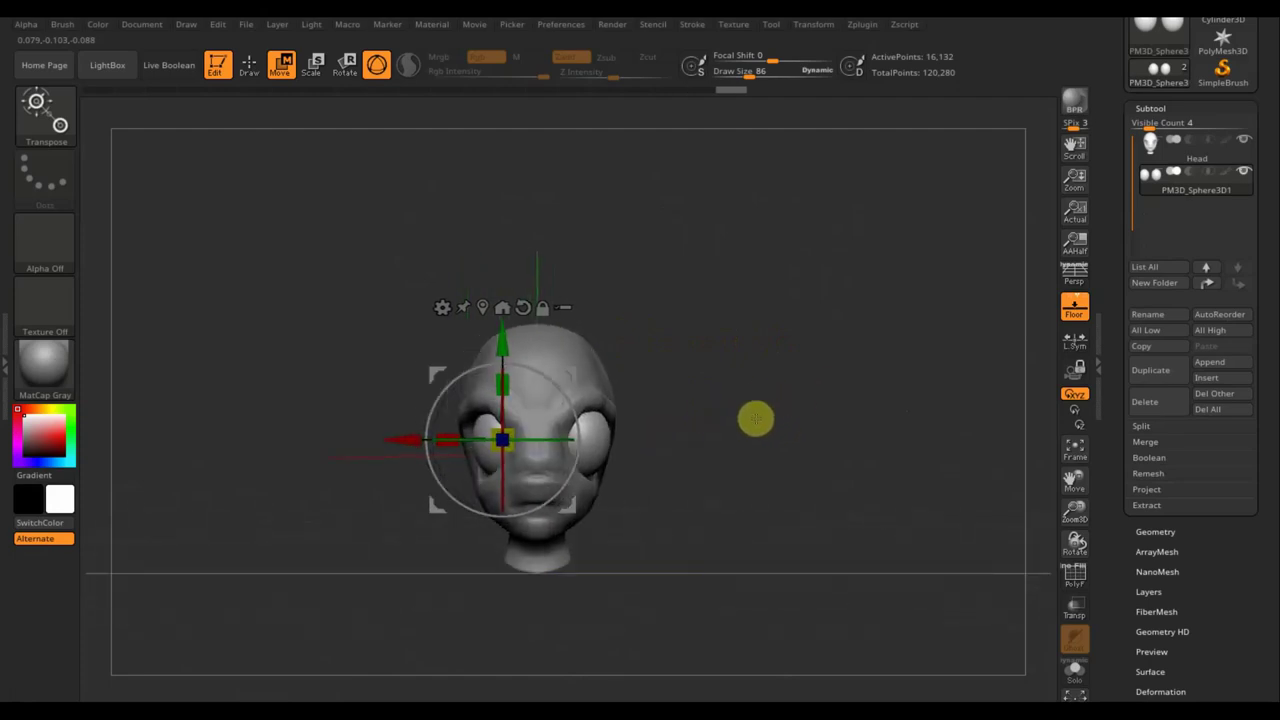
pyautogui.moveTo(756, 418)
pyautogui.keyDown('alt'); pyautogui.mouseDown()
pyautogui.moveTo(757, 329)
pyautogui.moveTo(666, 217)
pyautogui.mouseUp(); pyautogui.keyUp('alt')
pyautogui.click(254, 66)
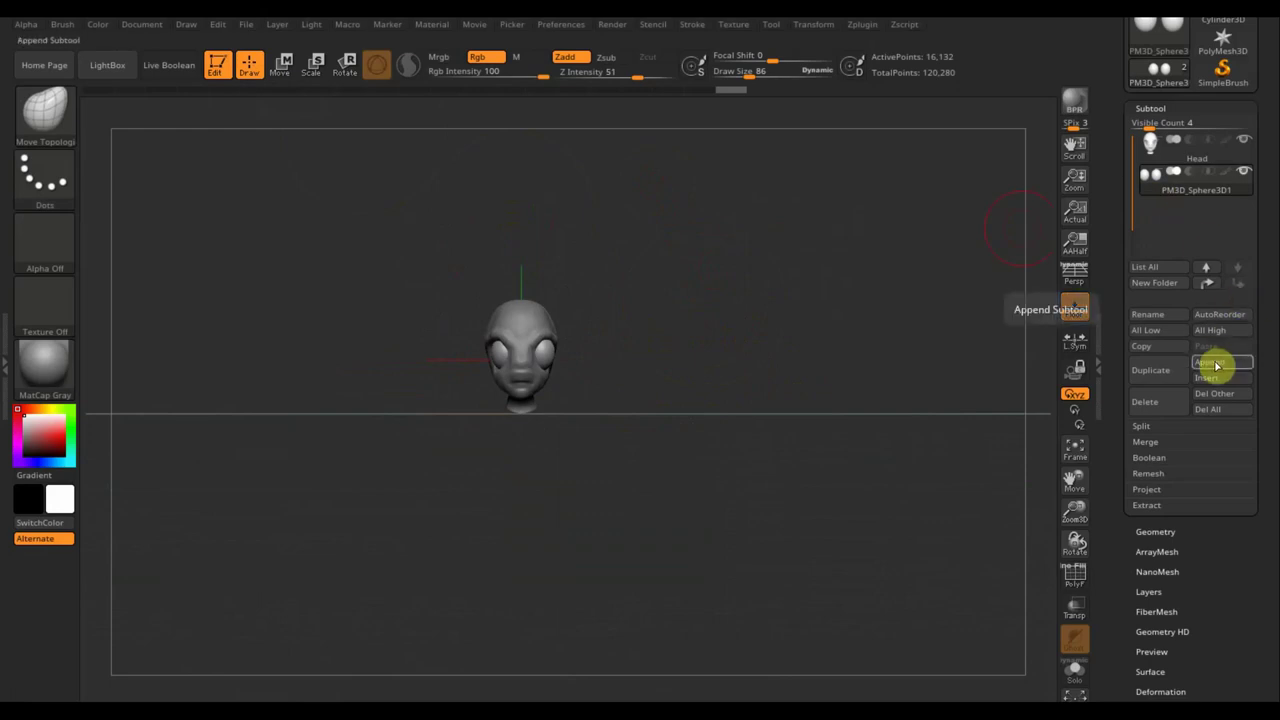
# Append a new Sphere3D subtool and reshape it into an egg about 1.5× taller.
pyautogui.click(1216, 365)
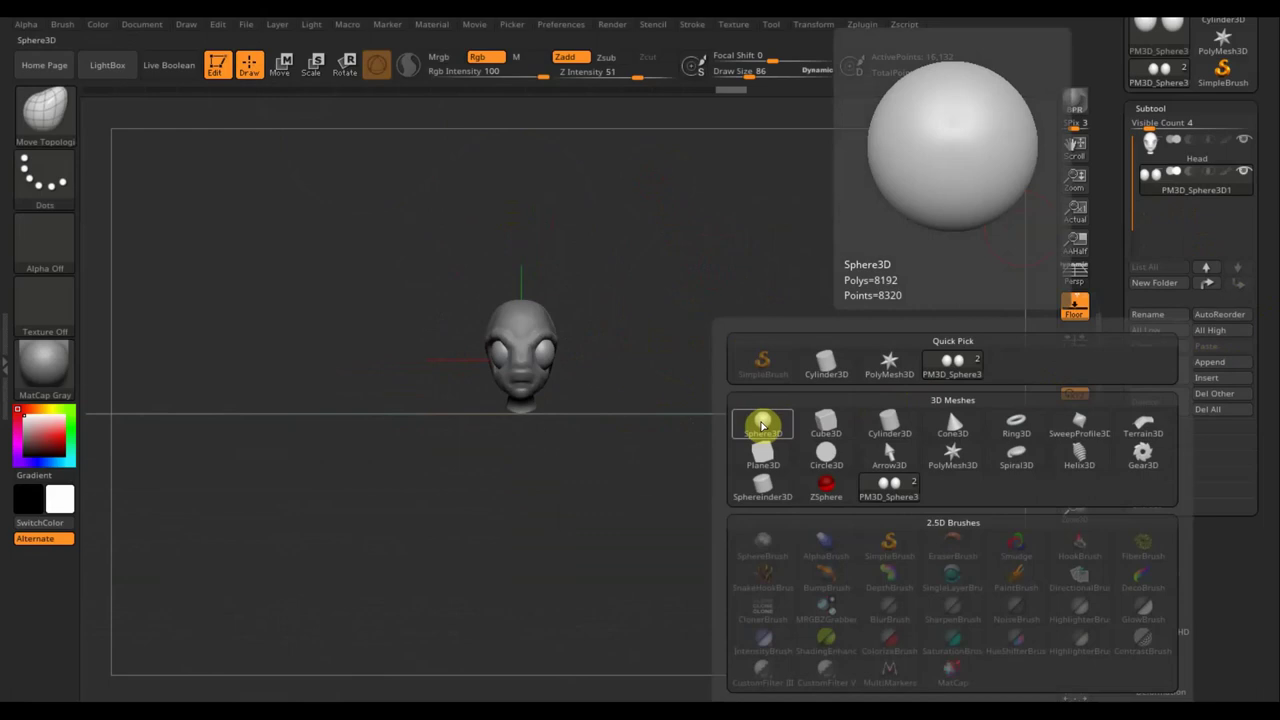
pyautogui.click(761, 425)
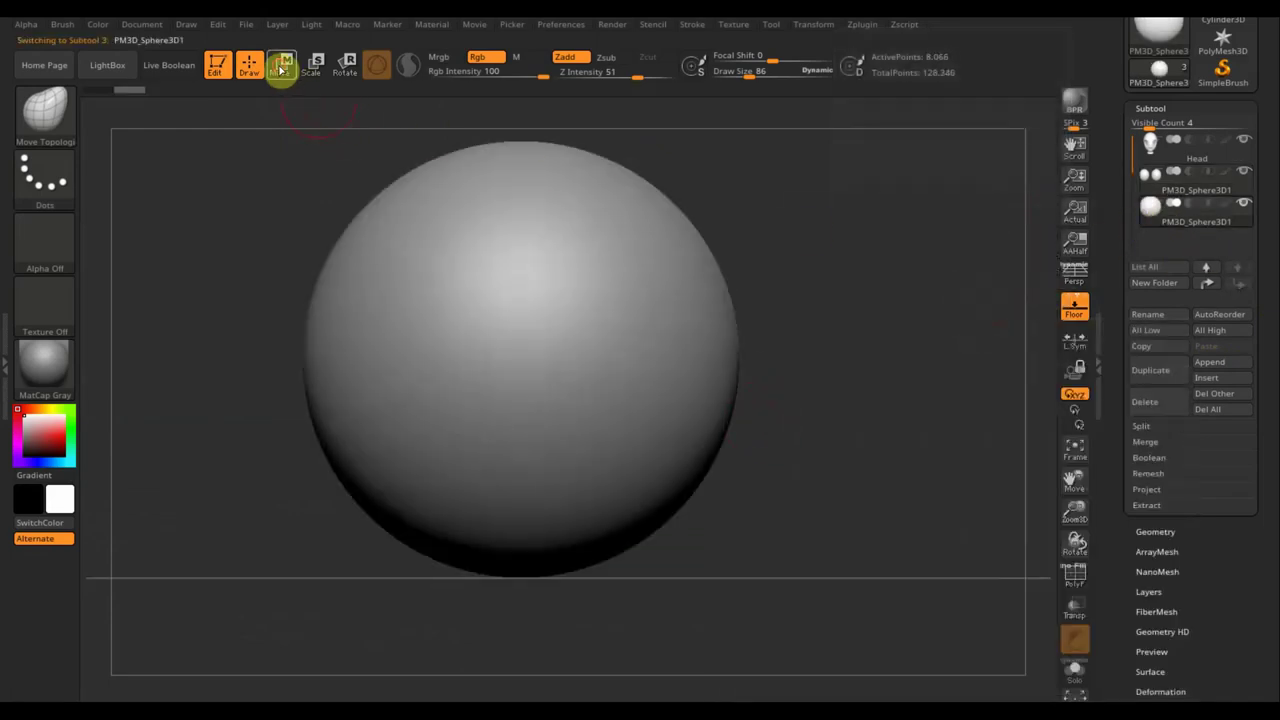
pyautogui.click(280, 64)
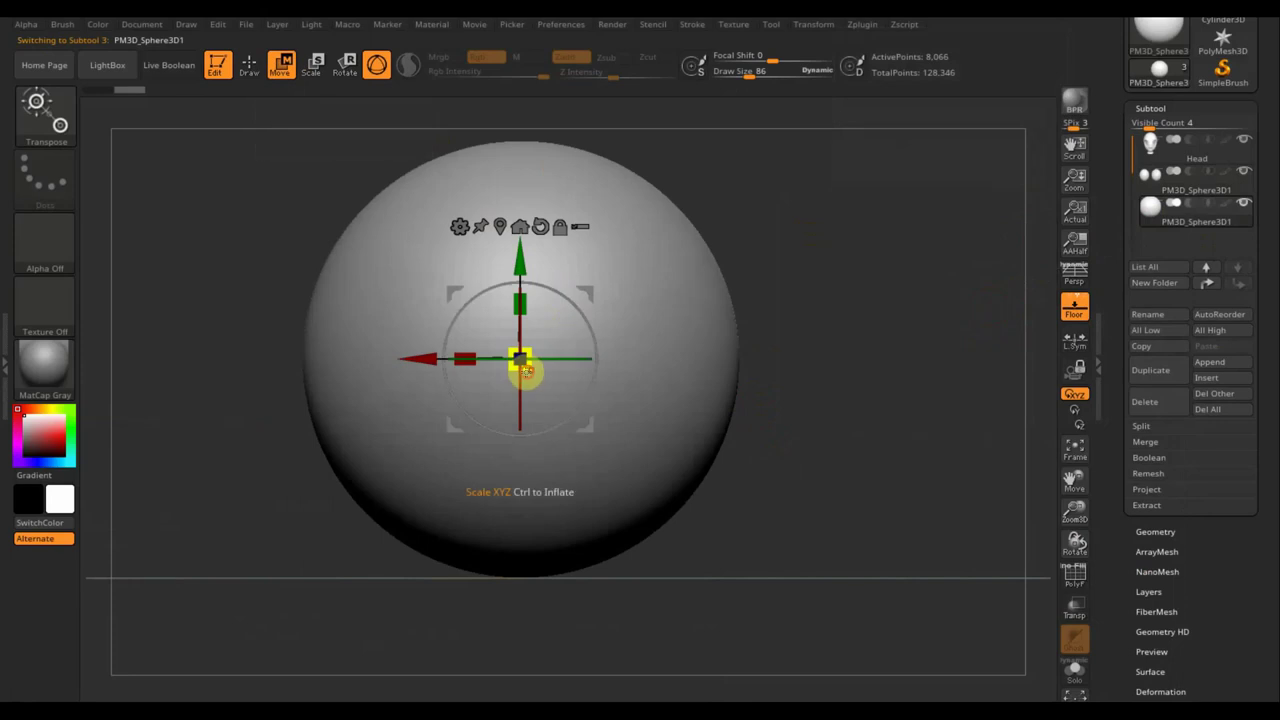
pyautogui.moveTo(525, 371)
pyautogui.mouseDown()
pyautogui.moveTo(503, 277)
pyautogui.moveTo(520, 230)
pyautogui.mouseUp()
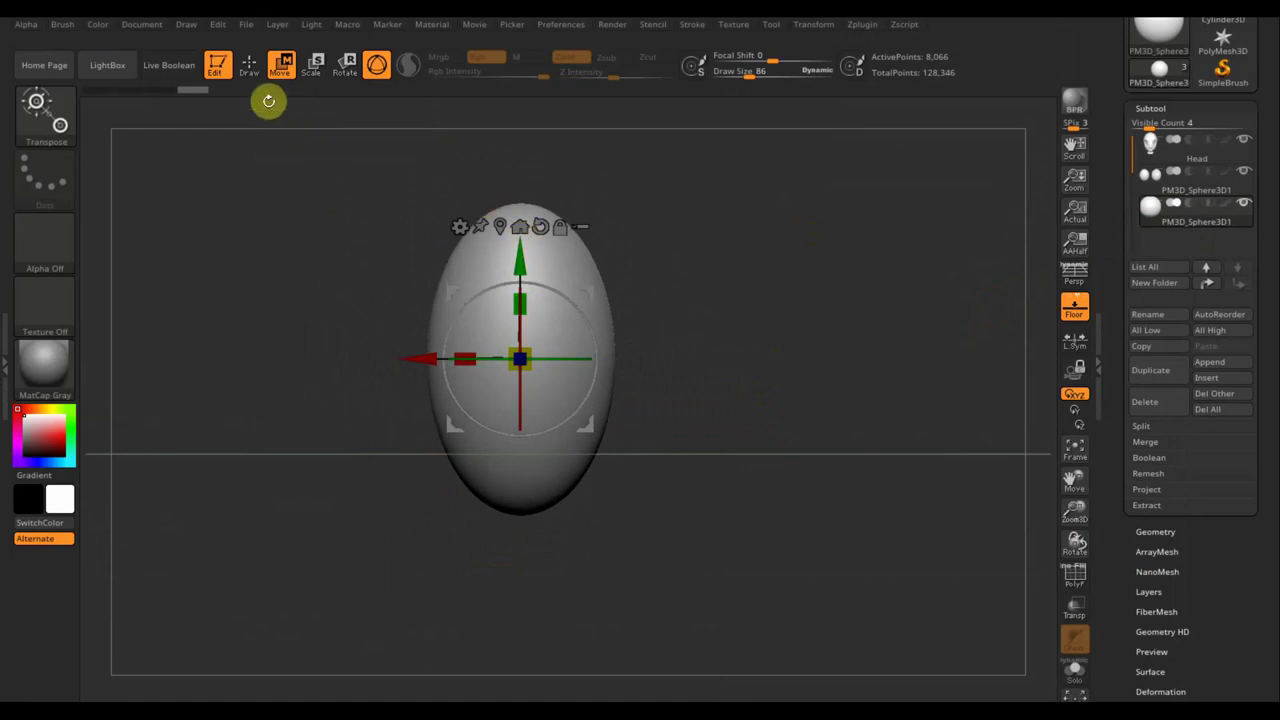
pyautogui.click(248, 64)
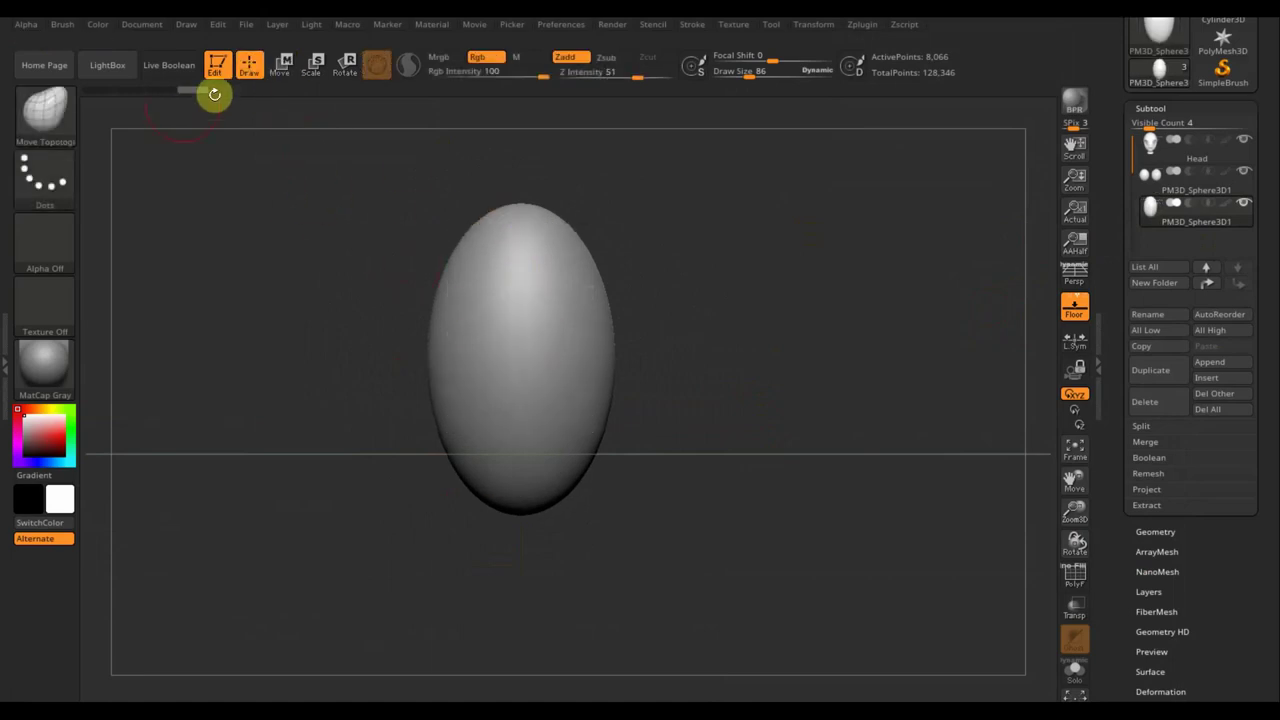
# With Move Elastic at Draw Size 243, pull the egg's bottom down into a tapered point.
pyautogui.click(71, 126)
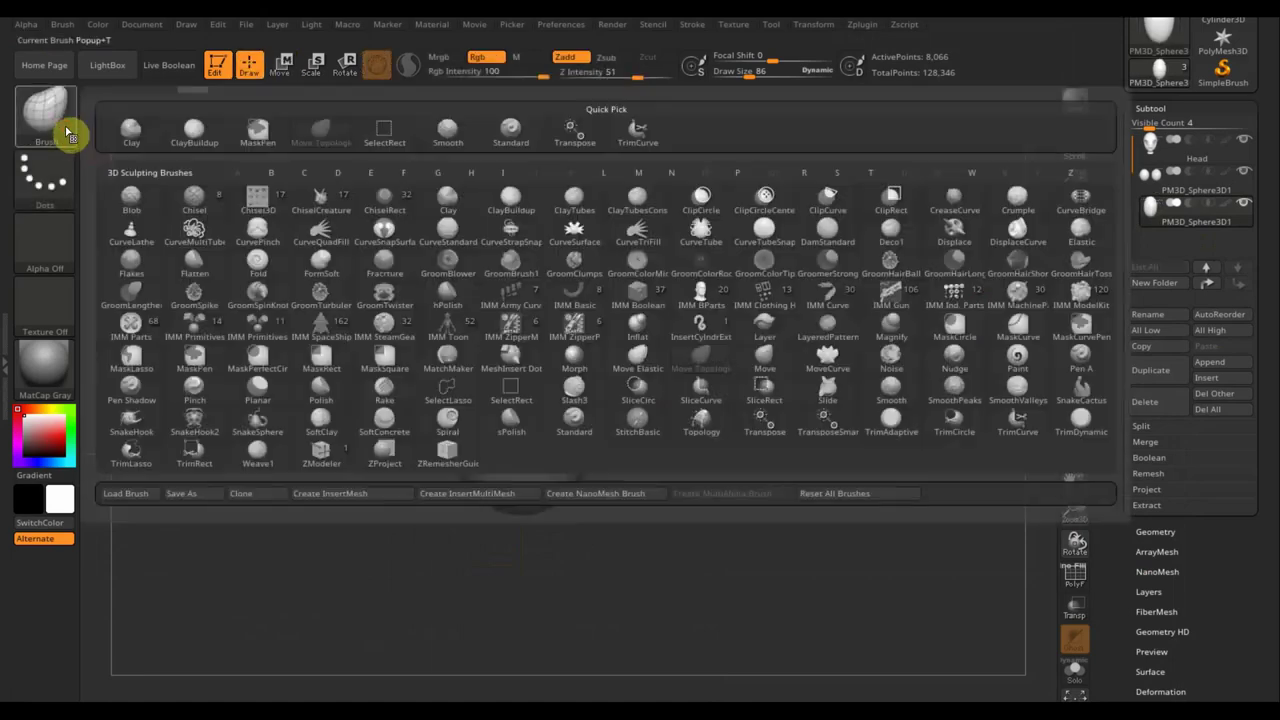
pyautogui.click(638, 356)
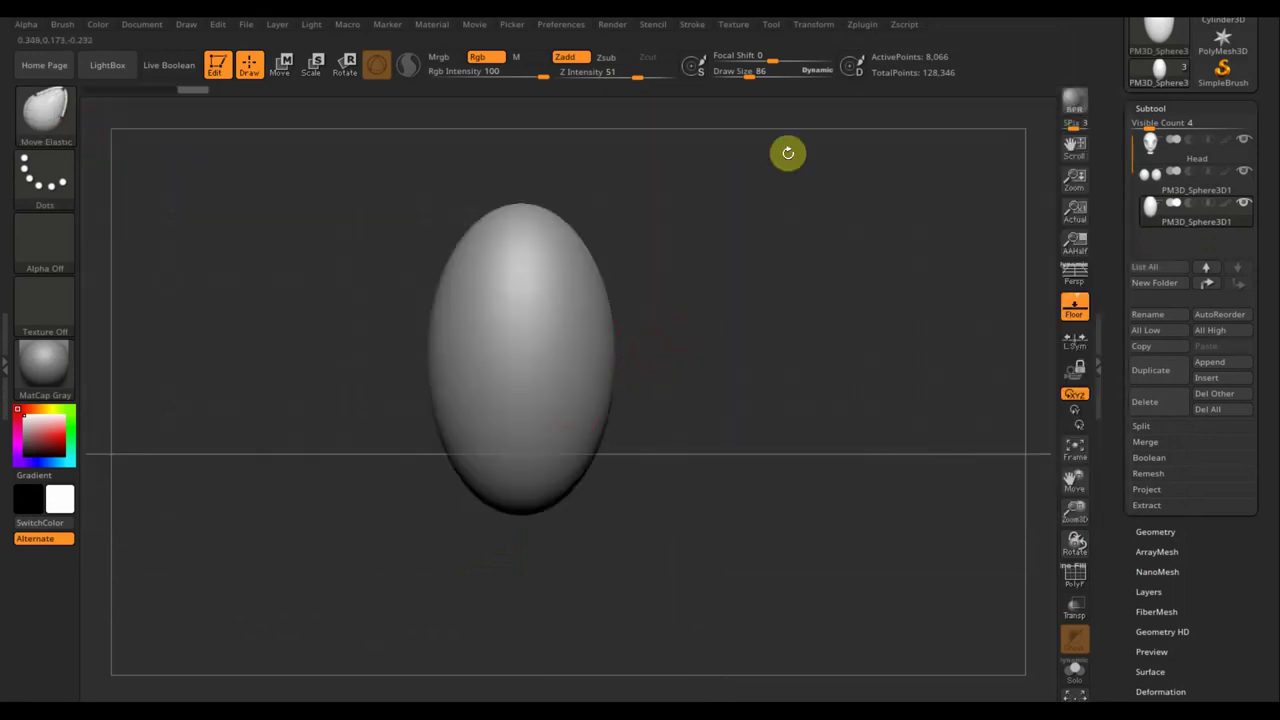
pyautogui.moveTo(748, 79); pyautogui.dragTo(771, 79)
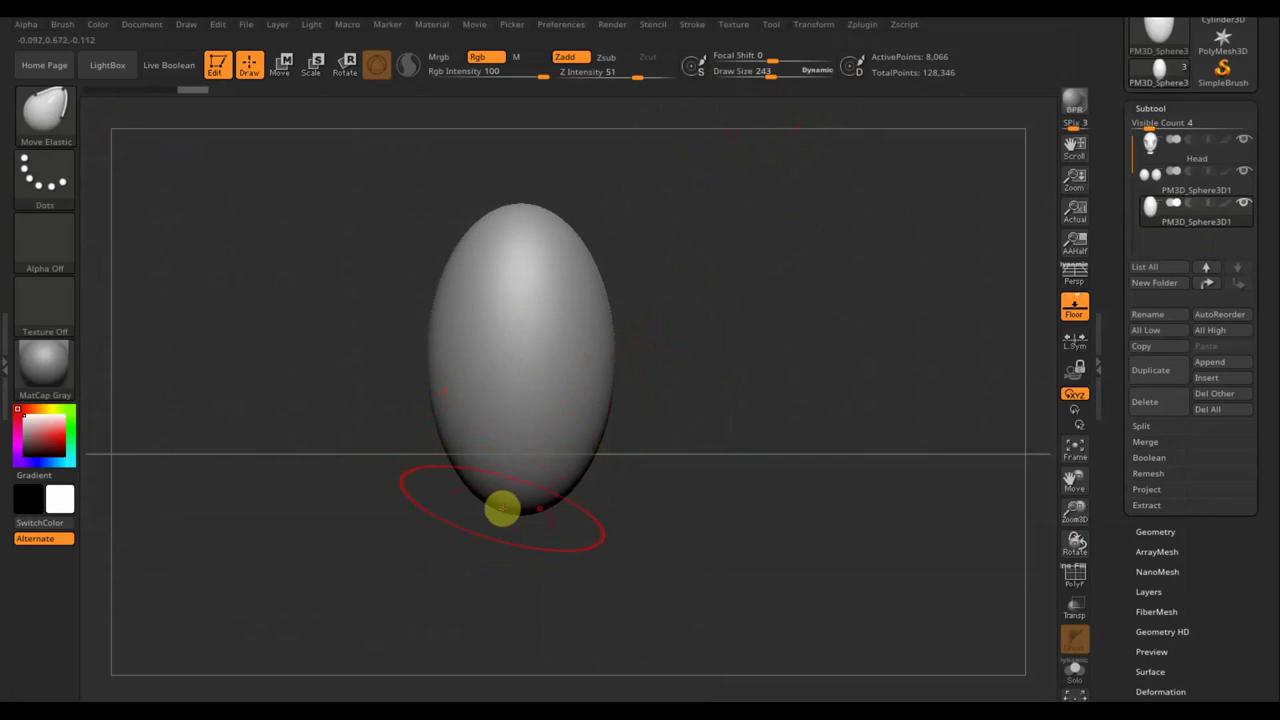
pyautogui.moveTo(502, 513); pyautogui.dragTo(508, 538)
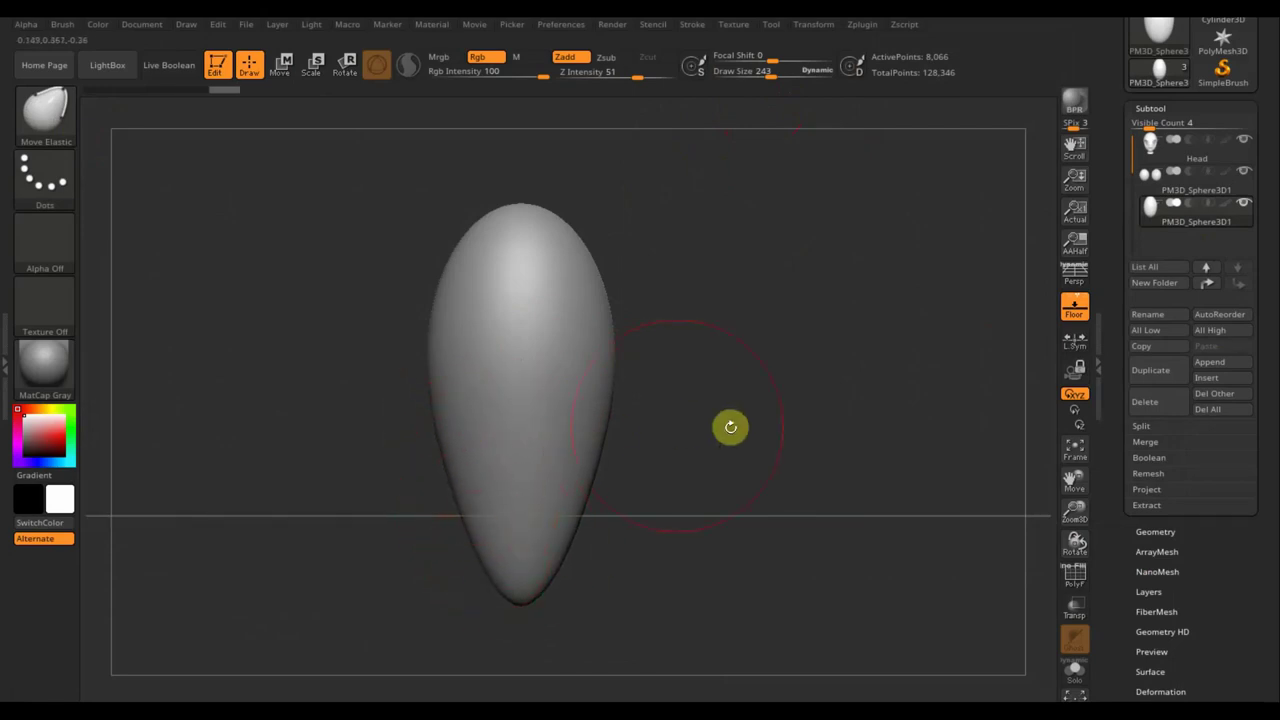
pyautogui.moveTo(729, 426)
pyautogui.mouseDown()
pyautogui.moveTo(614, 437)
pyautogui.moveTo(671, 443)
pyautogui.mouseUp()
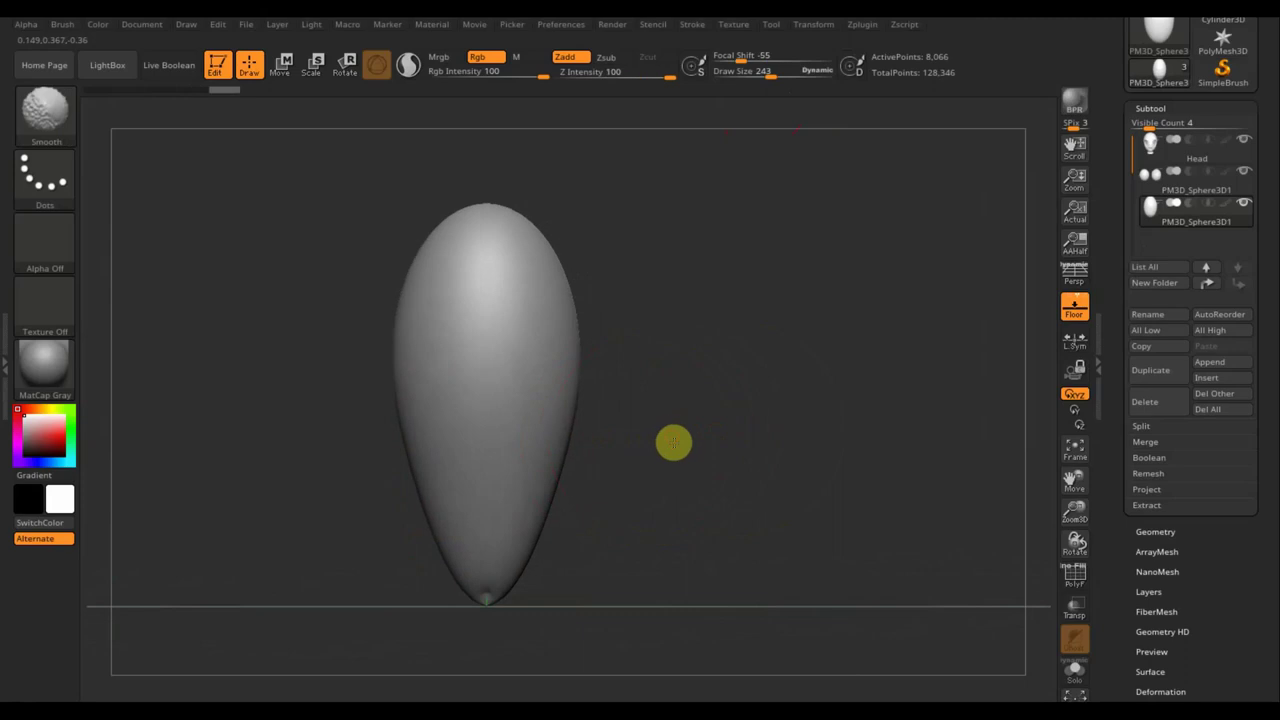
pyautogui.click(281, 65)
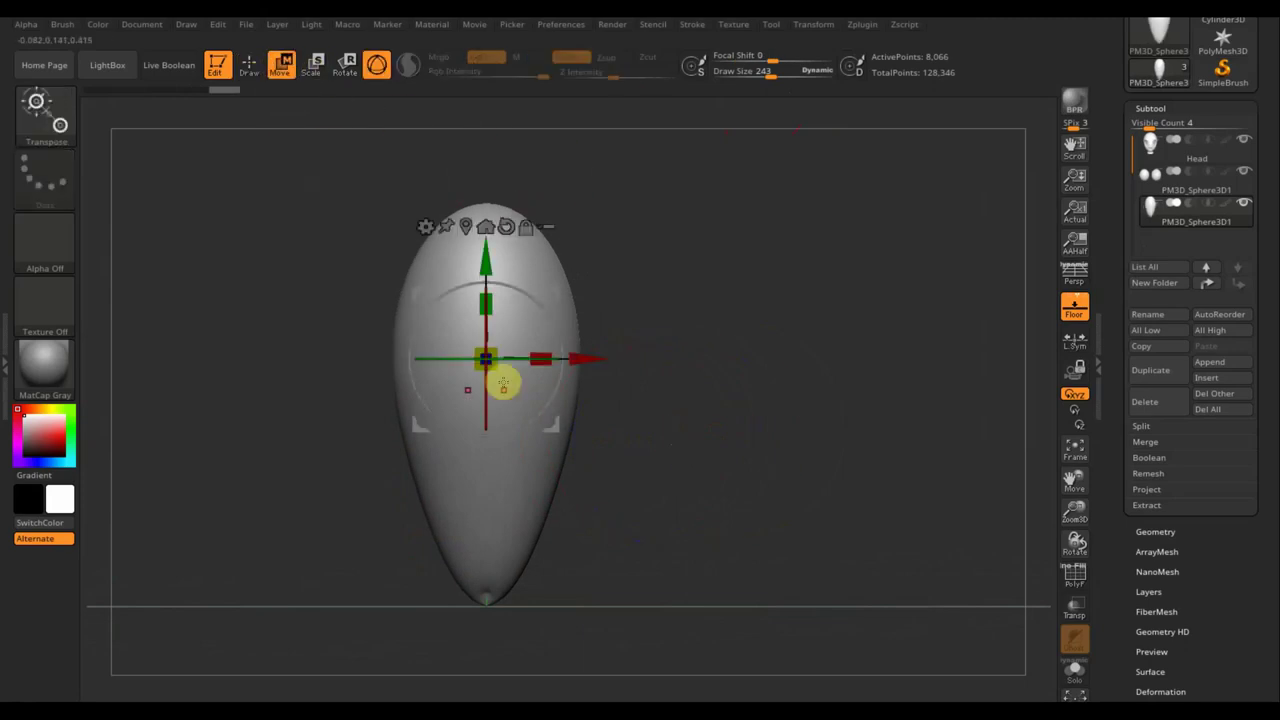
# Scale the teardrop down and move it along Y to sit below the head.
pyautogui.moveTo(495, 367)
pyautogui.mouseDown()
pyautogui.moveTo(438, 302)
pyautogui.moveTo(449, 309)
pyautogui.mouseUp()
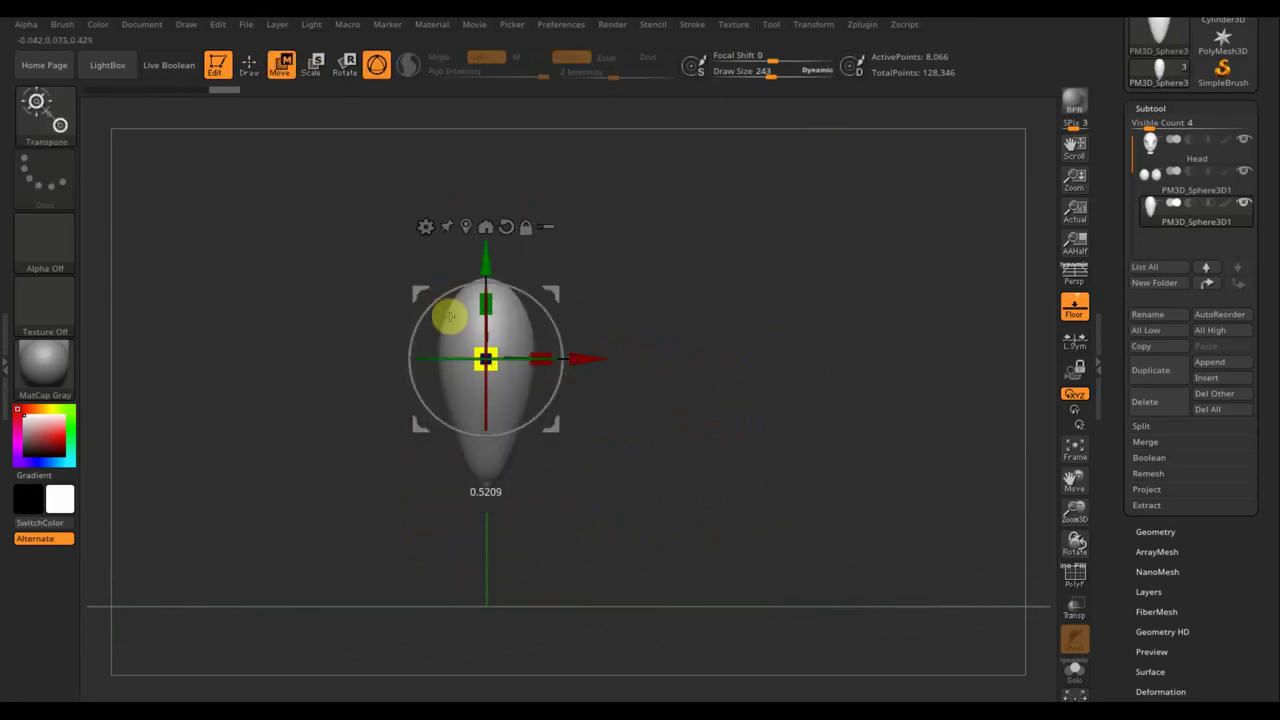
pyautogui.moveTo(494, 261); pyautogui.dragTo(503, 501)
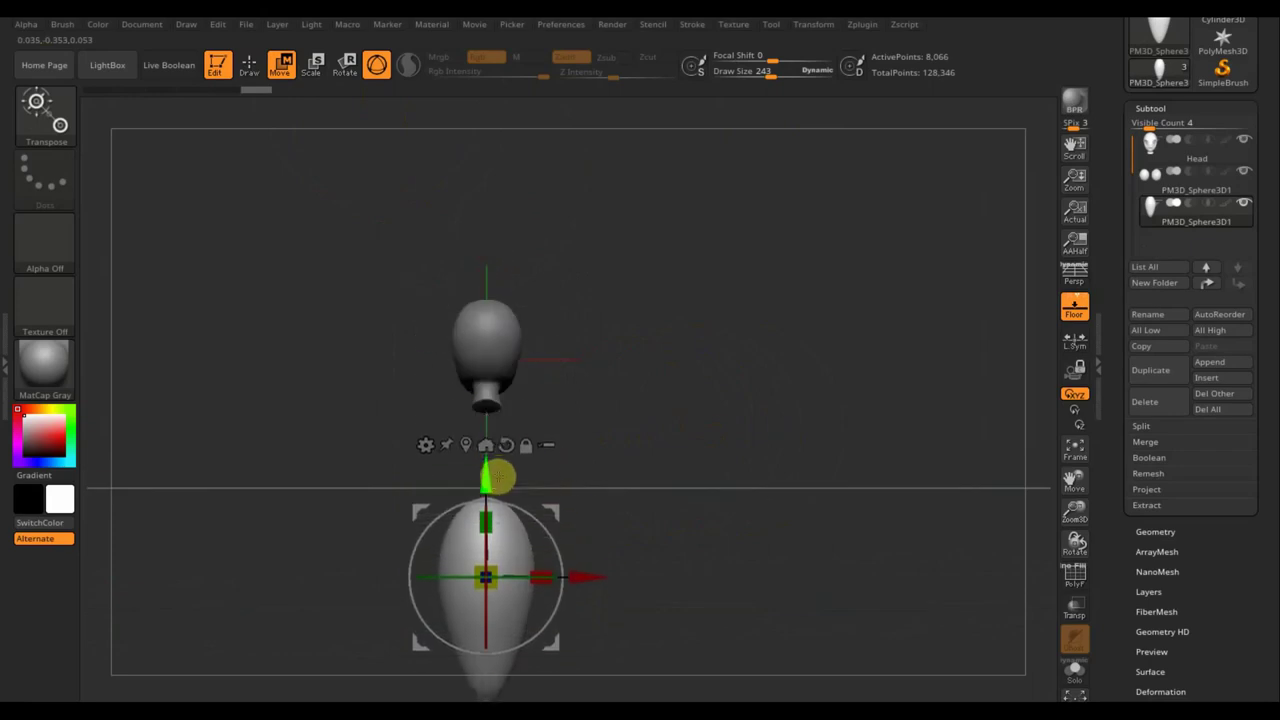
pyautogui.moveTo(486, 600); pyautogui.dragTo(492, 611)
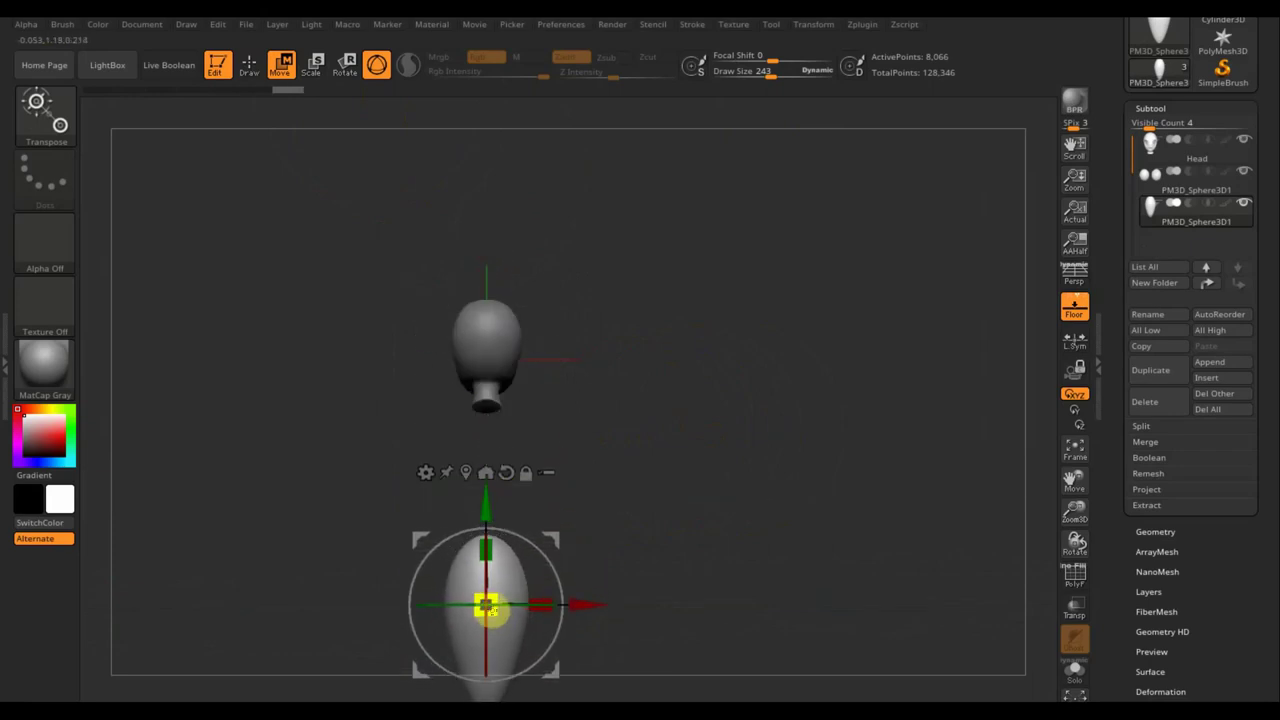
pyautogui.moveTo(591, 523)
pyautogui.mouseDown()
pyautogui.moveTo(756, 520)
pyautogui.moveTo(752, 537)
pyautogui.moveTo(754, 429)
pyautogui.moveTo(729, 514)
pyautogui.moveTo(740, 514)
pyautogui.moveTo(706, 397)
pyautogui.mouseUp()
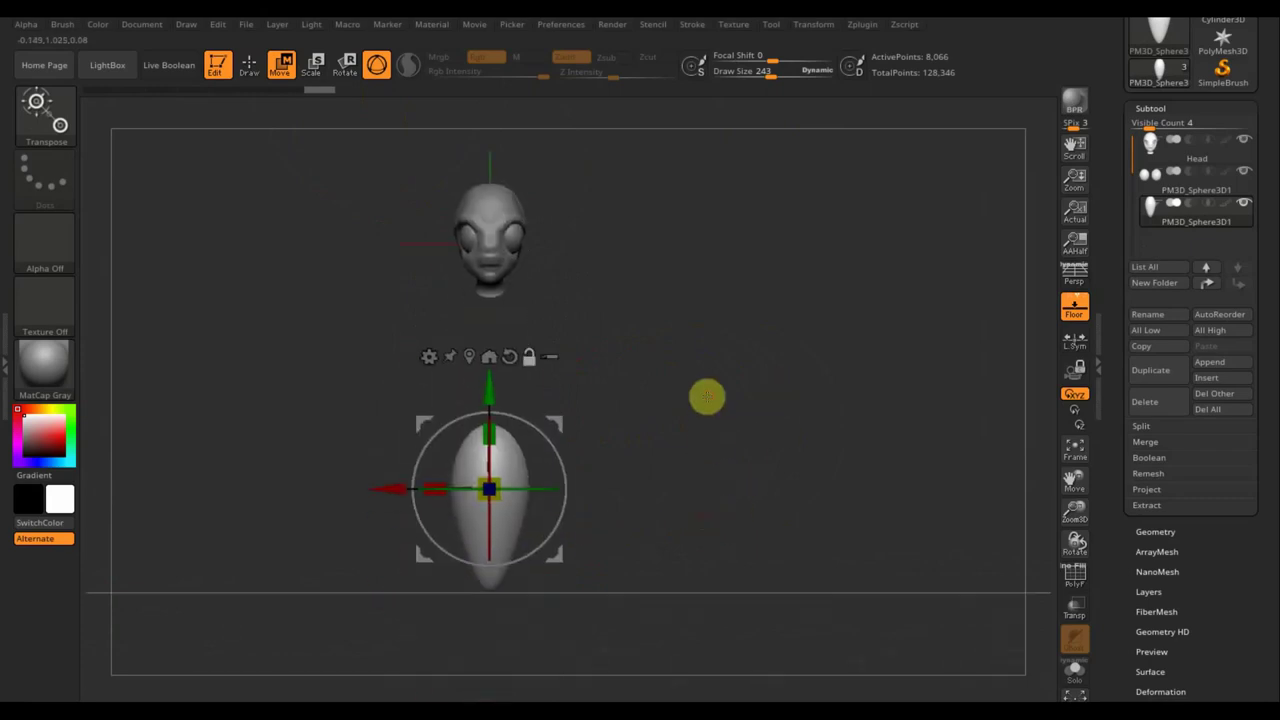
pyautogui.moveTo(491, 390); pyautogui.dragTo(494, 461)
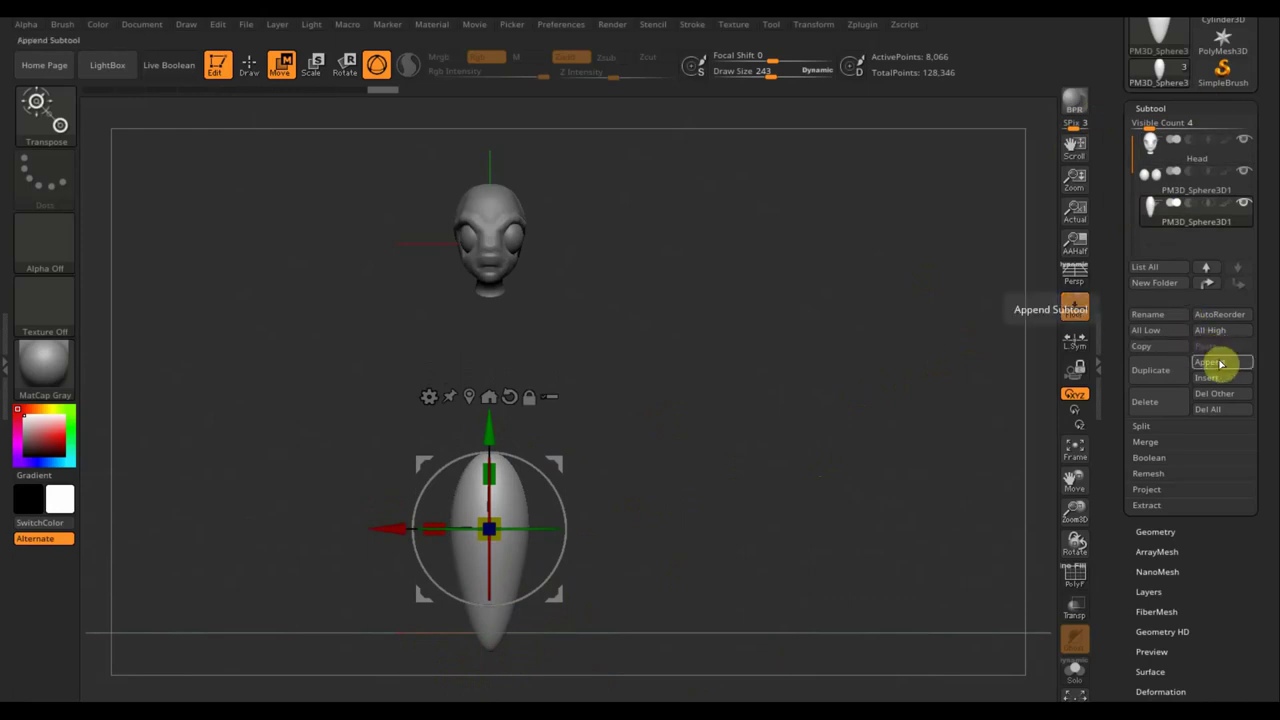
# Append a rounded cylinder subtool and make it the active part.
pyautogui.click(1219, 364)
pyautogui.moveTo(826, 456)
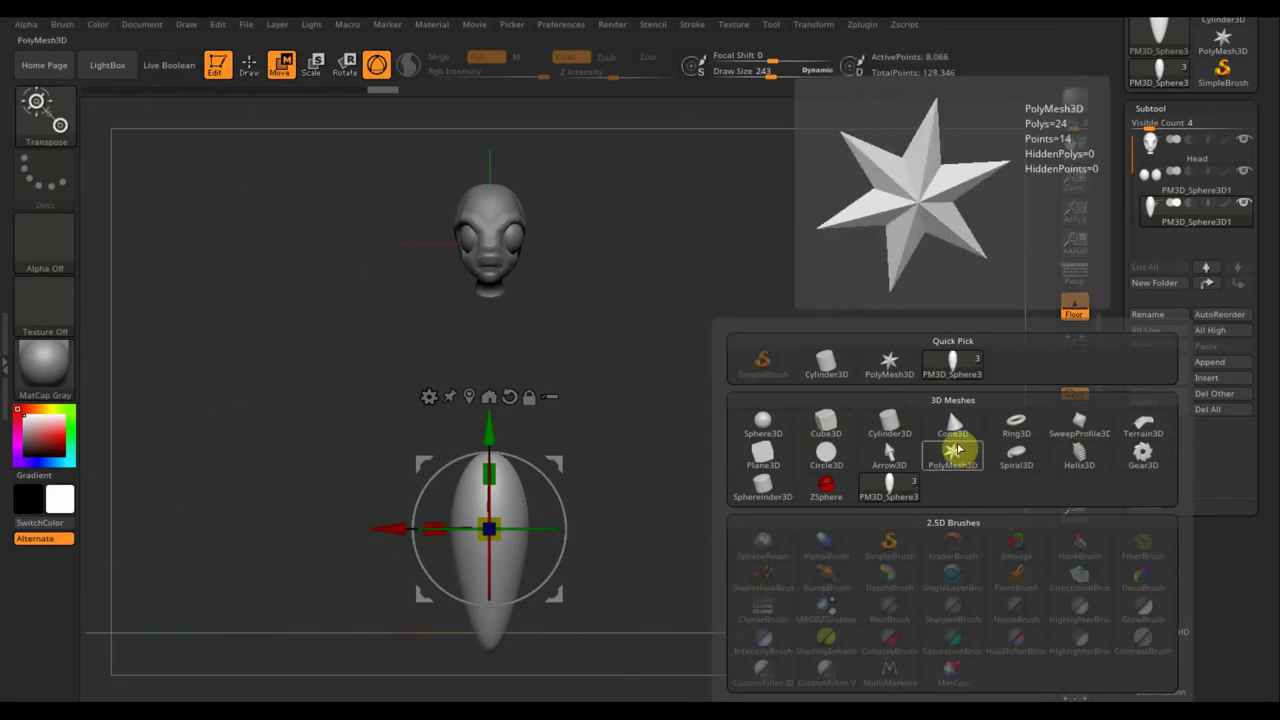
pyautogui.click(765, 482)
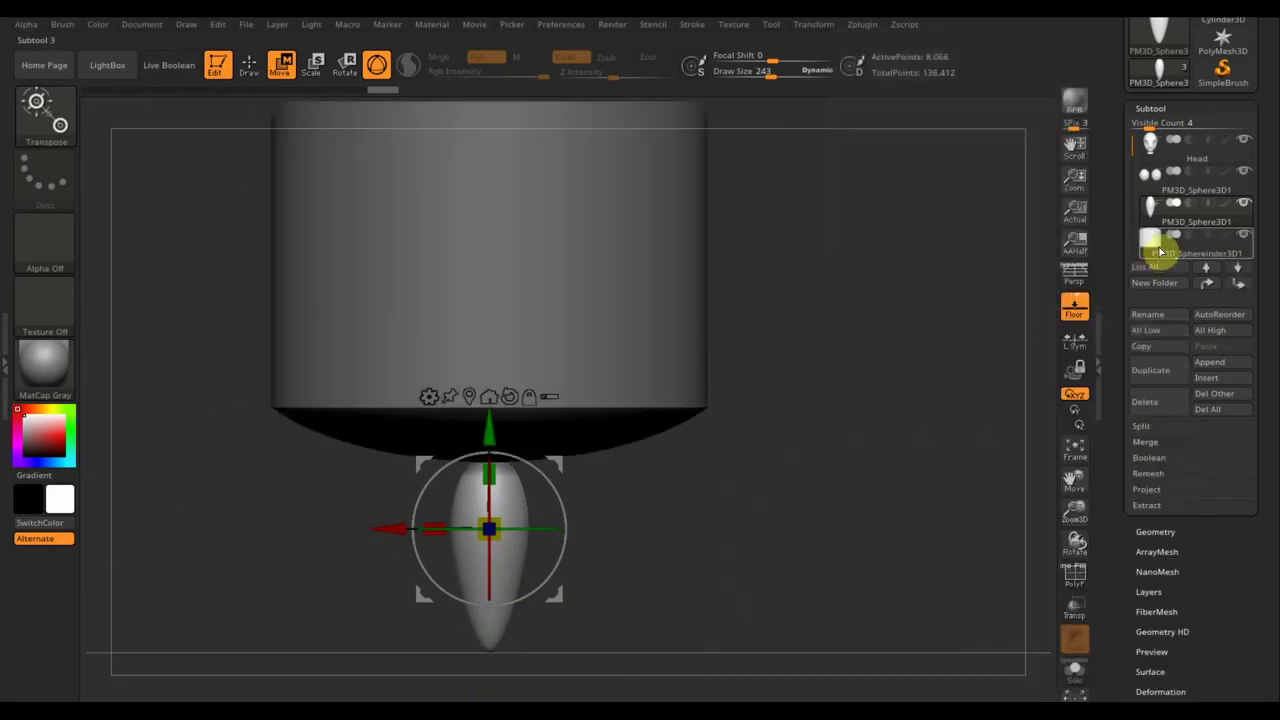
pyautogui.click(1152, 245)
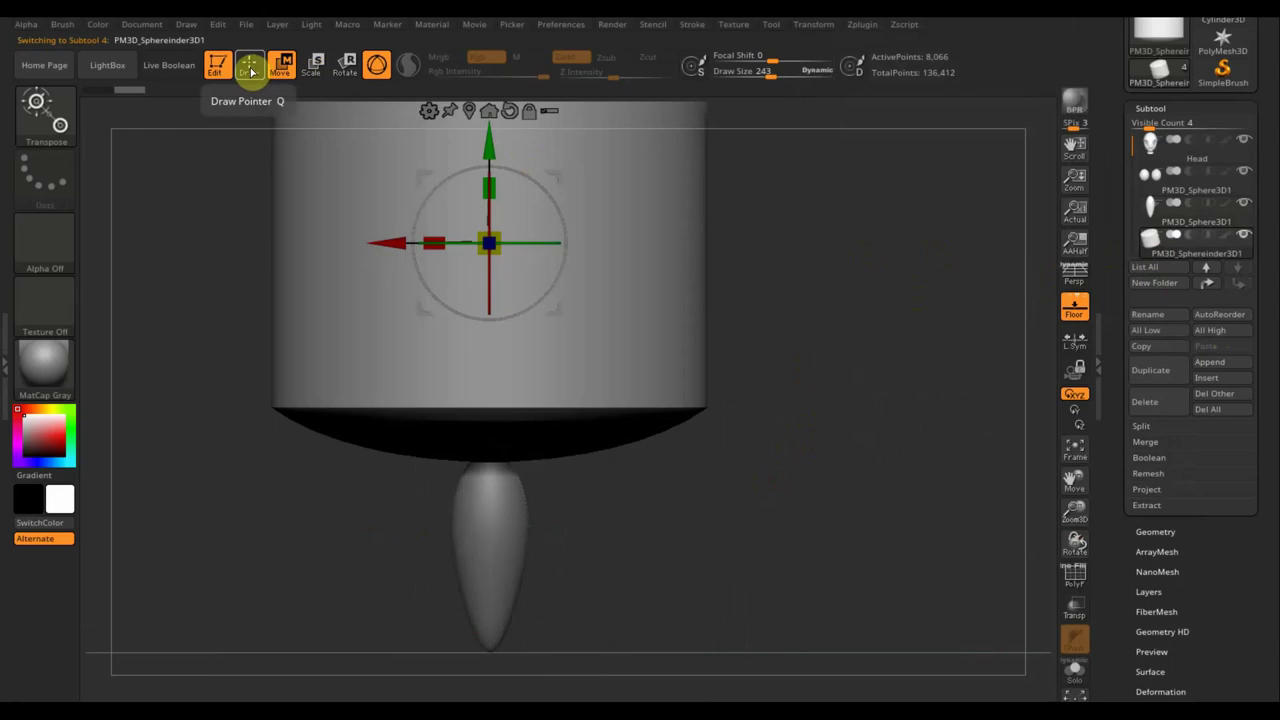
# Shrink the cylinder to about two-thirds size and raise it just beneath the head.
pyautogui.moveTo(490, 245); pyautogui.dragTo(403, 103)
pyautogui.moveTo(481, 124); pyautogui.dragTo(487, 257)
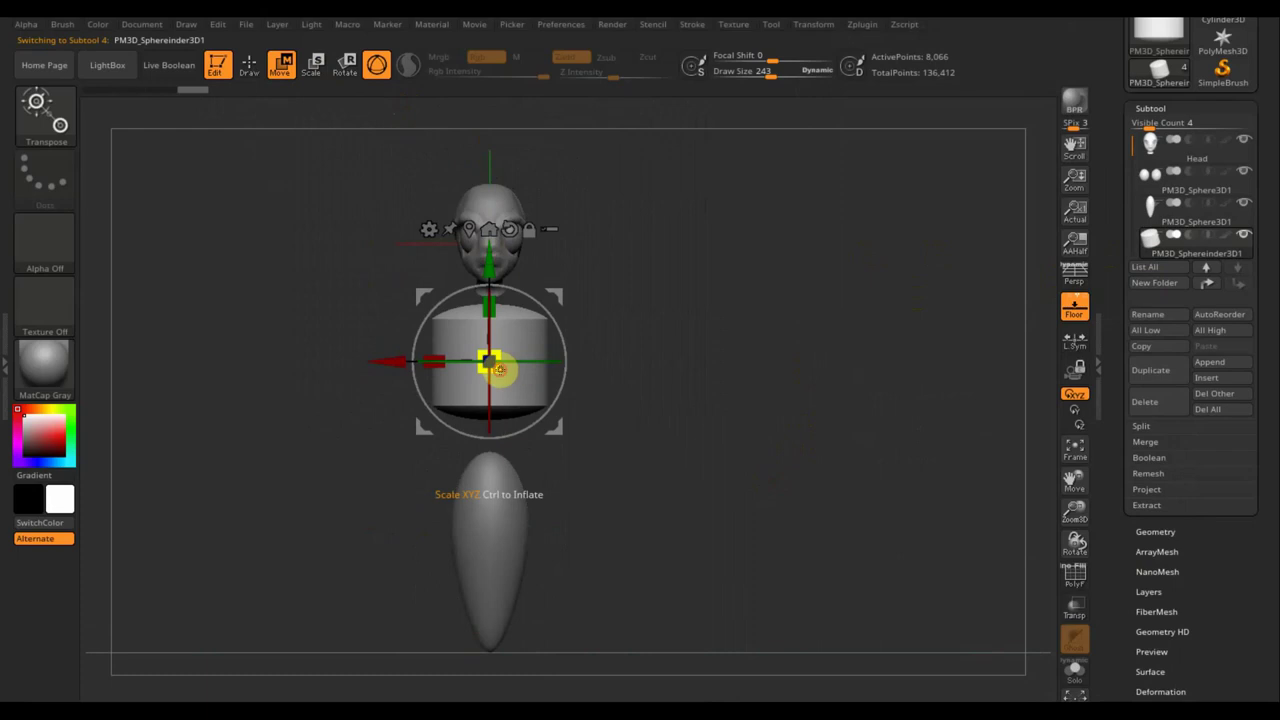
pyautogui.moveTo(490, 362); pyautogui.dragTo(489, 350)
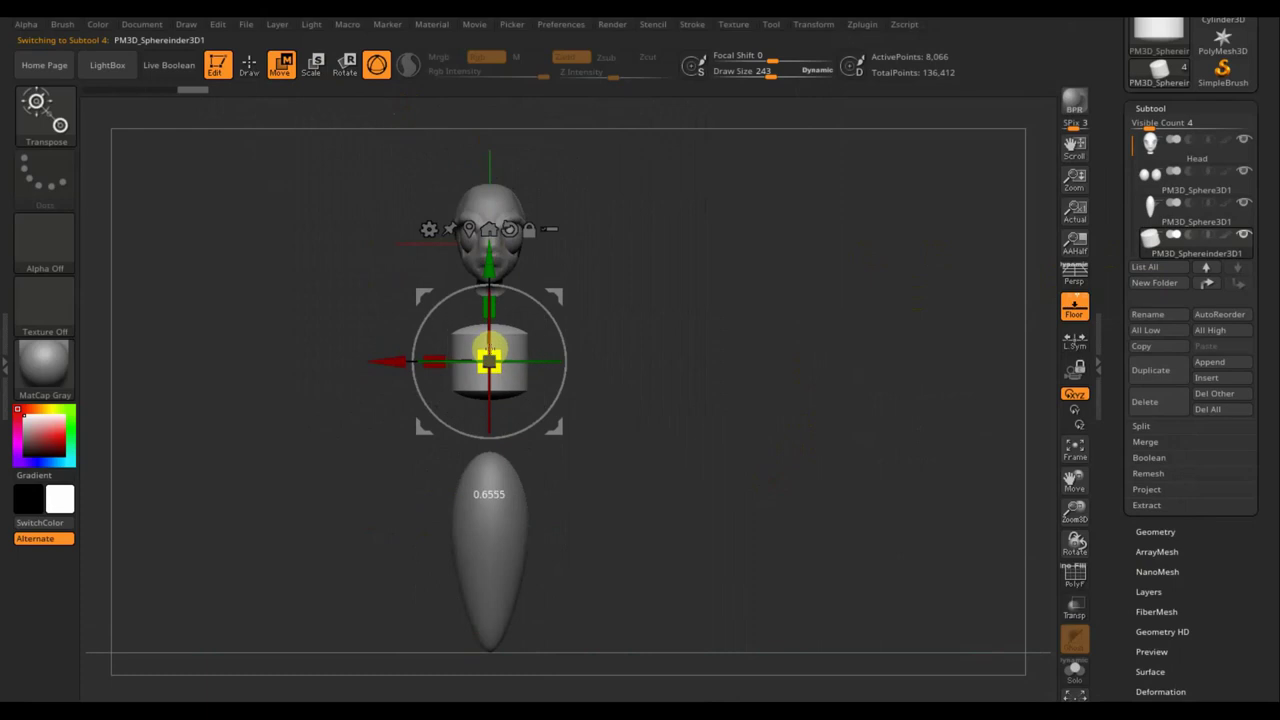
pyautogui.moveTo(490, 262); pyautogui.dragTo(489, 238)
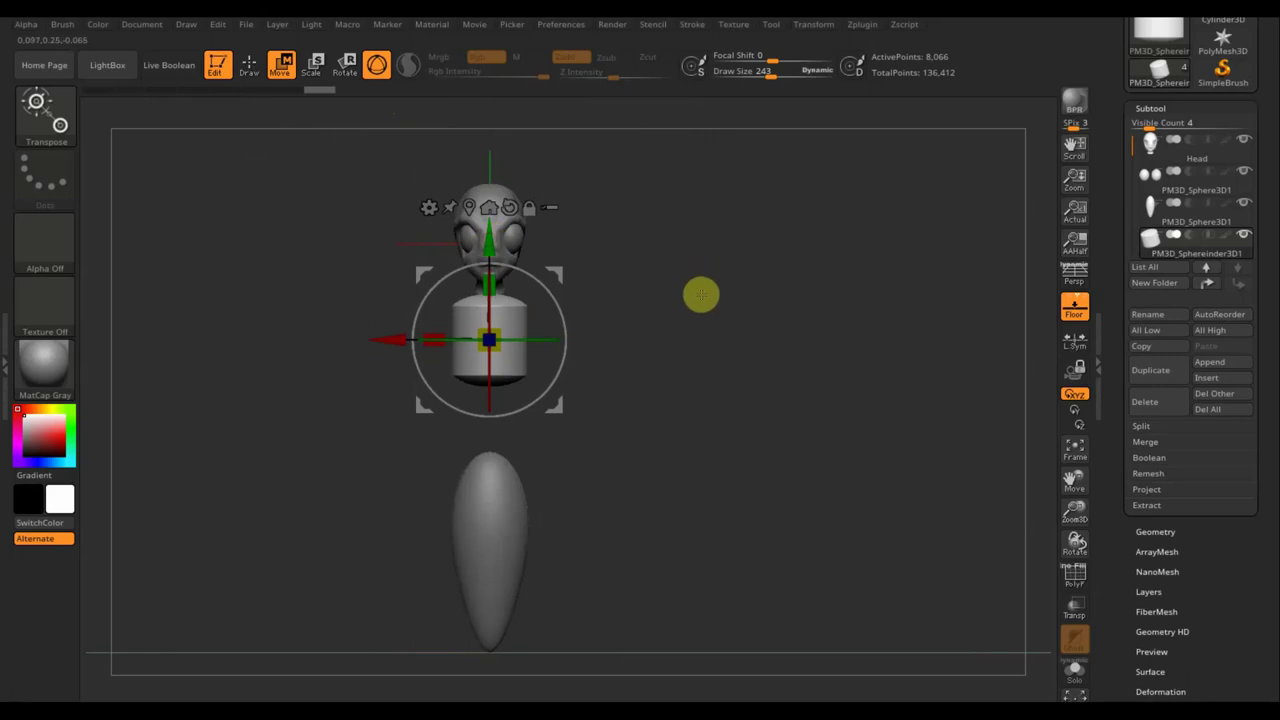
pyautogui.moveTo(723, 306); pyautogui.dragTo(581, 298)
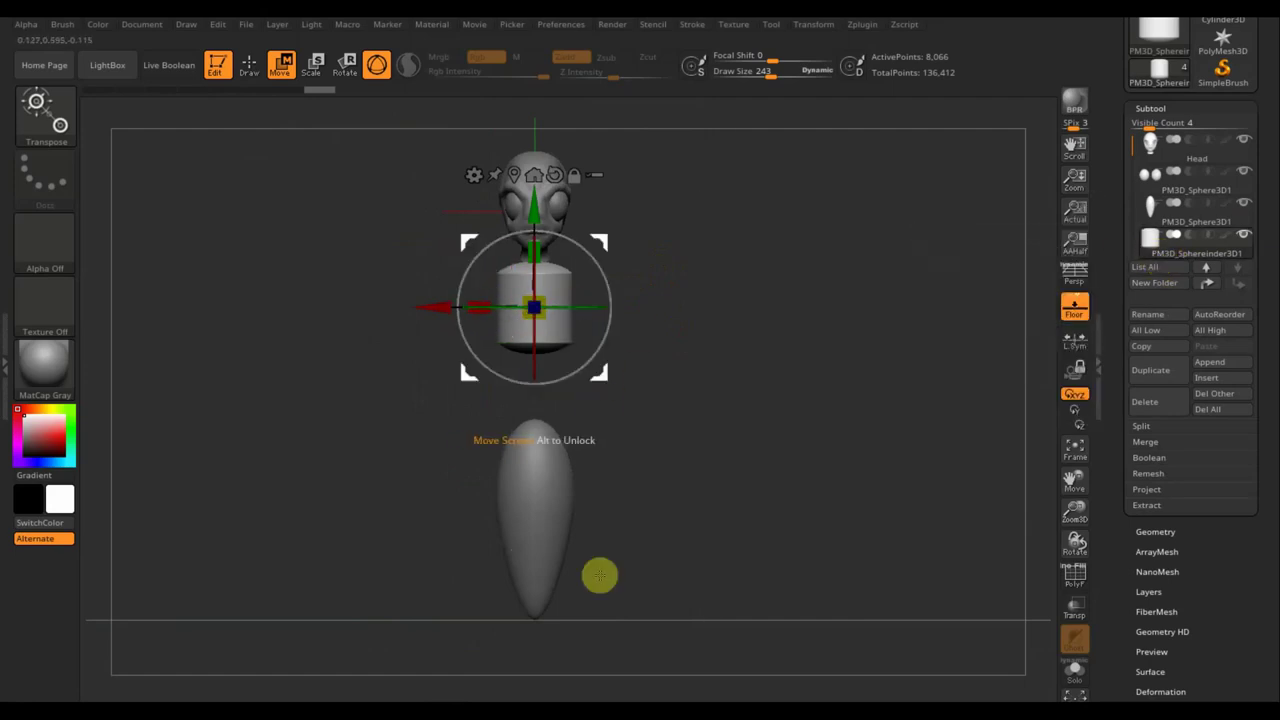
pyautogui.click(1264, 50)
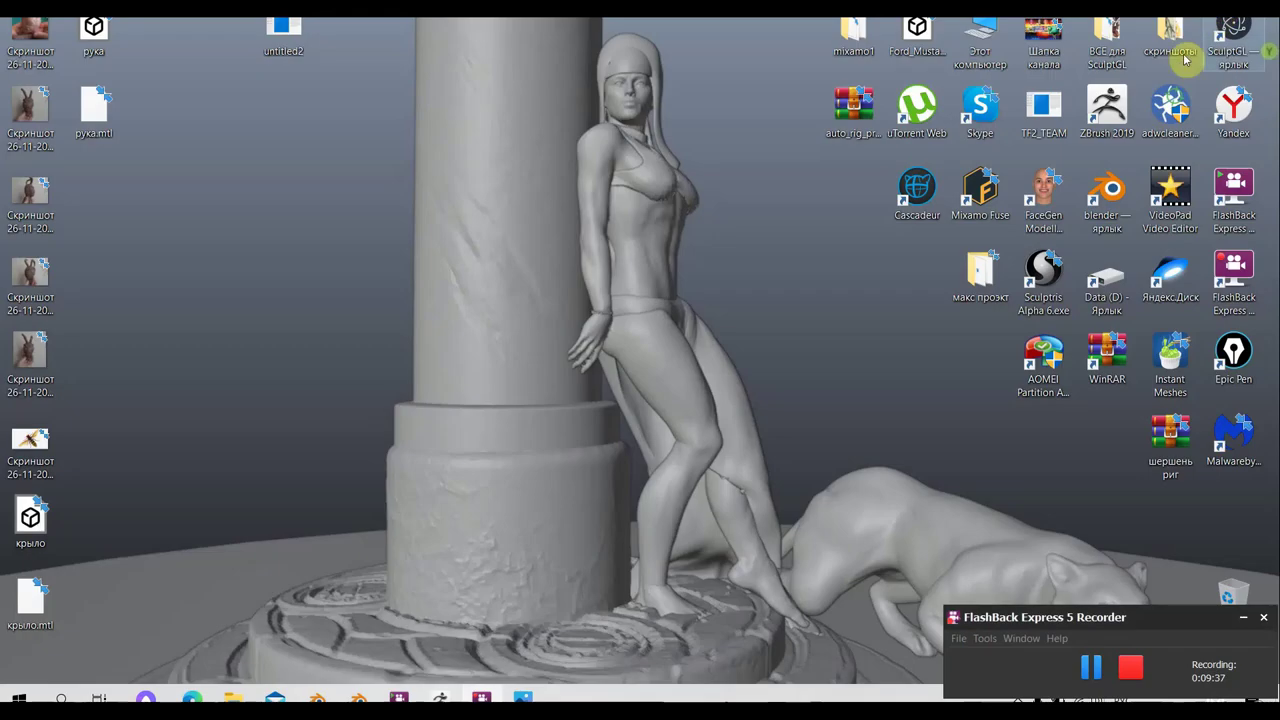
pyautogui.click(440, 695)
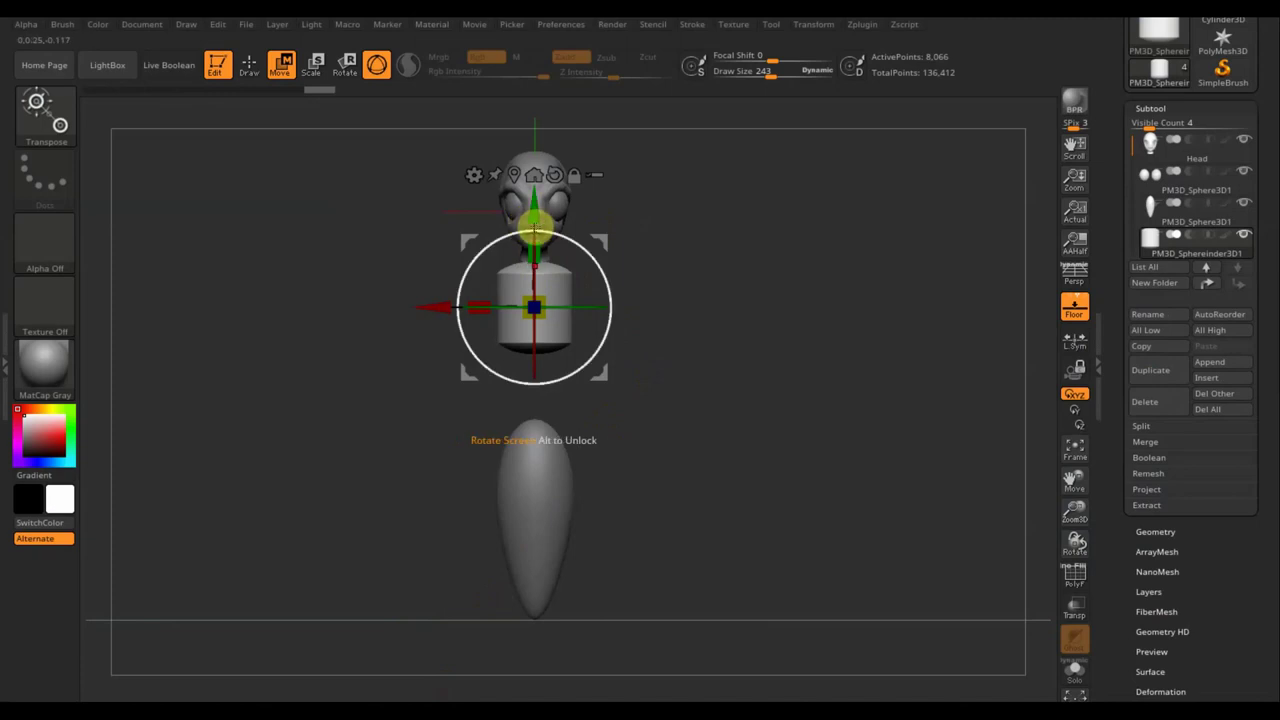
# Ctrl-drag a duplicate cylinder downward, shrink it and nudge it up as a waist segment.
pyautogui.keyDown('ctrl'); pyautogui.moveTo(534, 206); pyautogui.dragTo(544, 282); pyautogui.keyUp('ctrl')
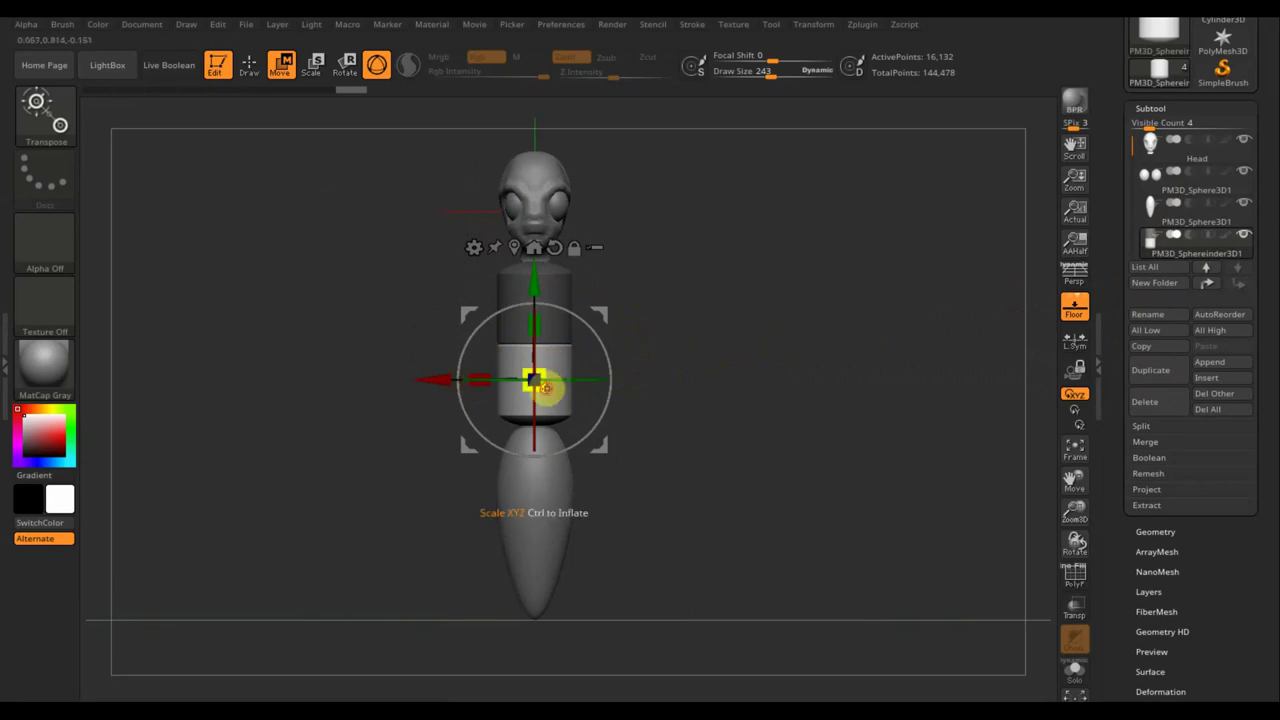
pyautogui.moveTo(544, 388); pyautogui.dragTo(538, 375)
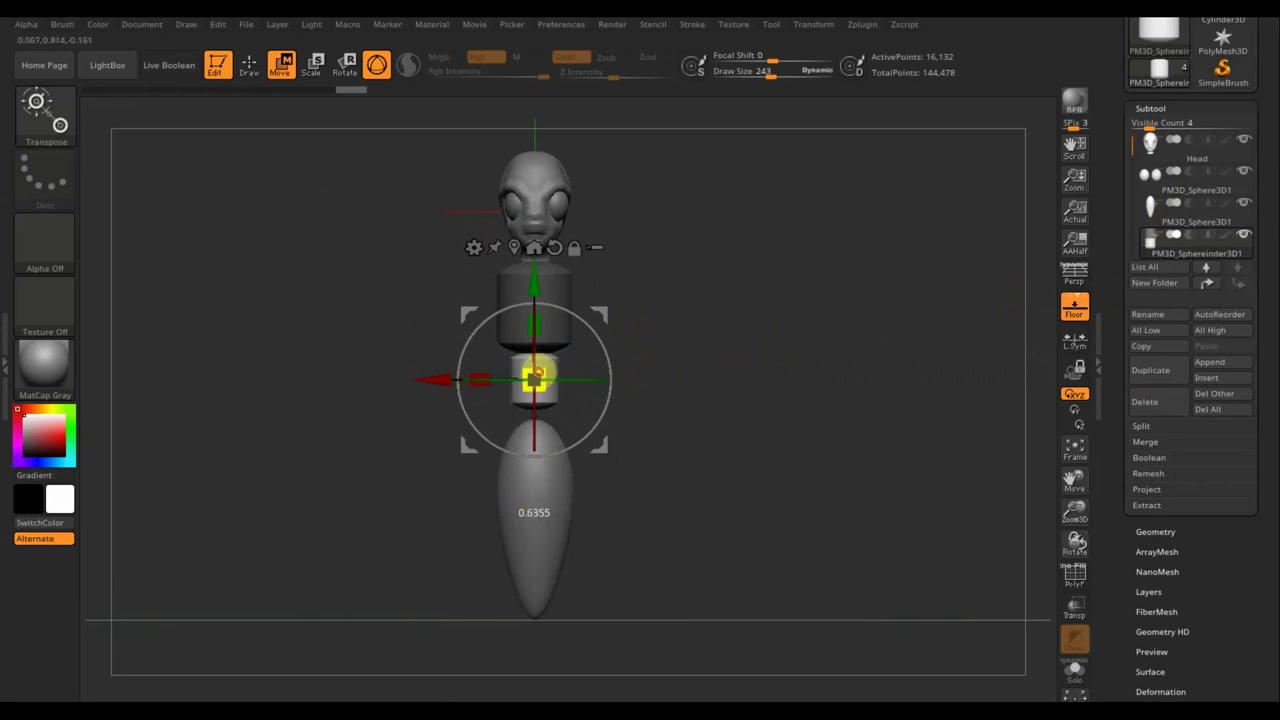
pyautogui.moveTo(534, 280); pyautogui.dragTo(530, 258)
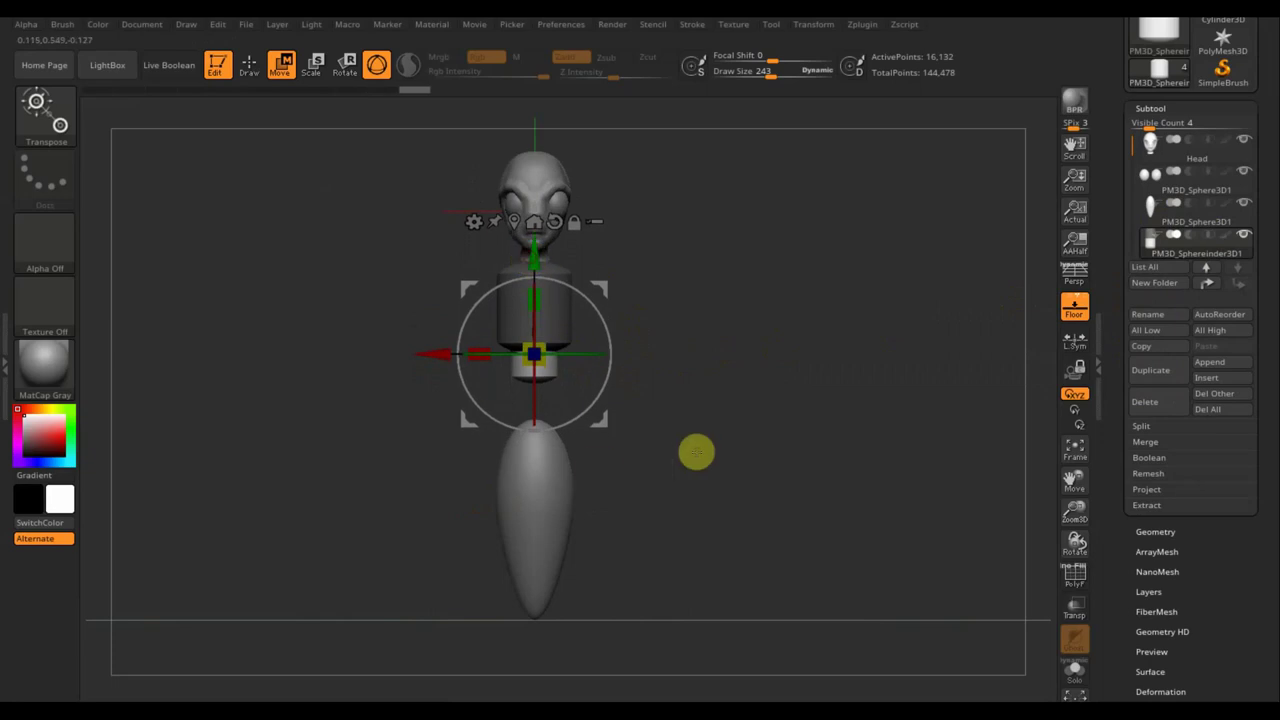
pyautogui.click(1175, 228)
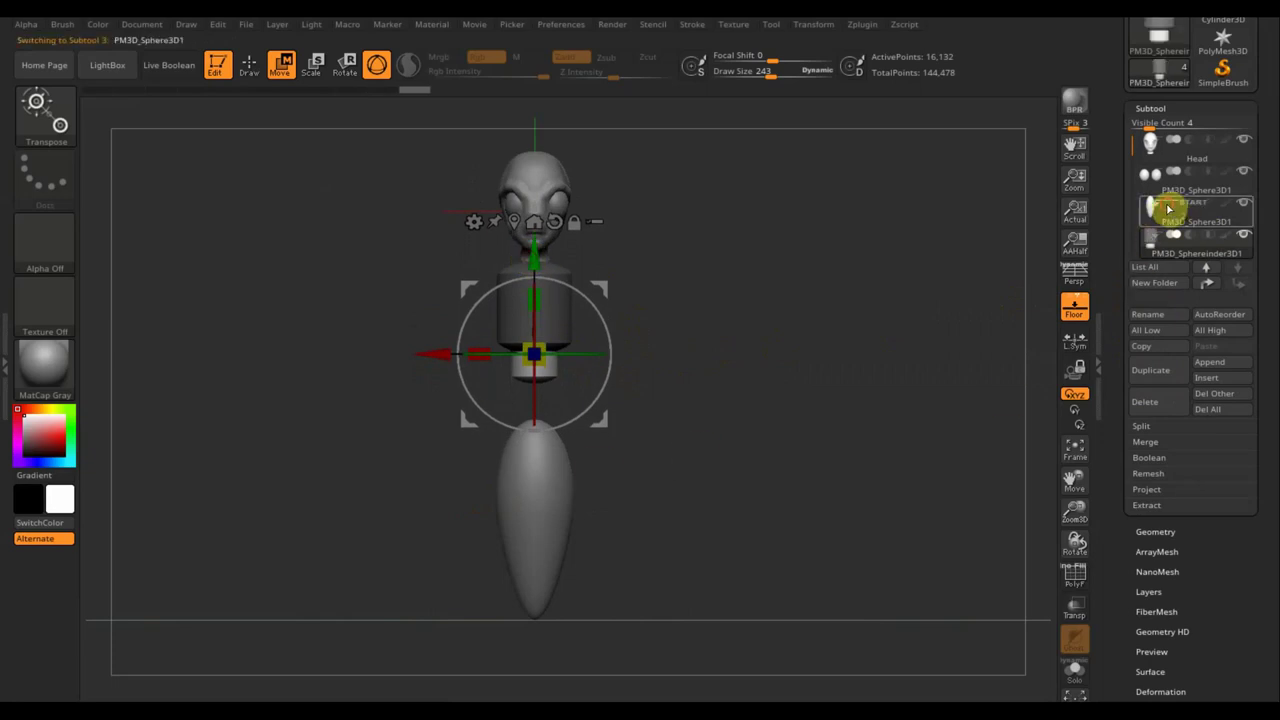
# Select the teardrop body, adjust its height along Y and enlarge it to about 1.10×.
pyautogui.click(1168, 208)
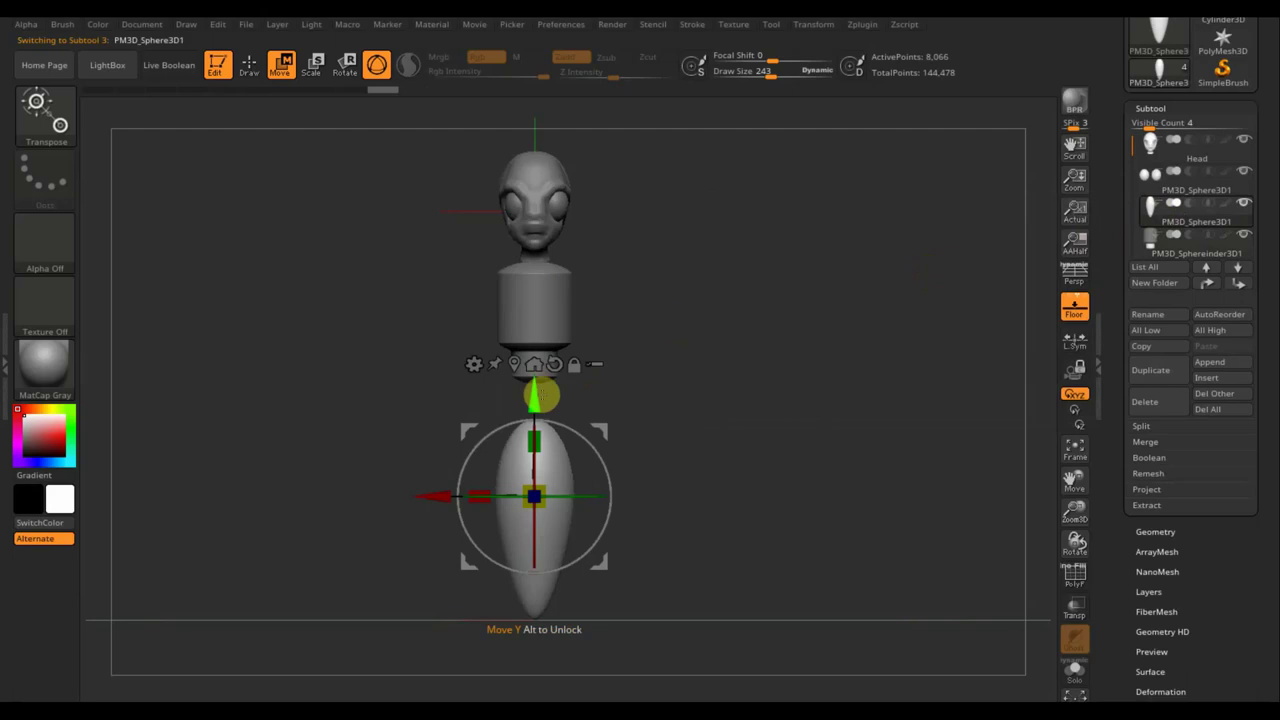
pyautogui.moveTo(538, 393); pyautogui.dragTo(538, 342)
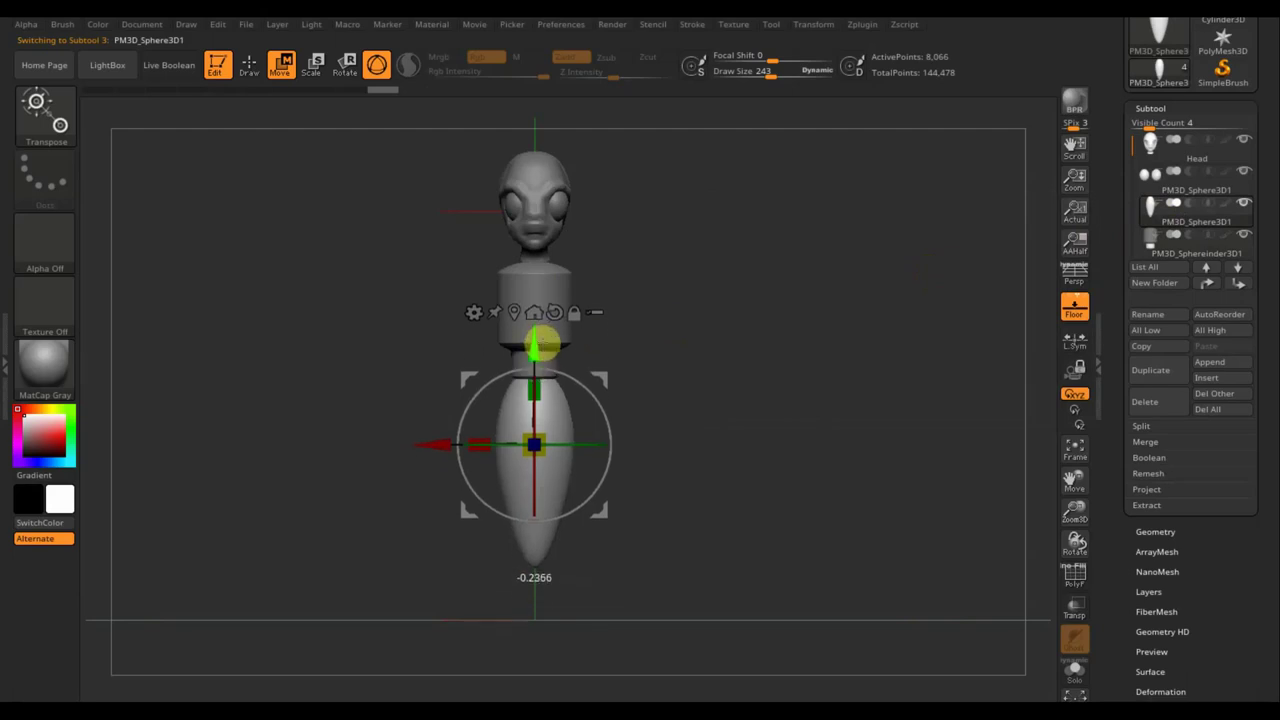
pyautogui.moveTo(541, 343); pyautogui.dragTo(546, 331)
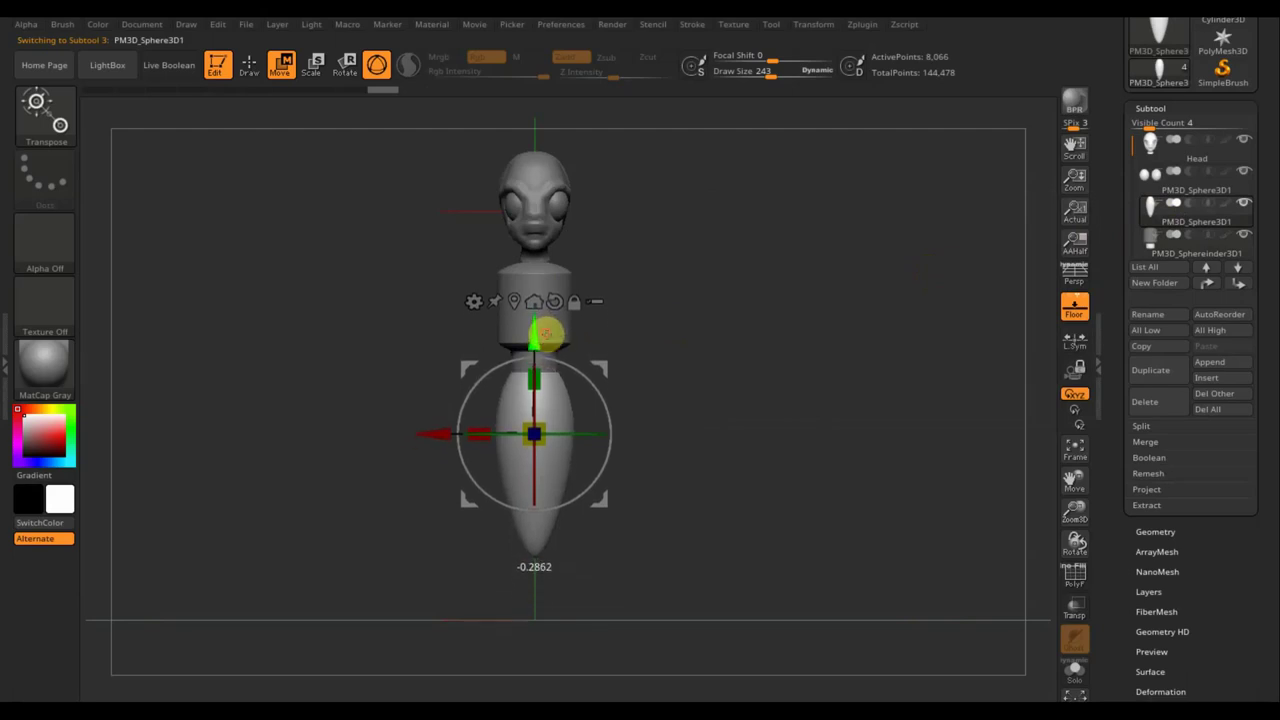
pyautogui.moveTo(541, 443); pyautogui.dragTo(547, 447)
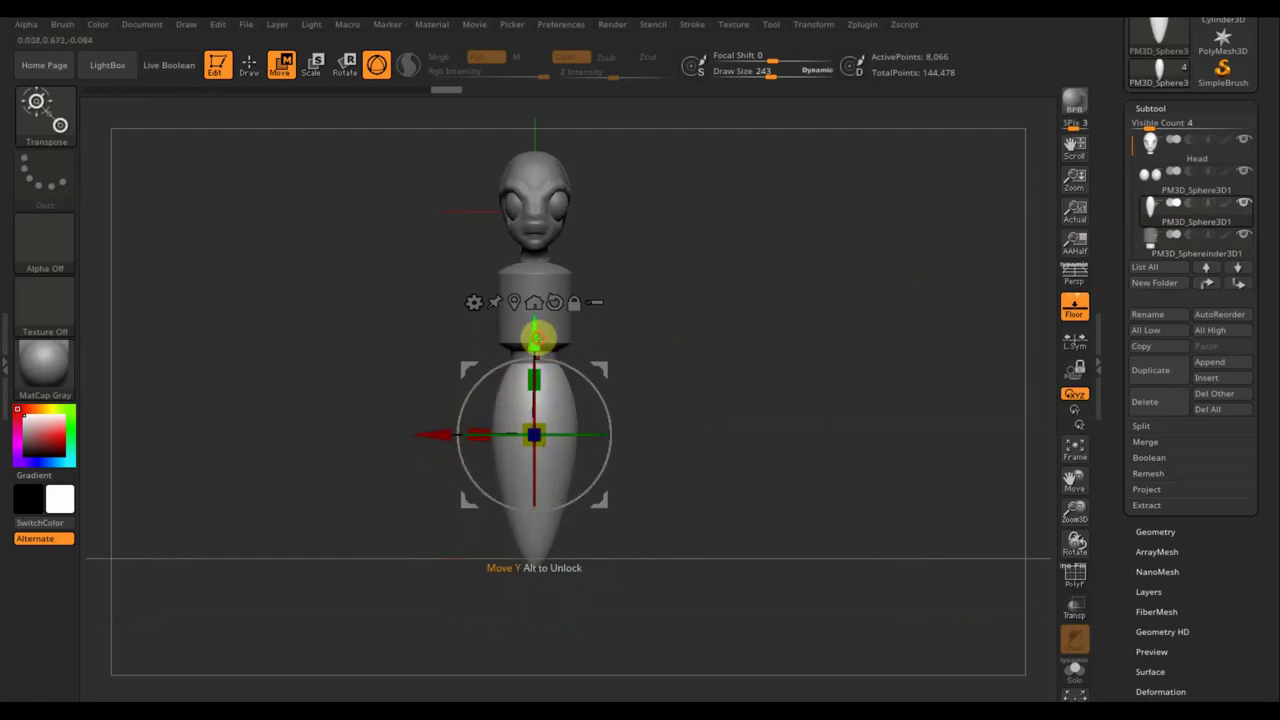
pyautogui.moveTo(533, 337); pyautogui.dragTo(534, 350)
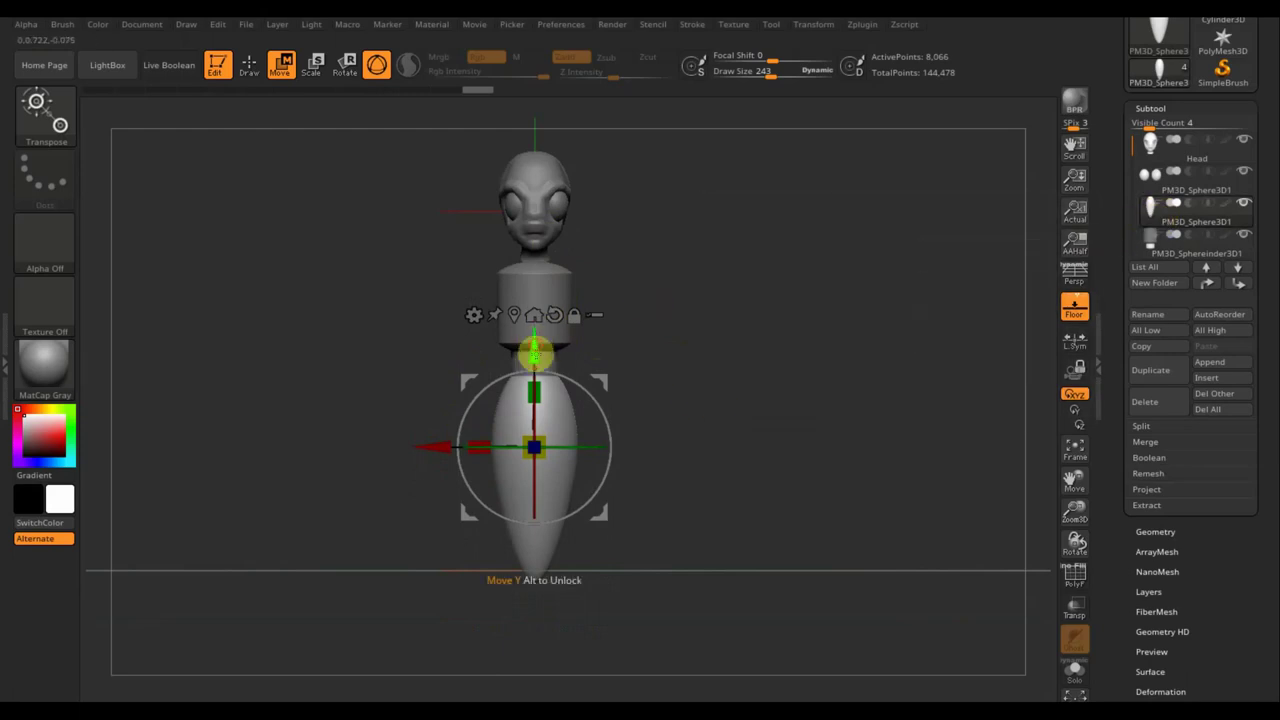
pyautogui.moveTo(534, 352); pyautogui.dragTo(538, 385)
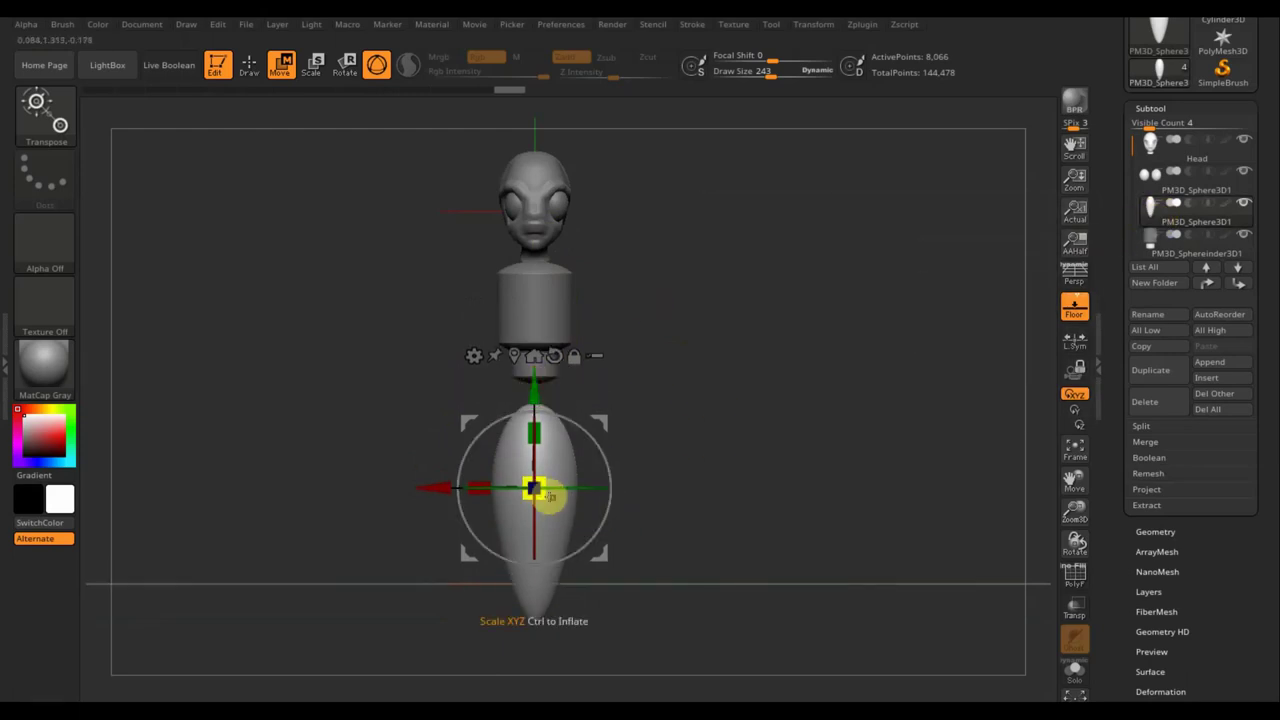
pyautogui.moveTo(538, 492); pyautogui.dragTo(549, 507)
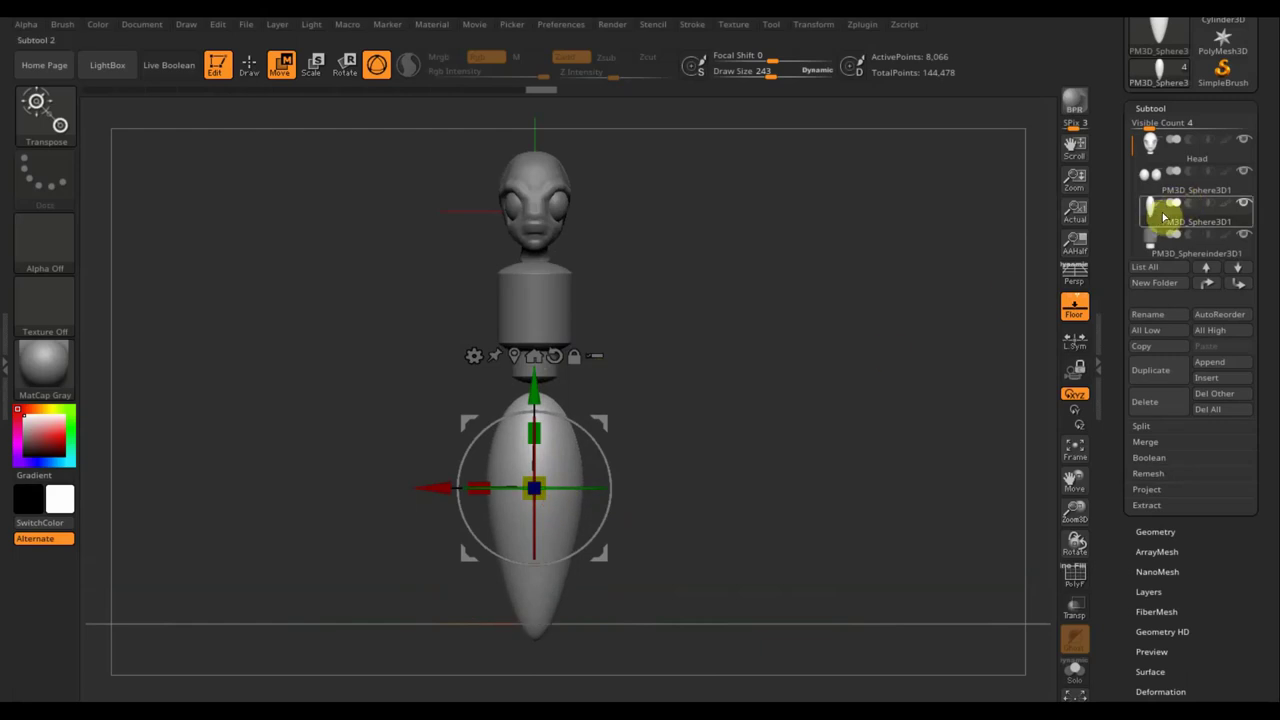
# Move the waist cylinder down, clear its mask and stretch it downward toward the teardrop body.
pyautogui.moveTo(1163, 240)
pyautogui.click(1155, 250)
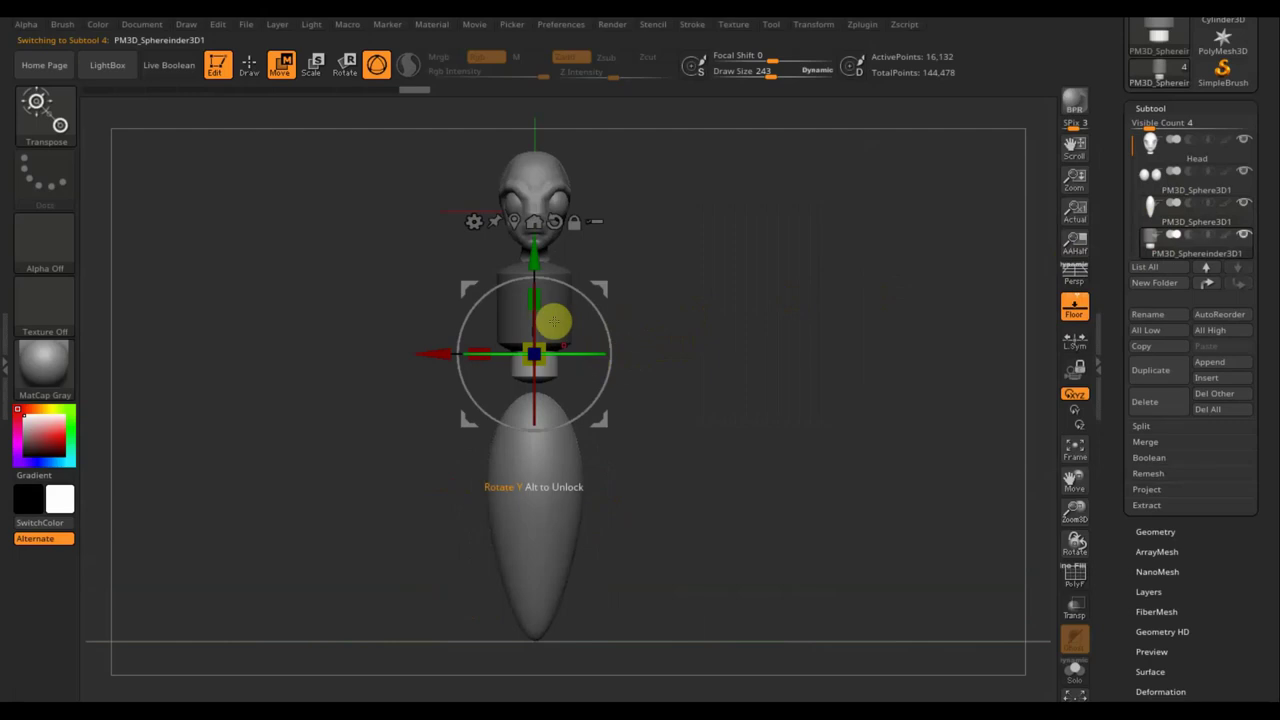
pyautogui.moveTo(533, 254); pyautogui.dragTo(533, 300)
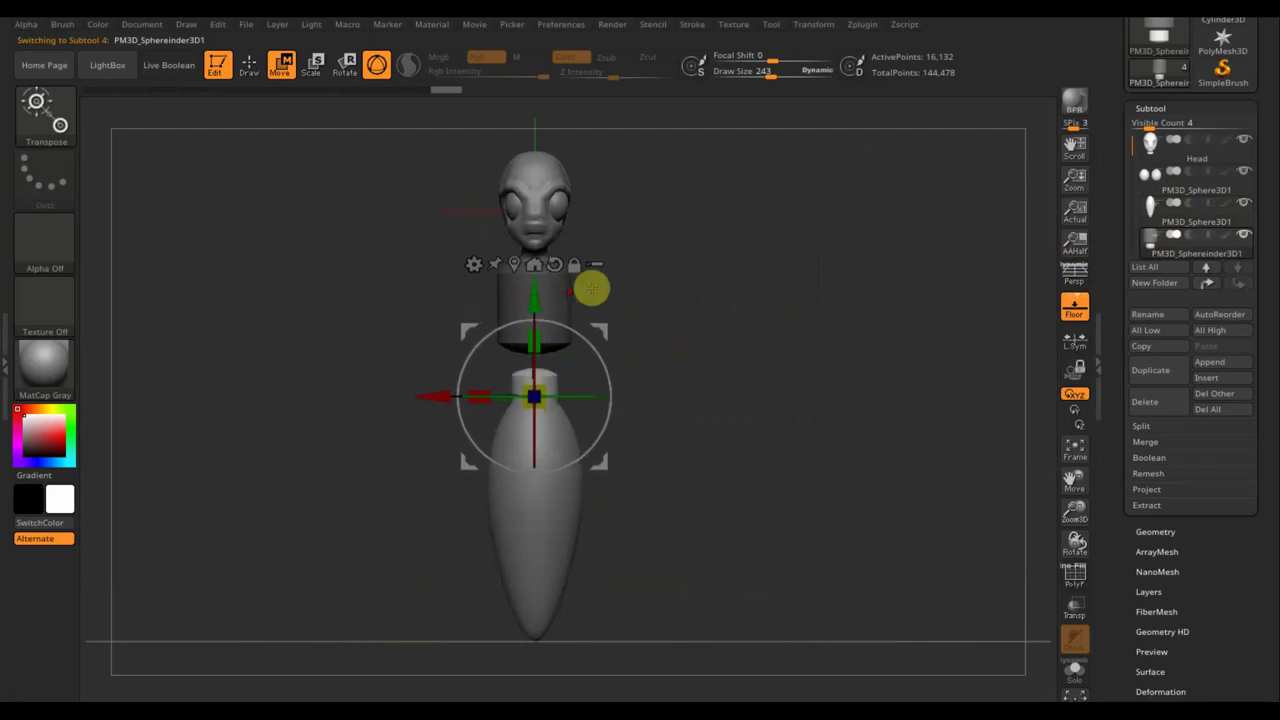
pyautogui.keyDown('ctrl'); pyautogui.click(715, 281); pyautogui.keyUp('ctrl')
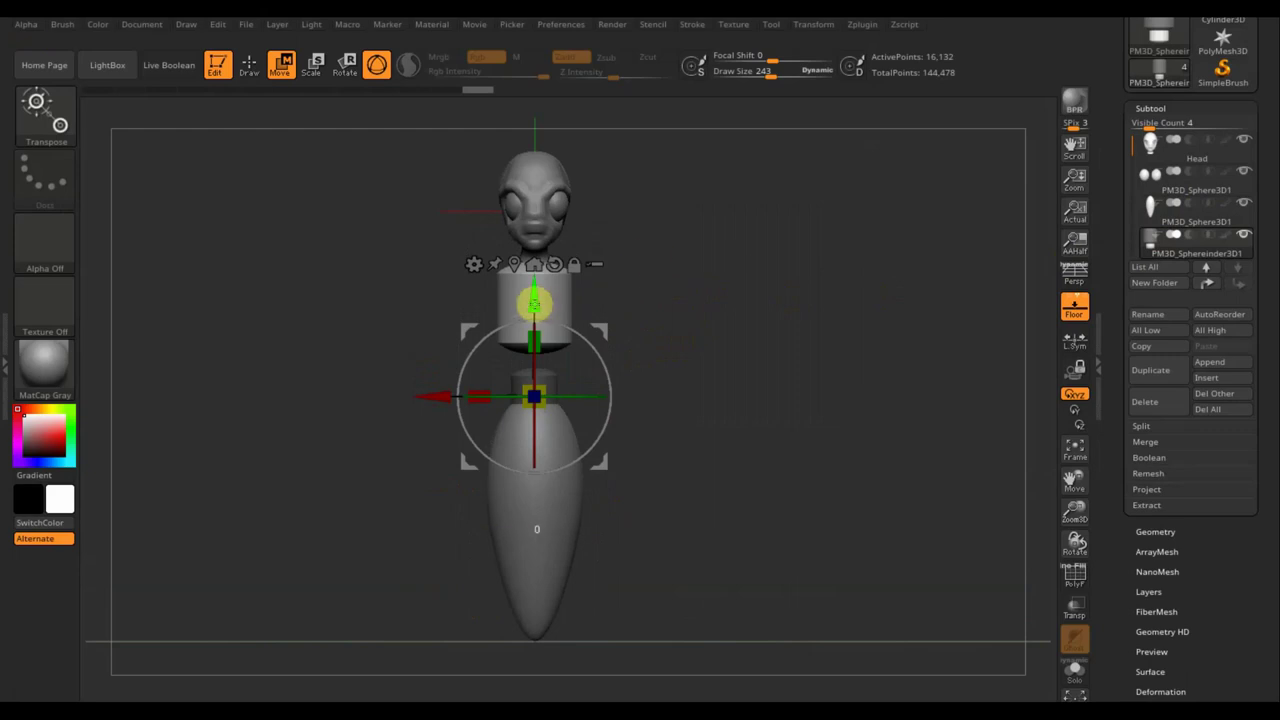
pyautogui.moveTo(533, 302)
pyautogui.mouseDown()
pyautogui.moveTo(536, 340)
pyautogui.moveTo(536, 318)
pyautogui.mouseUp()
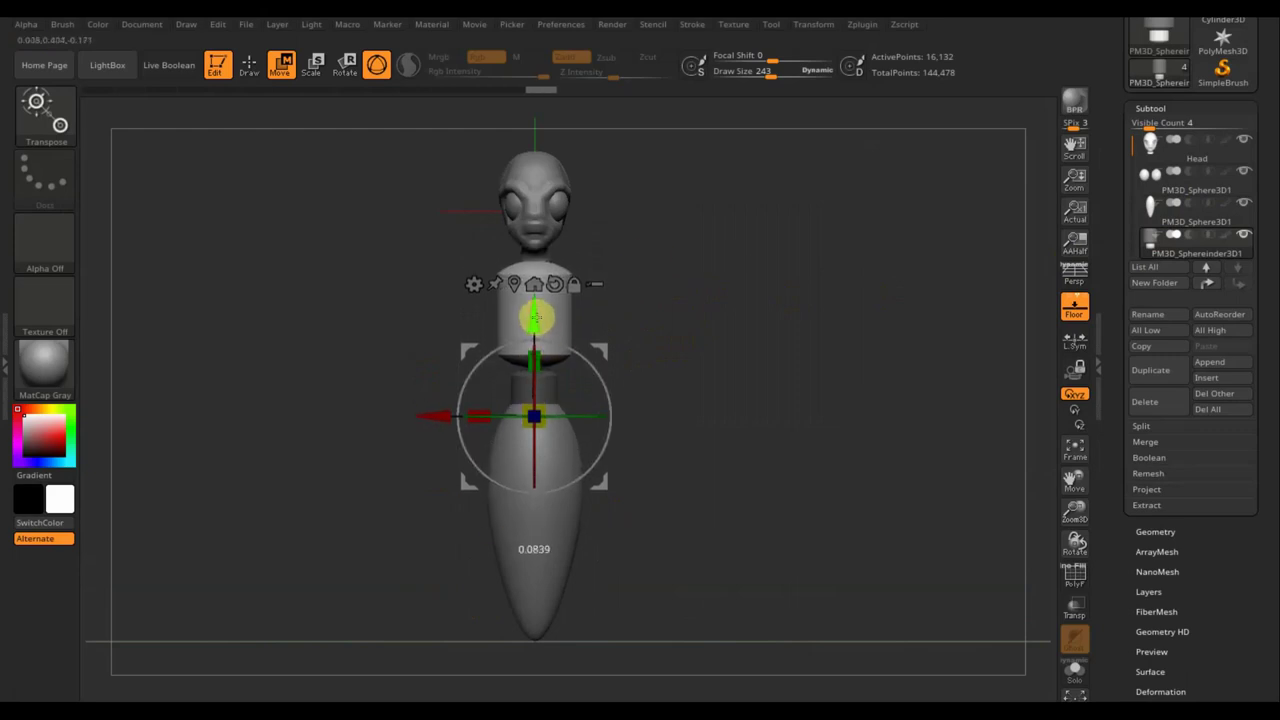
pyautogui.moveTo(536, 318); pyautogui.dragTo(532, 322)
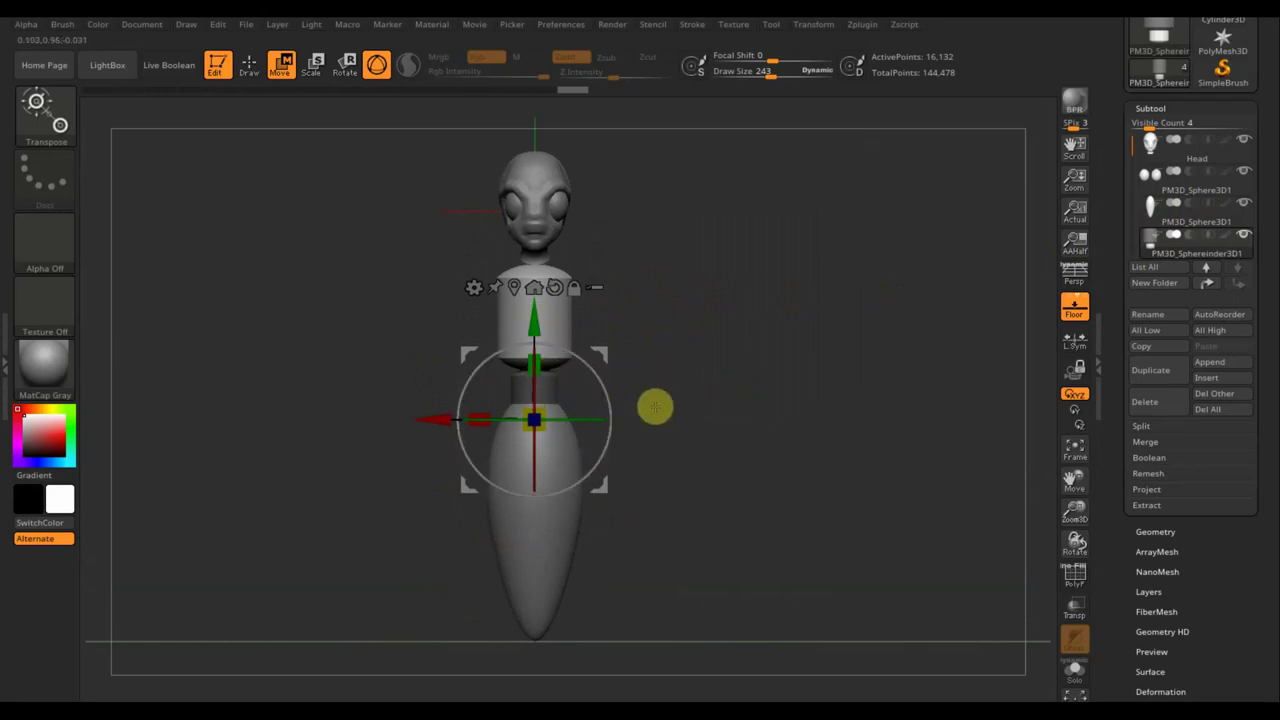
pyautogui.moveTo(655, 406); pyautogui.dragTo(617, 405)
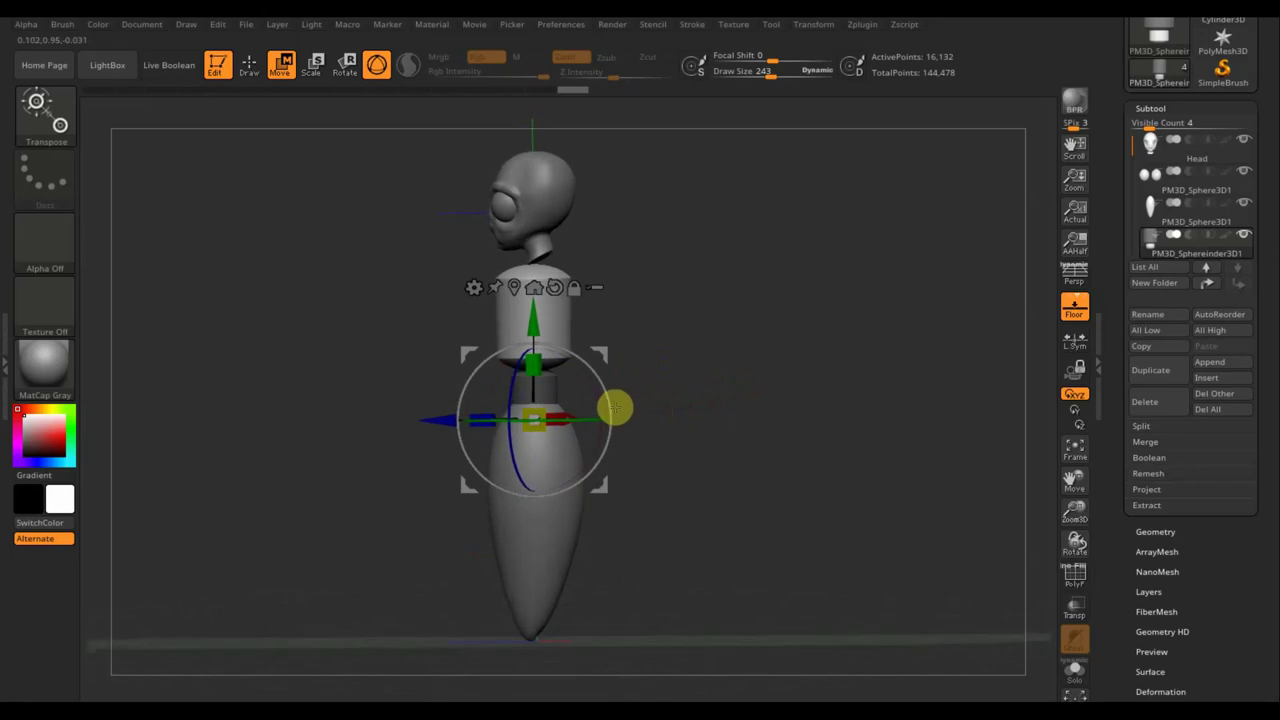
pyautogui.moveTo(709, 400); pyautogui.dragTo(724, 413)
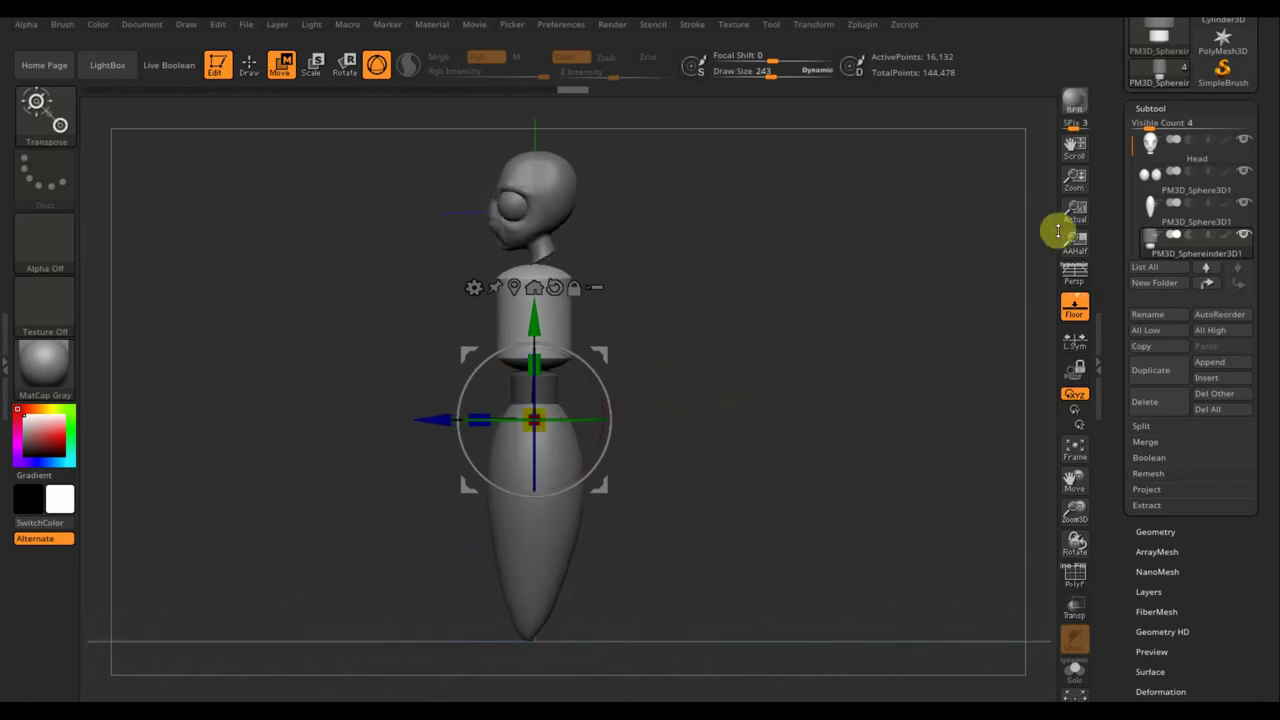
# Shift the Head subtool sideways and lower it onto the top of the torso cylinder.
pyautogui.click(1158, 163)
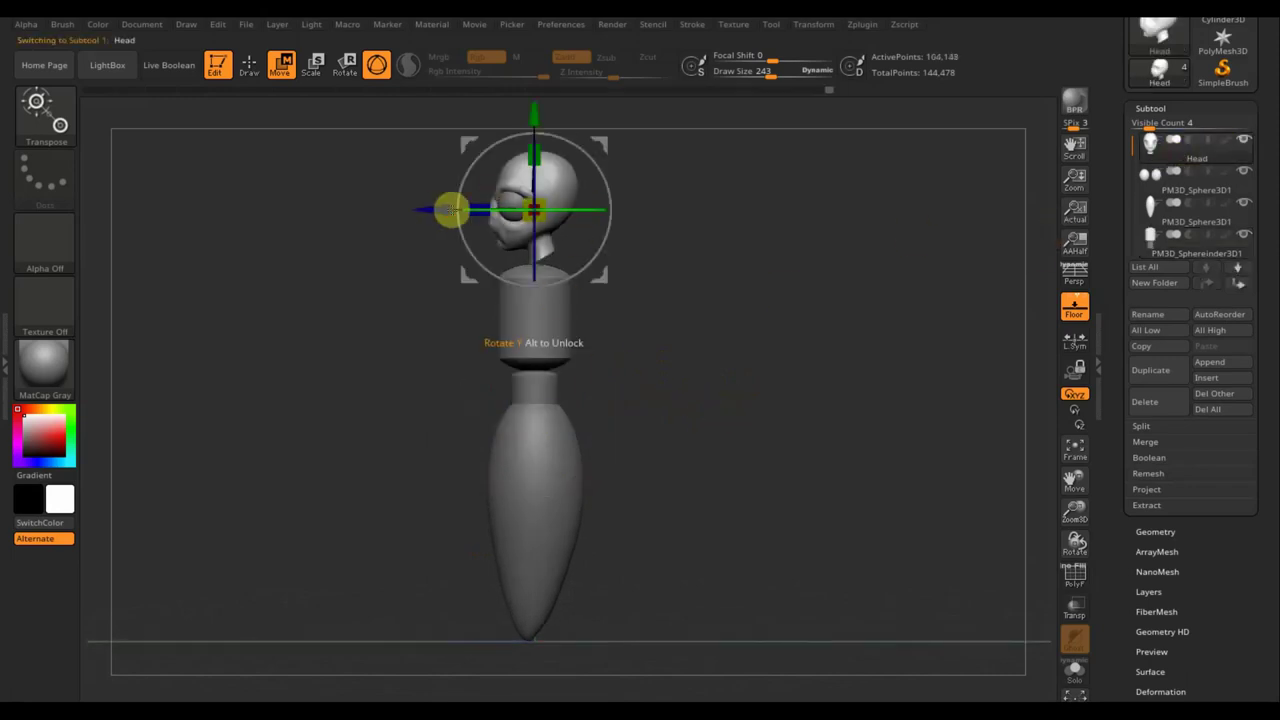
pyautogui.moveTo(437, 209); pyautogui.dragTo(428, 220)
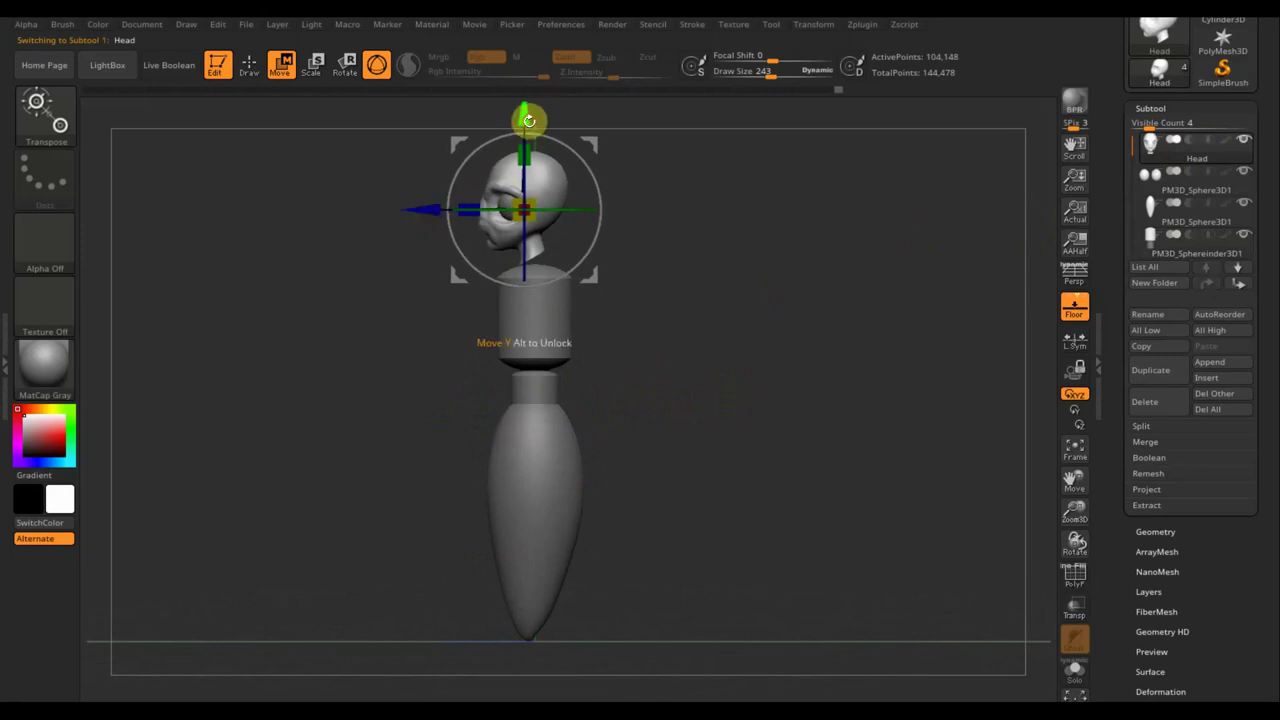
pyautogui.moveTo(526, 118); pyautogui.dragTo(526, 133)
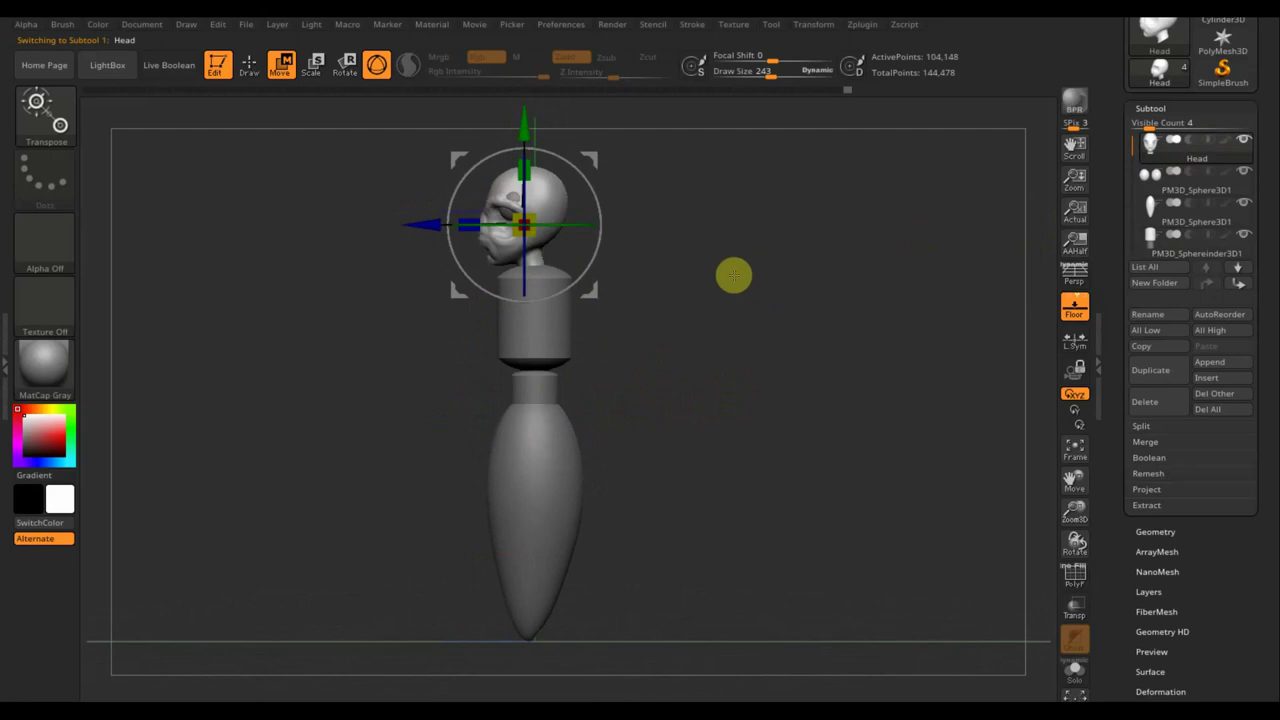
pyautogui.keyDown('alt'); pyautogui.moveTo(685, 274); pyautogui.dragTo(585, 373); pyautogui.keyUp('alt')
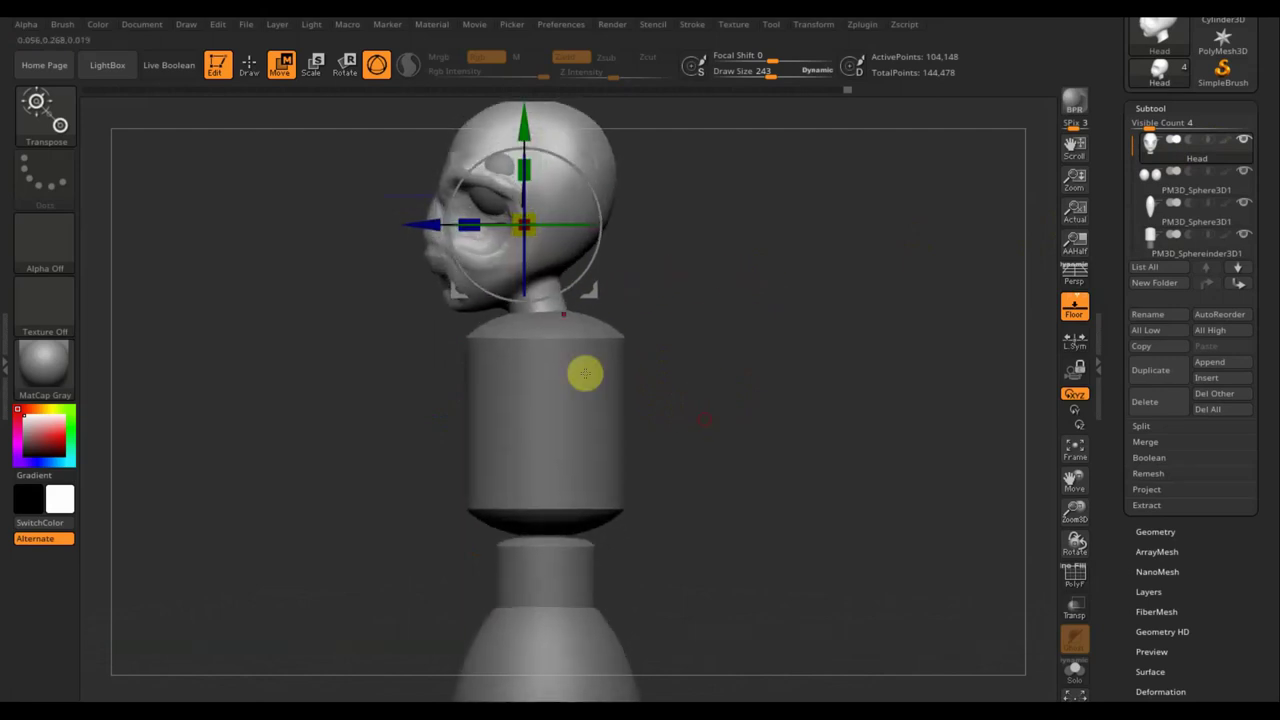
pyautogui.keyDown('alt'); pyautogui.moveTo(654, 348); pyautogui.dragTo(674, 223); pyautogui.keyUp('alt')
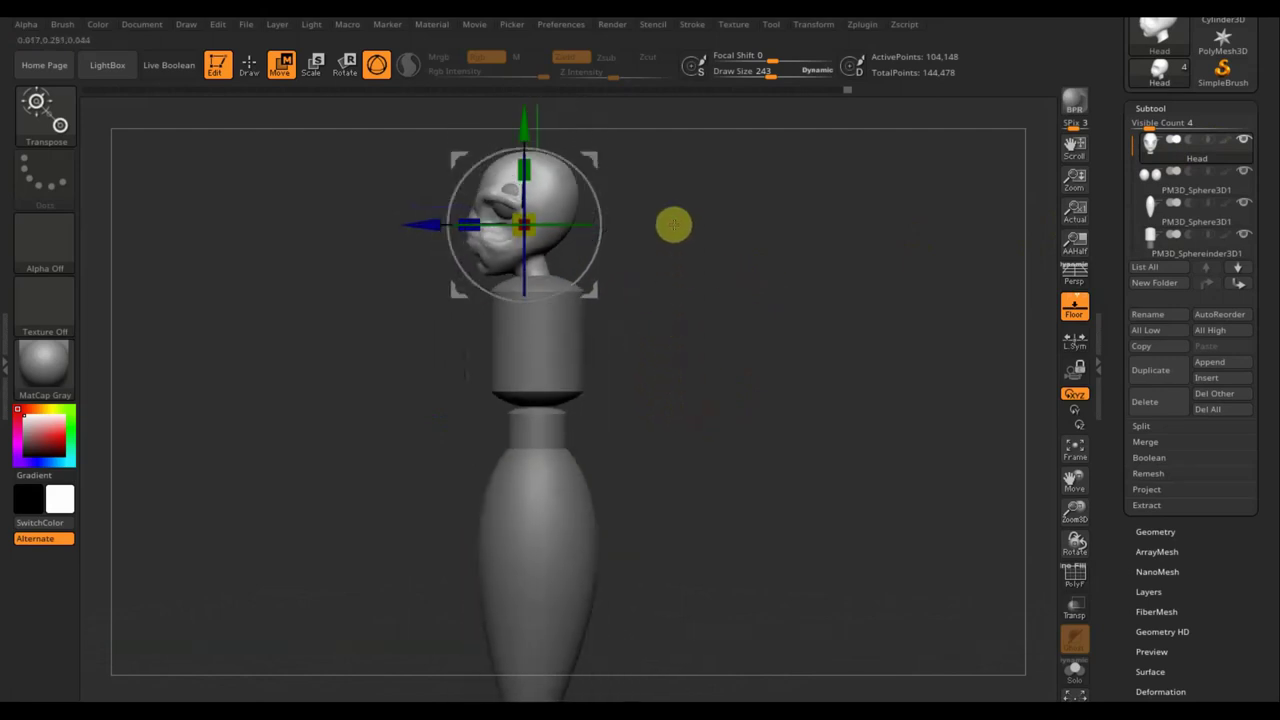
pyautogui.moveTo(734, 298)
pyautogui.mouseDown()
pyautogui.moveTo(817, 297)
pyautogui.moveTo(796, 324)
pyautogui.mouseUp()
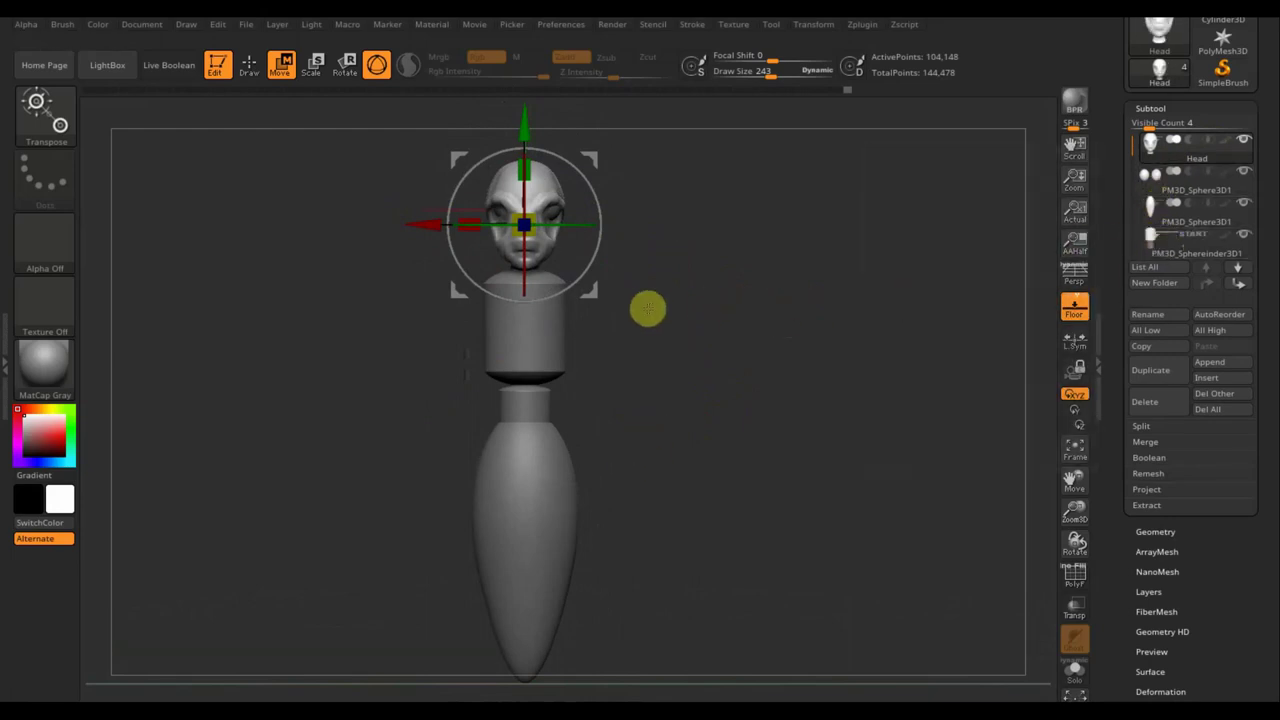
# Mask the upper cylinder, raise its lower part, then move the teardrop body up beneath the torso.
pyautogui.click(1158, 254)
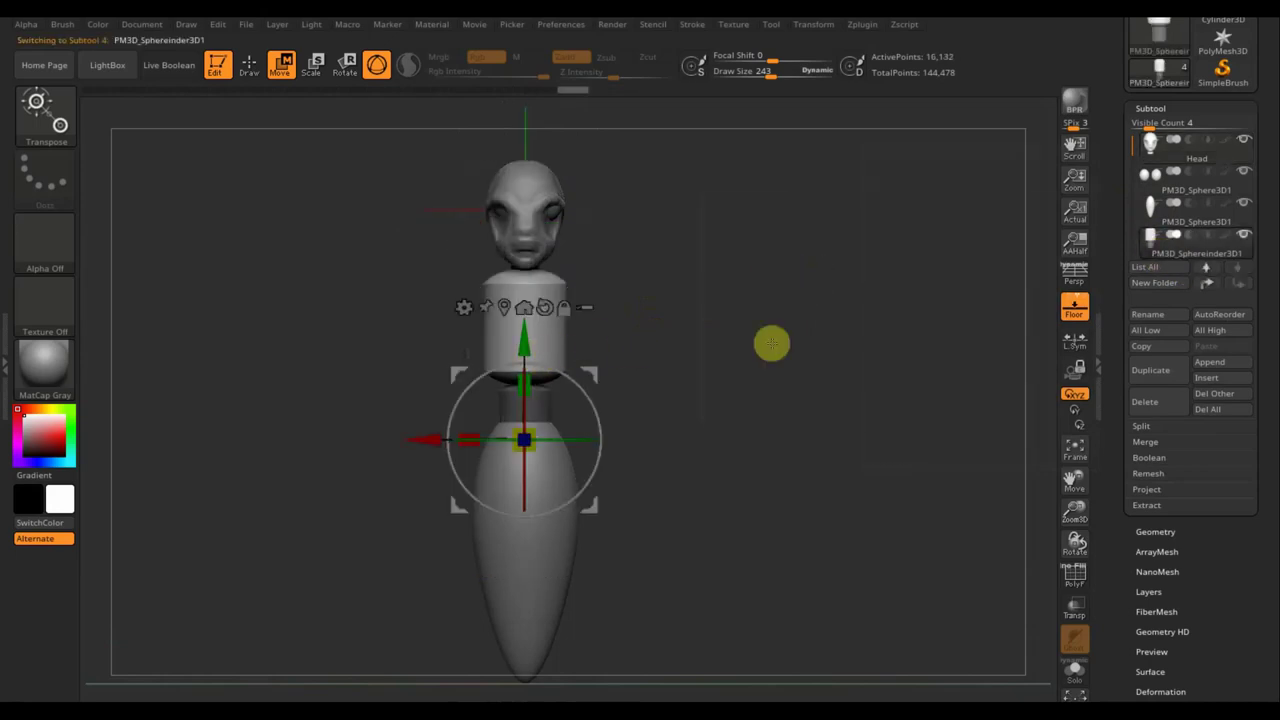
pyautogui.press('ctrl')
pyautogui.keyDown('ctrl'); pyautogui.click(771, 343); pyautogui.keyUp('ctrl')
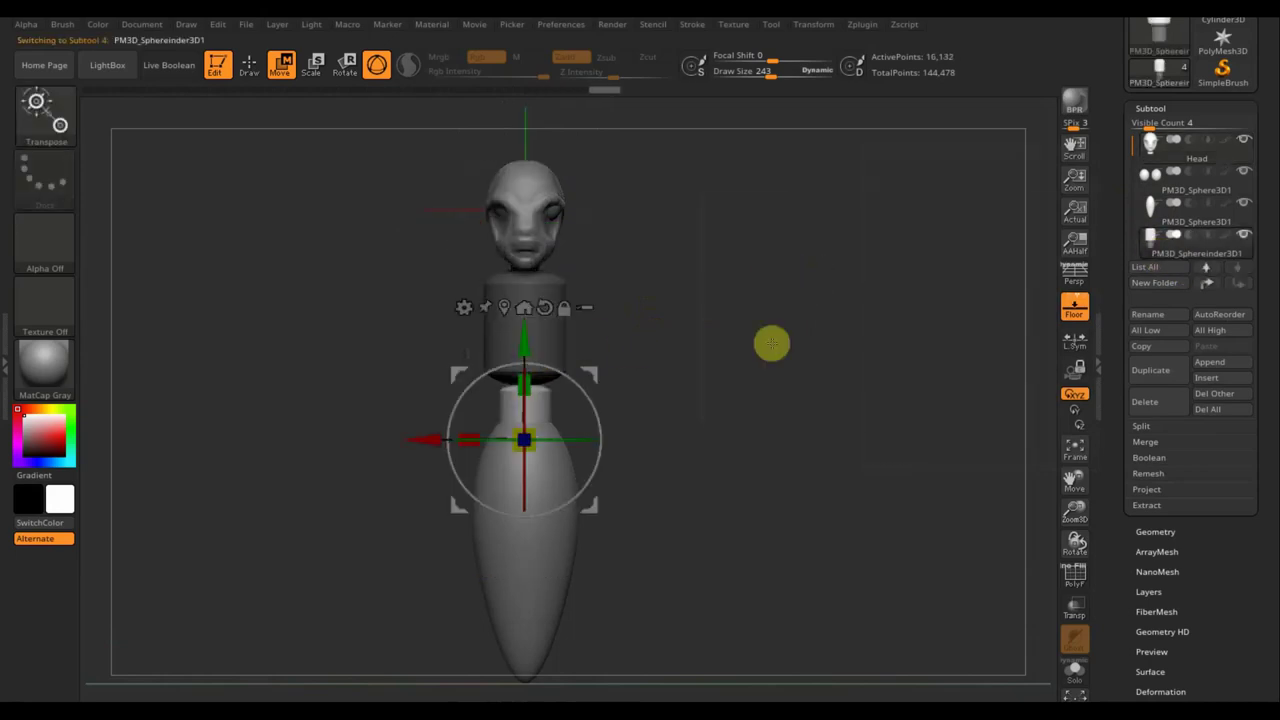
pyautogui.moveTo(525, 343); pyautogui.dragTo(527, 314)
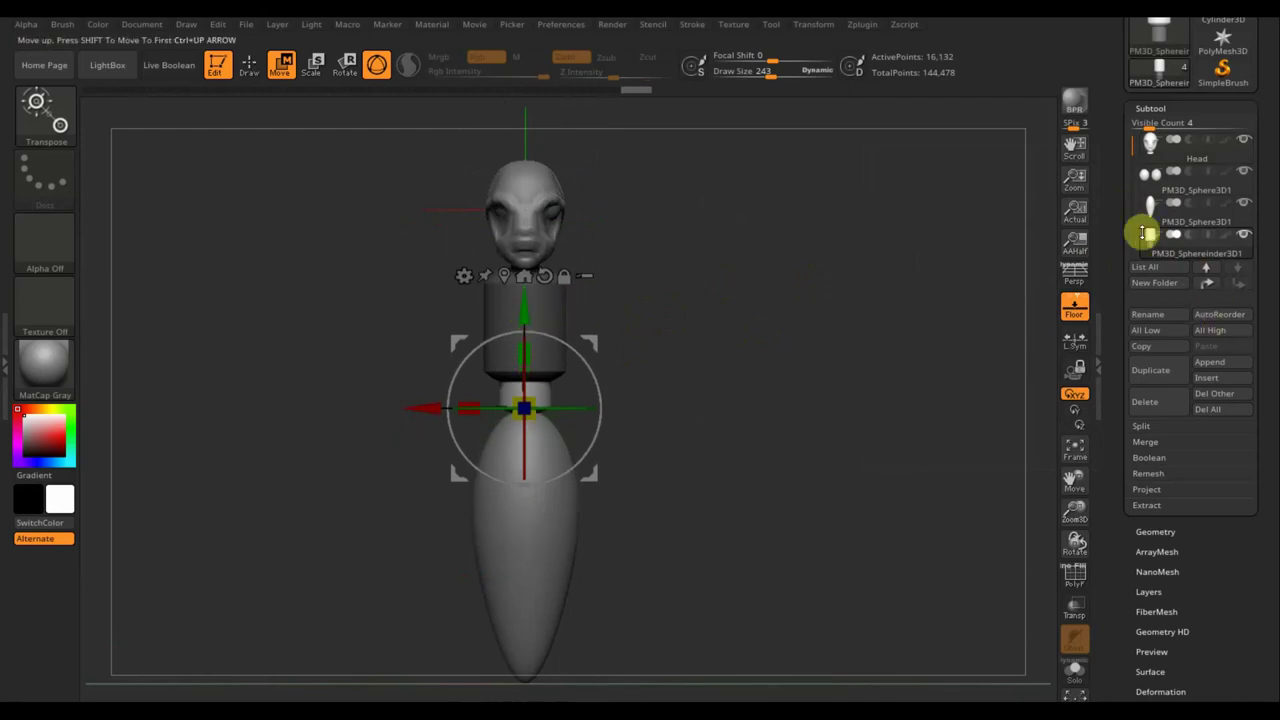
pyautogui.click(1150, 208)
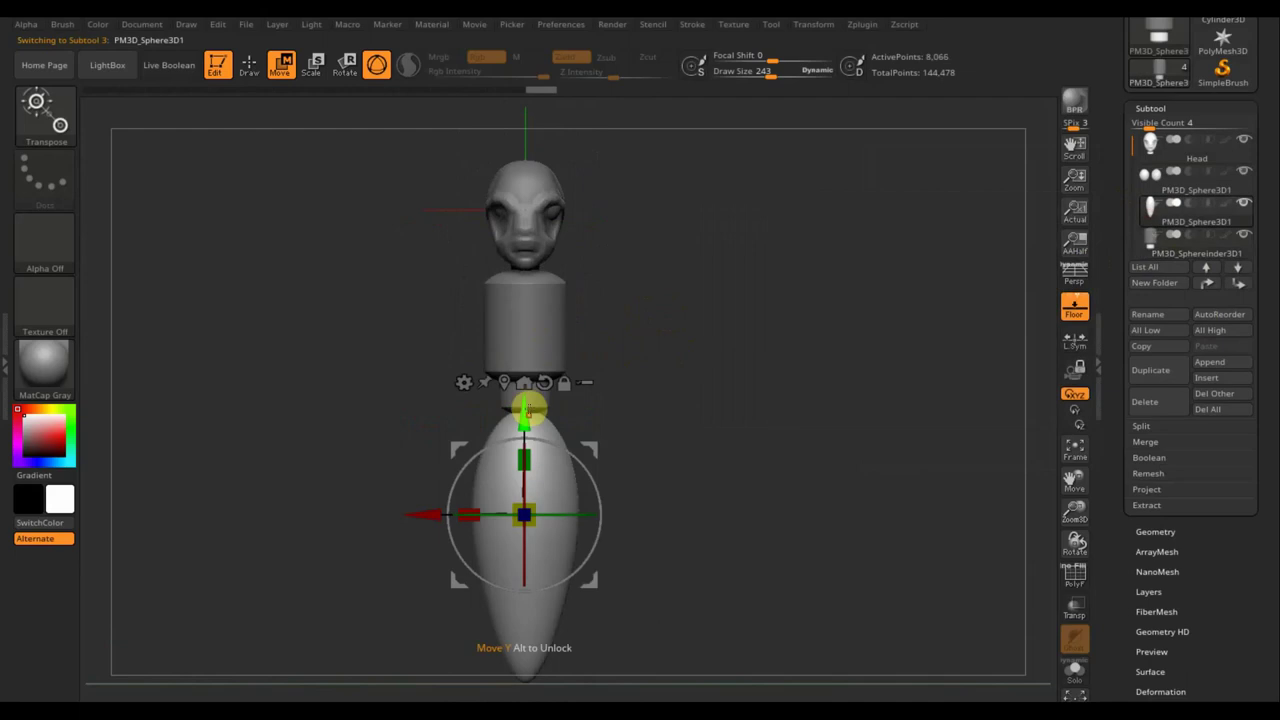
pyautogui.moveTo(524, 410); pyautogui.dragTo(525, 387)
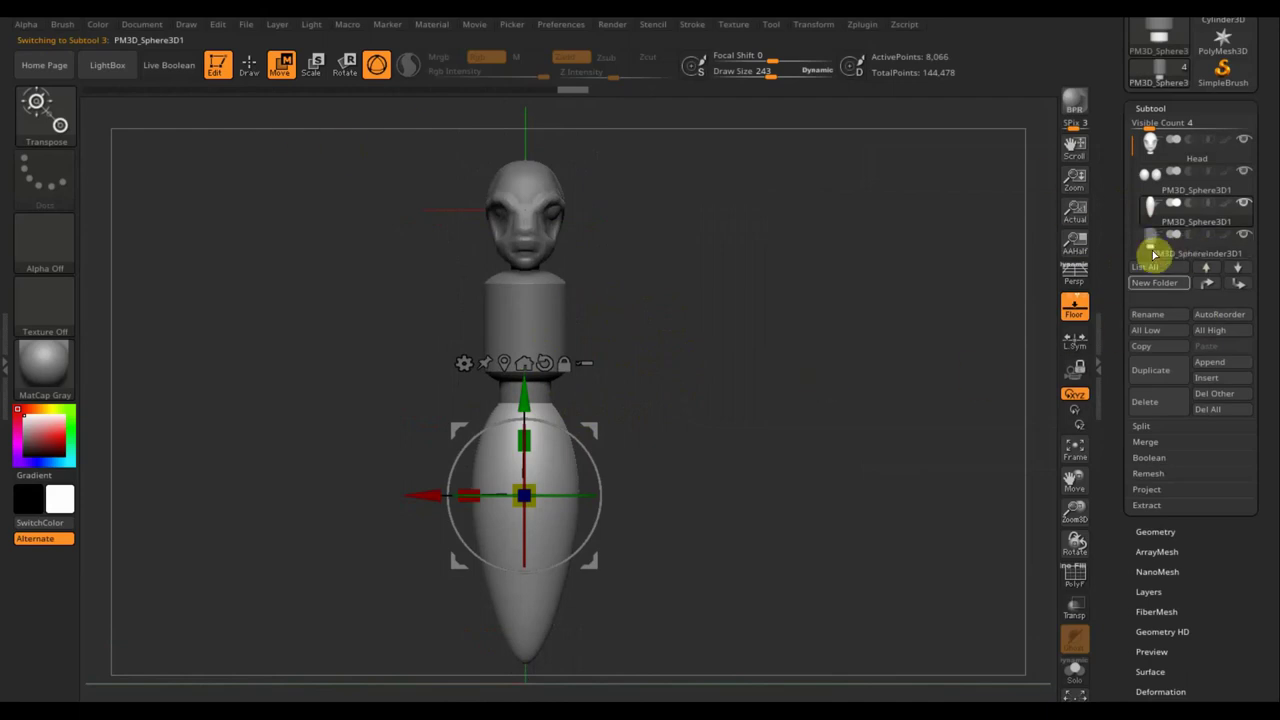
# Push the eye-sphere subtool forward onto the front of the head, checking from side and top views.
pyautogui.click(1166, 158)
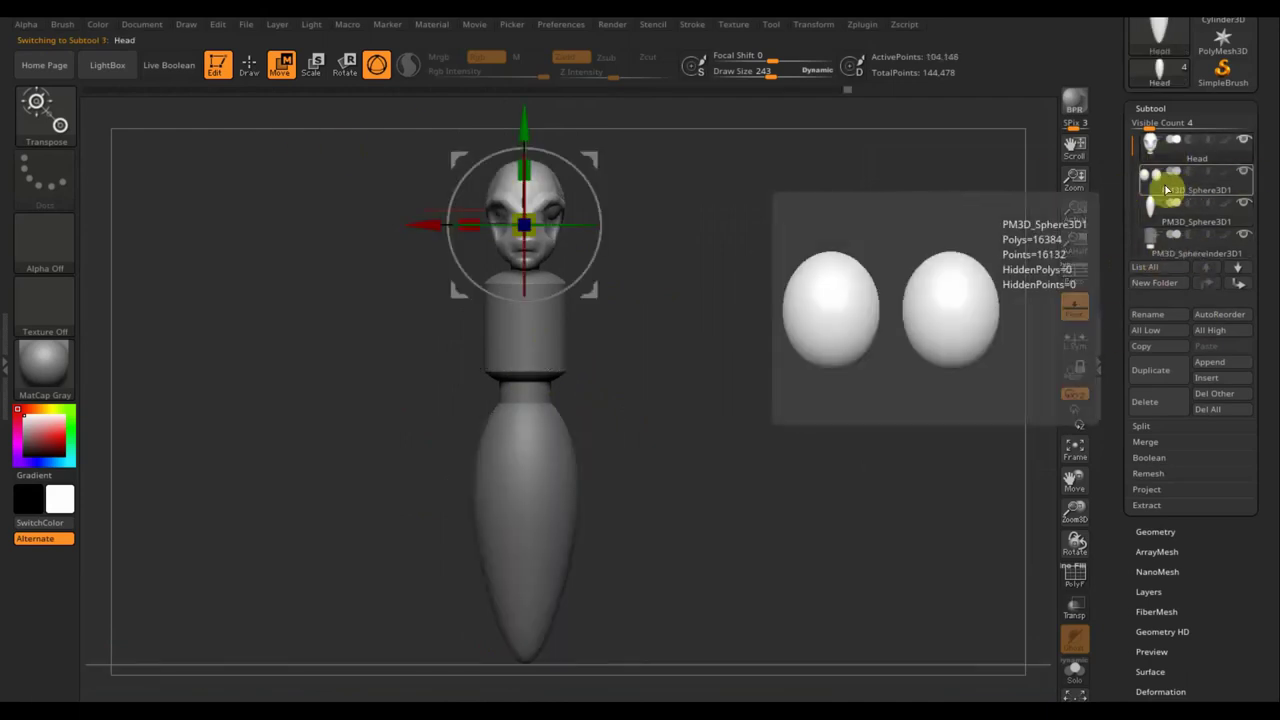
pyautogui.click(1166, 190)
pyautogui.moveTo(740, 282); pyautogui.dragTo(623, 263)
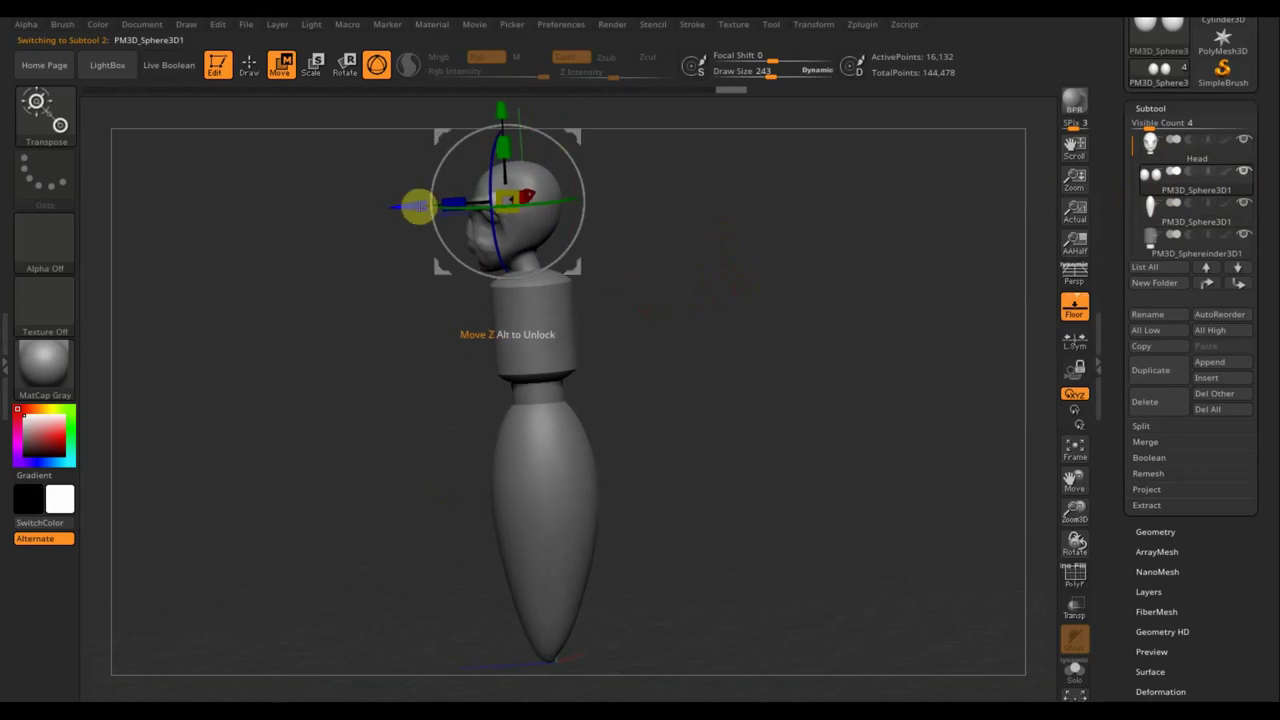
pyautogui.moveTo(455, 210); pyautogui.dragTo(400, 206)
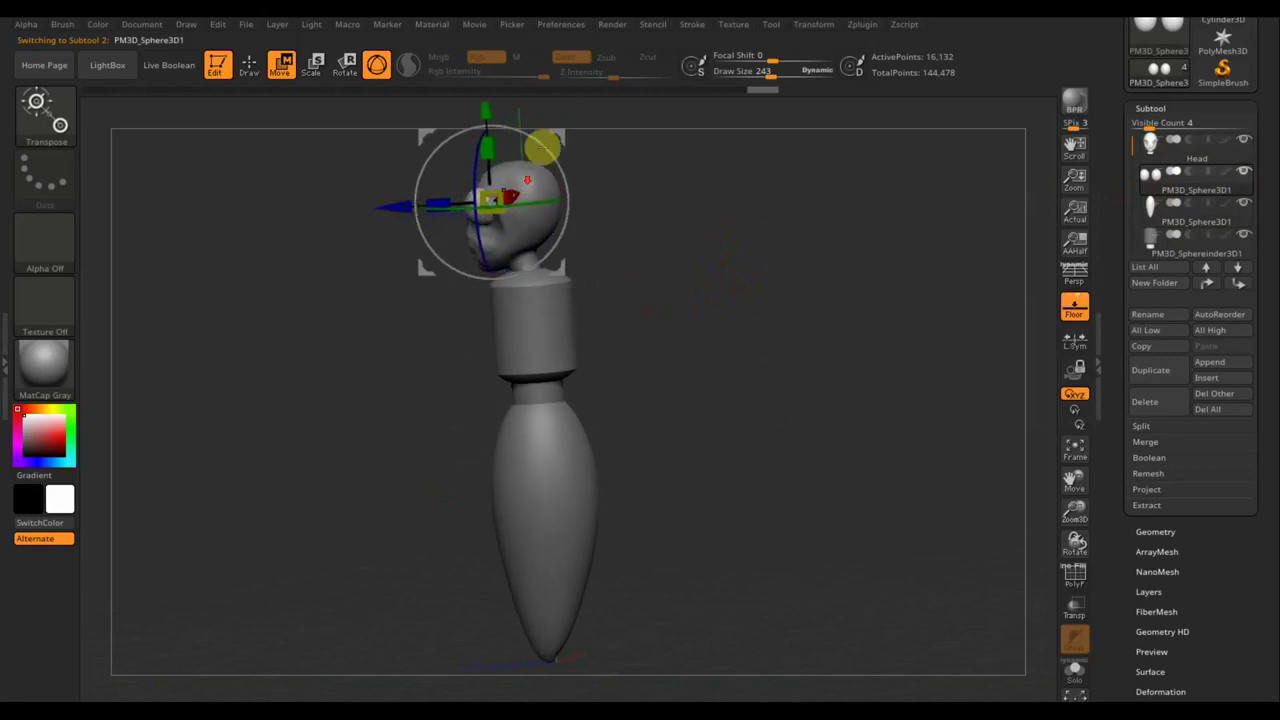
pyautogui.moveTo(677, 229)
pyautogui.mouseDown()
pyautogui.moveTo(674, 291)
pyautogui.moveTo(689, 274)
pyautogui.moveTo(695, 299)
pyautogui.moveTo(697, 191)
pyautogui.moveTo(709, 360)
pyautogui.mouseUp()
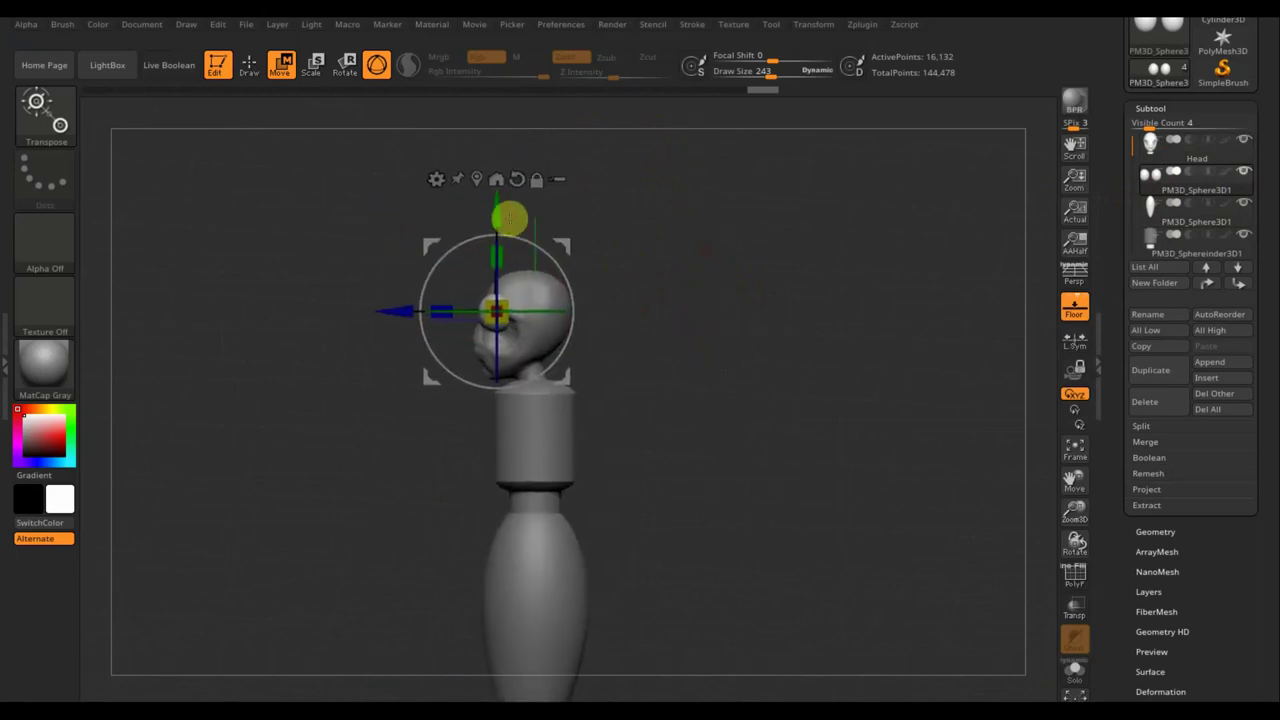
pyautogui.moveTo(506, 215); pyautogui.dragTo(500, 230)
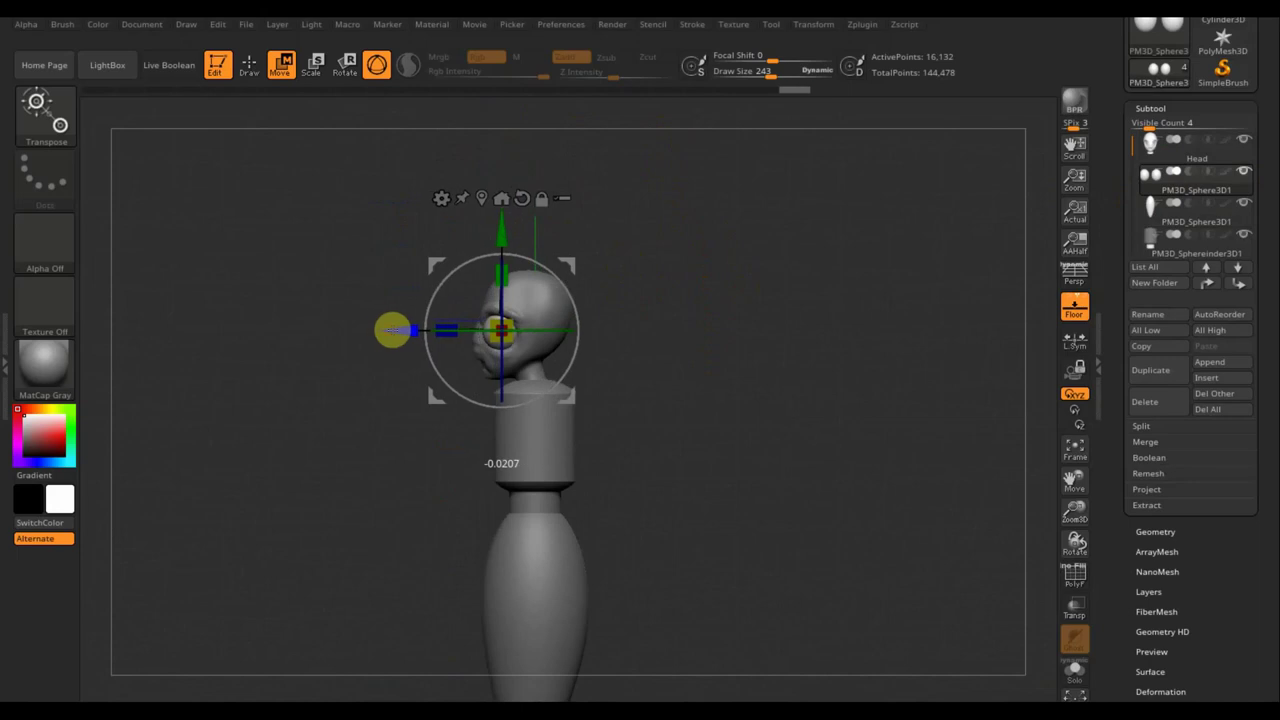
pyautogui.moveTo(740, 371)
pyautogui.mouseDown()
pyautogui.moveTo(848, 374)
pyautogui.moveTo(828, 372)
pyautogui.moveTo(785, 431)
pyautogui.moveTo(760, 351)
pyautogui.mouseUp()
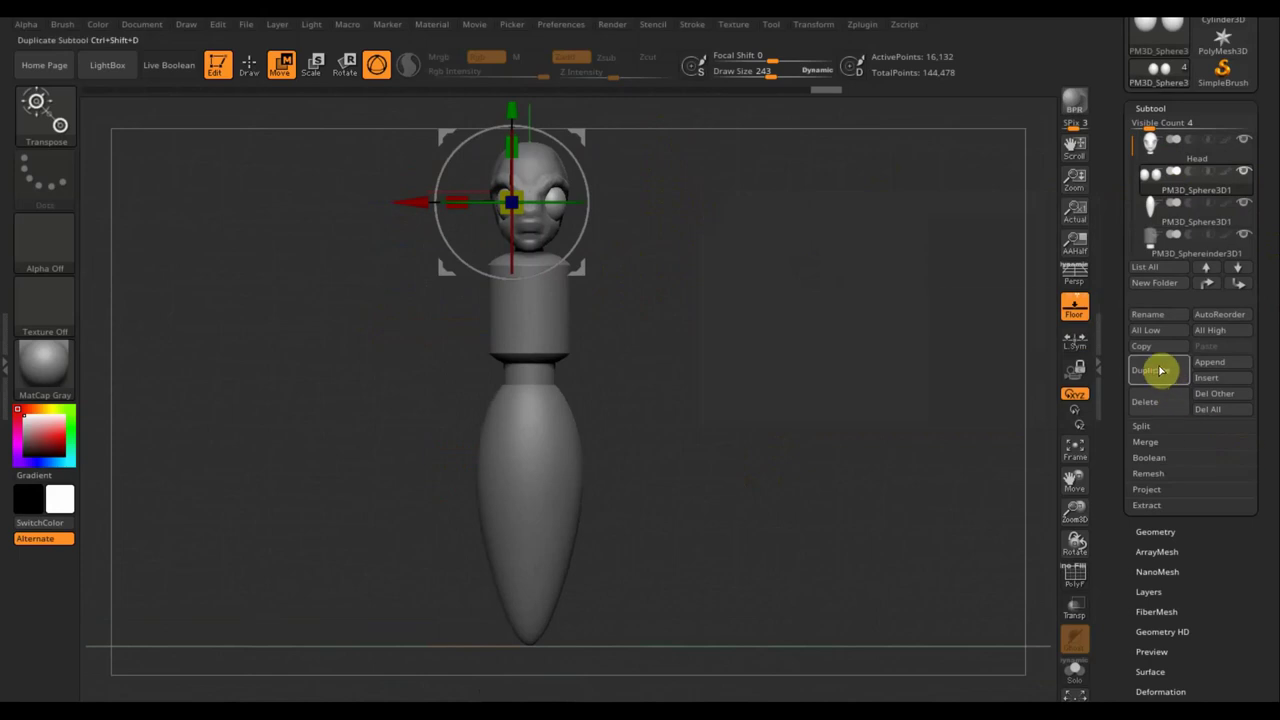
# Duplicate the eye-sphere subtool and import the рука arm mesh from the Desktop into the copy.
pyautogui.click(1155, 372)
pyautogui.moveTo(1268, 60); pyautogui.dragTo(1266, 189)
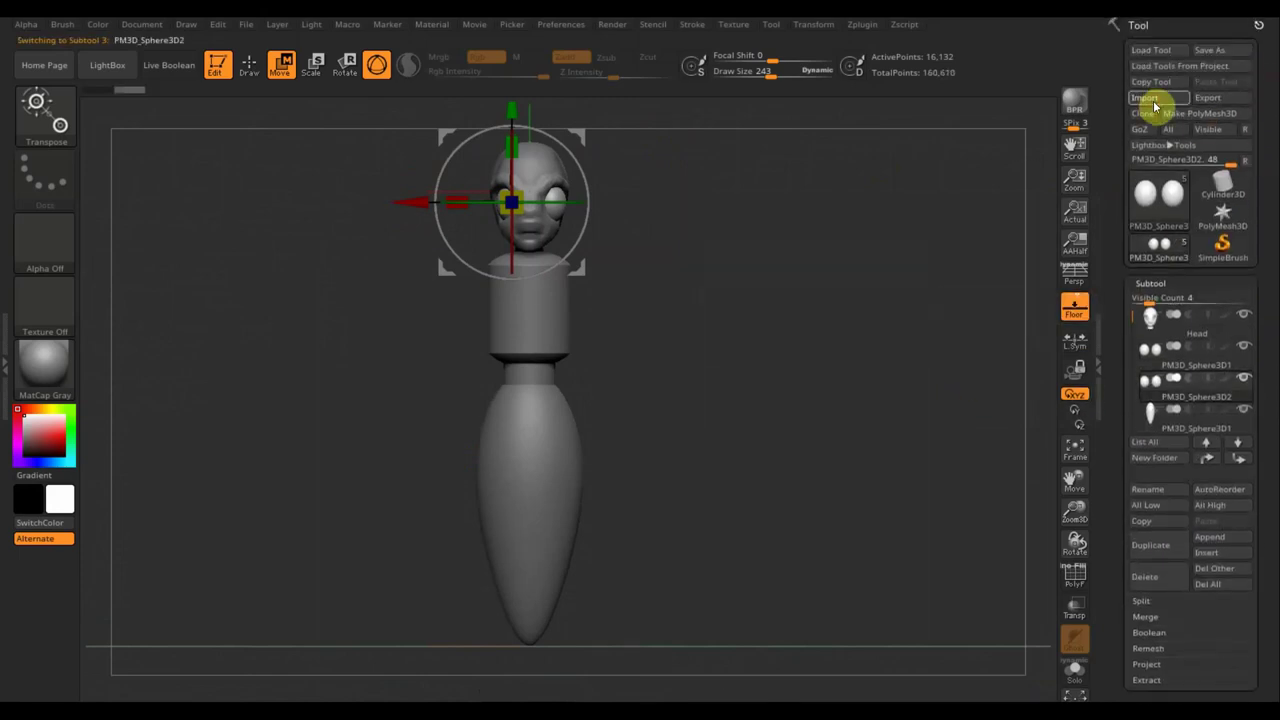
pyautogui.click(1148, 98)
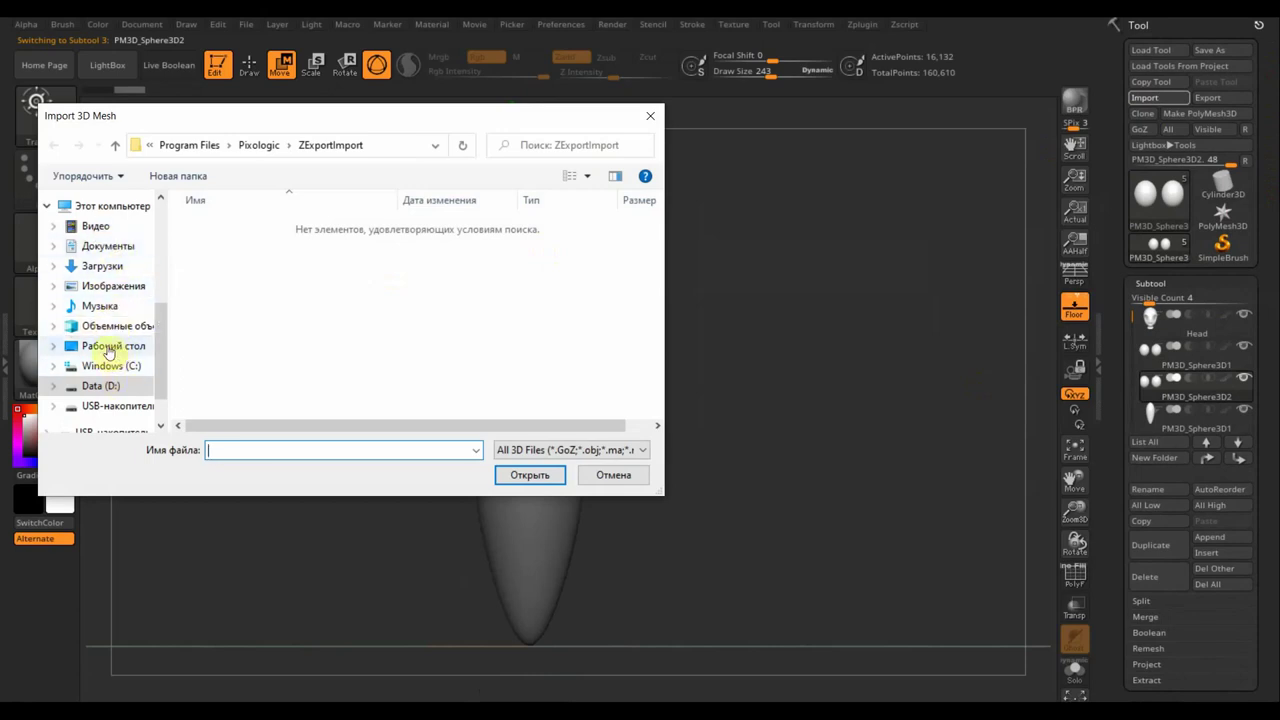
pyautogui.click(108, 349)
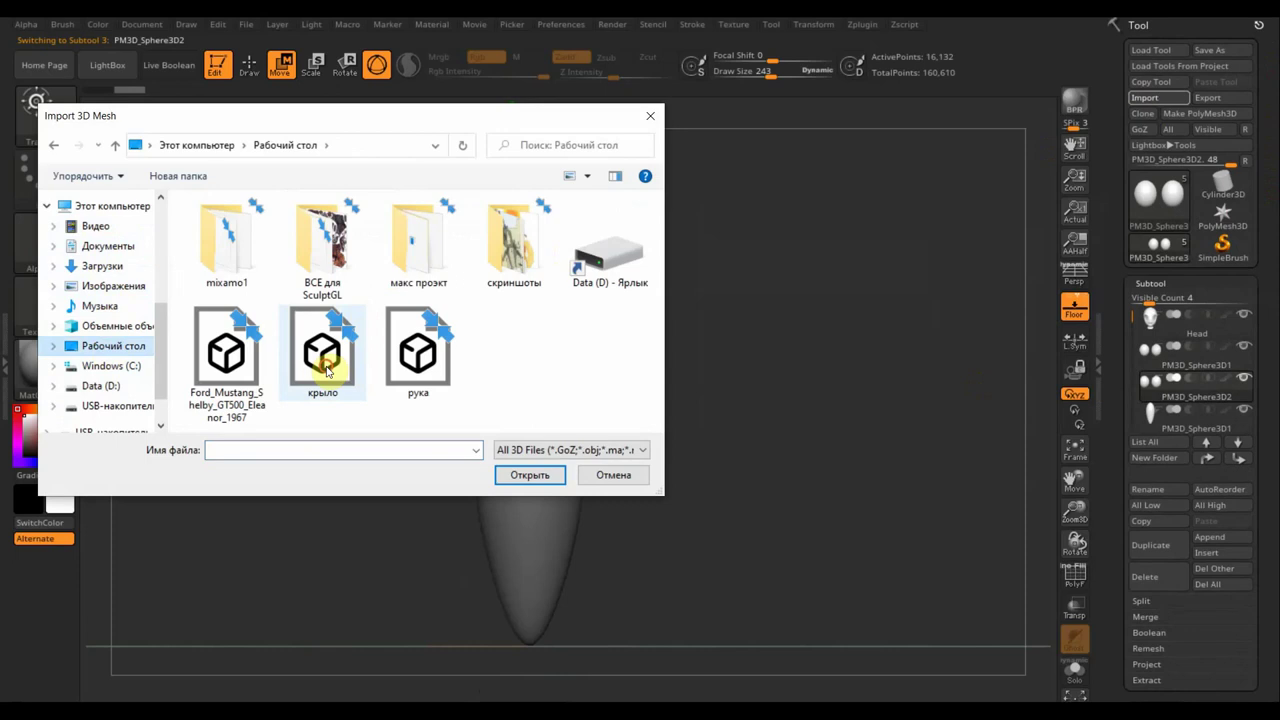
pyautogui.click(326, 371)
pyautogui.click(432, 372)
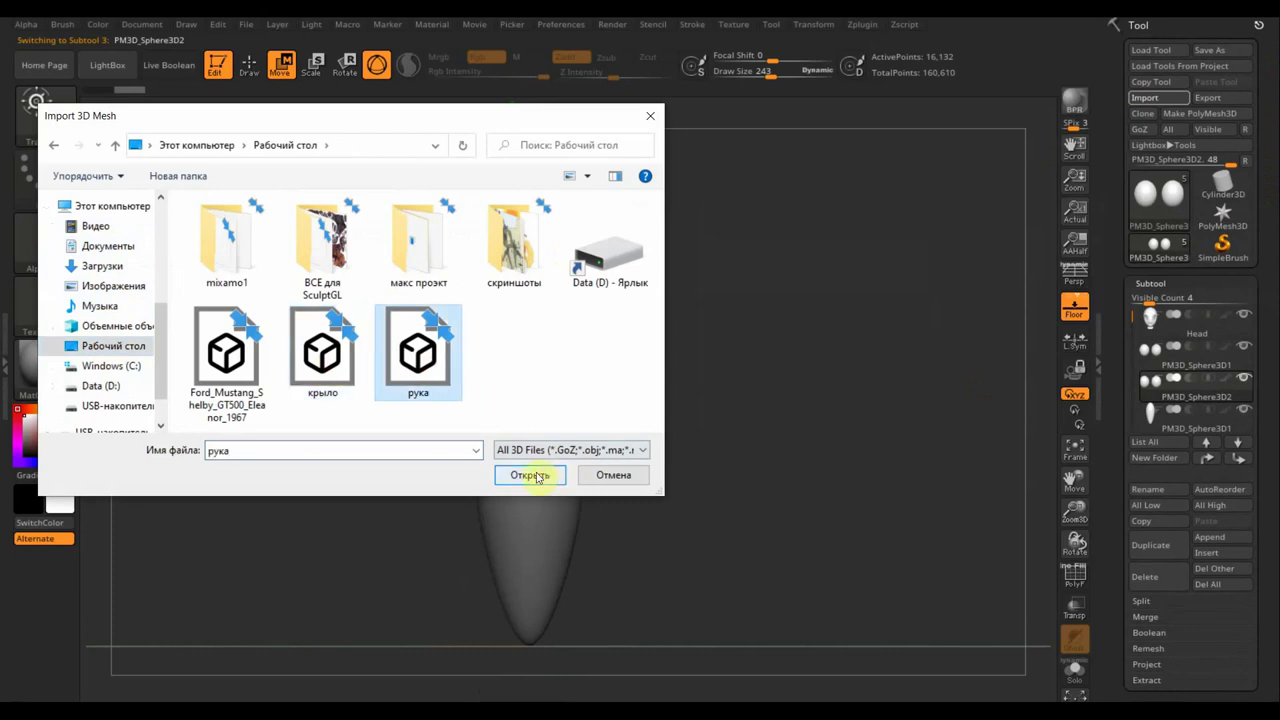
pyautogui.click(530, 476)
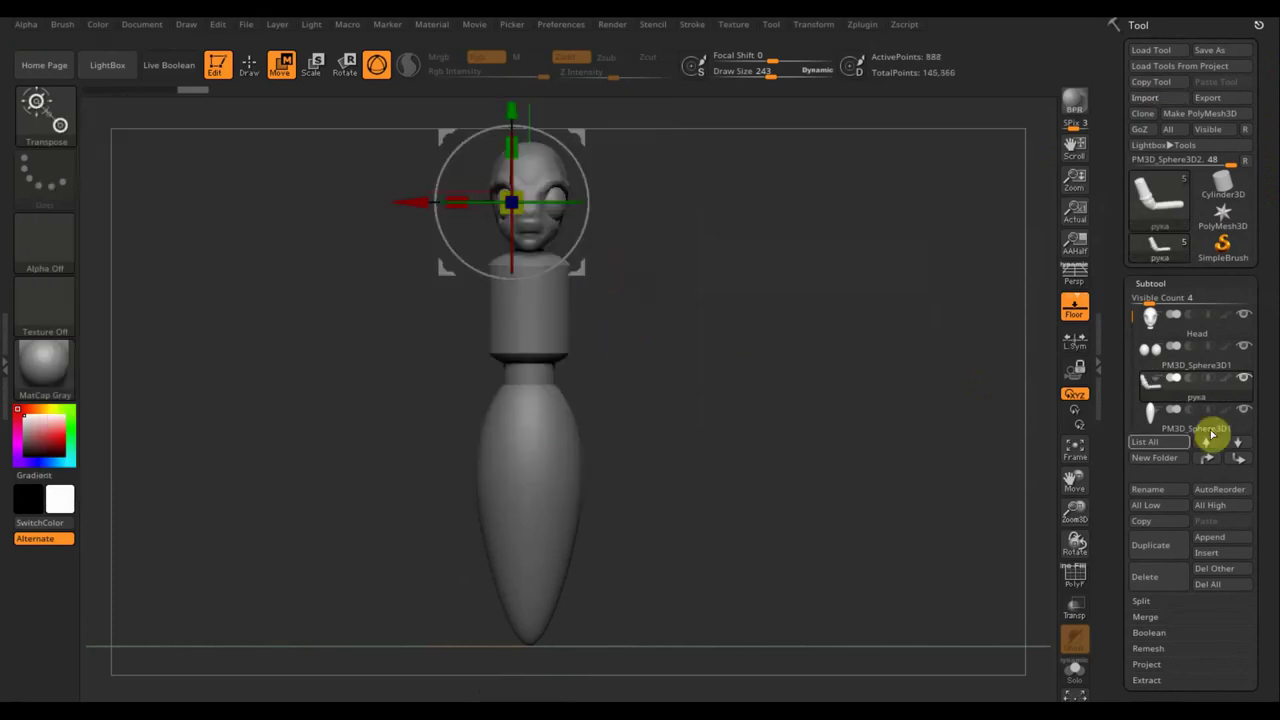
# Enlarge the imported рука arm and move it down and sideways toward the torso.
pyautogui.keyDown('alt'); pyautogui.moveTo(703, 472); pyautogui.dragTo(703, 438); pyautogui.keyUp('alt')
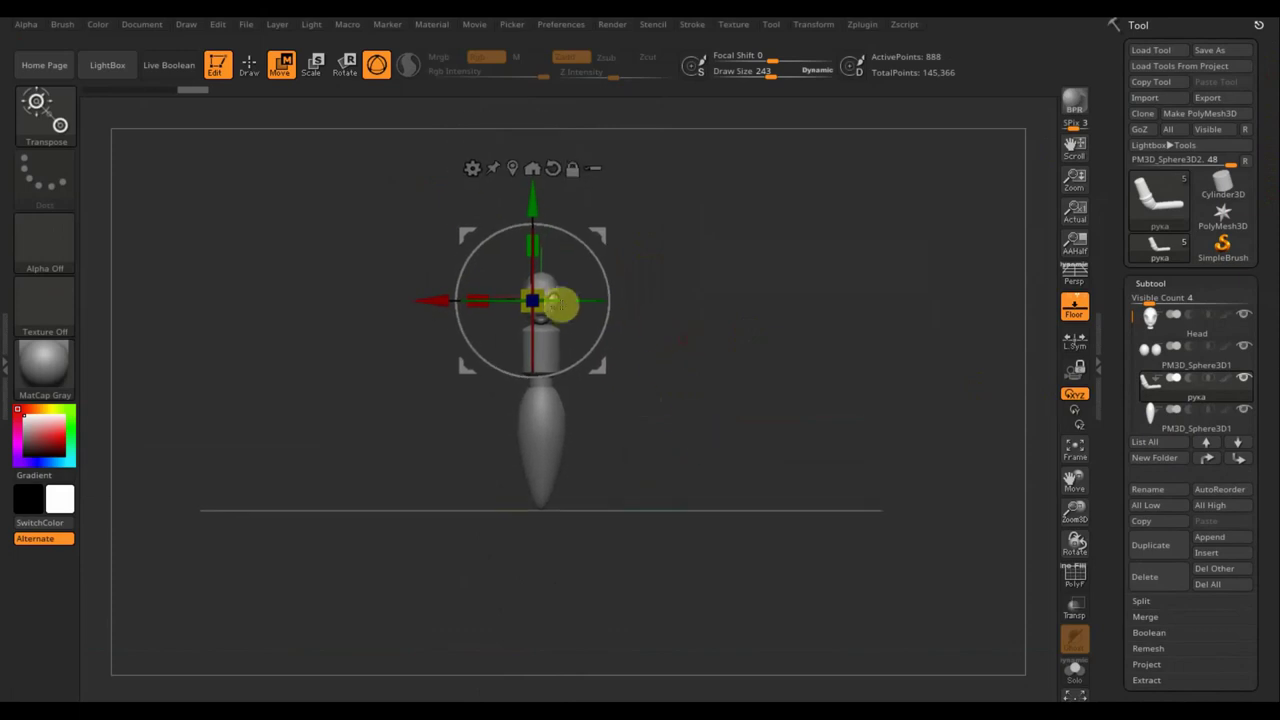
pyautogui.moveTo(535, 304); pyautogui.dragTo(562, 334)
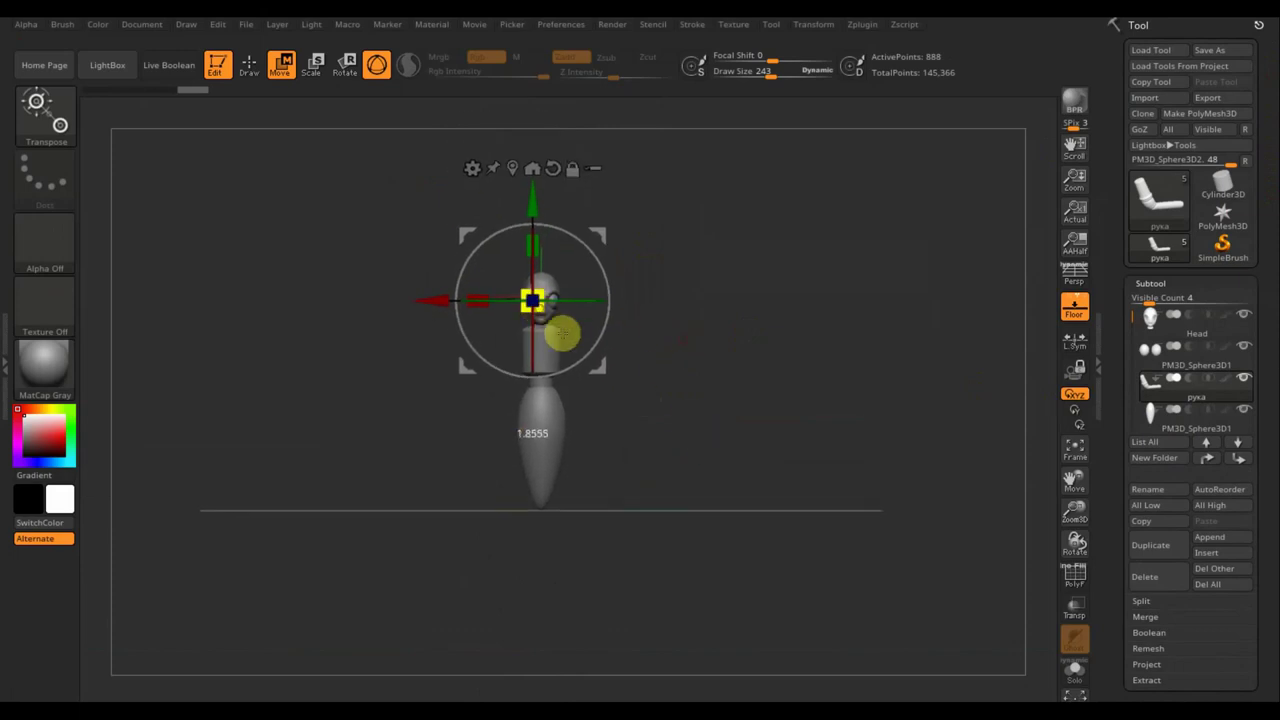
pyautogui.moveTo(615, 385); pyautogui.dragTo(703, 431)
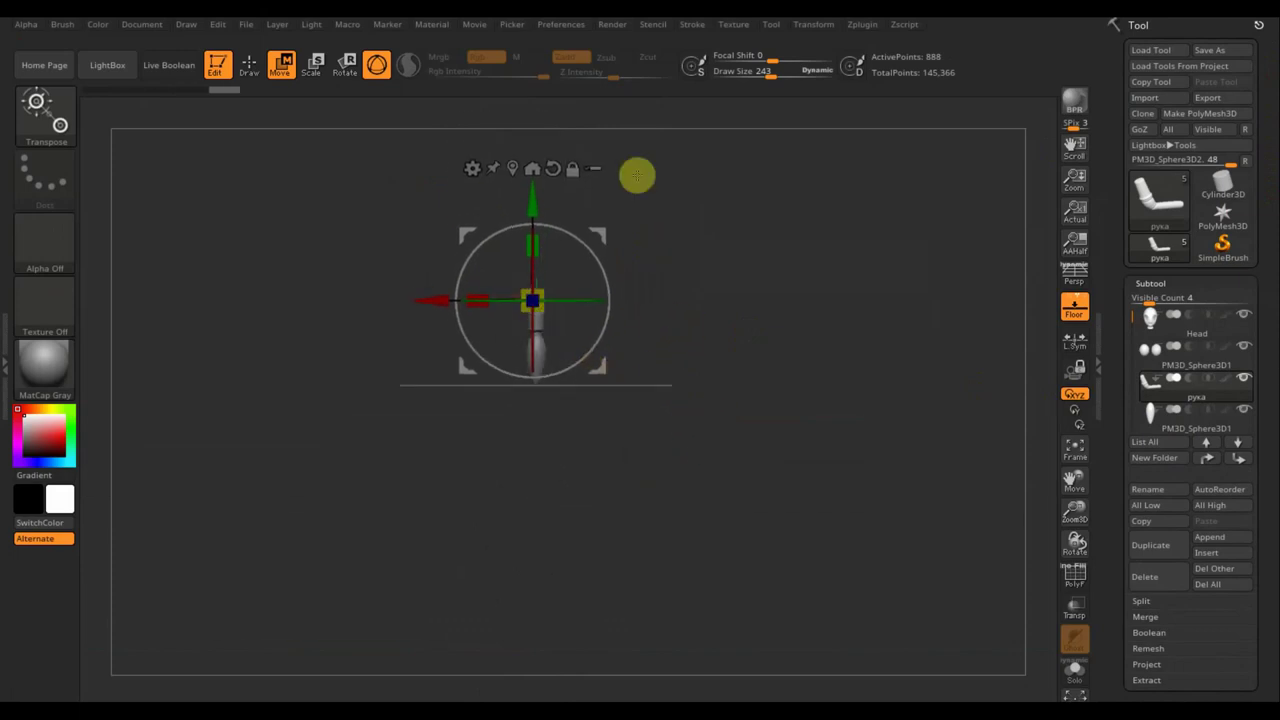
pyautogui.moveTo(634, 171)
pyautogui.keyDown('alt'); pyautogui.mouseDown()
pyautogui.moveTo(691, 354)
pyautogui.moveTo(695, 451)
pyautogui.mouseUp(); pyautogui.keyUp('alt')
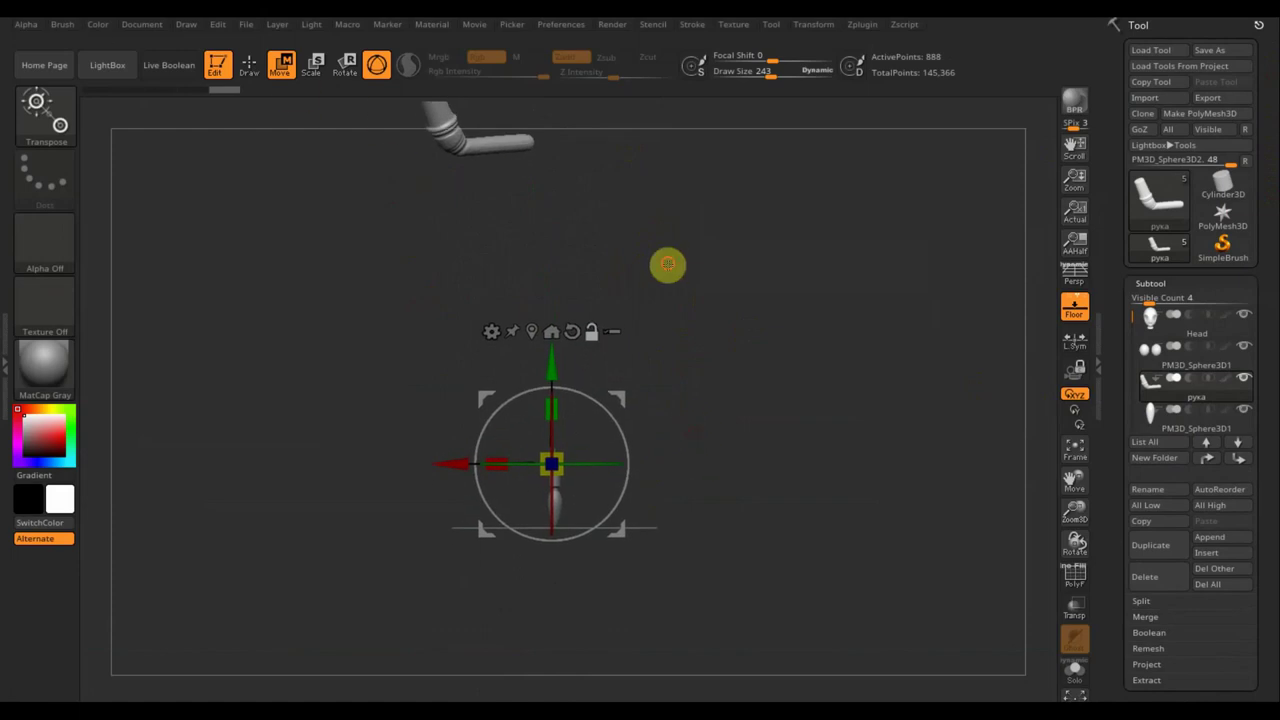
pyautogui.keyDown('alt'); pyautogui.moveTo(668, 264); pyautogui.dragTo(628, 294); pyautogui.keyUp('alt')
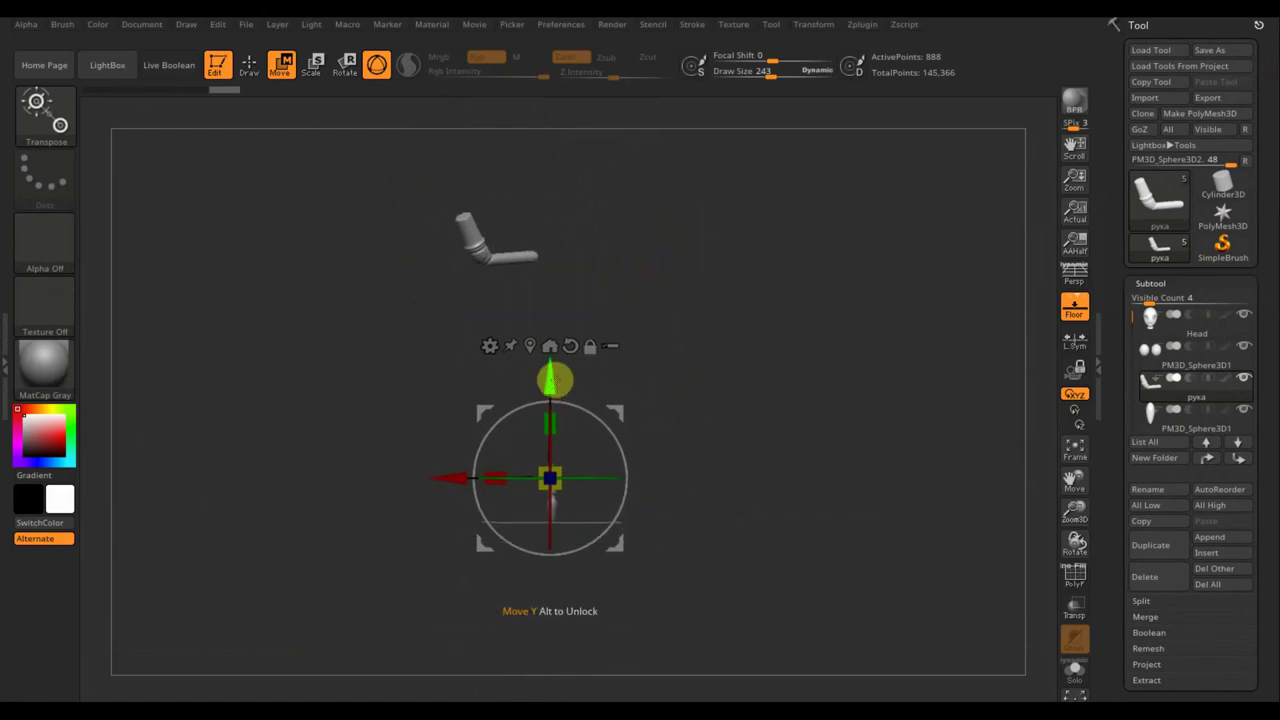
pyautogui.moveTo(555, 379)
pyautogui.mouseDown()
pyautogui.moveTo(563, 551)
pyautogui.moveTo(594, 577)
pyautogui.moveTo(669, 387)
pyautogui.moveTo(684, 240)
pyautogui.mouseUp()
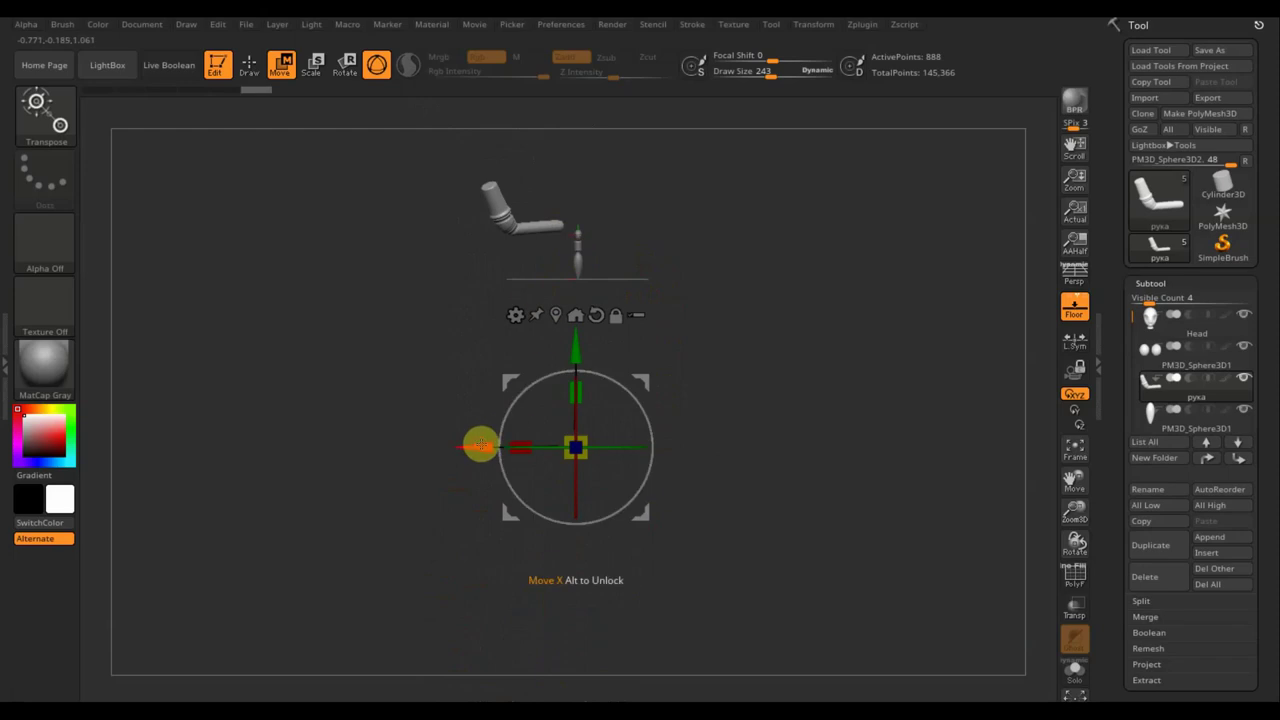
pyautogui.moveTo(480, 444)
pyautogui.mouseDown()
pyautogui.moveTo(520, 451)
pyautogui.moveTo(493, 464)
pyautogui.mouseUp()
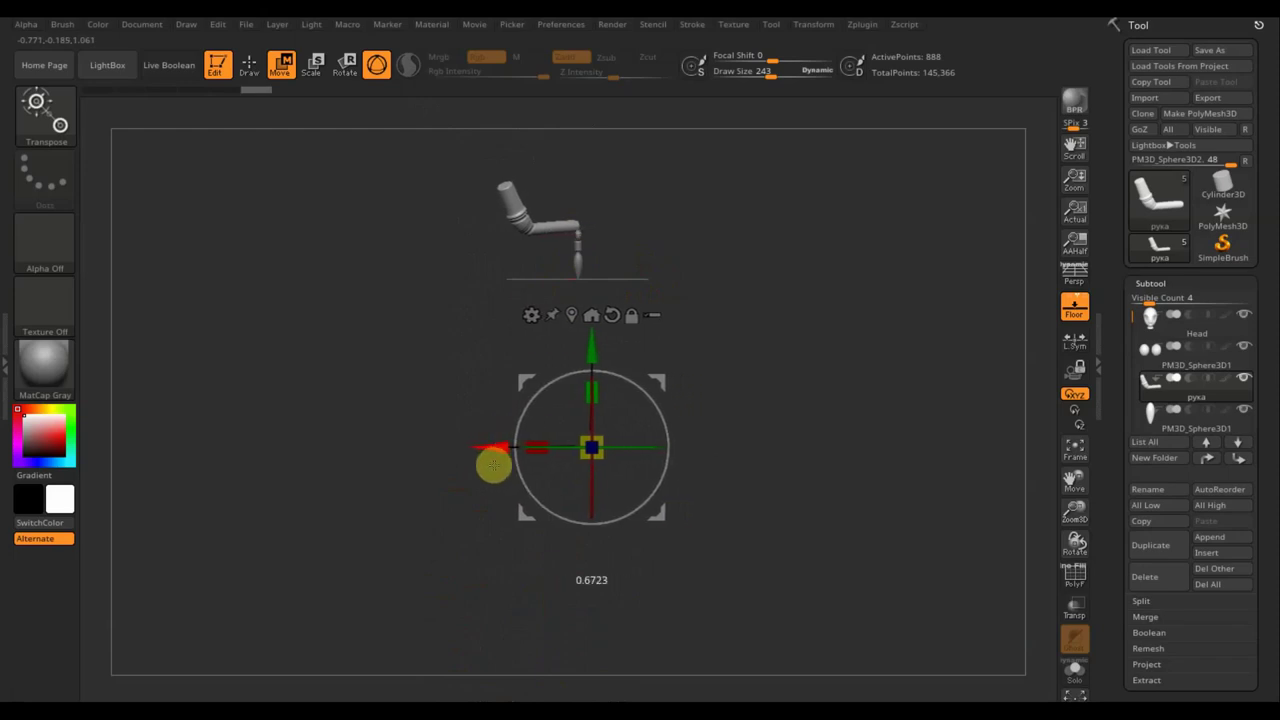
# Shrink and rotate the arm to line up with the torso, settling it at shoulder height.
pyautogui.moveTo(594, 451); pyautogui.dragTo(593, 452)
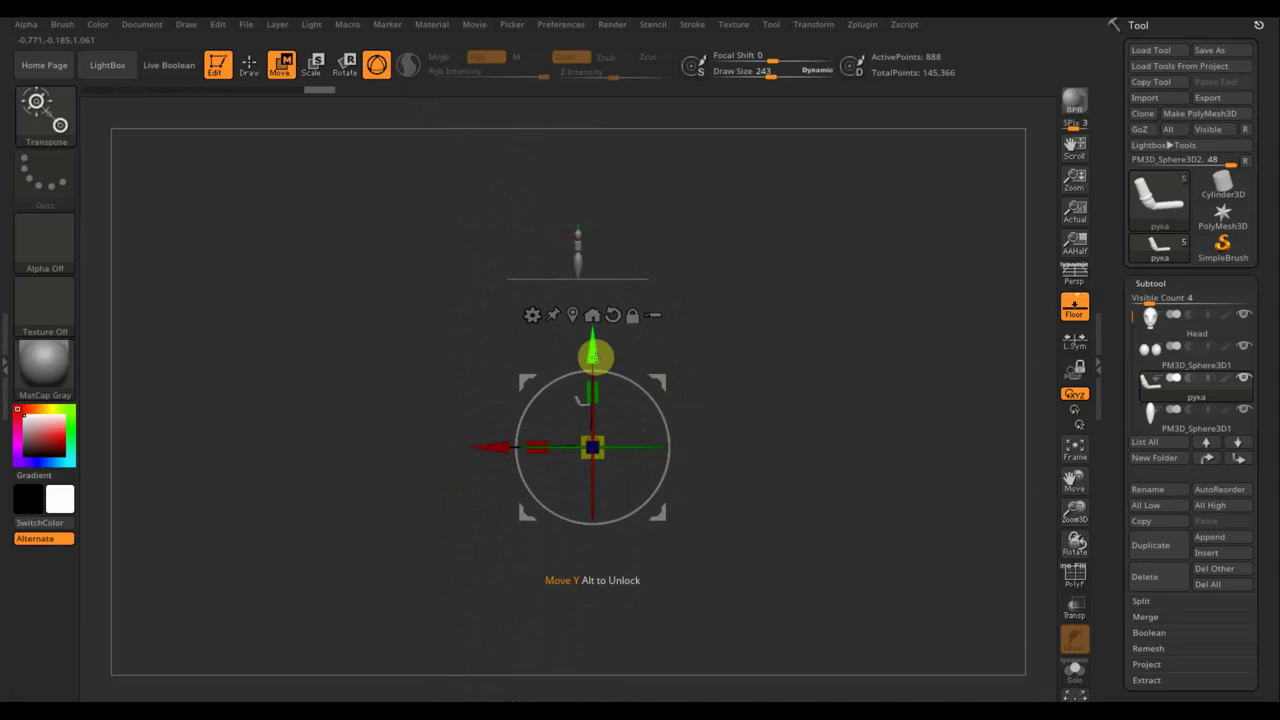
pyautogui.moveTo(594, 354); pyautogui.dragTo(549, 203)
pyautogui.moveTo(522, 262)
pyautogui.mouseDown()
pyautogui.moveTo(480, 294)
pyautogui.moveTo(560, 186)
pyautogui.mouseUp()
pyautogui.moveTo(720, 250)
pyautogui.mouseDown()
pyautogui.moveTo(820, 606)
pyautogui.moveTo(789, 363)
pyautogui.mouseUp()
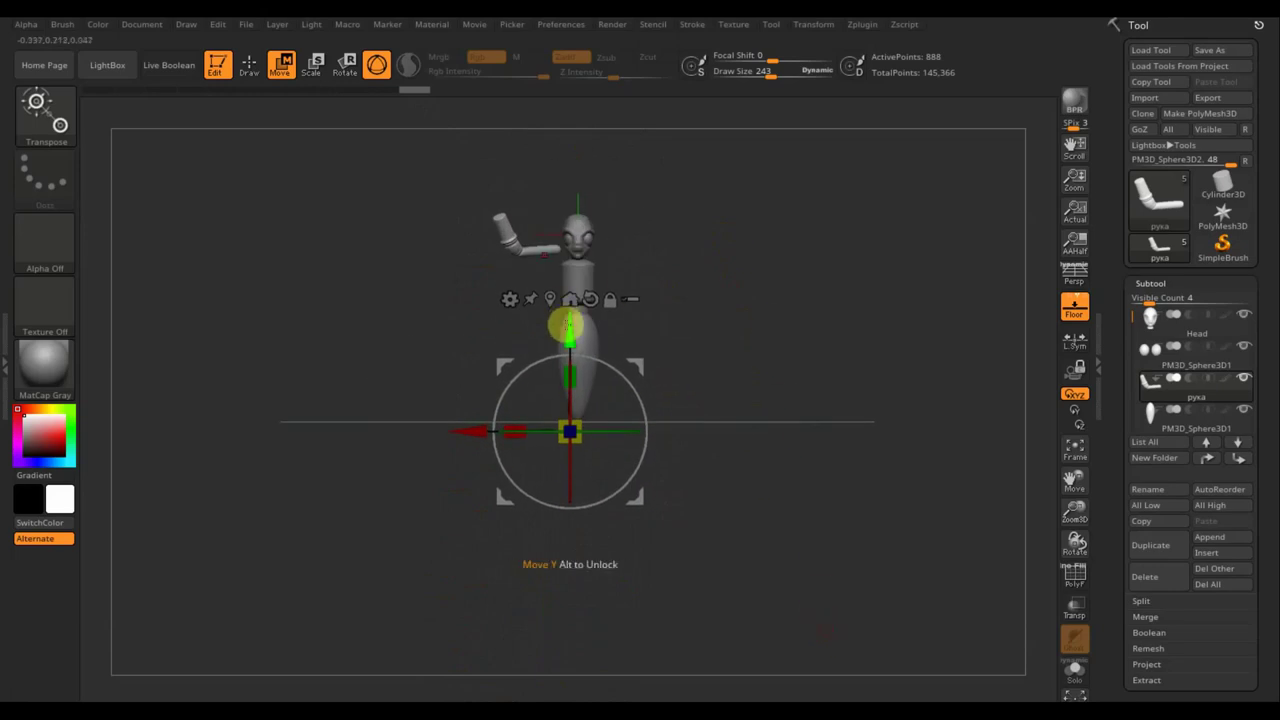
pyautogui.moveTo(568, 325); pyautogui.dragTo(572, 348)
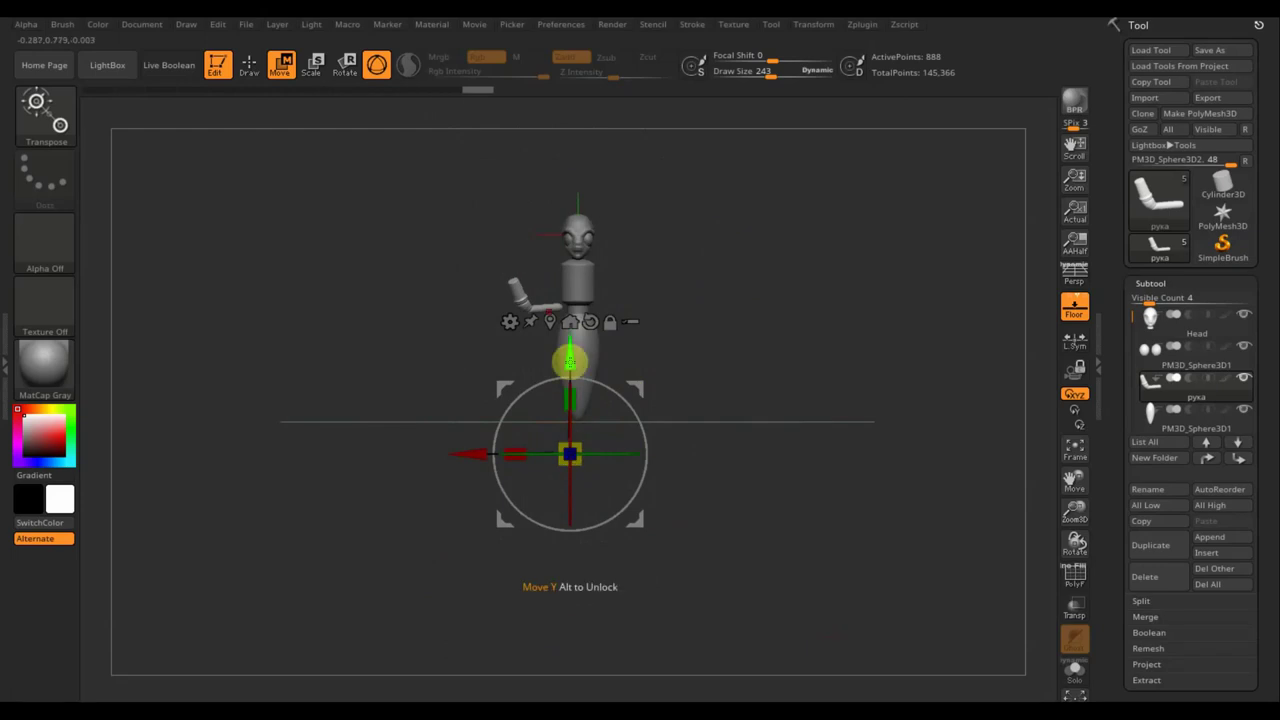
pyautogui.moveTo(571, 357); pyautogui.dragTo(566, 325)
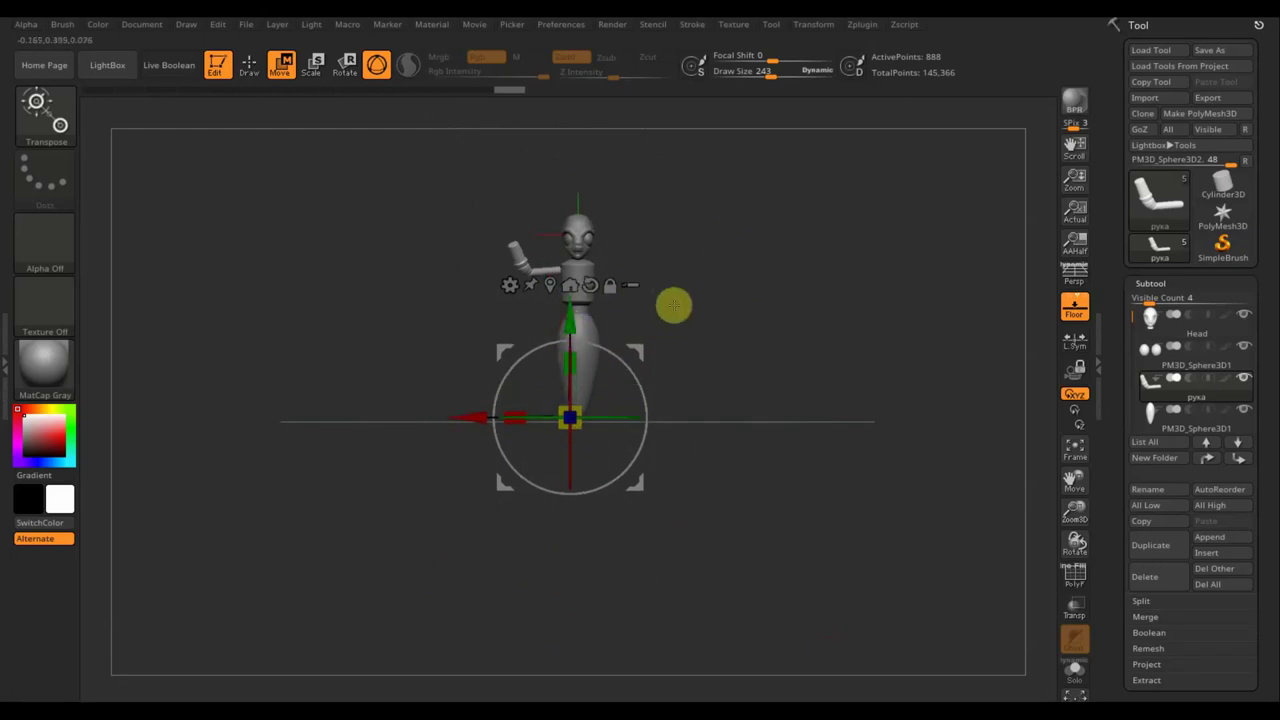
pyautogui.moveTo(674, 303)
pyautogui.keyDown('alt'); pyautogui.mouseDown()
pyautogui.moveTo(693, 388)
pyautogui.moveTo(700, 352)
pyautogui.mouseUp(); pyautogui.keyUp('alt')
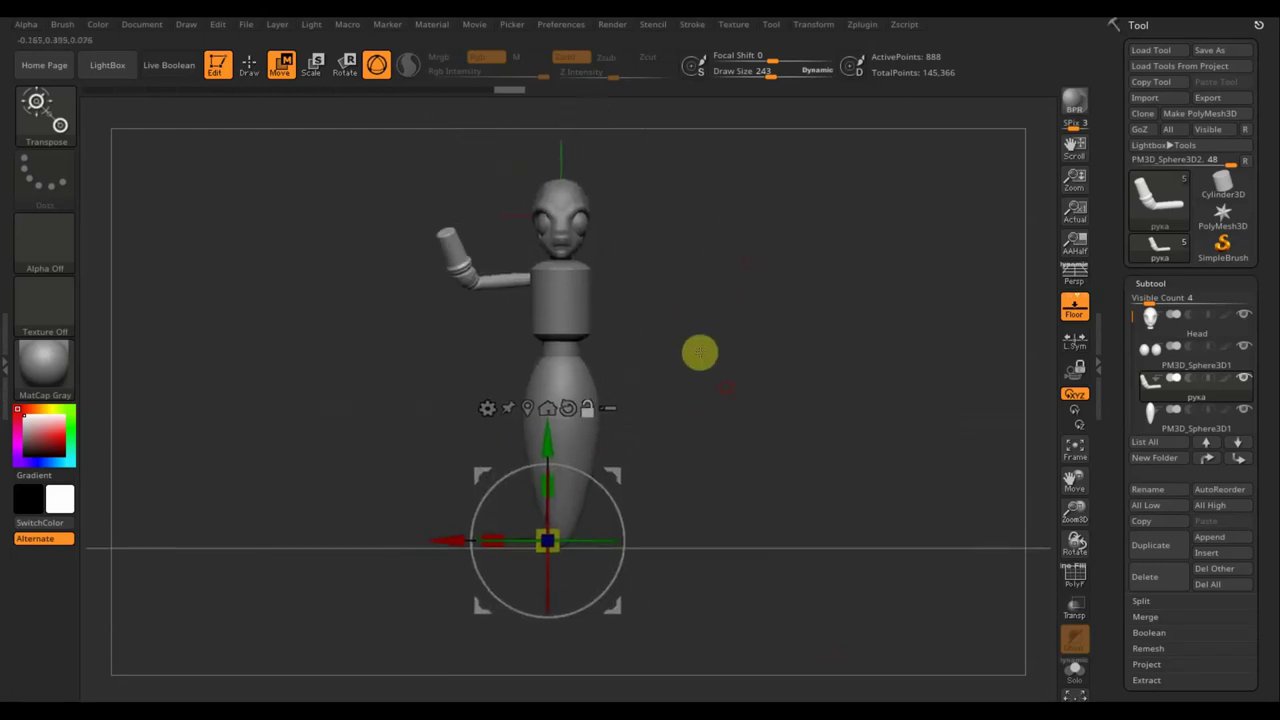
# Set the brush size to 58 and mask the raised forearm of the arm.
pyautogui.click(250, 64)
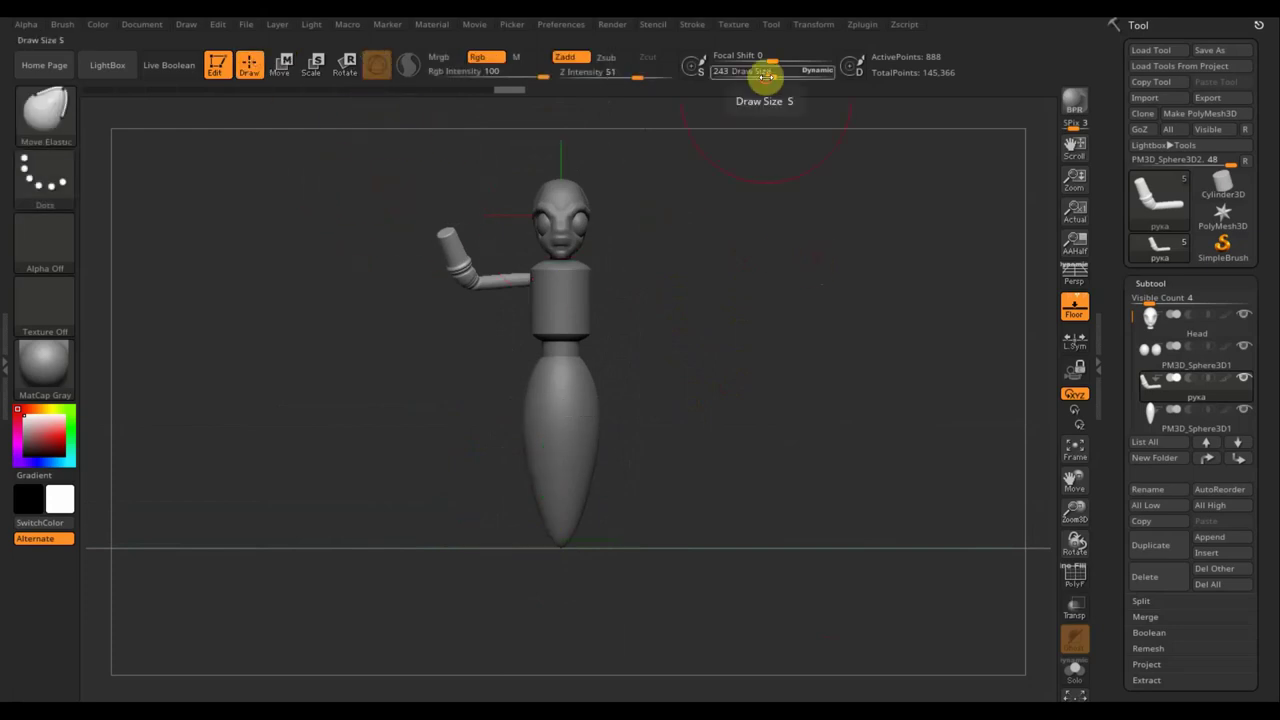
pyautogui.moveTo(765, 77); pyautogui.dragTo(743, 77)
pyautogui.press('ctrl')
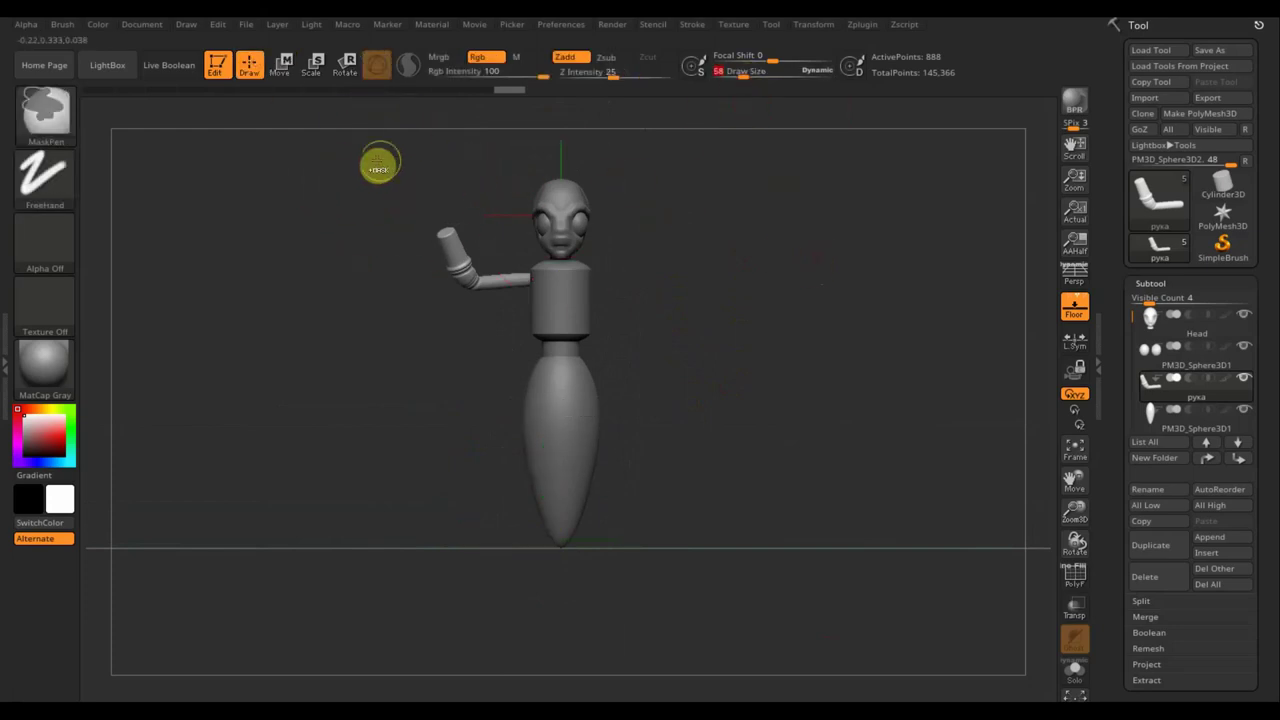
pyautogui.keyDown('ctrl'); pyautogui.moveTo(379, 163); pyautogui.dragTo(476, 325); pyautogui.keyUp('ctrl')
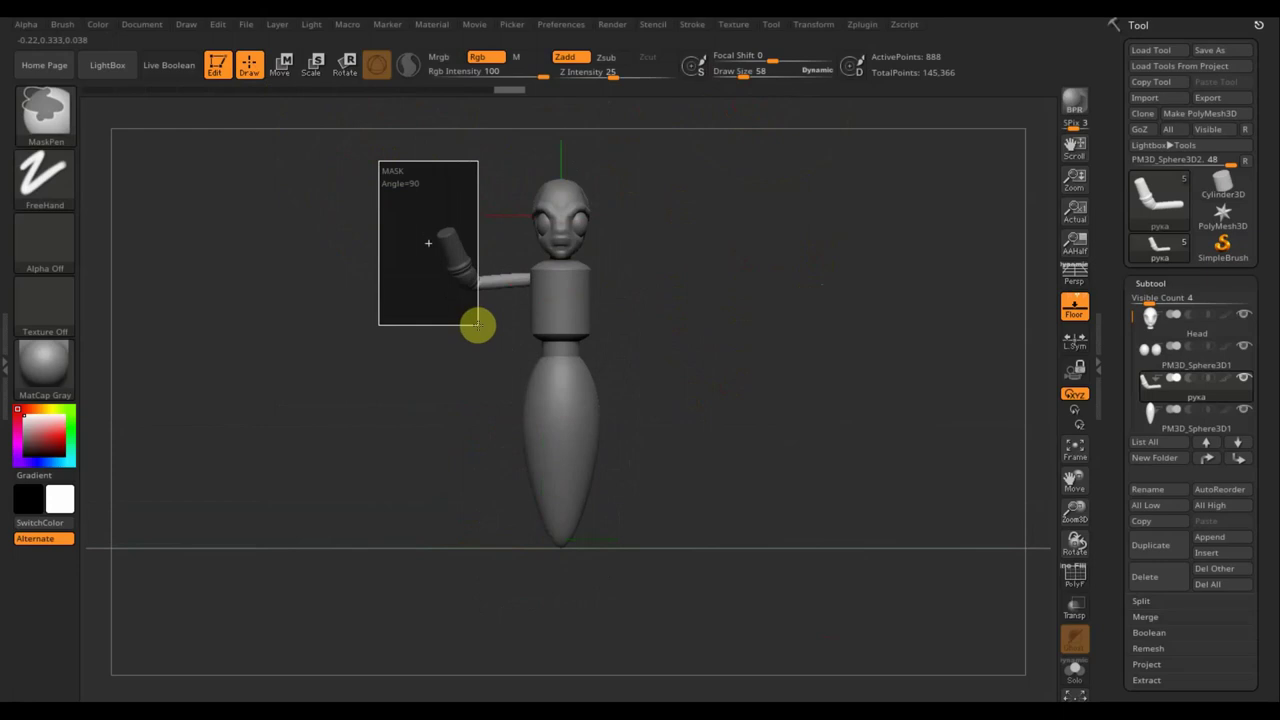
pyautogui.keyDown('ctrl'); pyautogui.moveTo(478, 325); pyautogui.dragTo(478, 325); pyautogui.keyUp('ctrl')
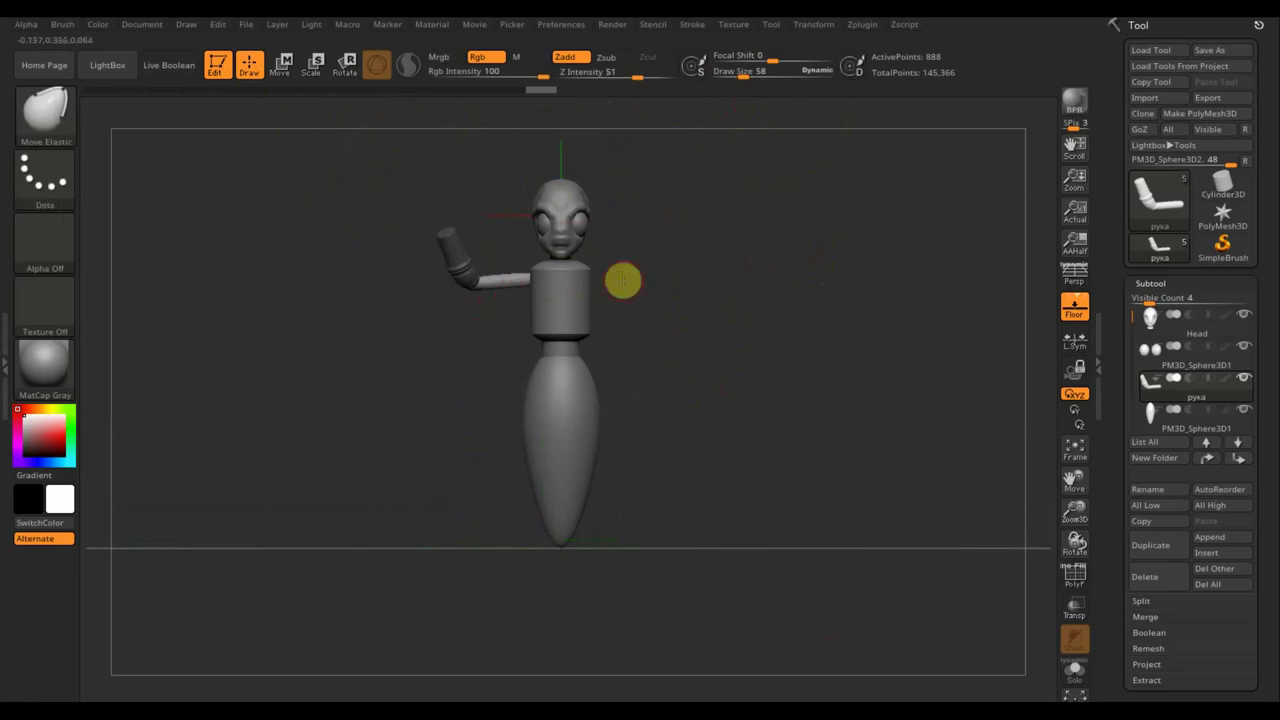
pyautogui.press('ctrl')
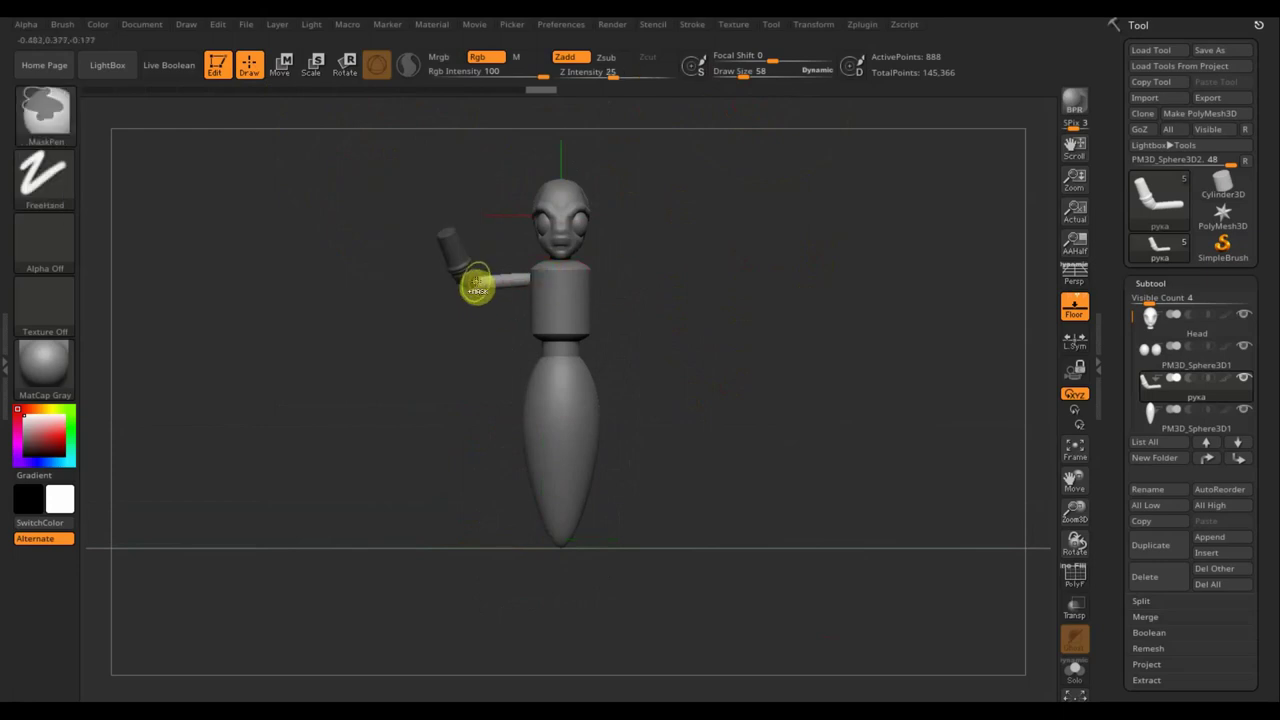
pyautogui.moveTo(660, 291)
pyautogui.keyDown('ctrl'); pyautogui.mouseDown(button='right')
pyautogui.moveTo(686, 443)
pyautogui.moveTo(510, 331)
pyautogui.mouseUp(button='right'); pyautogui.keyUp('ctrl')
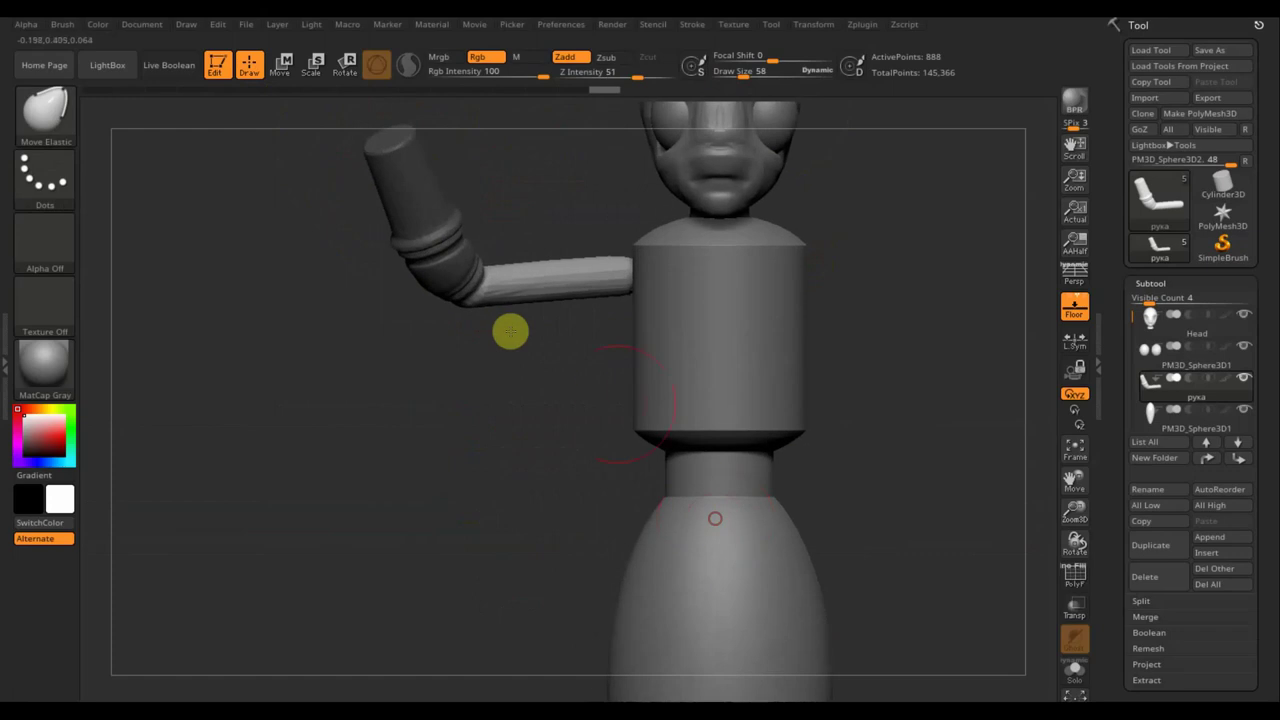
# Clear the mask from the arm and set up Move mode with the classic transpose line.
pyautogui.press('ctrl')
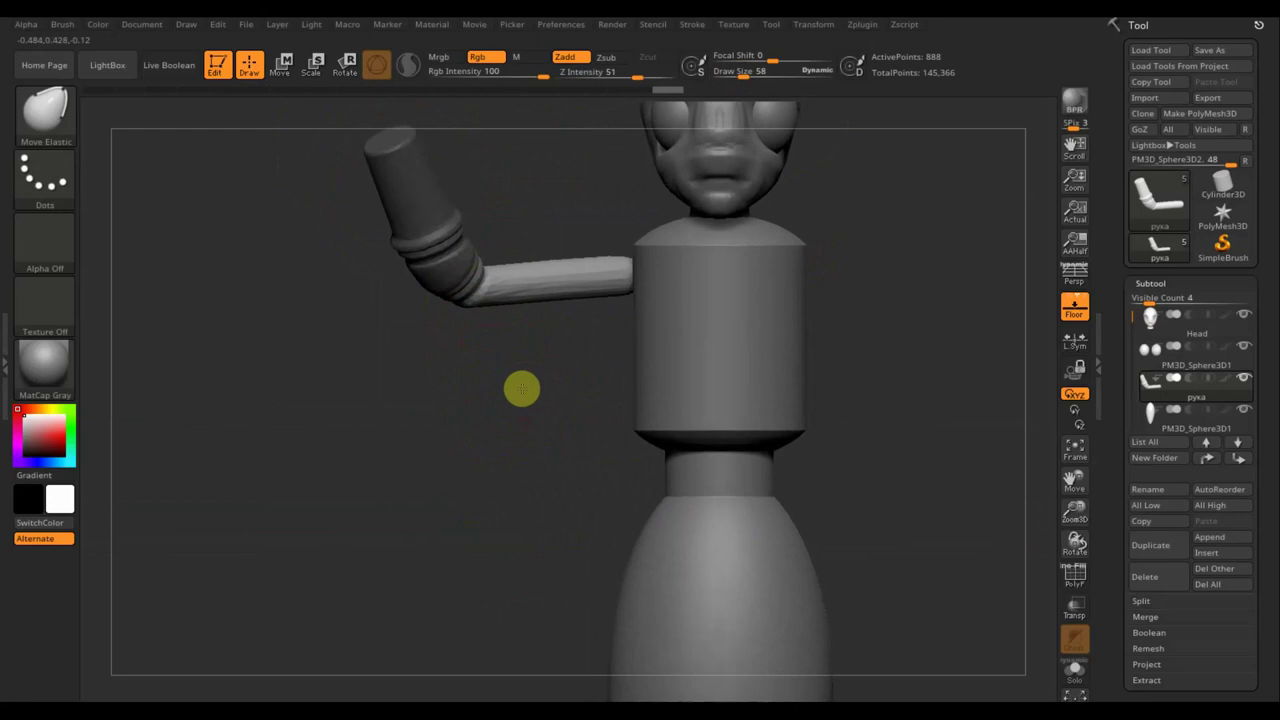
pyautogui.hotkey('ctrl', 'z')
pyautogui.hotkey('ctrl', 'shift', 'z')
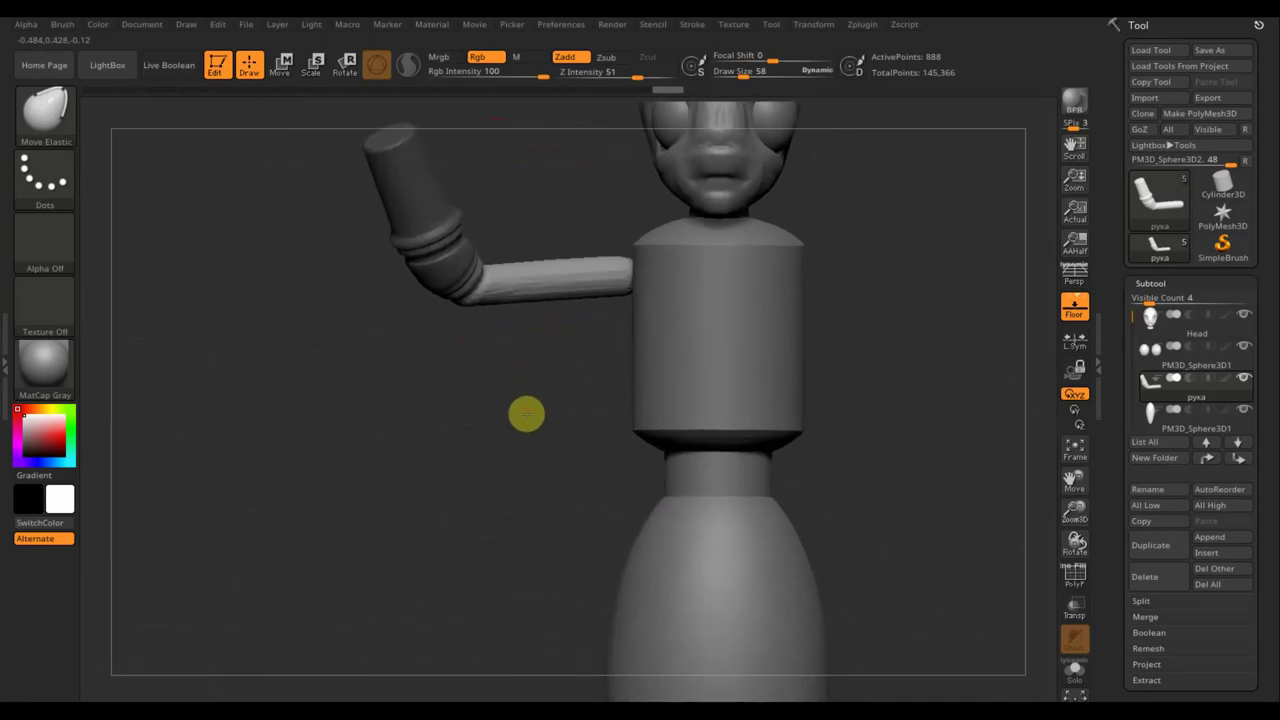
pyautogui.press('f')
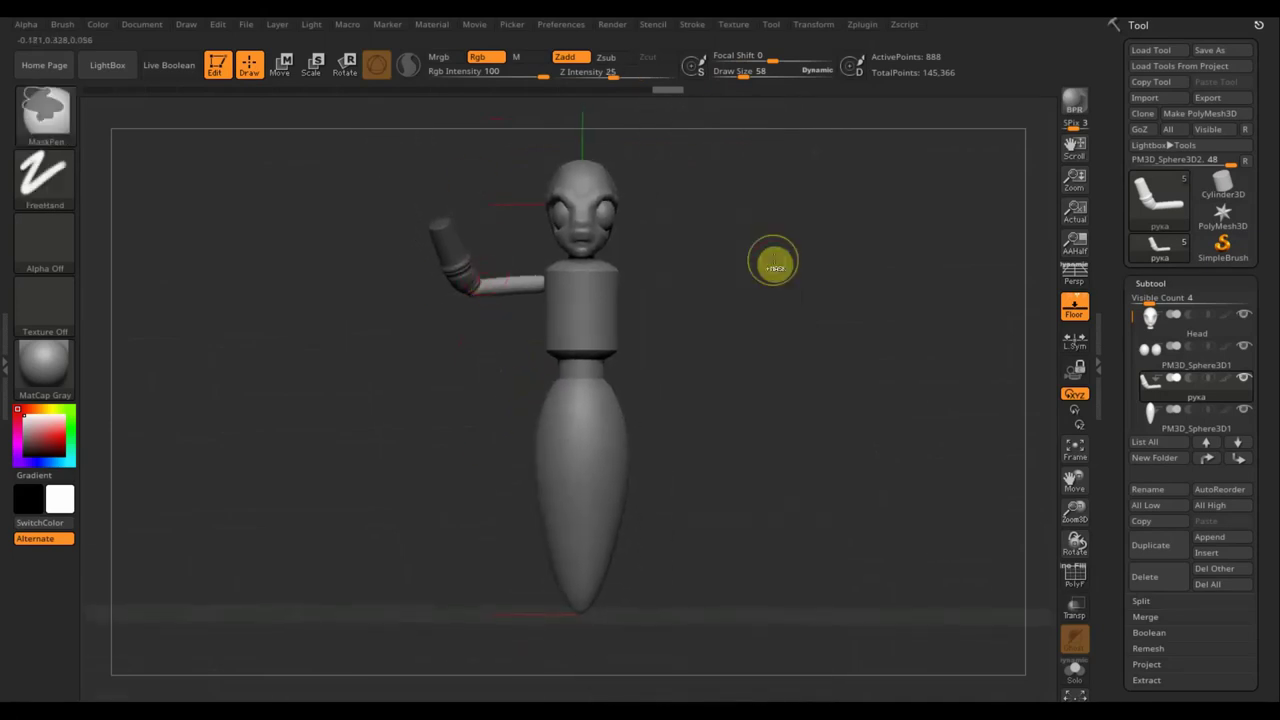
pyautogui.hotkey('ctrl', 'z')
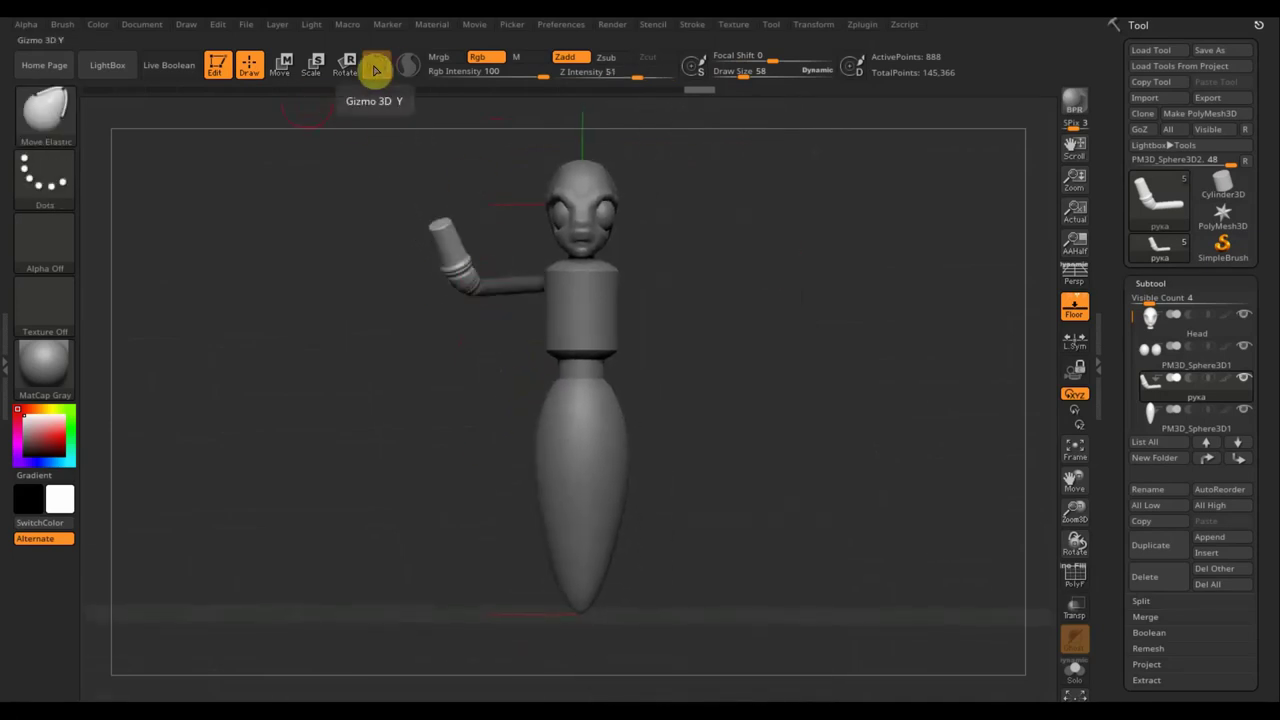
pyautogui.click(281, 66)
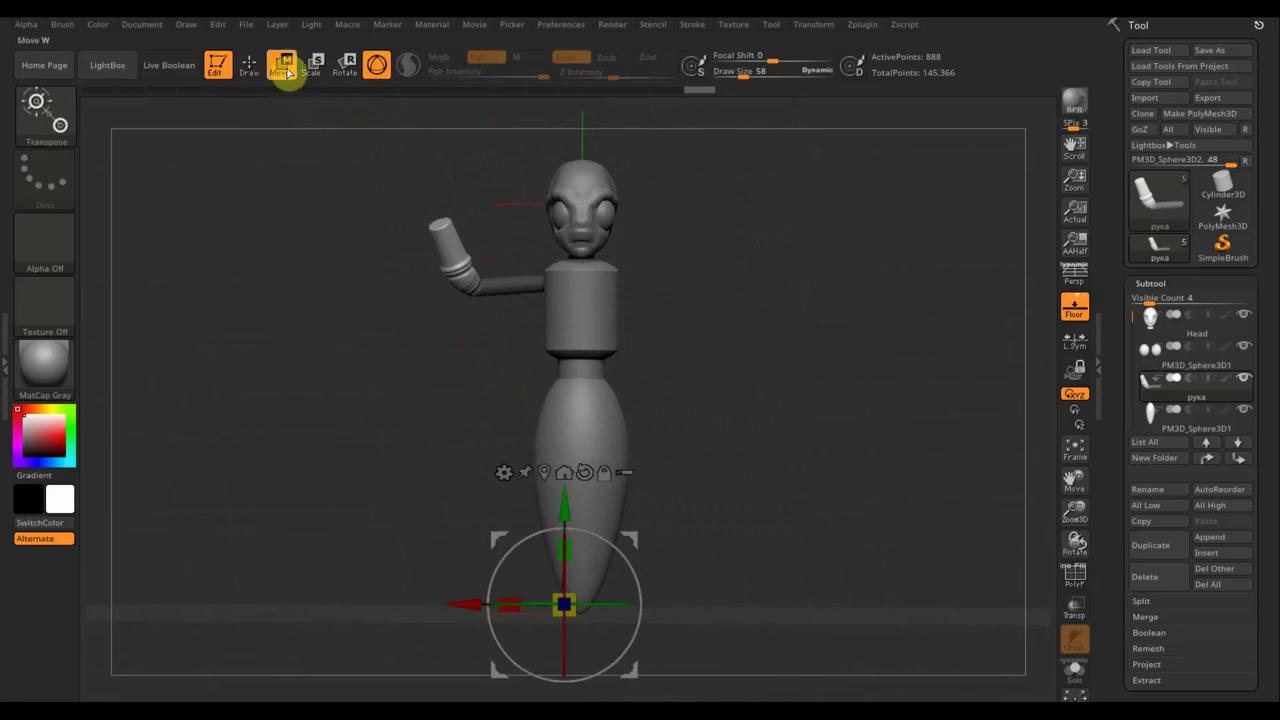
pyautogui.click(376, 66)
# Draw a rotate transpose line along the raised arm and swing the forearm down into line.
pyautogui.click(343, 66)
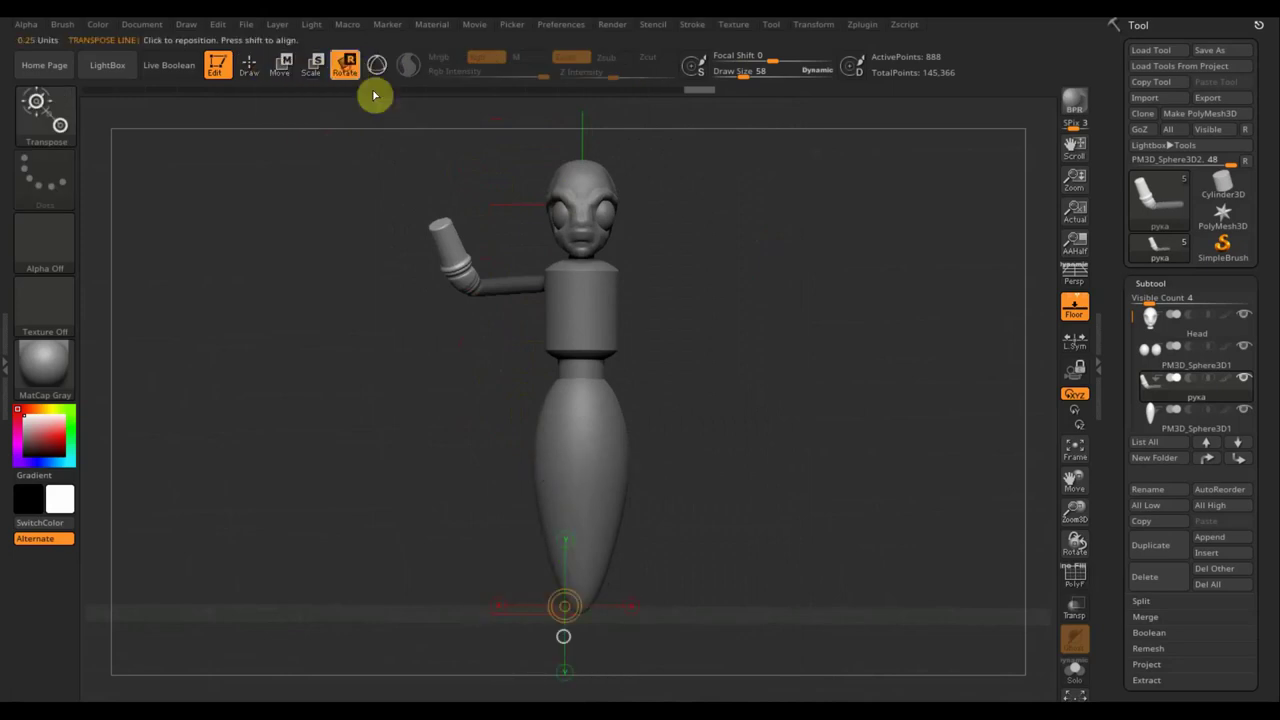
pyautogui.moveTo(465, 271)
pyautogui.mouseDown()
pyautogui.moveTo(409, 143)
pyautogui.moveTo(338, 252)
pyautogui.mouseUp()
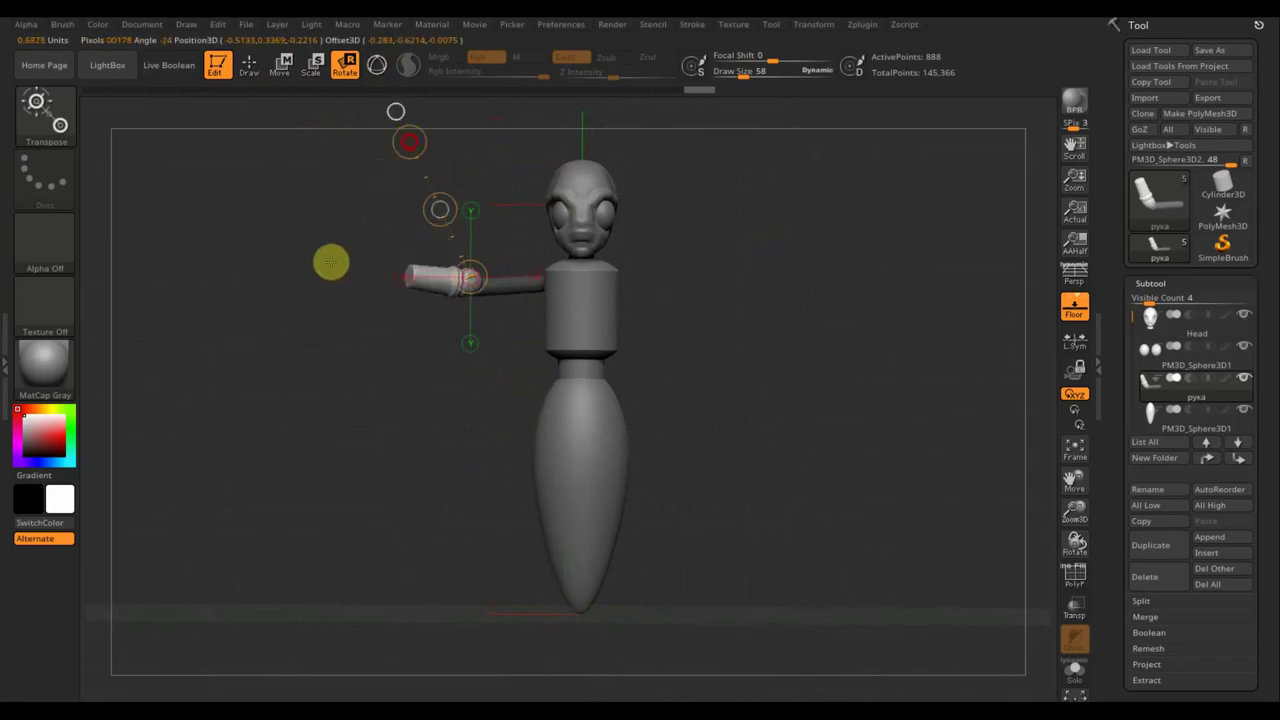
pyautogui.moveTo(789, 266); pyautogui.dragTo(715, 419)
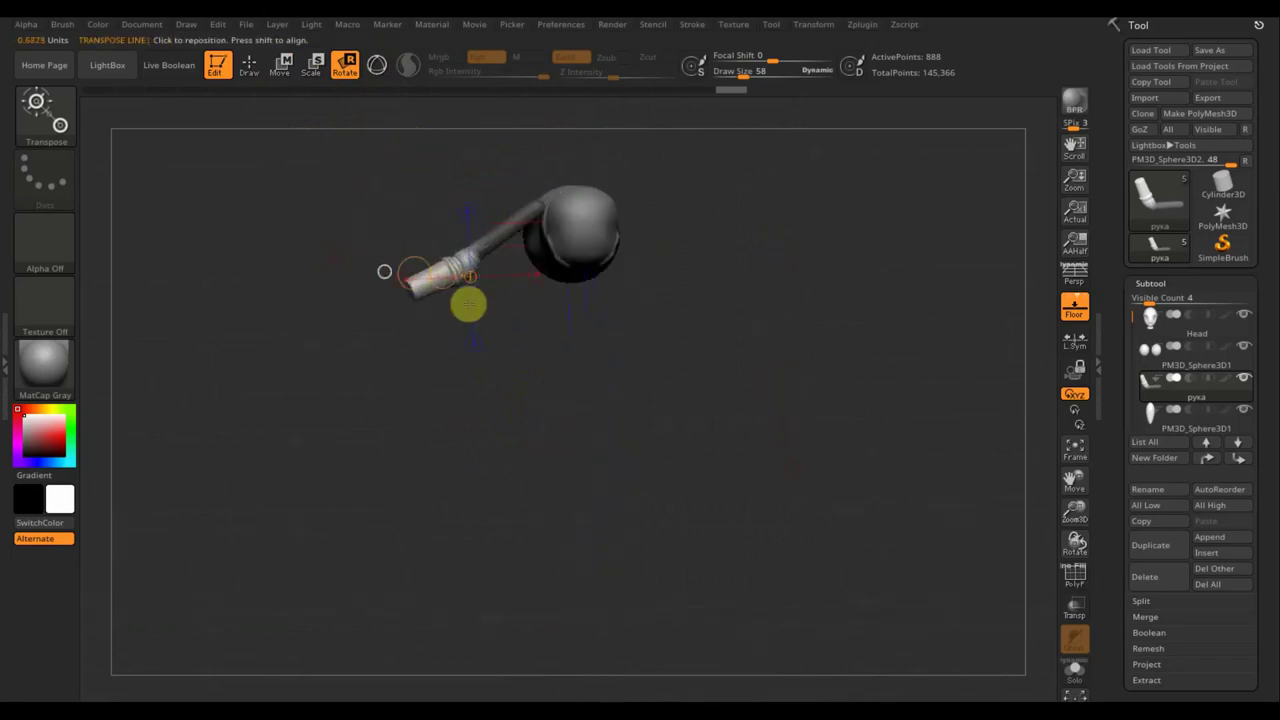
pyautogui.moveTo(415, 273); pyautogui.dragTo(415, 276)
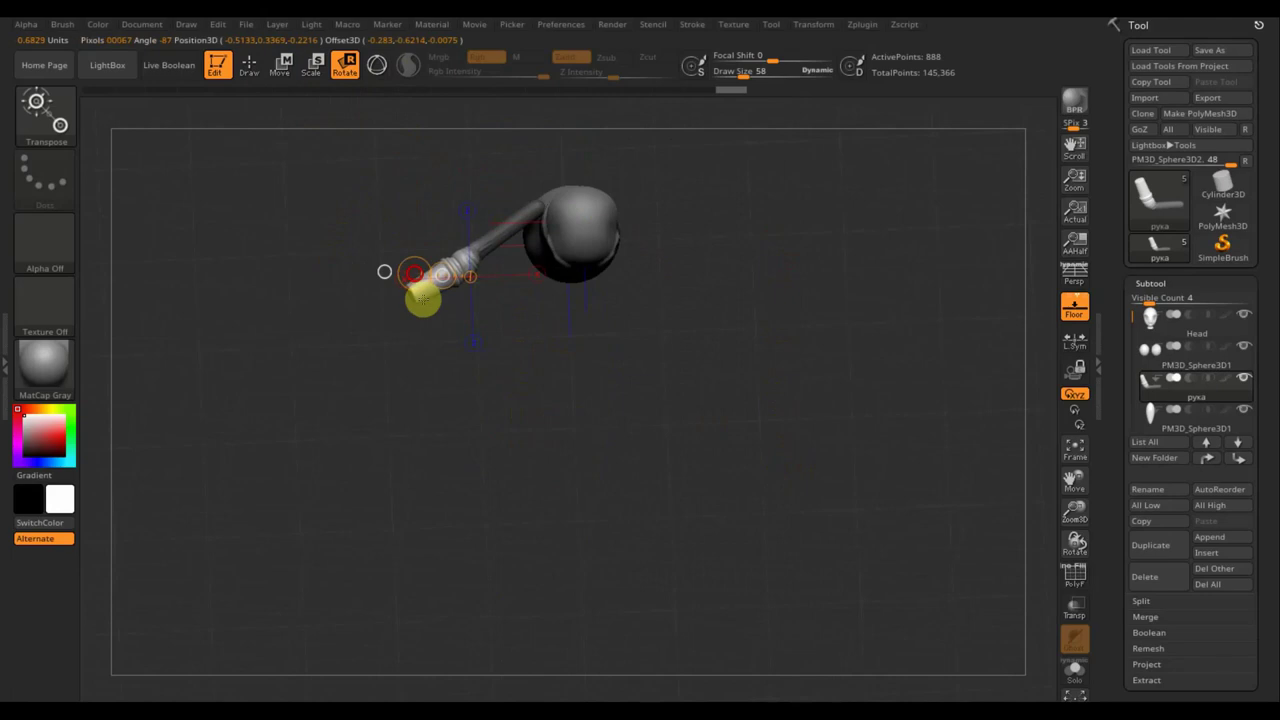
pyautogui.moveTo(657, 357)
pyautogui.mouseDown()
pyautogui.moveTo(632, 180)
pyautogui.moveTo(651, 226)
pyautogui.mouseUp()
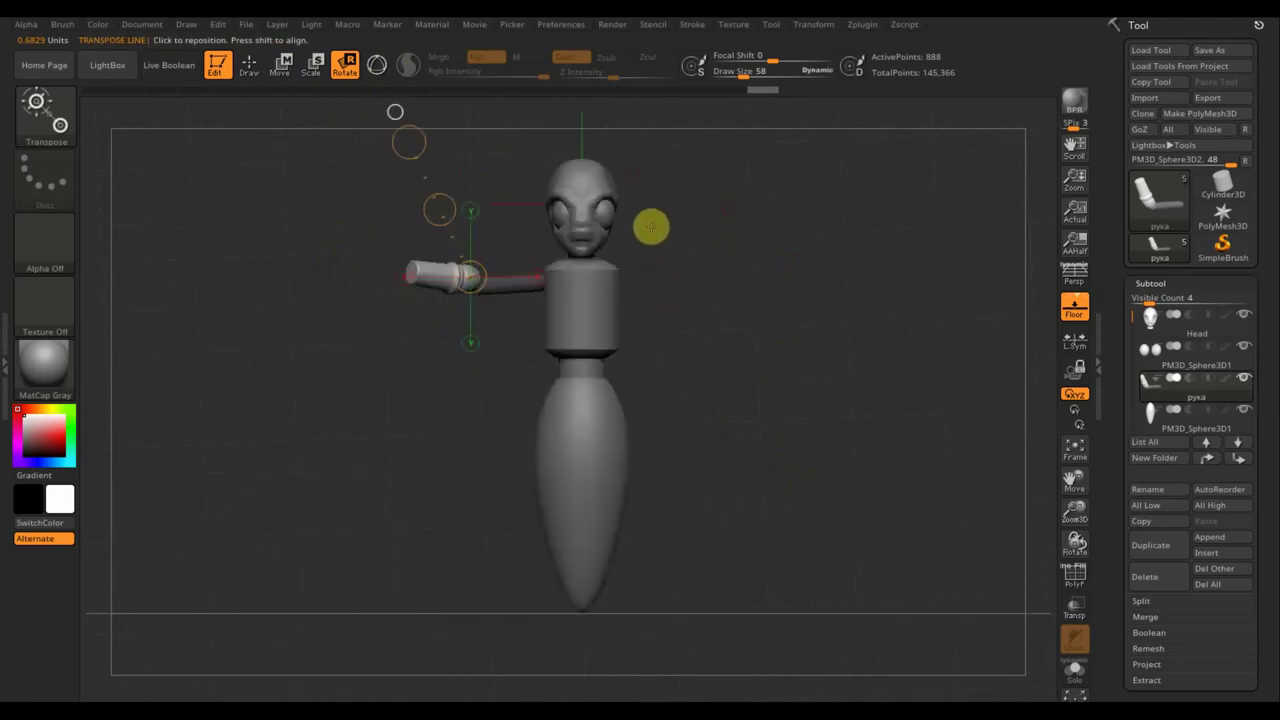
# Nudge the arm slightly to the left and check it from a tilted view.
pyautogui.click(281, 65)
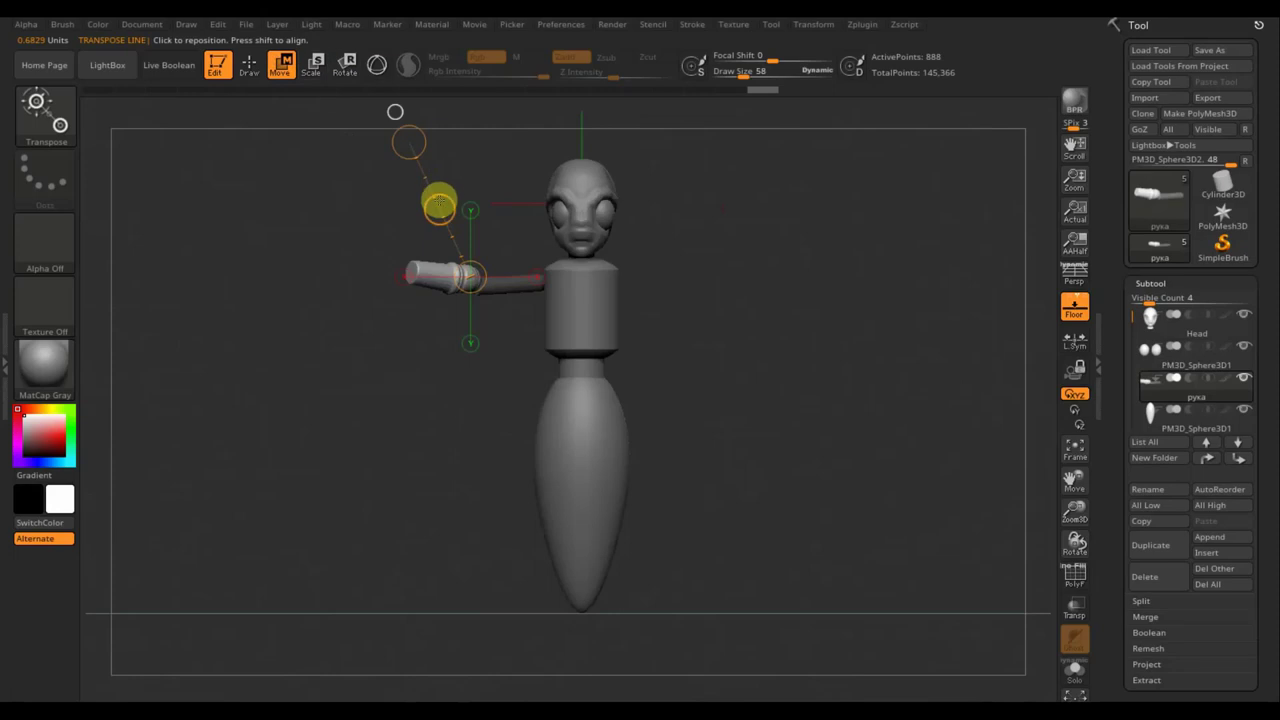
pyautogui.moveTo(437, 208); pyautogui.dragTo(438, 210)
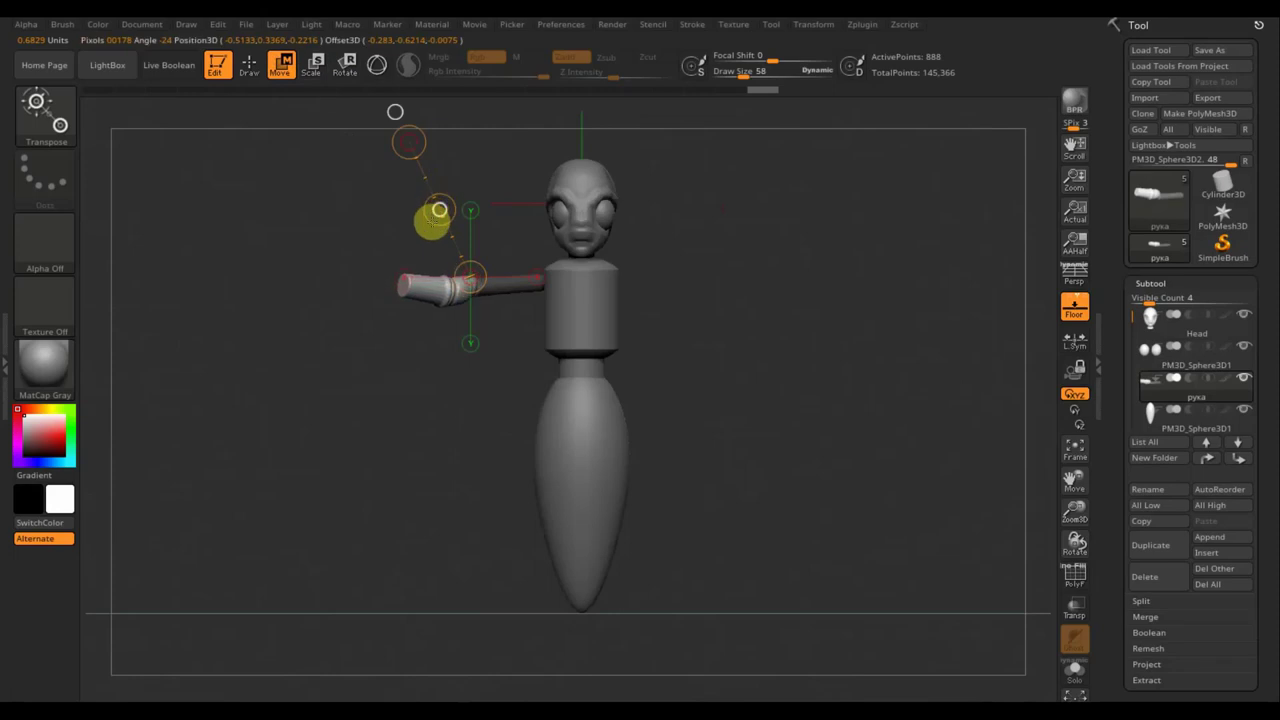
pyautogui.moveTo(694, 263)
pyautogui.mouseDown()
pyautogui.moveTo(669, 334)
pyautogui.moveTo(680, 400)
pyautogui.moveTo(823, 357)
pyautogui.moveTo(849, 312)
pyautogui.mouseUp()
pyautogui.keyDown('shift'); pyautogui.moveTo(788, 340); pyautogui.dragTo(717, 333); pyautogui.keyUp('shift')
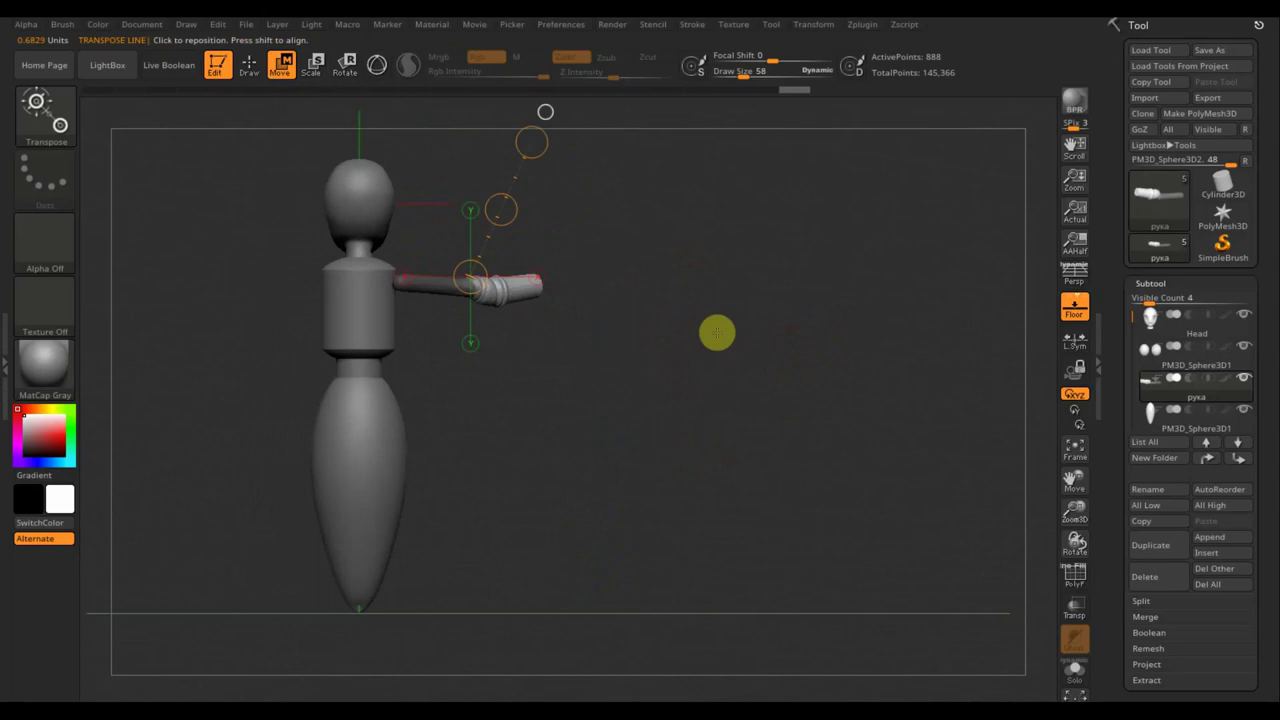
# Rotate the forearm a little further until the arm points straight out, checking from several angles.
pyautogui.click(353, 73)
pyautogui.moveTo(545, 112); pyautogui.dragTo(545, 112)
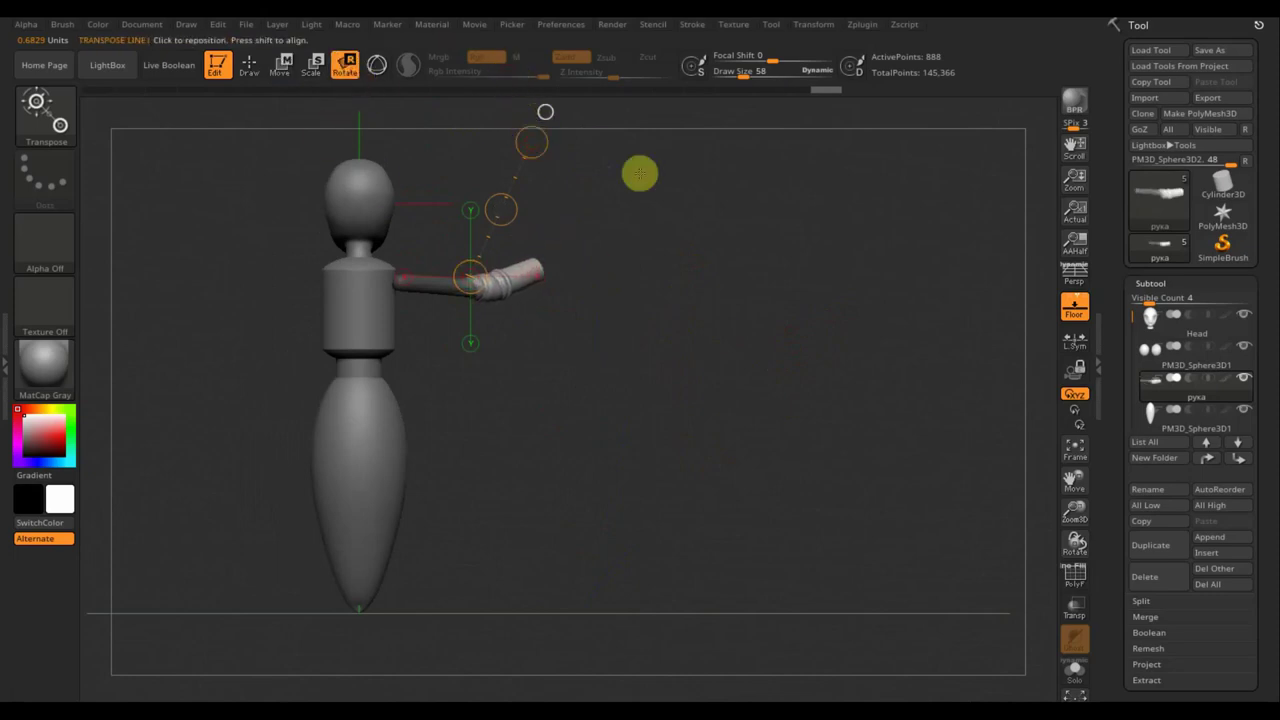
pyautogui.moveTo(640, 174)
pyautogui.mouseDown()
pyautogui.moveTo(625, 209)
pyautogui.moveTo(640, 177)
pyautogui.mouseUp()
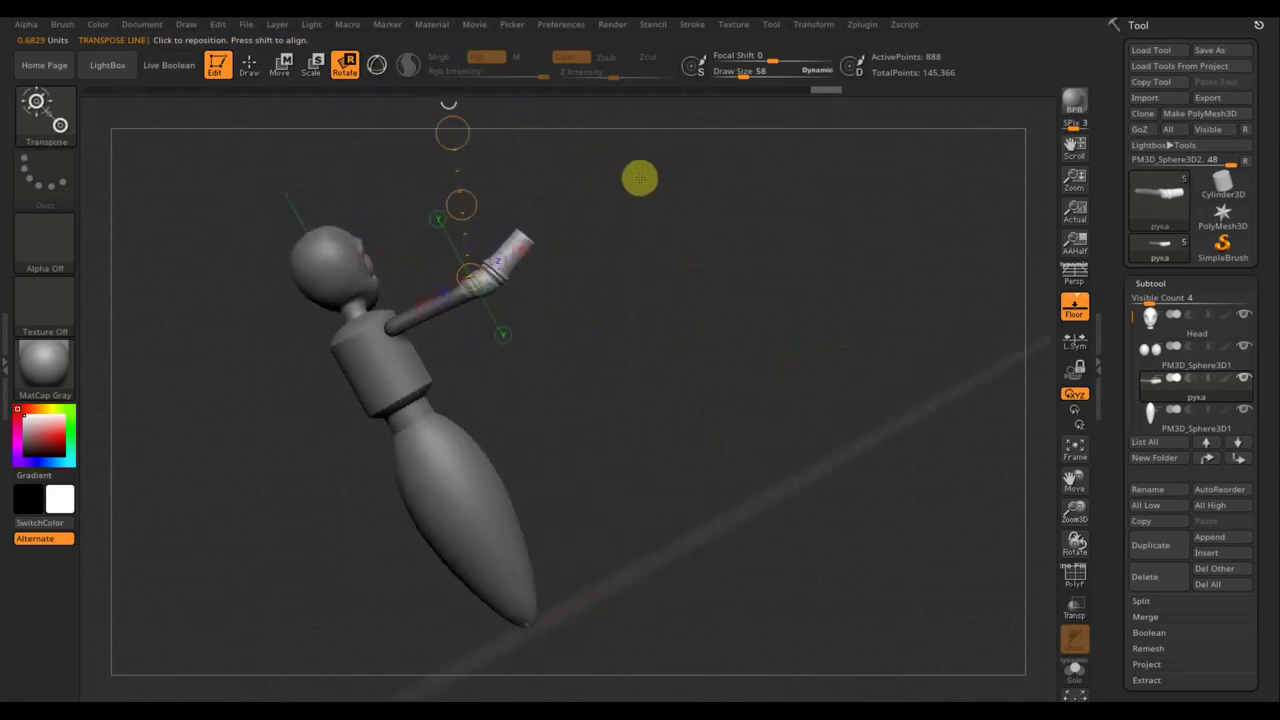
pyautogui.moveTo(460, 134); pyautogui.dragTo(459, 133)
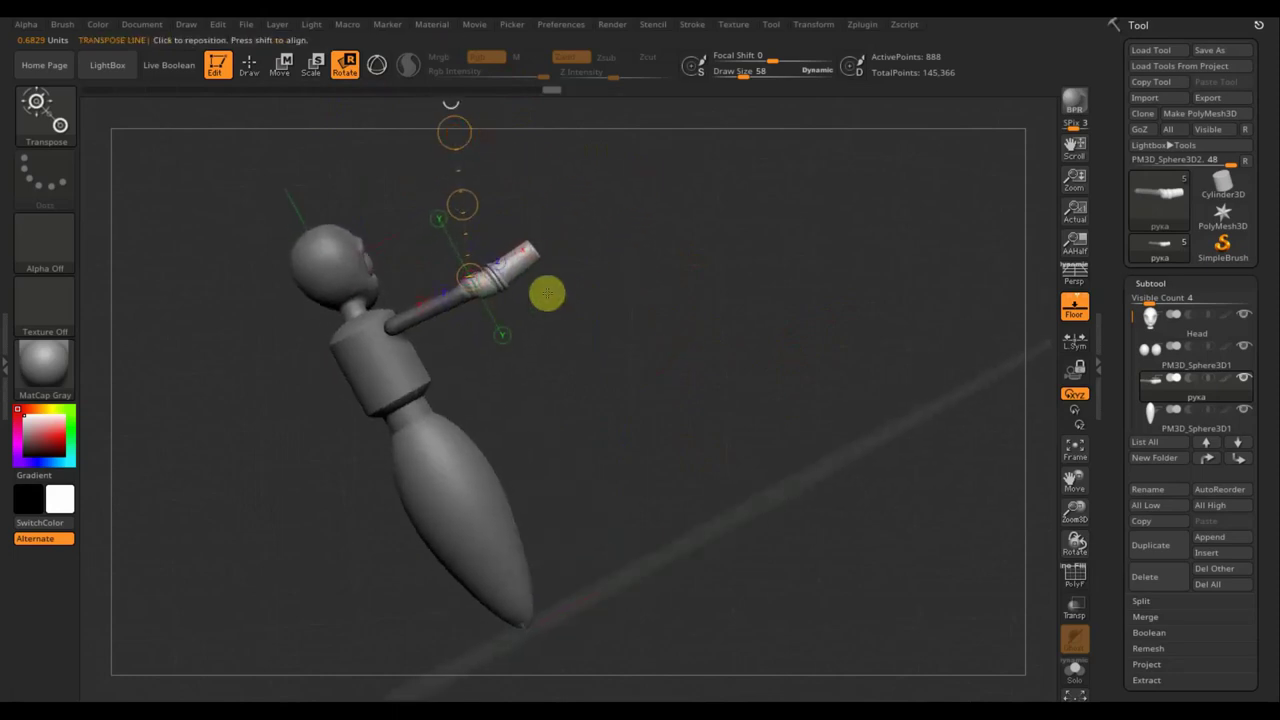
pyautogui.moveTo(547, 293)
pyautogui.mouseDown()
pyautogui.moveTo(594, 331)
pyautogui.moveTo(440, 397)
pyautogui.moveTo(485, 385)
pyautogui.mouseUp()
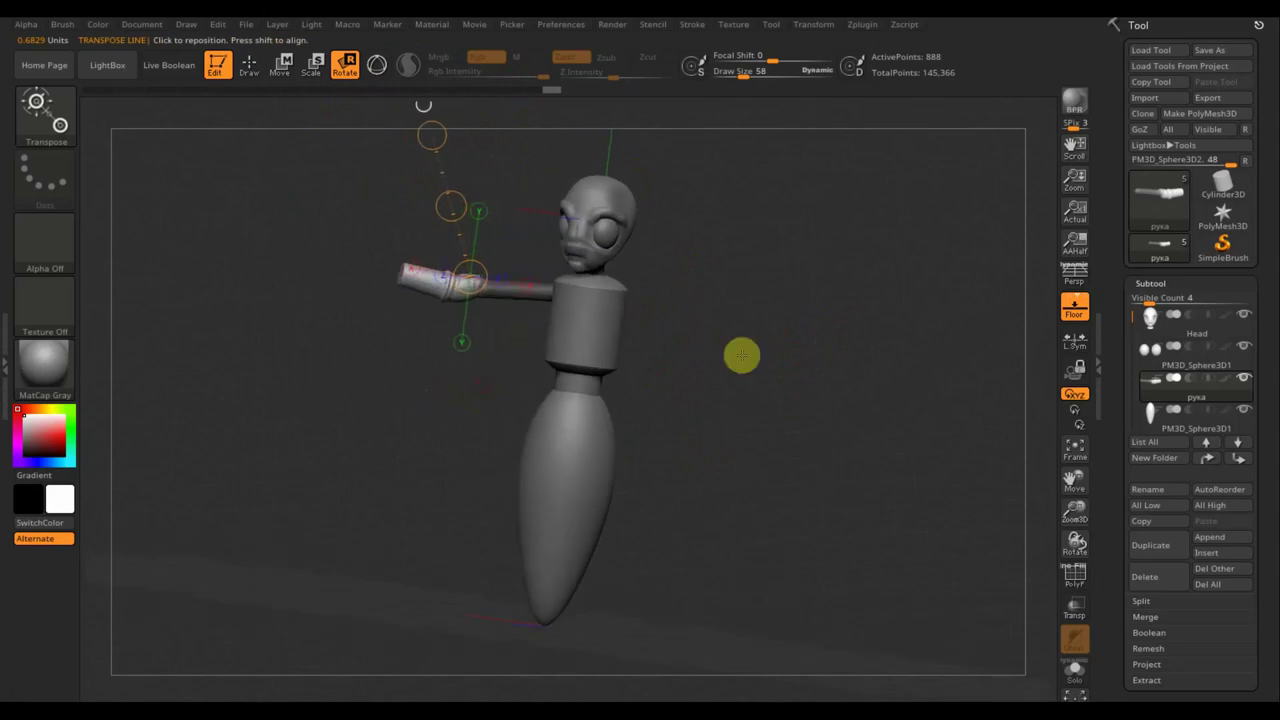
pyautogui.moveTo(742, 355); pyautogui.dragTo(722, 363)
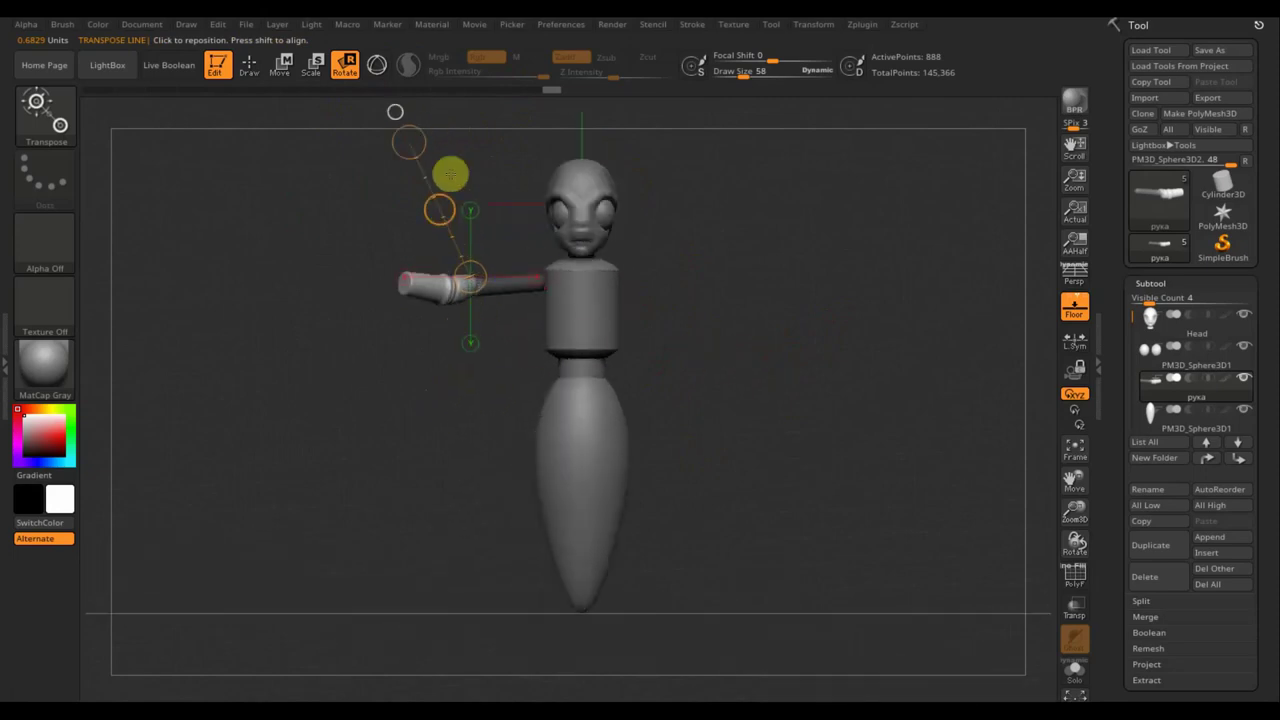
pyautogui.click(281, 68)
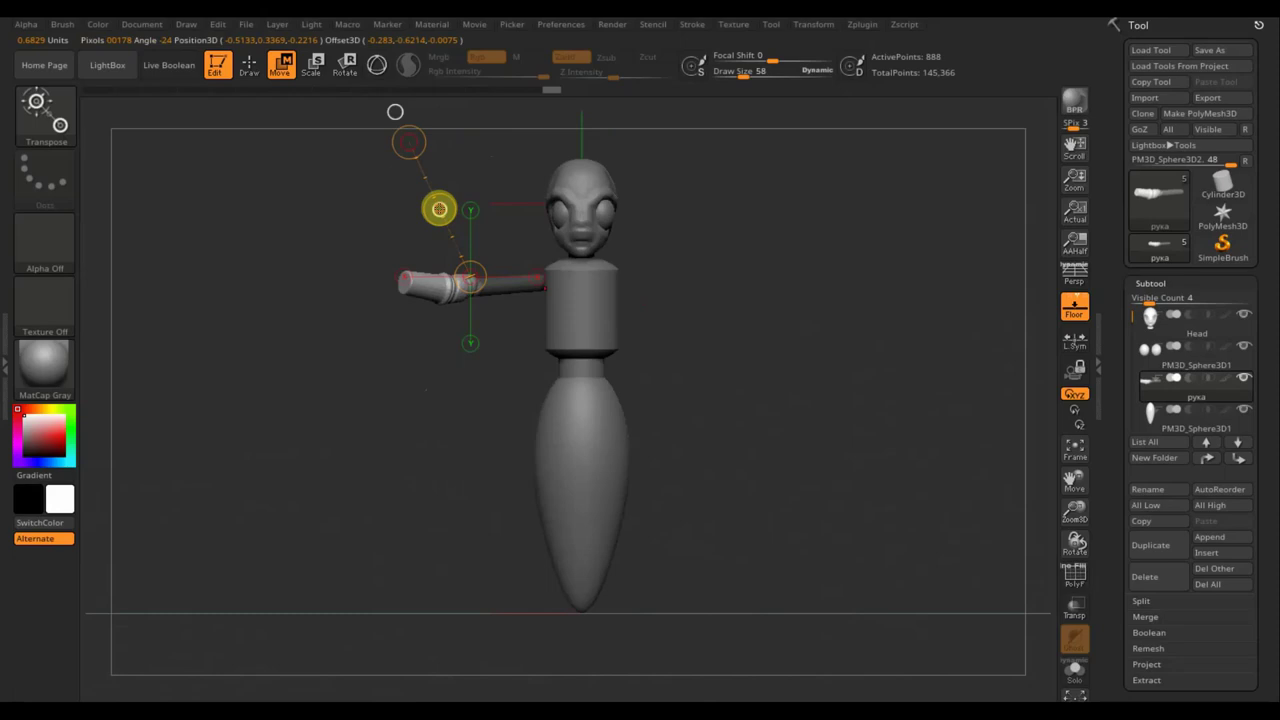
# From the top view, redraw the transpose line along the arm, rotate it level and shift it toward the shoulder.
pyautogui.click(249, 65)
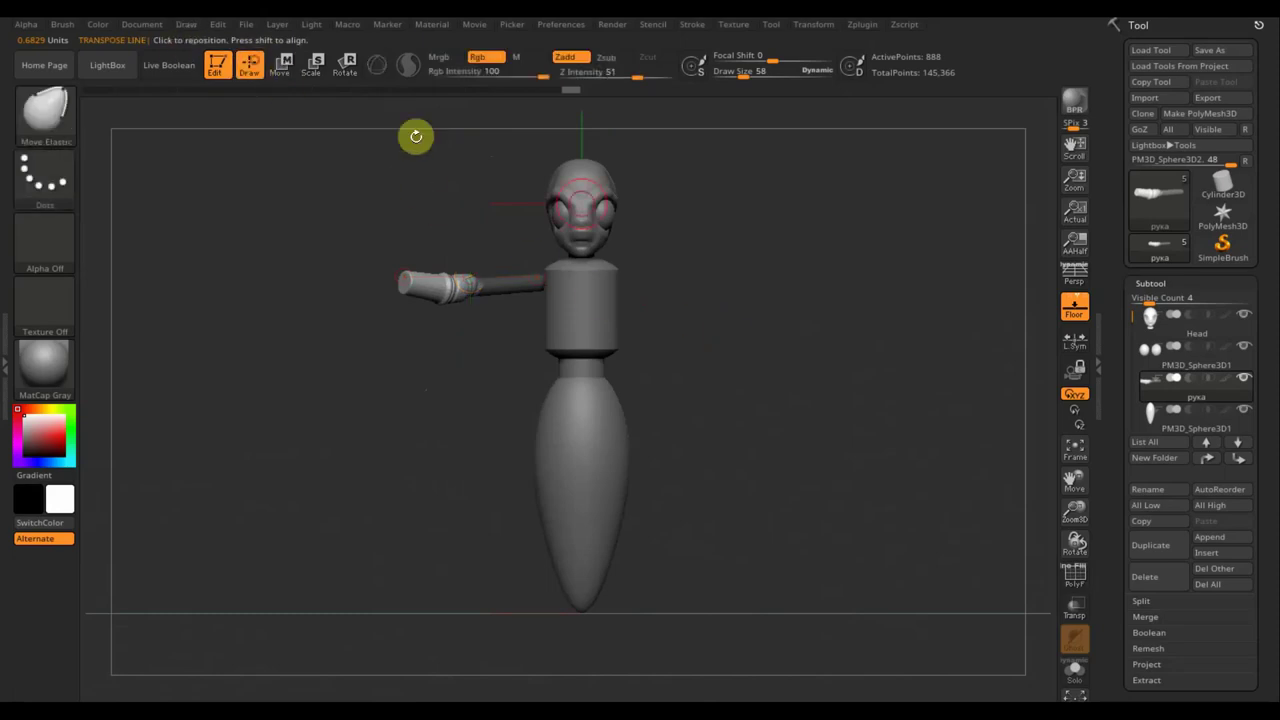
pyautogui.moveTo(643, 223)
pyautogui.mouseDown()
pyautogui.moveTo(654, 343)
pyautogui.moveTo(677, 400)
pyautogui.mouseUp()
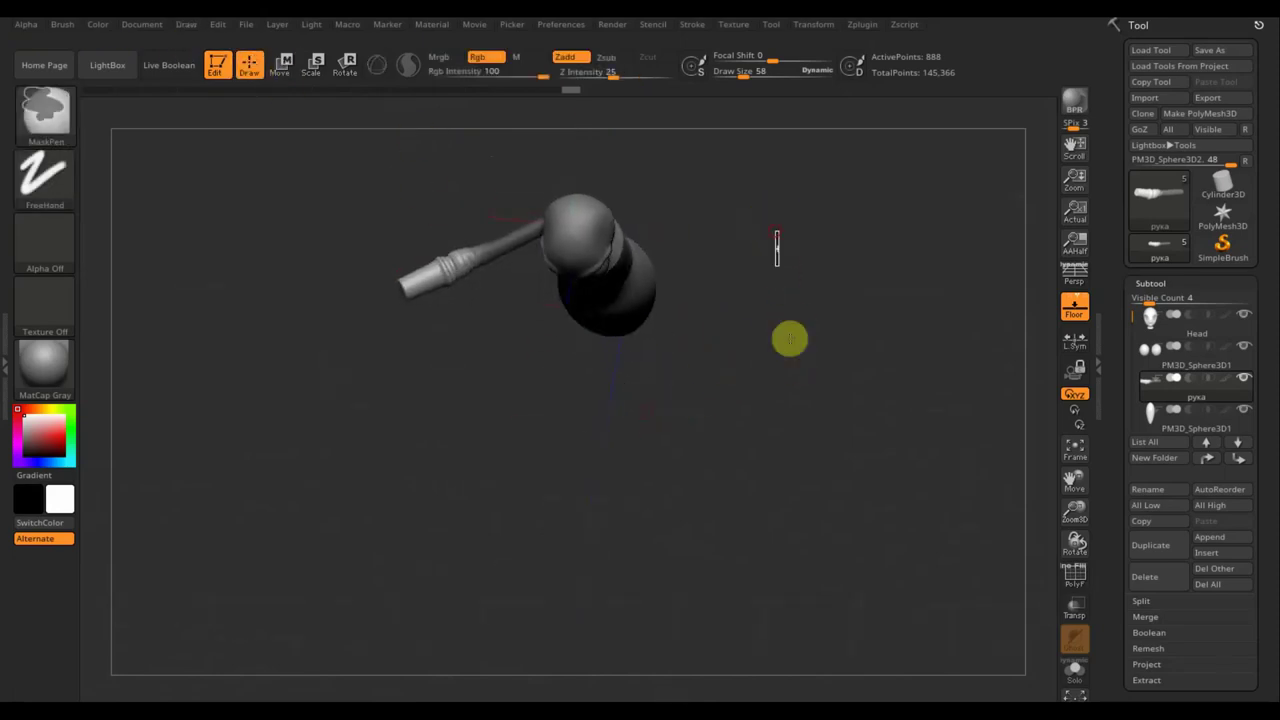
pyautogui.keyDown('shift'); pyautogui.moveTo(811, 343); pyautogui.dragTo(818, 357); pyautogui.keyUp('shift')
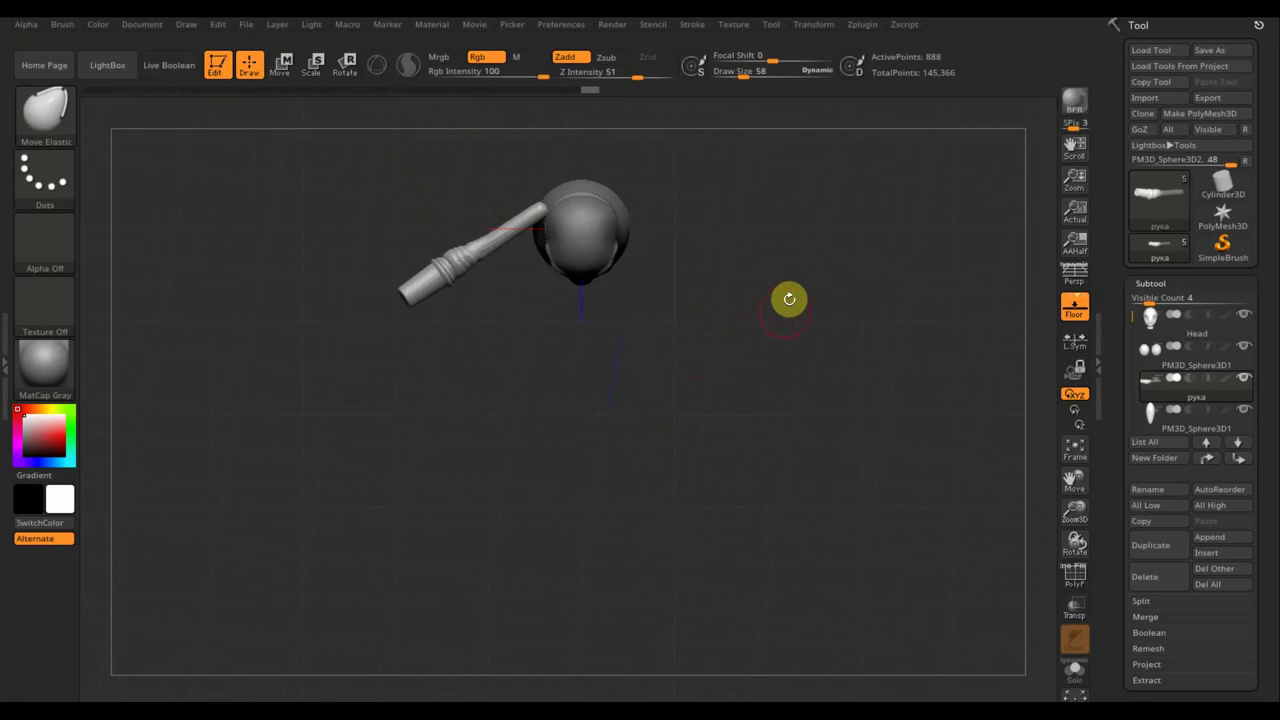
pyautogui.hotkey('ctrl', 'z')
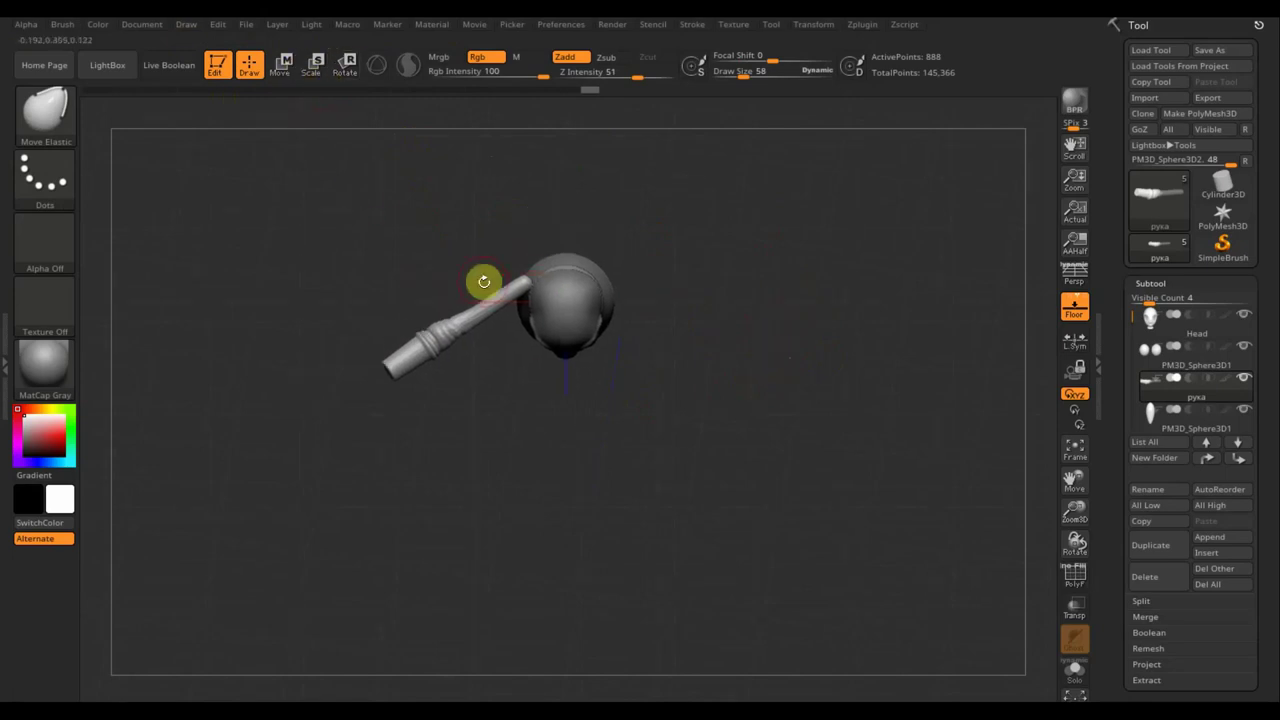
pyautogui.click(281, 65)
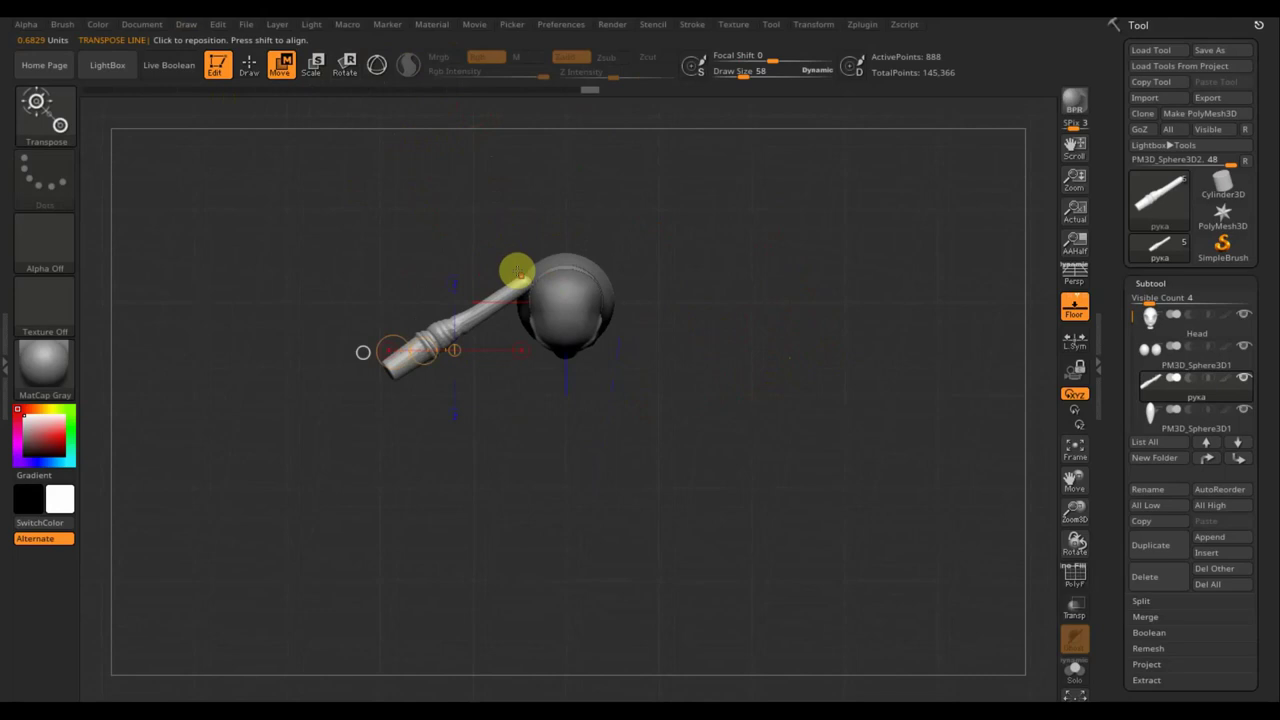
pyautogui.moveTo(474, 300)
pyautogui.mouseDown()
pyautogui.moveTo(337, 400)
pyautogui.moveTo(320, 277)
pyautogui.mouseUp()
pyautogui.click(345, 65)
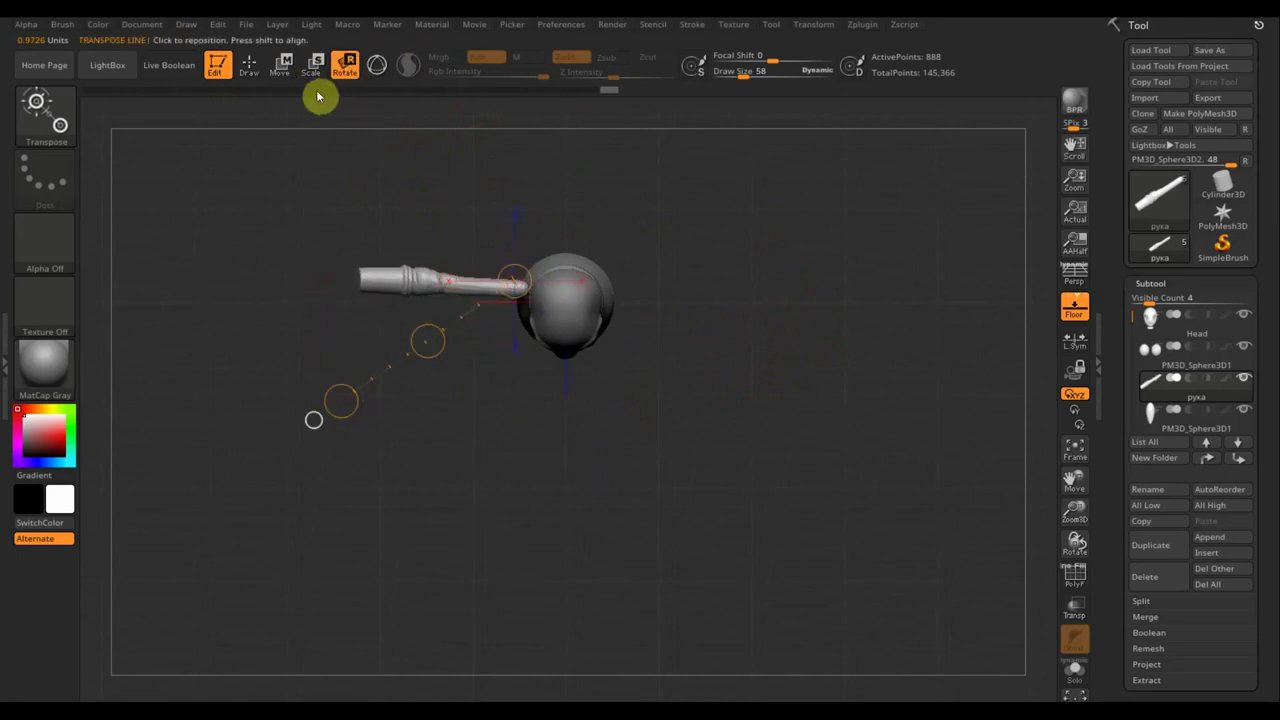
pyautogui.click(281, 65)
pyautogui.moveTo(428, 342); pyautogui.dragTo(430, 354)
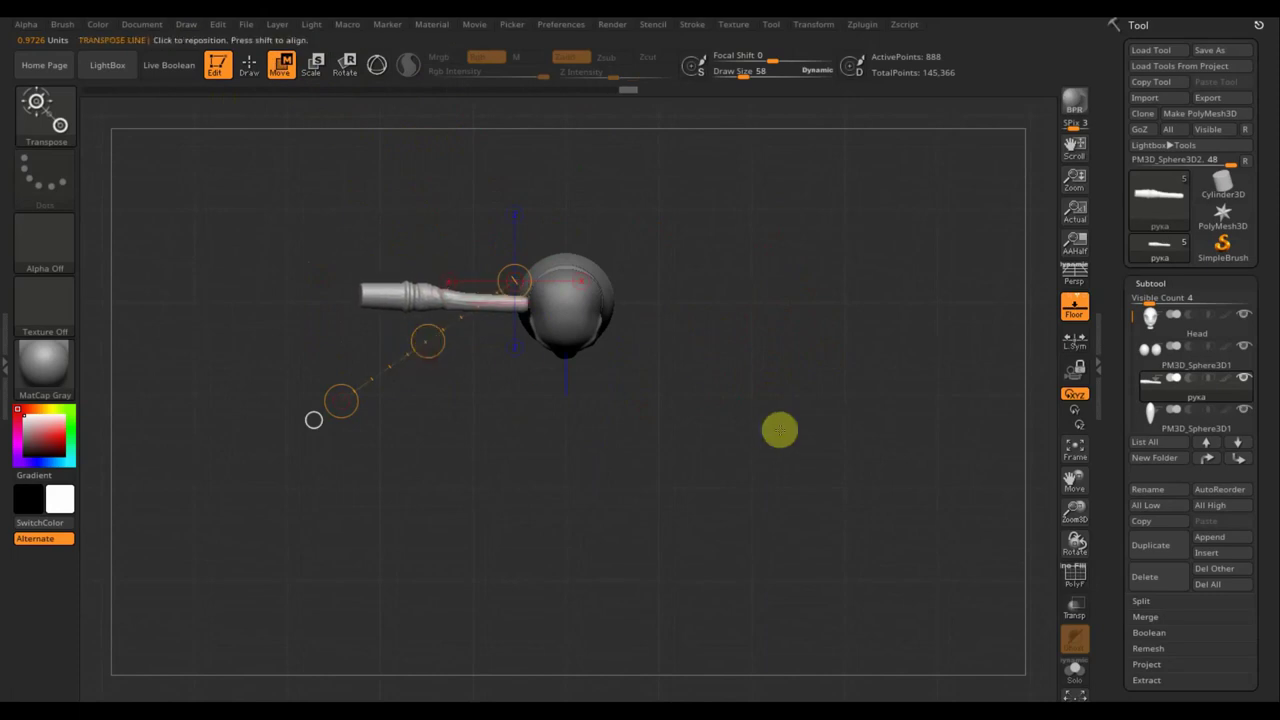
pyautogui.moveTo(777, 429); pyautogui.dragTo(771, 277)
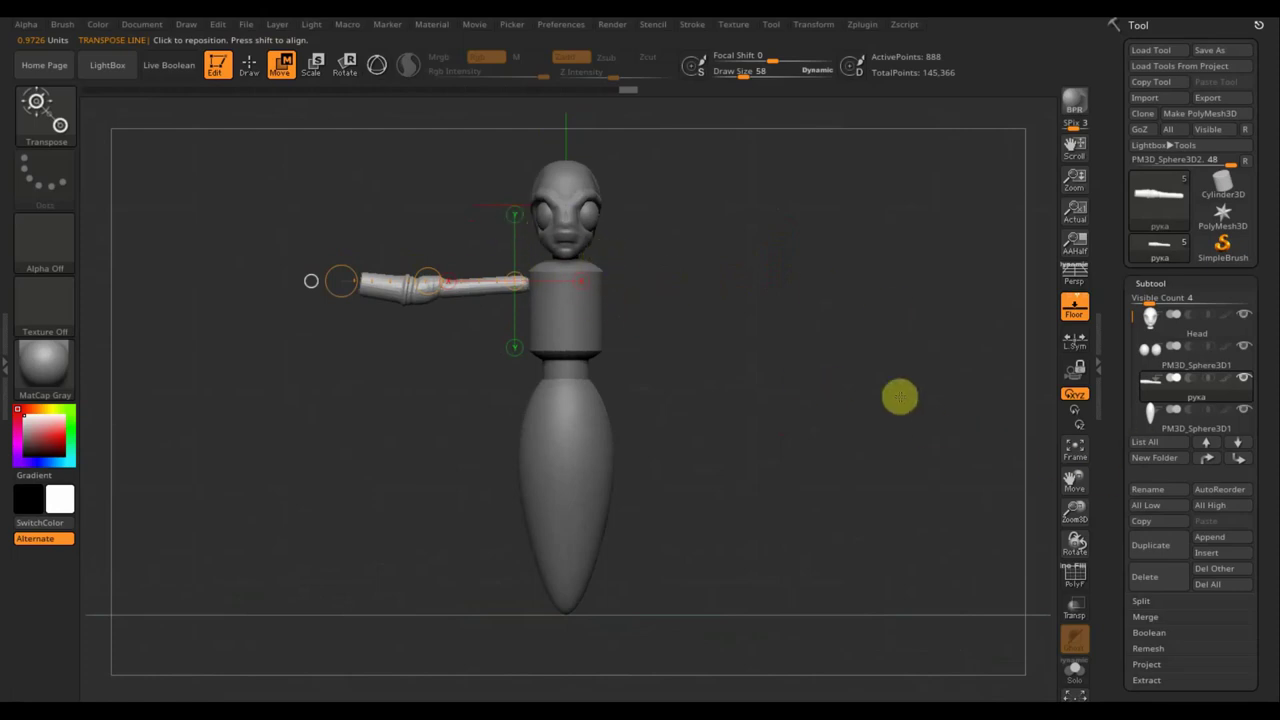
# Duplicate the arm as рука1, move the copy below the original and tilt it about 32° downward.
pyautogui.click(1158, 549)
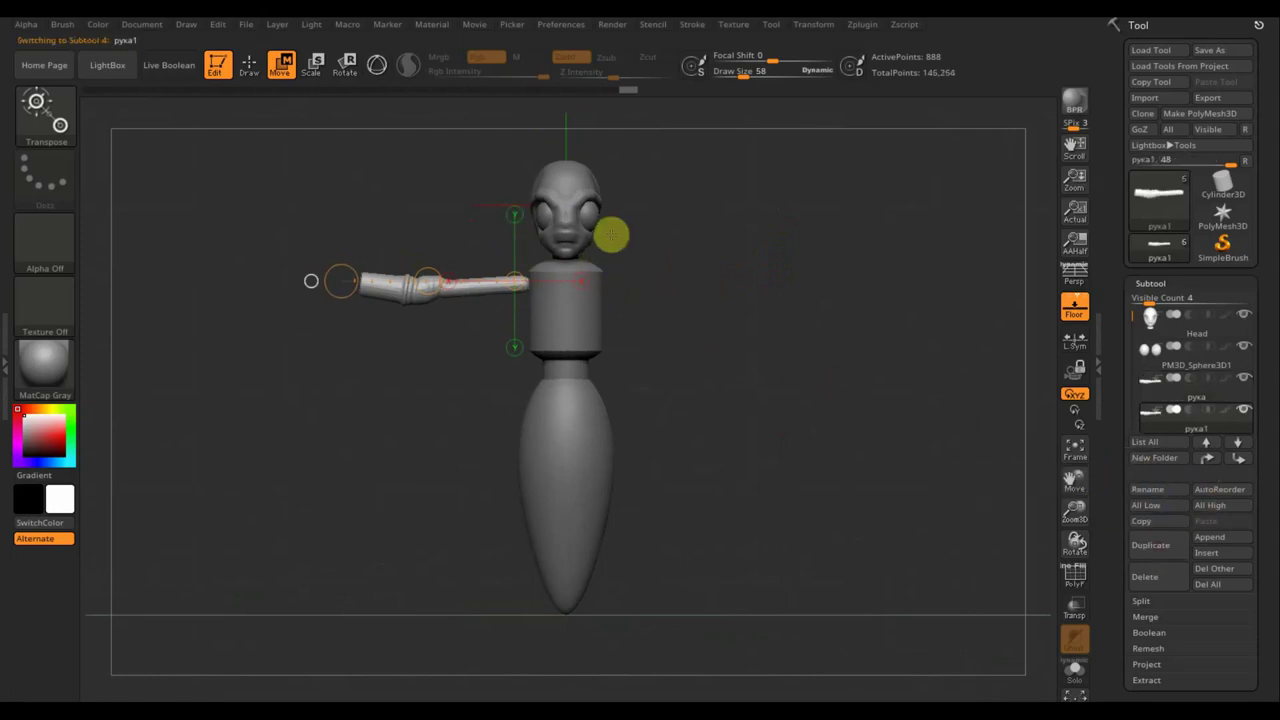
pyautogui.click(376, 64)
pyautogui.moveTo(506, 178); pyautogui.dragTo(512, 228)
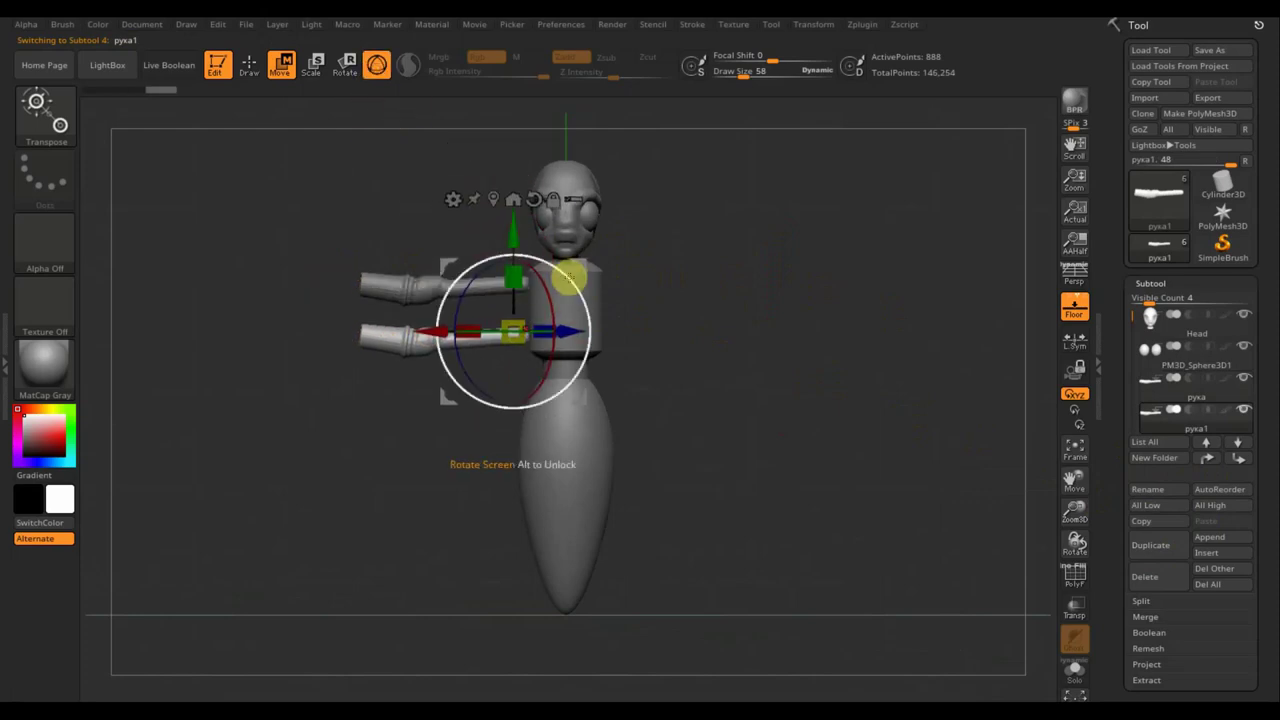
pyautogui.moveTo(567, 278); pyautogui.dragTo(538, 227)
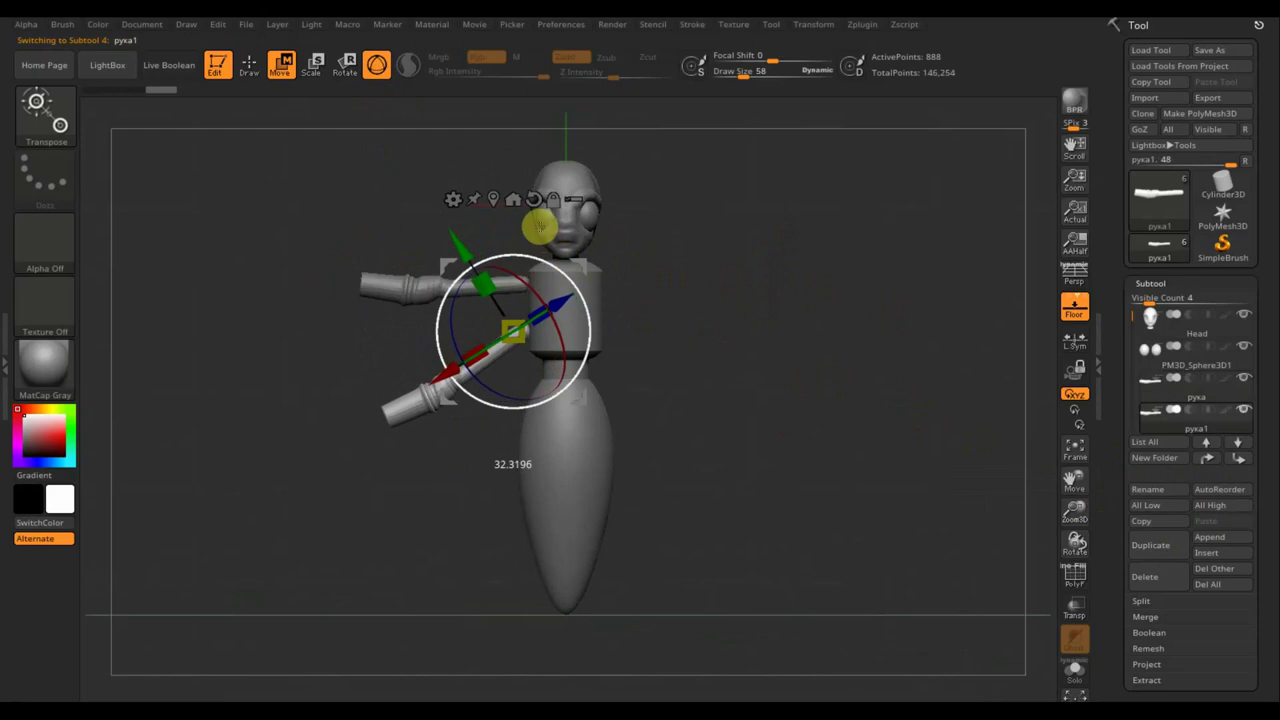
pyautogui.moveTo(538, 227); pyautogui.dragTo(535, 220)
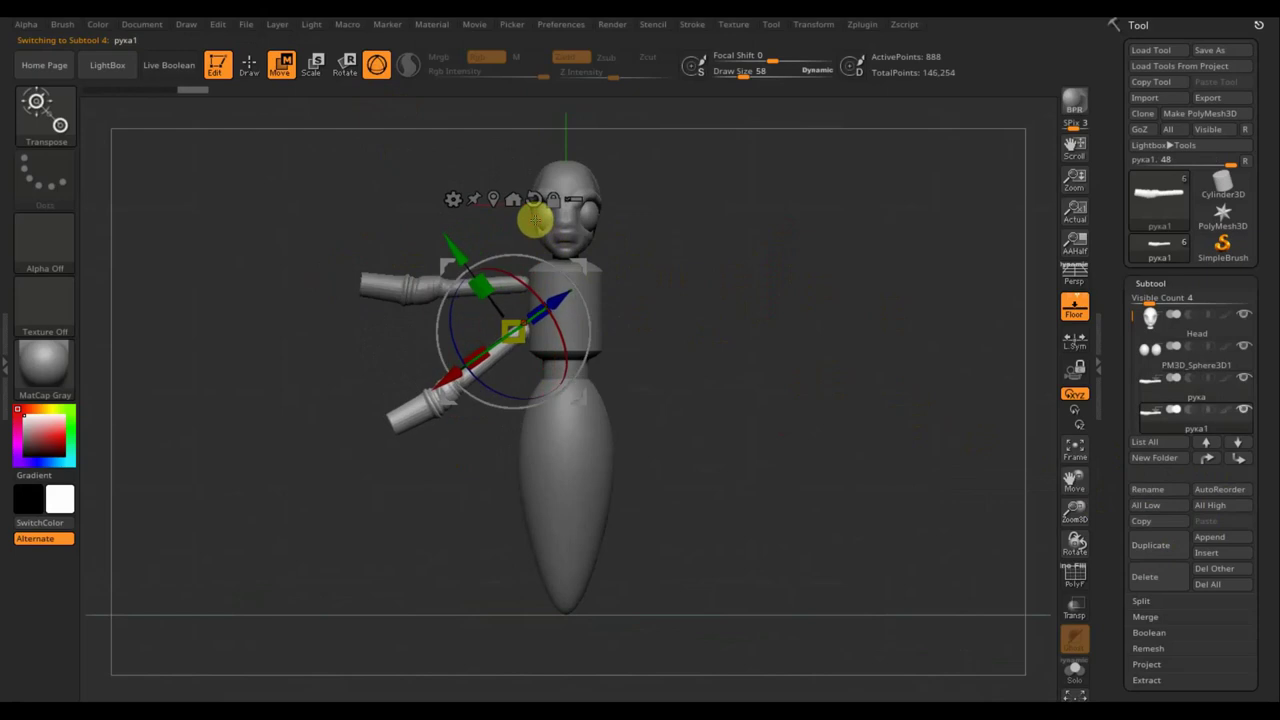
pyautogui.scroll(-5, 1266, 517)
# Mirror And Weld the angled рука1 arm onto the opposite side of the torso.
pyautogui.scroll(-1, 1180, 526)
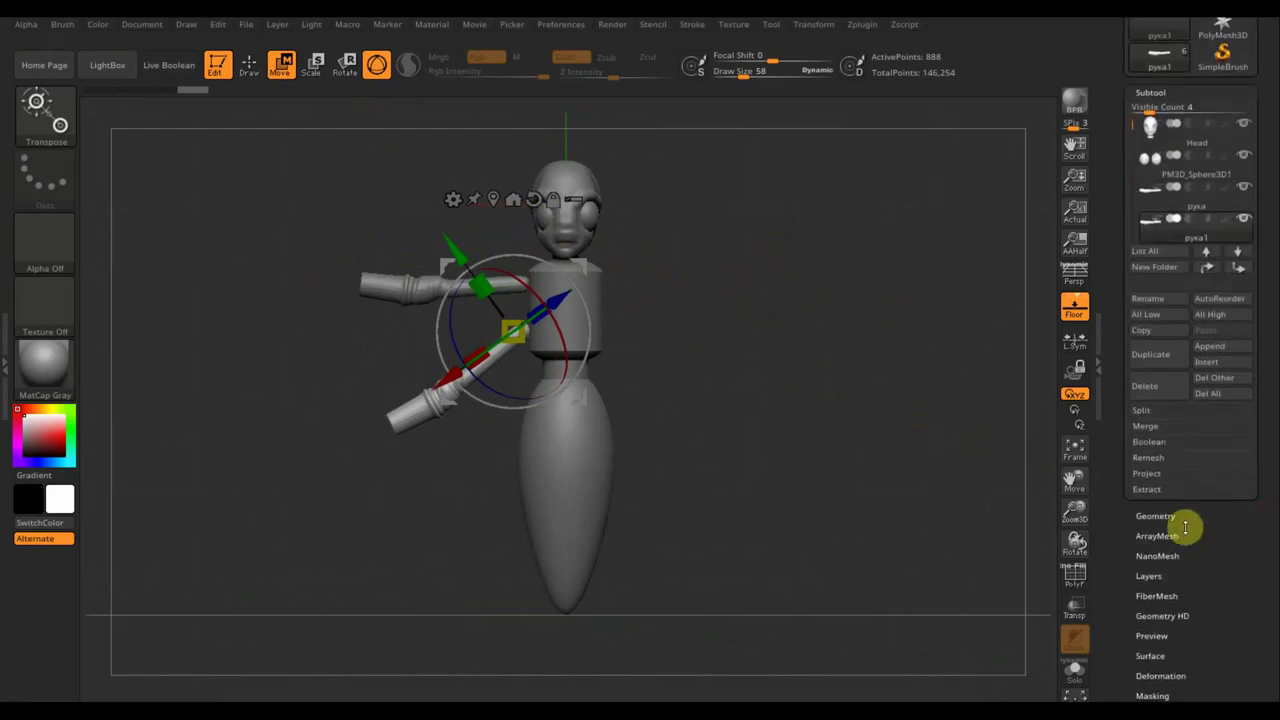
pyautogui.click(1170, 515)
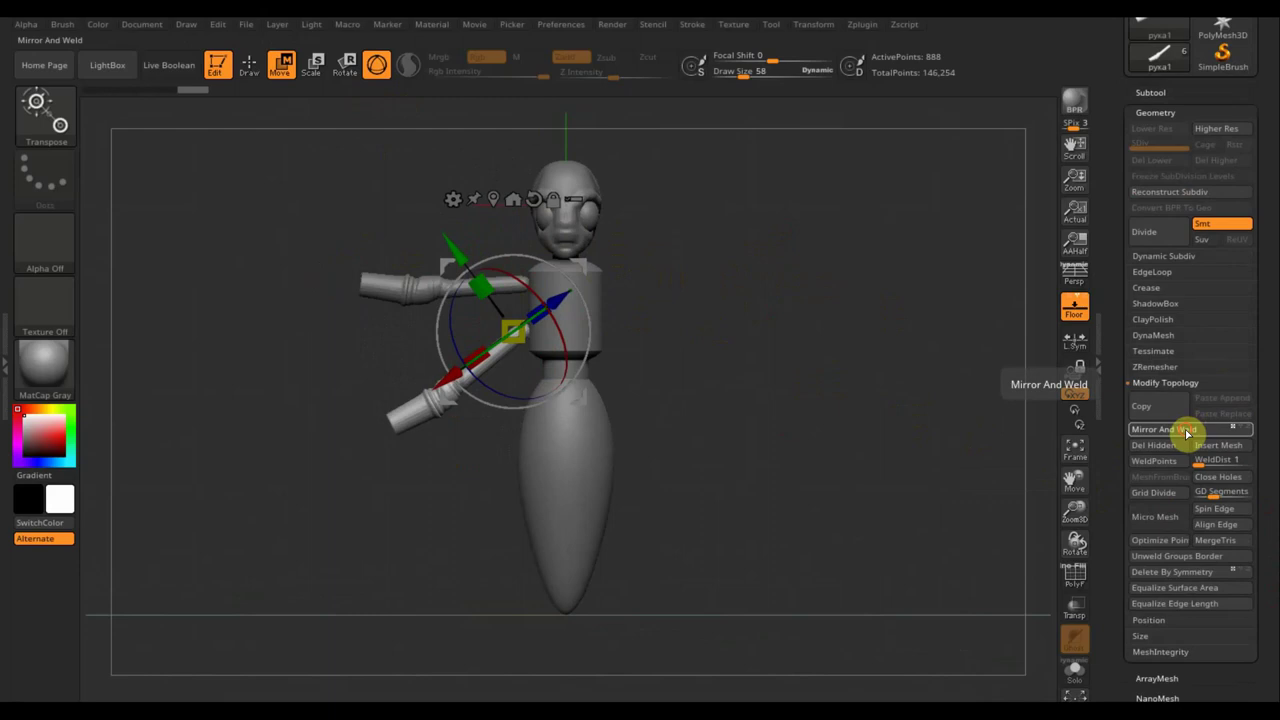
pyautogui.click(1183, 430)
pyautogui.scroll(3, 1268, 226)
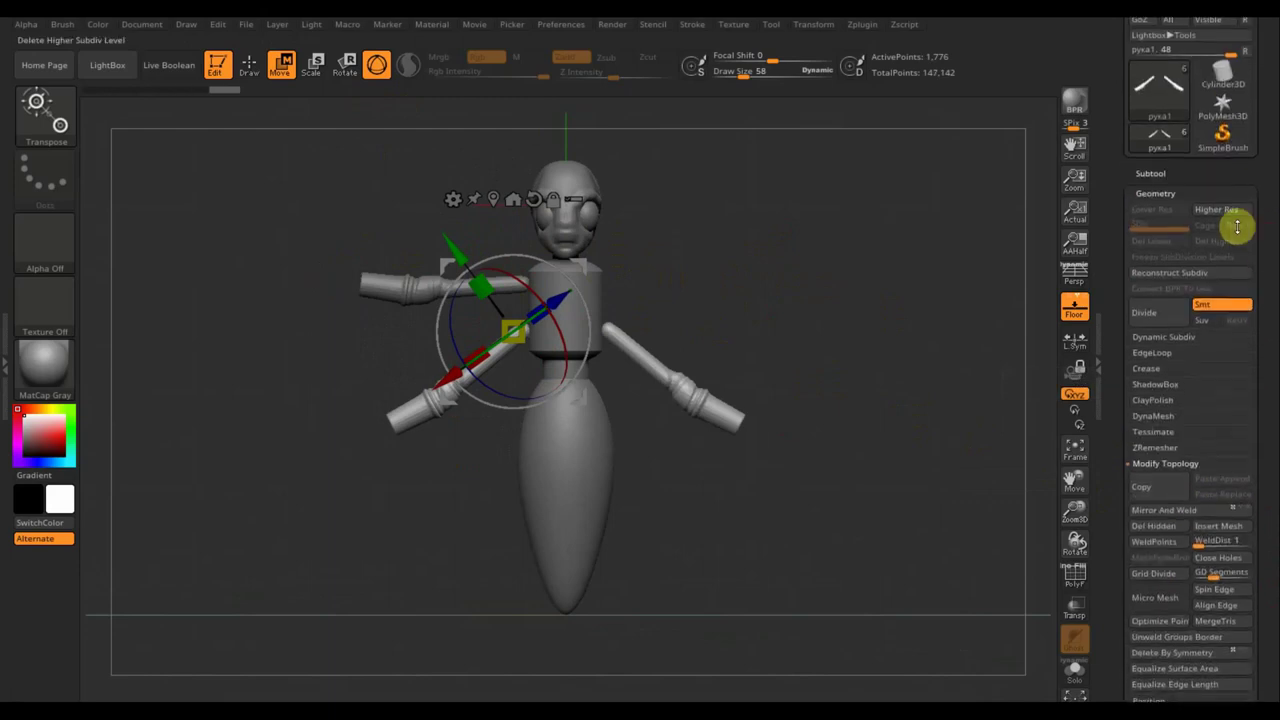
pyautogui.press('n')
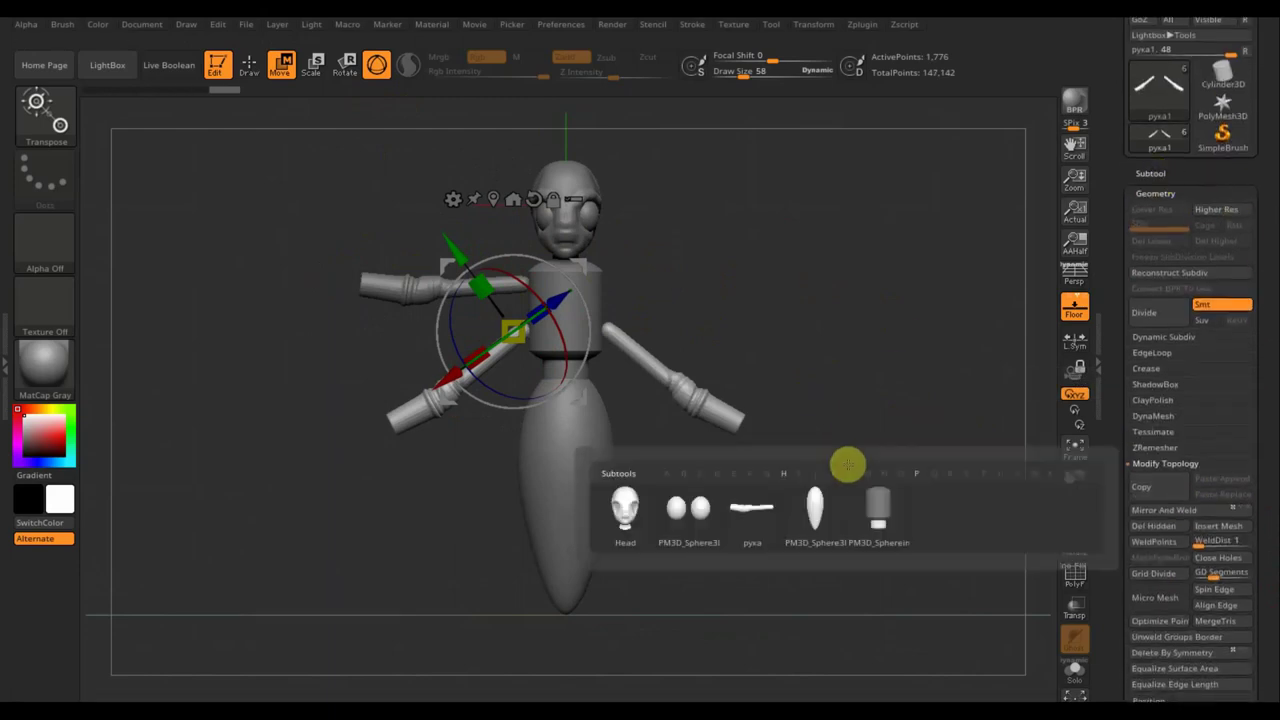
# Mirror the horizontal рука arm to the other side, then select the PM3D_Sphere3D1 subtool.
pyautogui.click(744, 519)
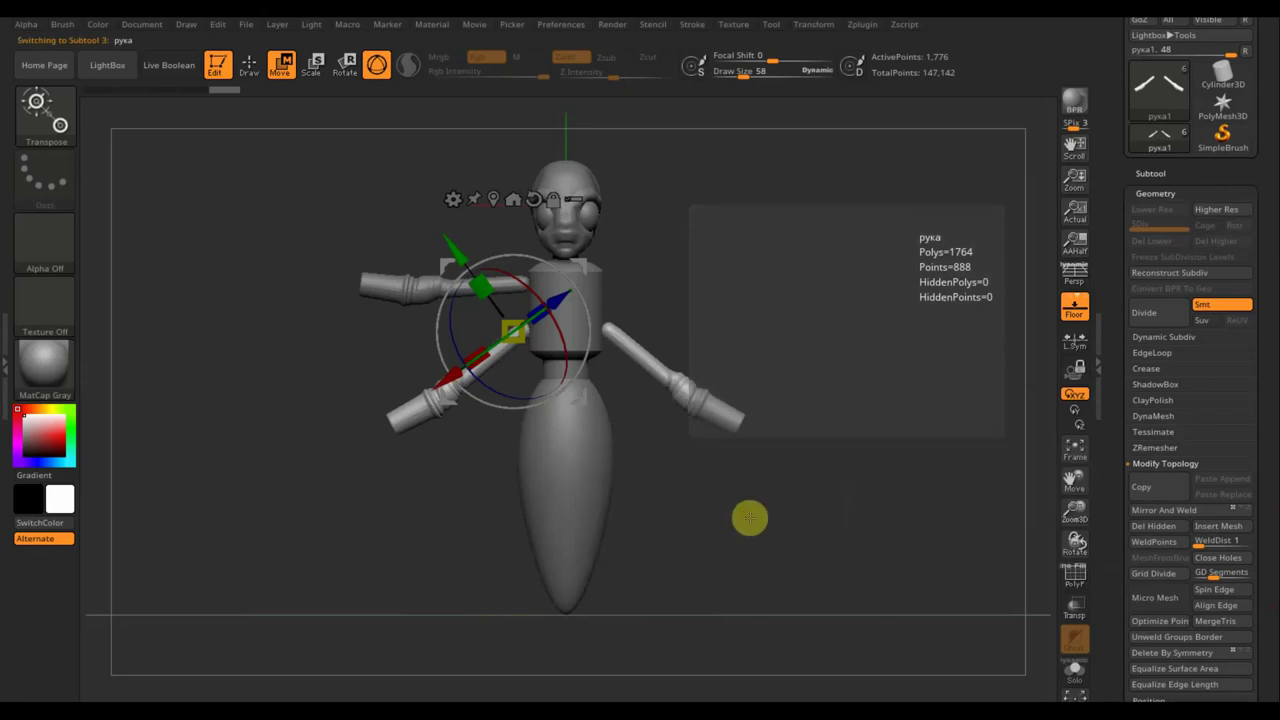
pyautogui.click(1186, 513)
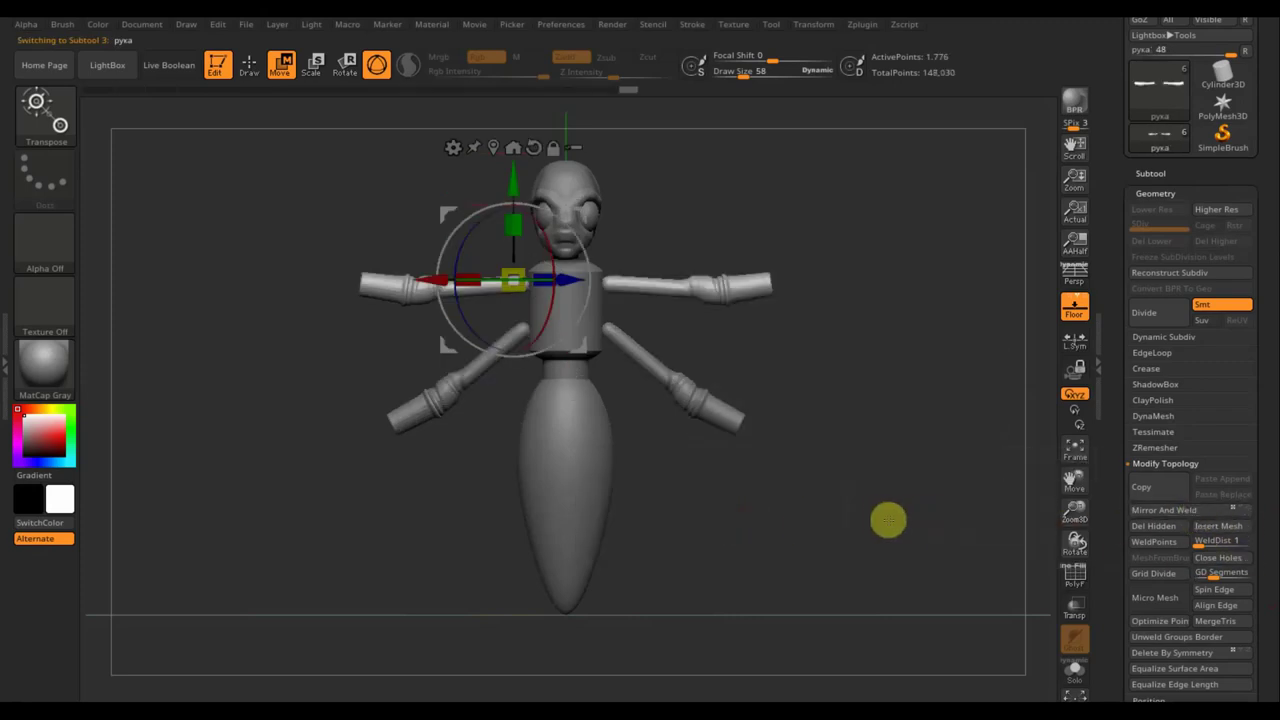
pyautogui.moveTo(889, 520)
pyautogui.mouseDown()
pyautogui.moveTo(843, 534)
pyautogui.moveTo(894, 520)
pyautogui.moveTo(881, 535)
pyautogui.moveTo(760, 514)
pyautogui.moveTo(829, 497)
pyautogui.moveTo(850, 524)
pyautogui.moveTo(863, 600)
pyautogui.moveTo(860, 477)
pyautogui.mouseUp()
pyautogui.moveTo(916, 355)
pyautogui.mouseDown()
pyautogui.moveTo(880, 563)
pyautogui.moveTo(931, 498)
pyautogui.mouseUp()
pyautogui.click(1153, 174)
pyautogui.moveTo(1160, 267)
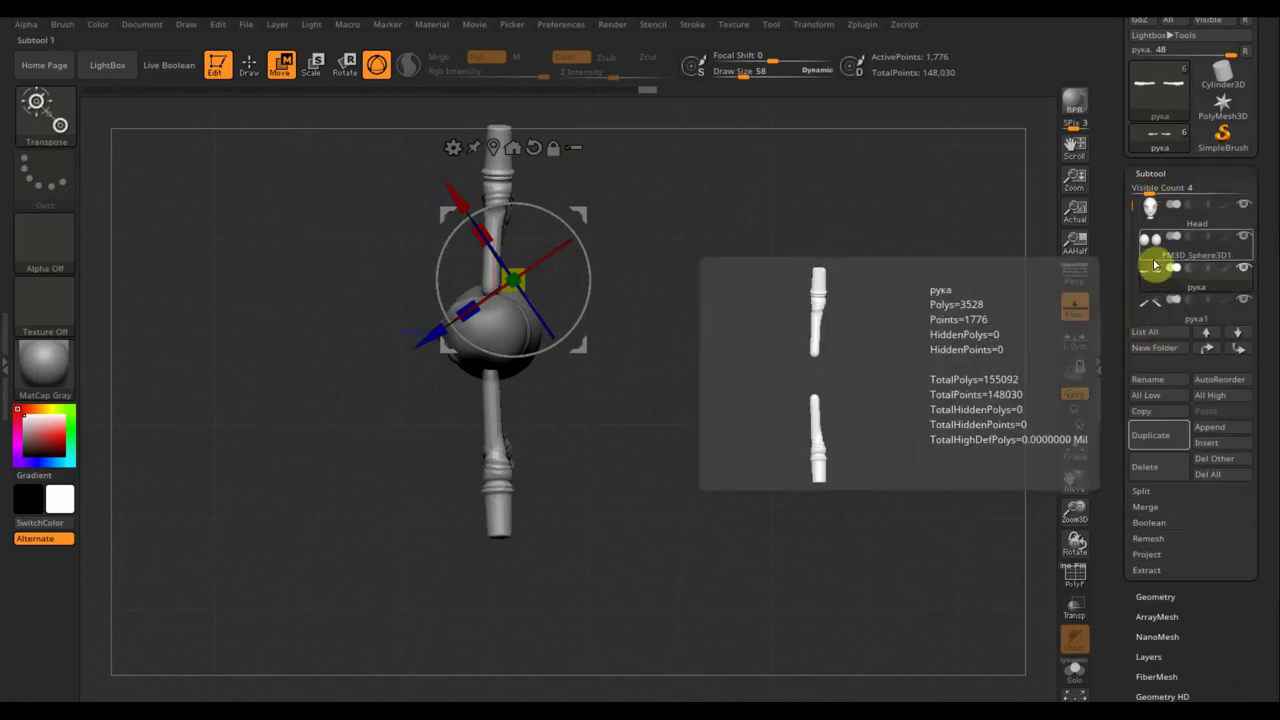
pyautogui.click(1152, 246)
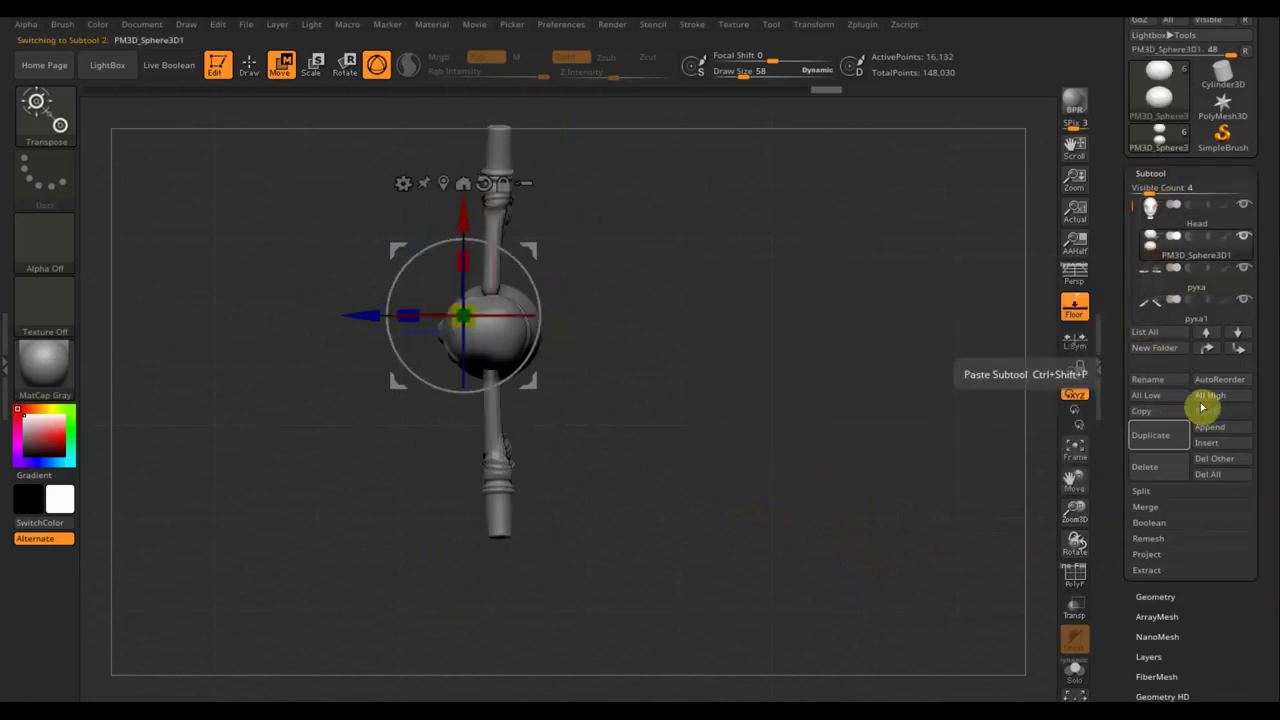
# Duplicate the eye-sphere subtool and import the крыло wing mesh from the Desktop into it.
pyautogui.click(1160, 437)
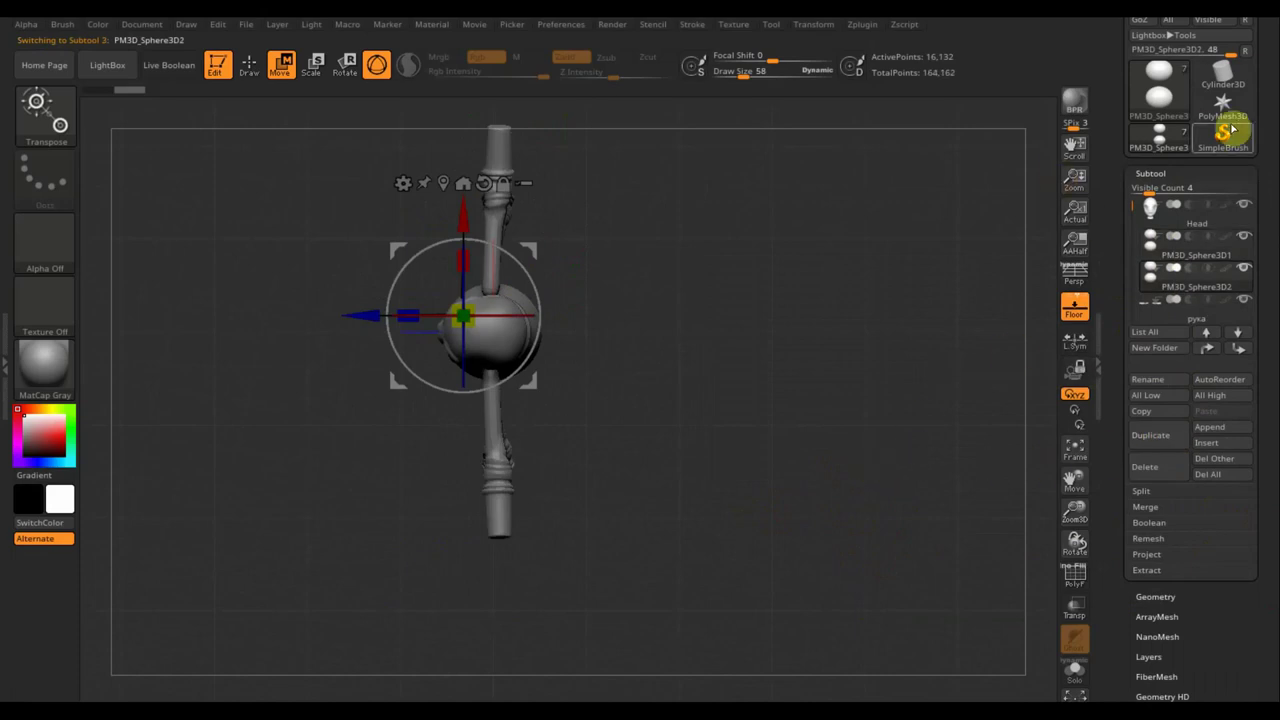
pyautogui.moveTo(1257, 114); pyautogui.dragTo(1266, 229)
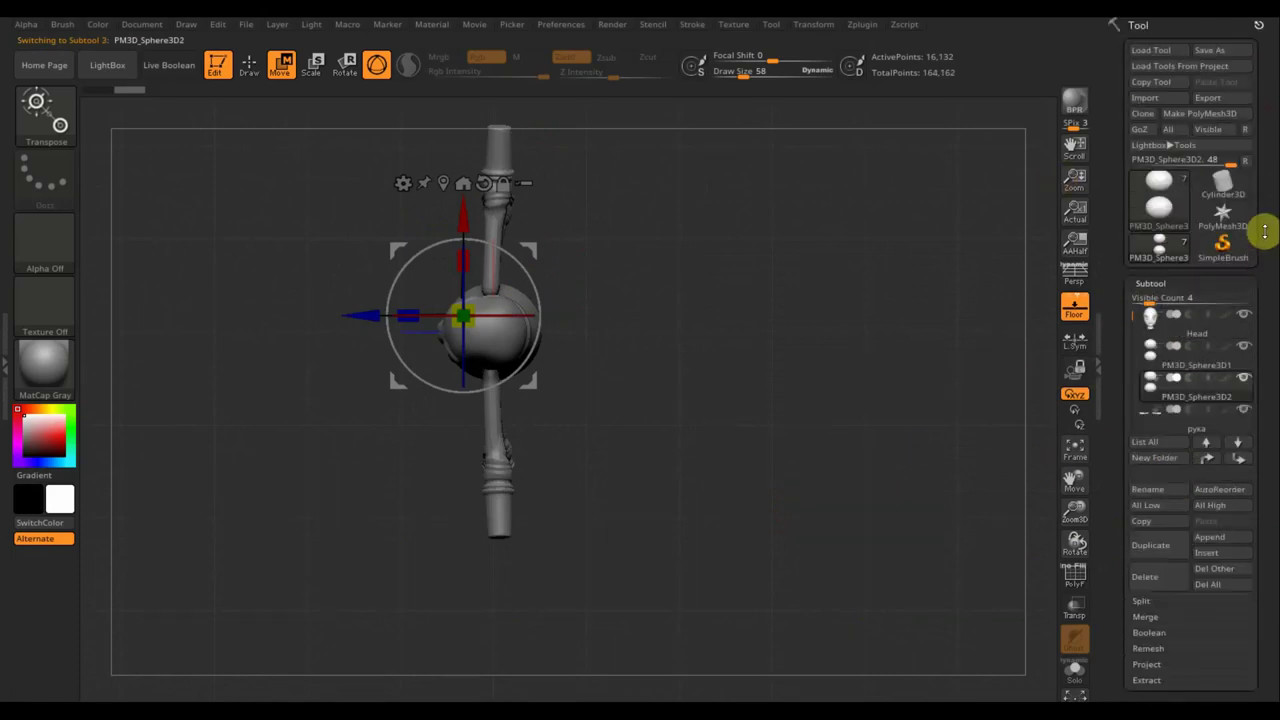
pyautogui.click(1146, 97)
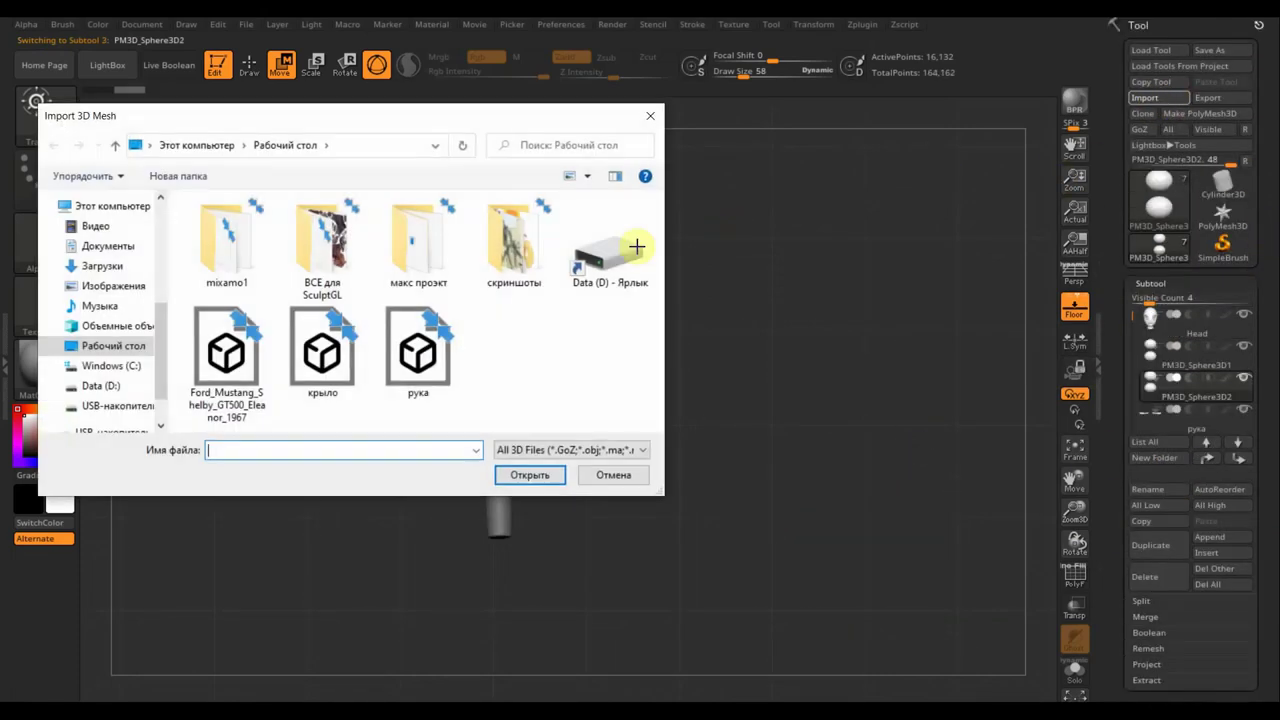
pyautogui.click(322, 352)
pyautogui.click(530, 475)
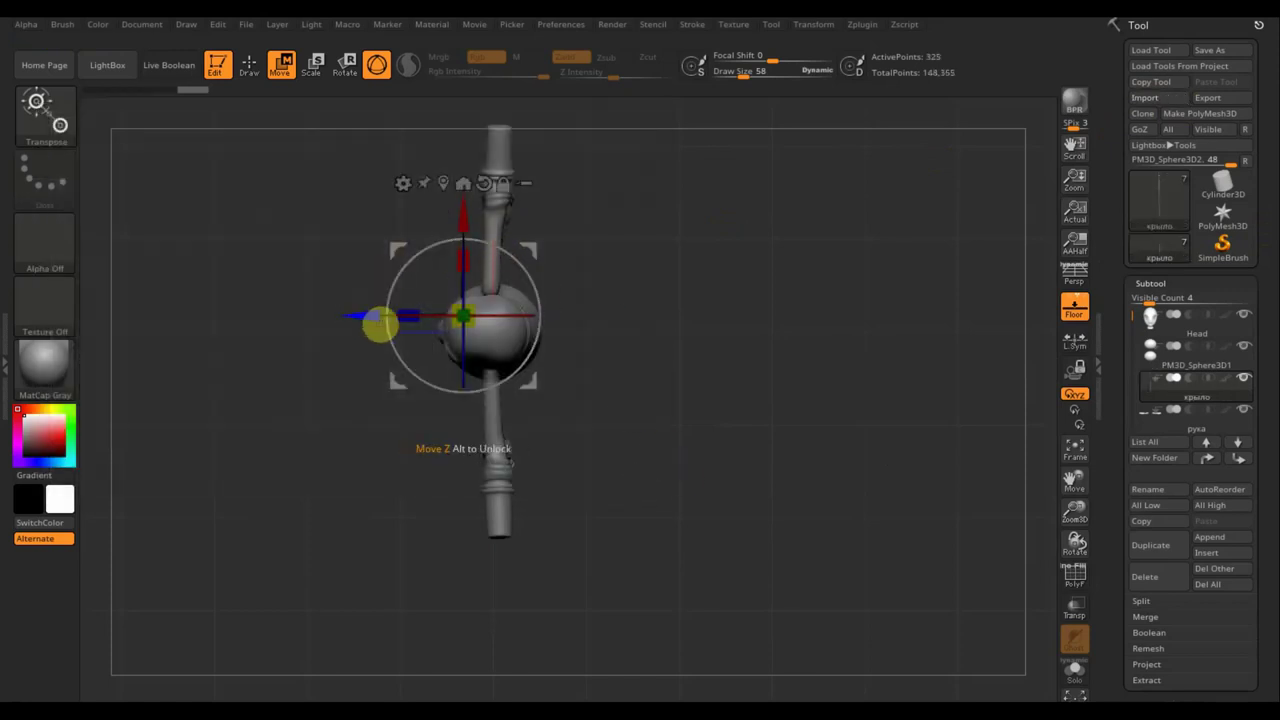
# Move the крыло wing down and scale it to about 0.87 onto the figure's upper back.
pyautogui.moveTo(603, 401)
pyautogui.mouseDown()
pyautogui.moveTo(771, 360)
pyautogui.moveTo(810, 448)
pyautogui.mouseUp()
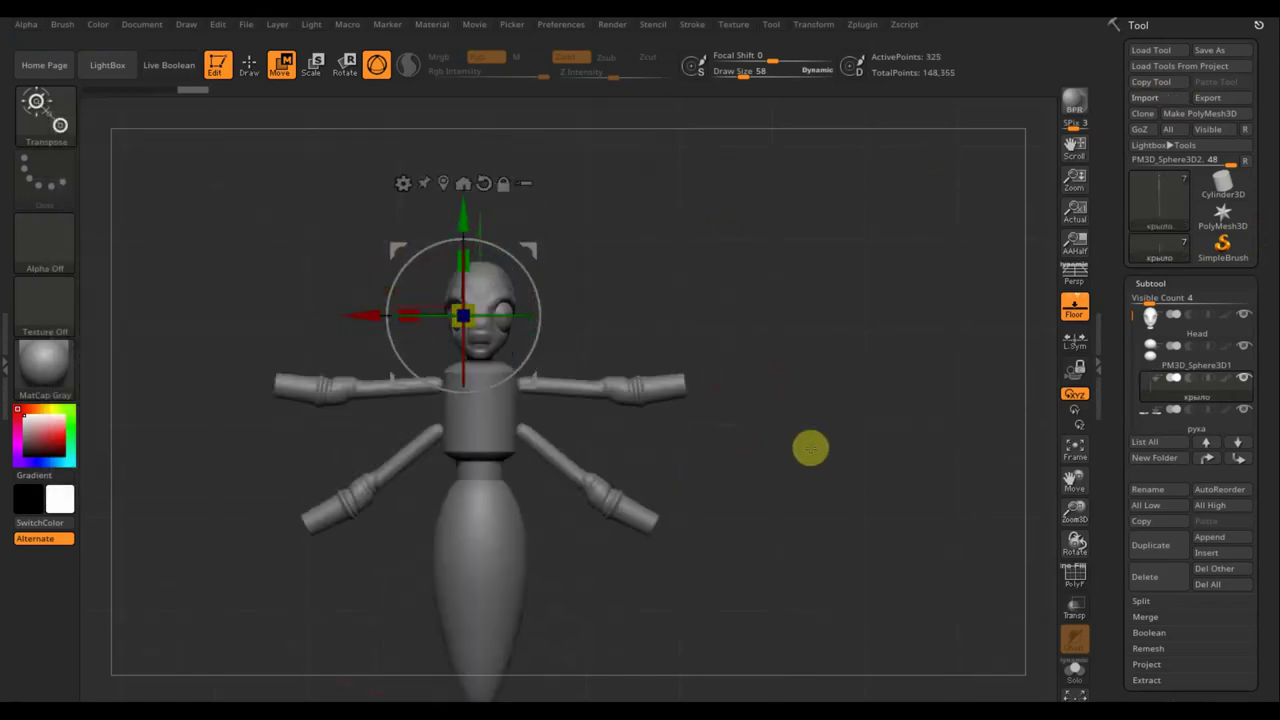
pyautogui.moveTo(831, 494)
pyautogui.keyDown('alt'); pyautogui.mouseDown()
pyautogui.moveTo(777, 274)
pyautogui.moveTo(762, 441)
pyautogui.mouseUp(); pyautogui.keyUp('alt')
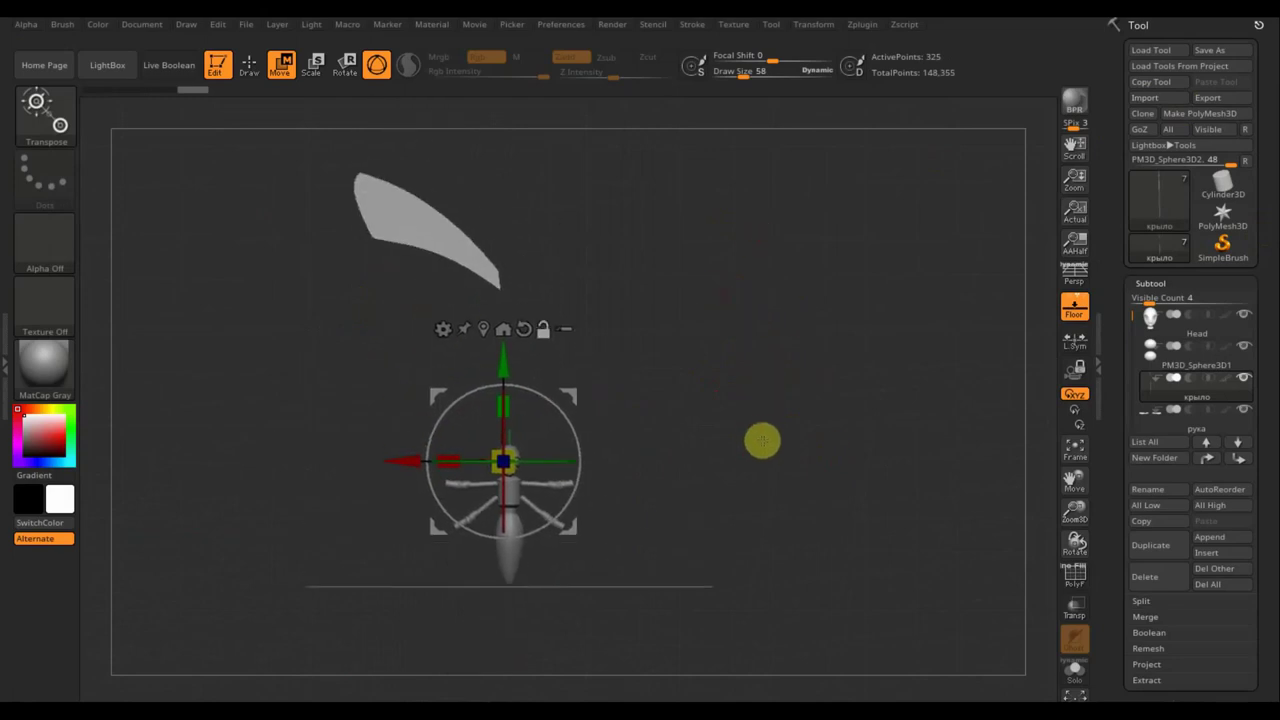
pyautogui.moveTo(500, 364)
pyautogui.mouseDown()
pyautogui.moveTo(482, 549)
pyautogui.moveTo(497, 566)
pyautogui.mouseUp()
pyautogui.keyDown('alt'); pyautogui.moveTo(660, 580); pyautogui.dragTo(666, 380); pyautogui.keyUp('alt')
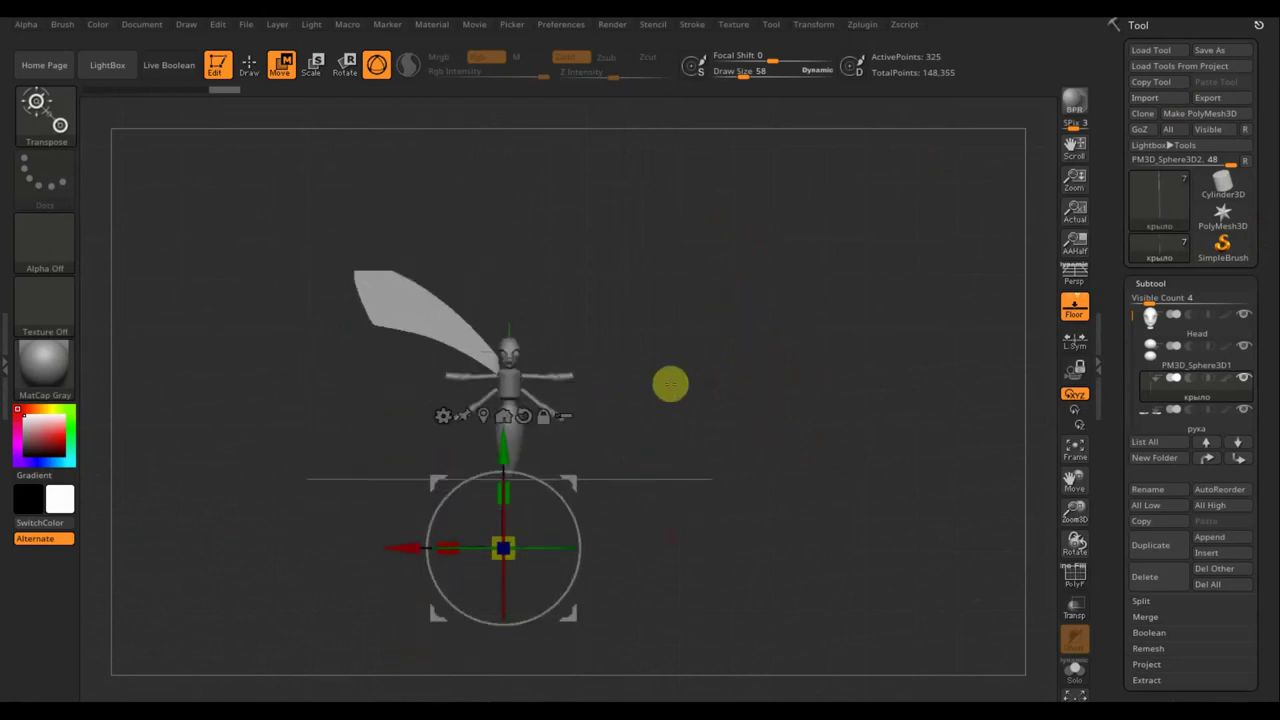
pyautogui.moveTo(514, 486); pyautogui.dragTo(503, 466)
pyautogui.moveTo(505, 384); pyautogui.dragTo(506, 306)
pyautogui.moveTo(703, 314)
pyautogui.mouseDown()
pyautogui.moveTo(607, 360)
pyautogui.moveTo(557, 357)
pyautogui.moveTo(666, 386)
pyautogui.moveTo(689, 466)
pyautogui.moveTo(702, 376)
pyautogui.moveTo(826, 400)
pyautogui.mouseUp()
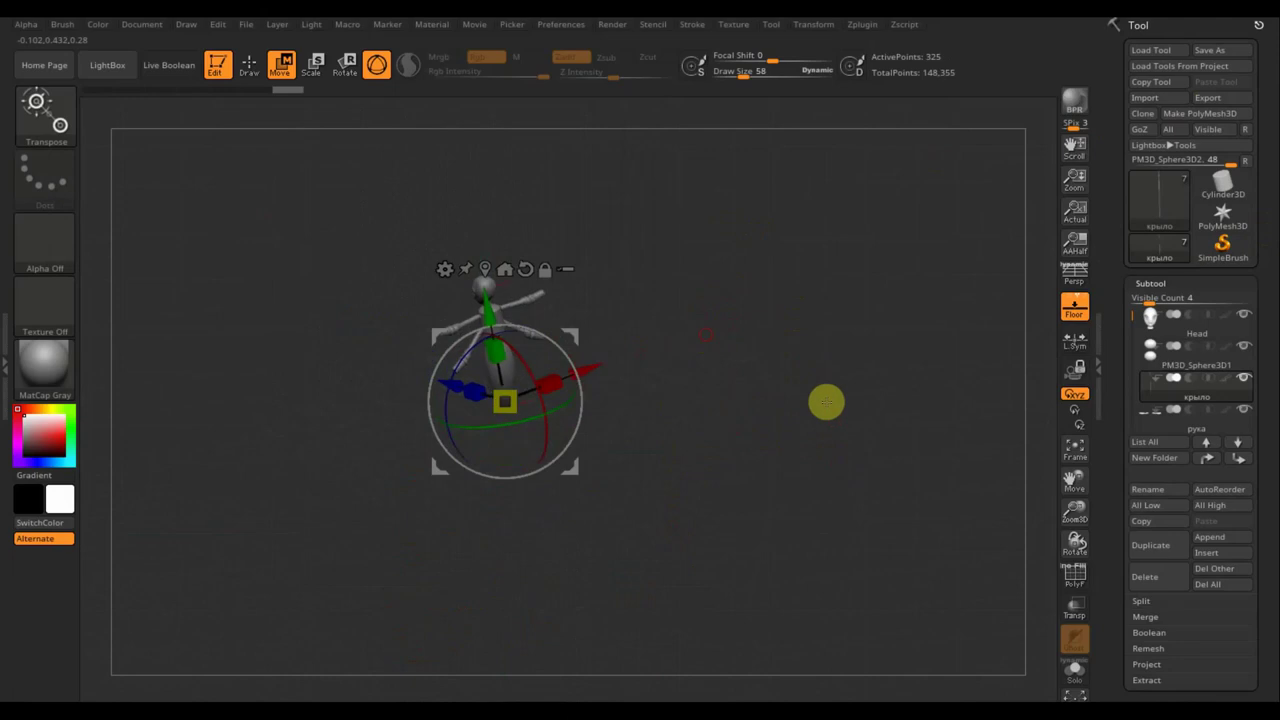
pyautogui.scroll(-5, 1260, 509)
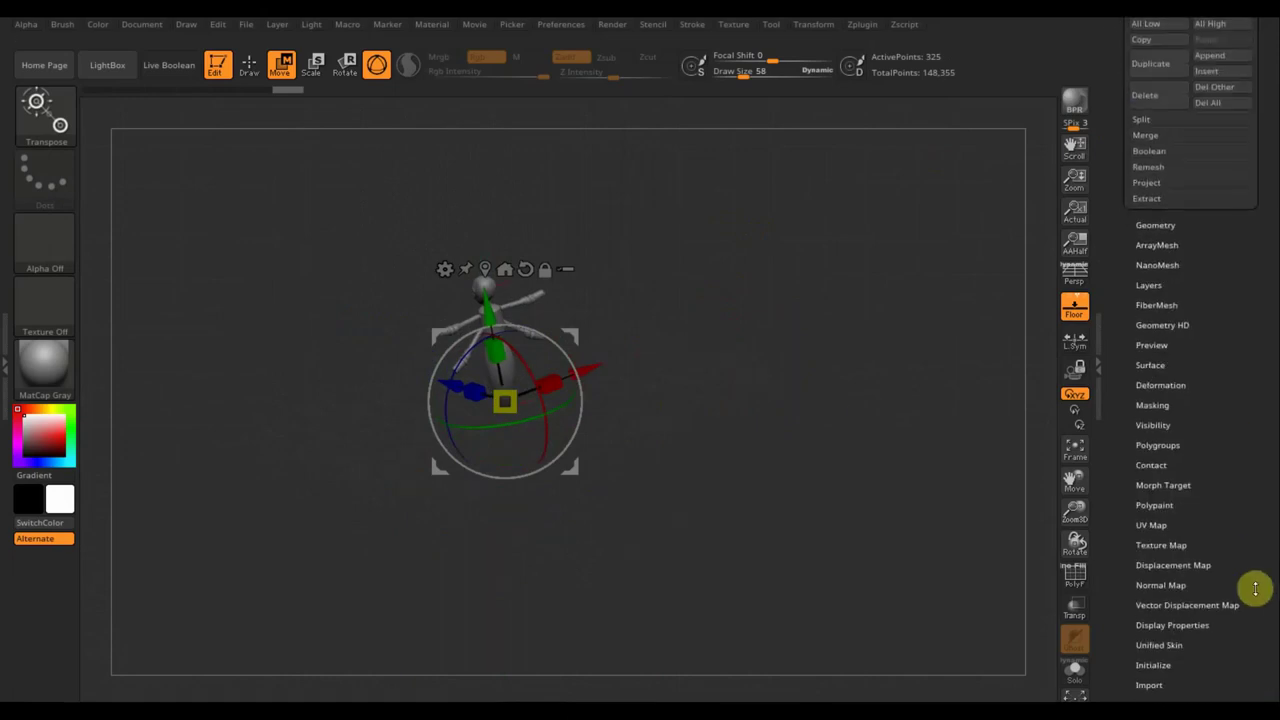
# Turn on Double display so the крыло wing renders double-sided.
pyautogui.moveTo(1251, 589); pyautogui.dragTo(1252, 554)
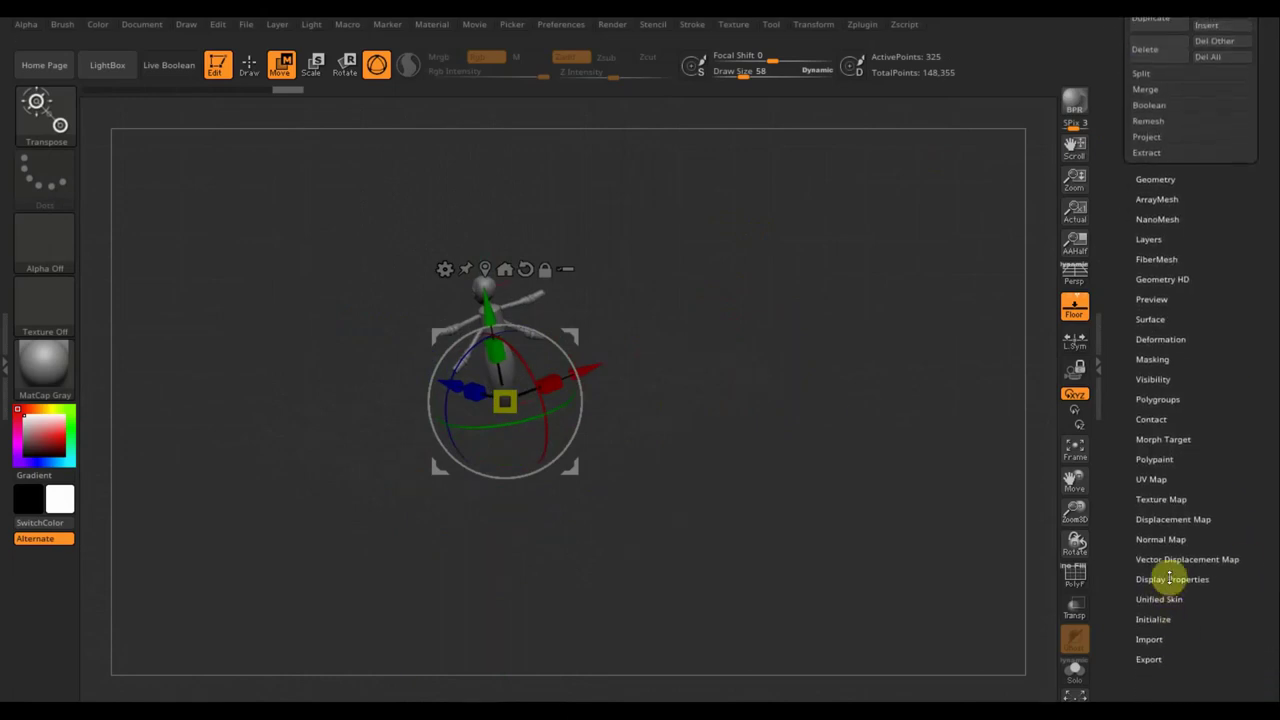
pyautogui.click(1169, 578)
pyautogui.scroll(3, 1190, 420)
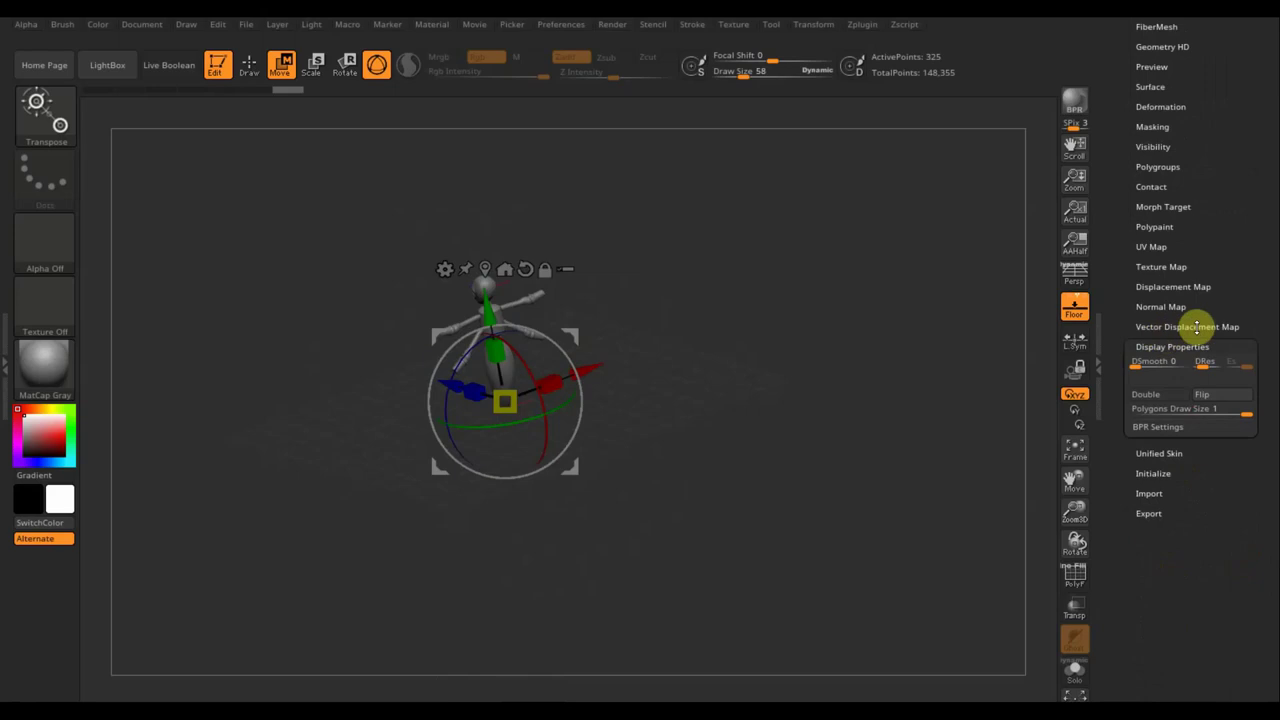
pyautogui.click(1146, 394)
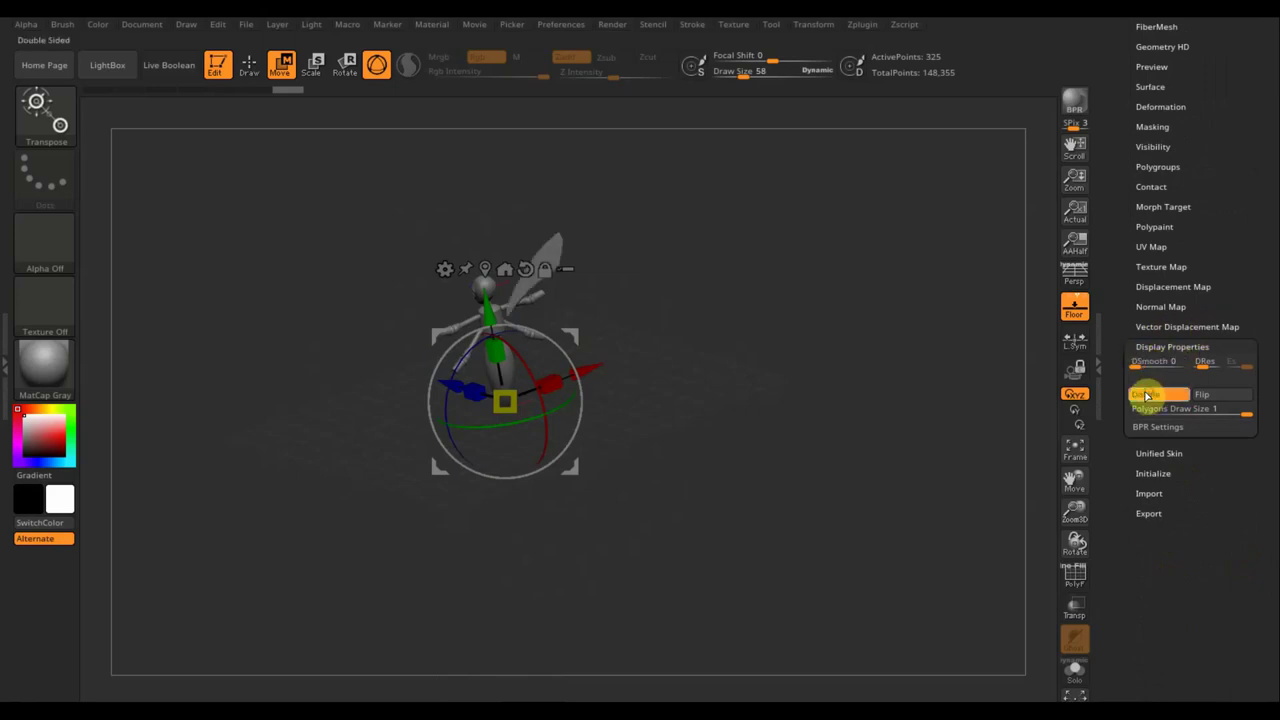
# Nudge the wing sideways along X against the upper torso and return to Draw mode.
pyautogui.moveTo(809, 401)
pyautogui.keyDown('shift'); pyautogui.mouseDown()
pyautogui.moveTo(786, 397)
pyautogui.moveTo(777, 428)
pyautogui.moveTo(769, 560)
pyautogui.mouseUp(); pyautogui.keyUp('shift')
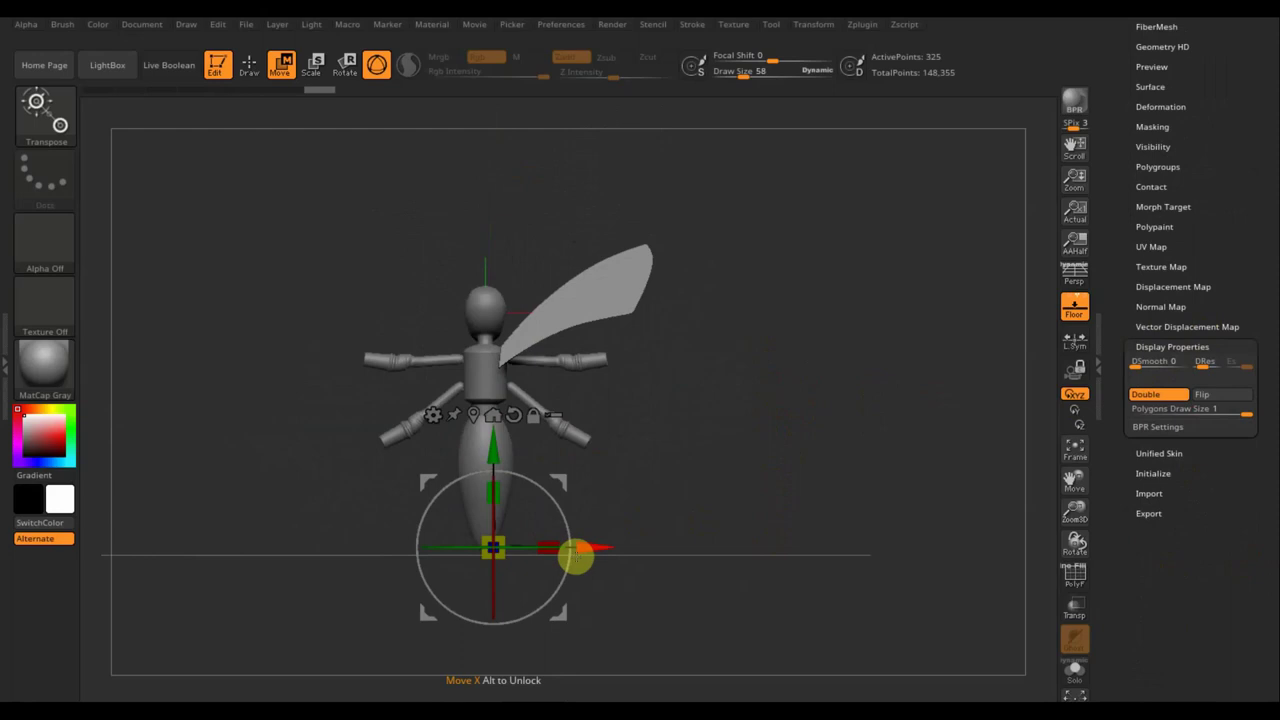
pyautogui.moveTo(594, 543); pyautogui.dragTo(606, 546)
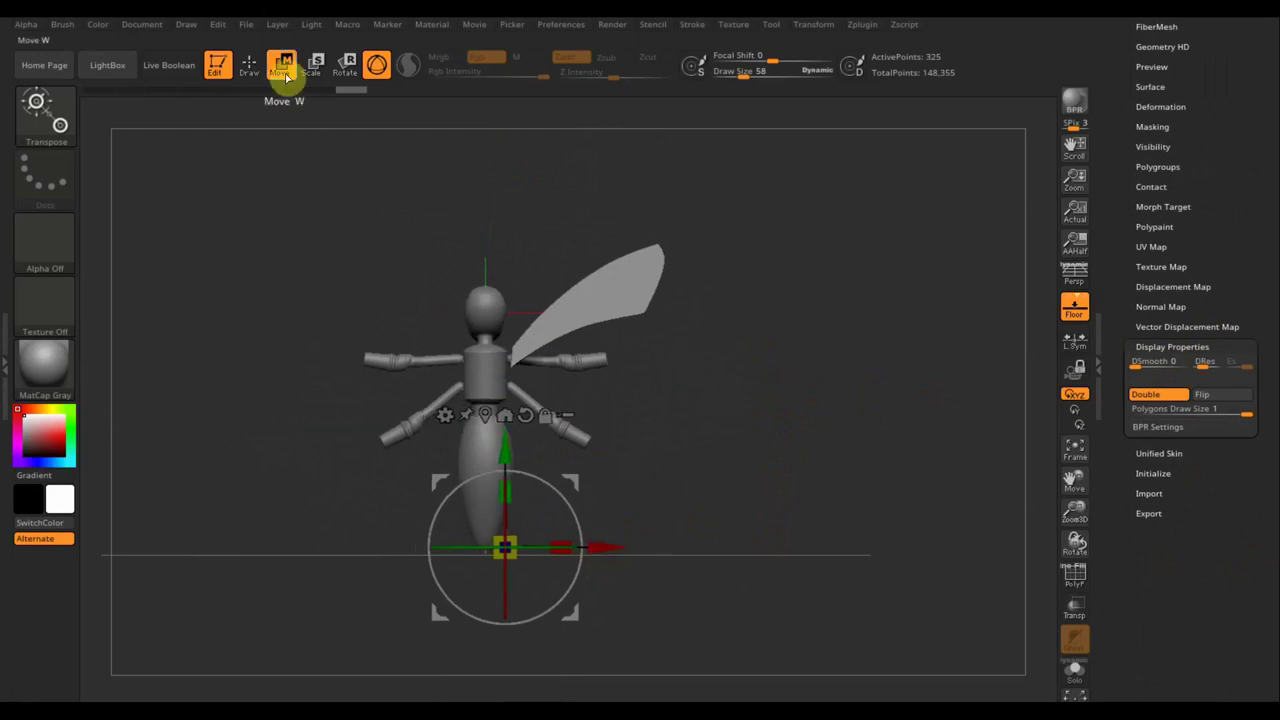
pyautogui.click(251, 64)
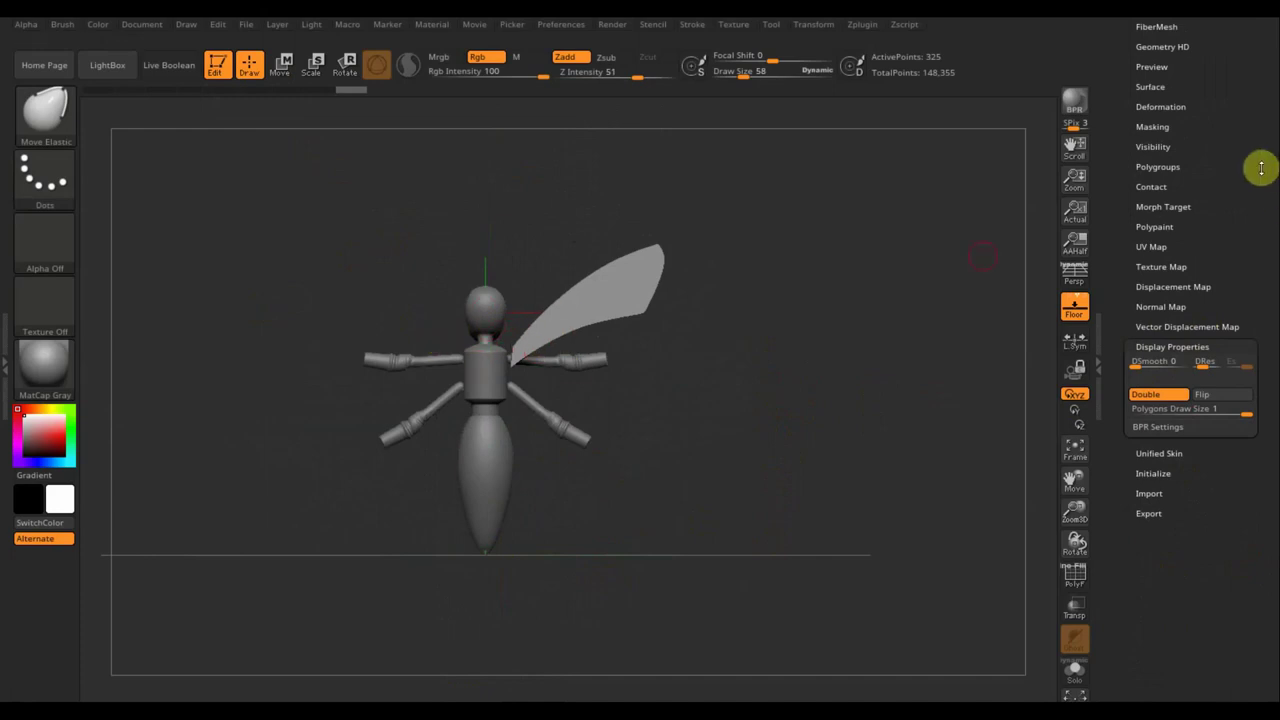
# Duplicate the крыло wing subtool and select the upper wing крыло for editing.
pyautogui.moveTo(1262, 168)
pyautogui.mouseDown()
pyautogui.moveTo(1251, 286)
pyautogui.moveTo(1176, 303)
pyautogui.mouseUp()
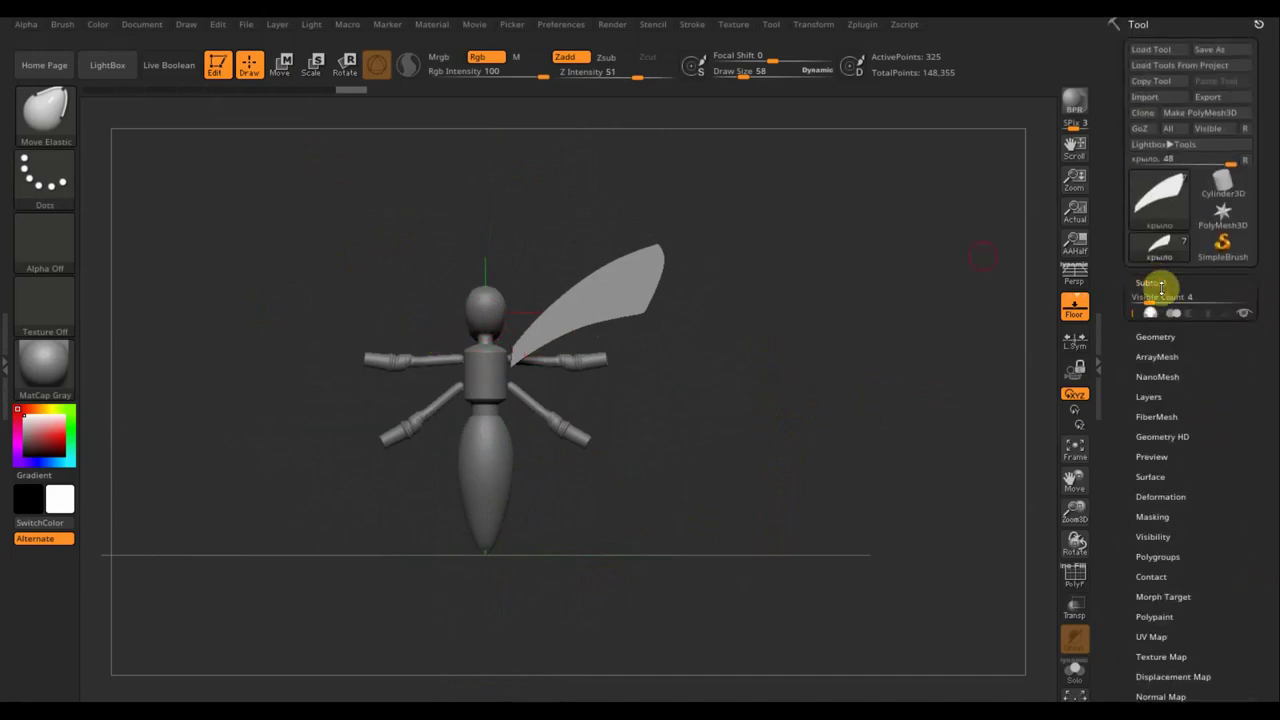
pyautogui.click(1152, 284)
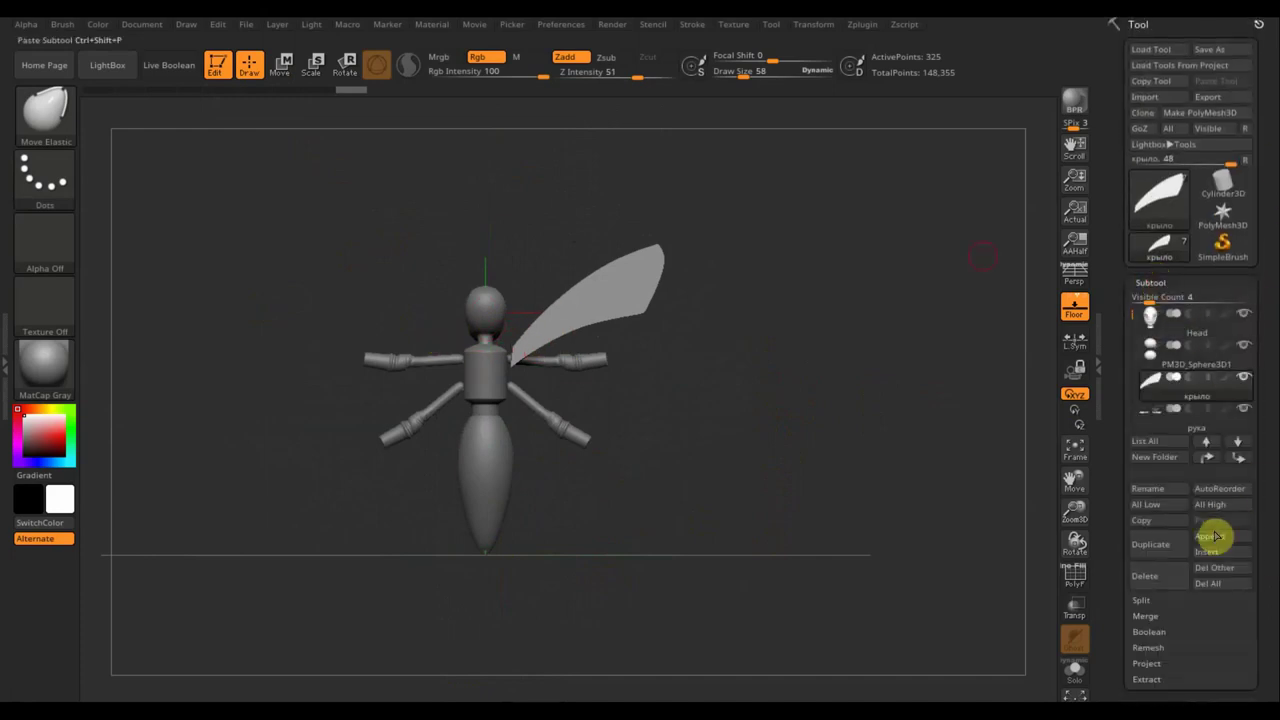
pyautogui.click(1165, 553)
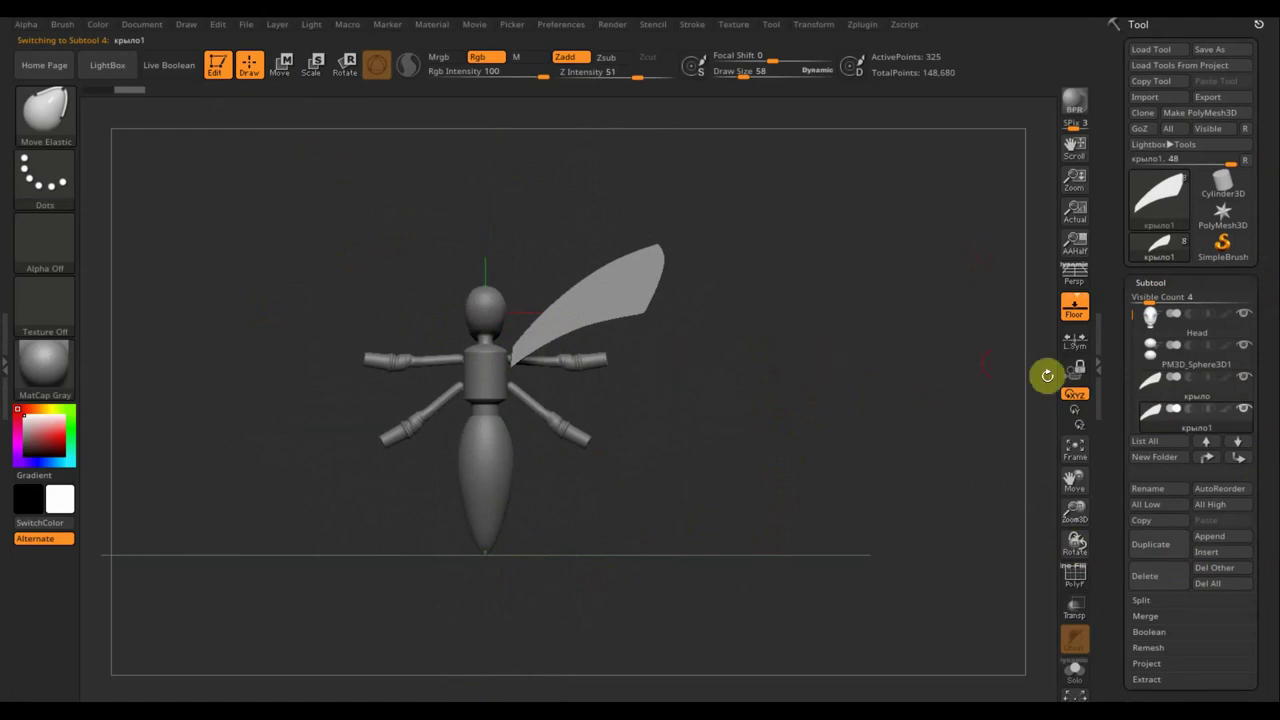
pyautogui.click(1158, 398)
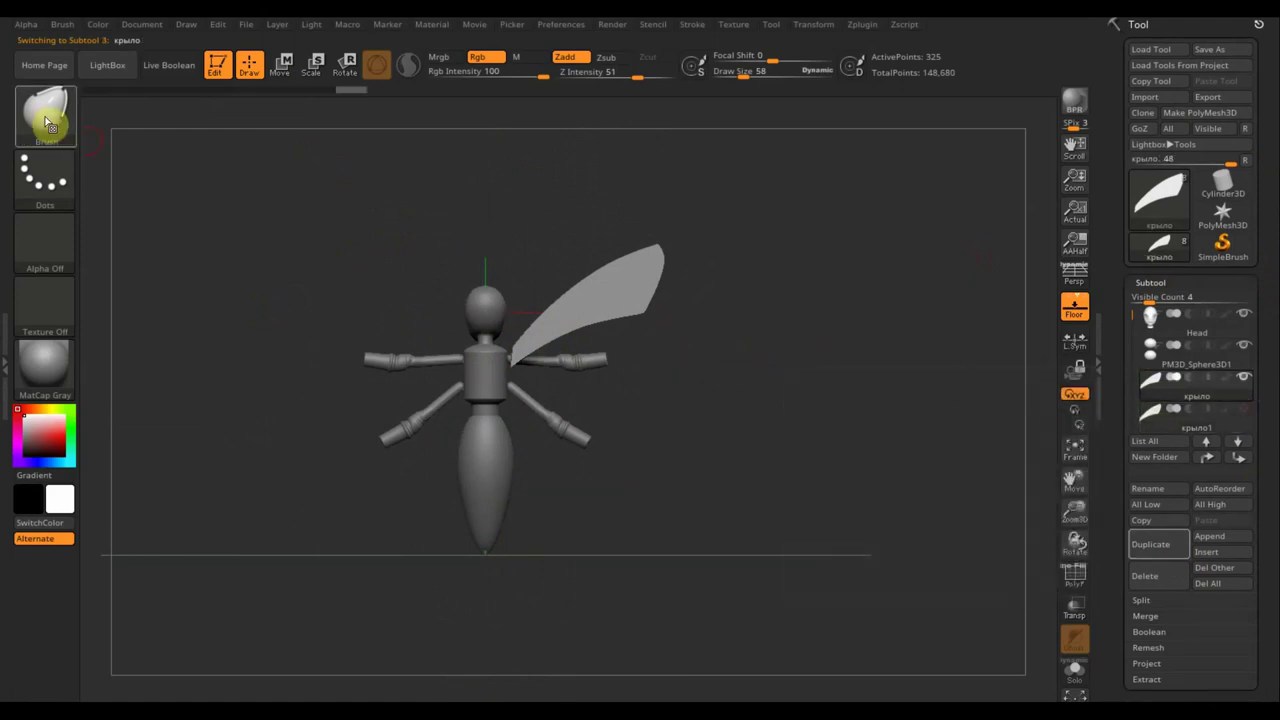
# Pull the wing tip outward and the base up with Move Elastic, smoothing the surface.
pyautogui.moveTo(738, 75); pyautogui.dragTo(750, 77)
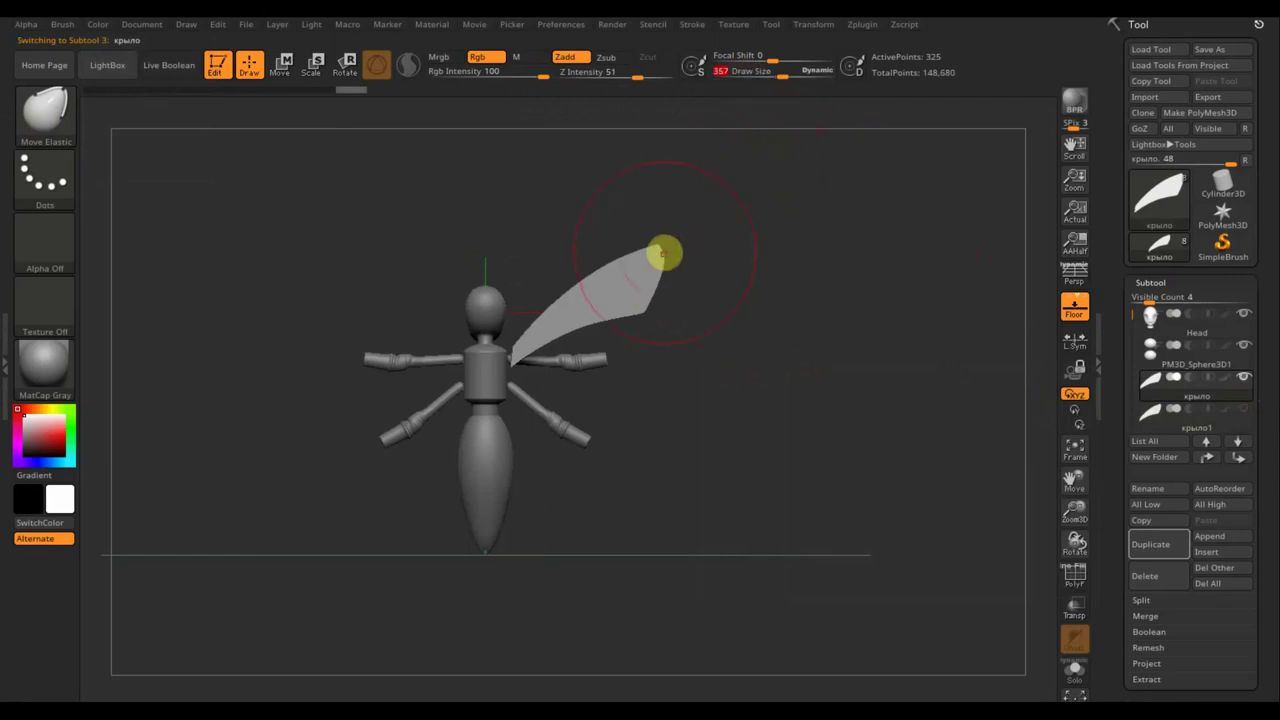
pyautogui.moveTo(664, 253); pyautogui.dragTo(678, 262)
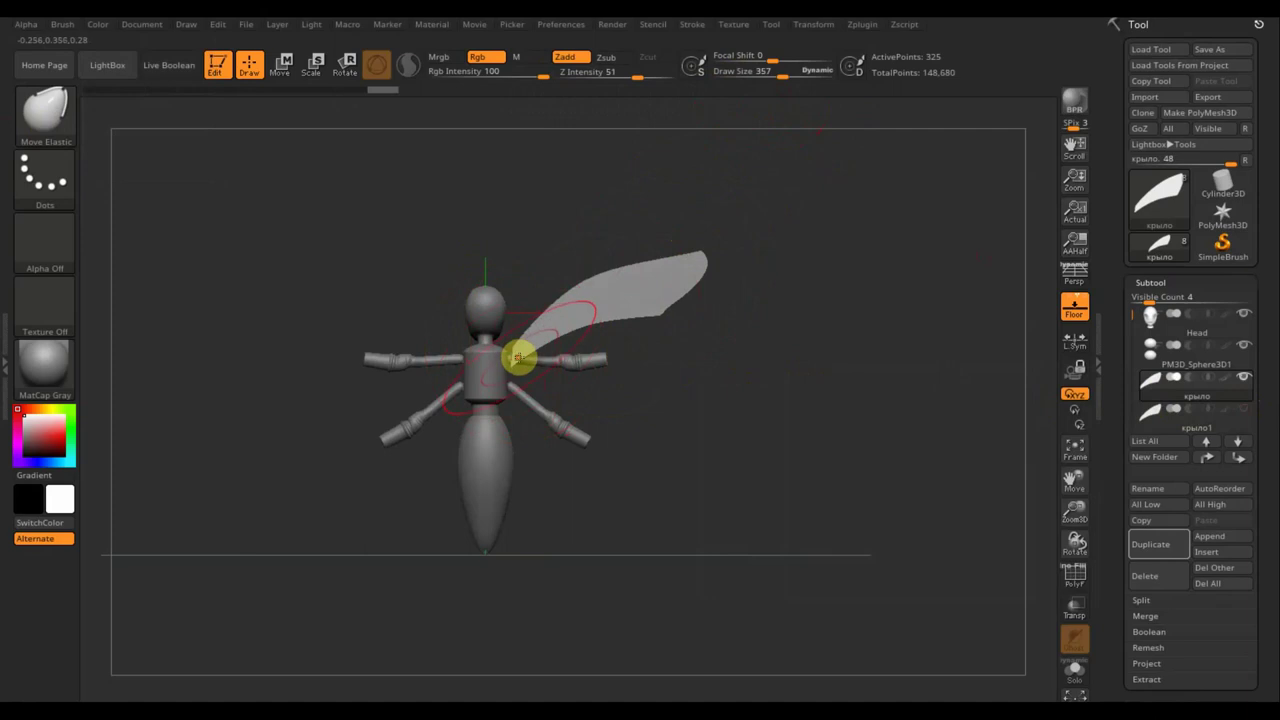
pyautogui.press('shift')
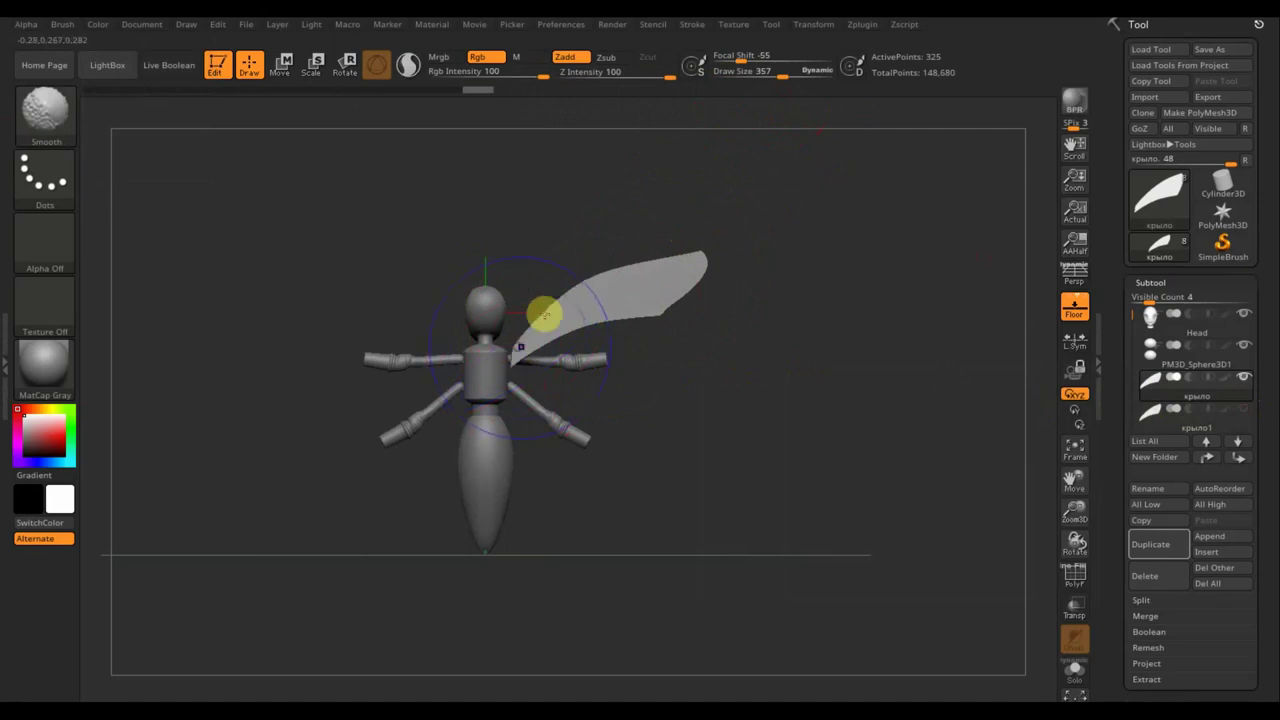
pyautogui.moveTo(779, 77); pyautogui.dragTo(758, 77)
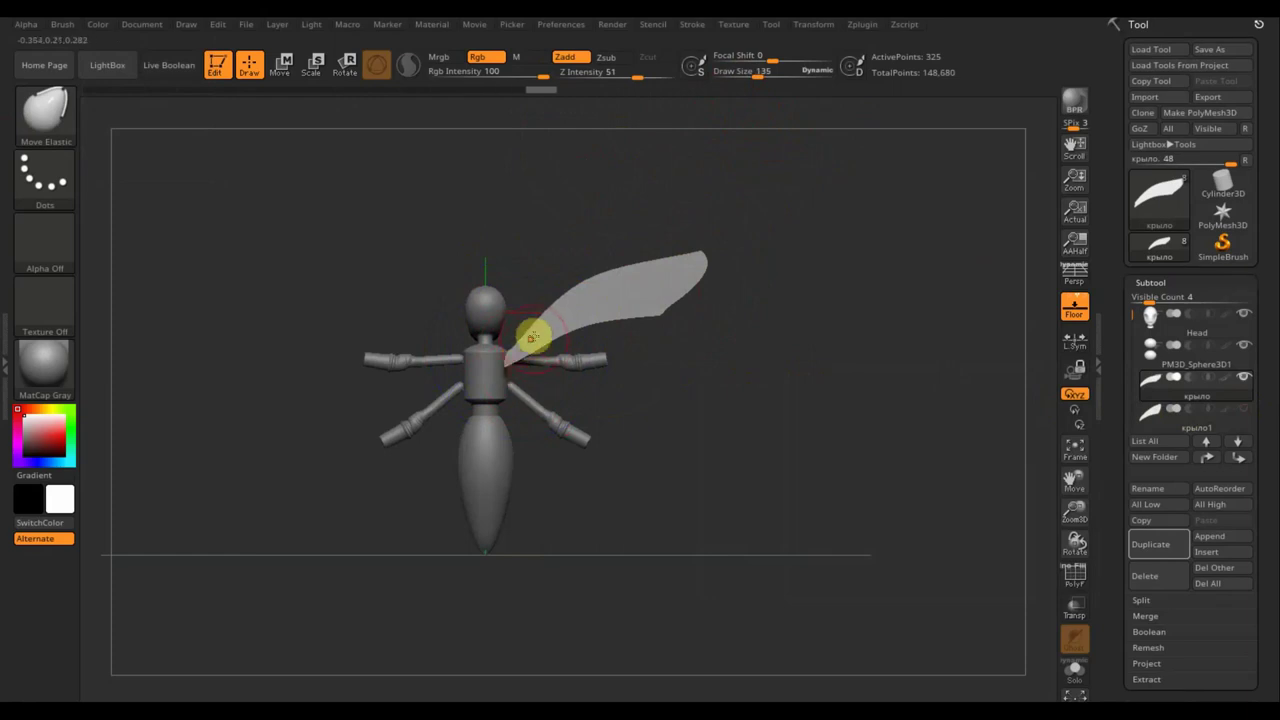
pyautogui.moveTo(527, 329)
pyautogui.mouseDown()
pyautogui.moveTo(626, 271)
pyautogui.moveTo(698, 255)
pyautogui.moveTo(667, 316)
pyautogui.mouseUp()
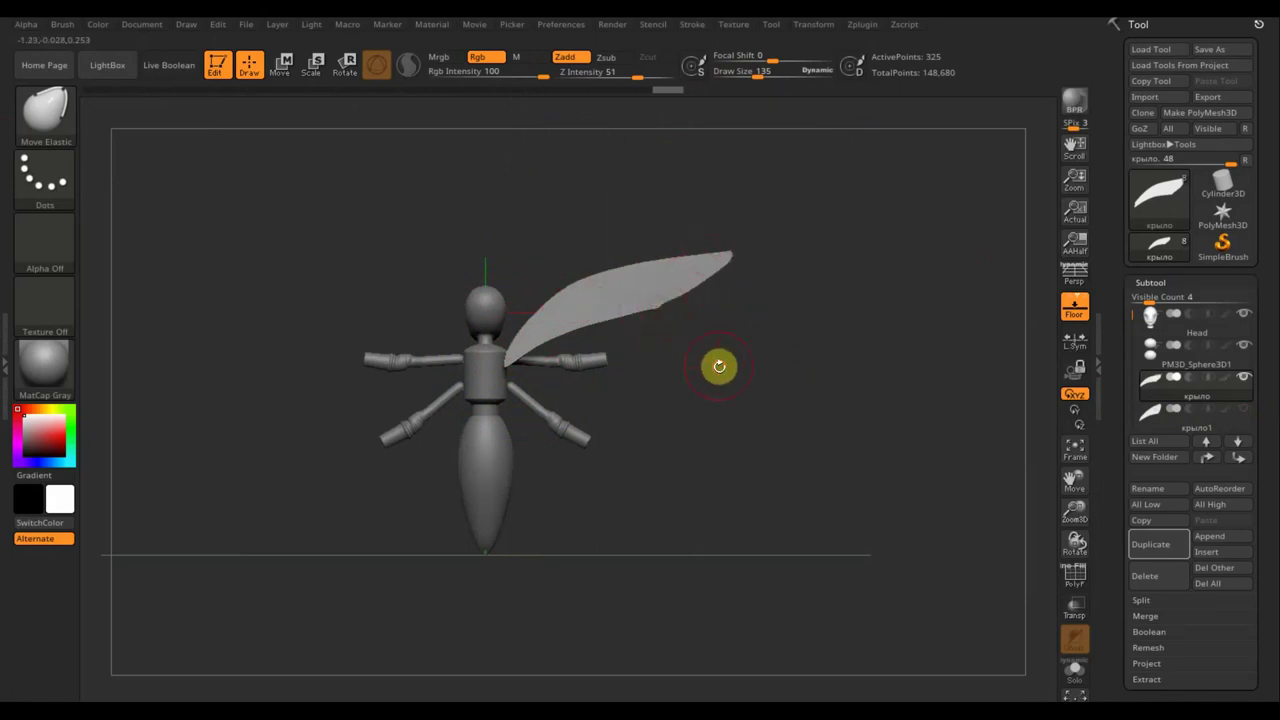
pyautogui.moveTo(717, 366)
pyautogui.mouseDown()
pyautogui.moveTo(575, 395)
pyautogui.moveTo(600, 406)
pyautogui.mouseUp()
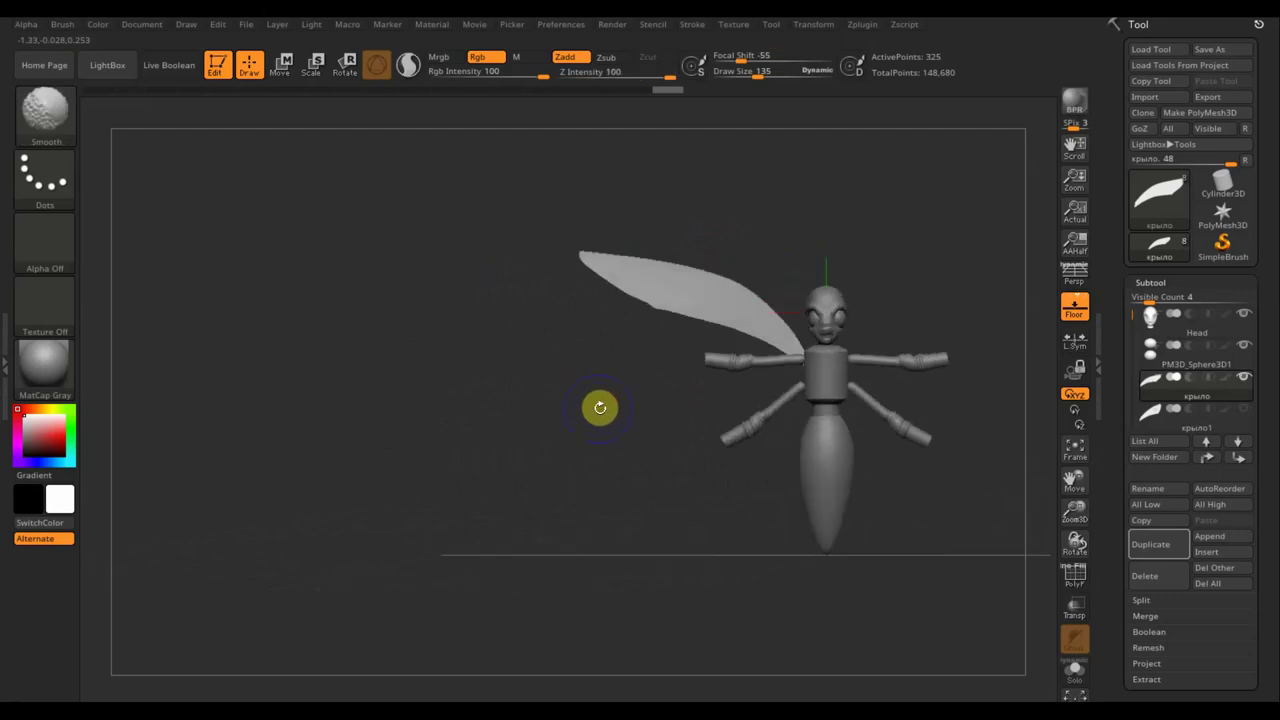
# Select крыло1 and move and rotate it down beneath the upper wing.
pyautogui.click(1260, 580)
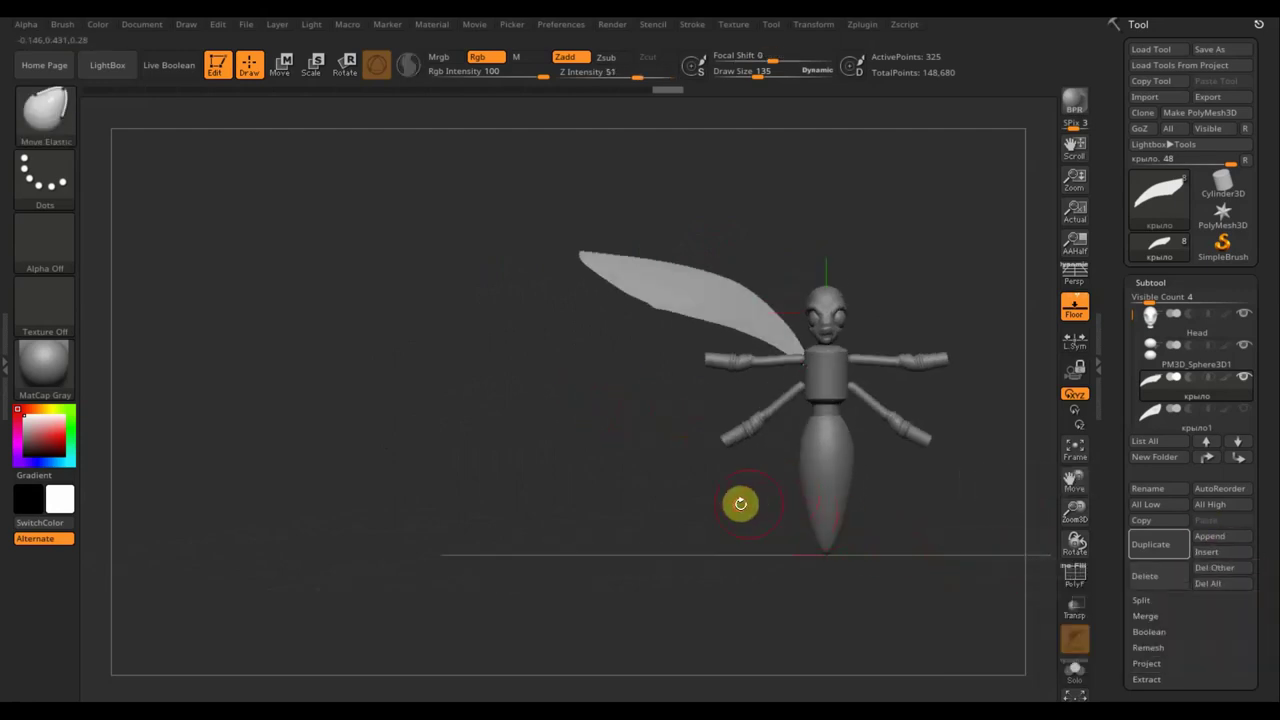
pyautogui.keyDown('alt'); pyautogui.moveTo(741, 503); pyautogui.dragTo(522, 505); pyautogui.keyUp('alt')
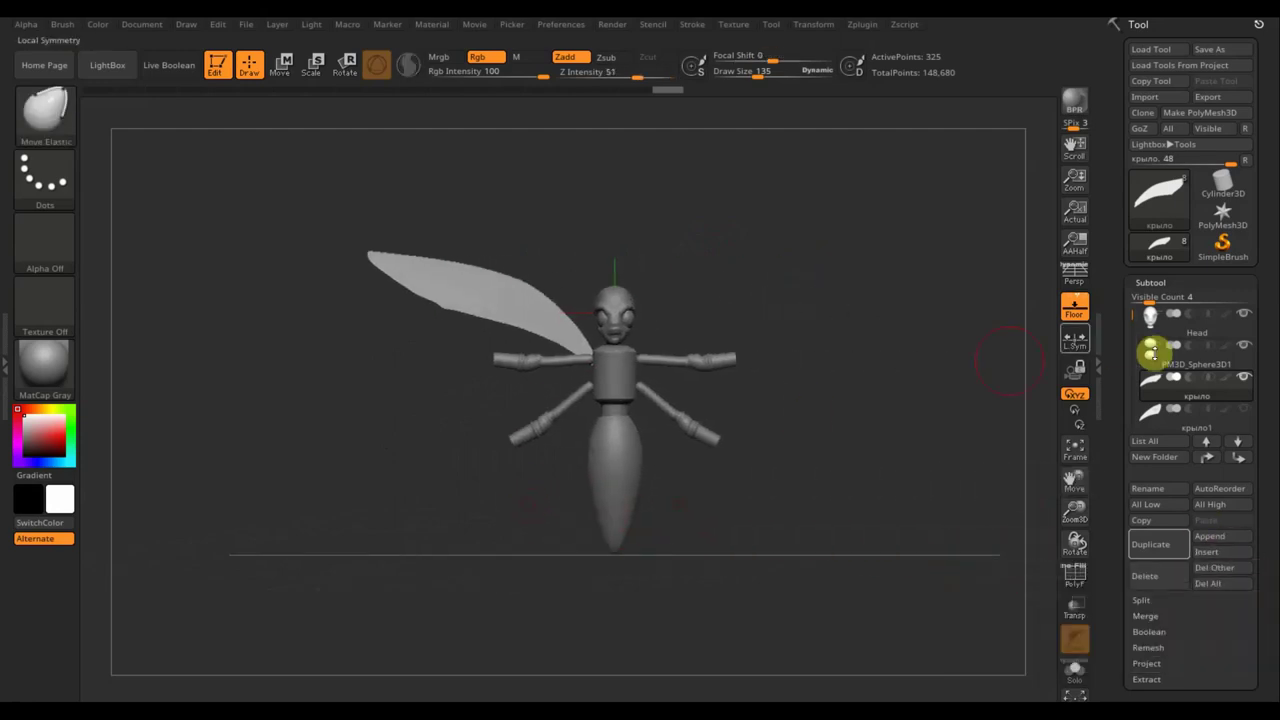
pyautogui.click(1155, 420)
pyautogui.click(285, 78)
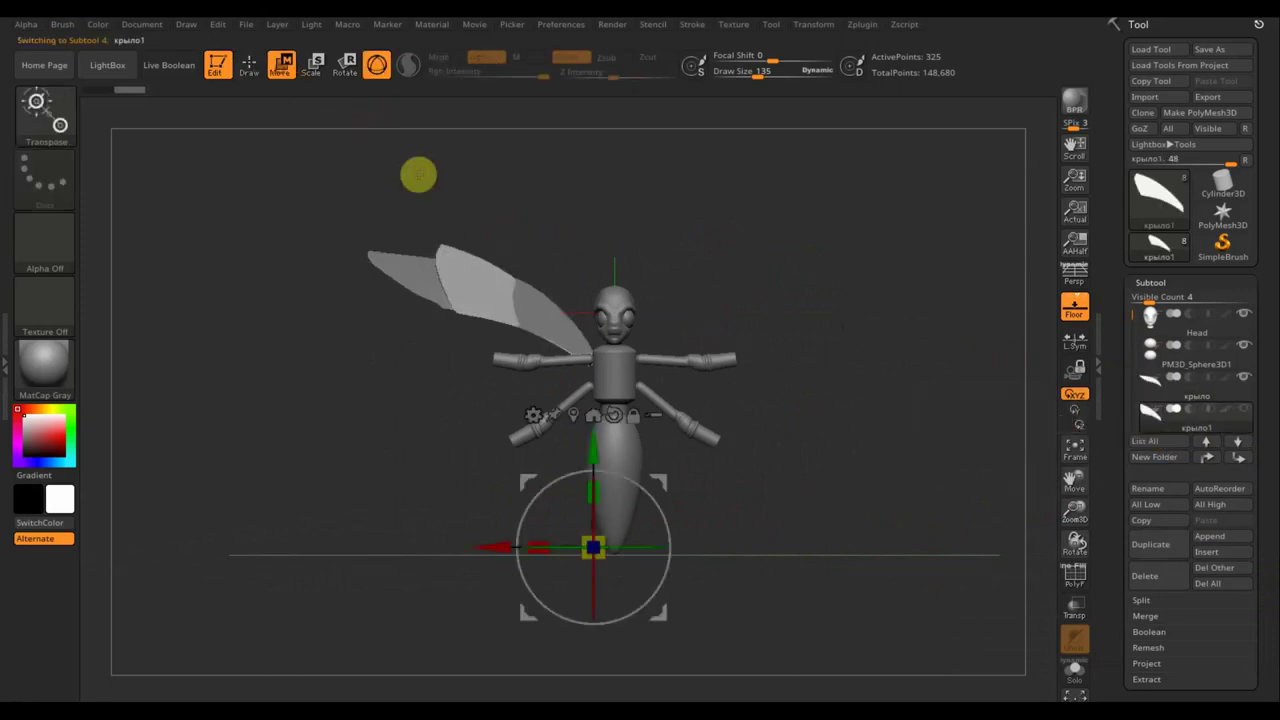
pyautogui.moveTo(594, 450); pyautogui.dragTo(594, 486)
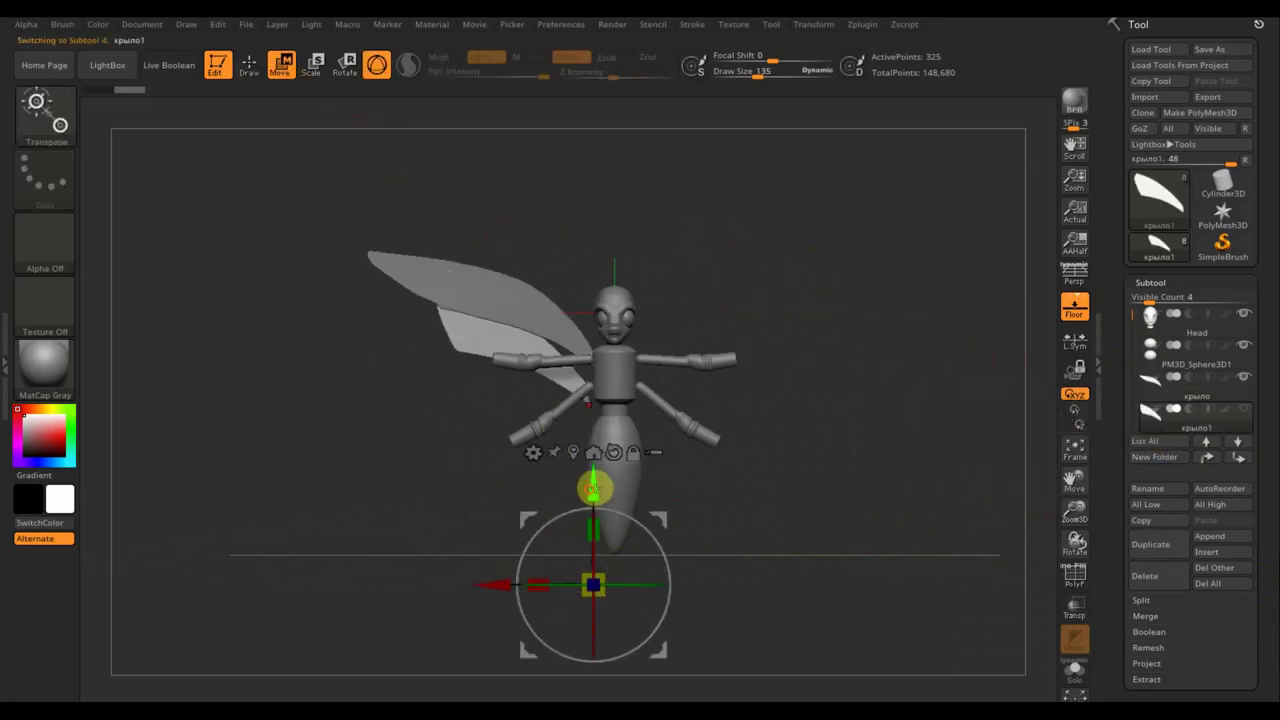
pyautogui.moveTo(648, 536); pyautogui.dragTo(613, 484)
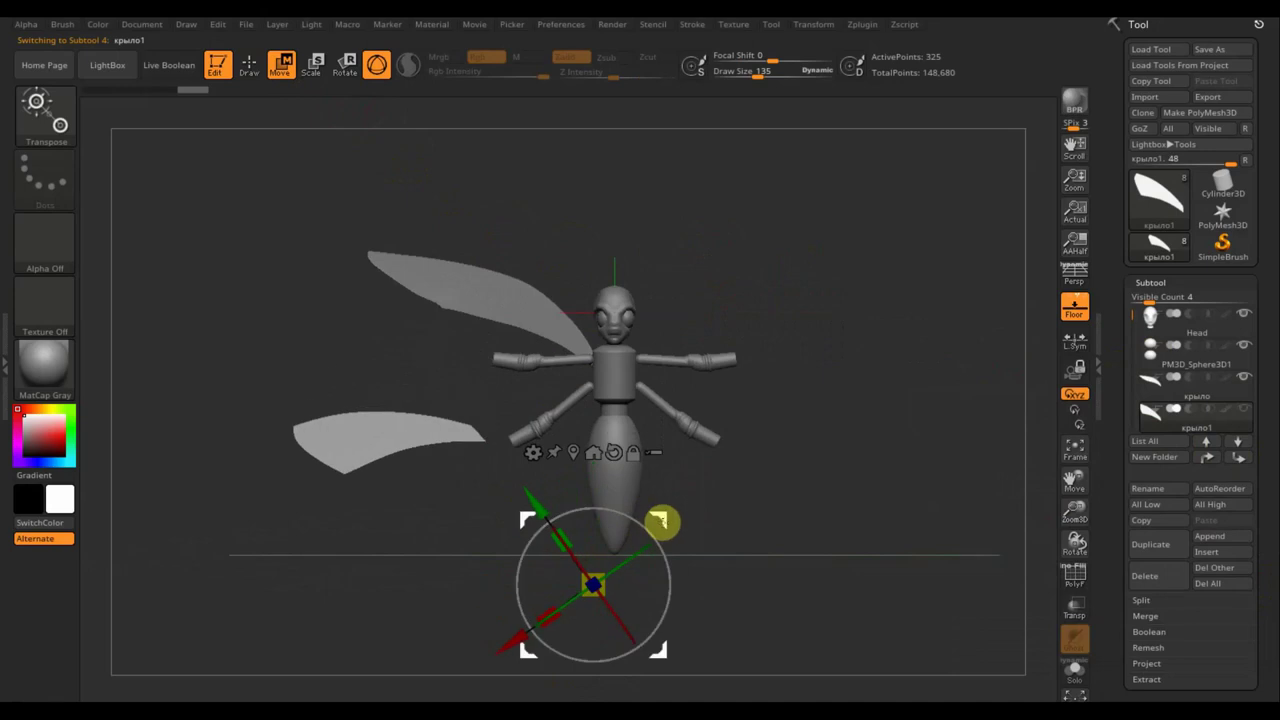
pyautogui.moveTo(663, 520); pyautogui.dragTo(786, 464)
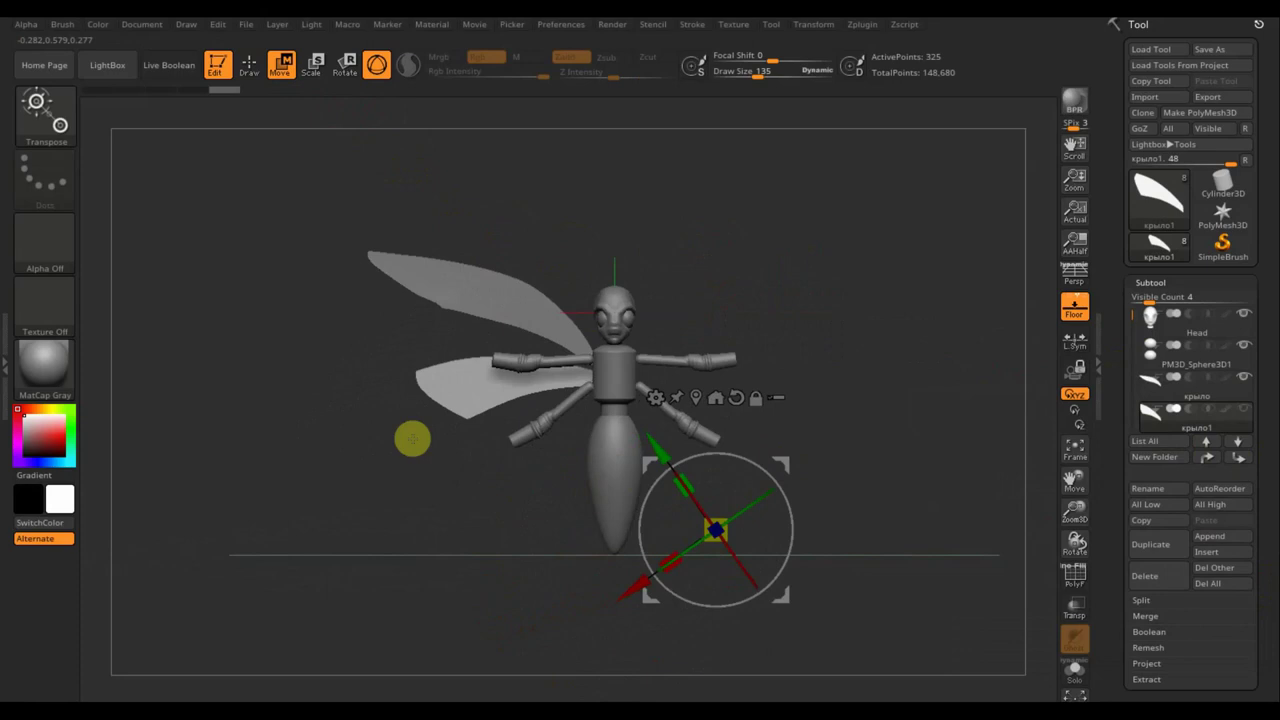
# Shrink the lower wing slightly and nudge it up into place below the first wing.
pyautogui.moveTo(333, 474); pyautogui.dragTo(505, 489)
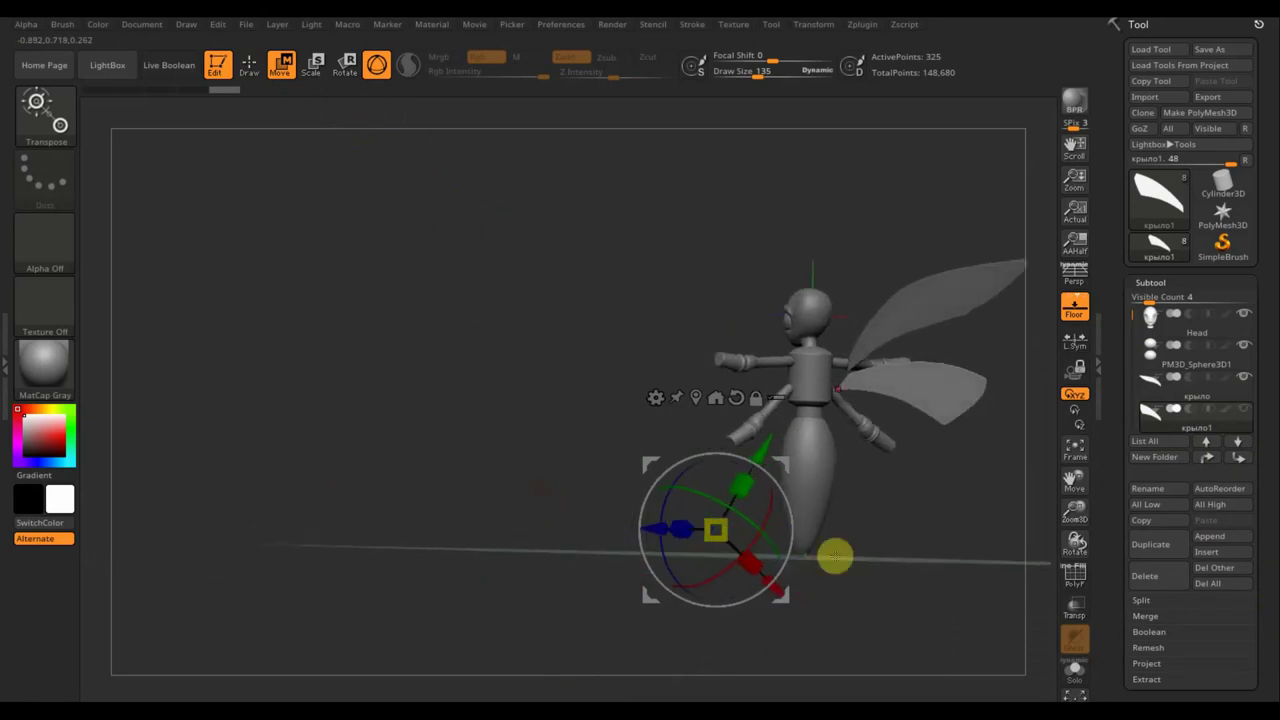
pyautogui.moveTo(940, 531); pyautogui.dragTo(928, 541)
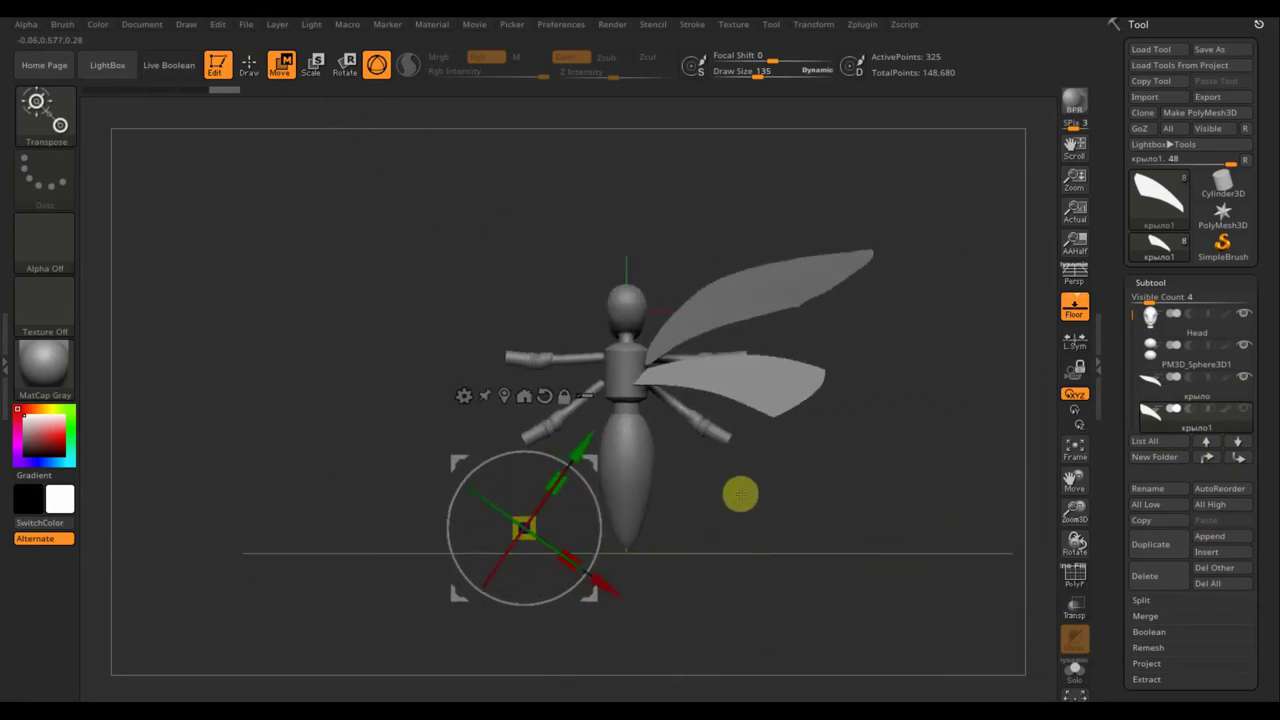
pyautogui.moveTo(949, 497)
pyautogui.keyDown('alt'); pyautogui.mouseDown()
pyautogui.moveTo(623, 479)
pyautogui.moveTo(704, 454)
pyautogui.mouseUp(); pyautogui.keyUp('alt')
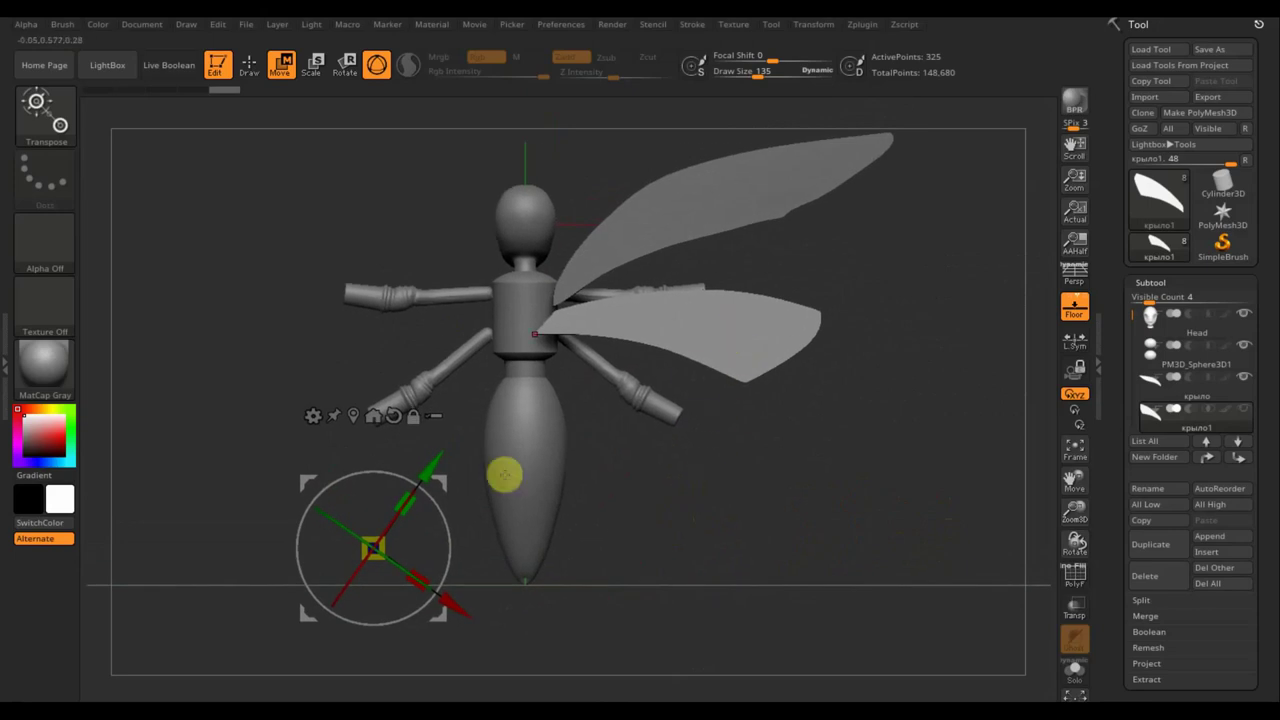
pyautogui.moveTo(378, 556); pyautogui.dragTo(374, 550)
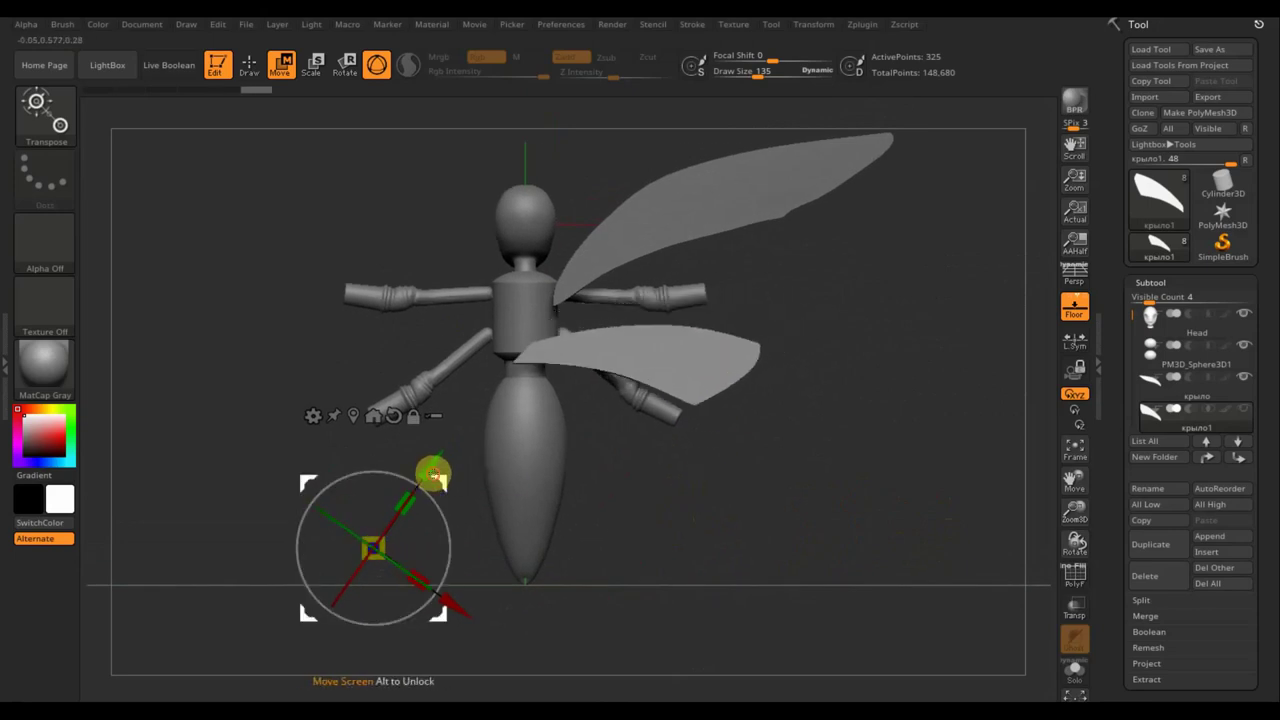
pyautogui.moveTo(433, 474); pyautogui.dragTo(455, 442)
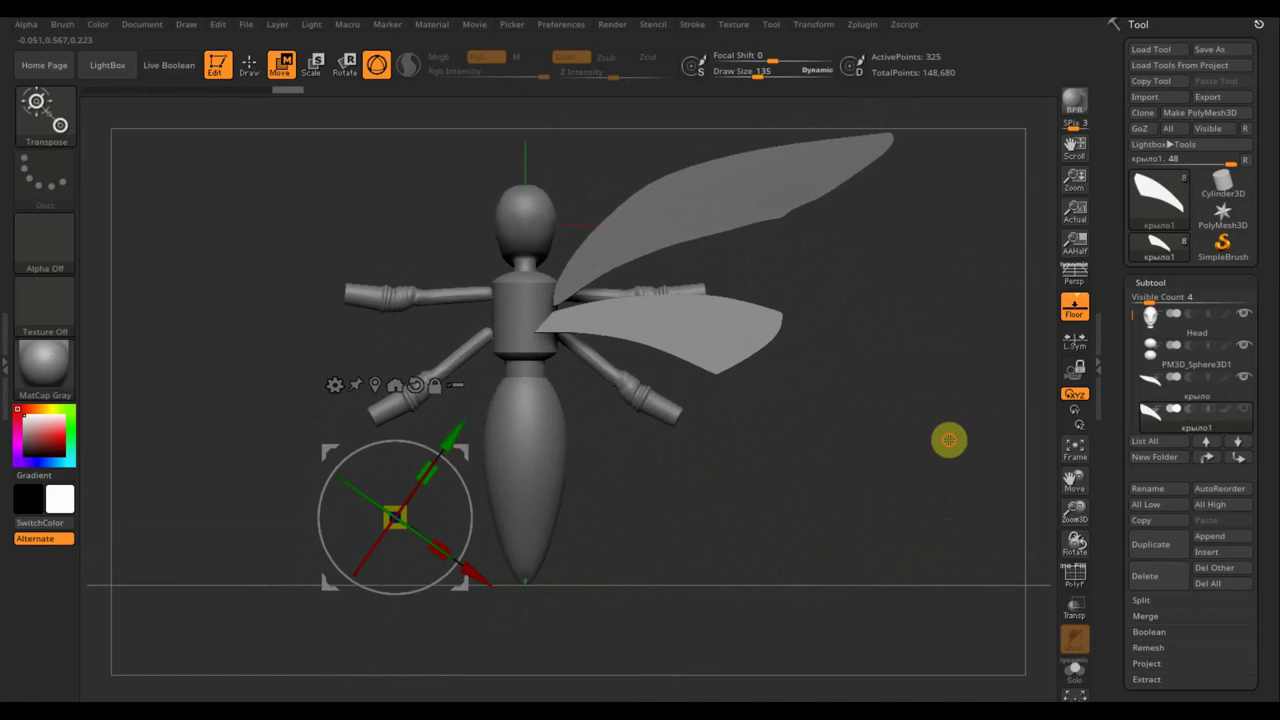
pyautogui.moveTo(949, 440); pyautogui.dragTo(780, 457)
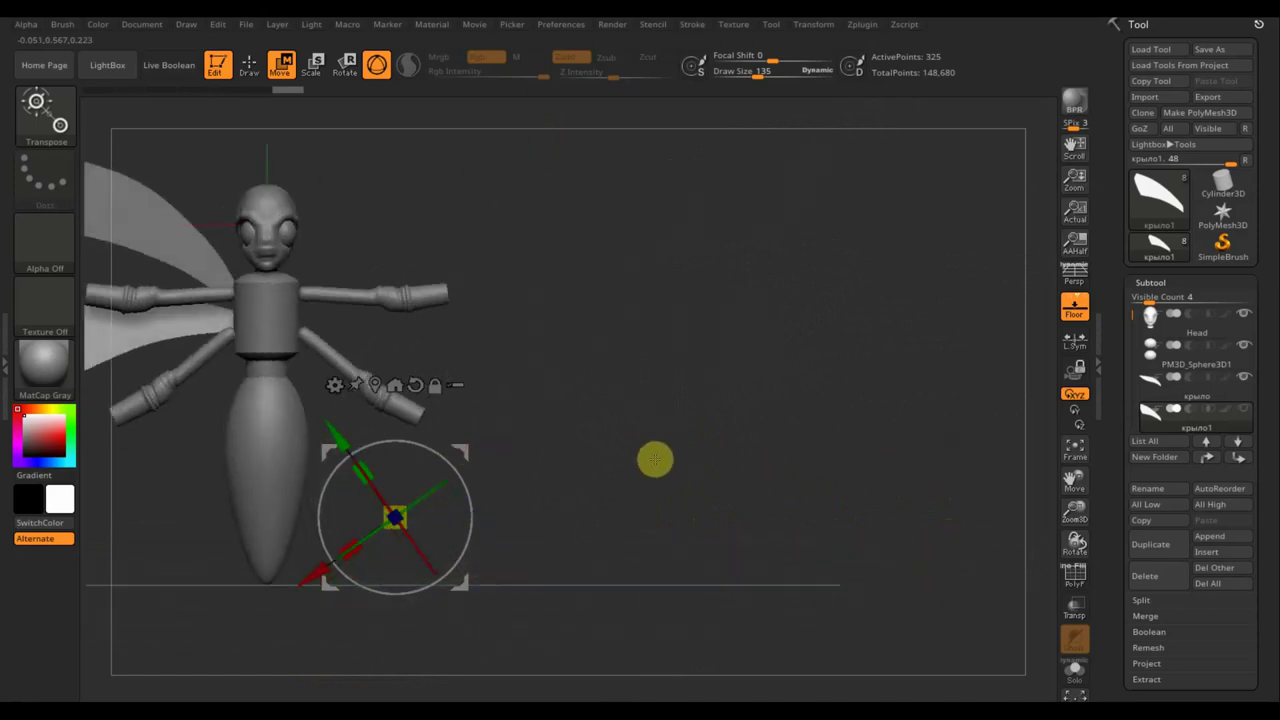
pyautogui.moveTo(655, 459)
pyautogui.mouseDown()
pyautogui.moveTo(908, 449)
pyautogui.moveTo(819, 489)
pyautogui.moveTo(749, 369)
pyautogui.moveTo(671, 380)
pyautogui.mouseUp()
pyautogui.moveTo(635, 425)
pyautogui.keyDown('alt'); pyautogui.mouseDown()
pyautogui.moveTo(849, 477)
pyautogui.moveTo(797, 393)
pyautogui.moveTo(862, 430)
pyautogui.mouseUp(); pyautogui.keyUp('alt')
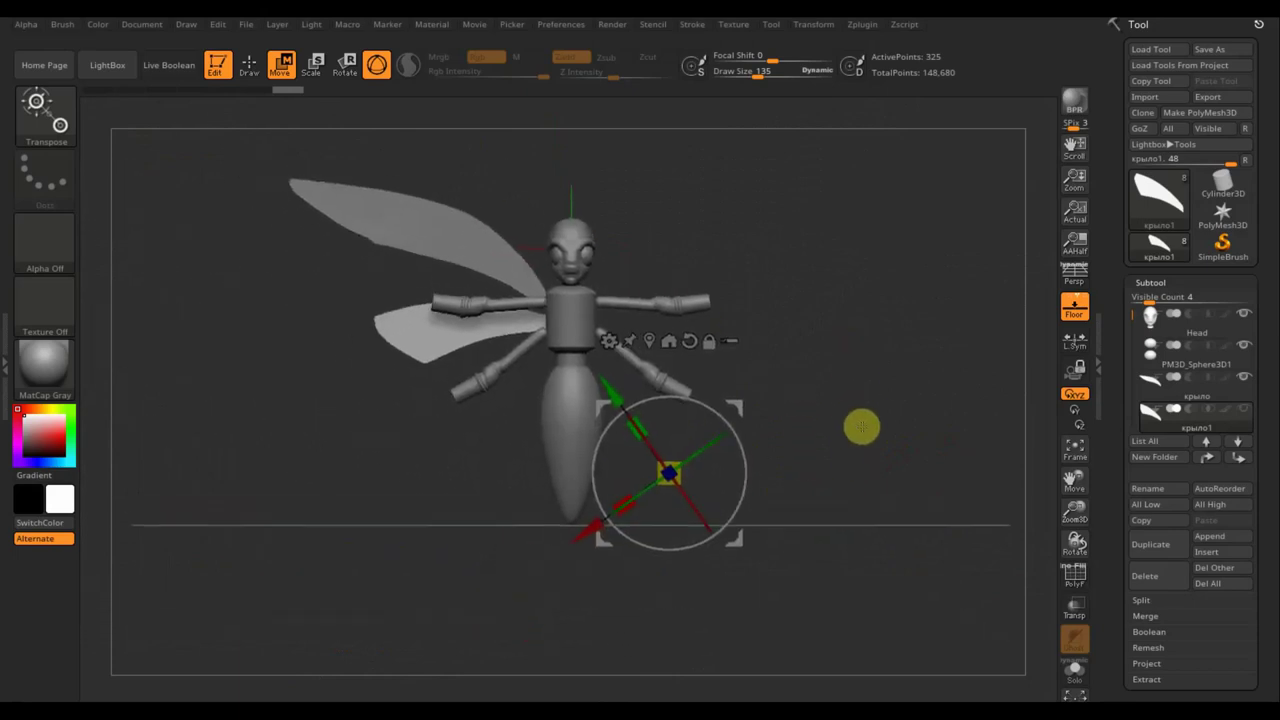
pyautogui.moveTo(1275, 525); pyautogui.dragTo(1268, 457)
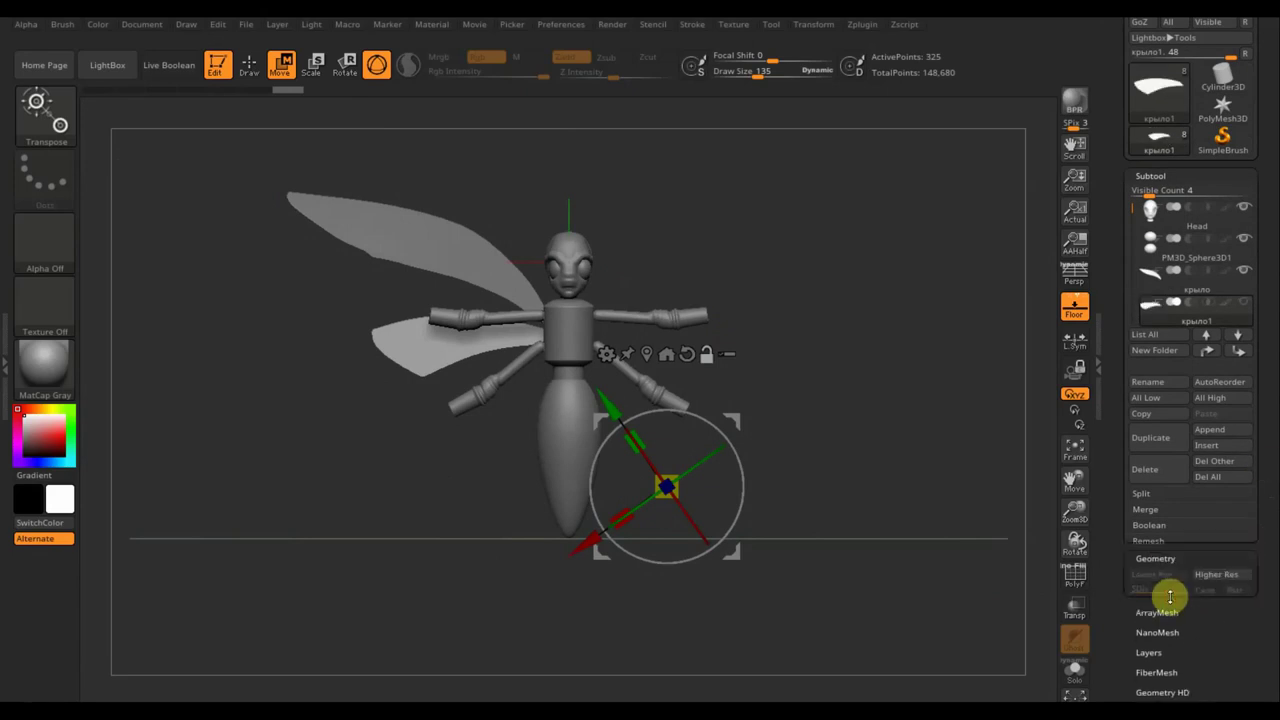
# Mirror And Weld the lower wing крыло1 and the upper wing крыло onto the right side.
pyautogui.click(1160, 600)
pyautogui.click(1178, 510)
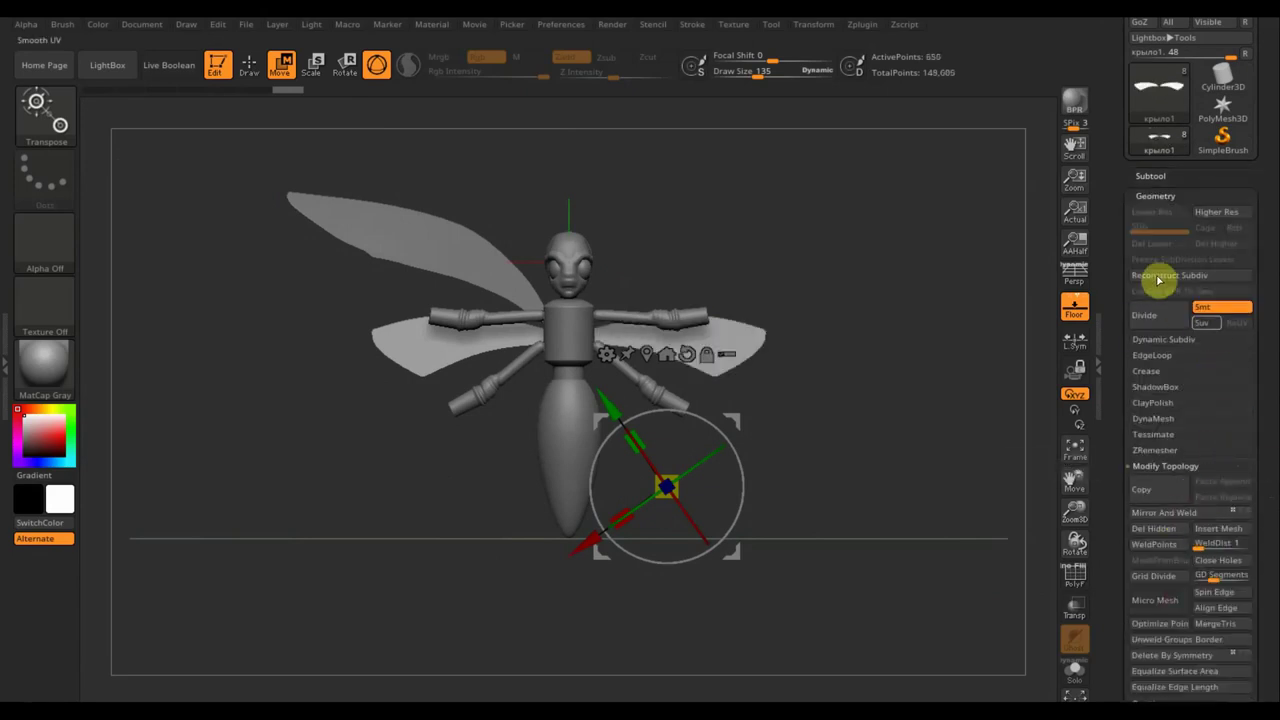
pyautogui.press('n')
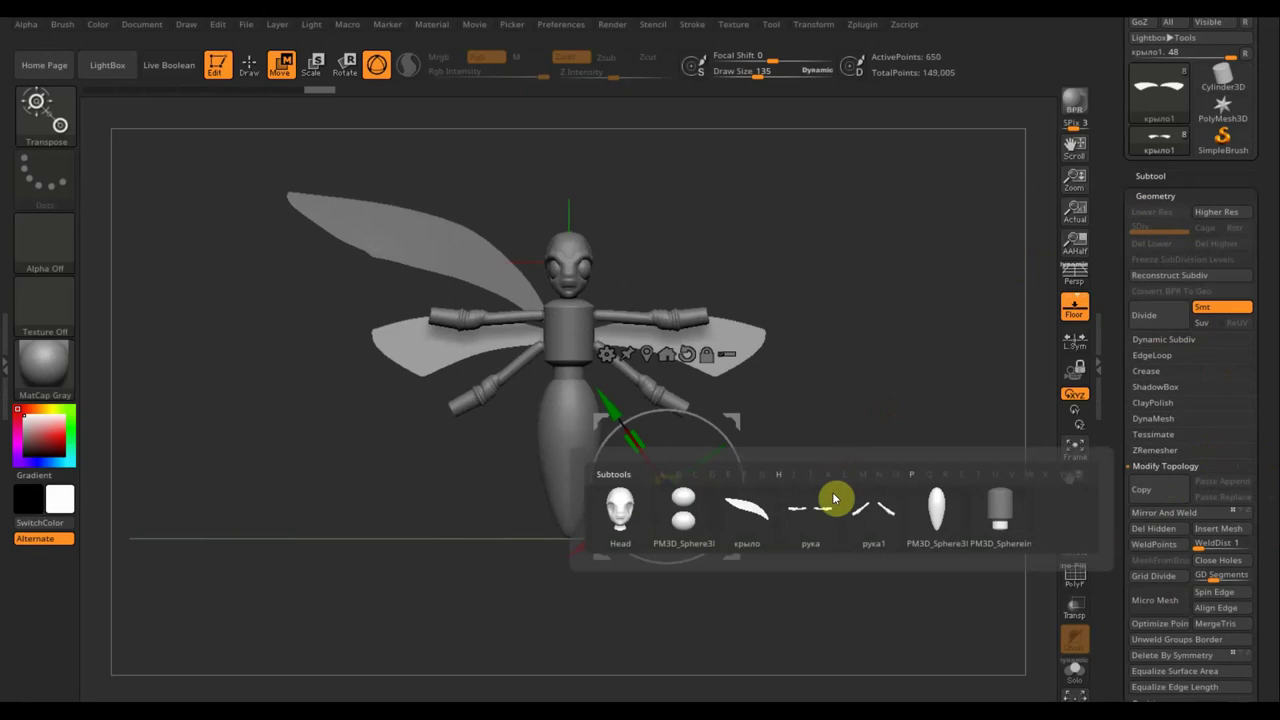
pyautogui.click(766, 515)
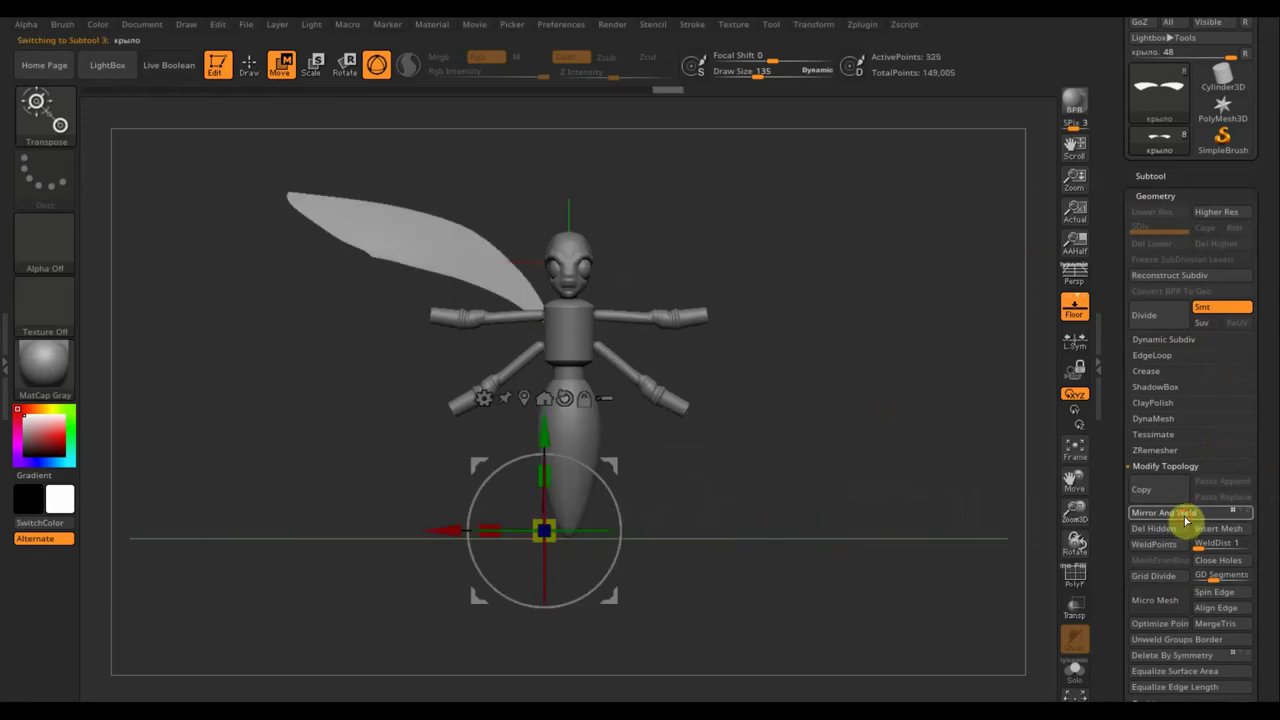
pyautogui.click(1186, 520)
pyautogui.press('n')
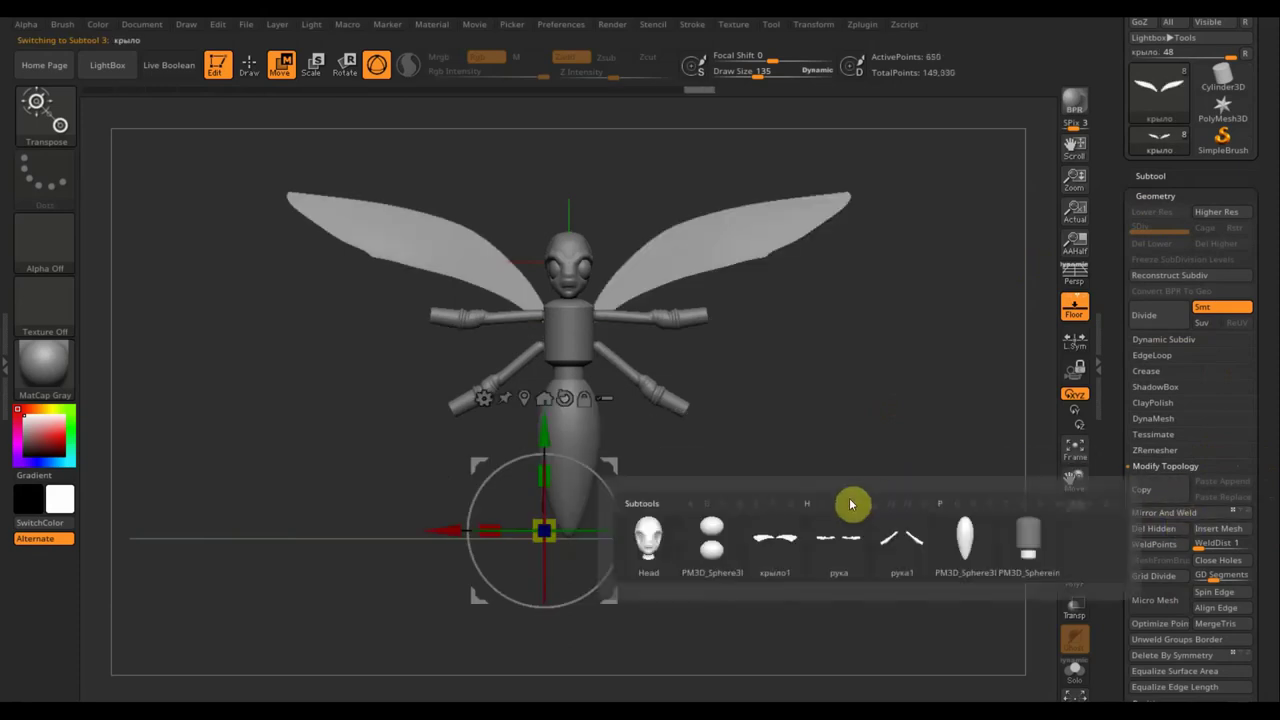
pyautogui.click(790, 558)
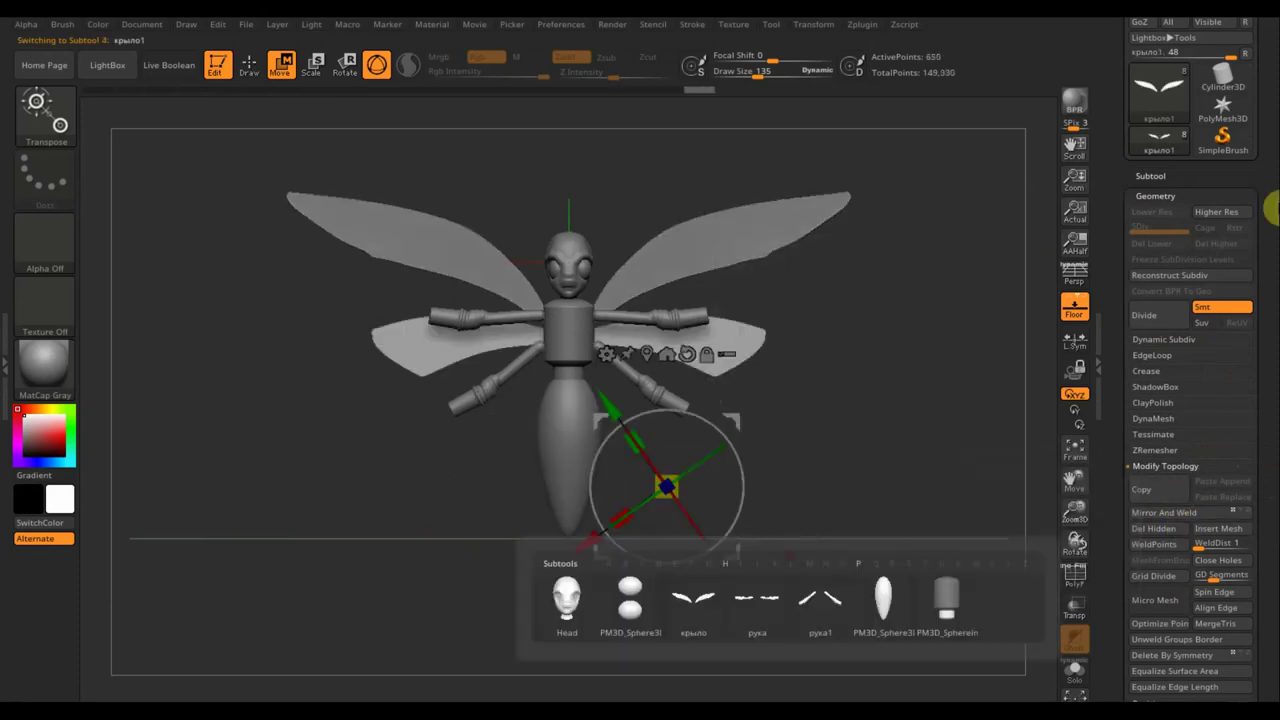
pyautogui.click(1152, 175)
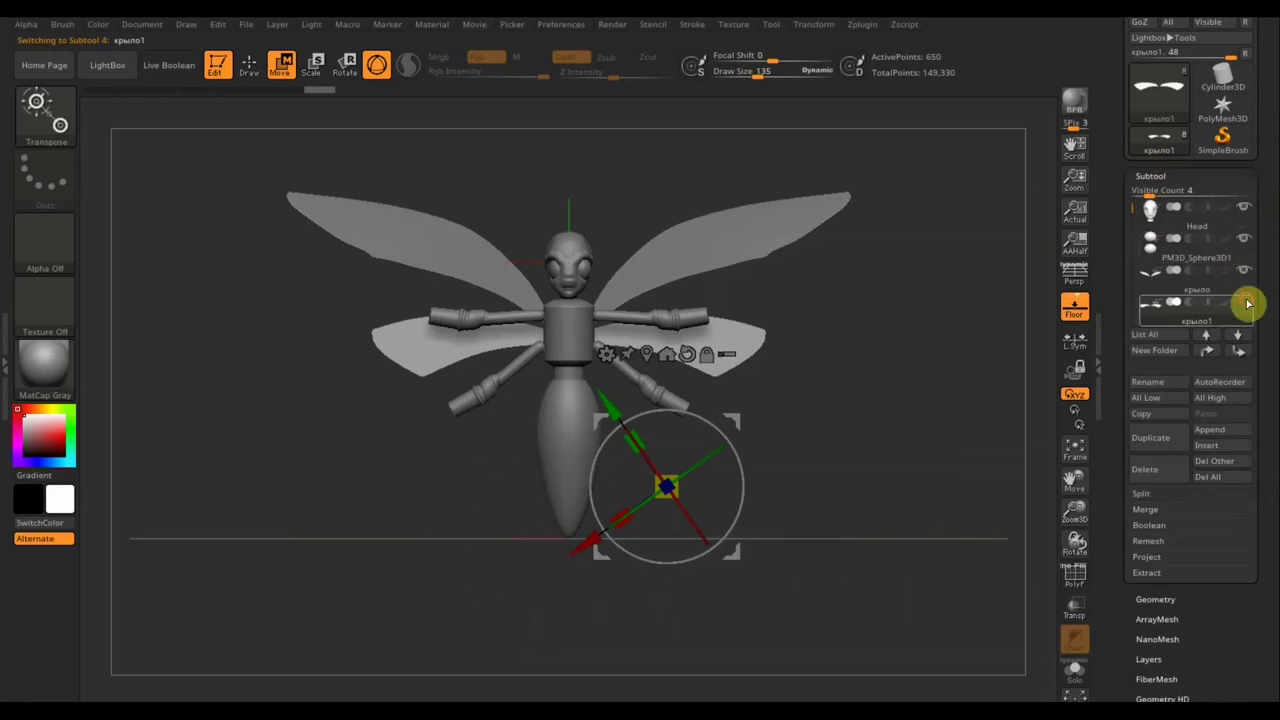
pyautogui.moveTo(855, 477)
pyautogui.mouseDown()
pyautogui.moveTo(966, 474)
pyautogui.moveTo(900, 480)
pyautogui.moveTo(927, 473)
pyautogui.moveTo(912, 484)
pyautogui.mouseUp()
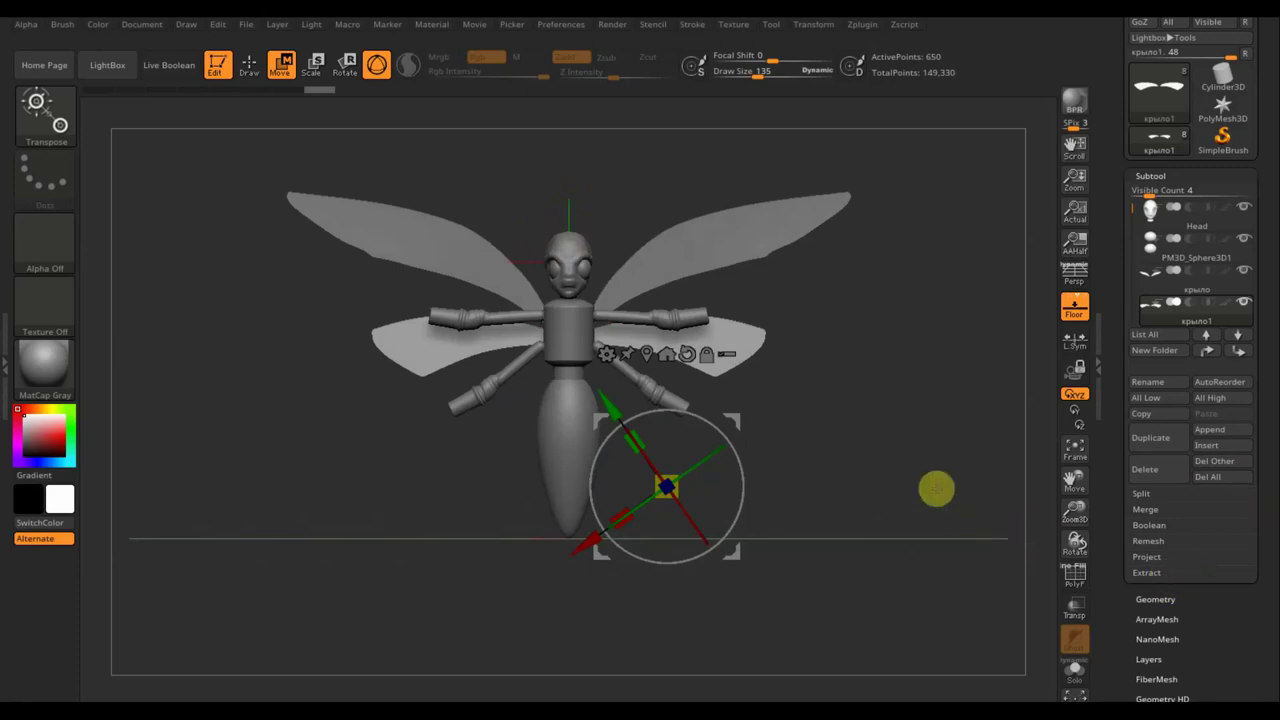
pyautogui.moveTo(934, 489)
pyautogui.keyDown('alt'); pyautogui.mouseDown()
pyautogui.moveTo(946, 583)
pyautogui.moveTo(902, 450)
pyautogui.moveTo(960, 580)
pyautogui.moveTo(886, 597)
pyautogui.moveTo(942, 589)
pyautogui.mouseUp(); pyautogui.keyUp('alt')
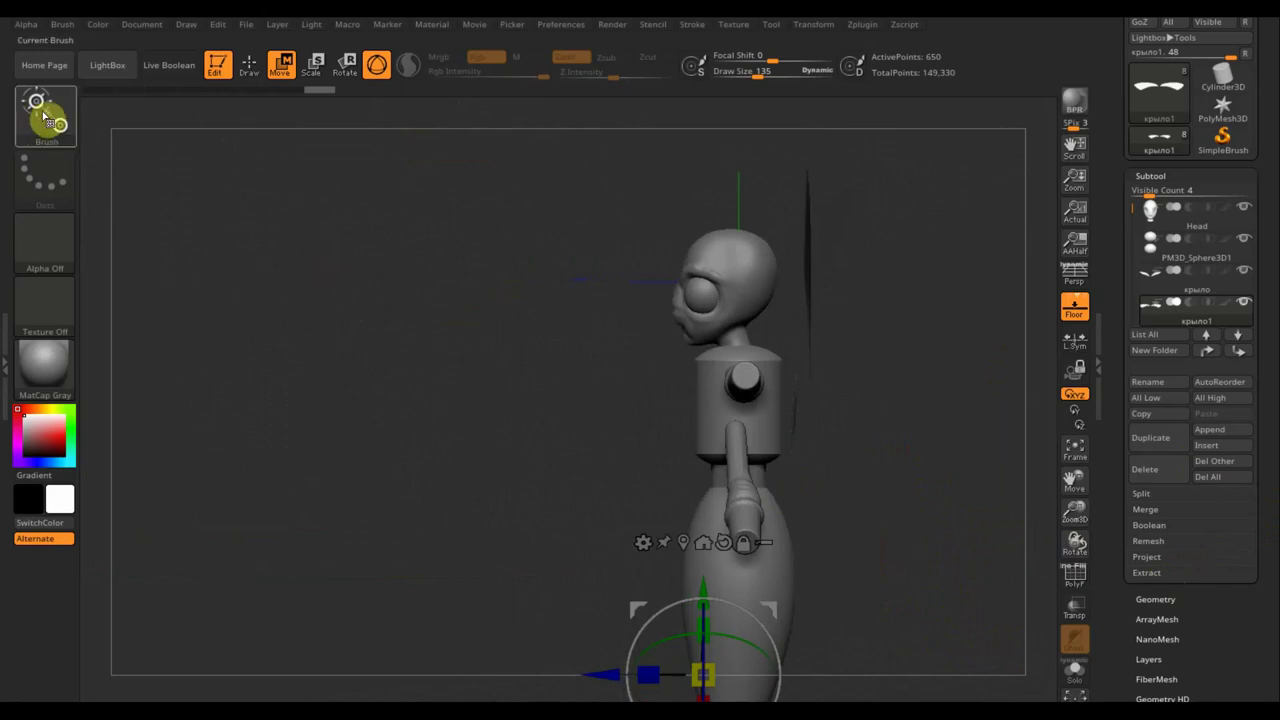
# Switch to Draw mode and pick the CurveTube brush with a smaller Draw Size.
pyautogui.click(250, 64)
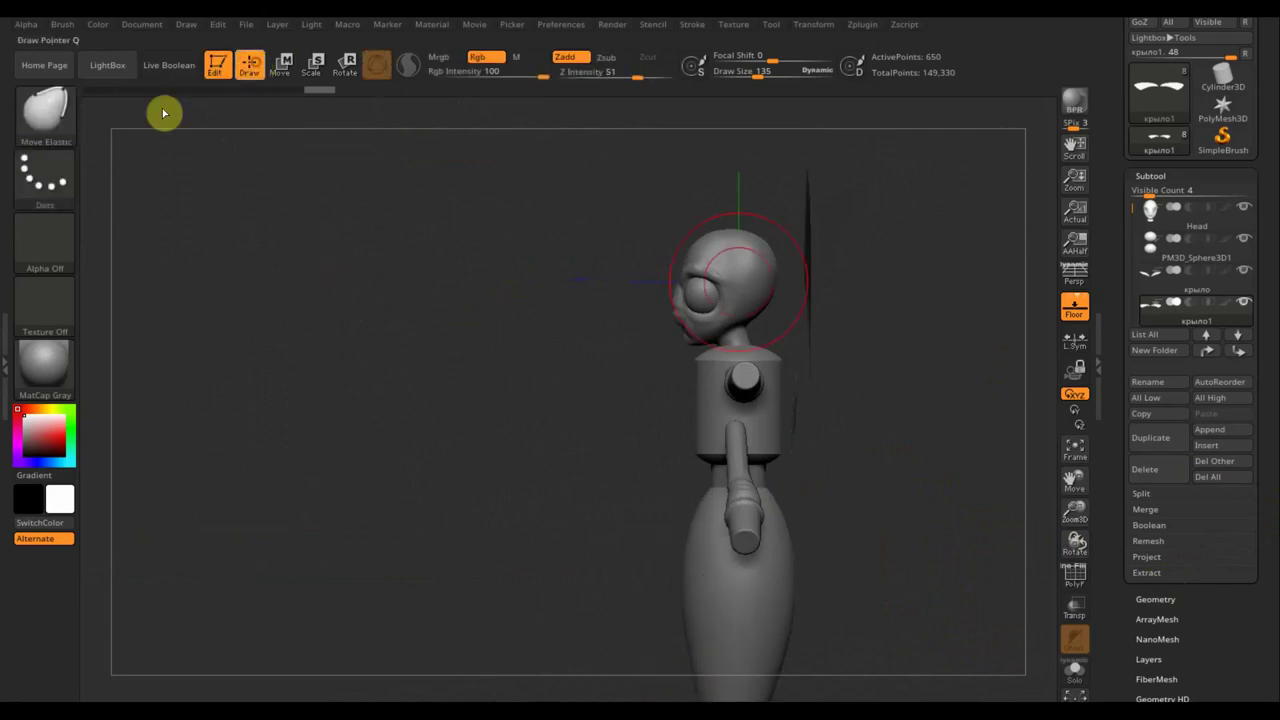
pyautogui.click(45, 108)
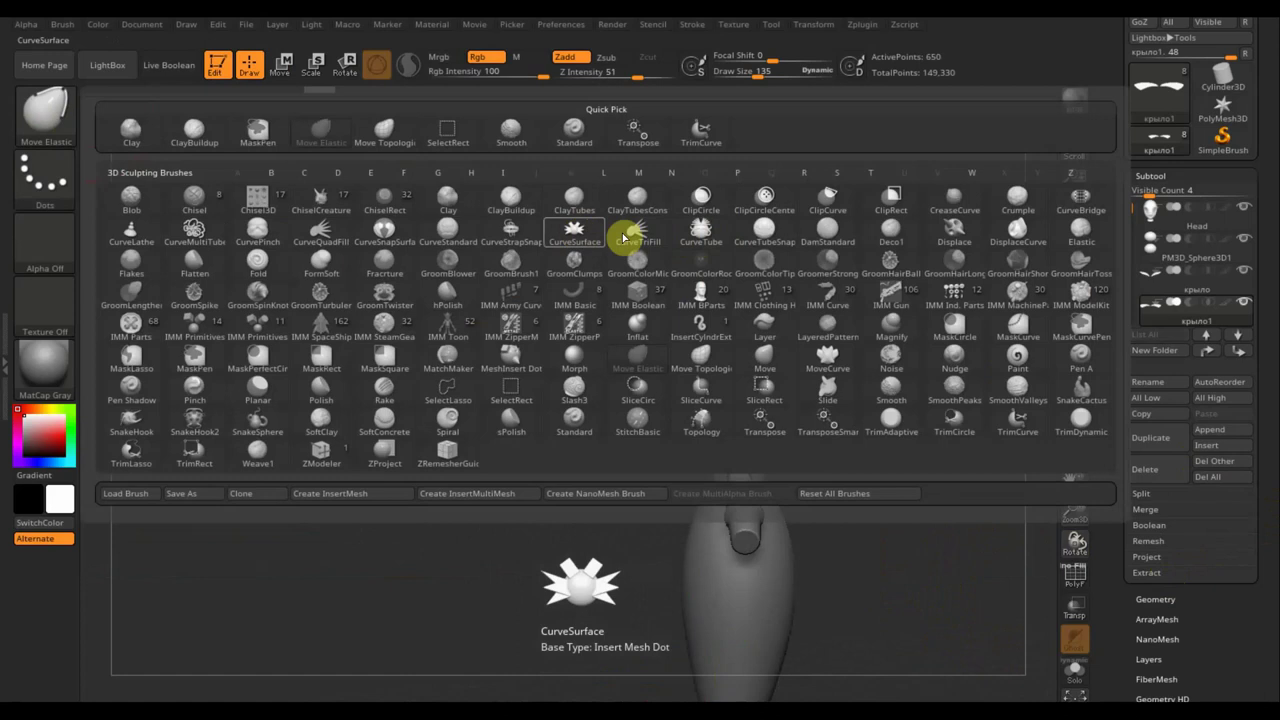
pyautogui.moveTo(701, 231)
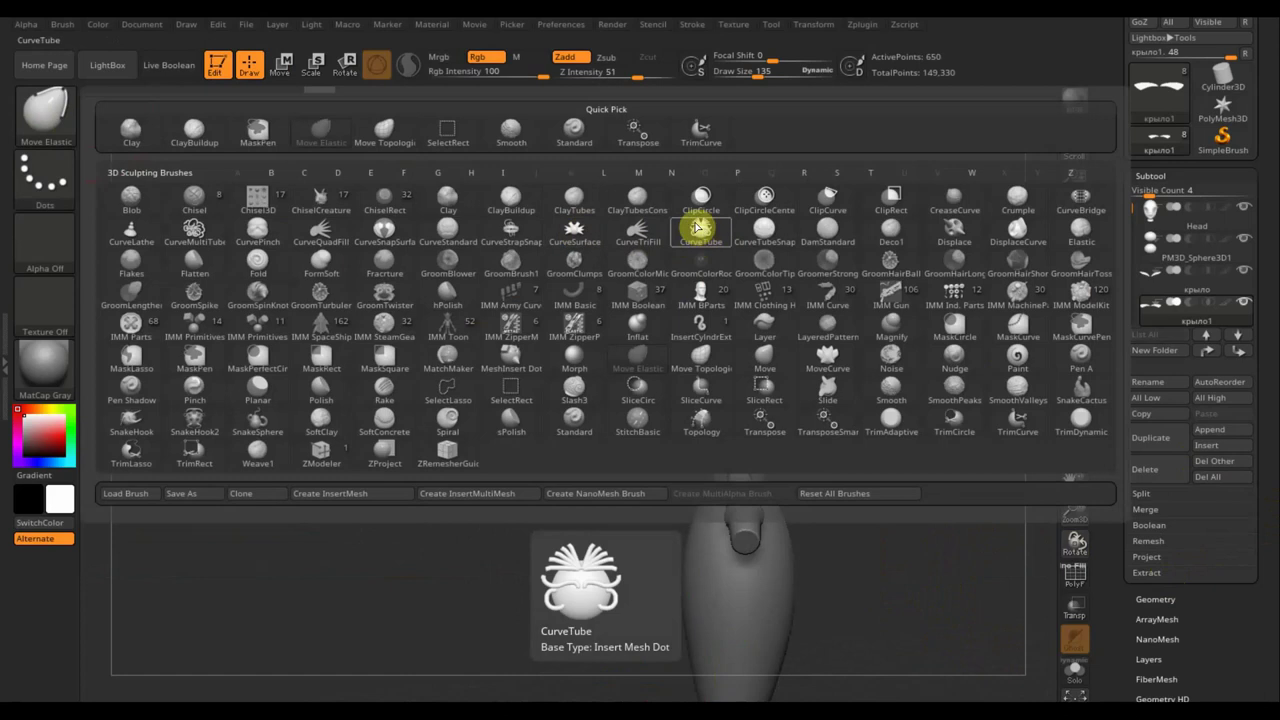
pyautogui.click(698, 229)
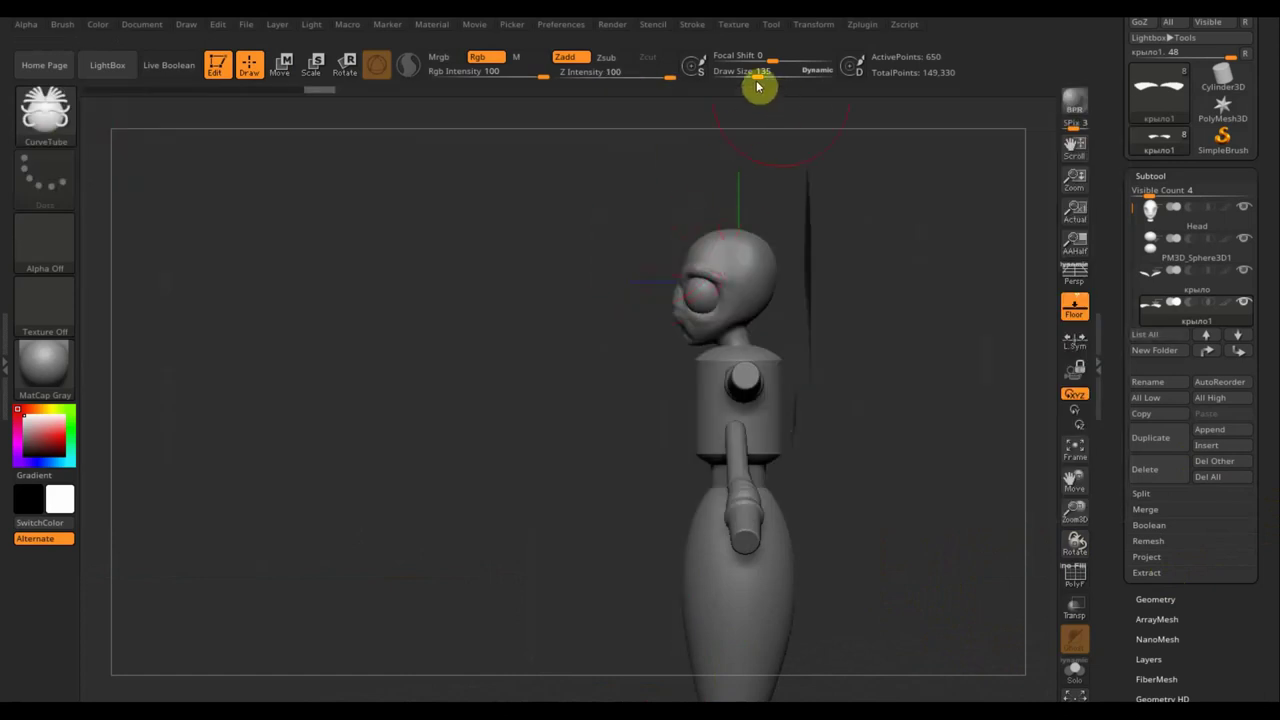
pyautogui.moveTo(757, 80); pyautogui.dragTo(745, 80)
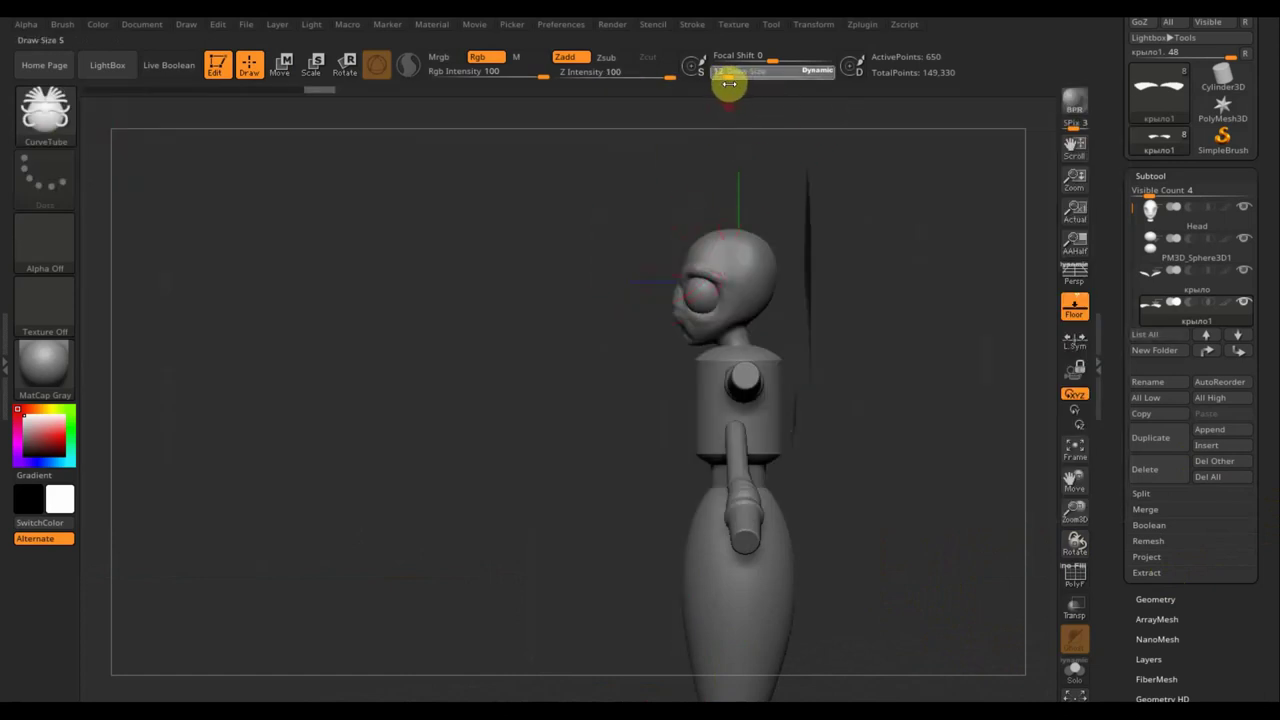
# Draw a curved antenna tube up from the head, then smooth and bend it into shape.
pyautogui.moveTo(575, 255)
pyautogui.mouseDown()
pyautogui.moveTo(626, 250)
pyautogui.moveTo(592, 200)
pyautogui.mouseUp()
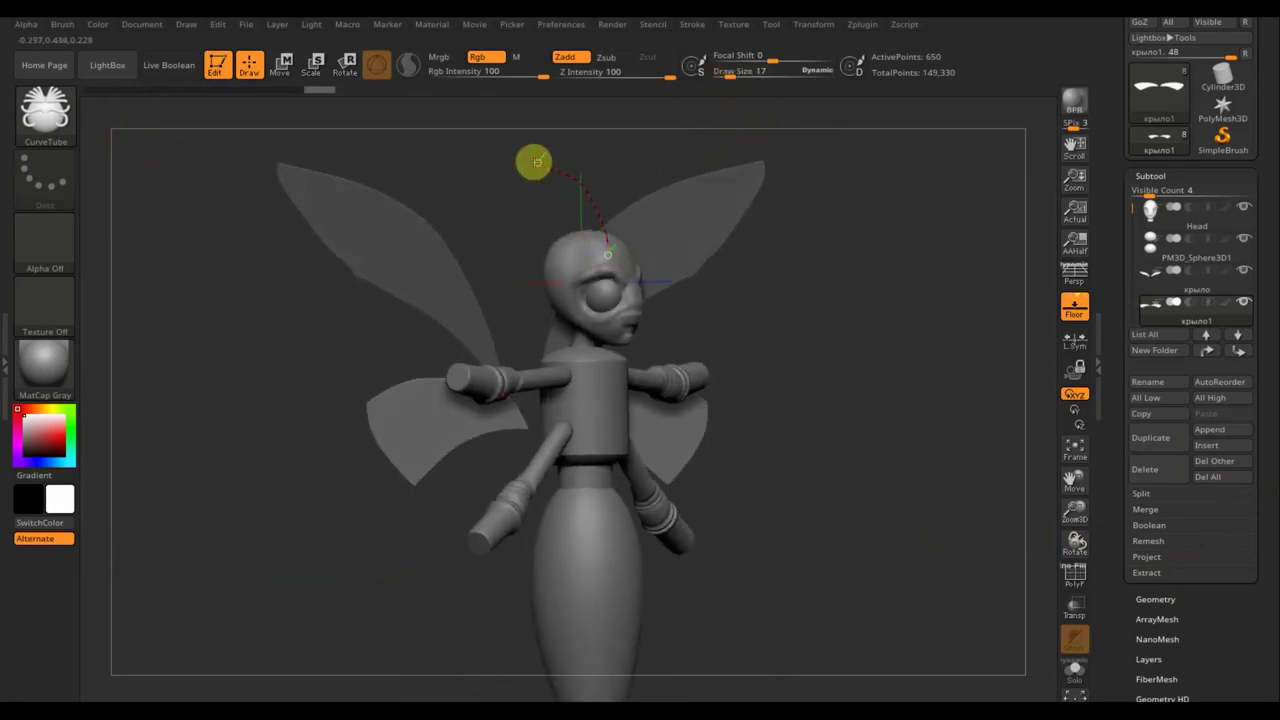
pyautogui.moveTo(536, 161)
pyautogui.keyDown('shift'); pyautogui.mouseDown()
pyautogui.moveTo(669, 187)
pyautogui.moveTo(674, 346)
pyautogui.mouseUp(); pyautogui.keyUp('shift')
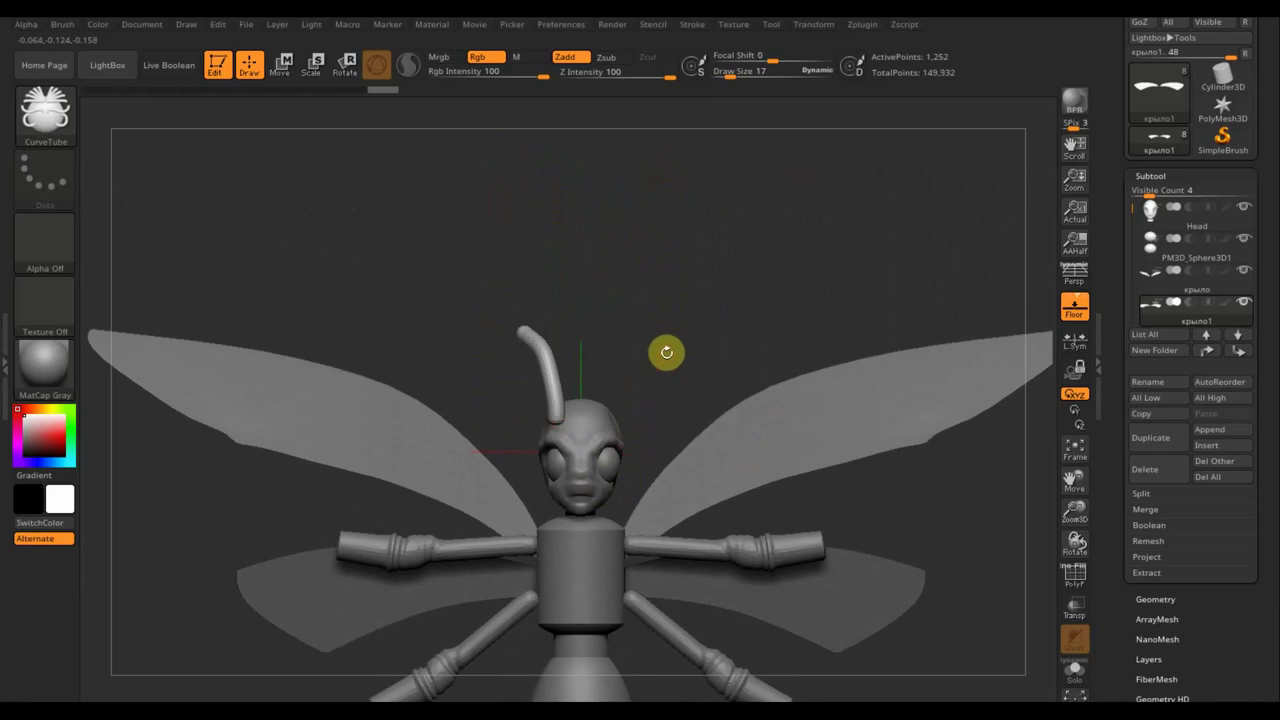
pyautogui.press('shift')
pyautogui.click(732, 74)
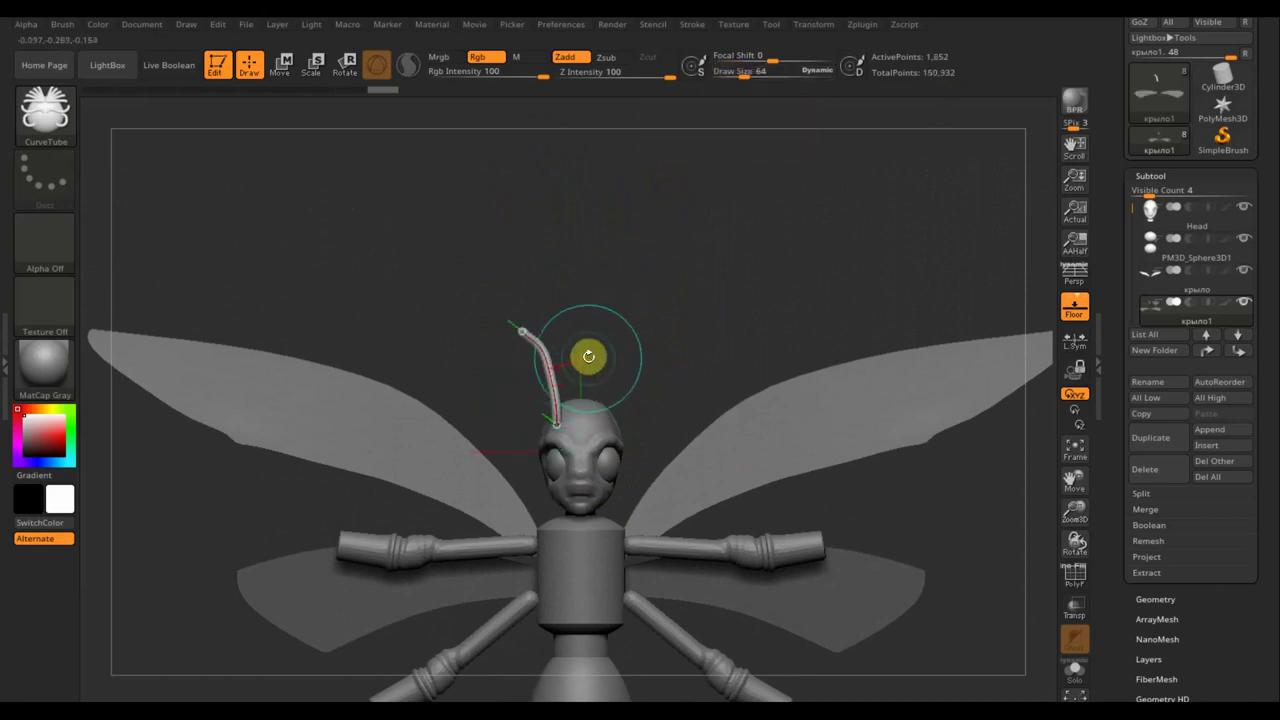
pyautogui.moveTo(666, 281)
pyautogui.mouseDown()
pyautogui.moveTo(690, 290)
pyautogui.moveTo(646, 340)
pyautogui.mouseUp()
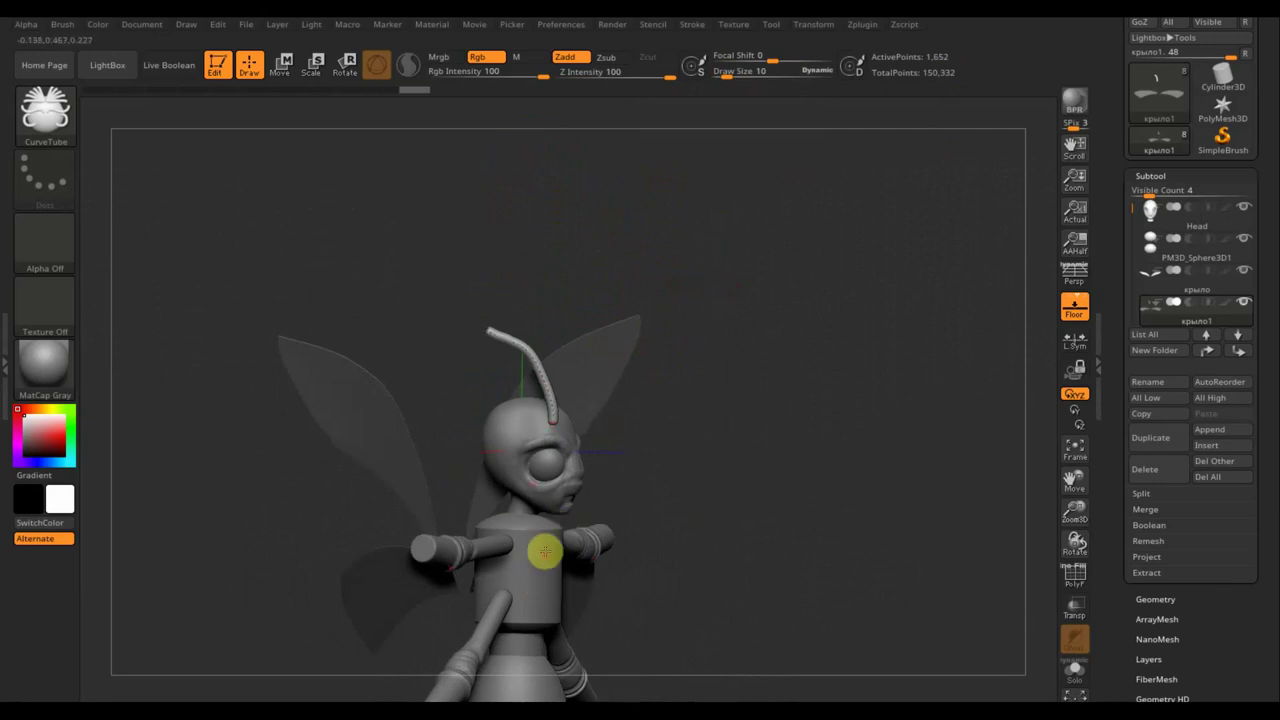
# Pull the antenna into a stronger forward arc using Move Topological at Draw Size 99.
pyautogui.click(52, 118)
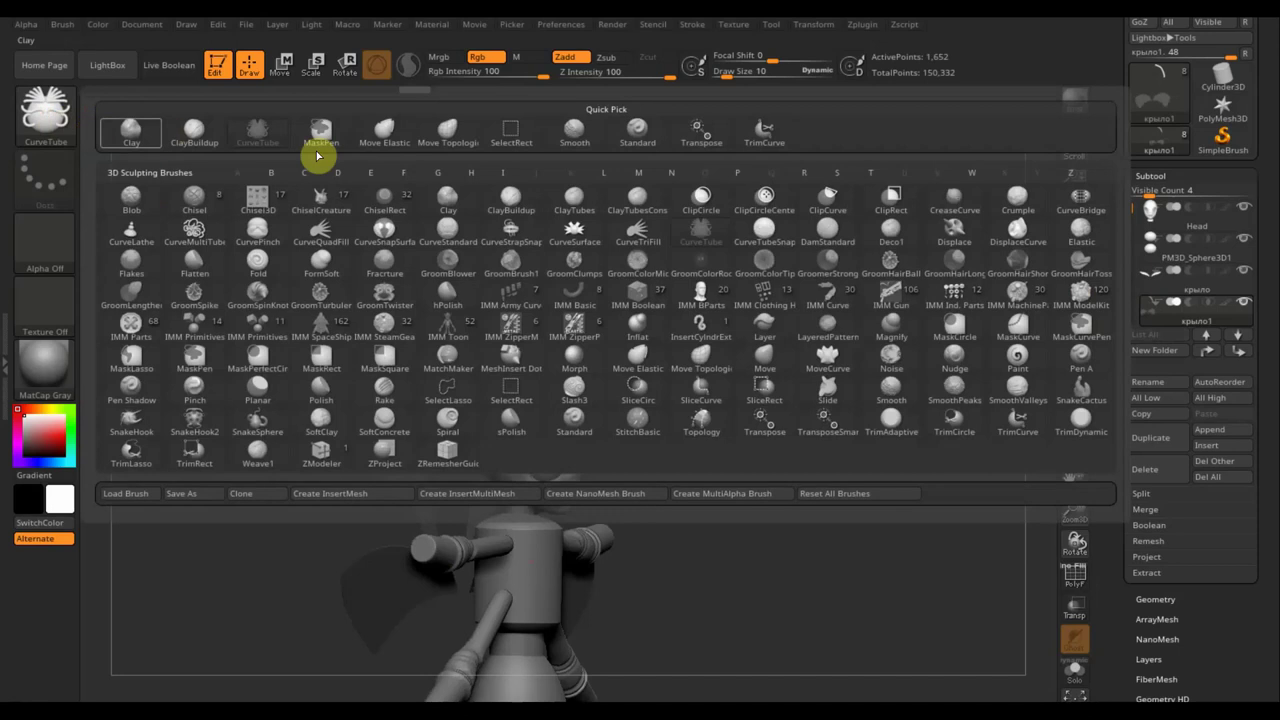
pyautogui.click(452, 128)
pyautogui.moveTo(727, 71); pyautogui.dragTo(740, 74)
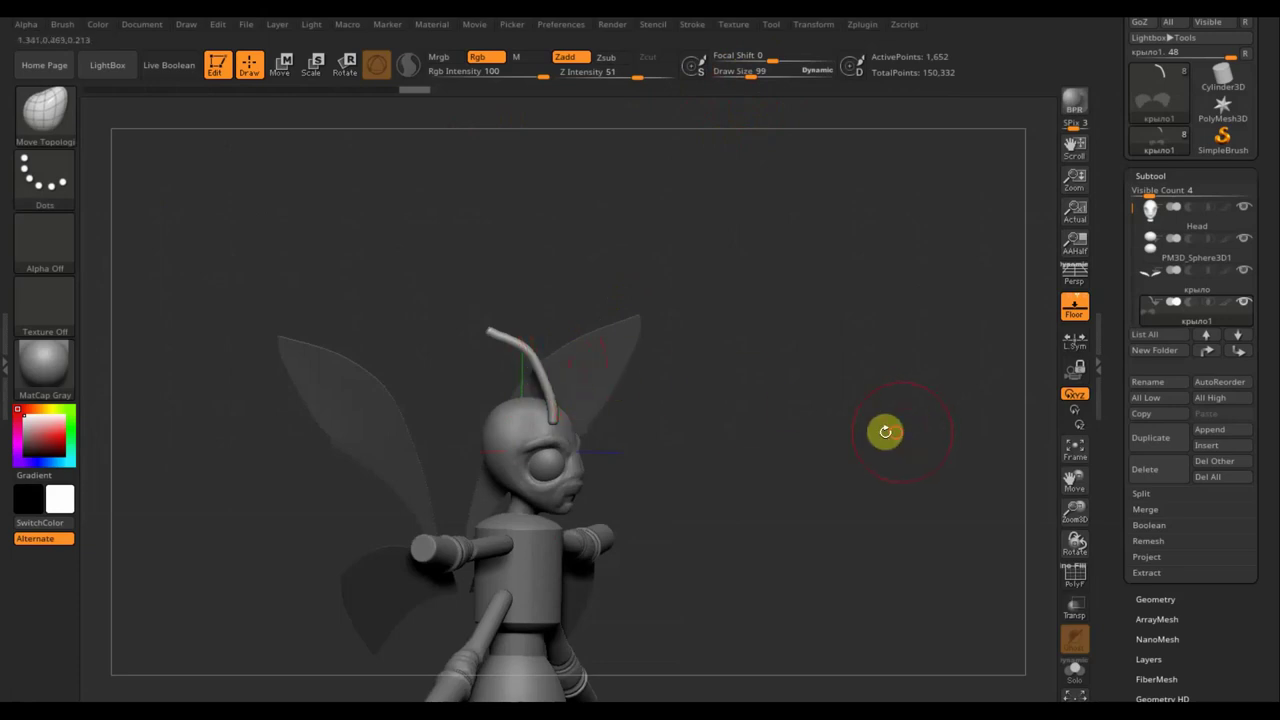
pyautogui.moveTo(886, 429)
pyautogui.mouseDown()
pyautogui.moveTo(840, 426)
pyautogui.moveTo(903, 422)
pyautogui.mouseUp()
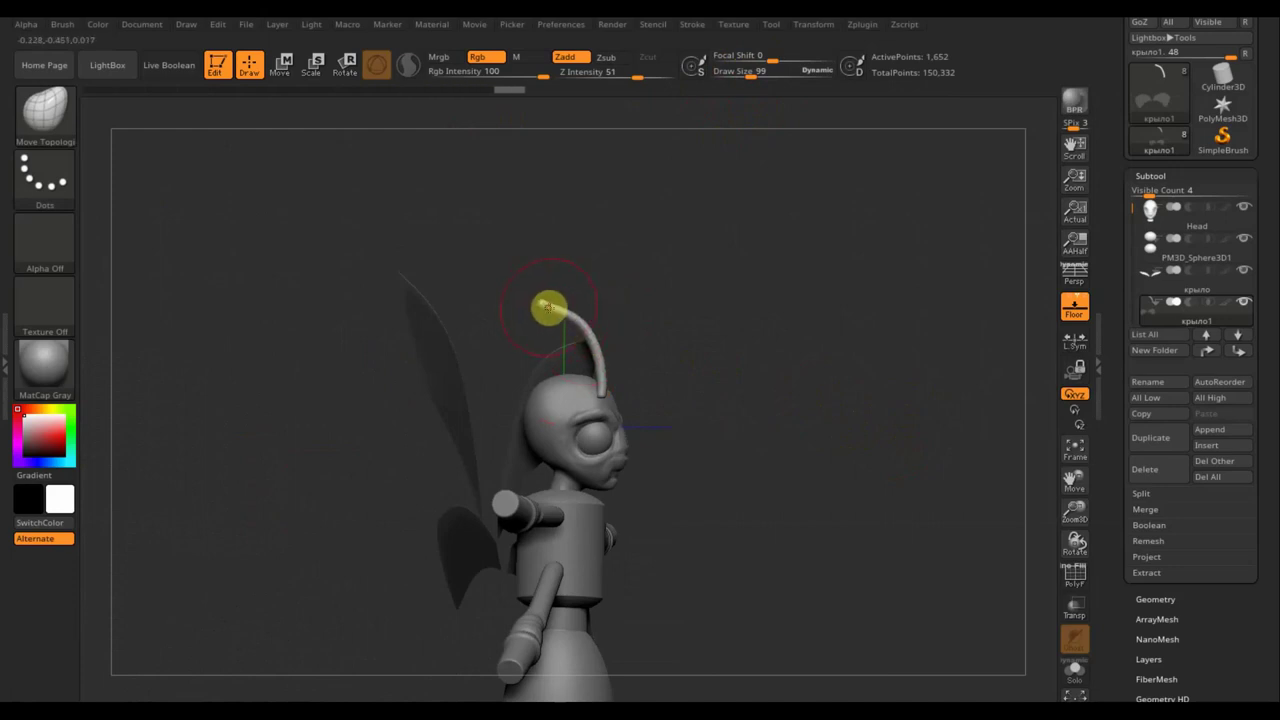
pyautogui.press('shift')
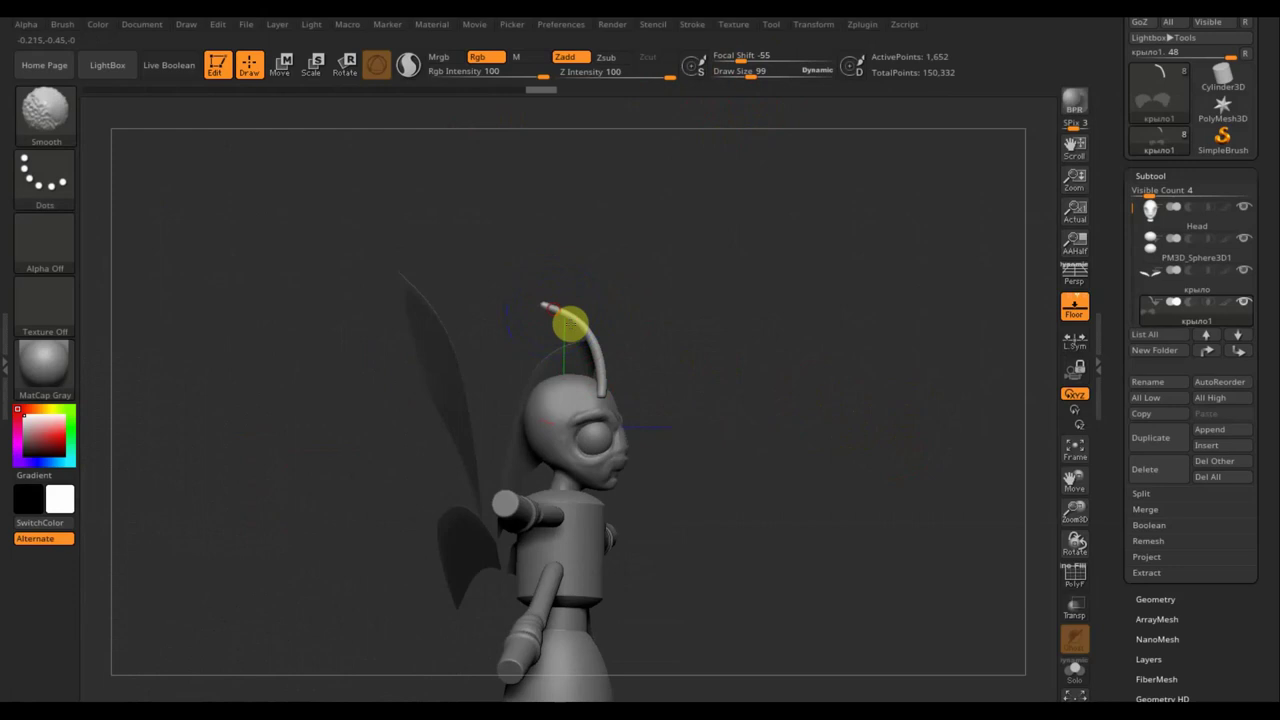
pyautogui.moveTo(628, 346); pyautogui.dragTo(622, 353)
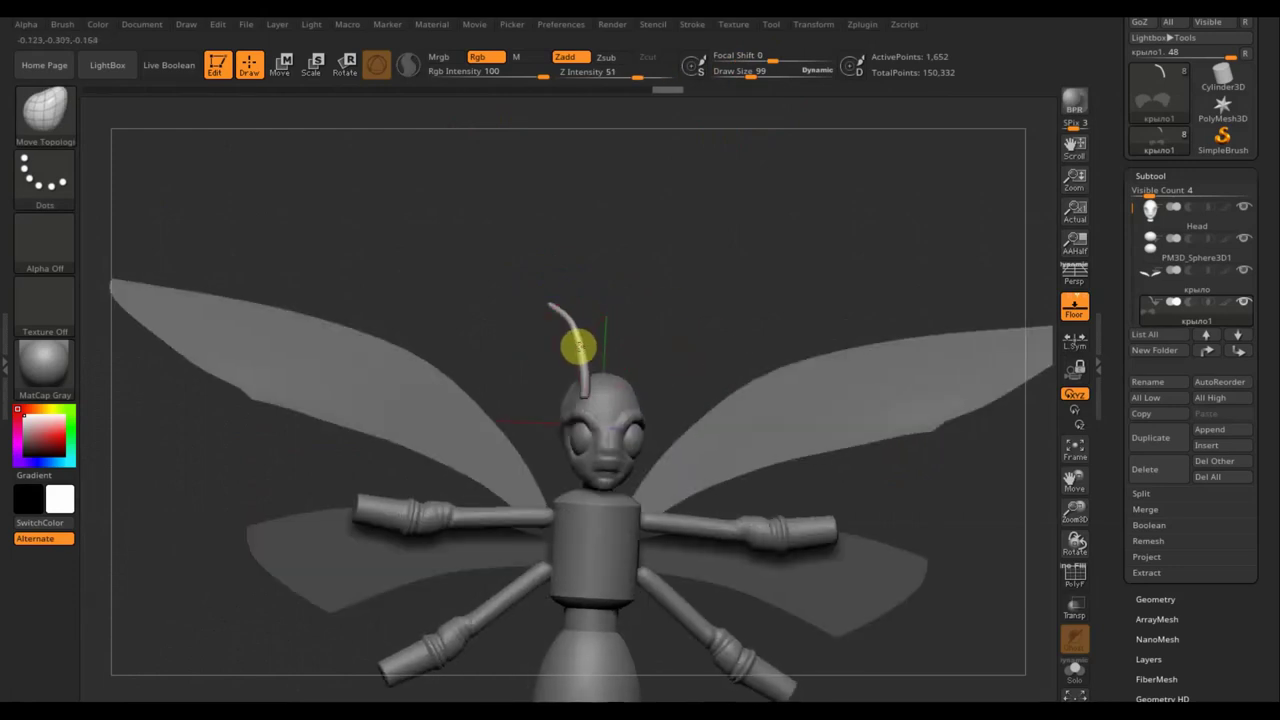
pyautogui.moveTo(667, 311)
pyautogui.mouseDown()
pyautogui.moveTo(740, 306)
pyautogui.moveTo(609, 389)
pyautogui.mouseUp()
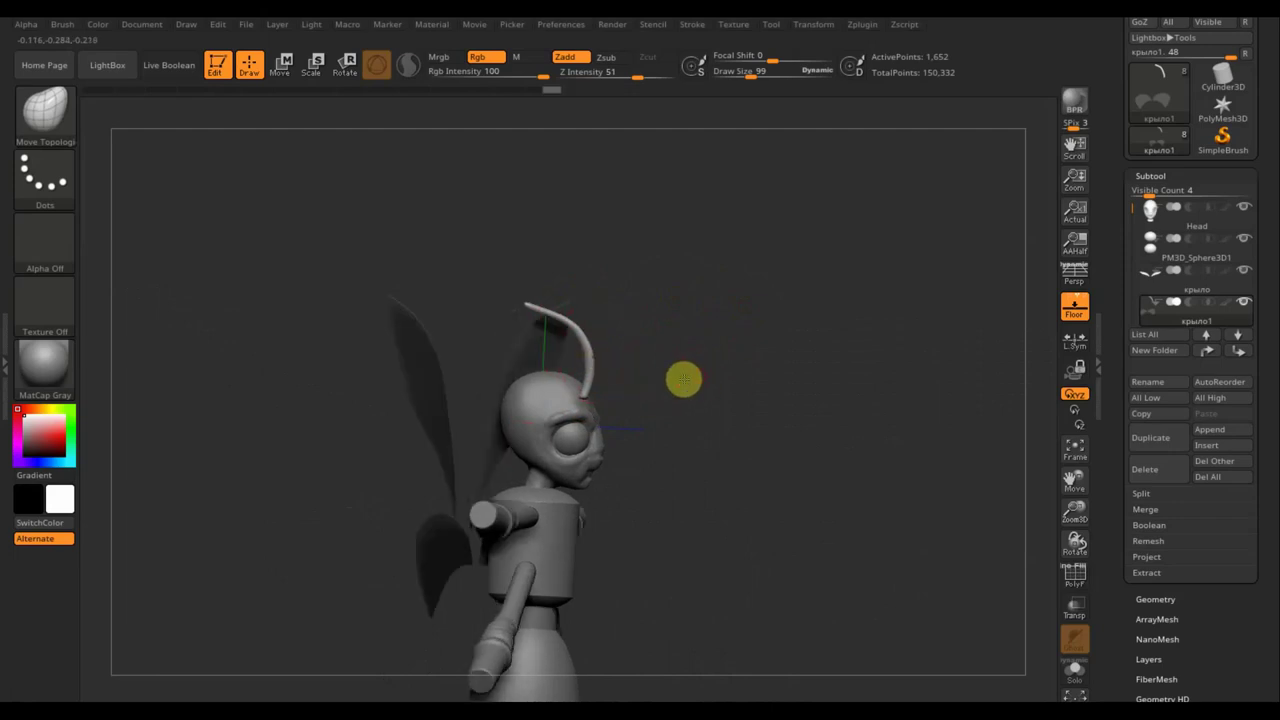
pyautogui.moveTo(683, 377)
pyautogui.mouseDown()
pyautogui.moveTo(623, 371)
pyautogui.moveTo(669, 314)
pyautogui.moveTo(591, 313)
pyautogui.mouseUp()
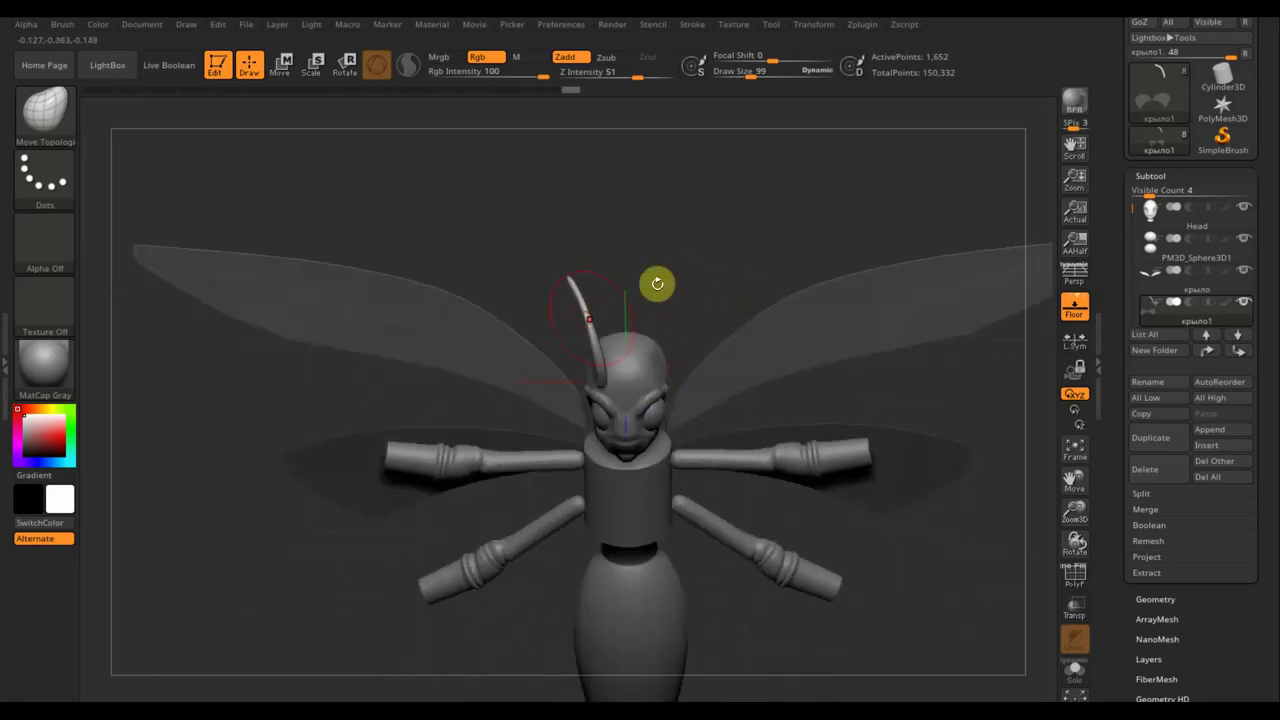
pyautogui.moveTo(657, 283)
pyautogui.mouseDown()
pyautogui.moveTo(683, 269)
pyautogui.moveTo(717, 312)
pyautogui.moveTo(720, 266)
pyautogui.moveTo(709, 283)
pyautogui.mouseUp()
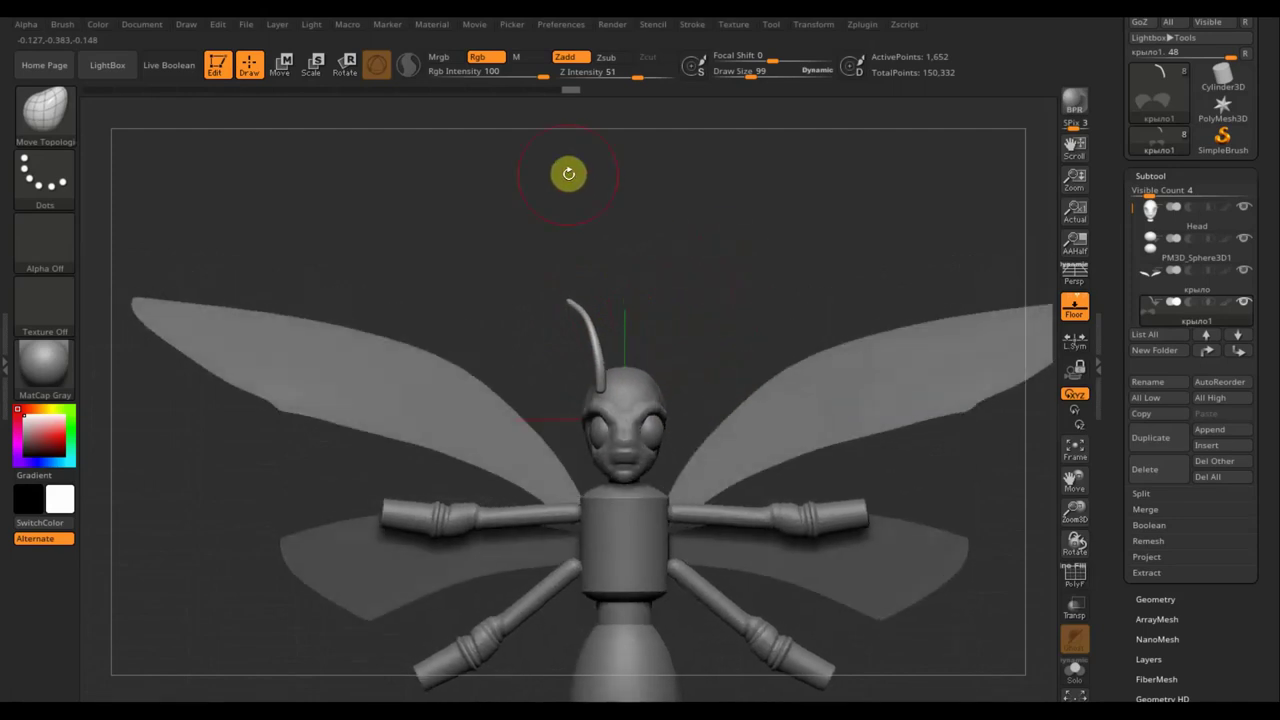
# Move the antenna sideways off the head's centre and slightly back and down.
pyautogui.click(287, 72)
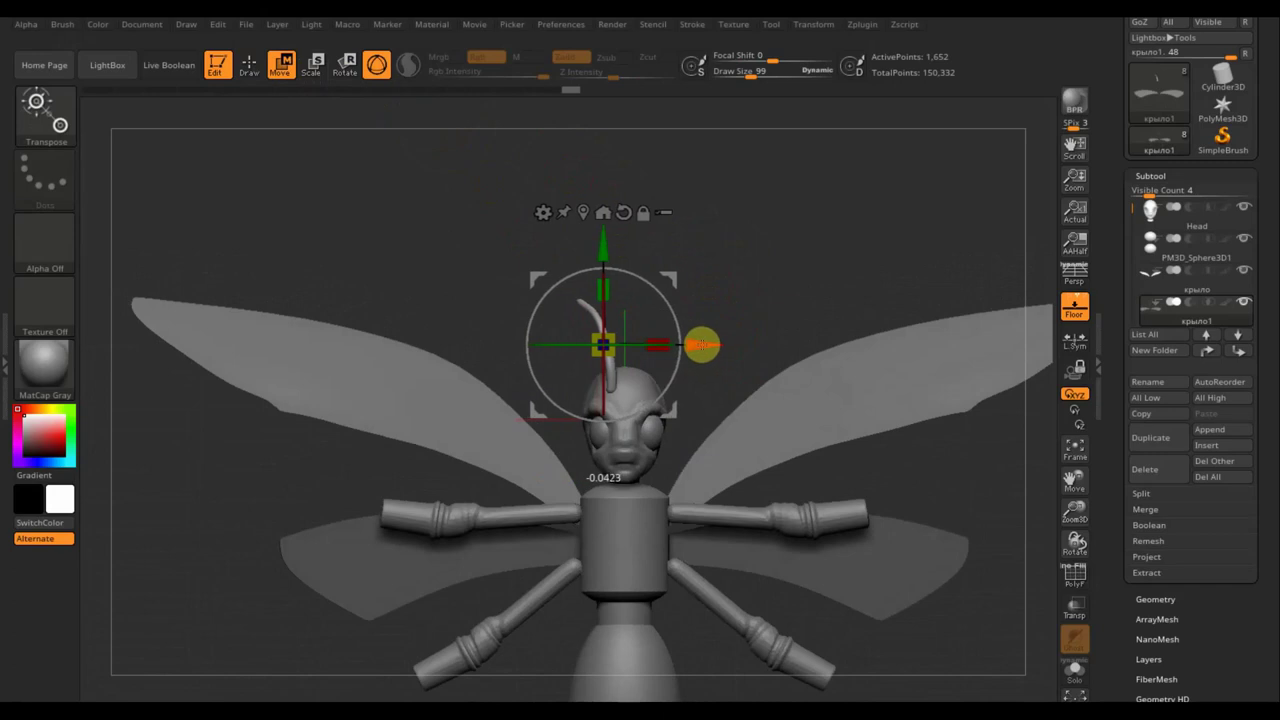
pyautogui.moveTo(690, 344); pyautogui.dragTo(703, 345)
pyautogui.moveTo(736, 291); pyautogui.dragTo(797, 295)
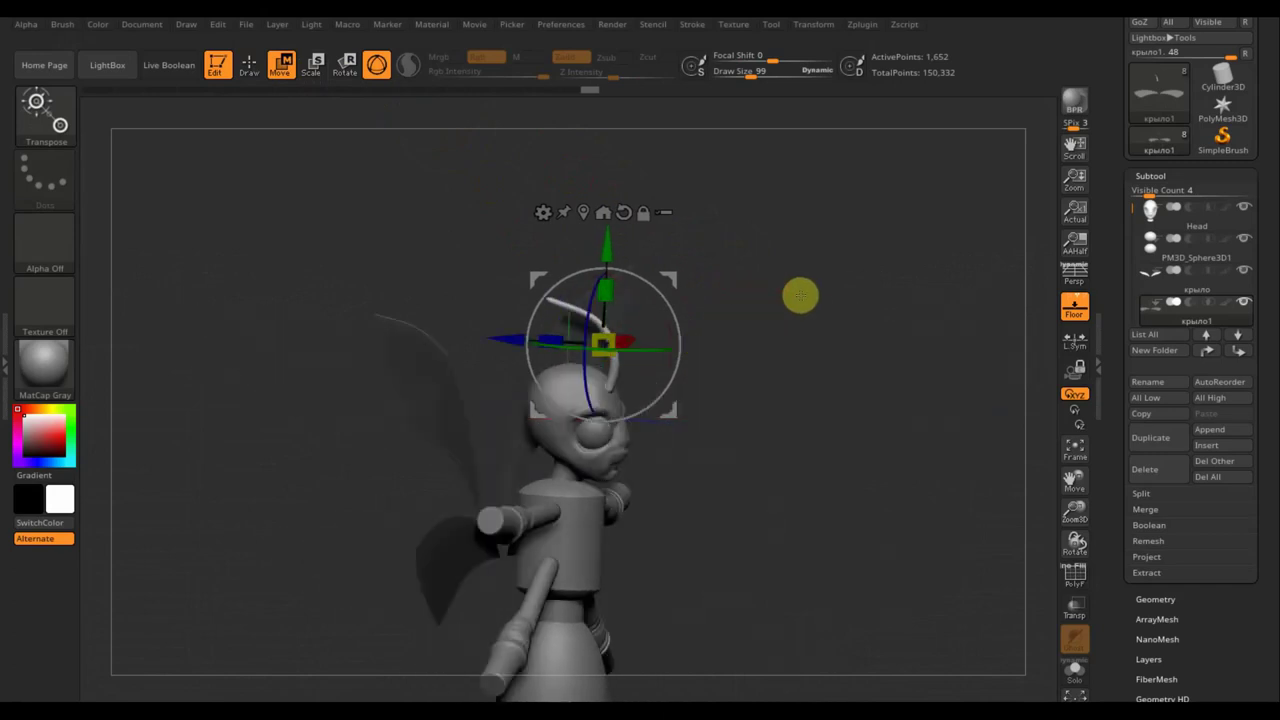
pyautogui.moveTo(537, 277); pyautogui.dragTo(534, 283)
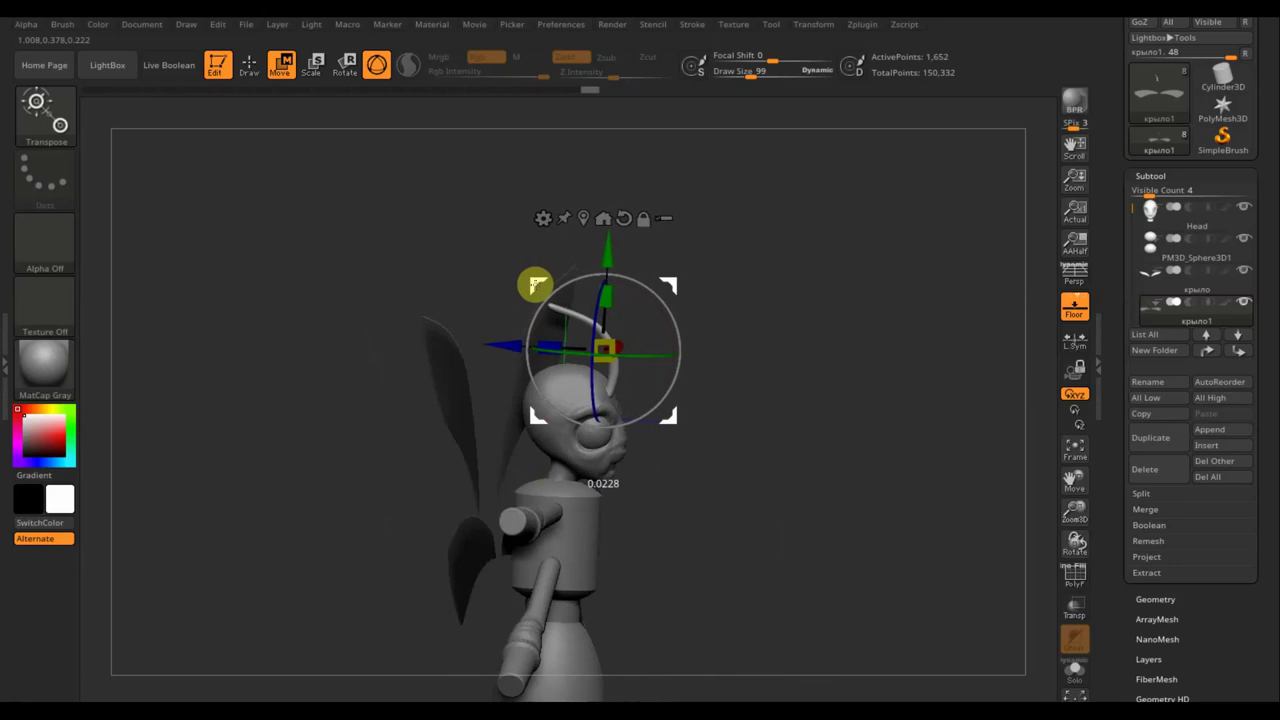
pyautogui.moveTo(733, 290); pyautogui.dragTo(689, 277)
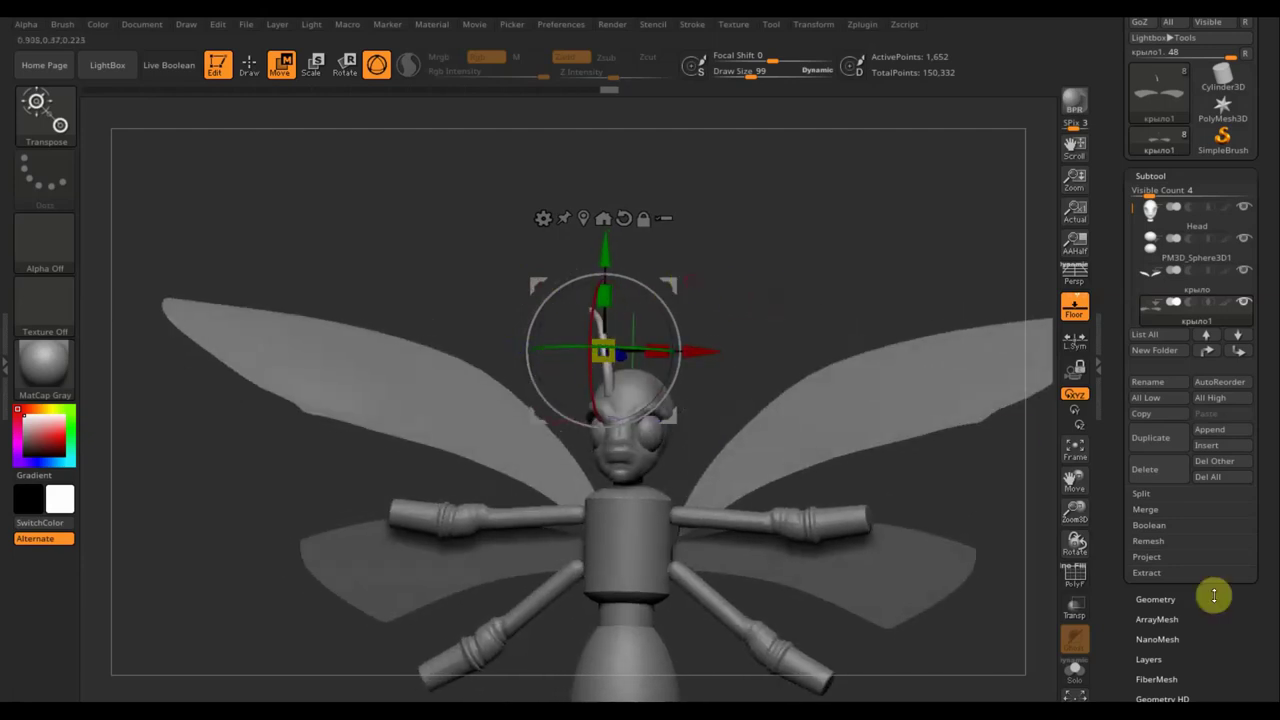
# Mirror And Weld the antenna to form a matching pair, then return to Draw mode.
pyautogui.click(1157, 599)
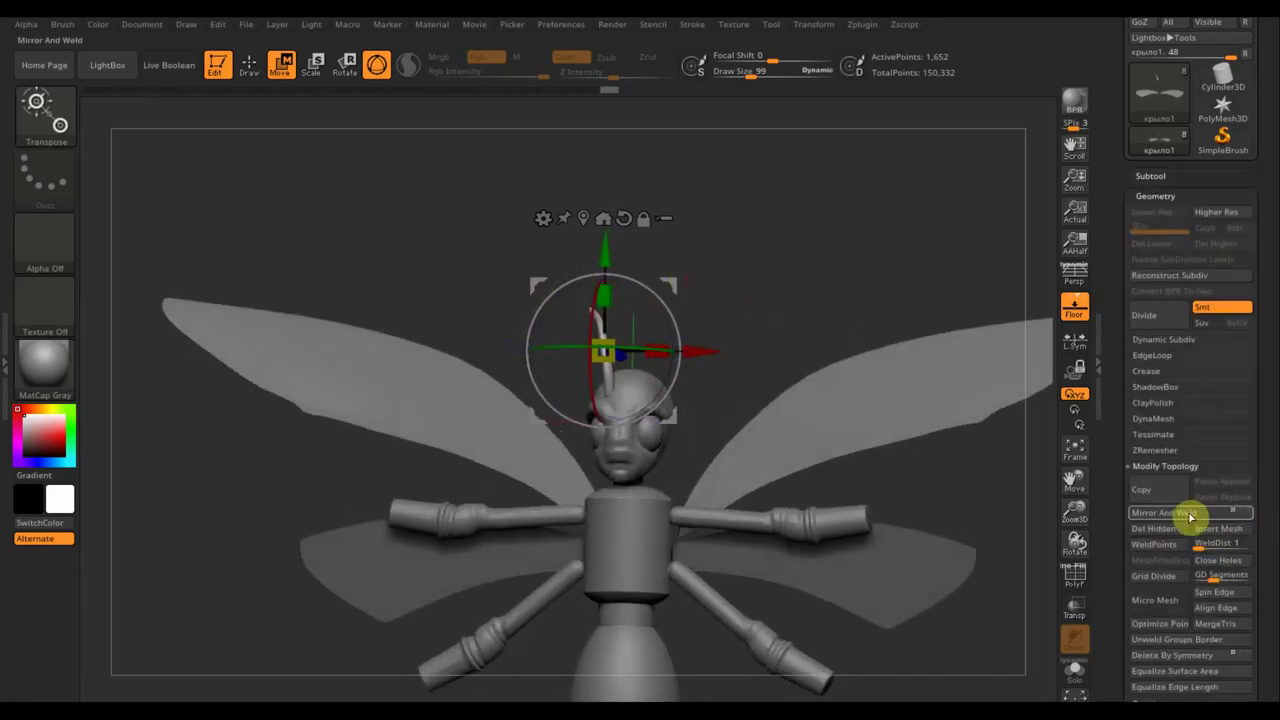
pyautogui.click(1160, 515)
pyautogui.moveTo(901, 297)
pyautogui.mouseDown()
pyautogui.moveTo(831, 177)
pyautogui.moveTo(966, 480)
pyautogui.mouseUp()
pyautogui.moveTo(940, 534)
pyautogui.mouseDown()
pyautogui.moveTo(909, 473)
pyautogui.moveTo(908, 542)
pyautogui.mouseUp()
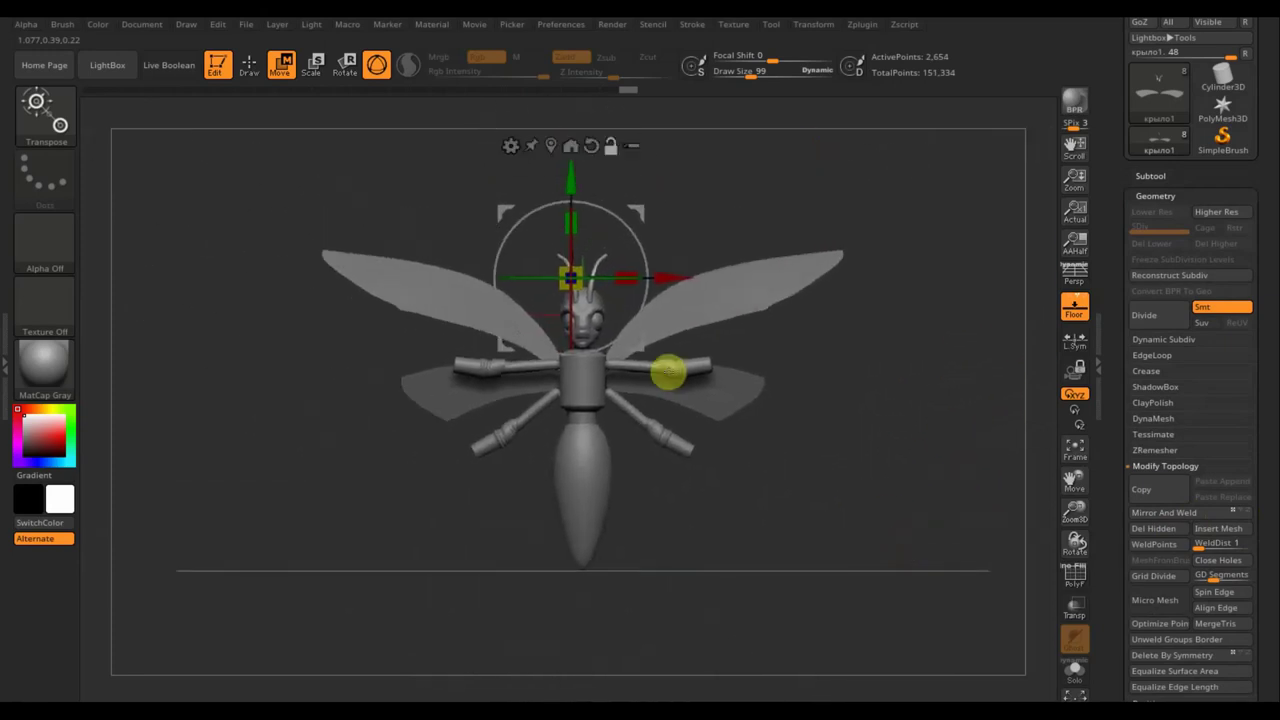
pyautogui.click(250, 63)
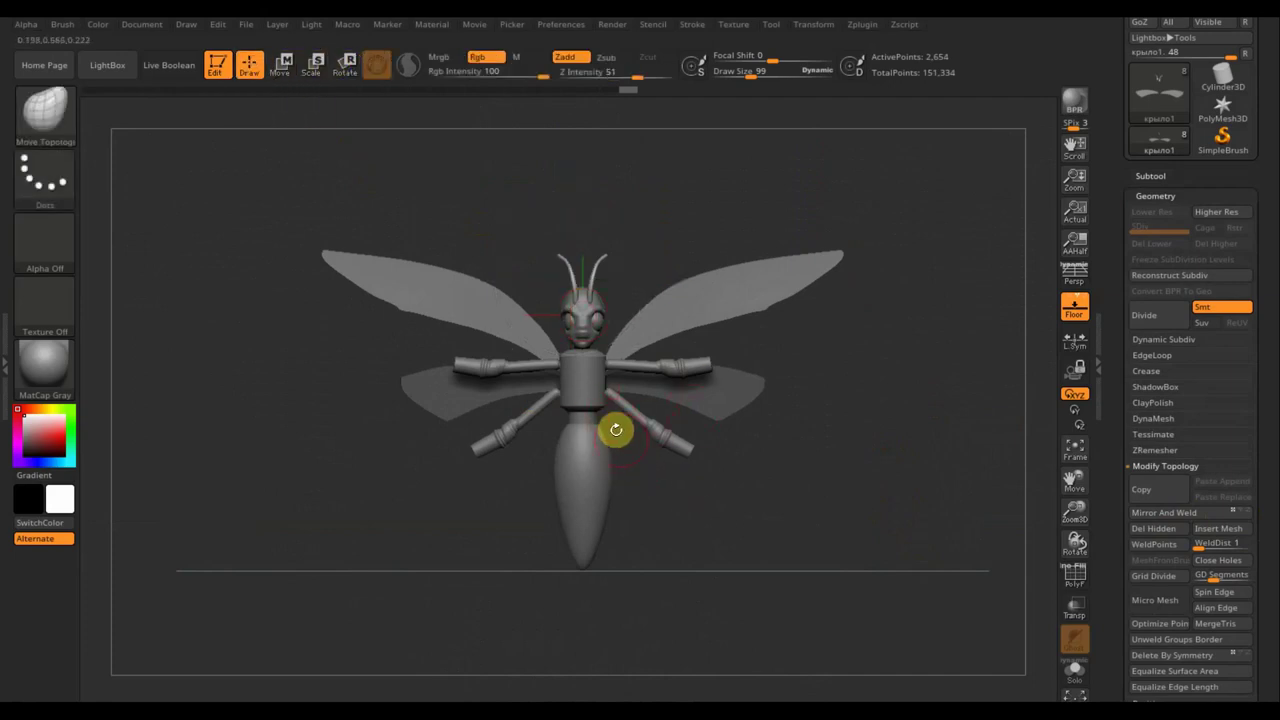
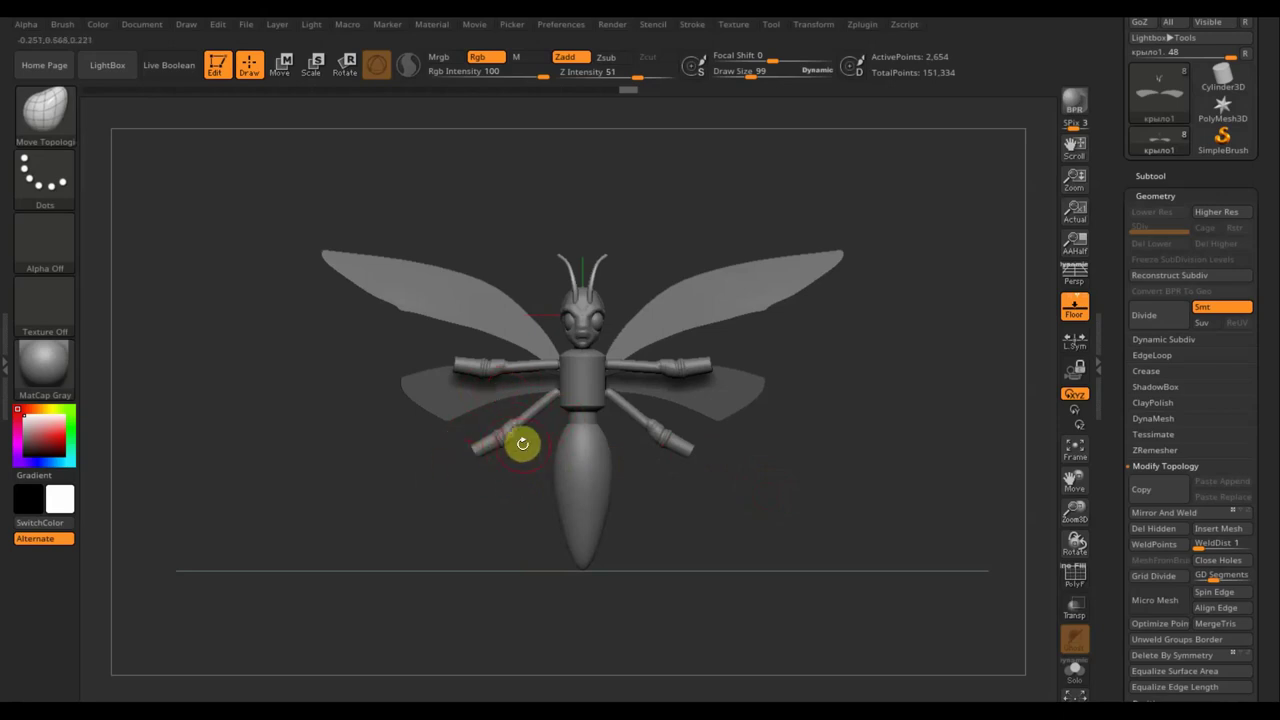
# Load the 'InsertMesh1 кисти рук' brush preset from D: > все для ЗБРАШ > еще кисти.
pyautogui.click(65, 120)
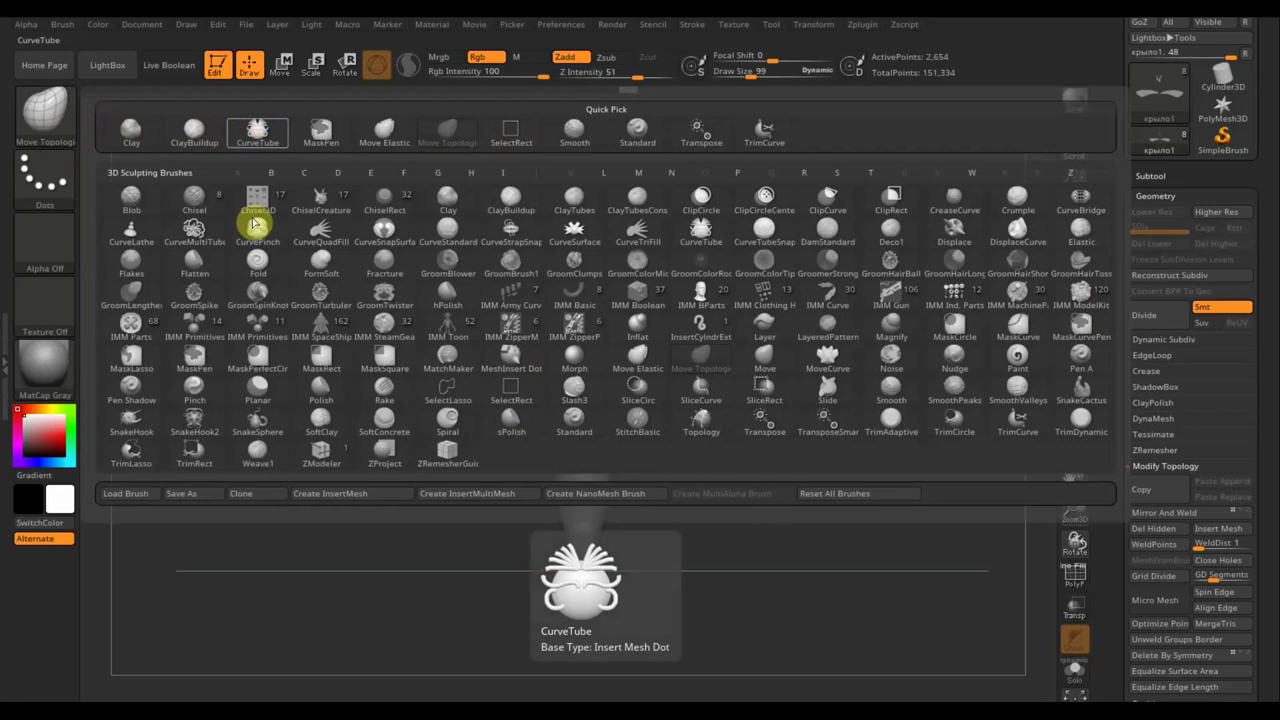
pyautogui.click(57, 112)
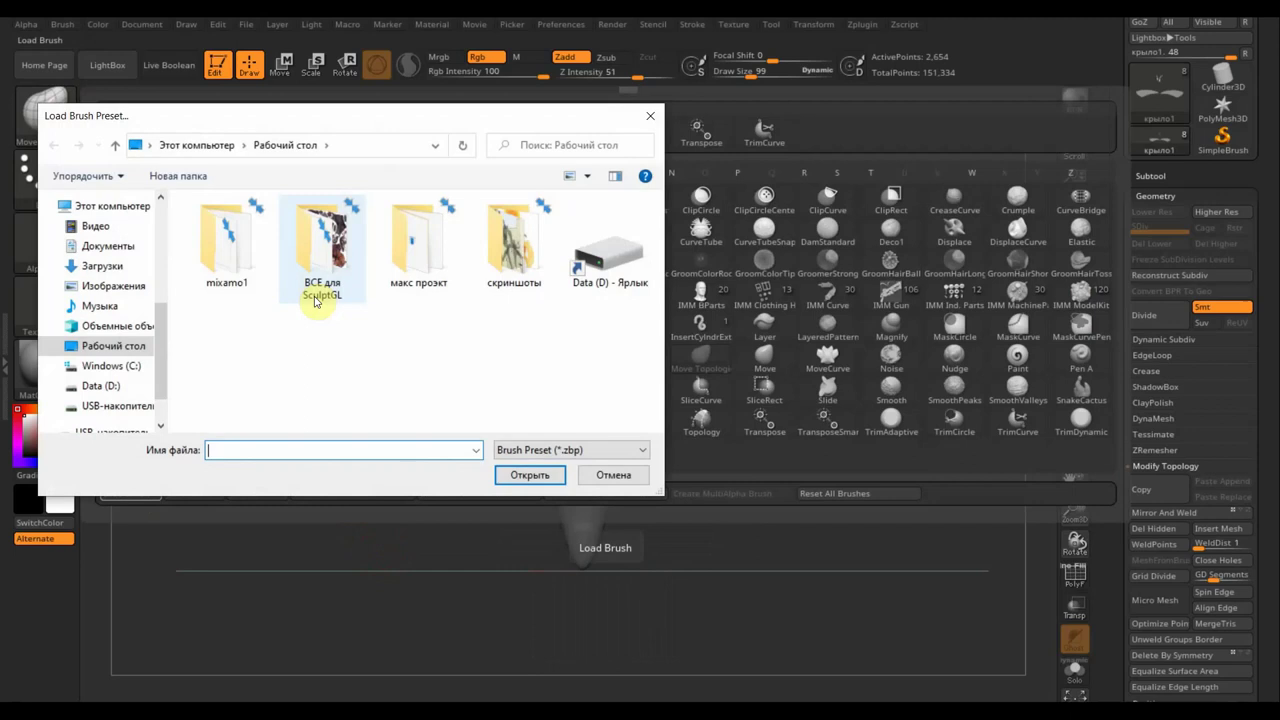
pyautogui.doubleClick(599, 270)
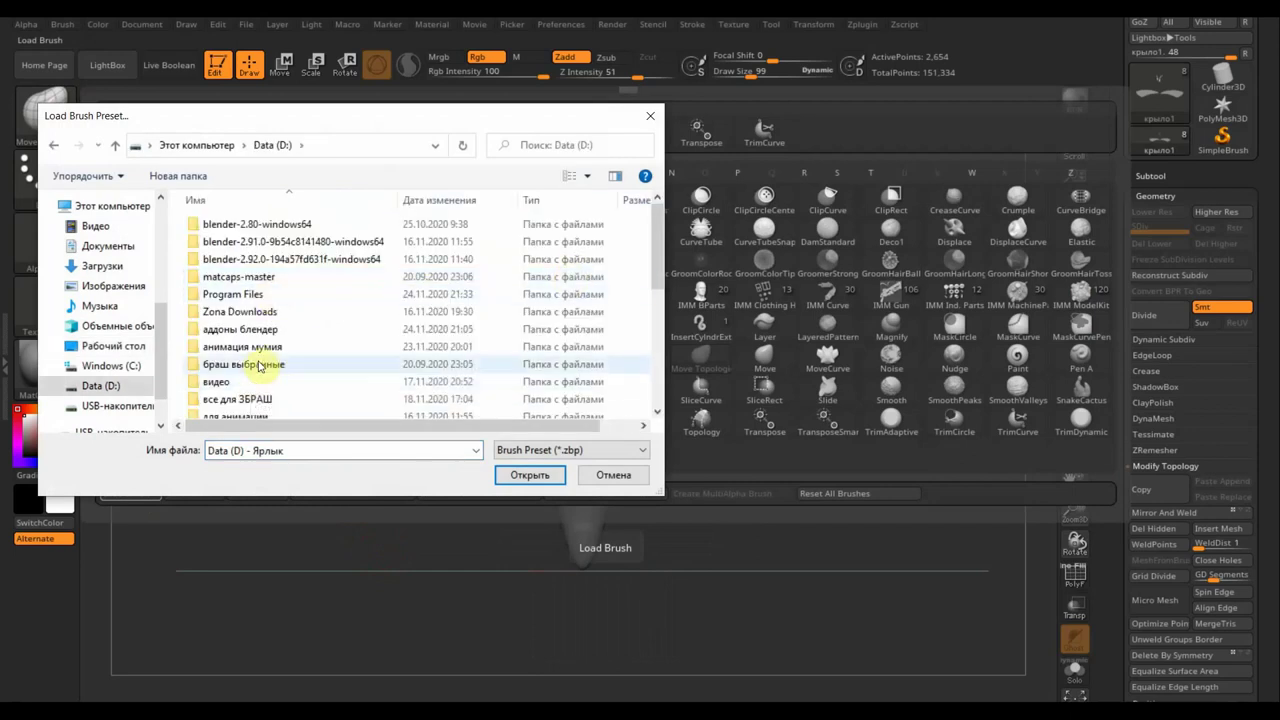
pyautogui.scroll(-2, 265, 390)
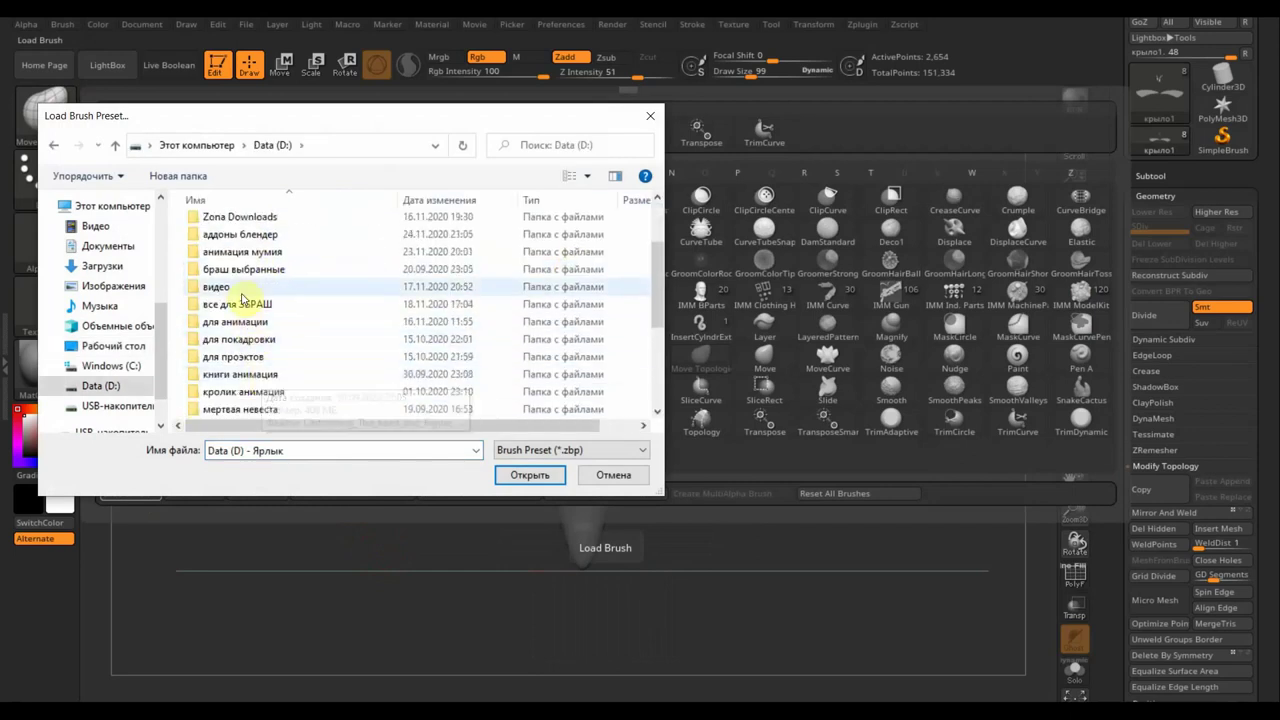
pyautogui.doubleClick(246, 304)
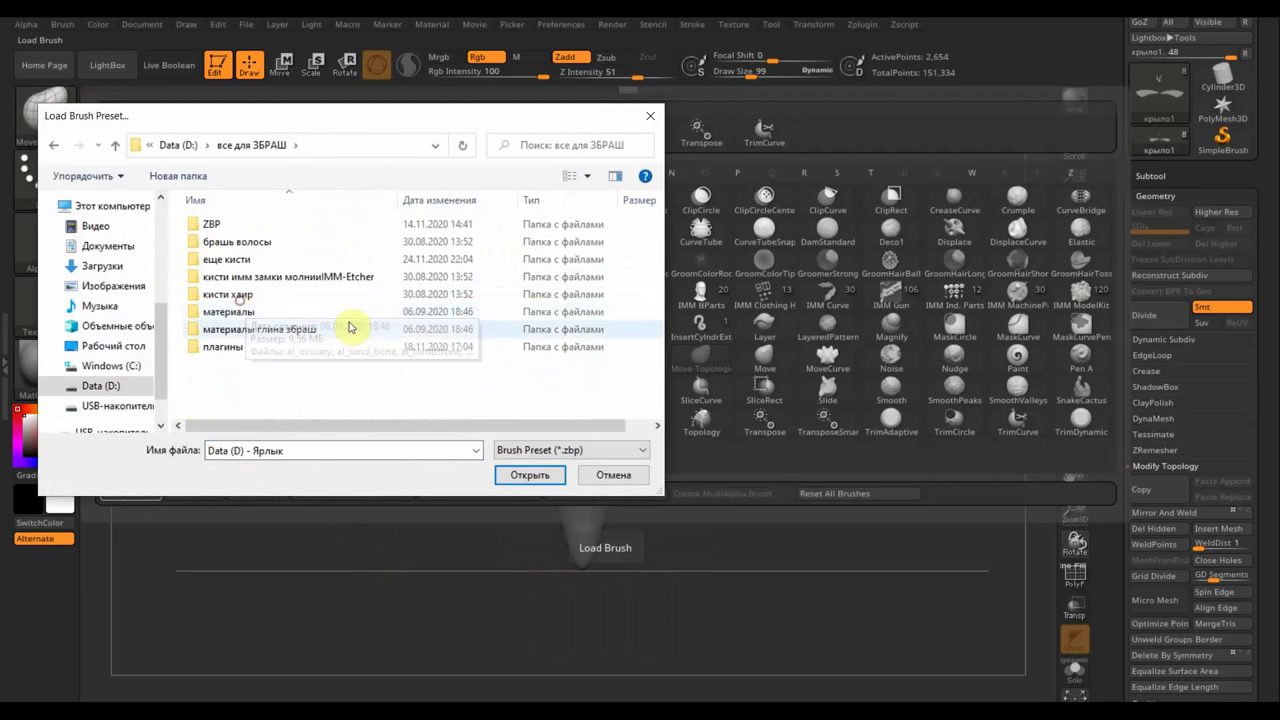
pyautogui.doubleClick(220, 259)
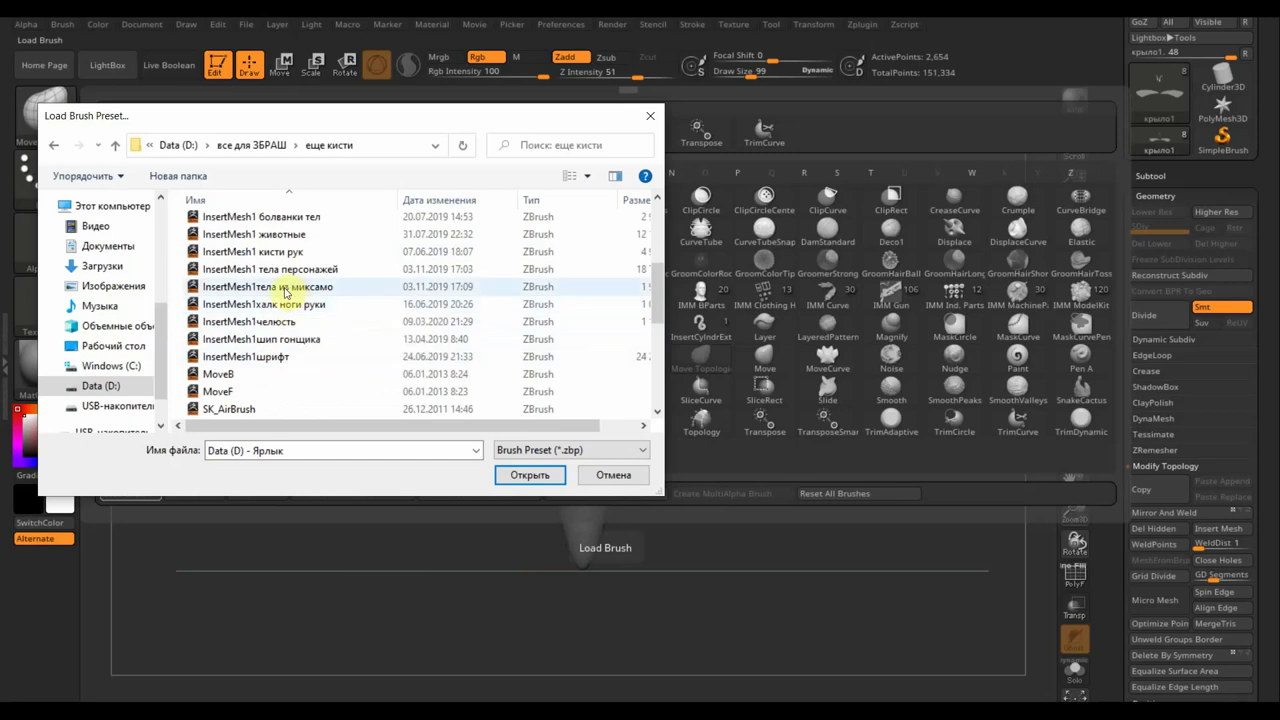
pyautogui.click(283, 251)
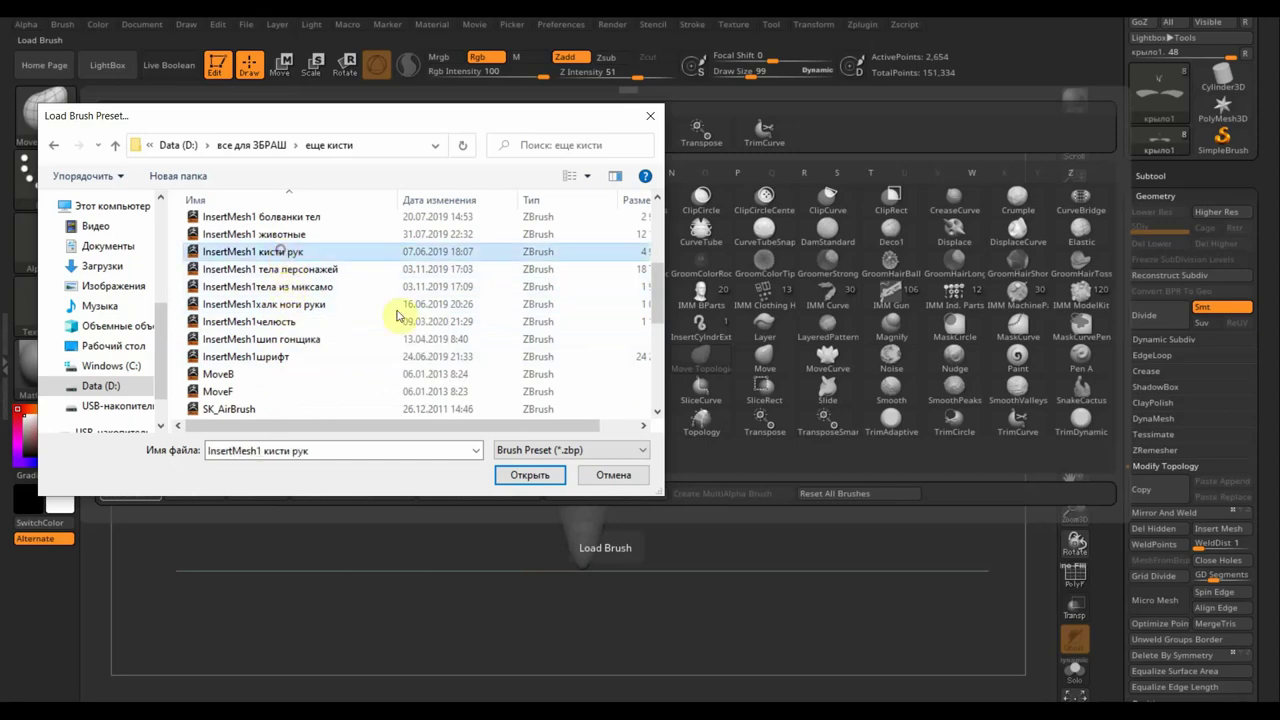
pyautogui.click(530, 474)
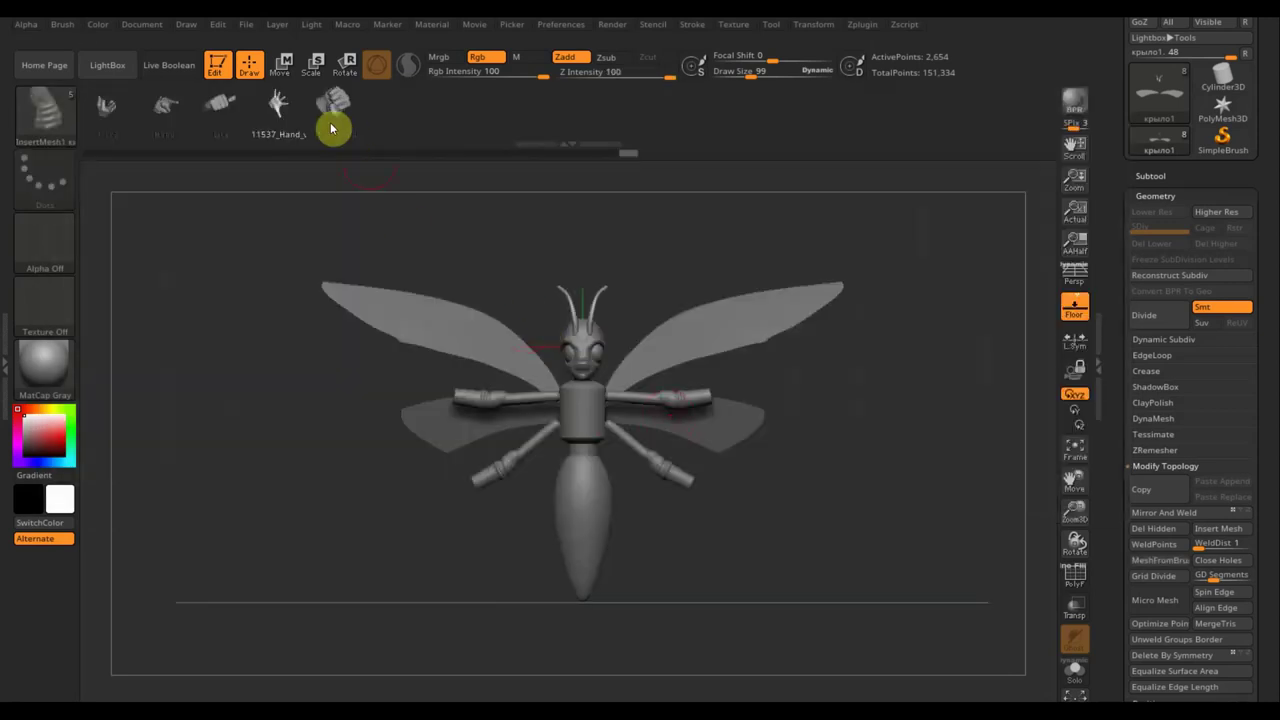
# Append a Sphere3D subtool and make it the active subtool.
pyautogui.click(281, 108)
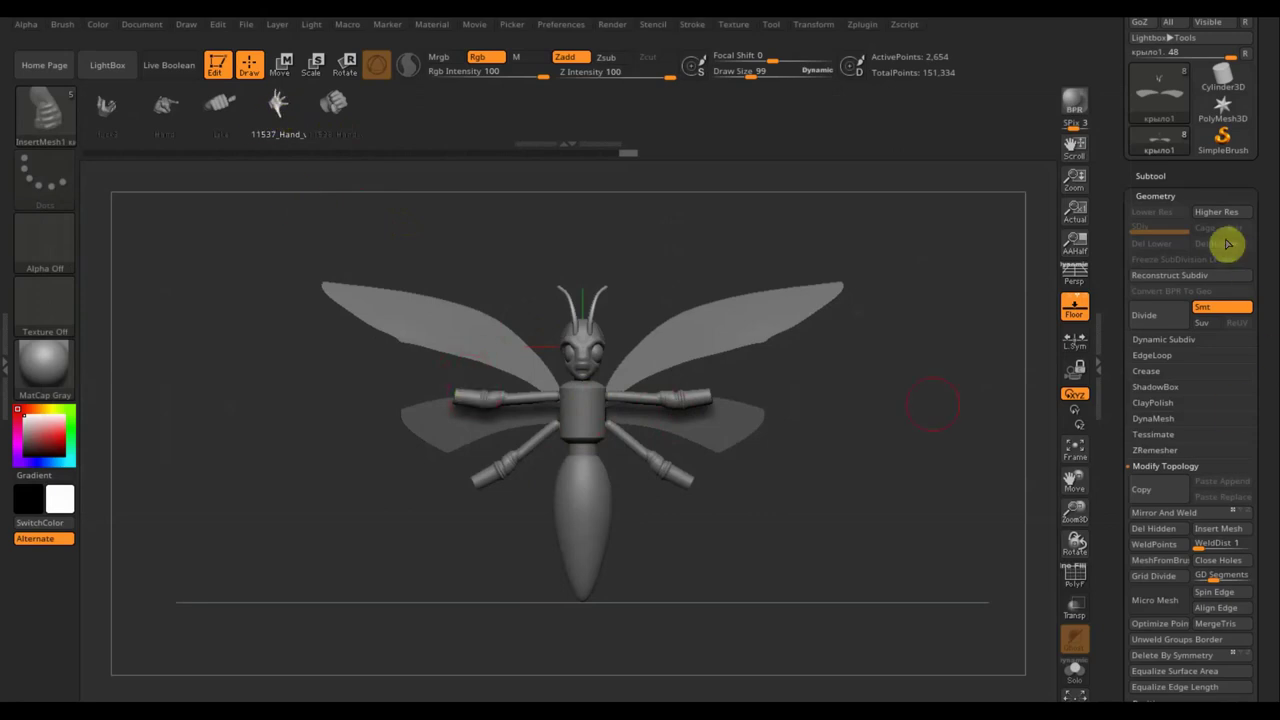
pyautogui.click(1155, 174)
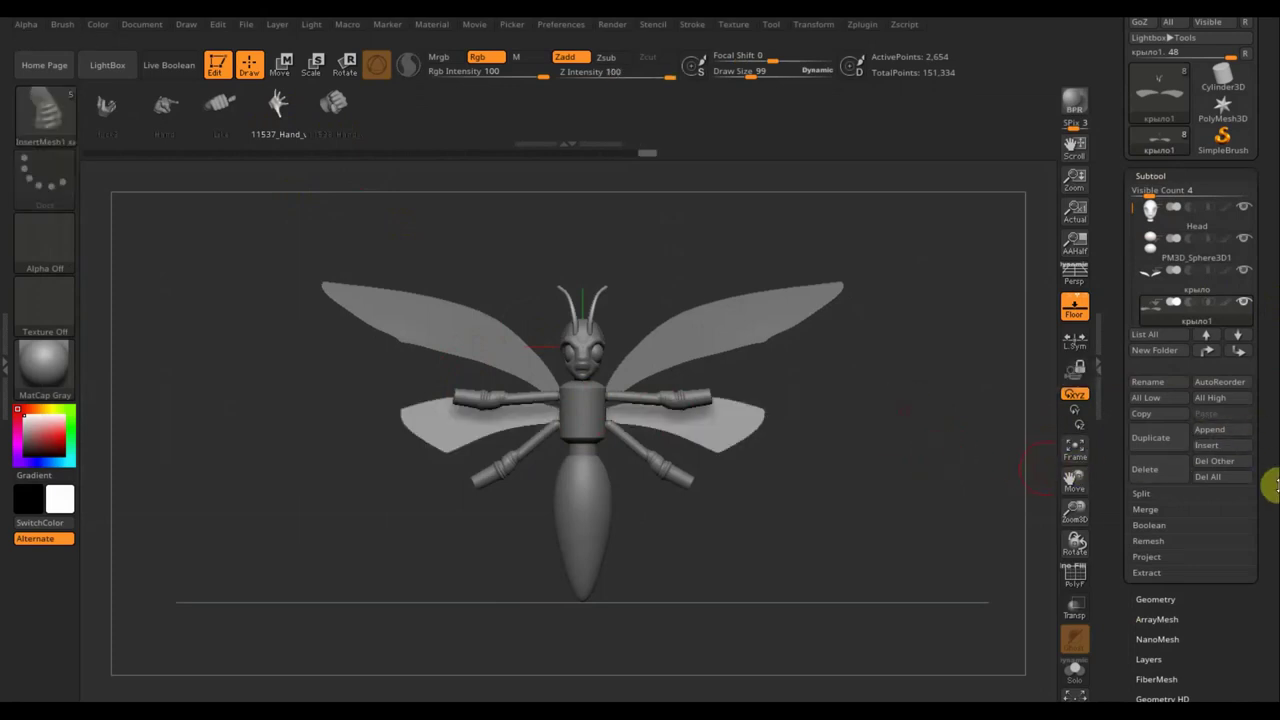
pyautogui.click(1218, 436)
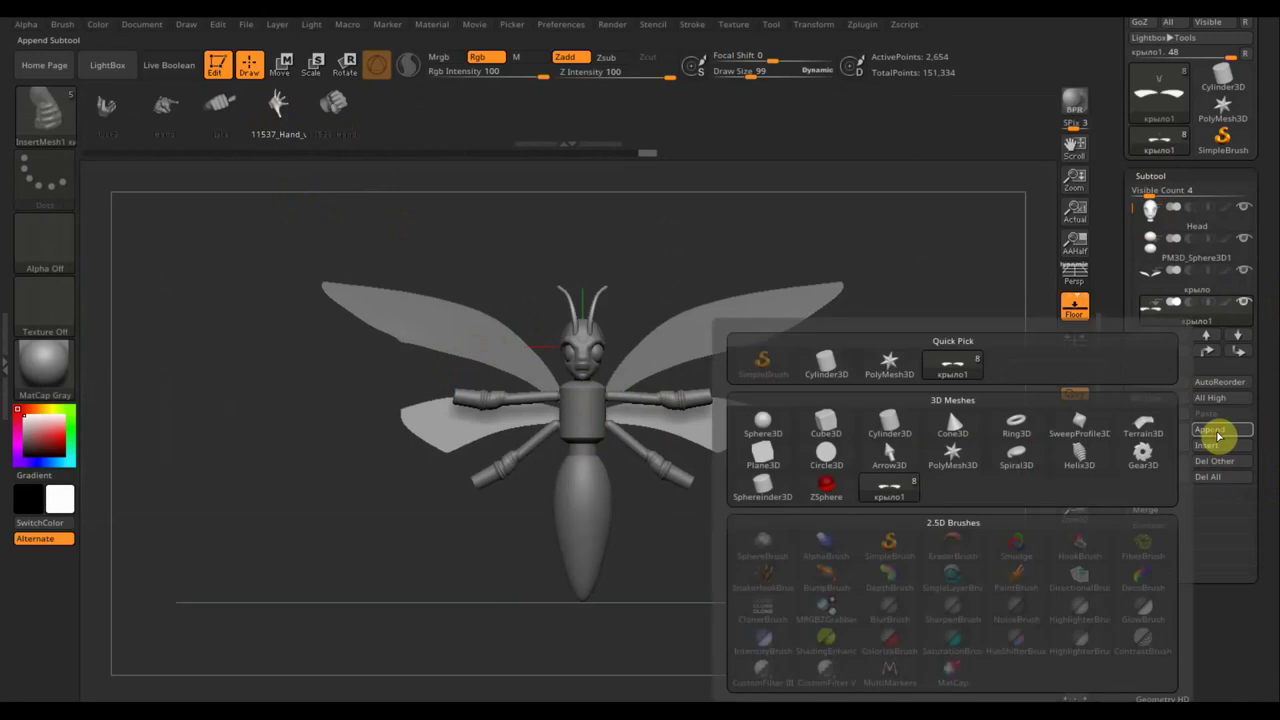
pyautogui.click(765, 426)
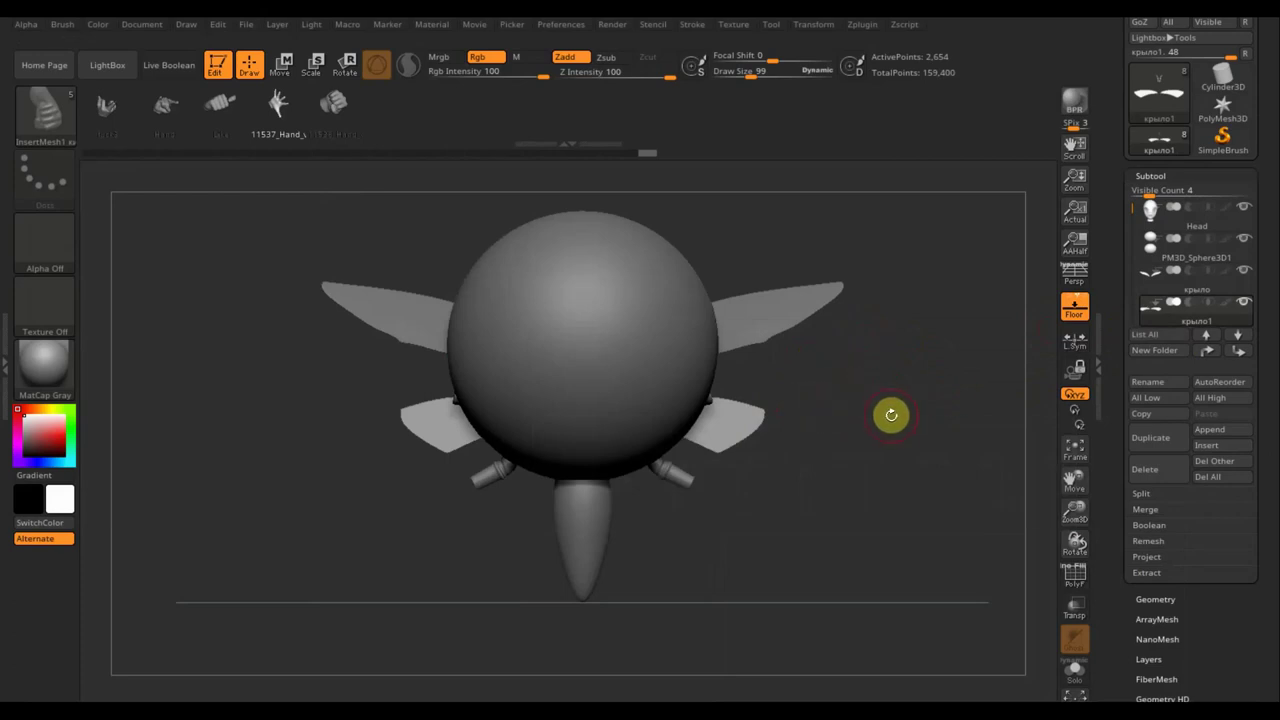
pyautogui.click(1109, 457)
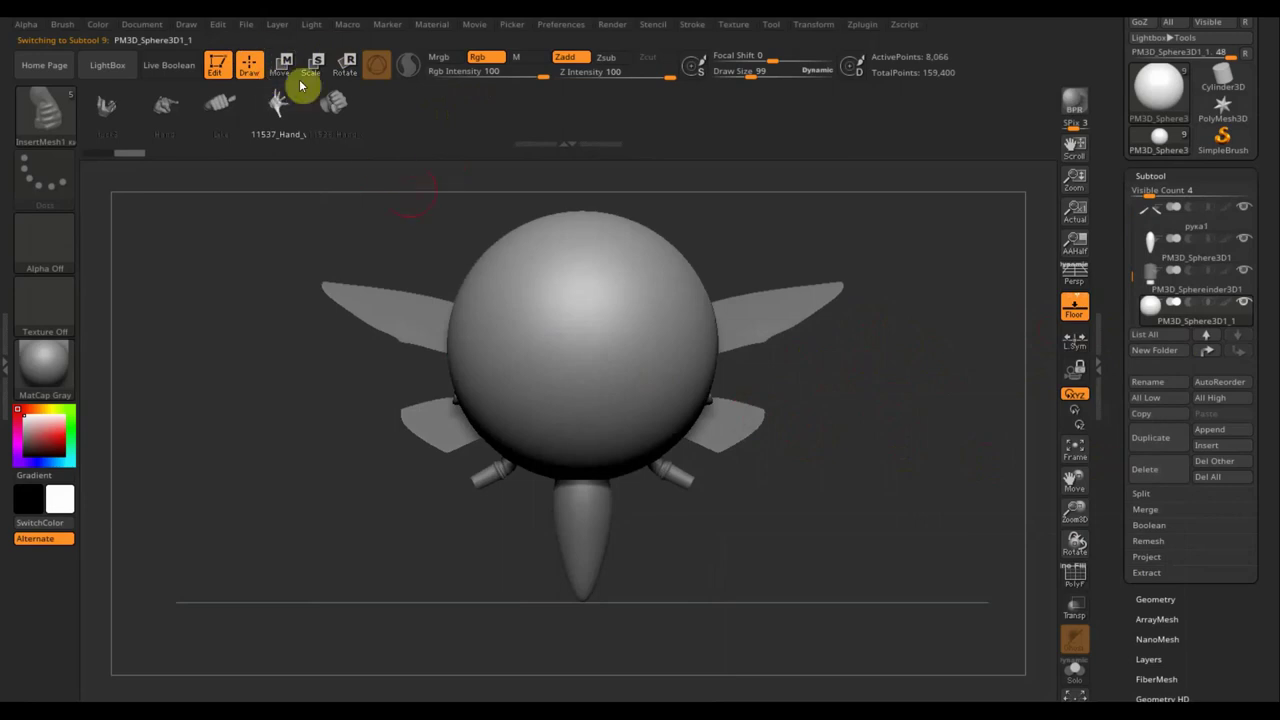
# Shrink the sphere beside the lower-left arm, then reselect the hand InsertMesh brush.
pyautogui.click(50, 122)
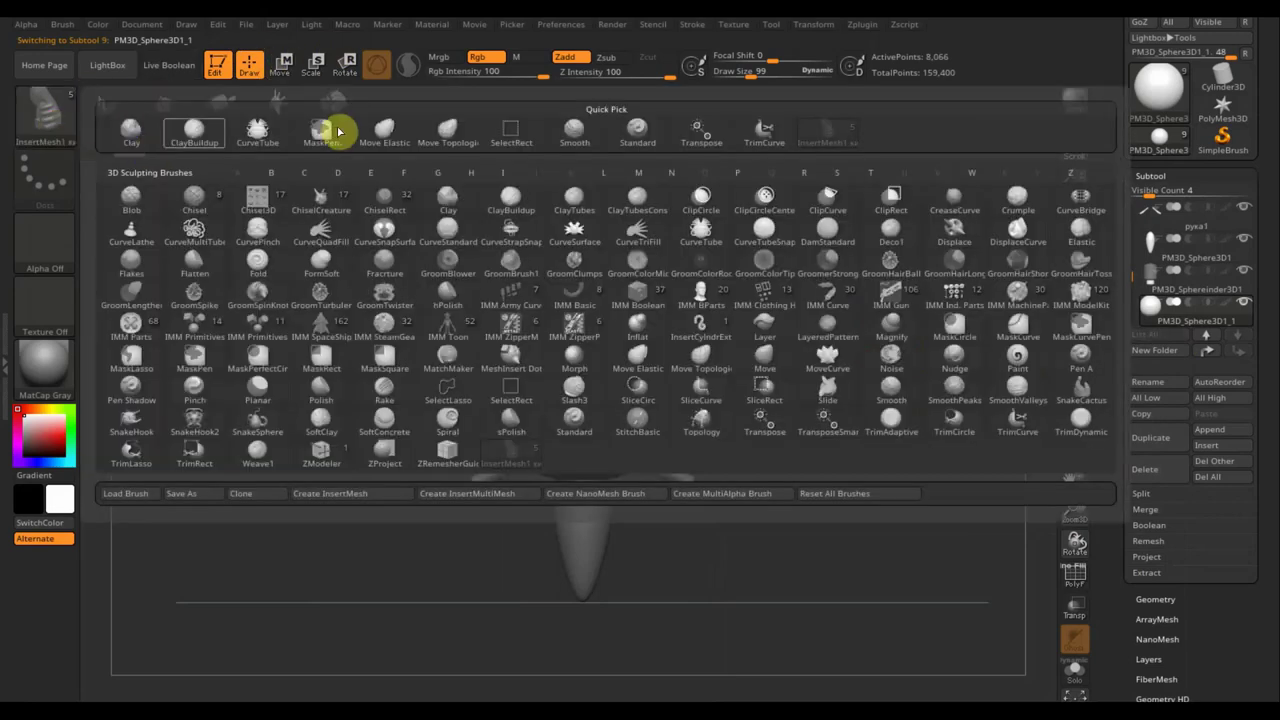
pyautogui.click(200, 130)
pyautogui.click(283, 65)
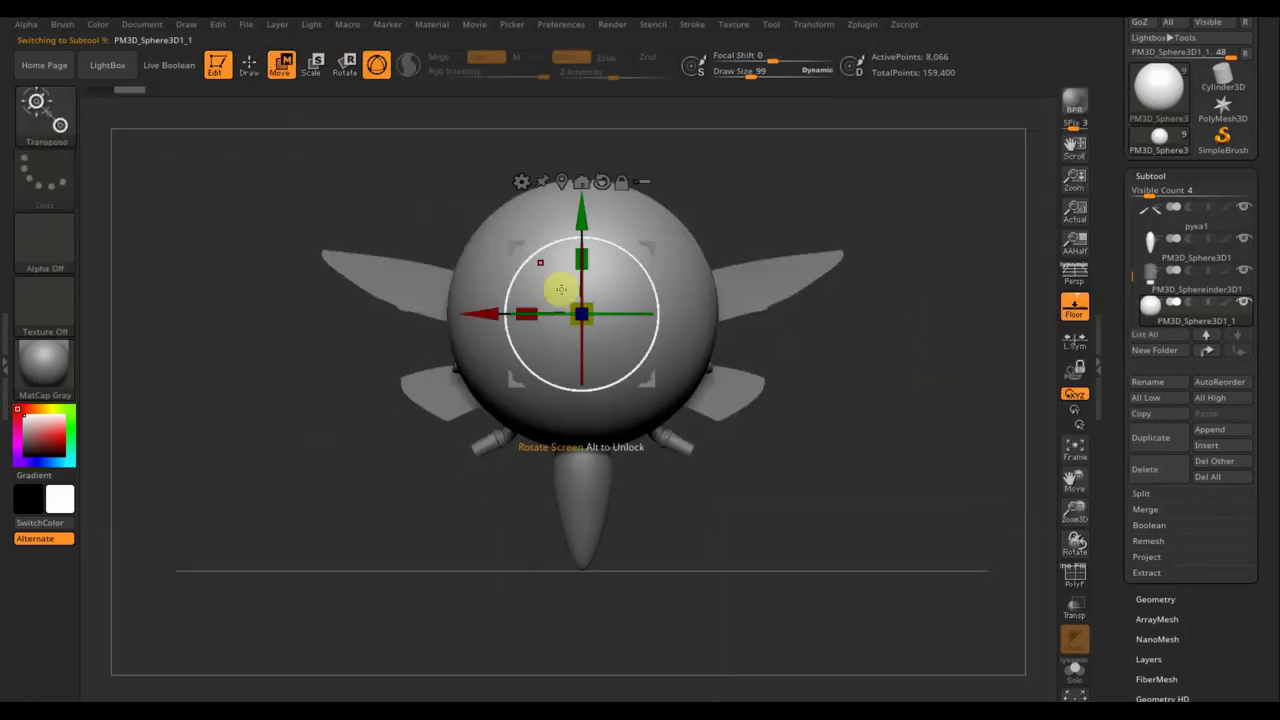
pyautogui.moveTo(595, 328); pyautogui.dragTo(533, 247)
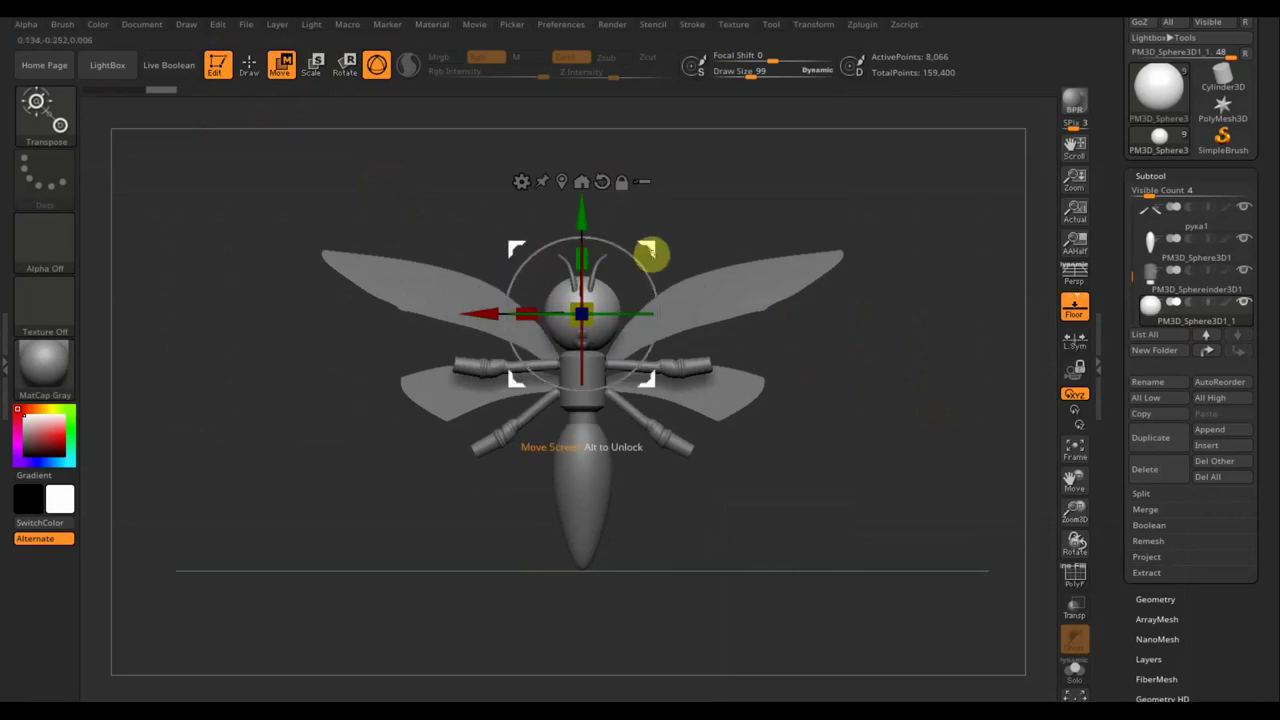
pyautogui.moveTo(651, 251)
pyautogui.mouseDown()
pyautogui.moveTo(484, 313)
pyautogui.moveTo(523, 338)
pyautogui.mouseUp()
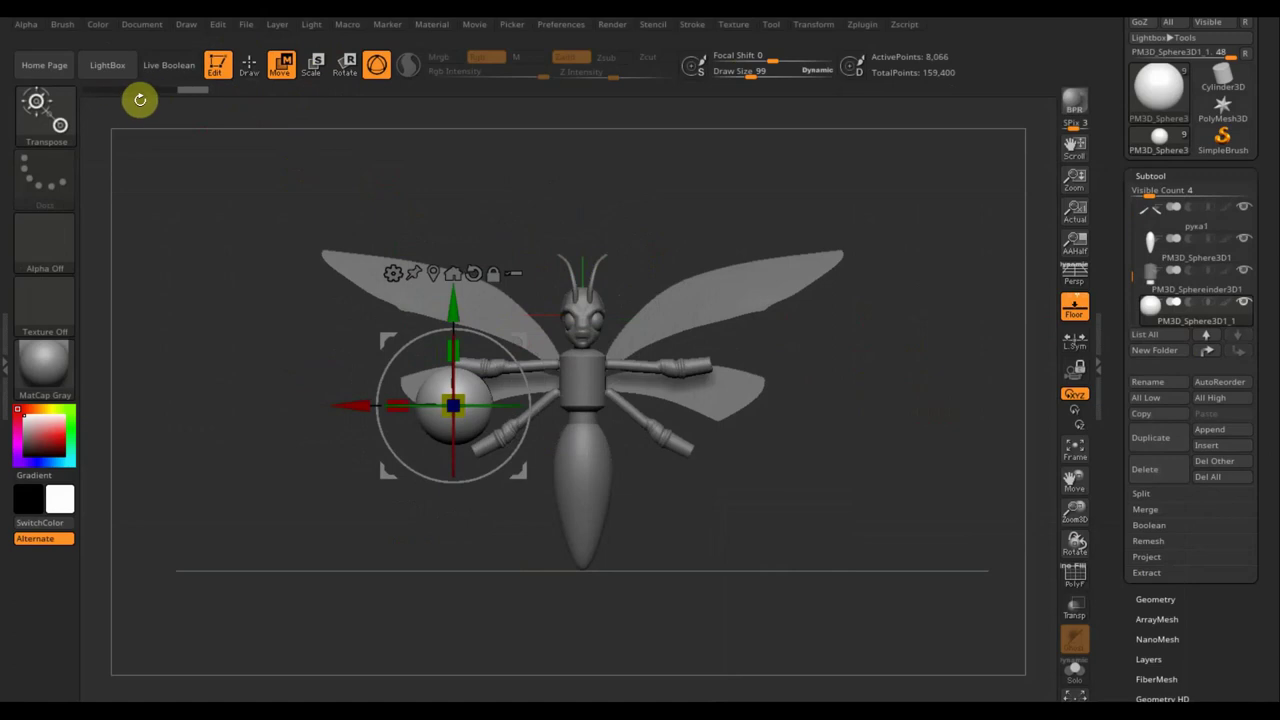
pyautogui.click(249, 63)
pyautogui.click(46, 110)
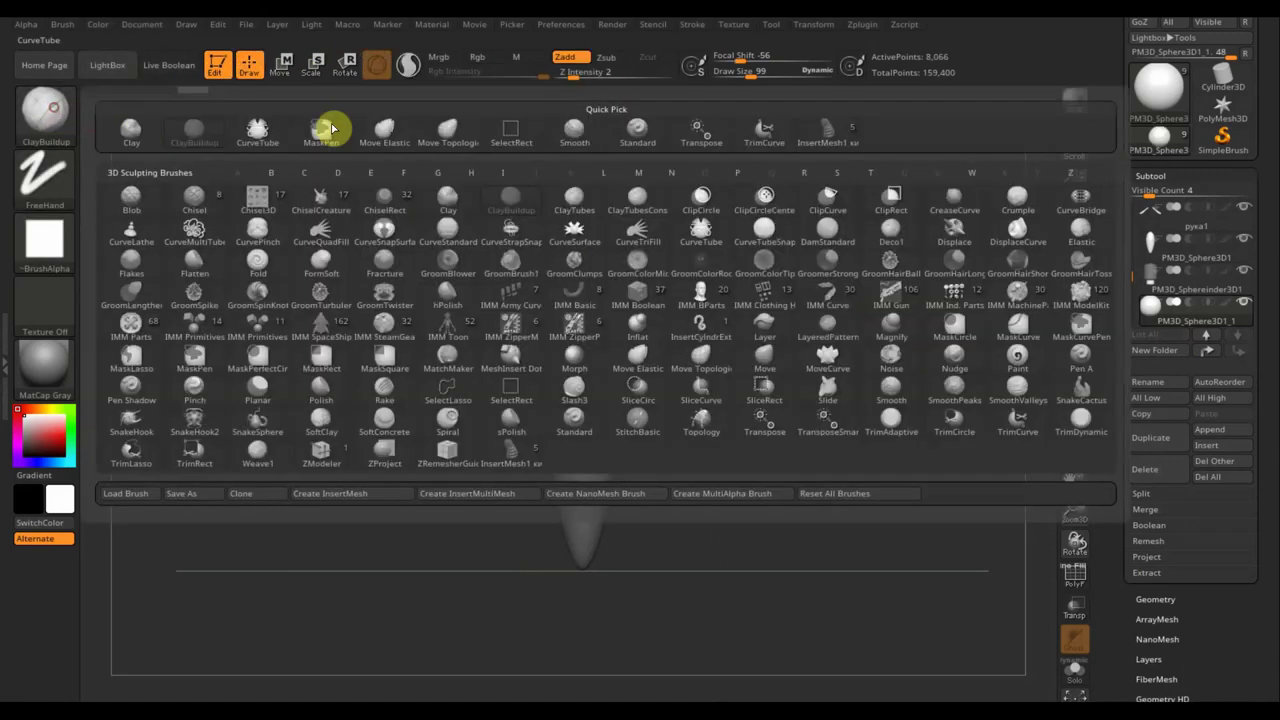
pyautogui.click(820, 130)
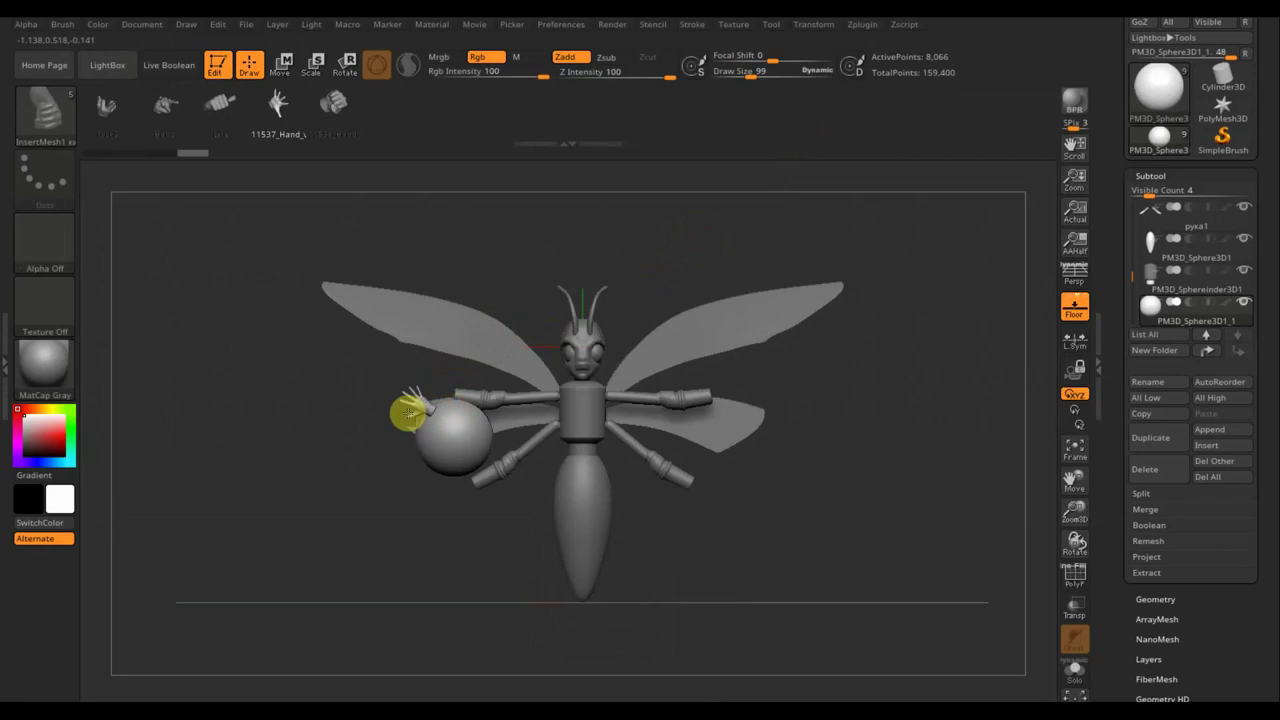
# Insert a hand onto the sphere and separate it into its own subtool with Groups Split.
pyautogui.moveTo(405, 412); pyautogui.dragTo(407, 410)
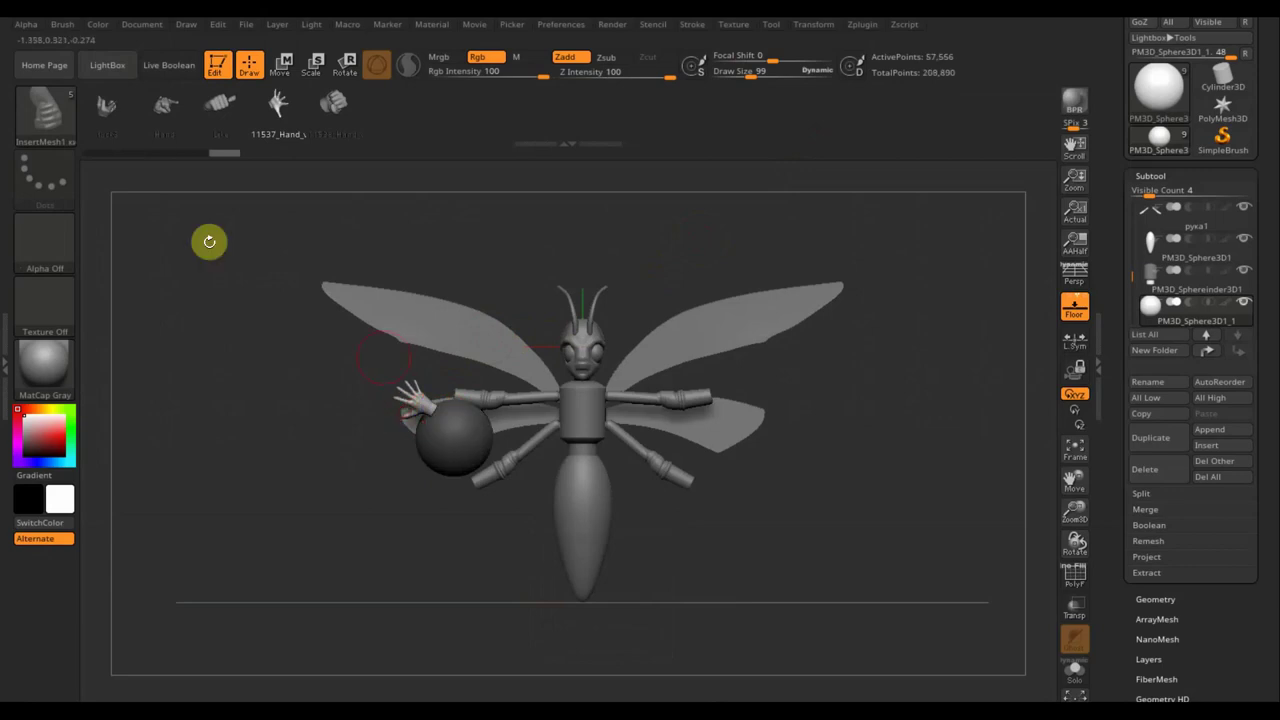
pyautogui.click(46, 112)
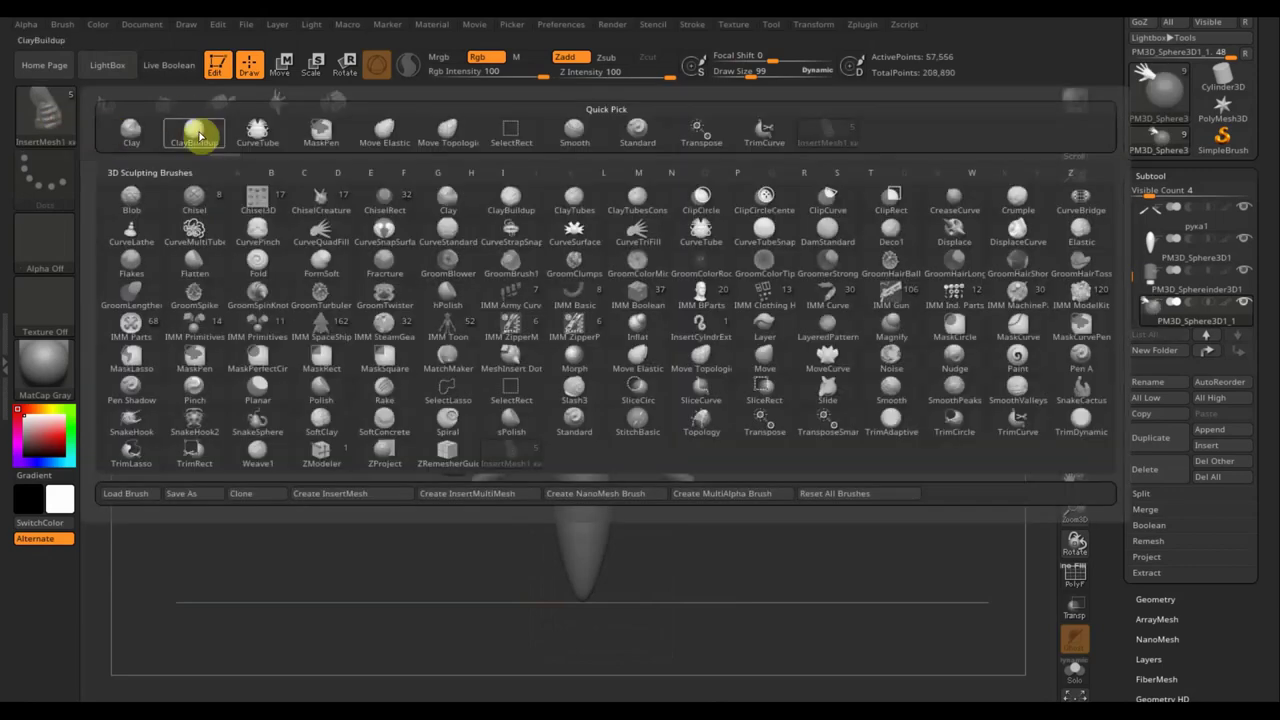
pyautogui.click(197, 134)
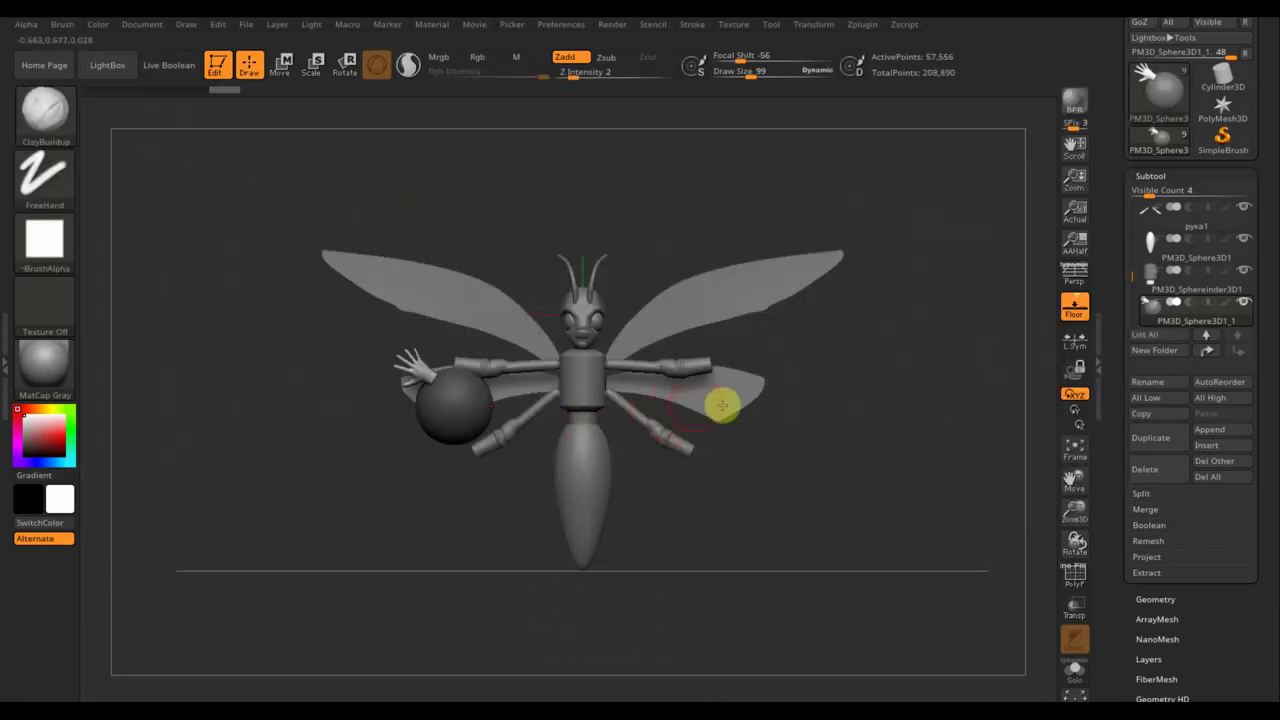
pyautogui.click(1150, 494)
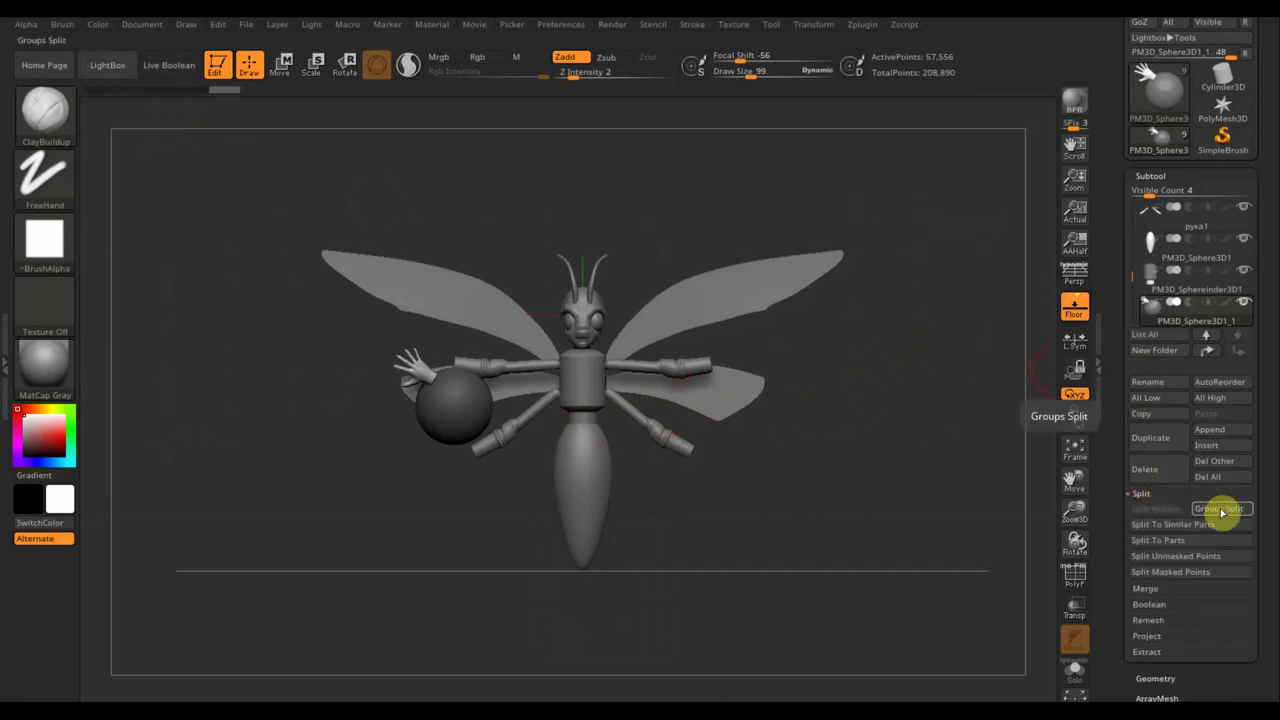
pyautogui.click(1215, 507)
pyautogui.click(1000, 545)
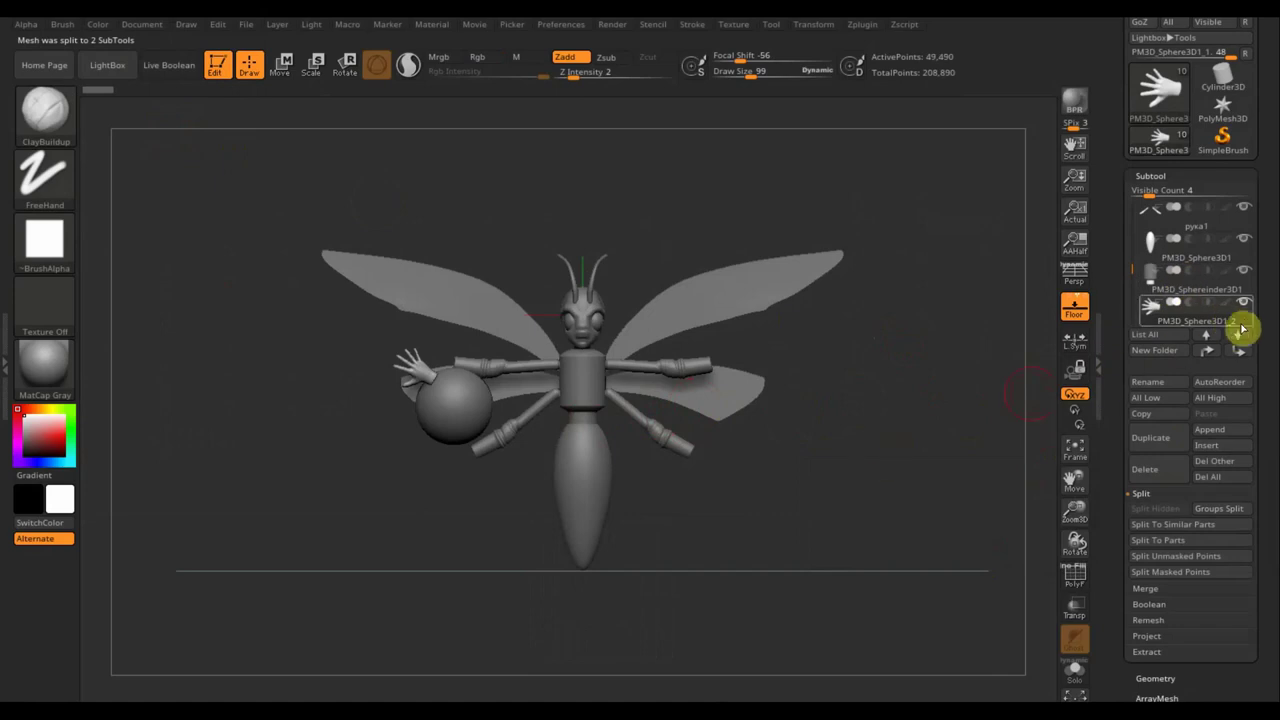
# Delete the leftover helper sphere subtool.
pyautogui.click(1238, 337)
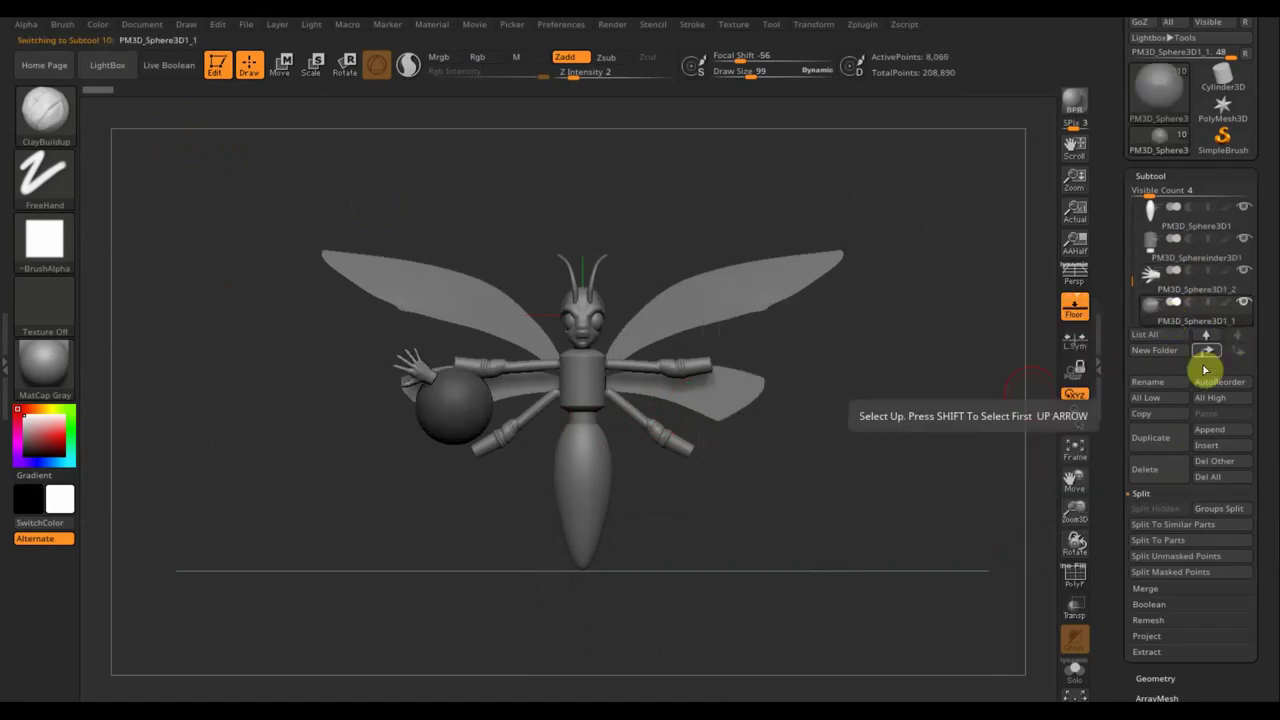
pyautogui.click(1145, 469)
pyautogui.click(1003, 506)
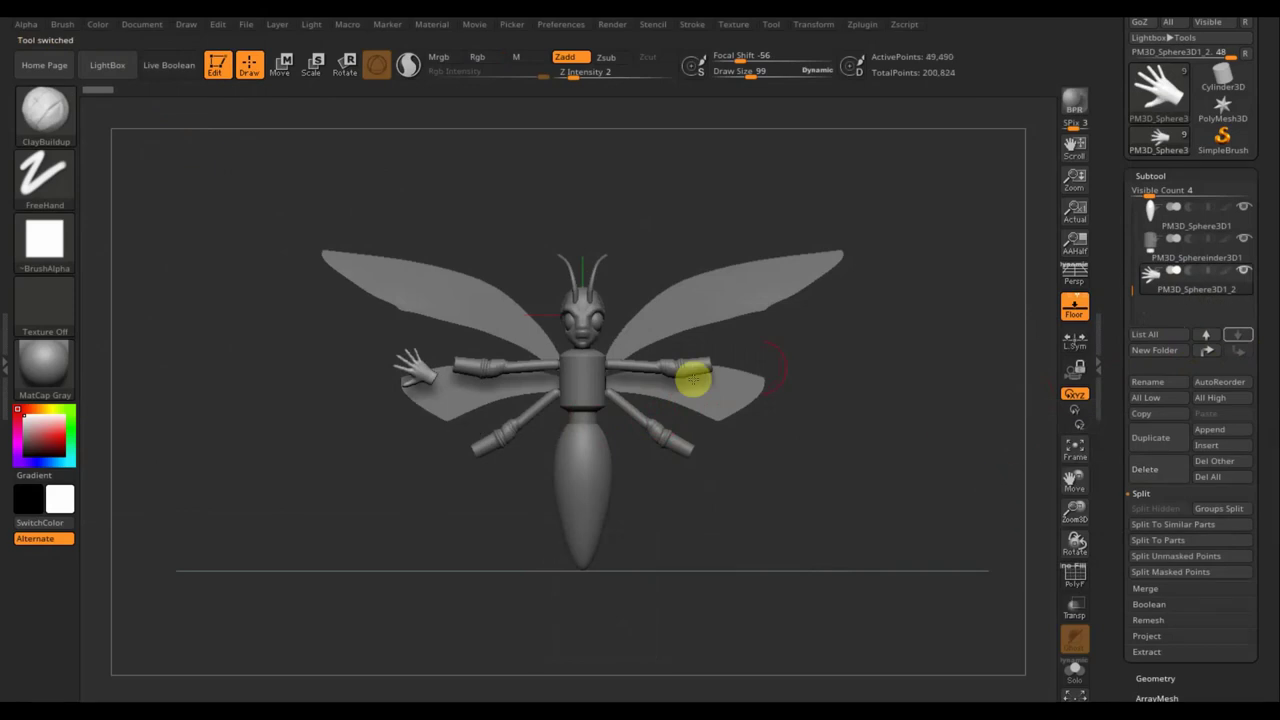
pyautogui.click(287, 66)
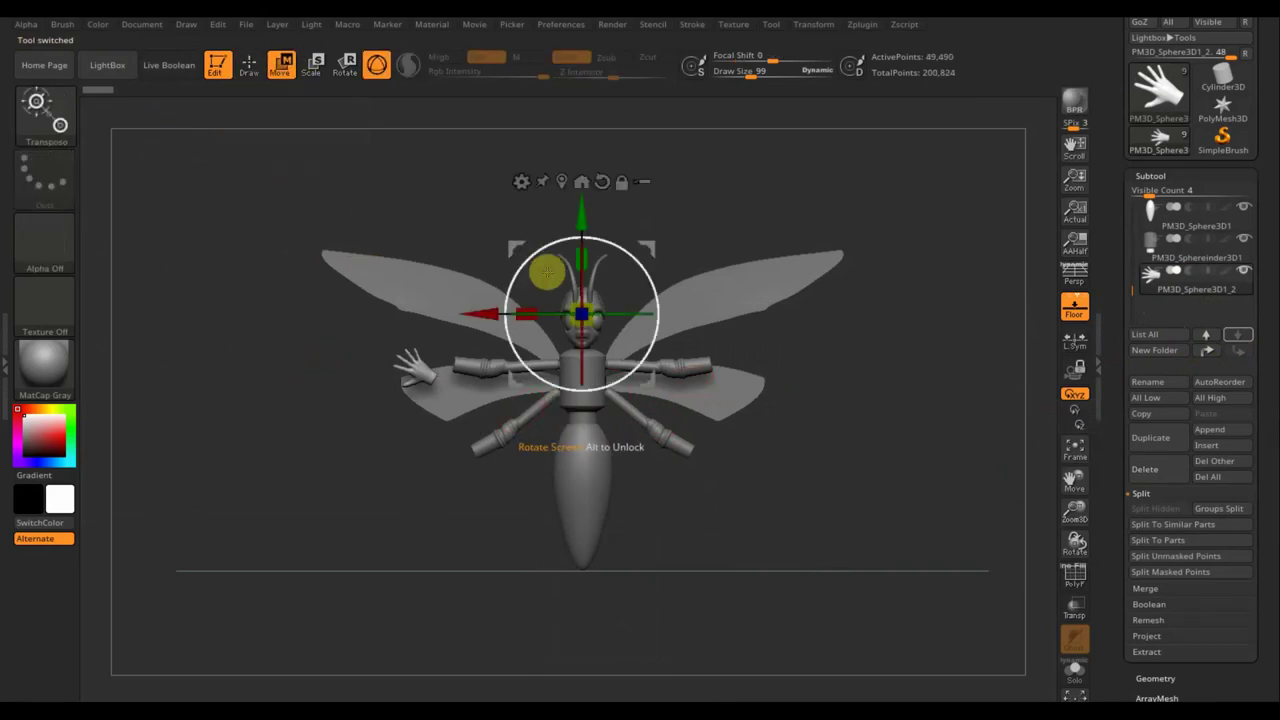
# Rotate, enlarge and move the hand toward the end of the left arm.
pyautogui.moveTo(580, 285)
pyautogui.mouseDown()
pyautogui.moveTo(566, 158)
pyautogui.moveTo(634, 257)
pyautogui.moveTo(640, 329)
pyautogui.moveTo(659, 321)
pyautogui.mouseUp()
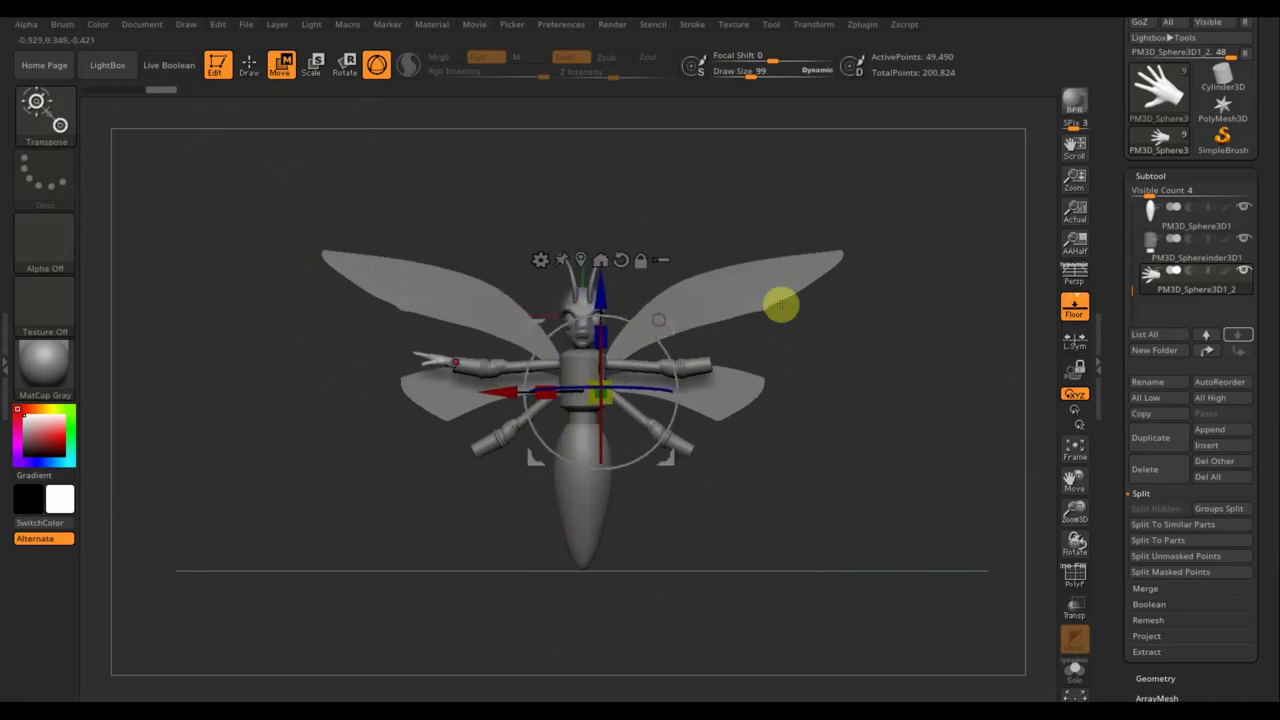
pyautogui.moveTo(802, 432)
pyautogui.keyDown('alt'); pyautogui.mouseDown()
pyautogui.moveTo(791, 406)
pyautogui.moveTo(840, 497)
pyautogui.moveTo(911, 491)
pyautogui.moveTo(869, 529)
pyautogui.moveTo(877, 580)
pyautogui.moveTo(843, 514)
pyautogui.moveTo(851, 546)
pyautogui.moveTo(860, 524)
pyautogui.moveTo(823, 414)
pyautogui.moveTo(709, 334)
pyautogui.mouseUp(); pyautogui.keyUp('alt')
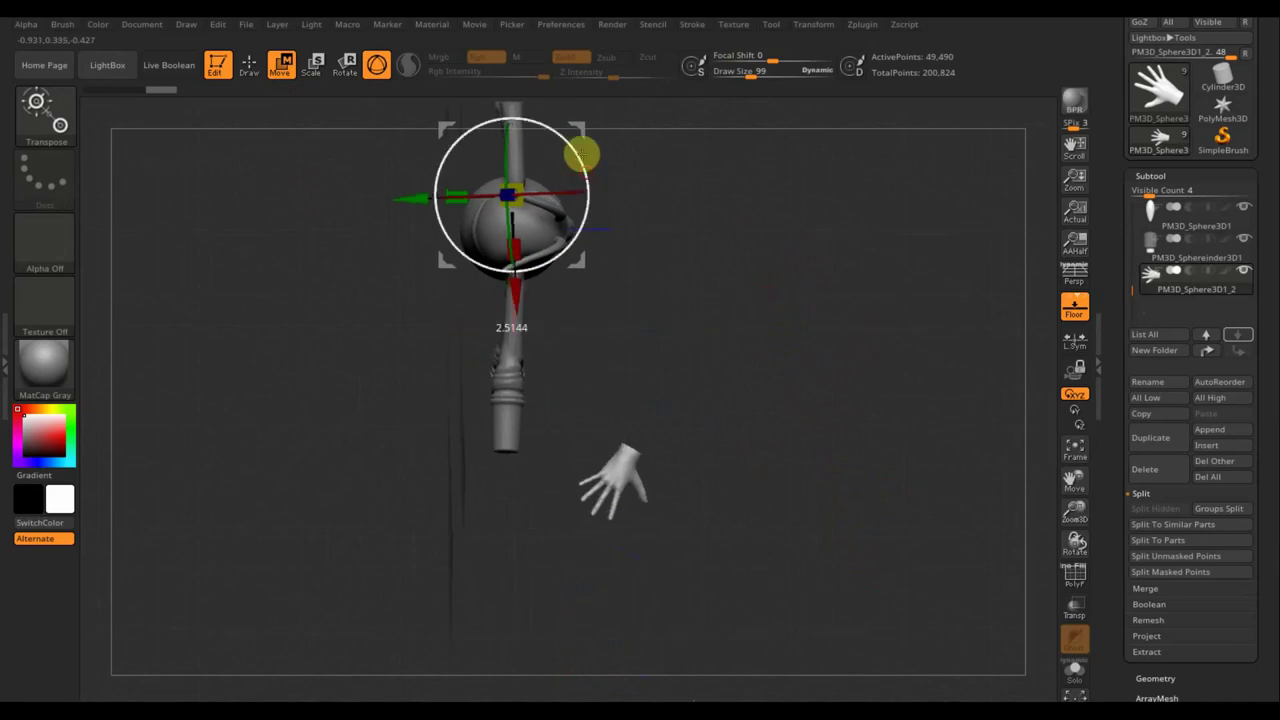
pyautogui.moveTo(581, 153)
pyautogui.mouseDown()
pyautogui.moveTo(563, 103)
pyautogui.moveTo(567, 170)
pyautogui.moveTo(369, 297)
pyautogui.moveTo(314, 277)
pyautogui.mouseUp()
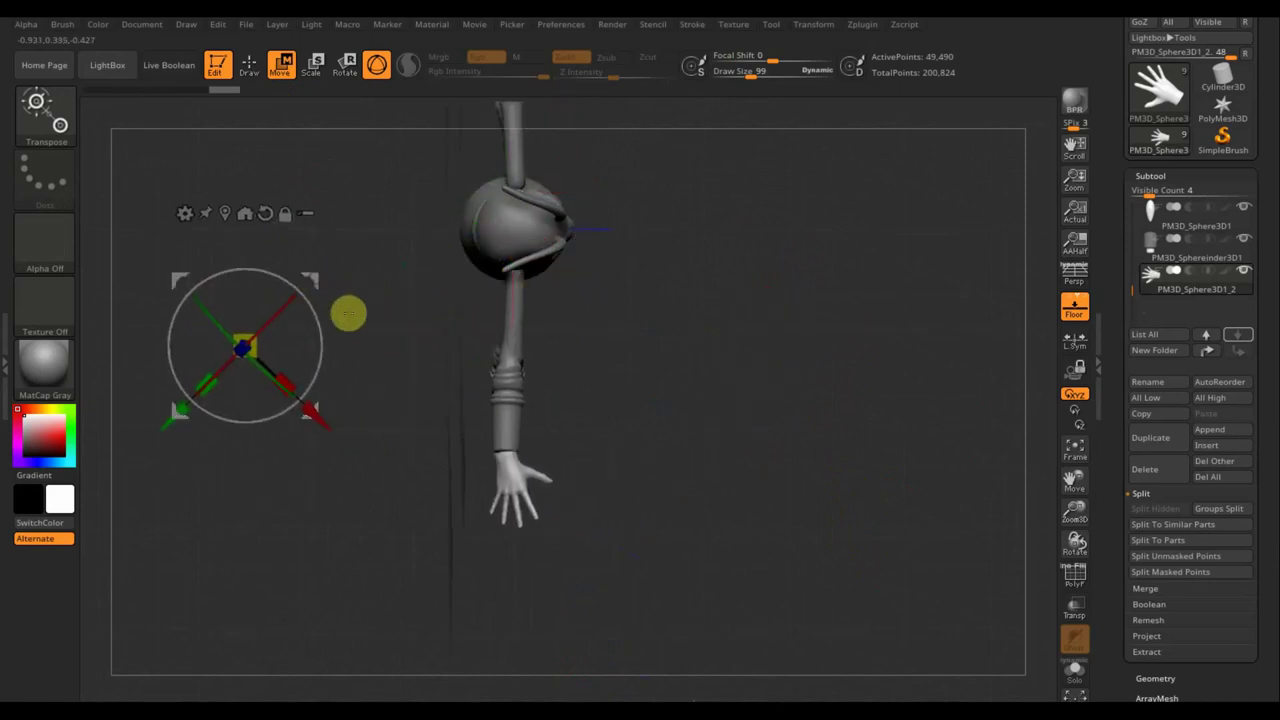
pyautogui.moveTo(314, 326); pyautogui.dragTo(326, 343)
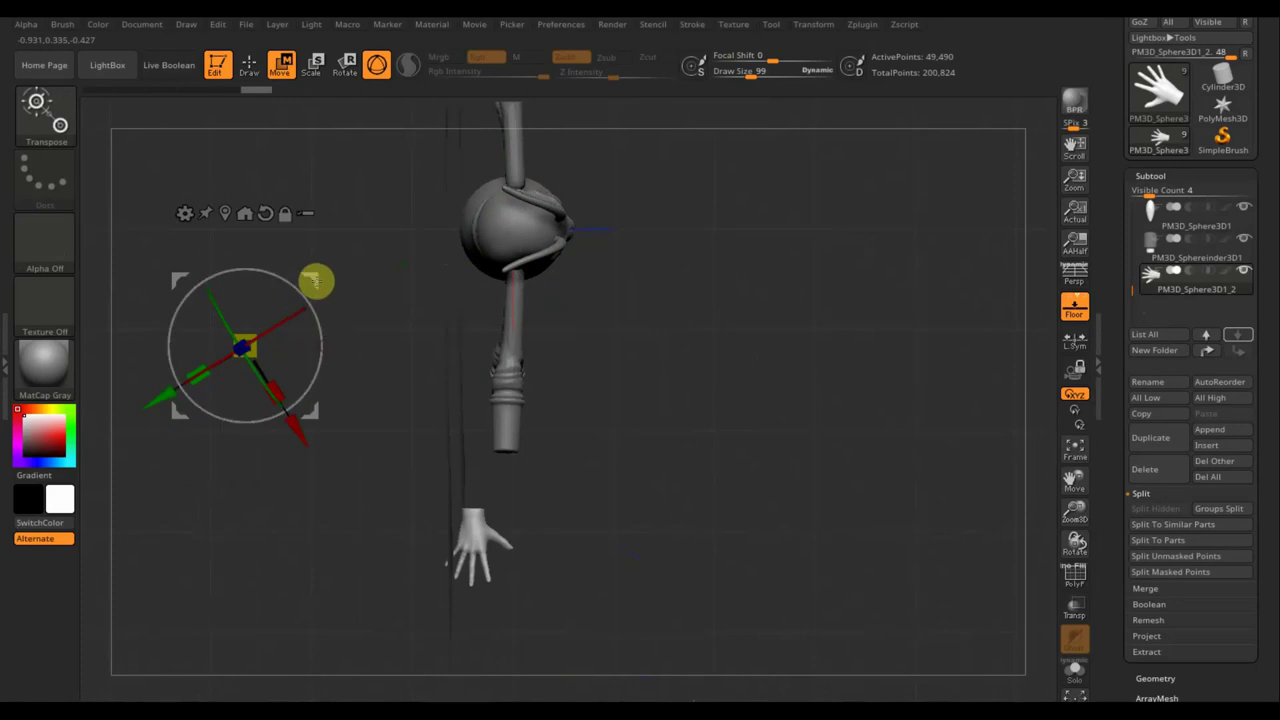
pyautogui.moveTo(316, 281)
pyautogui.mouseDown()
pyautogui.moveTo(369, 269)
pyautogui.moveTo(343, 218)
pyautogui.mouseUp()
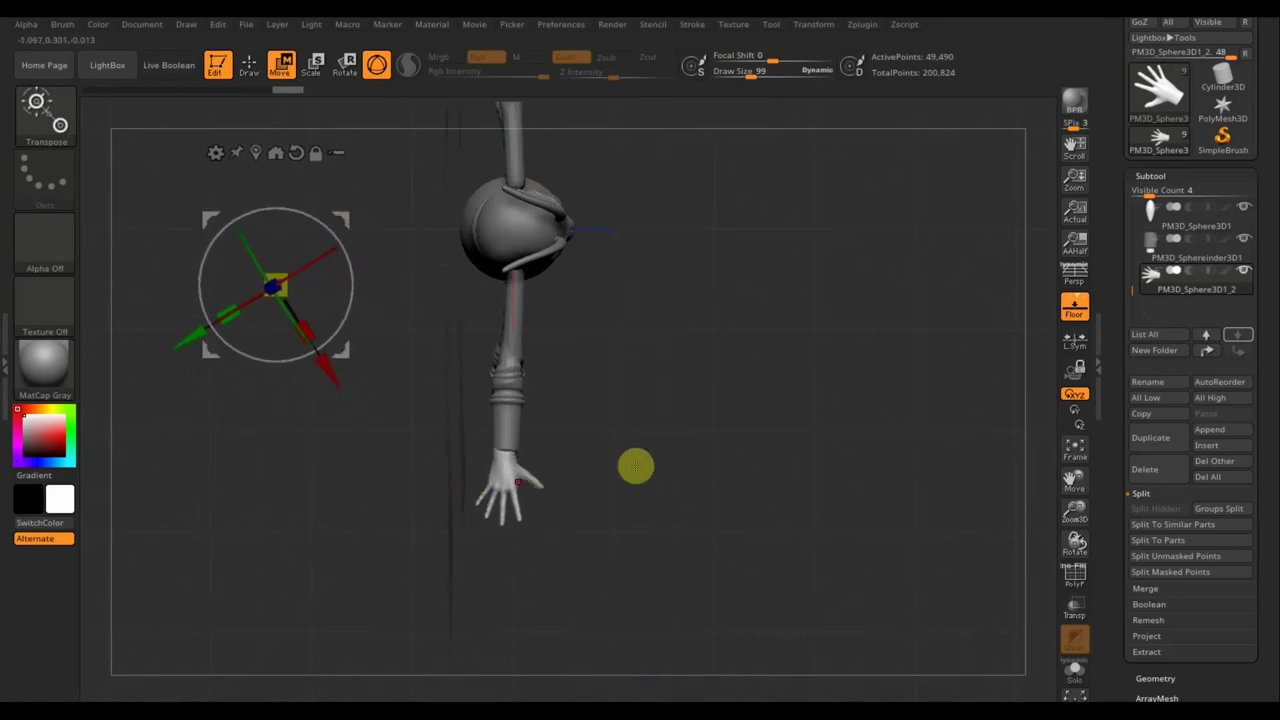
pyautogui.moveTo(636, 466)
pyautogui.mouseDown()
pyautogui.moveTo(614, 297)
pyautogui.moveTo(786, 343)
pyautogui.moveTo(709, 374)
pyautogui.mouseUp()
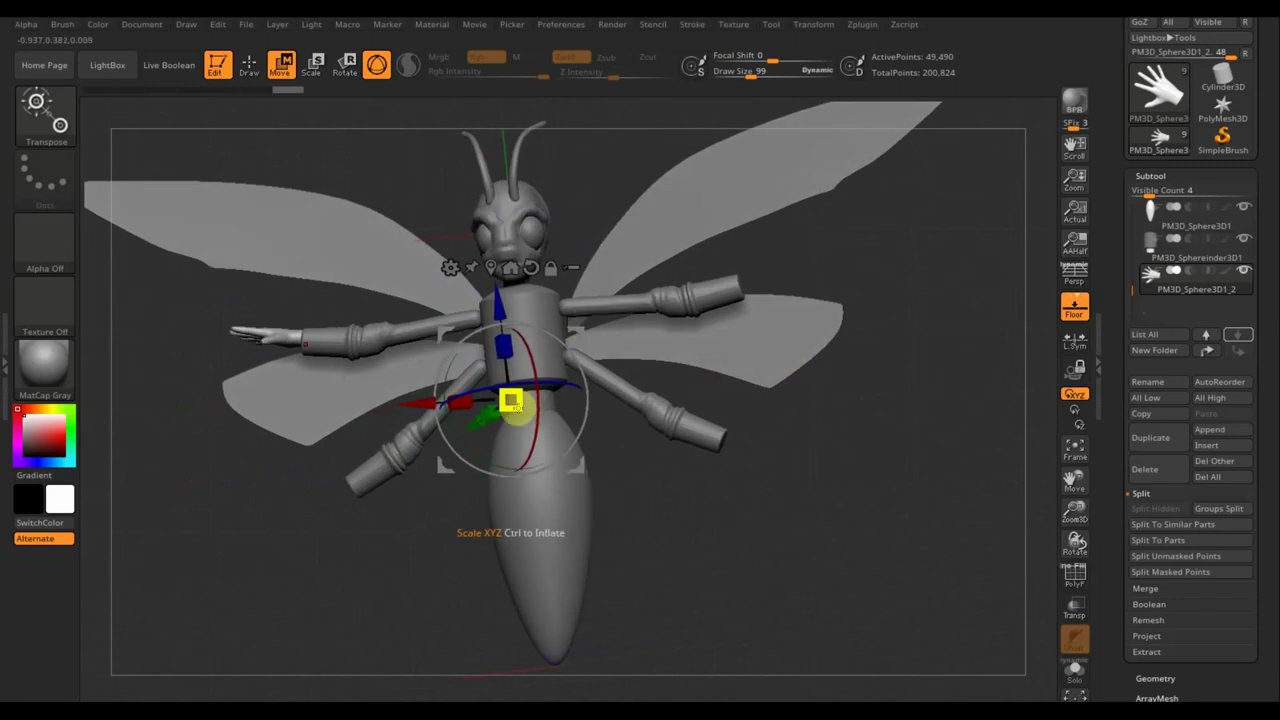
pyautogui.moveTo(521, 412); pyautogui.dragTo(530, 415)
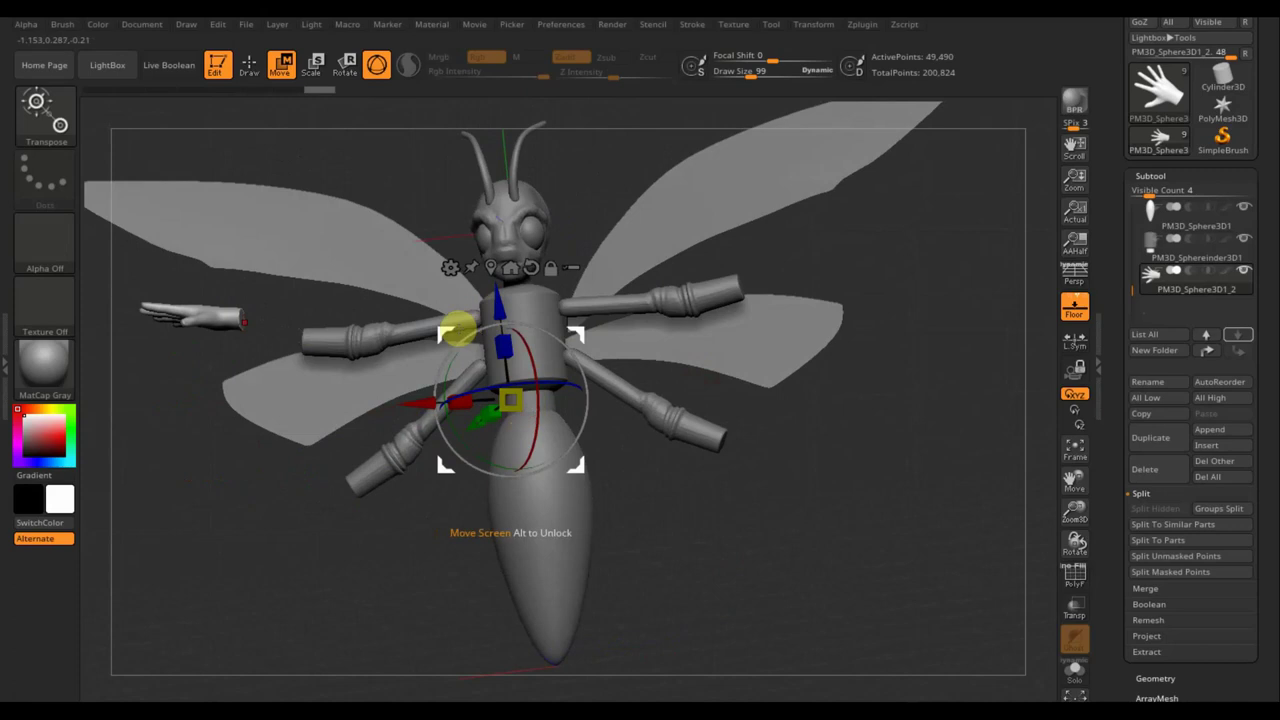
pyautogui.moveTo(452, 335); pyautogui.dragTo(510, 355)
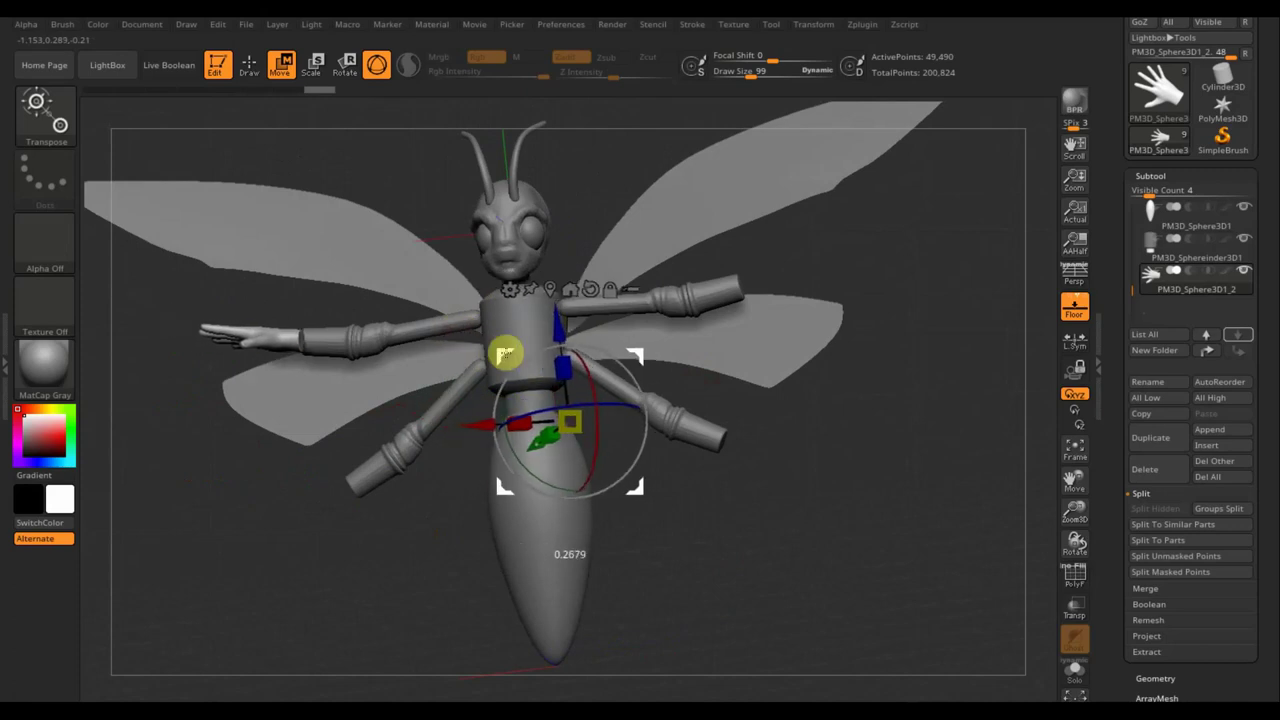
# Raise and rotate the hand from above so it matches the arm's end.
pyautogui.moveTo(823, 520); pyautogui.dragTo(843, 660)
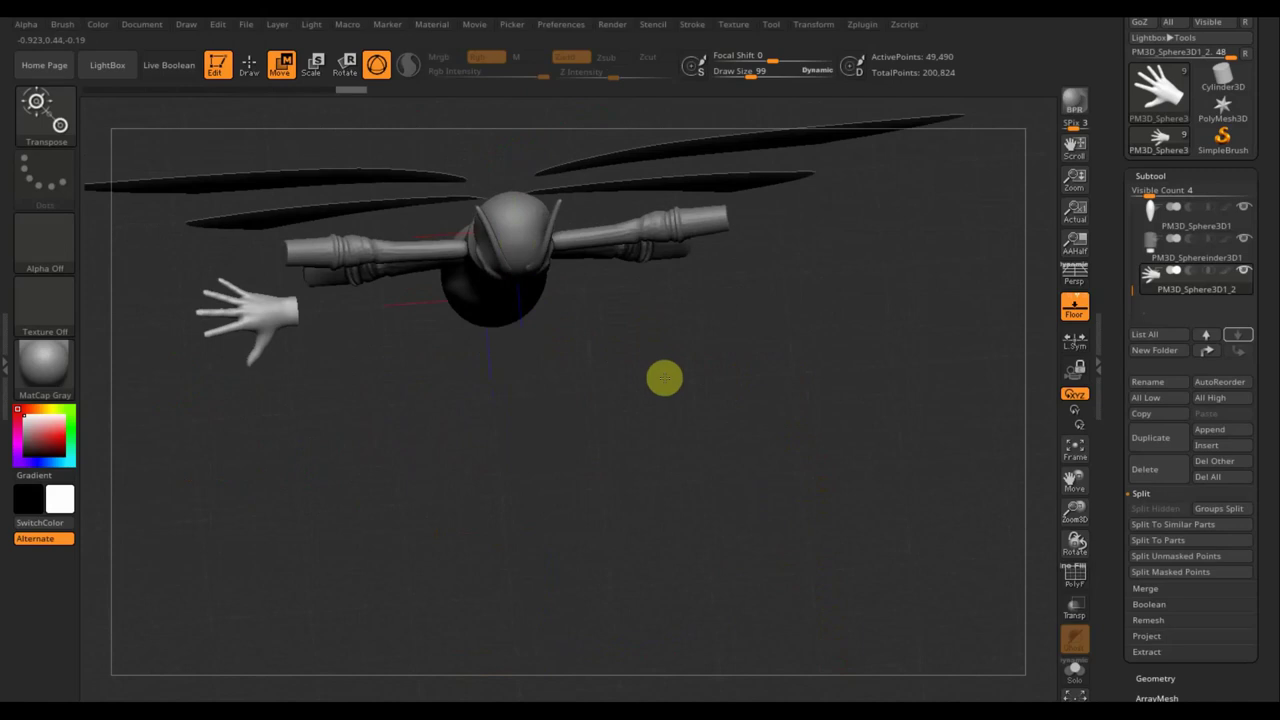
pyautogui.keyDown('alt'); pyautogui.moveTo(668, 390); pyautogui.dragTo(660, 495); pyautogui.keyUp('alt')
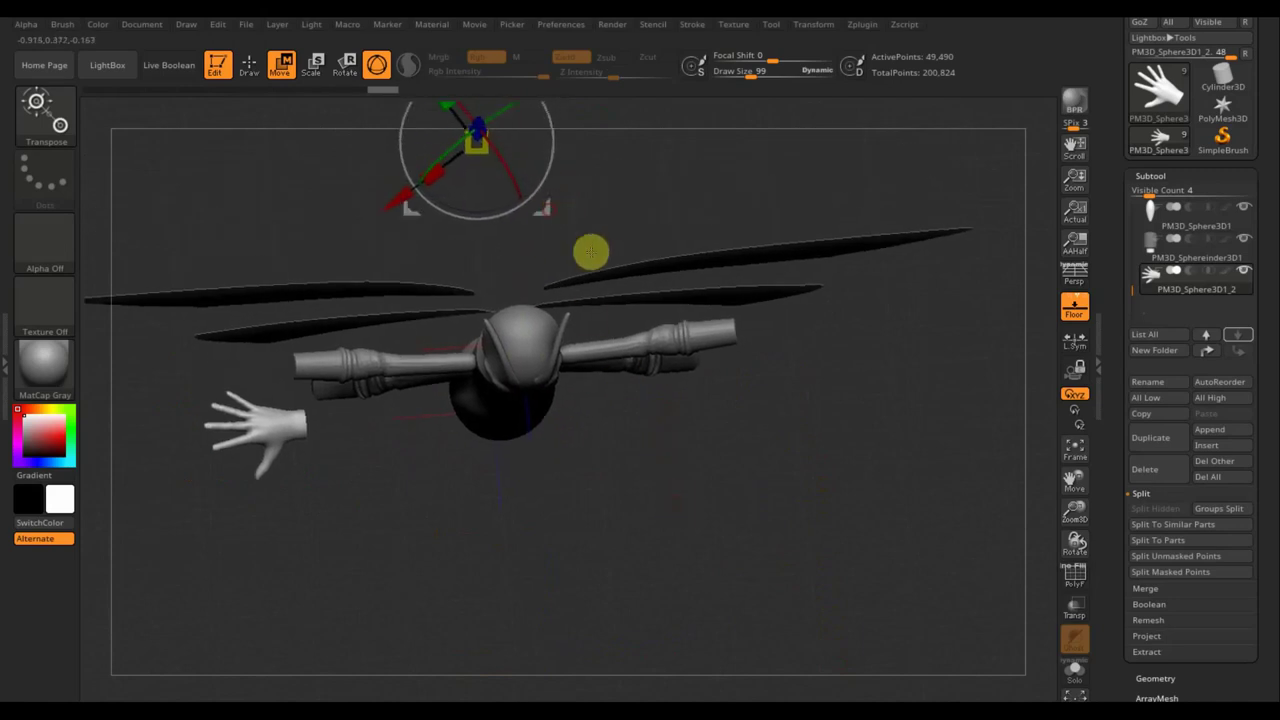
pyautogui.moveTo(699, 411)
pyautogui.keyDown('alt'); pyautogui.mouseDown()
pyautogui.moveTo(722, 519)
pyautogui.moveTo(583, 354)
pyautogui.mouseUp(); pyautogui.keyUp('alt')
pyautogui.moveTo(563, 297); pyautogui.dragTo(548, 241)
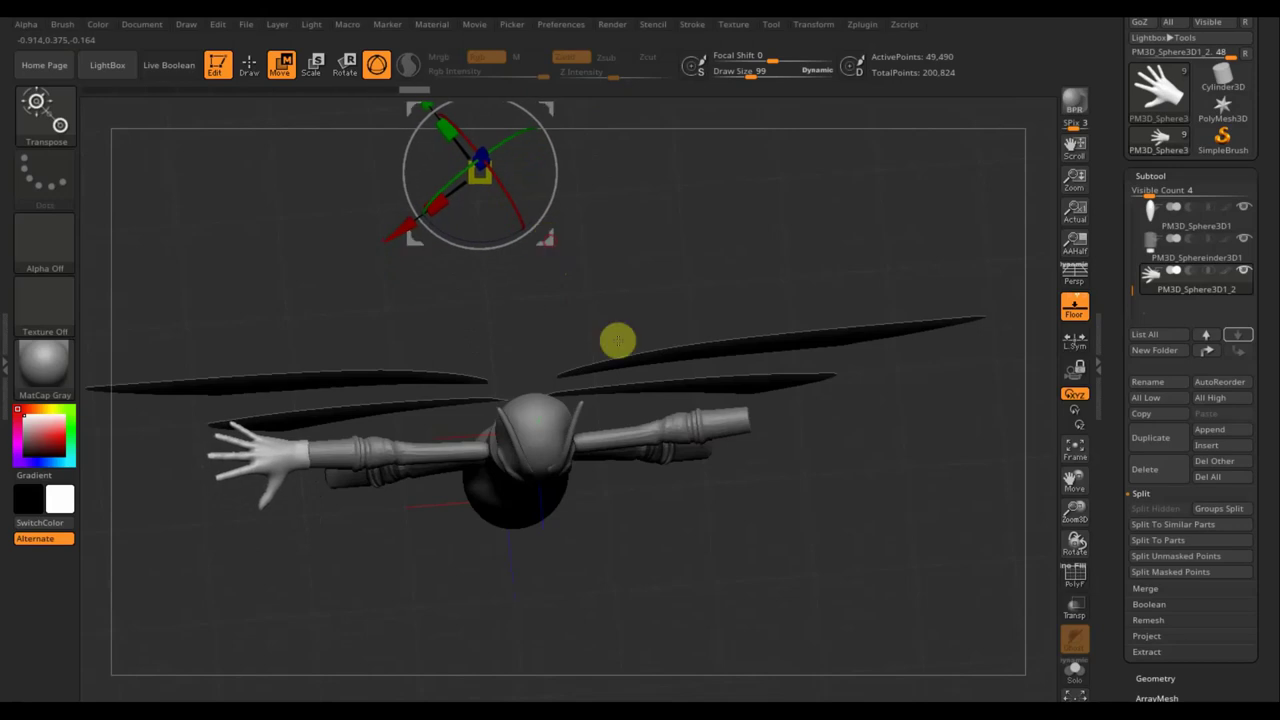
pyautogui.keyDown('shift'); pyautogui.moveTo(720, 520); pyautogui.dragTo(703, 377); pyautogui.keyUp('shift')
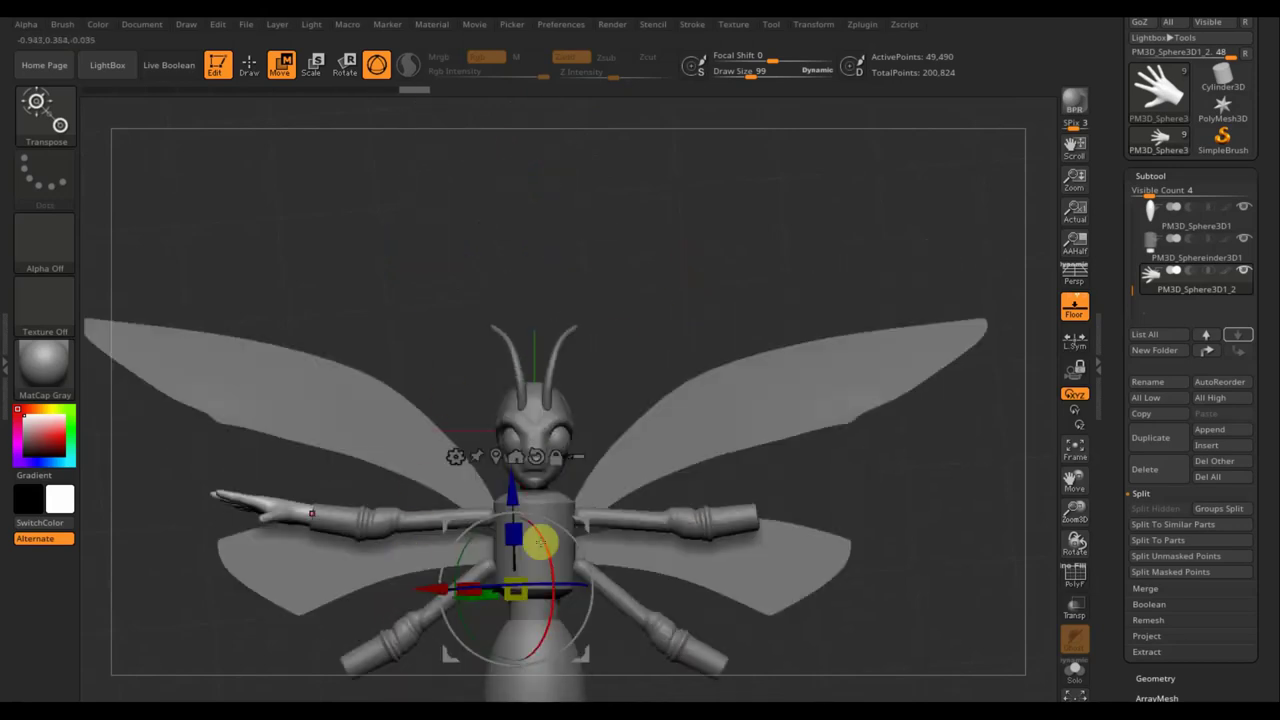
pyautogui.keyDown('alt'); pyautogui.moveTo(880, 517); pyautogui.dragTo(857, 349); pyautogui.keyUp('alt')
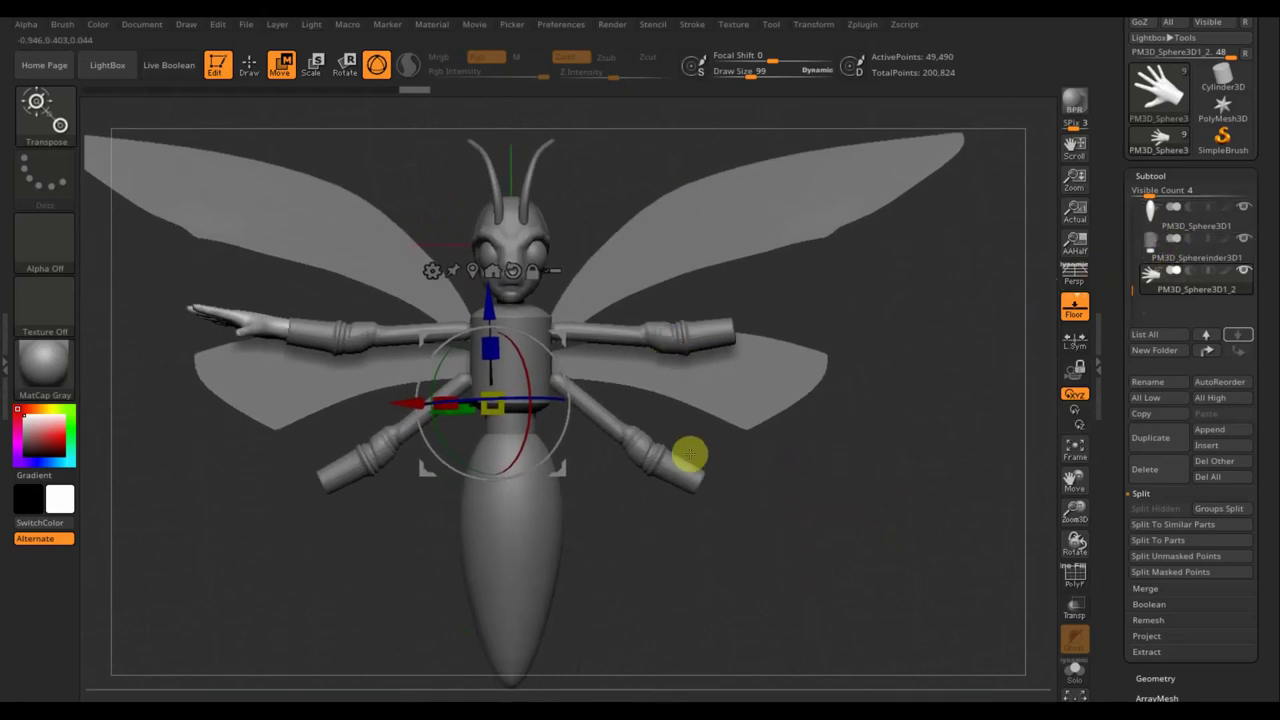
# Select the рука subtool and rotate it around its pivot from a side view.
pyautogui.press('n')
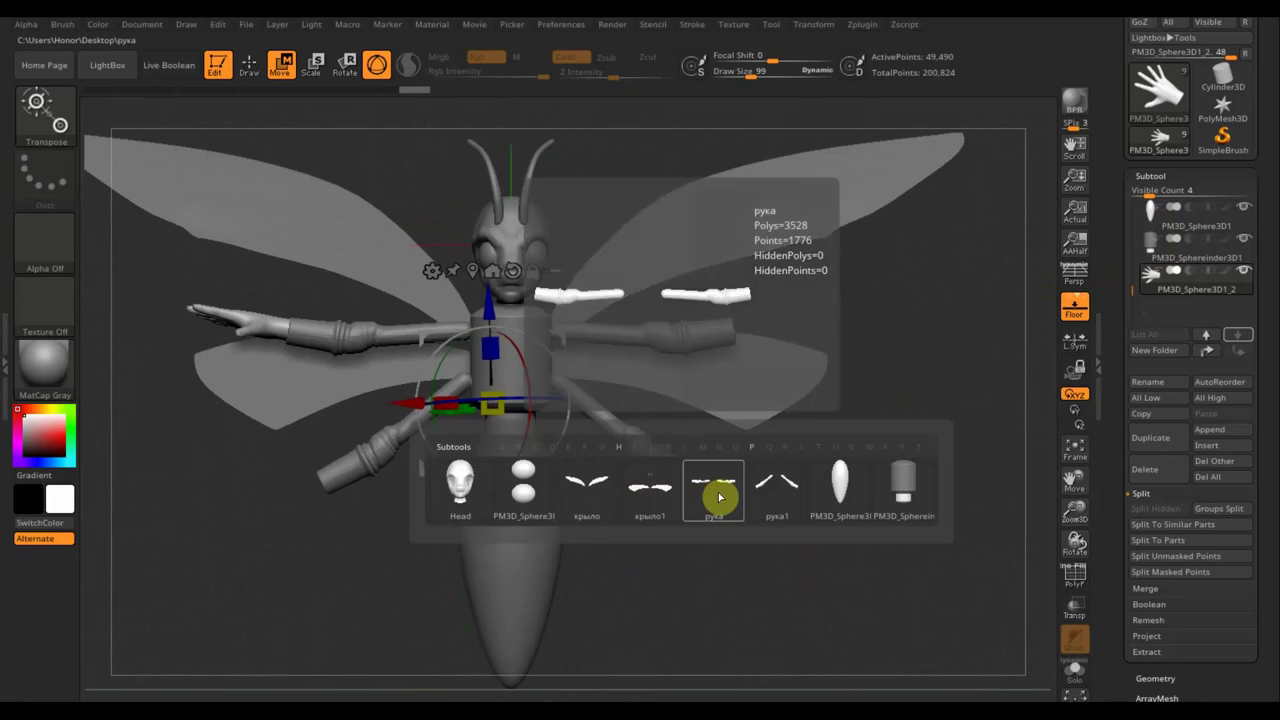
pyautogui.click(715, 495)
pyautogui.moveTo(688, 502); pyautogui.dragTo(780, 513)
pyautogui.moveTo(720, 387); pyautogui.dragTo(730, 400)
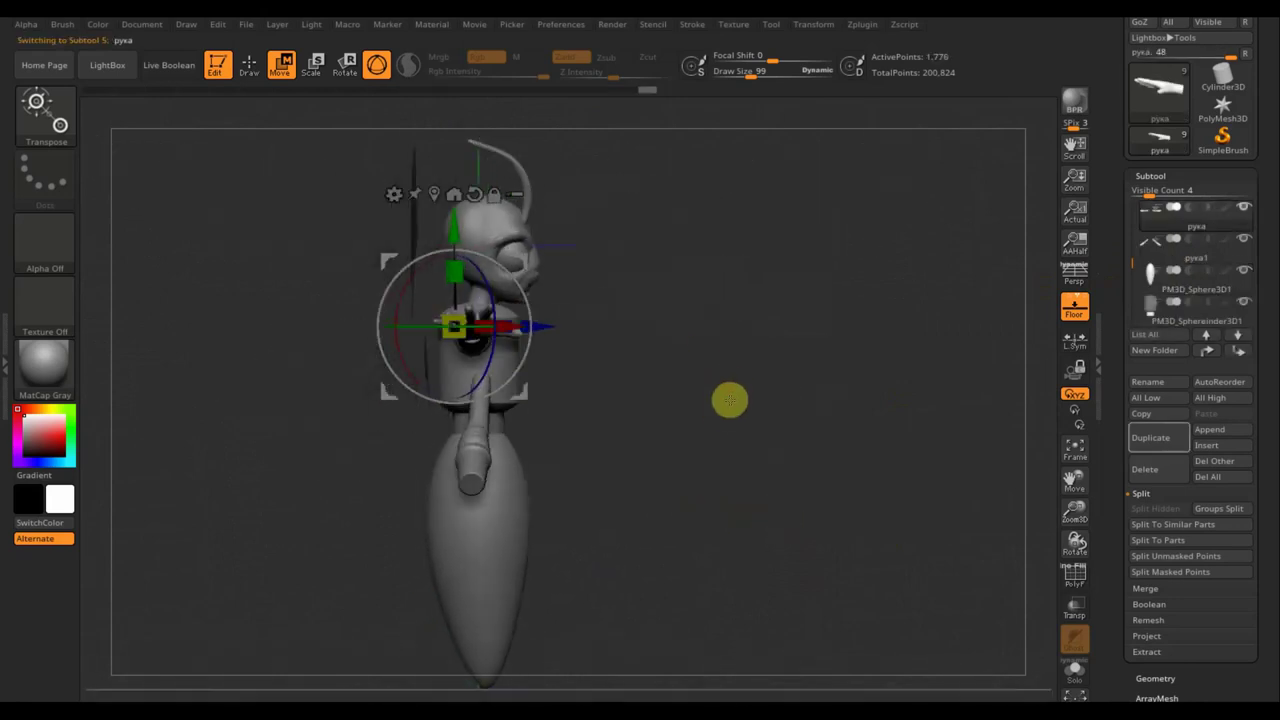
pyautogui.moveTo(530, 291)
pyautogui.mouseDown()
pyautogui.moveTo(537, 320)
pyautogui.moveTo(491, 400)
pyautogui.moveTo(327, 368)
pyautogui.mouseUp()
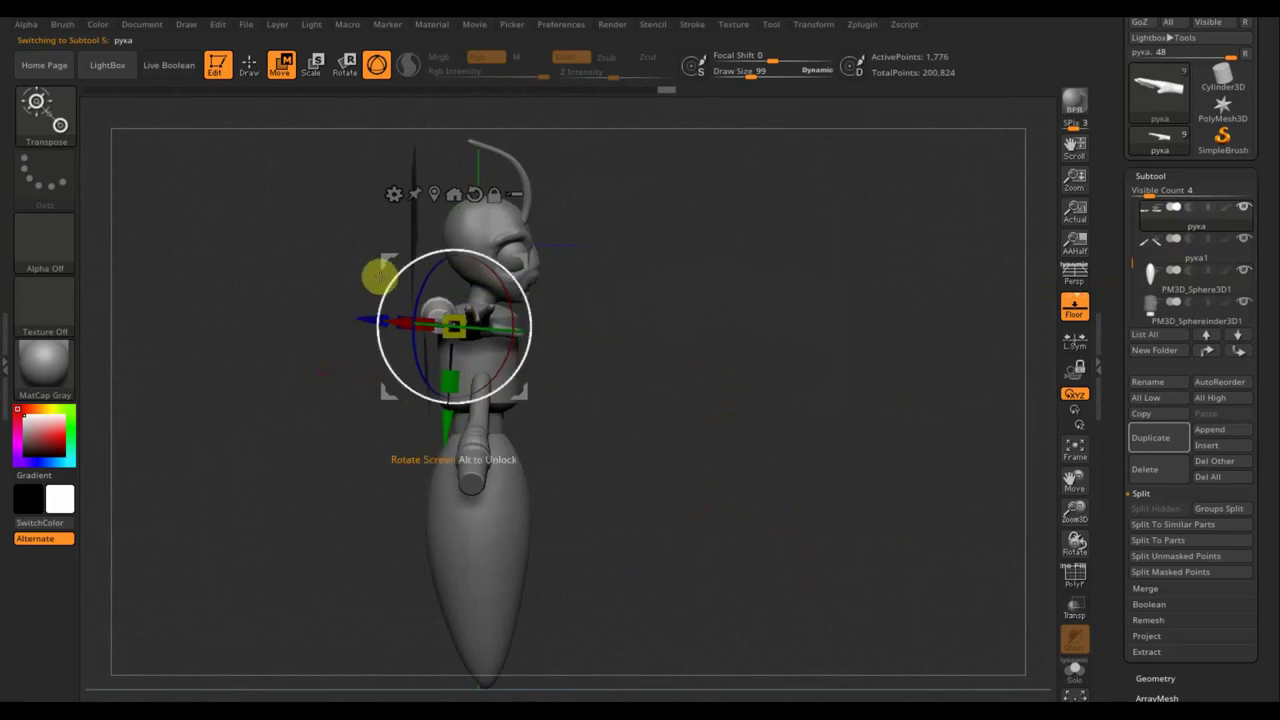
pyautogui.moveTo(362, 316); pyautogui.dragTo(400, 326)
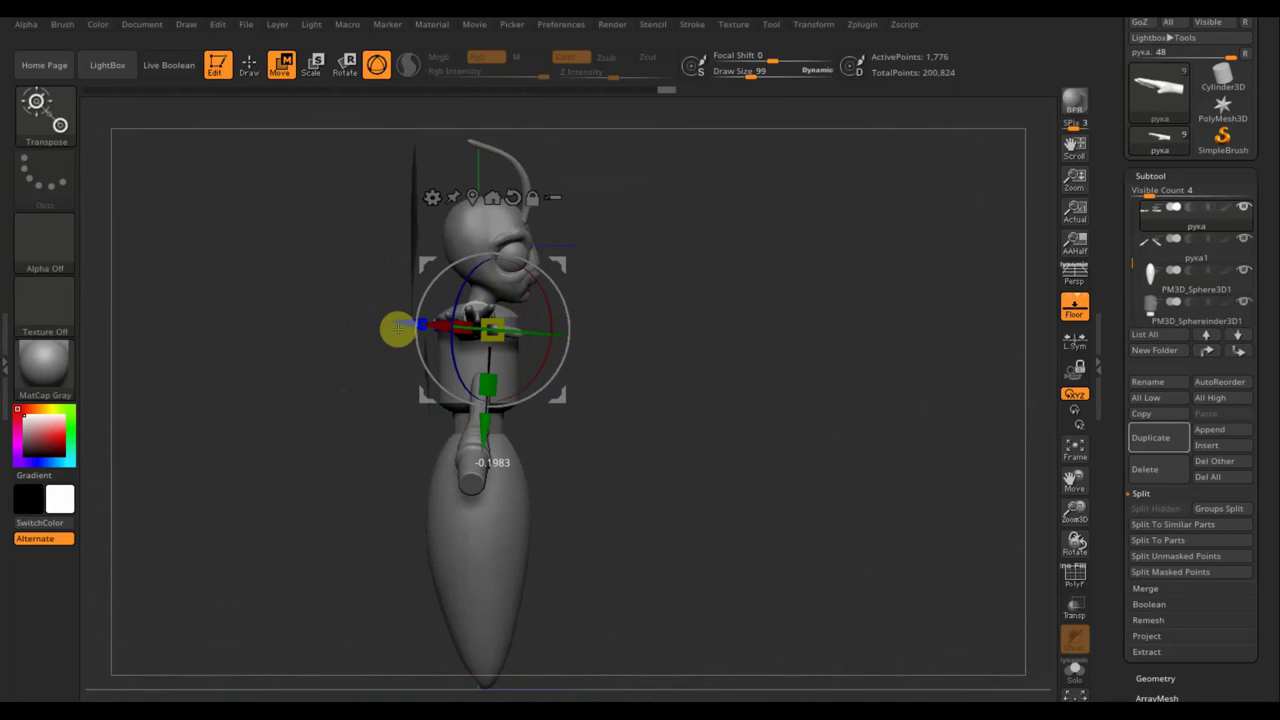
pyautogui.moveTo(720, 377)
pyautogui.mouseDown()
pyautogui.moveTo(674, 383)
pyautogui.moveTo(575, 318)
pyautogui.moveTo(527, 241)
pyautogui.mouseUp()
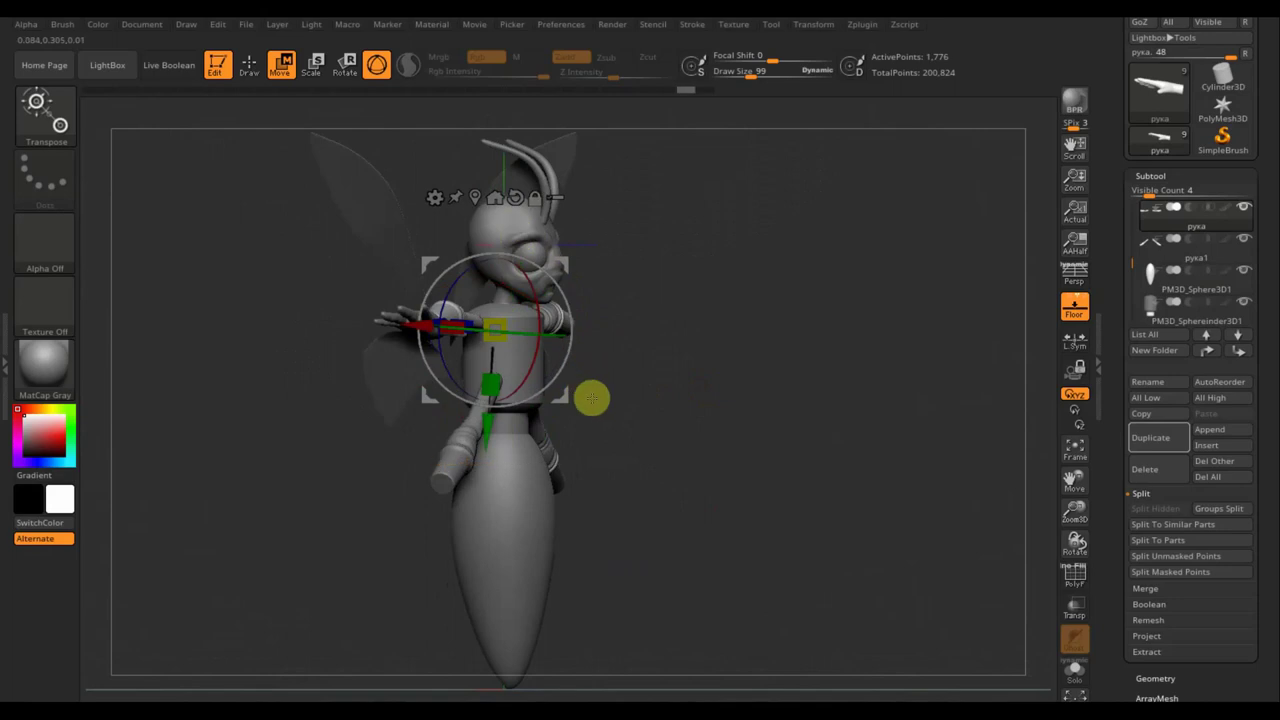
pyautogui.moveTo(591, 397); pyautogui.dragTo(623, 428)
# Keep rotating the рука arms until the right arm sticks out horizontally.
pyautogui.moveTo(568, 323); pyautogui.dragTo(552, 273)
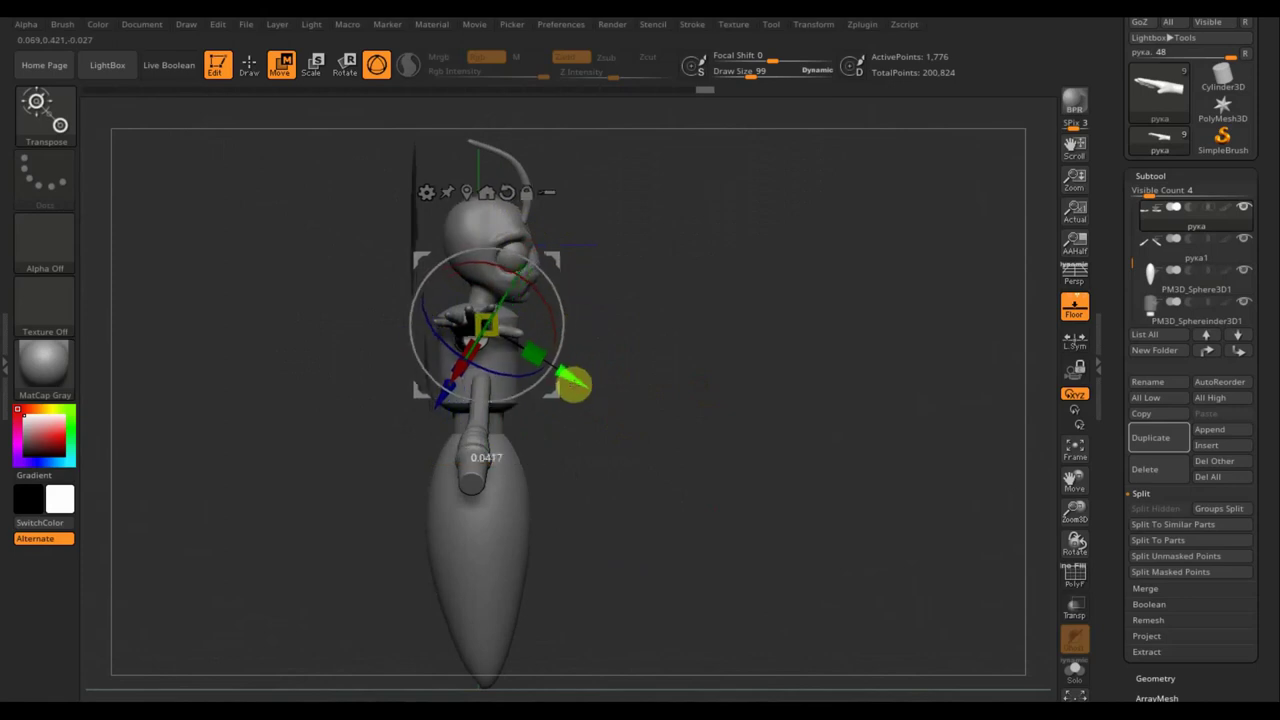
pyautogui.moveTo(680, 386); pyautogui.dragTo(628, 384)
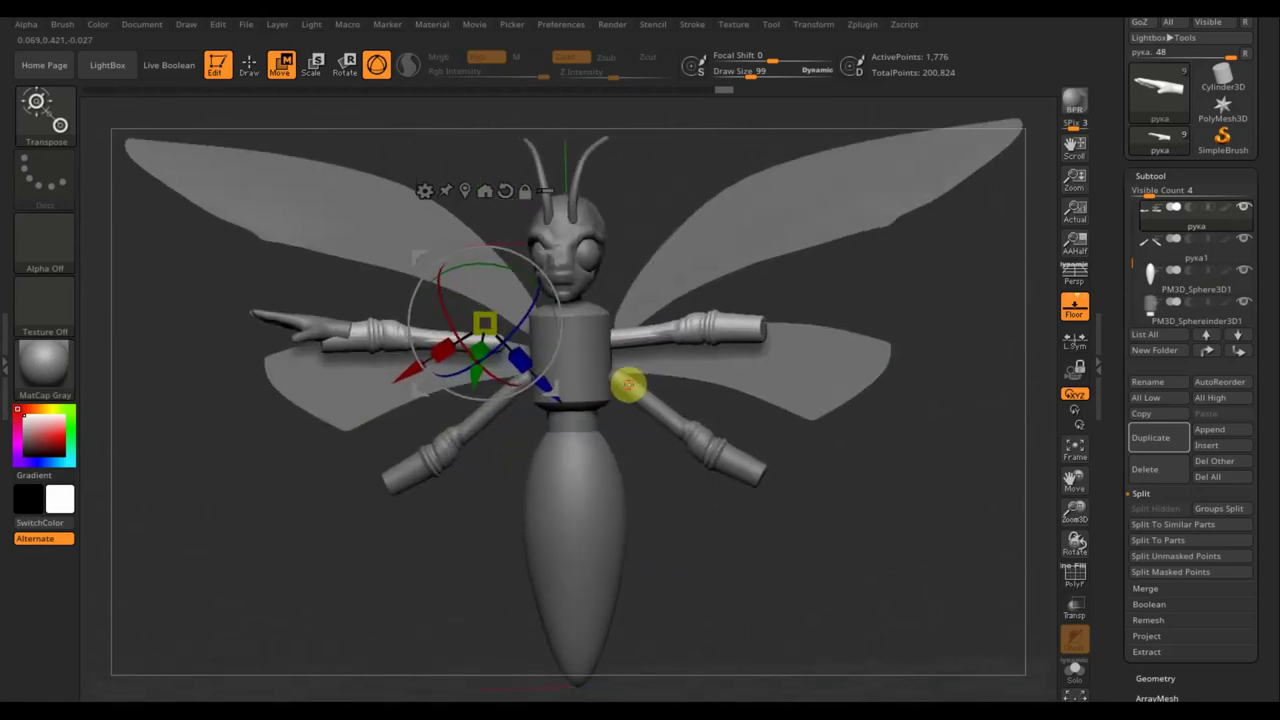
pyautogui.moveTo(426, 491)
pyautogui.mouseDown()
pyautogui.moveTo(494, 506)
pyautogui.moveTo(657, 446)
pyautogui.mouseUp()
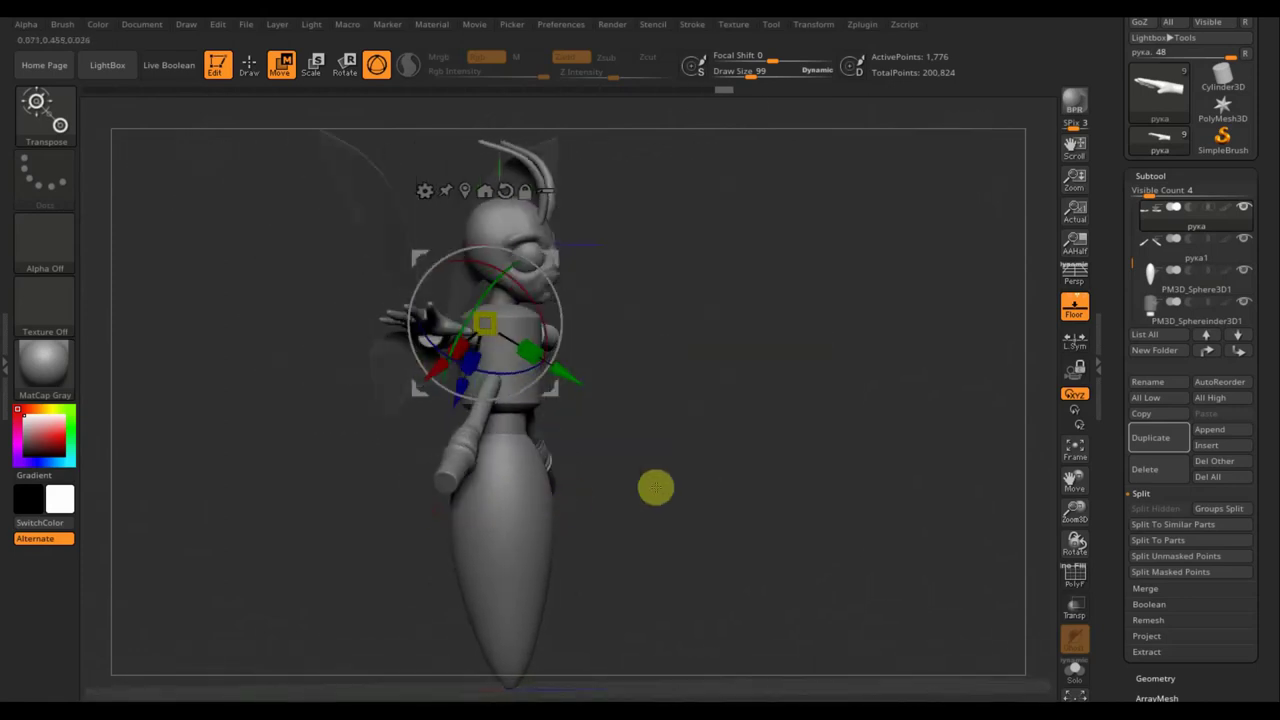
pyautogui.moveTo(557, 299); pyautogui.dragTo(557, 287)
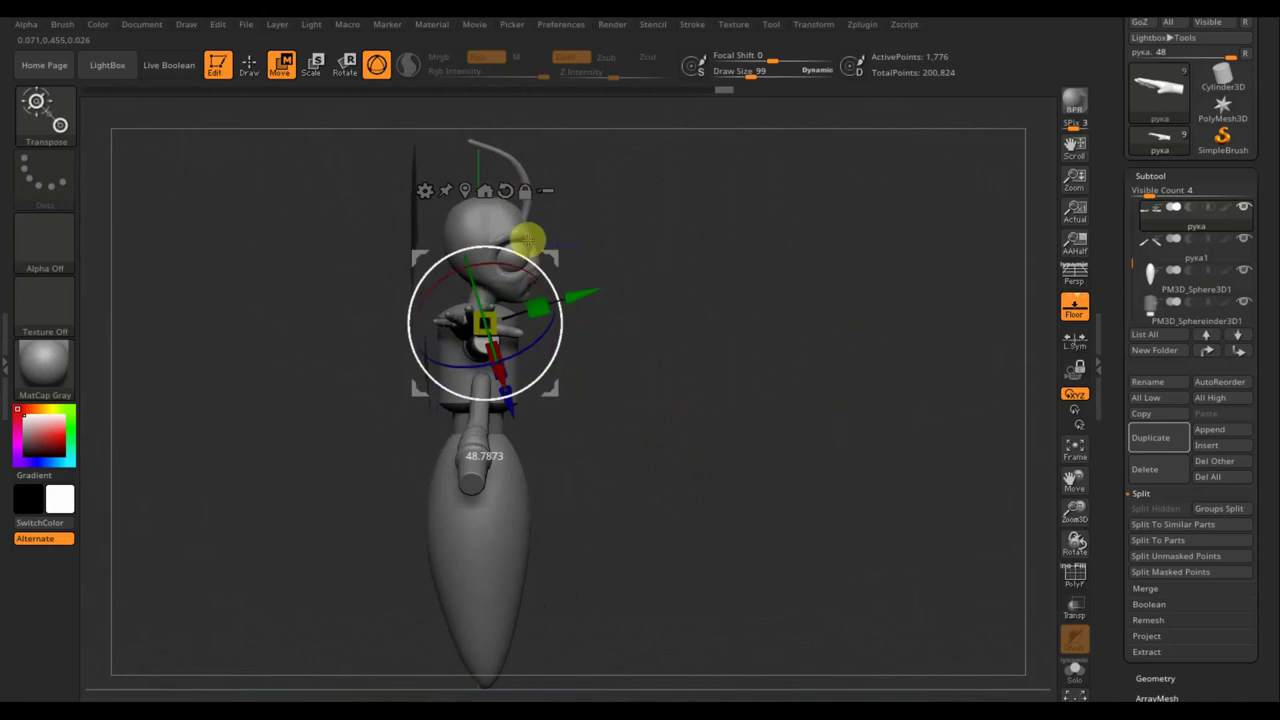
pyautogui.moveTo(690, 356)
pyautogui.mouseDown()
pyautogui.moveTo(677, 503)
pyautogui.moveTo(586, 420)
pyautogui.moveTo(596, 395)
pyautogui.moveTo(644, 398)
pyautogui.mouseUp()
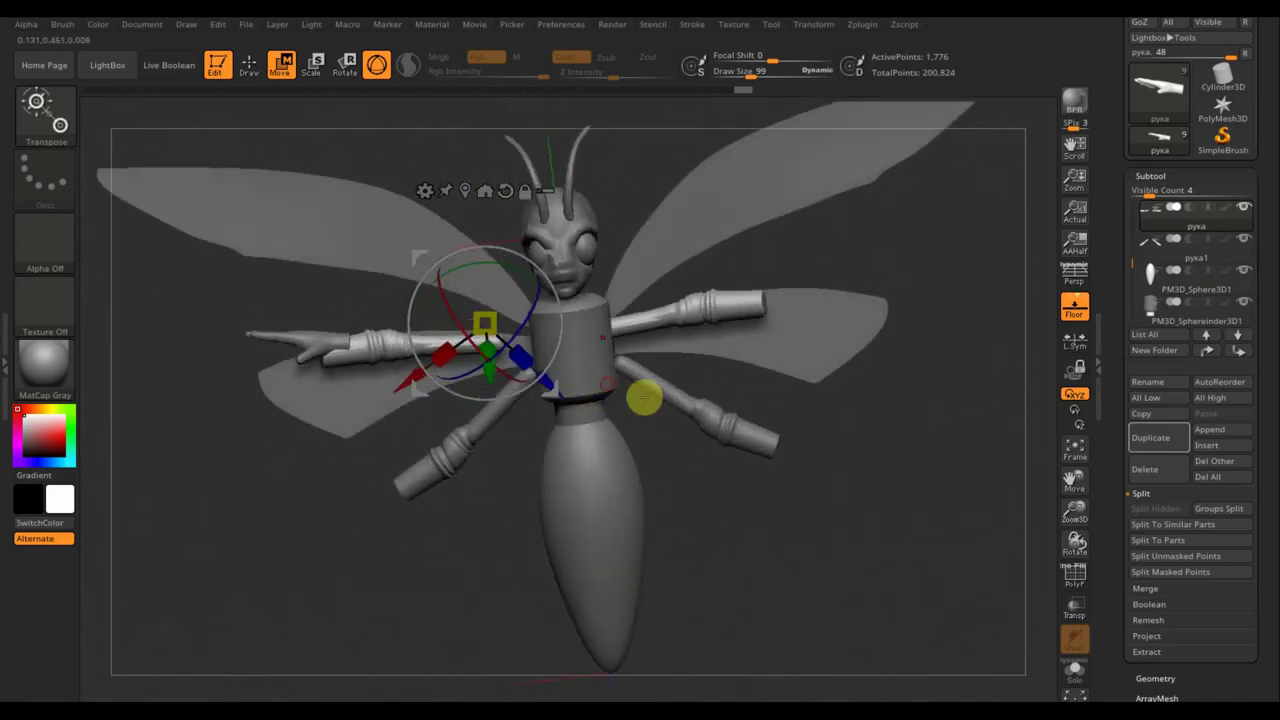
pyautogui.keyDown('shift'); pyautogui.moveTo(831, 432); pyautogui.dragTo(826, 430); pyautogui.keyUp('shift')
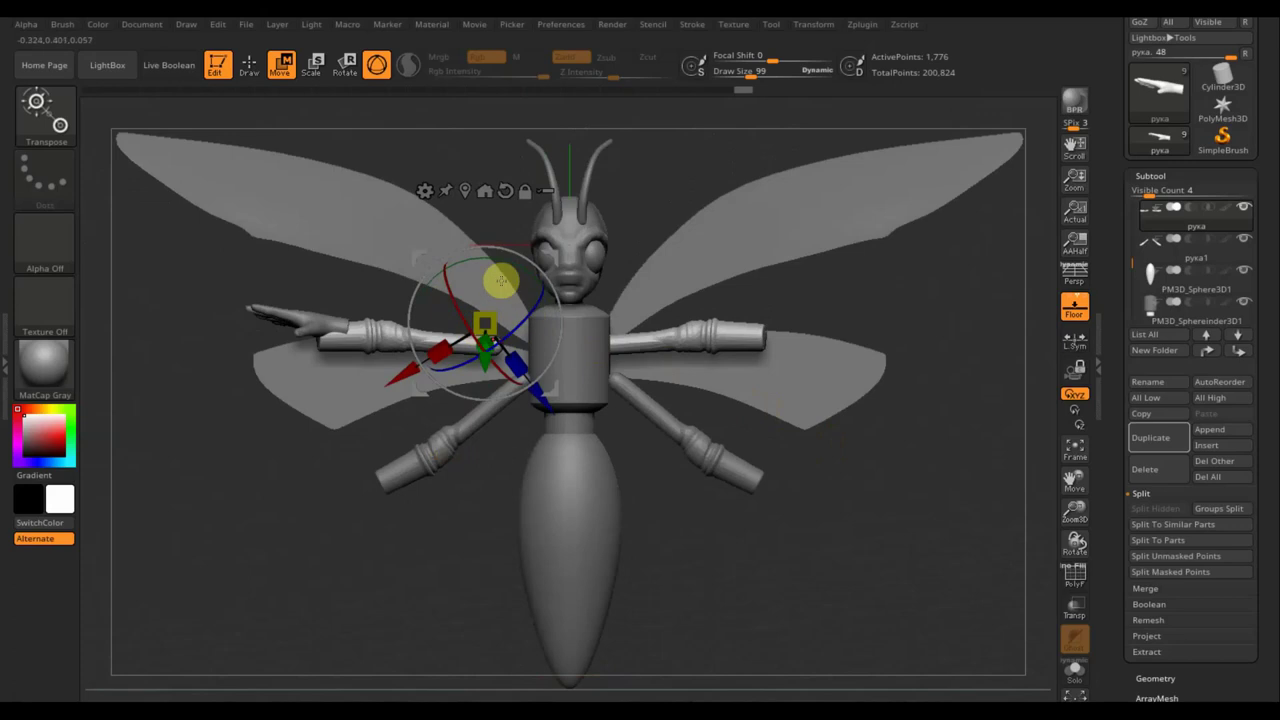
pyautogui.moveTo(528, 268)
pyautogui.mouseDown()
pyautogui.moveTo(525, 250)
pyautogui.moveTo(575, 232)
pyautogui.mouseUp()
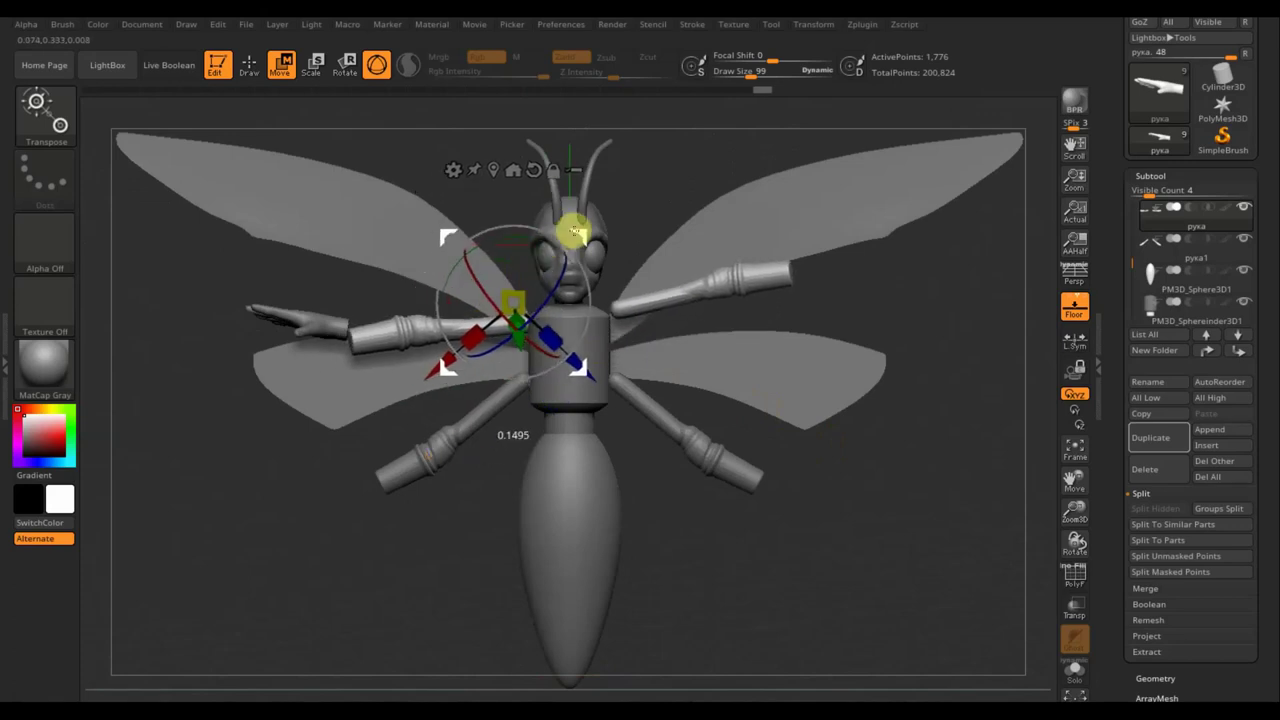
pyautogui.moveTo(571, 253); pyautogui.dragTo(580, 262)
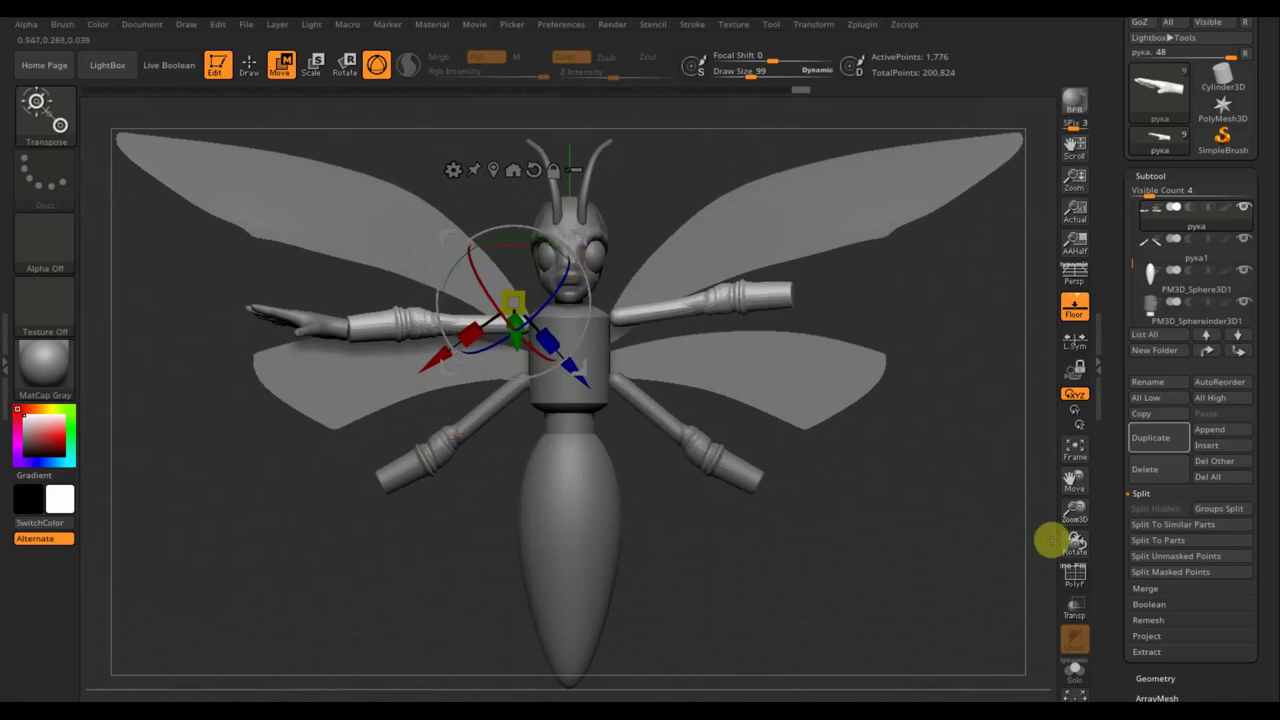
pyautogui.click(1166, 678)
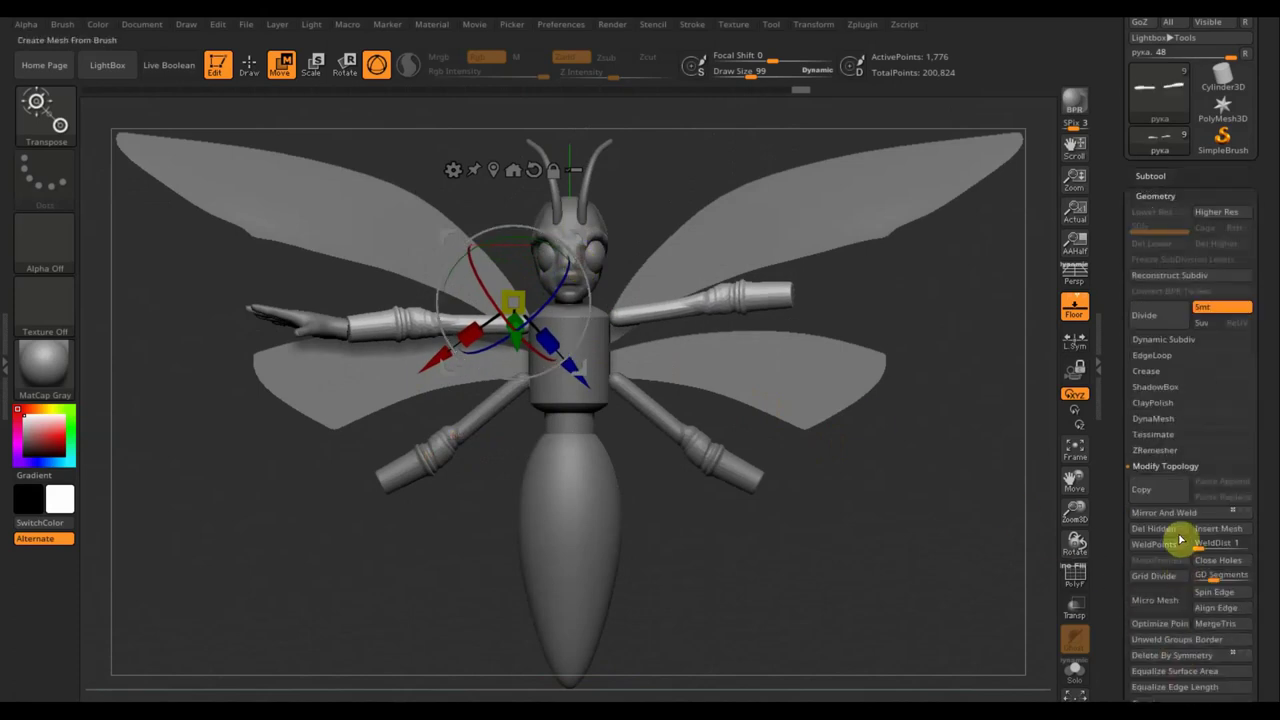
# Mirror And Weld the levelled arm, then select the рука1 subtool.
pyautogui.click(1186, 514)
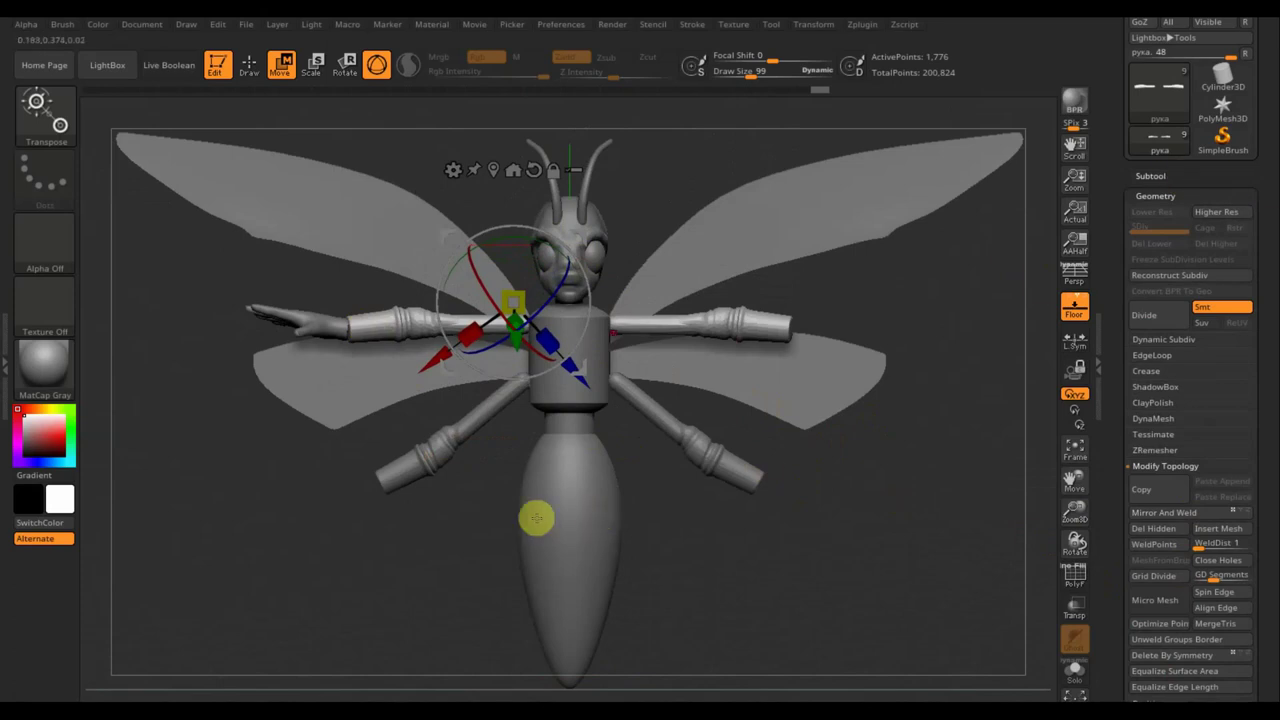
pyautogui.press('n')
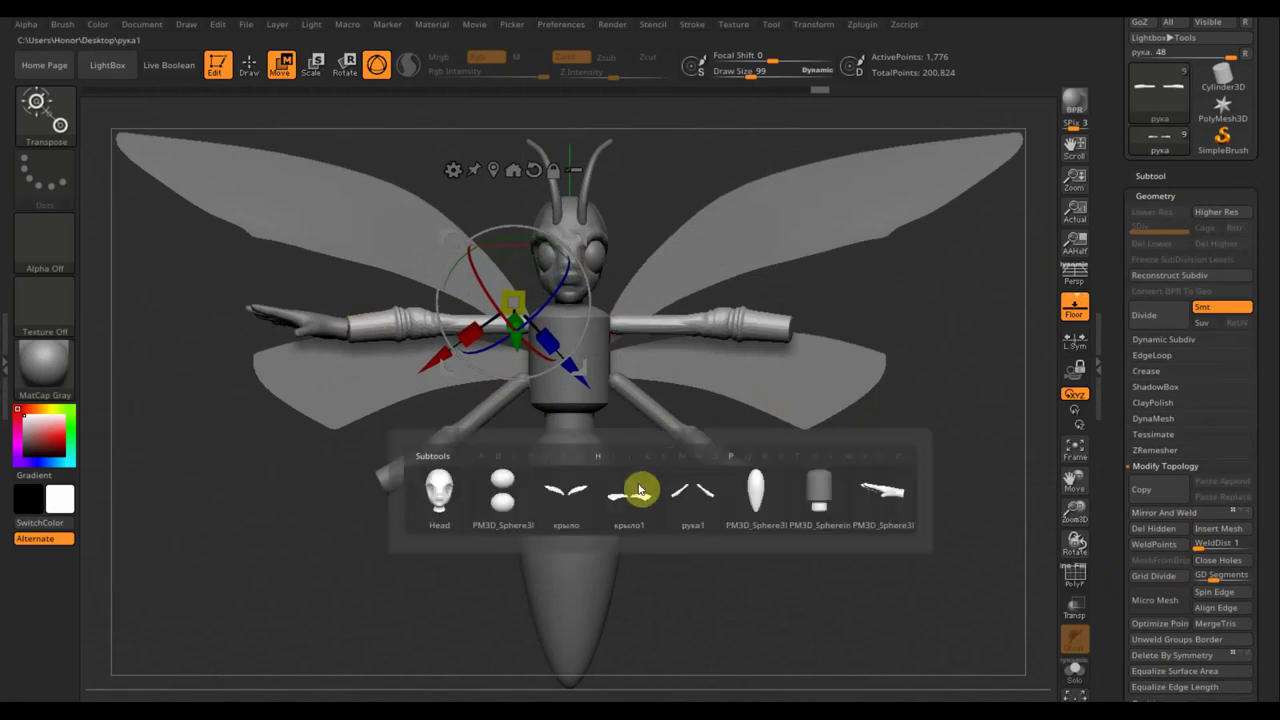
pyautogui.click(688, 505)
# Rotate and shift the рука1 lower arm with the gizmo to angle it downward.
pyautogui.moveTo(680, 506)
pyautogui.mouseDown()
pyautogui.moveTo(480, 514)
pyautogui.moveTo(562, 505)
pyautogui.mouseUp()
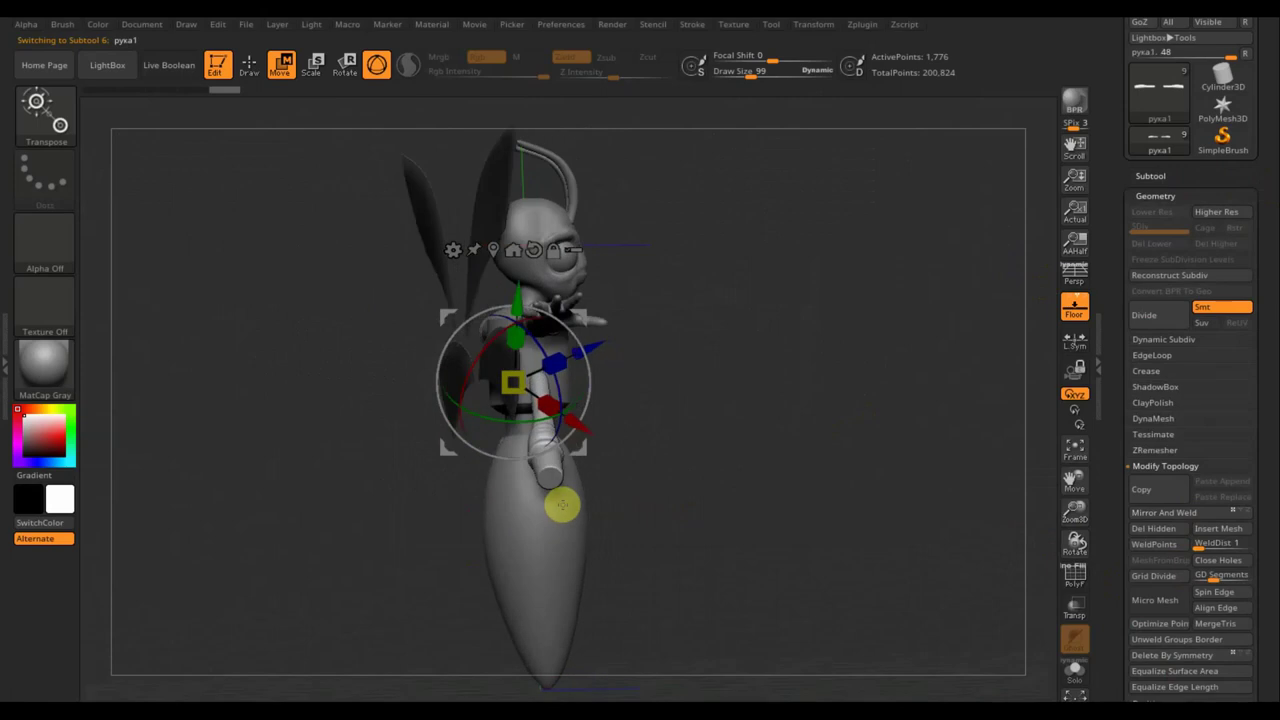
pyautogui.moveTo(778, 518); pyautogui.dragTo(760, 505)
pyautogui.moveTo(600, 380)
pyautogui.mouseDown()
pyautogui.moveTo(577, 308)
pyautogui.moveTo(469, 240)
pyautogui.mouseUp()
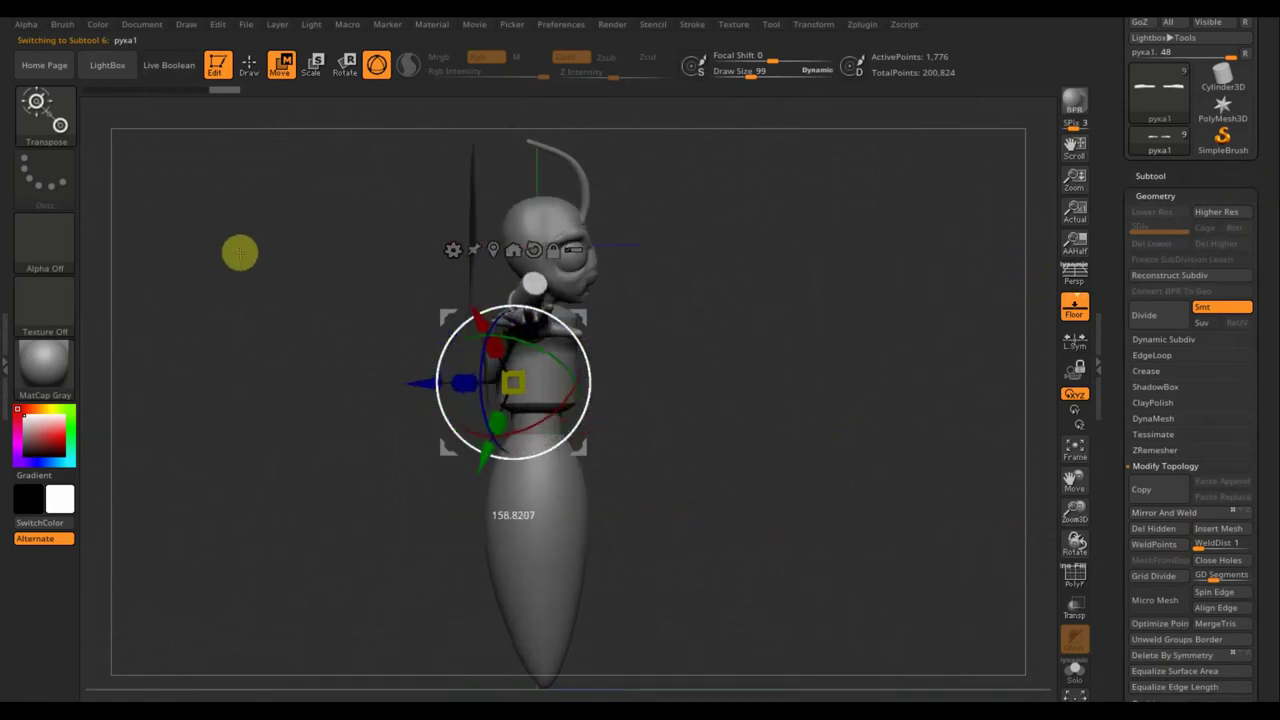
pyautogui.moveTo(450, 335)
pyautogui.mouseDown()
pyautogui.moveTo(554, 348)
pyautogui.moveTo(537, 511)
pyautogui.mouseUp()
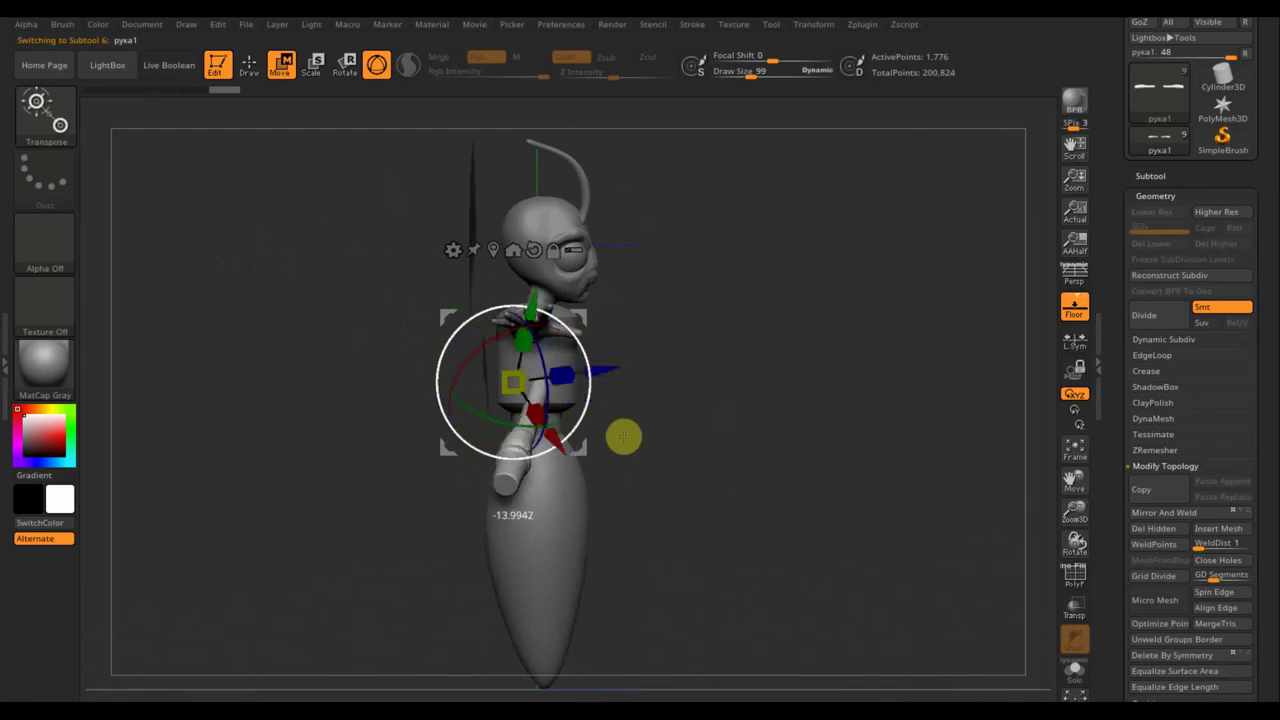
pyautogui.moveTo(687, 435)
pyautogui.mouseDown()
pyautogui.moveTo(584, 384)
pyautogui.moveTo(587, 313)
pyautogui.mouseUp()
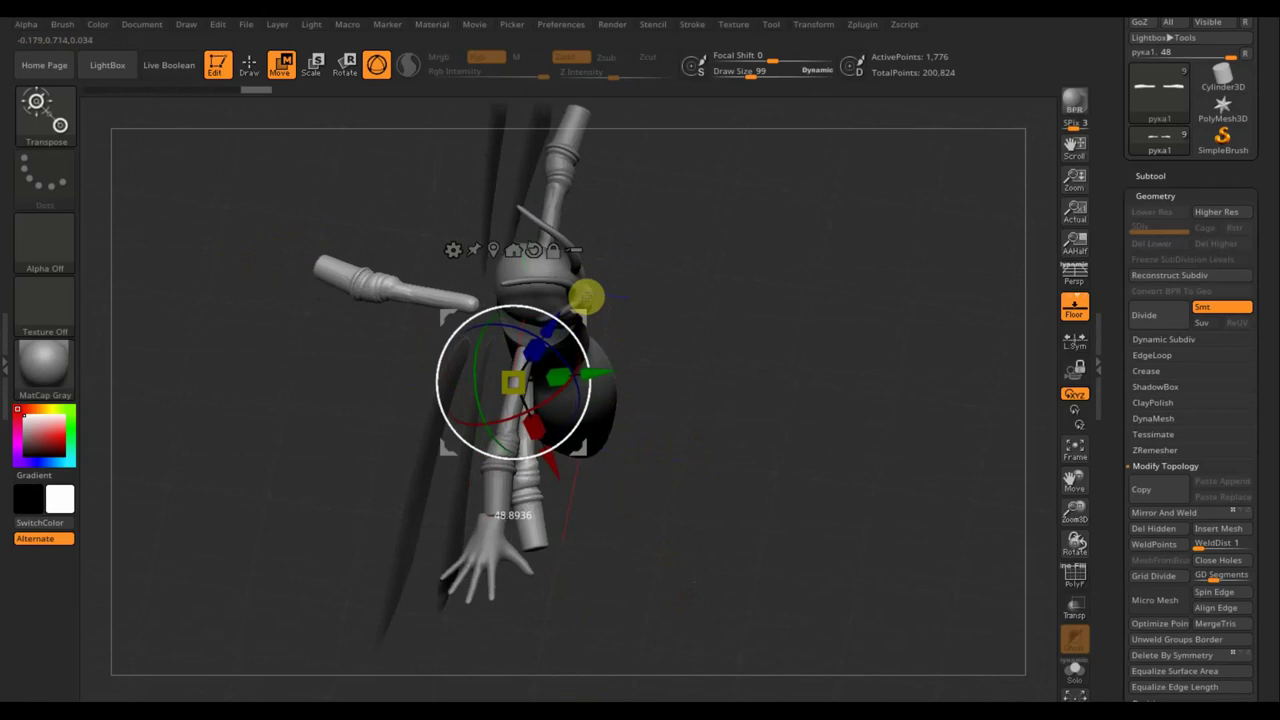
pyautogui.moveTo(590, 322); pyautogui.dragTo(599, 326)
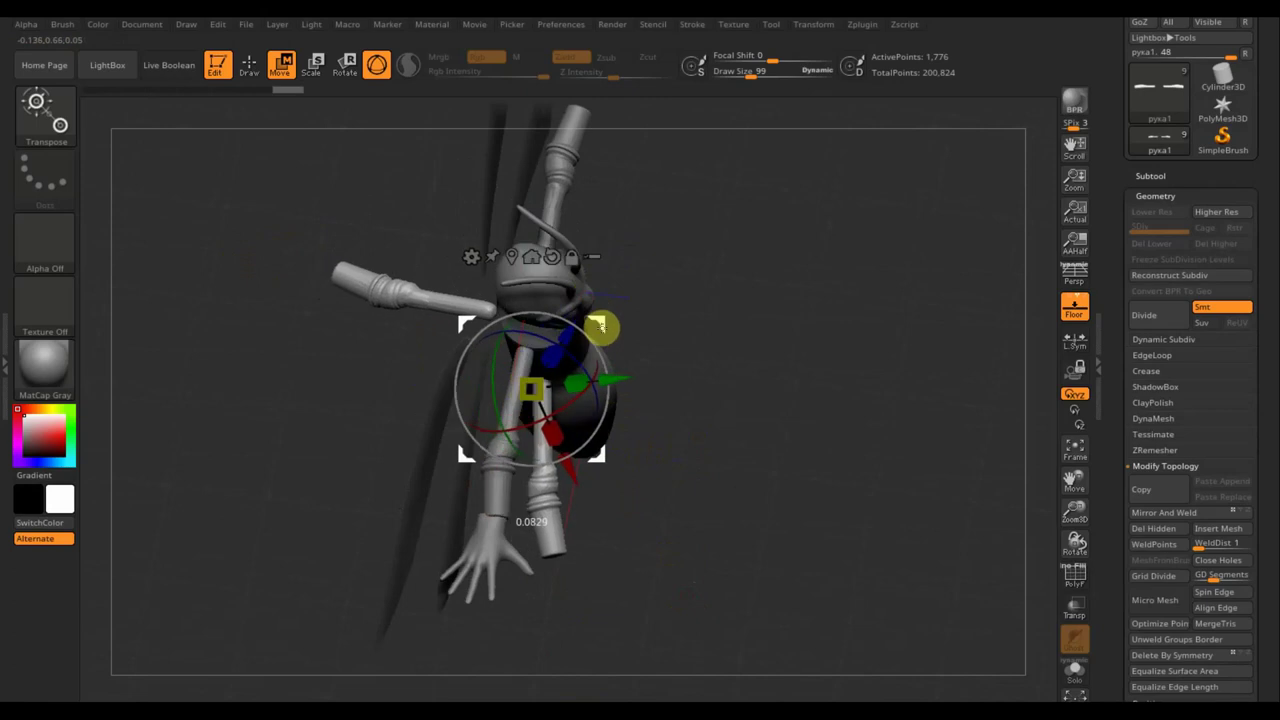
pyautogui.moveTo(794, 391)
pyautogui.mouseDown()
pyautogui.moveTo(737, 360)
pyautogui.moveTo(678, 368)
pyautogui.mouseUp()
pyautogui.moveTo(608, 395); pyautogui.dragTo(609, 375)
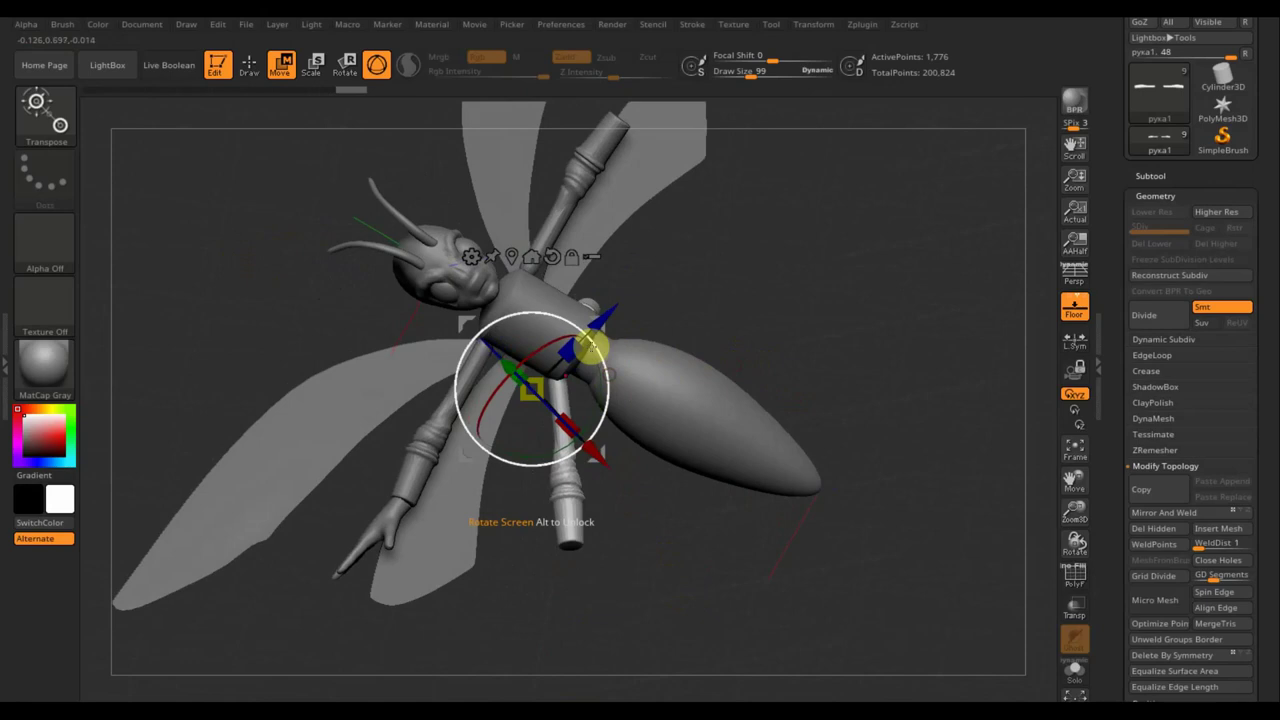
pyautogui.moveTo(459, 320); pyautogui.dragTo(443, 322)
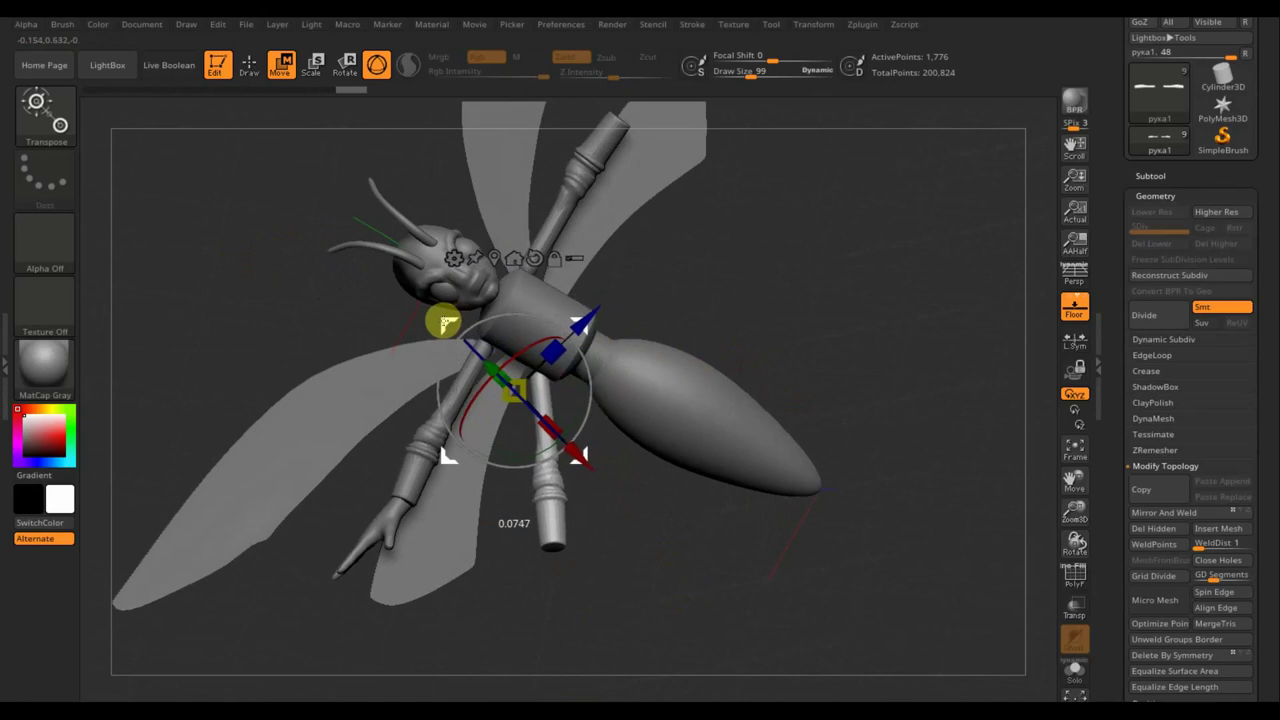
pyautogui.moveTo(715, 311)
pyautogui.mouseDown()
pyautogui.moveTo(754, 260)
pyautogui.moveTo(666, 326)
pyautogui.moveTo(751, 229)
pyautogui.moveTo(804, 356)
pyautogui.moveTo(766, 366)
pyautogui.moveTo(810, 447)
pyautogui.mouseUp()
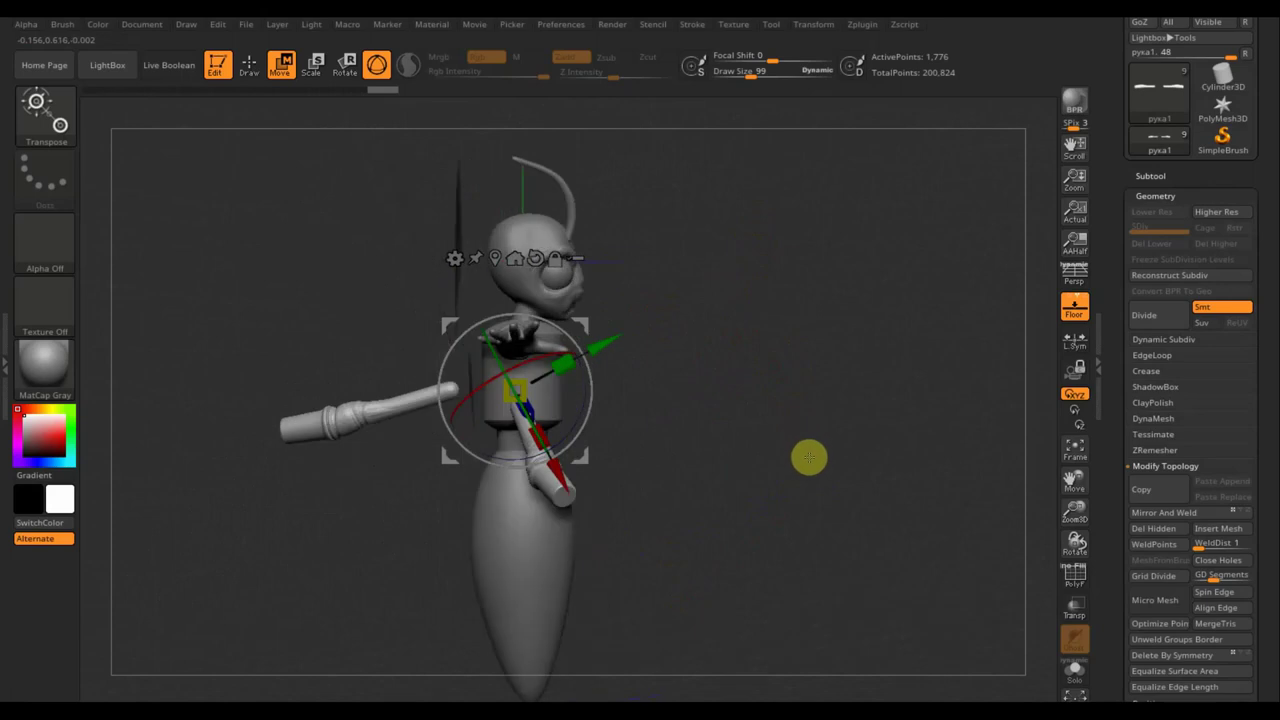
# Hide the horizontal arm's polygroup on рука1 and remove it with Del Hidden.
pyautogui.click(249, 64)
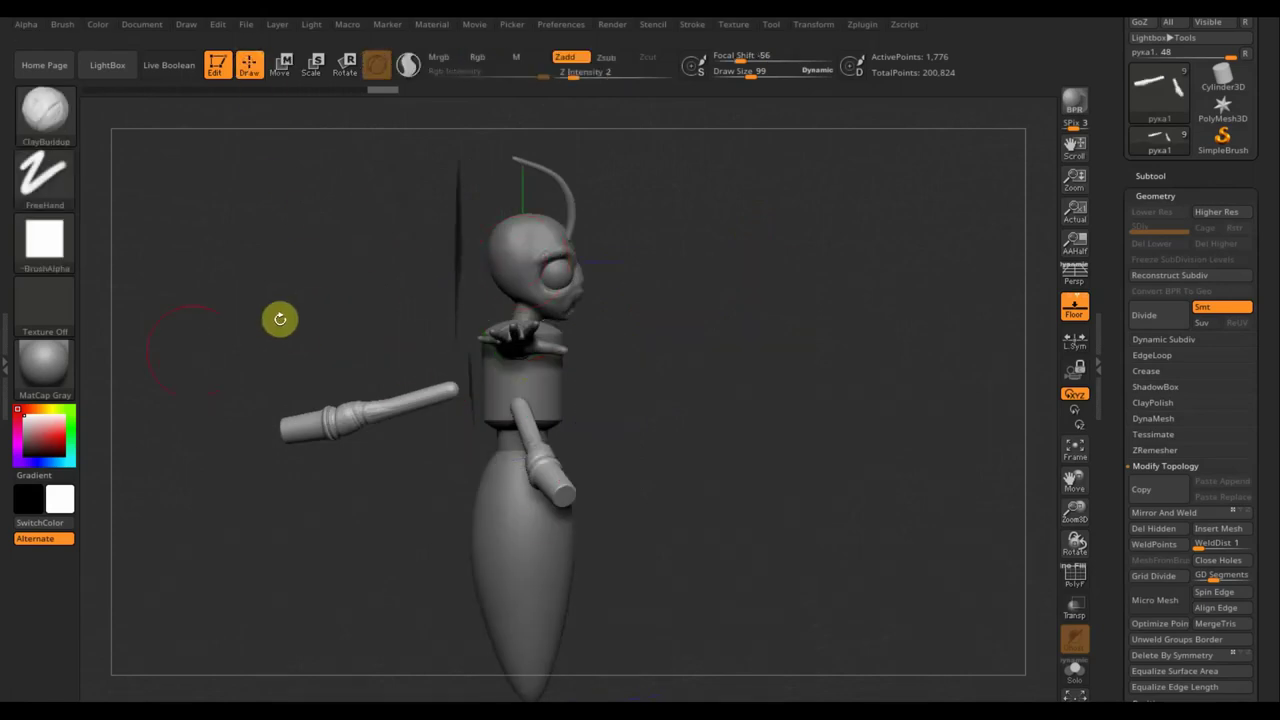
pyautogui.keyDown('ctrl'); pyautogui.moveTo(205, 303); pyautogui.dragTo(466, 520); pyautogui.keyUp('ctrl')
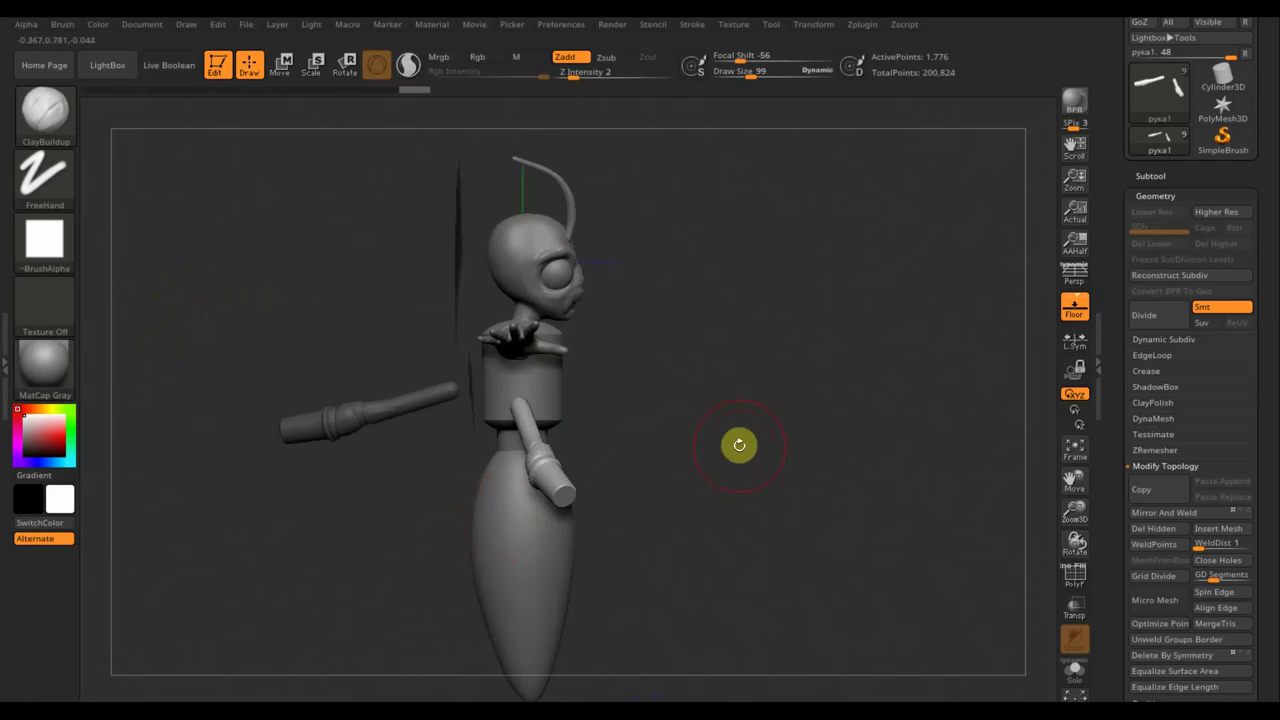
pyautogui.keyDown('ctrl'); pyautogui.click(739, 444); pyautogui.keyUp('ctrl')
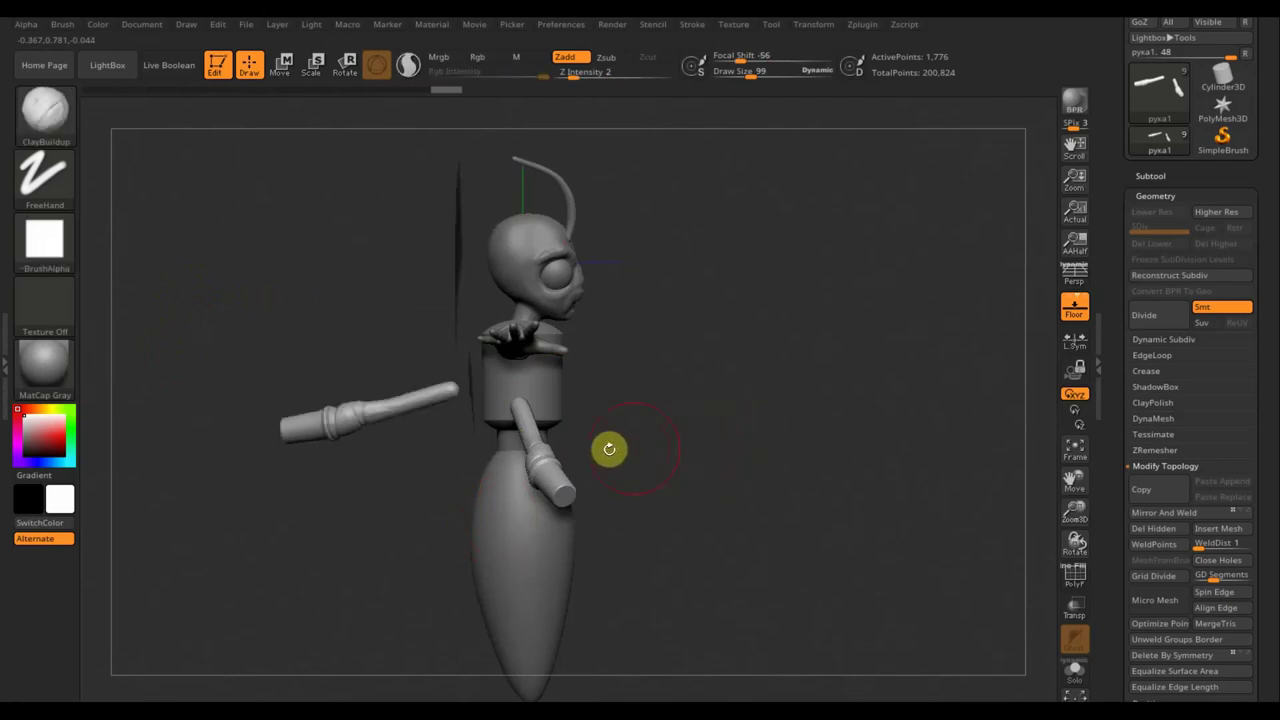
pyautogui.click(1075, 578)
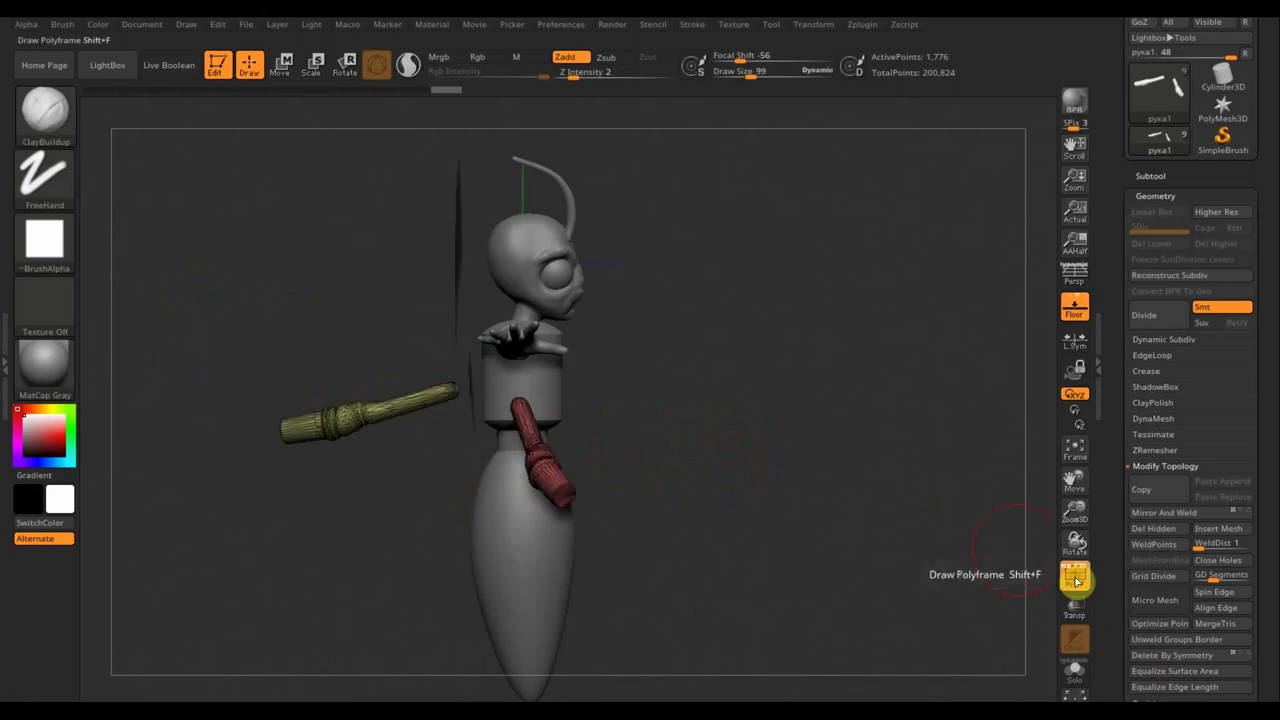
pyautogui.keyDown('ctrl'); pyautogui.keyDown('shift'); pyautogui.click(540, 468); pyautogui.keyUp('shift'); pyautogui.keyUp('ctrl')
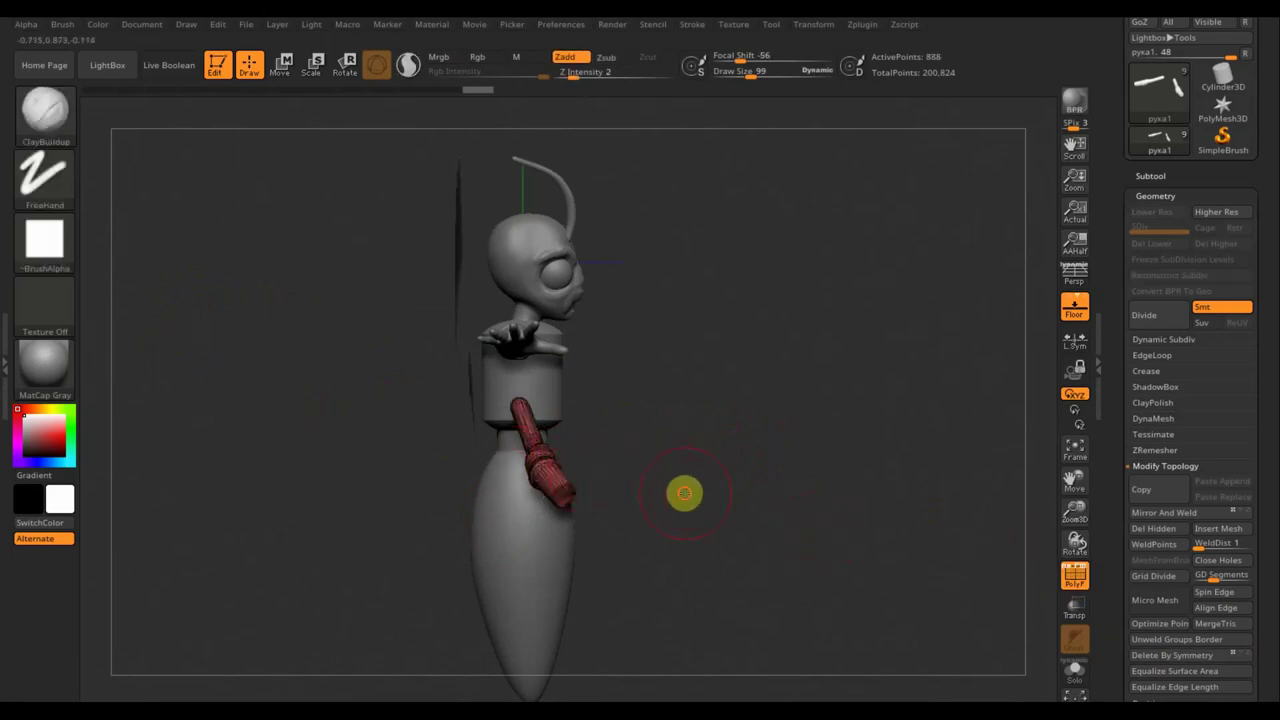
pyautogui.moveTo(684, 493); pyautogui.dragTo(603, 494)
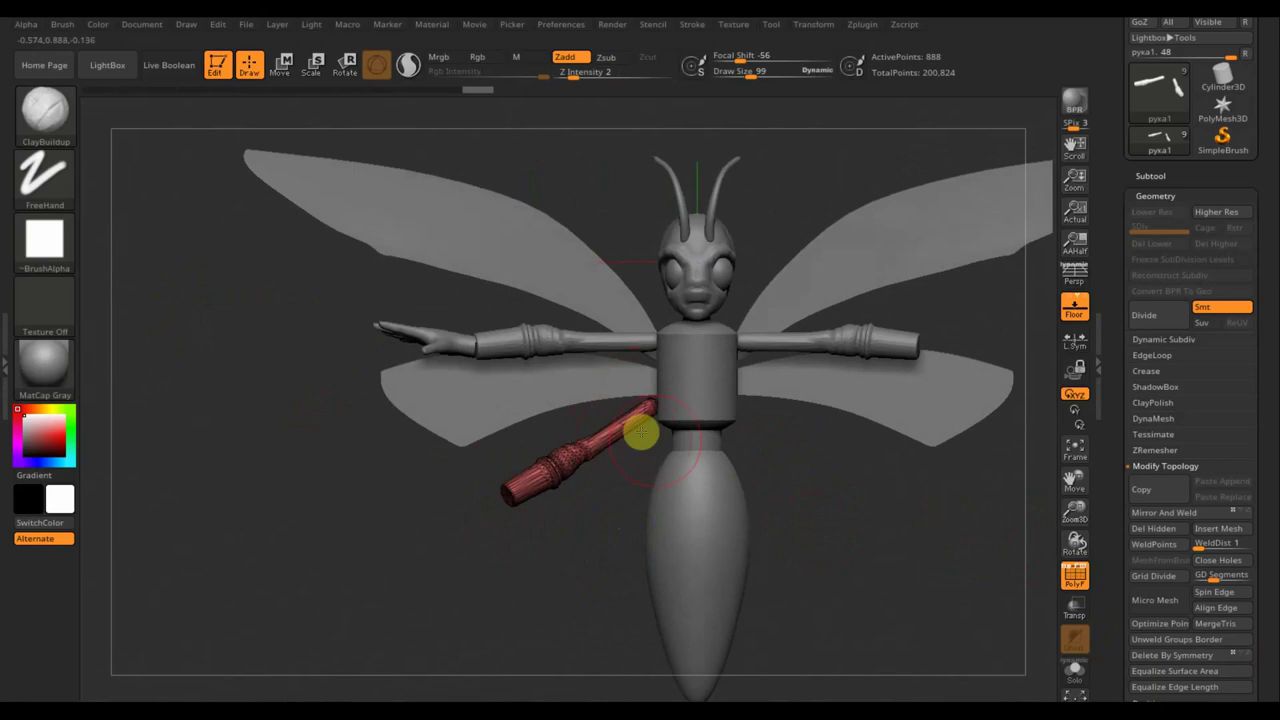
pyautogui.click(895, 553)
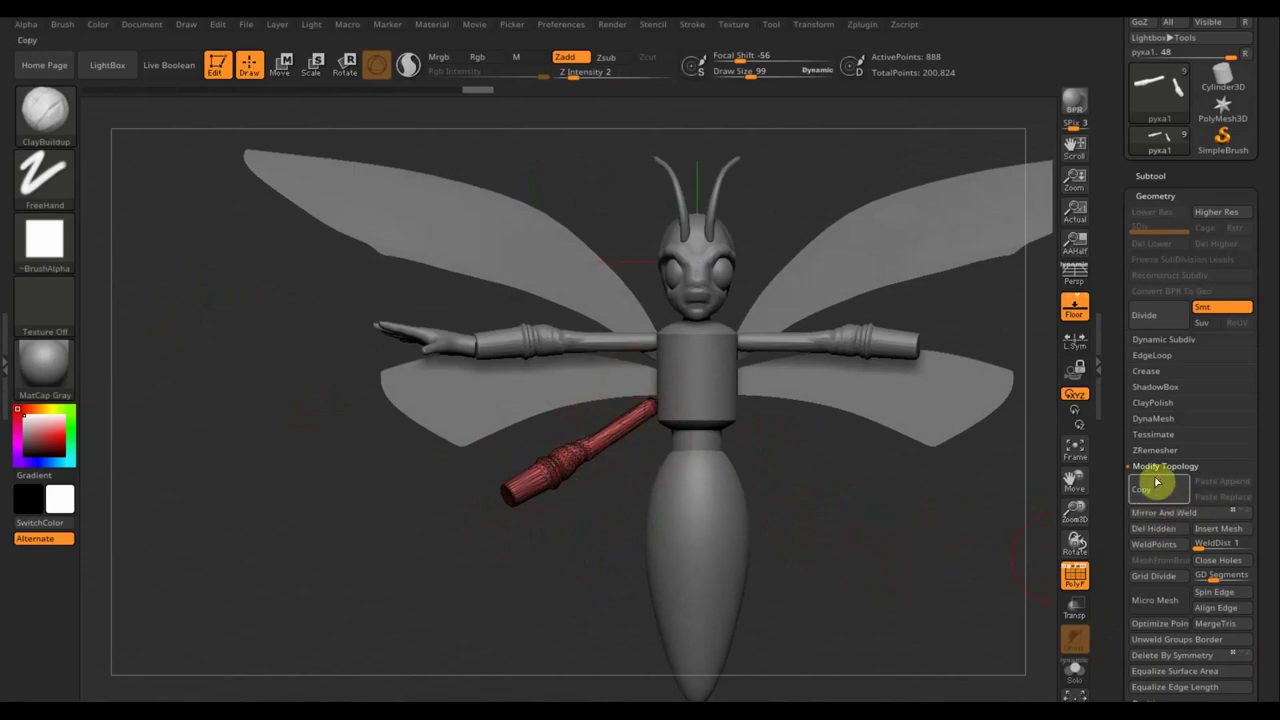
pyautogui.click(1155, 529)
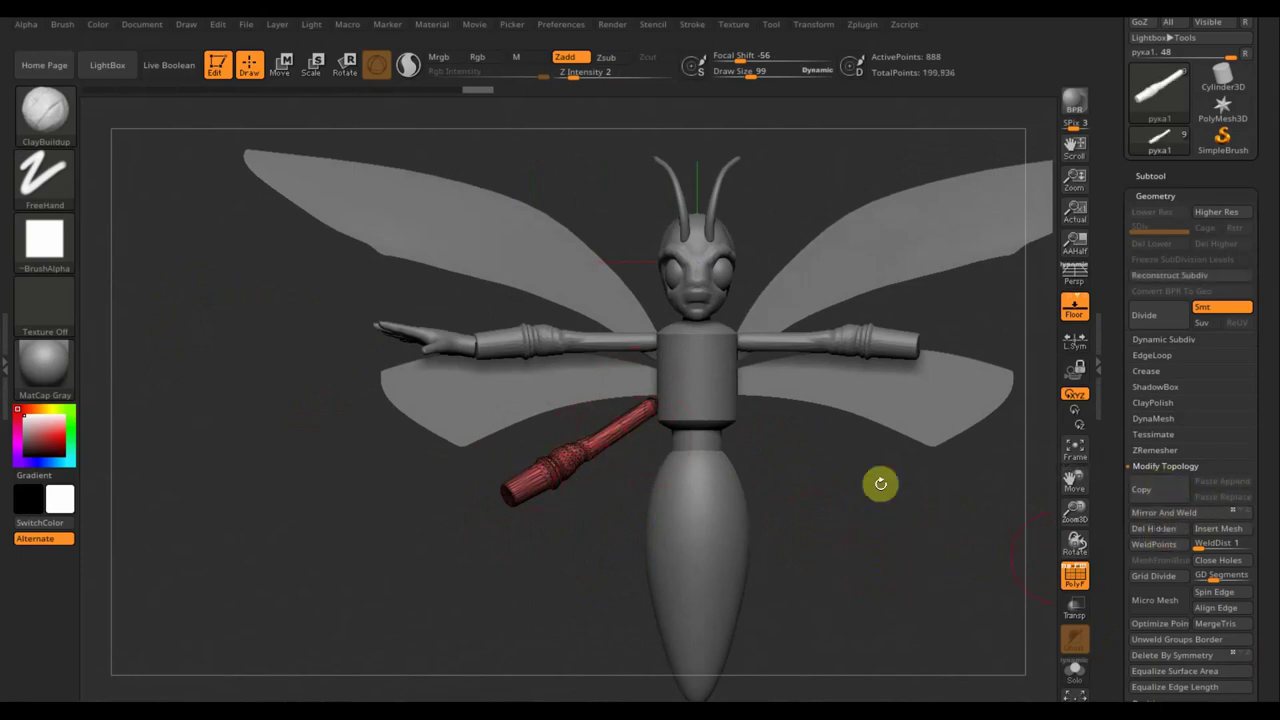
# Nudge the remaining lower arm tube up and right, then turn off PolyF.
pyautogui.click(284, 63)
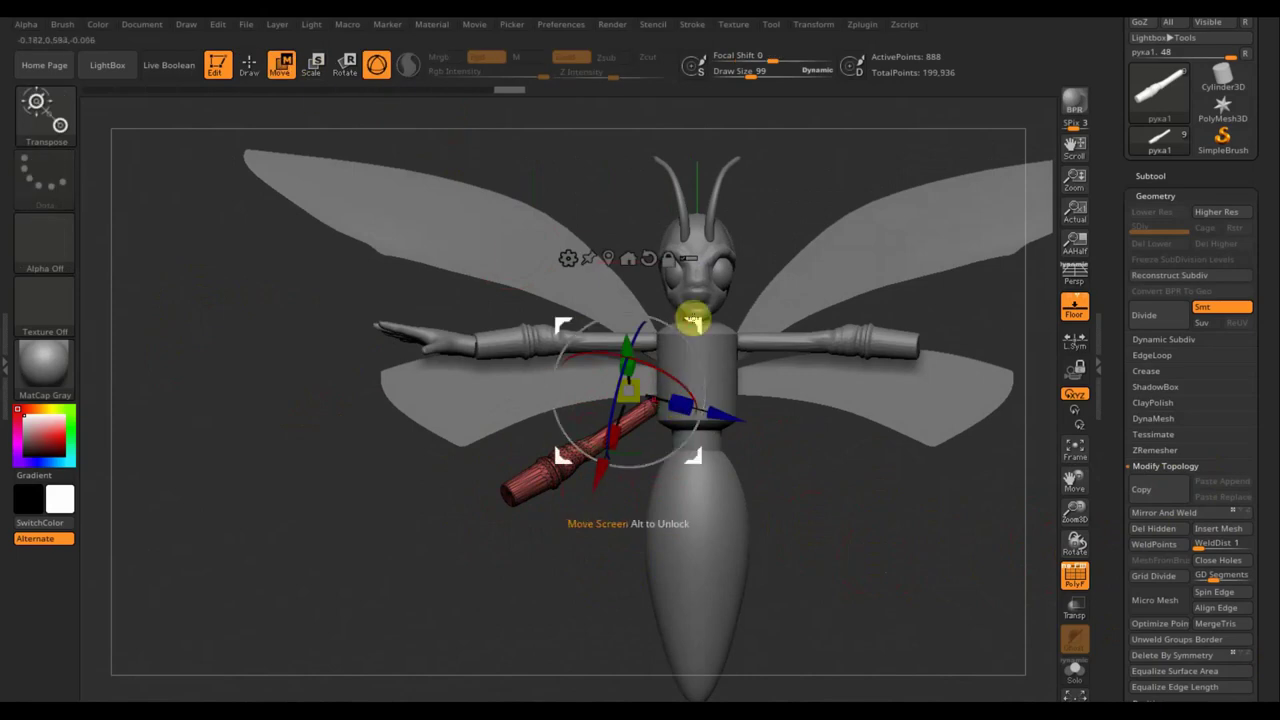
pyautogui.moveTo(693, 320); pyautogui.dragTo(700, 316)
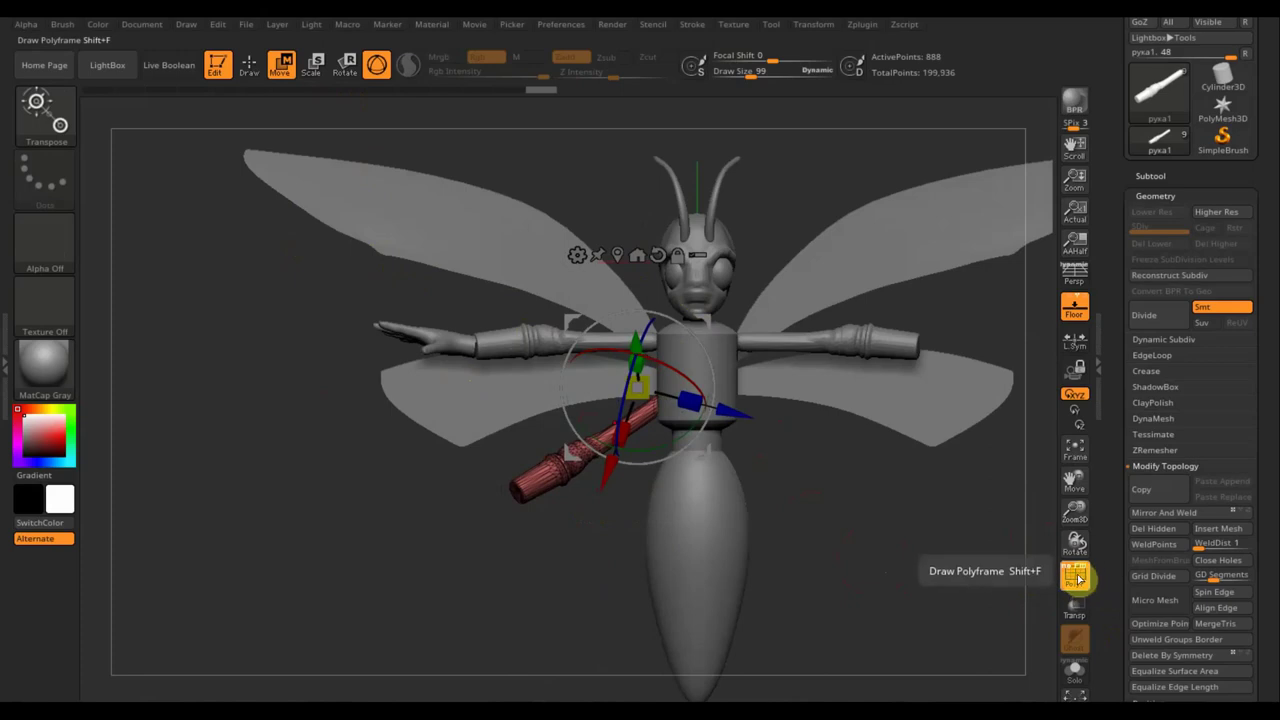
pyautogui.click(1068, 580)
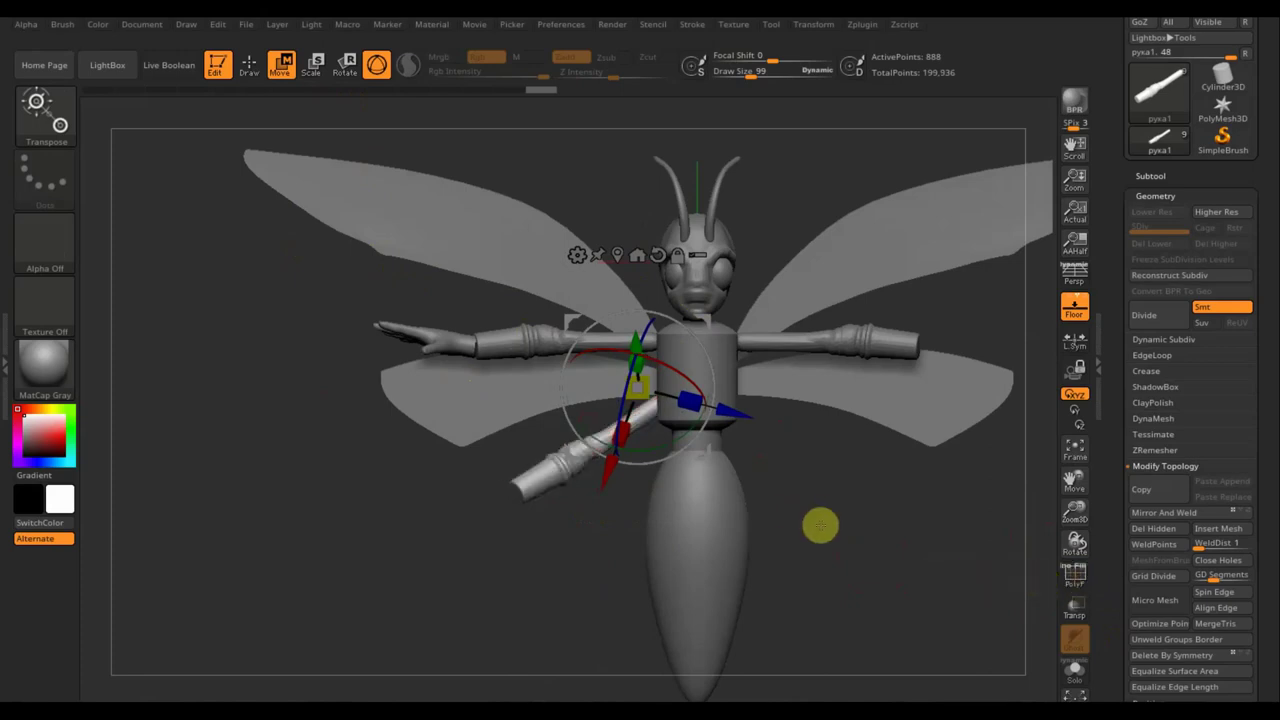
pyautogui.hotkey('shift', 'f')
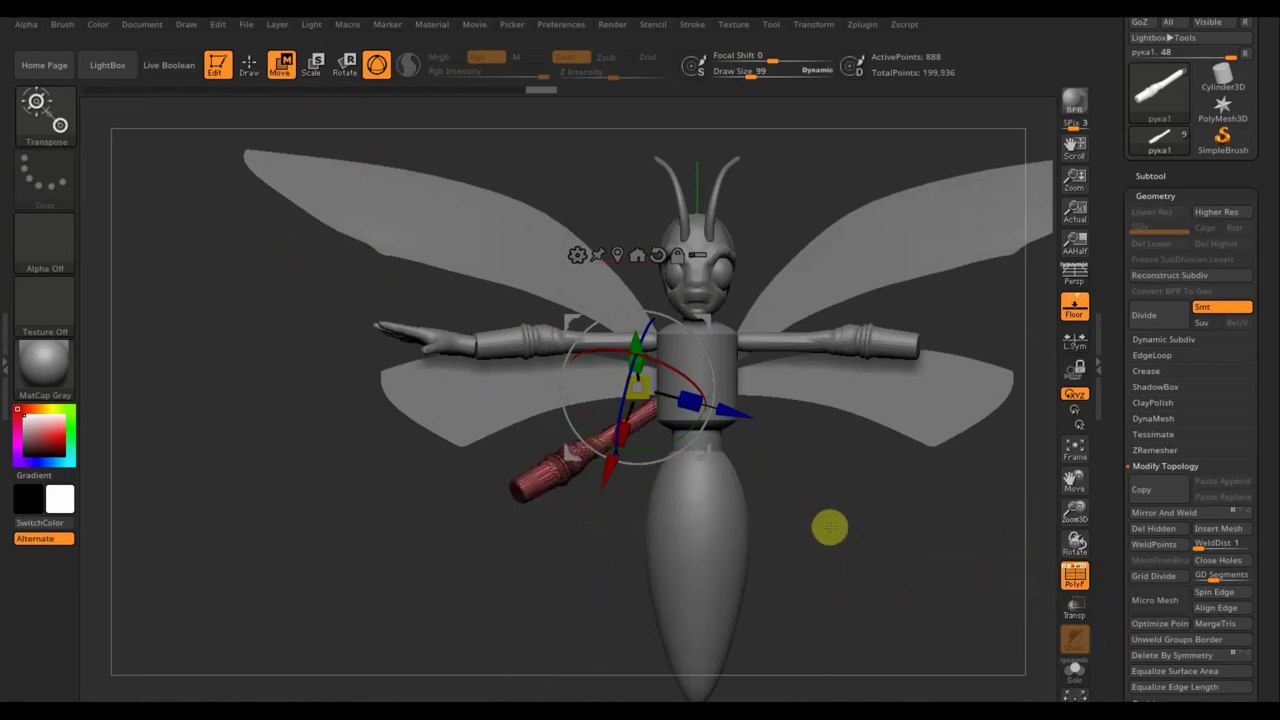
pyautogui.click(1075, 580)
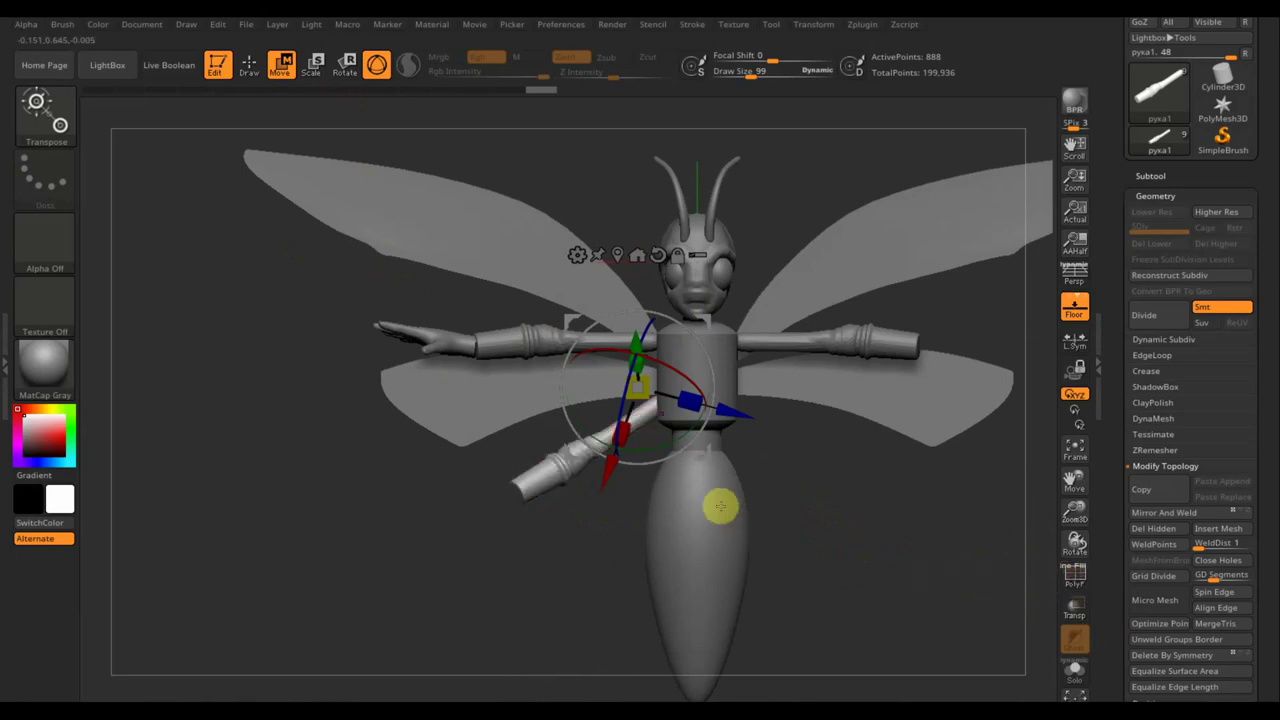
# Duplicate the PM3D_Sphere3D1_2 arm-and-hand piece with a Ctrl-drag and angle the copy down.
pyautogui.press('n')
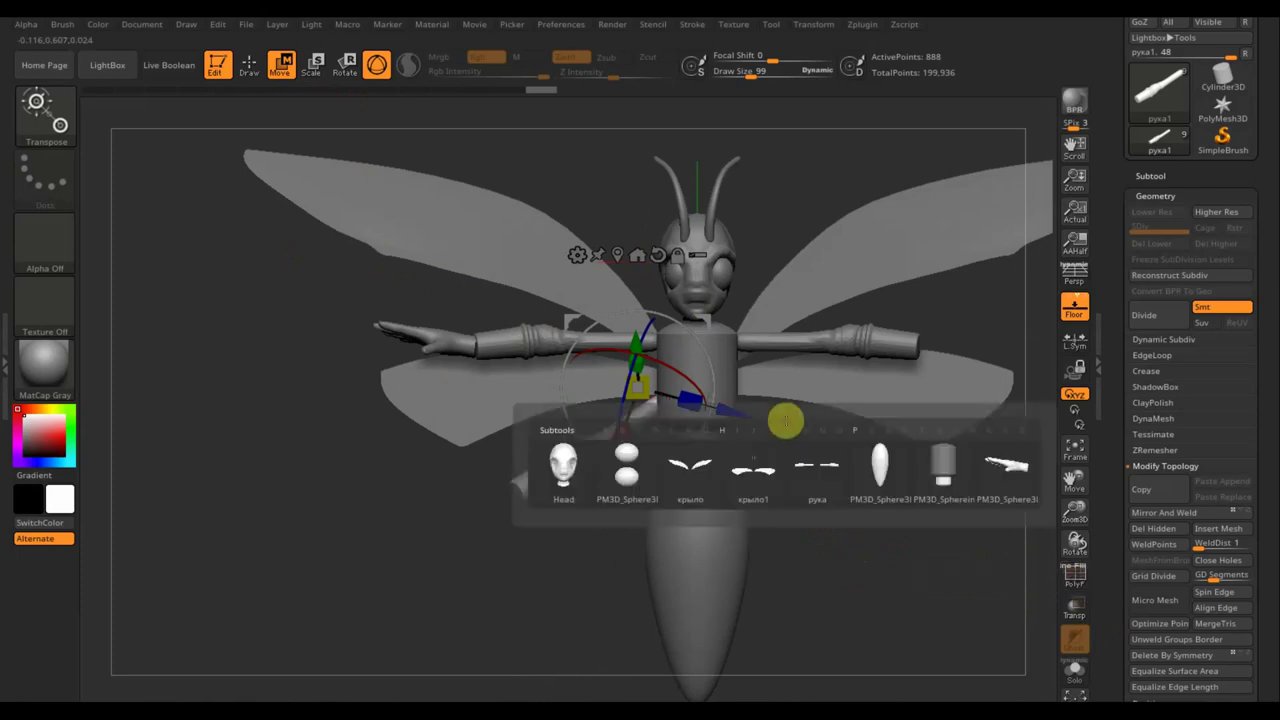
pyautogui.click(1000, 470)
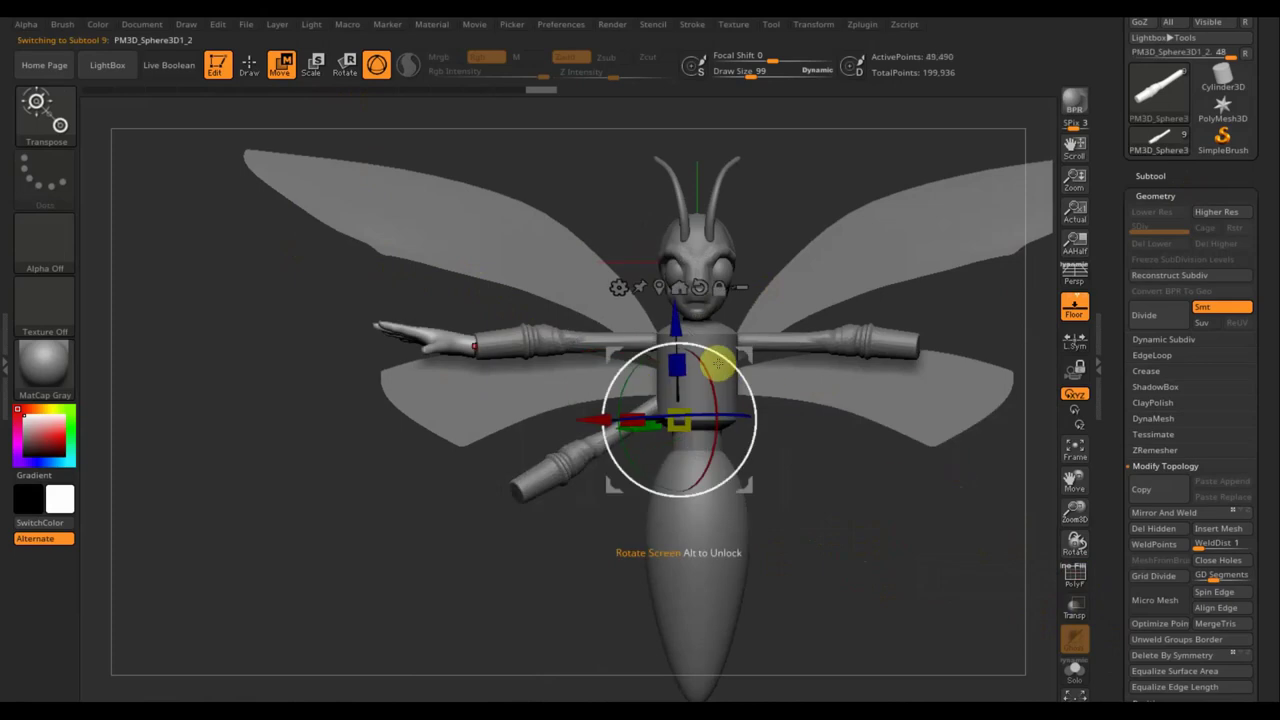
pyautogui.moveTo(733, 370)
pyautogui.mouseDown()
pyautogui.moveTo(723, 349)
pyautogui.moveTo(755, 360)
pyautogui.moveTo(766, 306)
pyautogui.mouseUp()
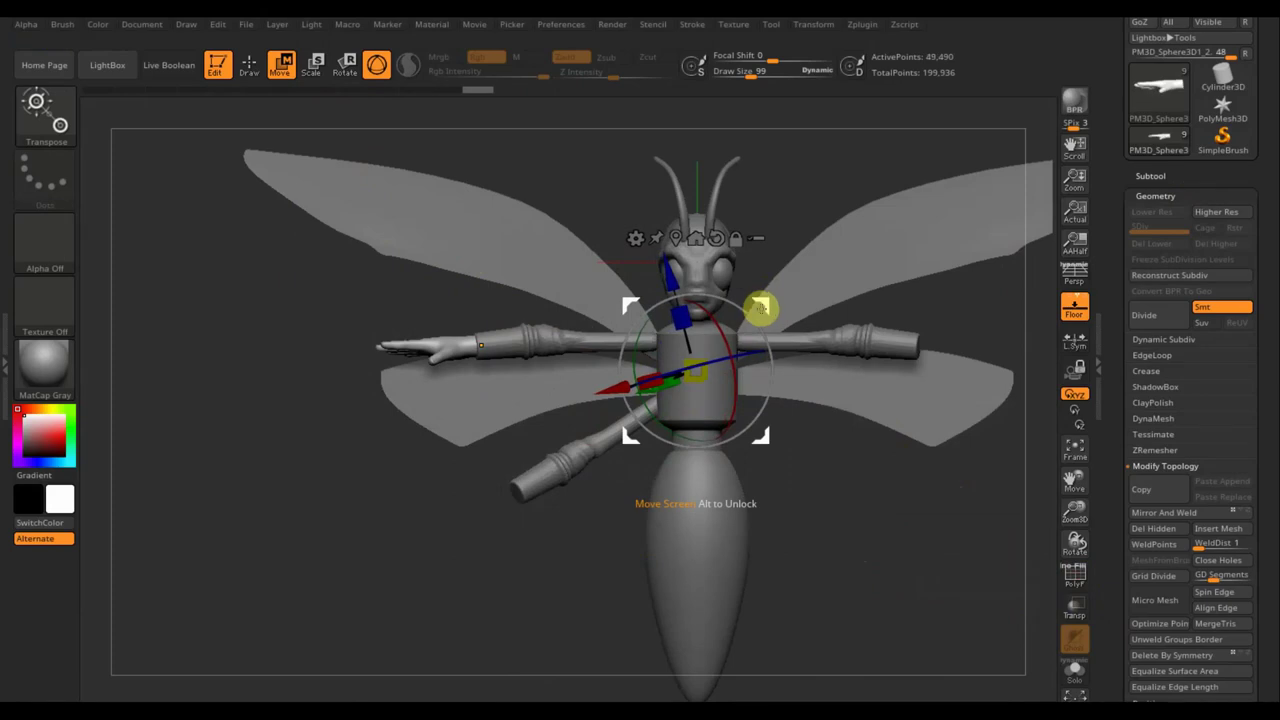
pyautogui.moveTo(760, 308)
pyautogui.mouseDown()
pyautogui.moveTo(797, 457)
pyautogui.moveTo(894, 614)
pyautogui.moveTo(816, 502)
pyautogui.moveTo(774, 500)
pyautogui.moveTo(789, 426)
pyautogui.moveTo(848, 336)
pyautogui.moveTo(802, 461)
pyautogui.moveTo(839, 460)
pyautogui.mouseUp()
pyautogui.keyDown('alt'); pyautogui.moveTo(835, 404); pyautogui.dragTo(797, 614); pyautogui.keyUp('alt')
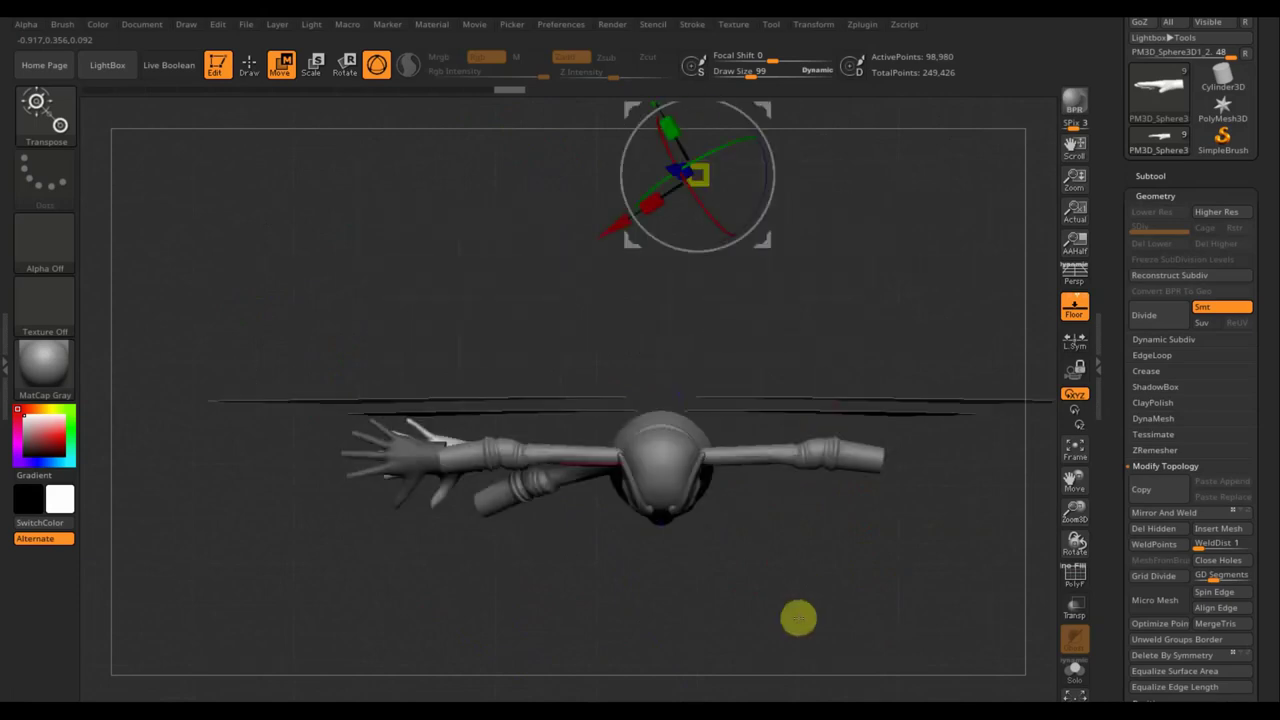
pyautogui.moveTo(766, 214)
pyautogui.mouseDown()
pyautogui.moveTo(760, 171)
pyautogui.moveTo(760, 194)
pyautogui.mouseUp()
pyautogui.moveTo(758, 147); pyautogui.dragTo(688, 152)
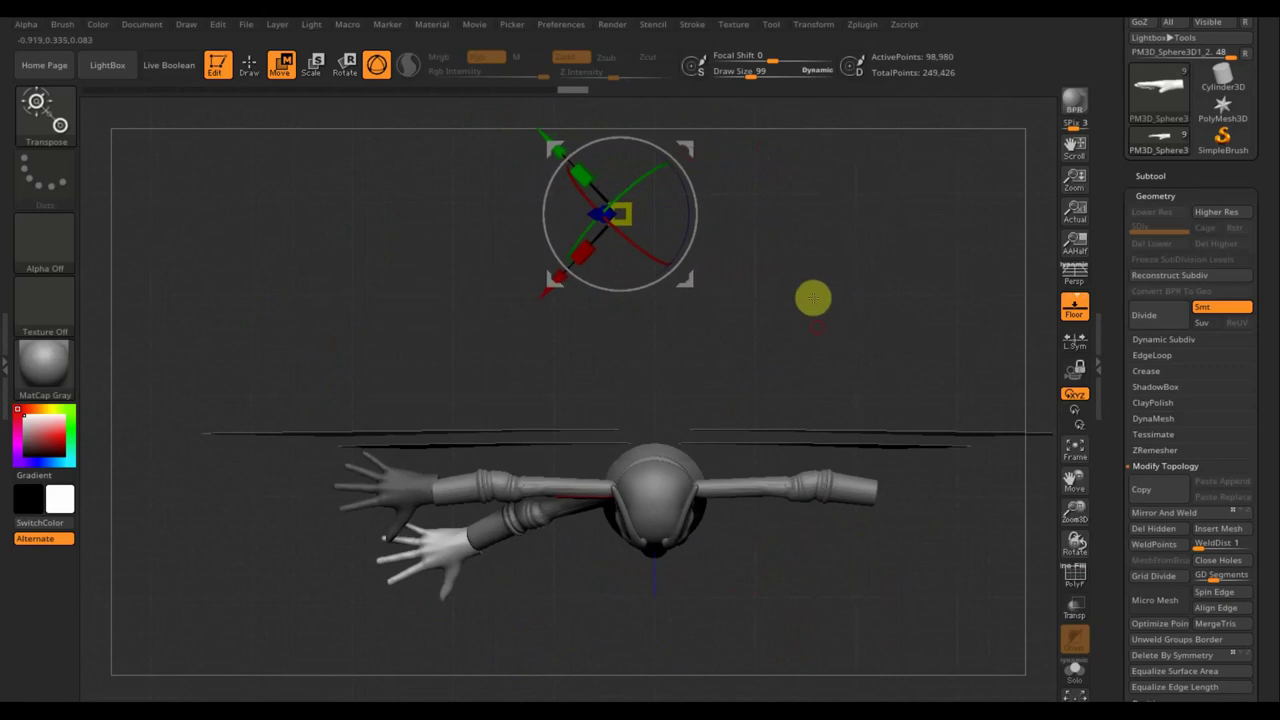
# Rotate and move the copied hand onto the end of the diagonal lower arm.
pyautogui.moveTo(811, 294)
pyautogui.mouseDown()
pyautogui.moveTo(808, 191)
pyautogui.moveTo(792, 268)
pyautogui.mouseUp()
pyautogui.moveTo(765, 321); pyautogui.dragTo(729, 51)
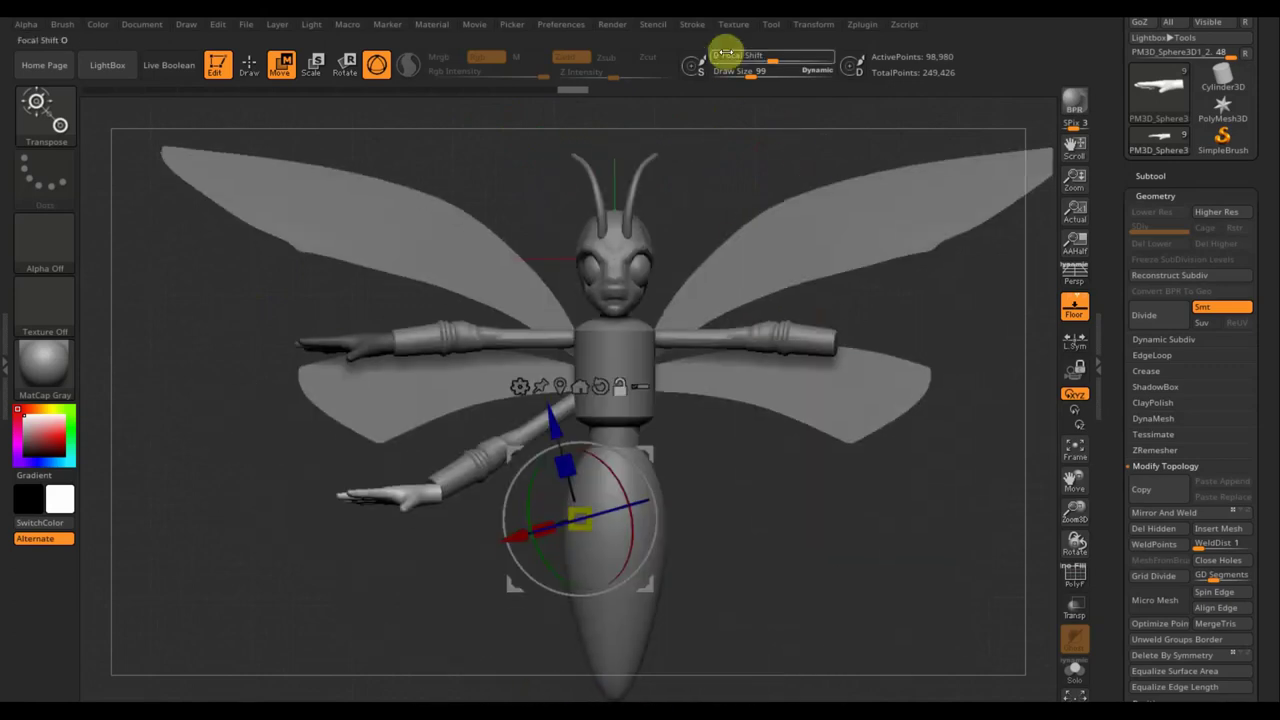
pyautogui.moveTo(628, 465); pyautogui.dragTo(608, 424)
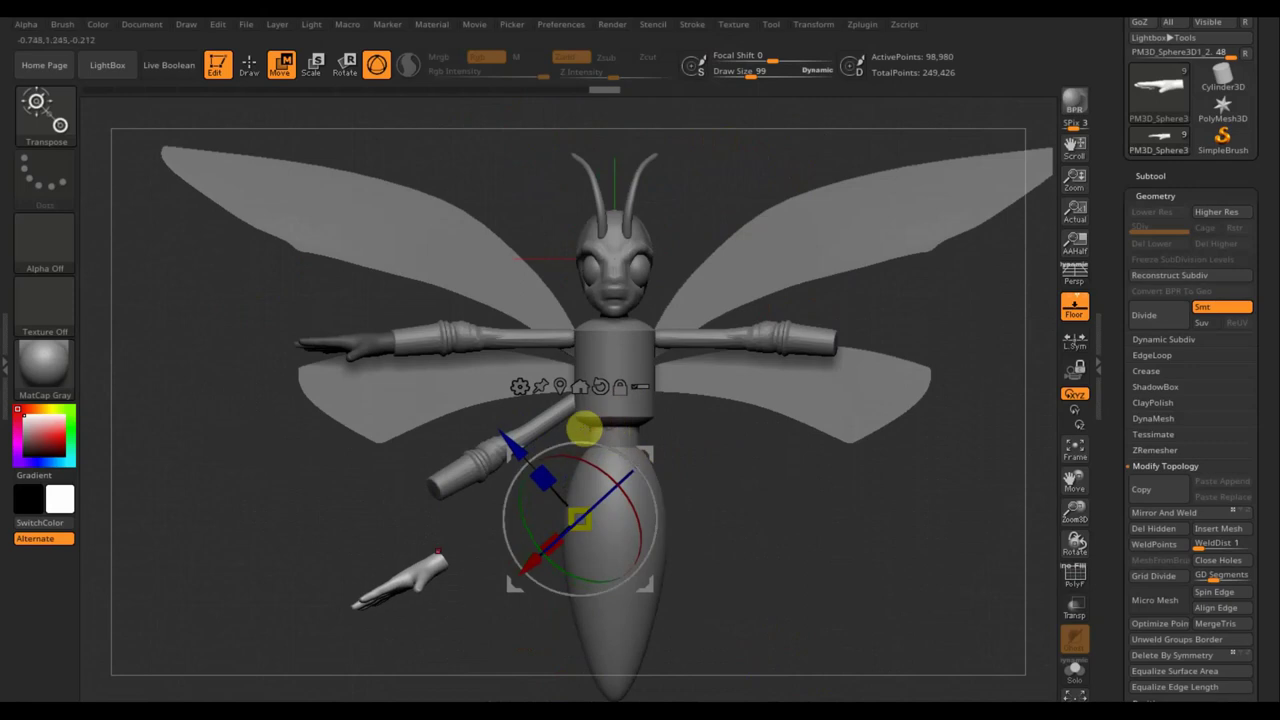
pyautogui.moveTo(508, 437); pyautogui.dragTo(512, 374)
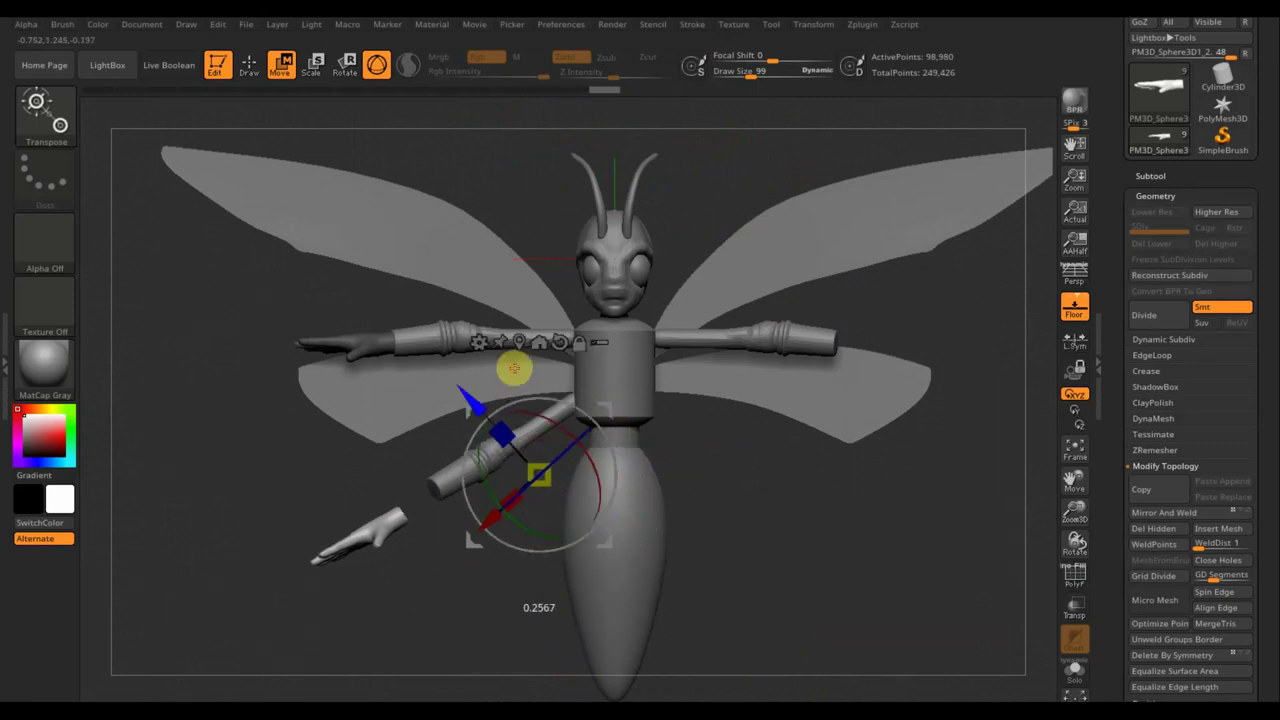
pyautogui.moveTo(600, 405); pyautogui.dragTo(640, 380)
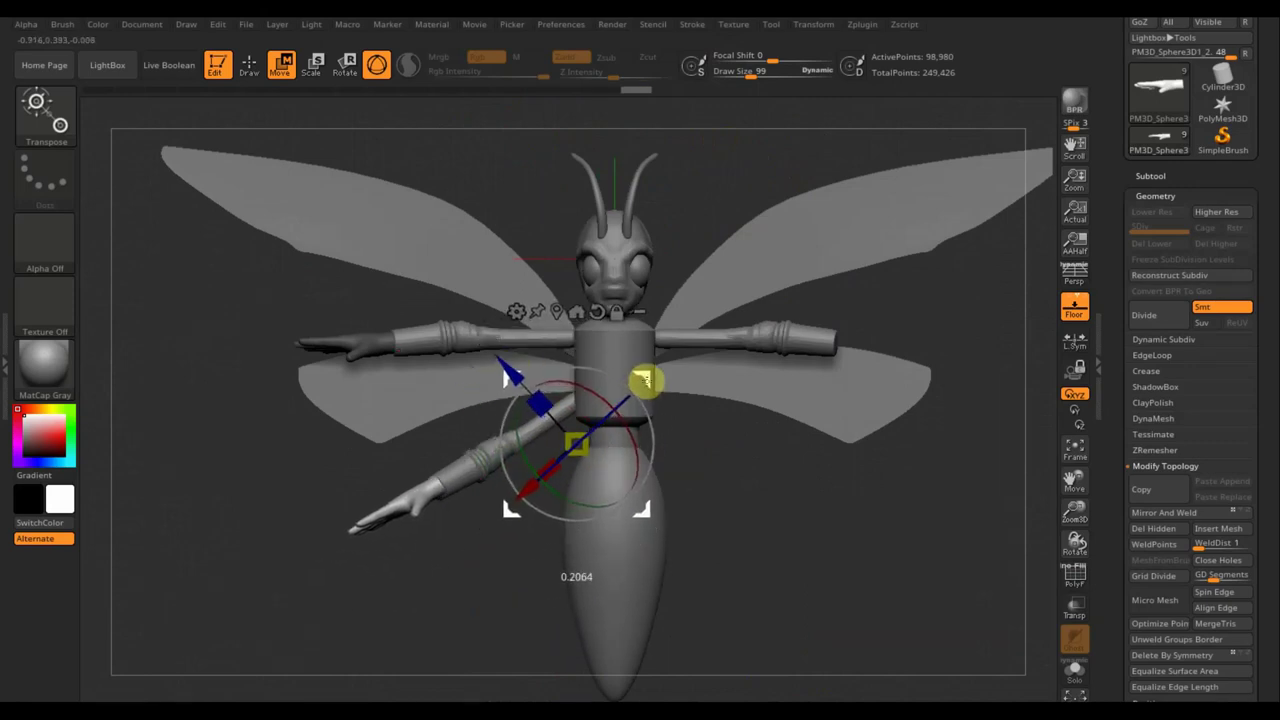
pyautogui.moveTo(843, 480); pyautogui.dragTo(900, 583)
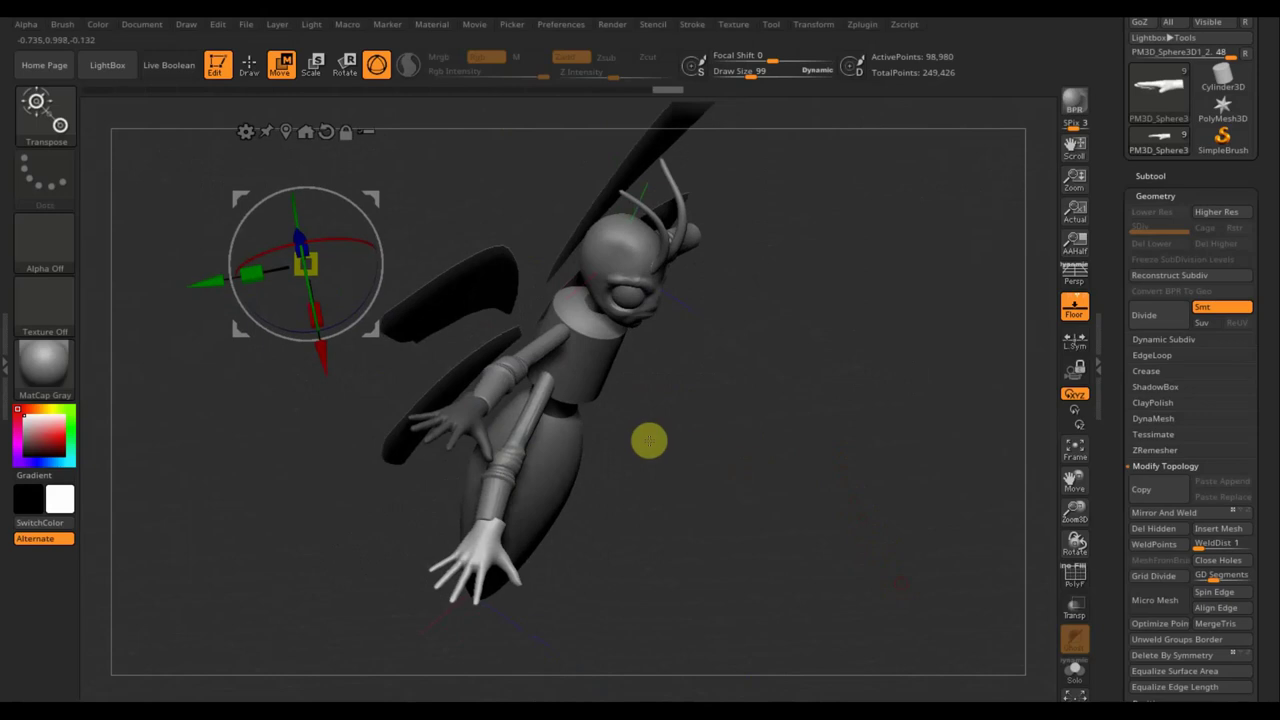
pyautogui.moveTo(649, 440); pyautogui.dragTo(674, 511)
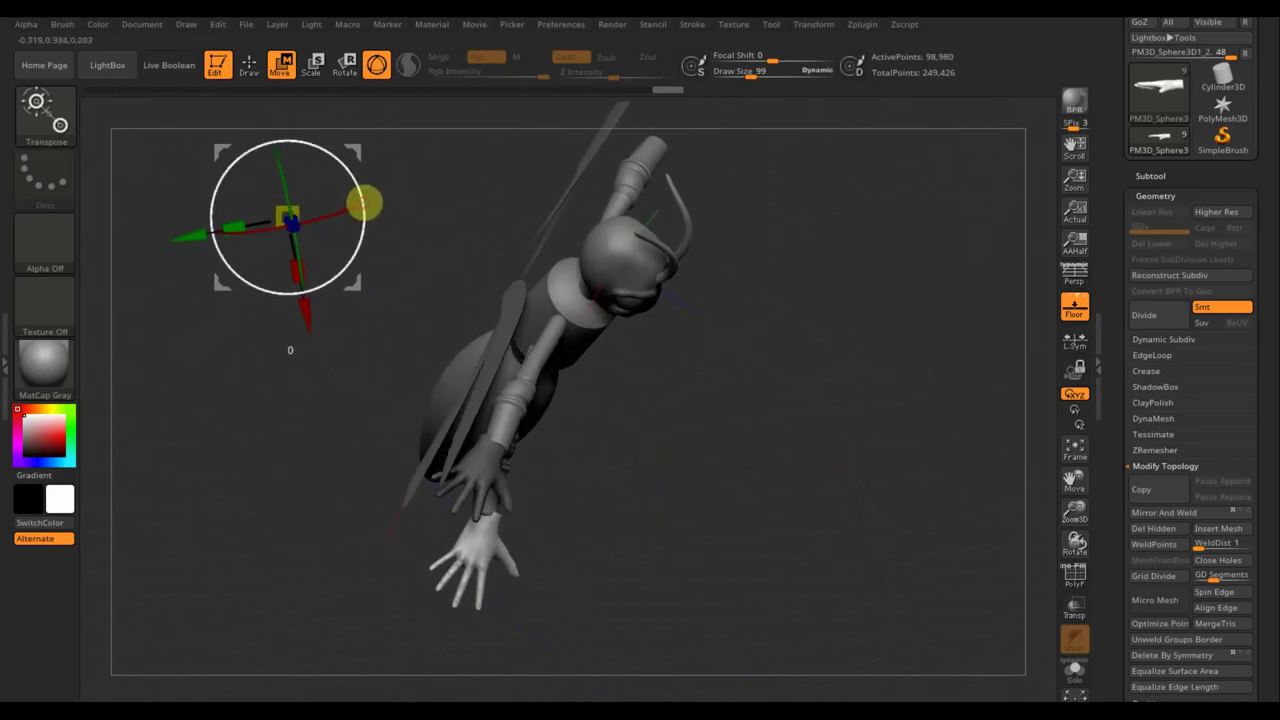
pyautogui.moveTo(364, 203); pyautogui.dragTo(364, 201)
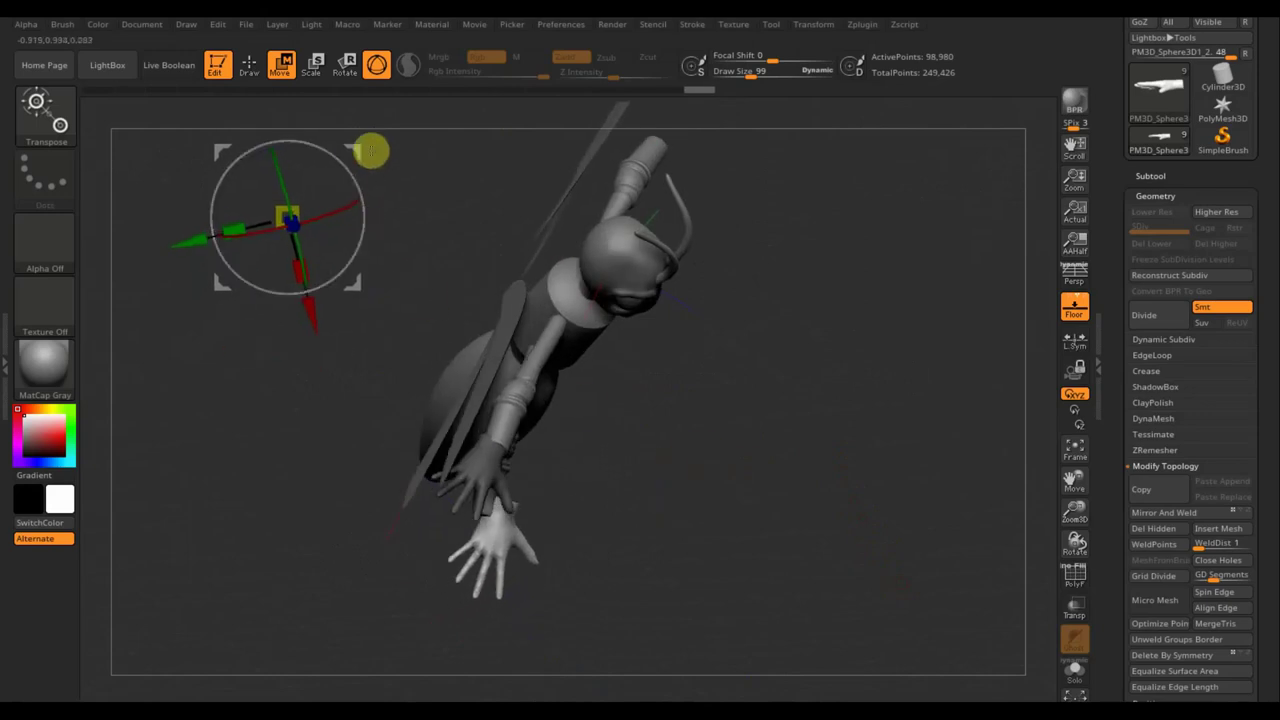
pyautogui.moveTo(371, 149); pyautogui.dragTo(337, 157)
pyautogui.moveTo(599, 345); pyautogui.dragTo(649, 386)
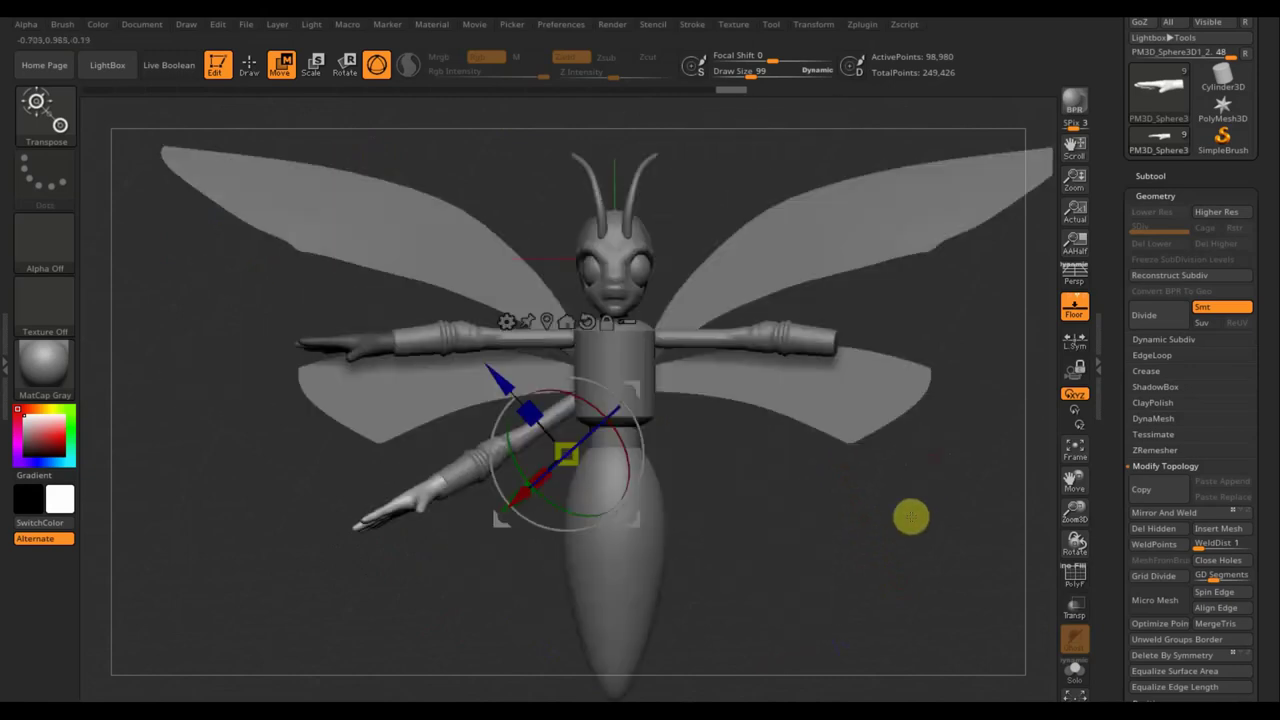
pyautogui.press('ctrl')
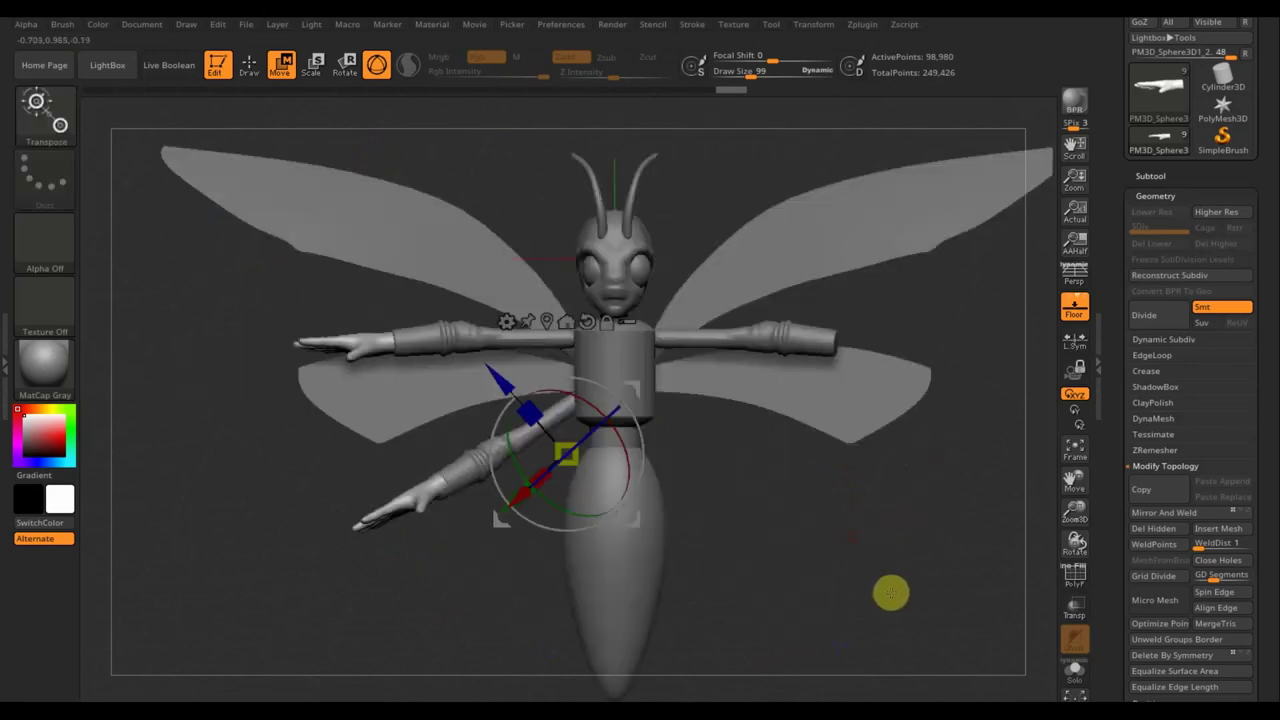
# Mirror And Weld the lower hand subtool and the рука1 arm tube onto the right side.
pyautogui.click(249, 62)
pyautogui.click(1183, 514)
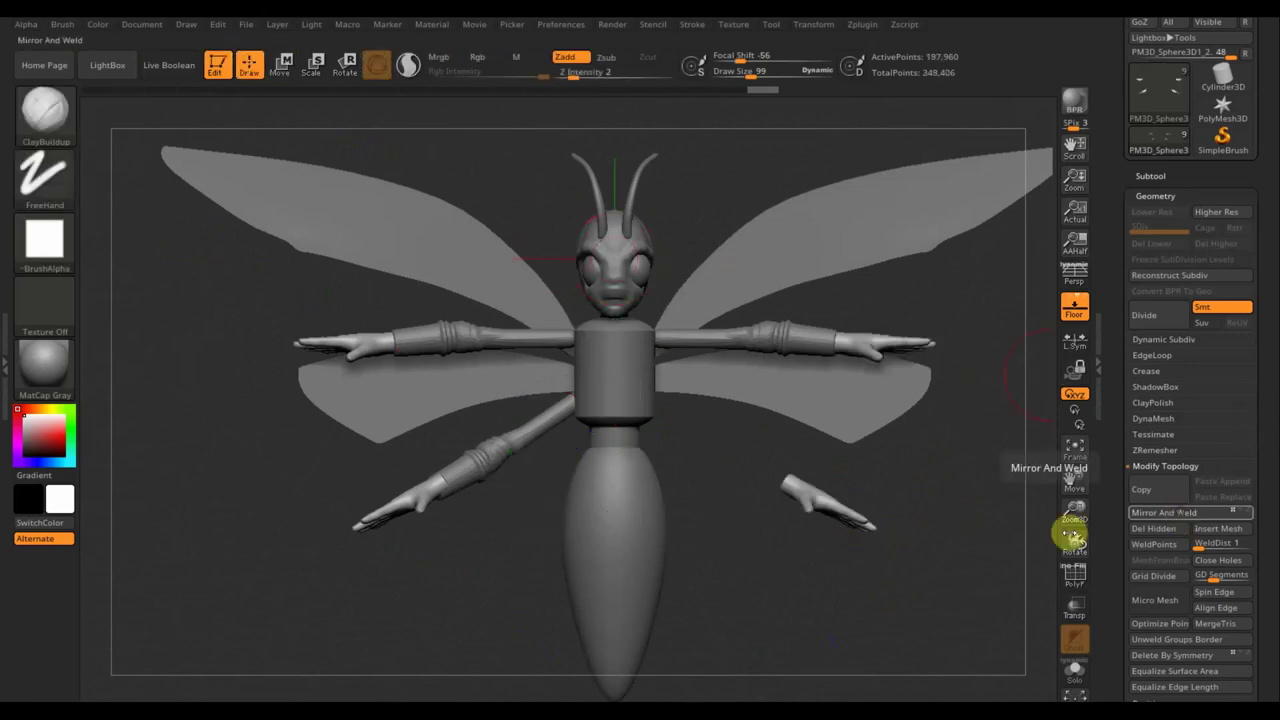
pyautogui.click(1148, 175)
pyautogui.click(1150, 212)
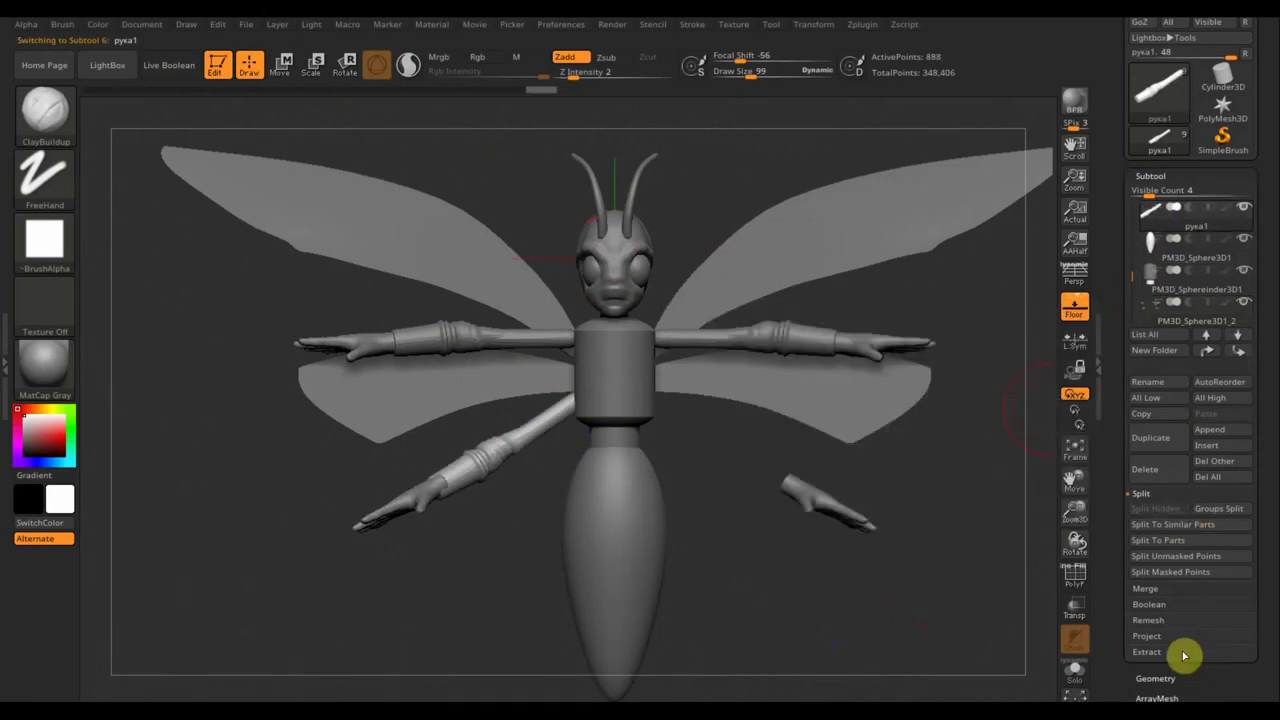
pyautogui.click(1154, 673)
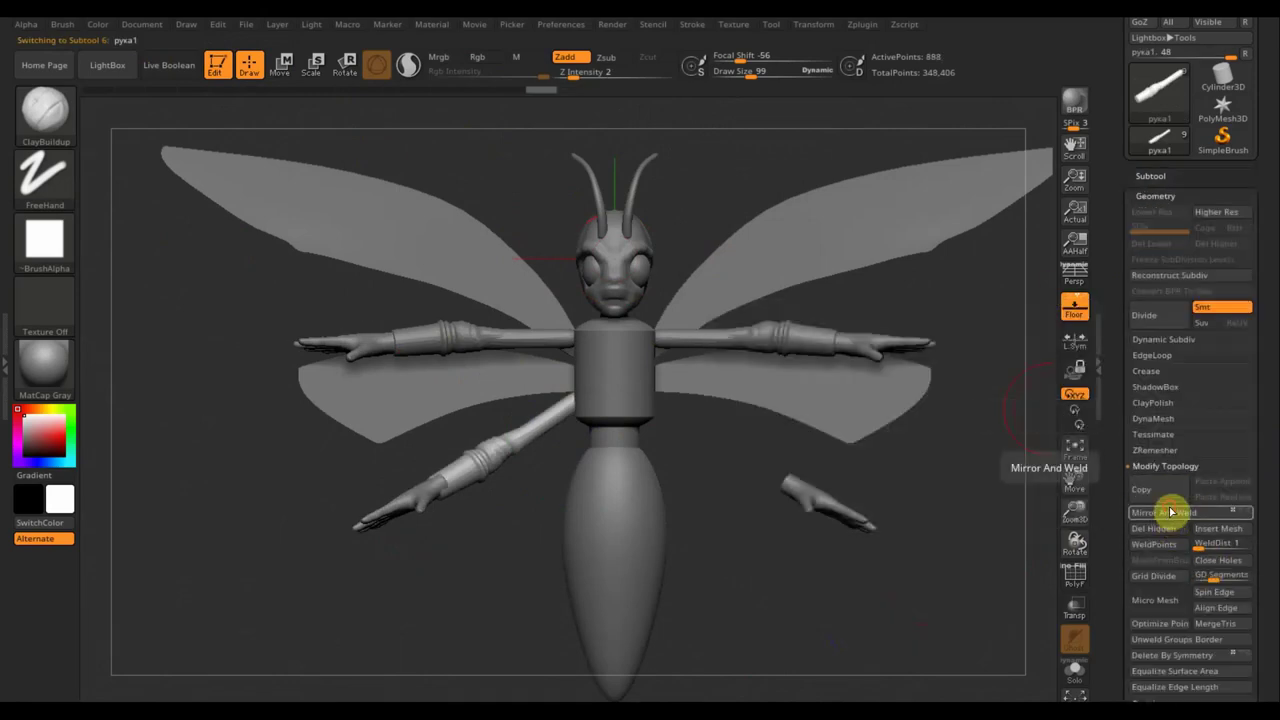
pyautogui.click(1168, 510)
pyautogui.click(919, 603)
pyautogui.moveTo(936, 592)
pyautogui.mouseDown()
pyautogui.moveTo(857, 517)
pyautogui.moveTo(946, 519)
pyautogui.moveTo(937, 566)
pyautogui.moveTo(865, 507)
pyautogui.mouseUp()
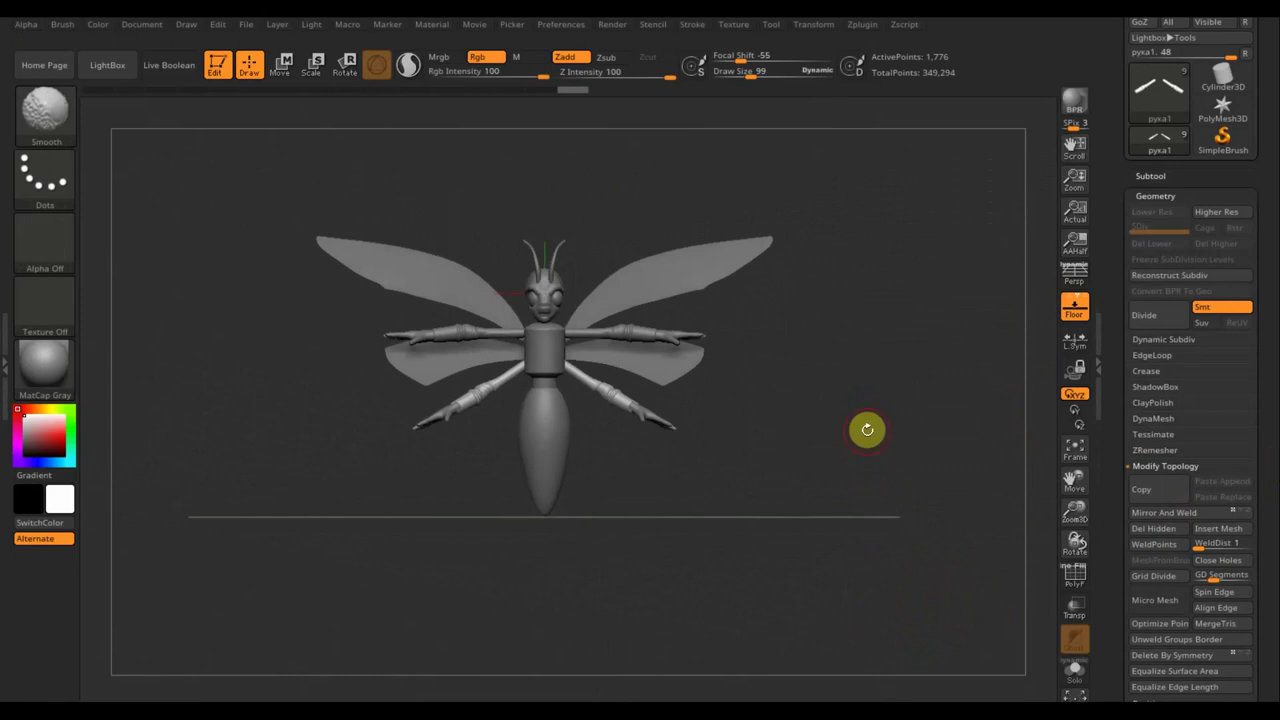
pyautogui.moveTo(829, 460); pyautogui.dragTo(843, 523)
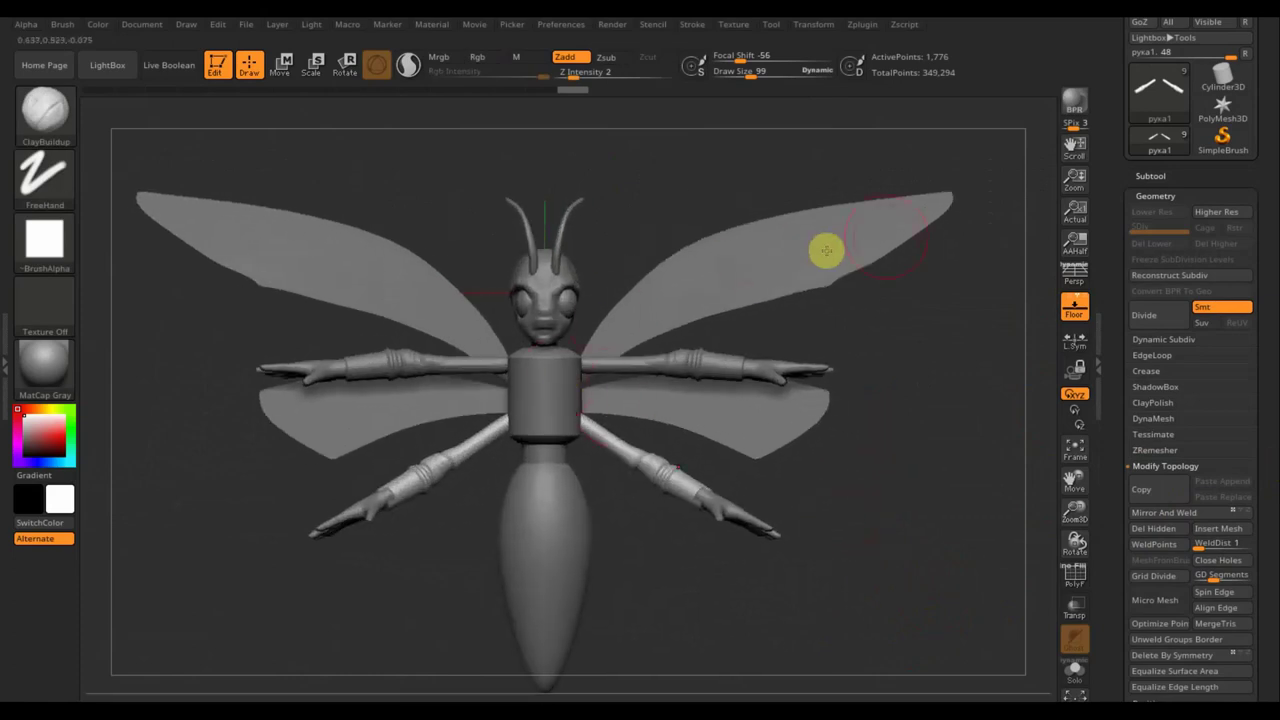
pyautogui.moveTo(880, 414)
pyautogui.mouseDown()
pyautogui.moveTo(808, 449)
pyautogui.moveTo(819, 437)
pyautogui.moveTo(849, 443)
pyautogui.moveTo(870, 540)
pyautogui.moveTo(691, 418)
pyautogui.mouseUp()
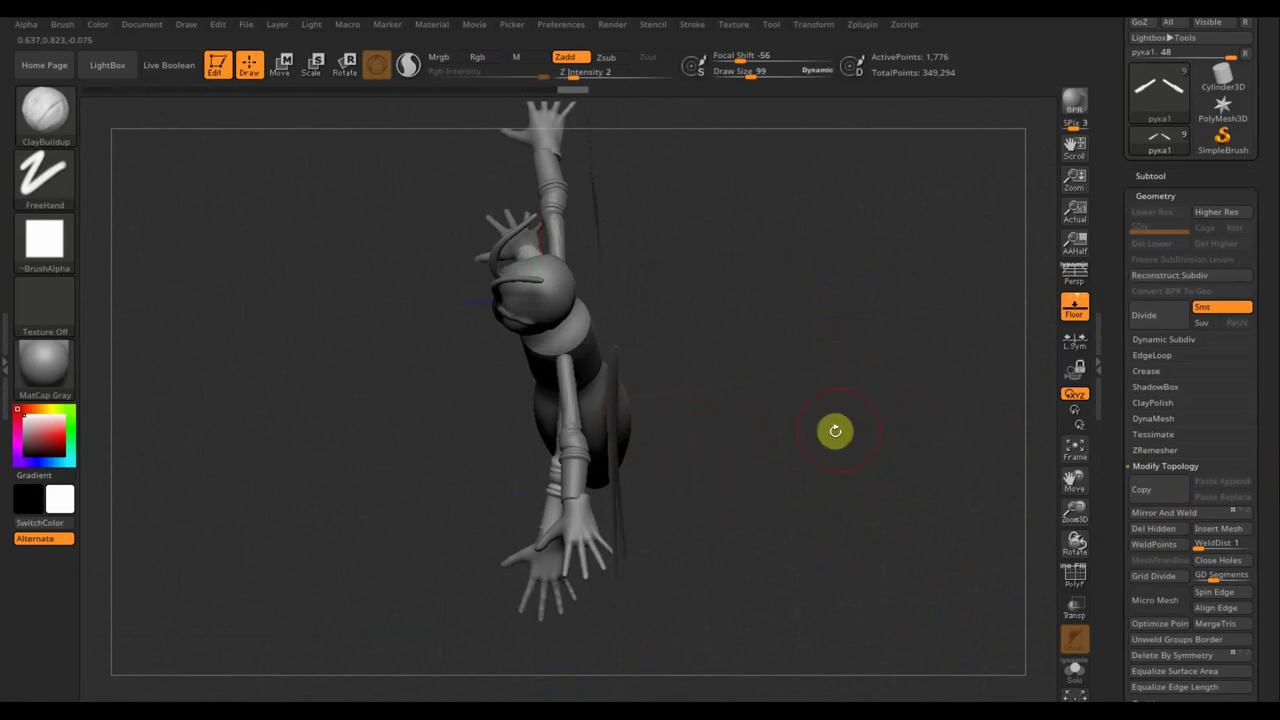
pyautogui.moveTo(857, 440)
pyautogui.mouseDown()
pyautogui.moveTo(900, 400)
pyautogui.moveTo(883, 317)
pyautogui.moveTo(890, 413)
pyautogui.mouseUp()
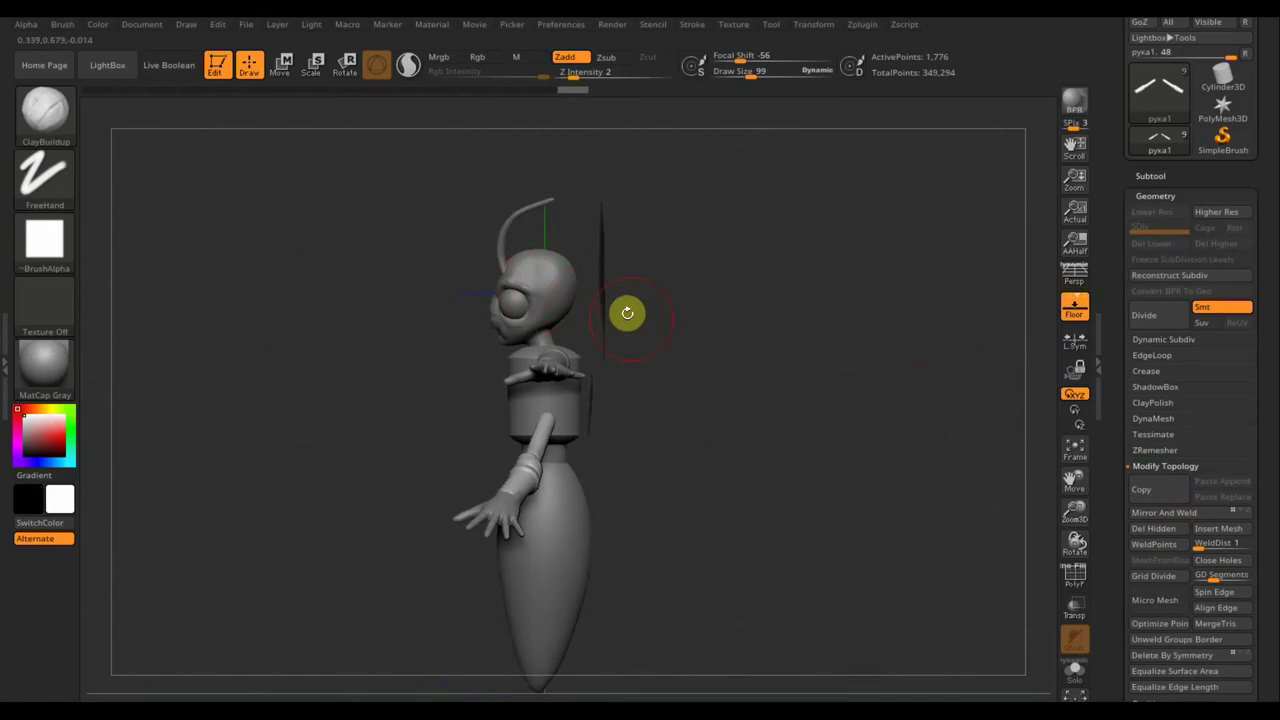
pyautogui.keyDown('shift'); pyautogui.moveTo(717, 319); pyautogui.dragTo(797, 340); pyautogui.keyUp('shift')
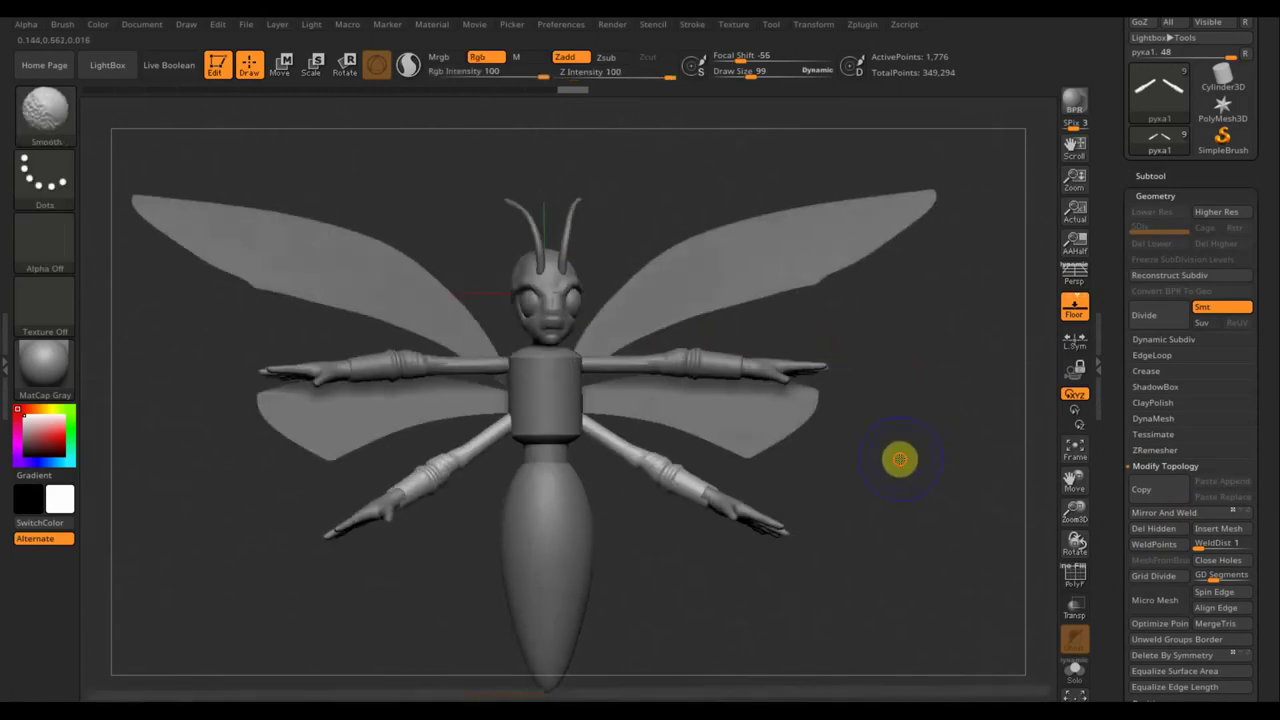
pyautogui.moveTo(909, 466)
pyautogui.keyDown('alt'); pyautogui.mouseDown()
pyautogui.moveTo(920, 500)
pyautogui.moveTo(917, 457)
pyautogui.moveTo(897, 474)
pyautogui.moveTo(930, 464)
pyautogui.mouseUp(); pyautogui.keyUp('alt')
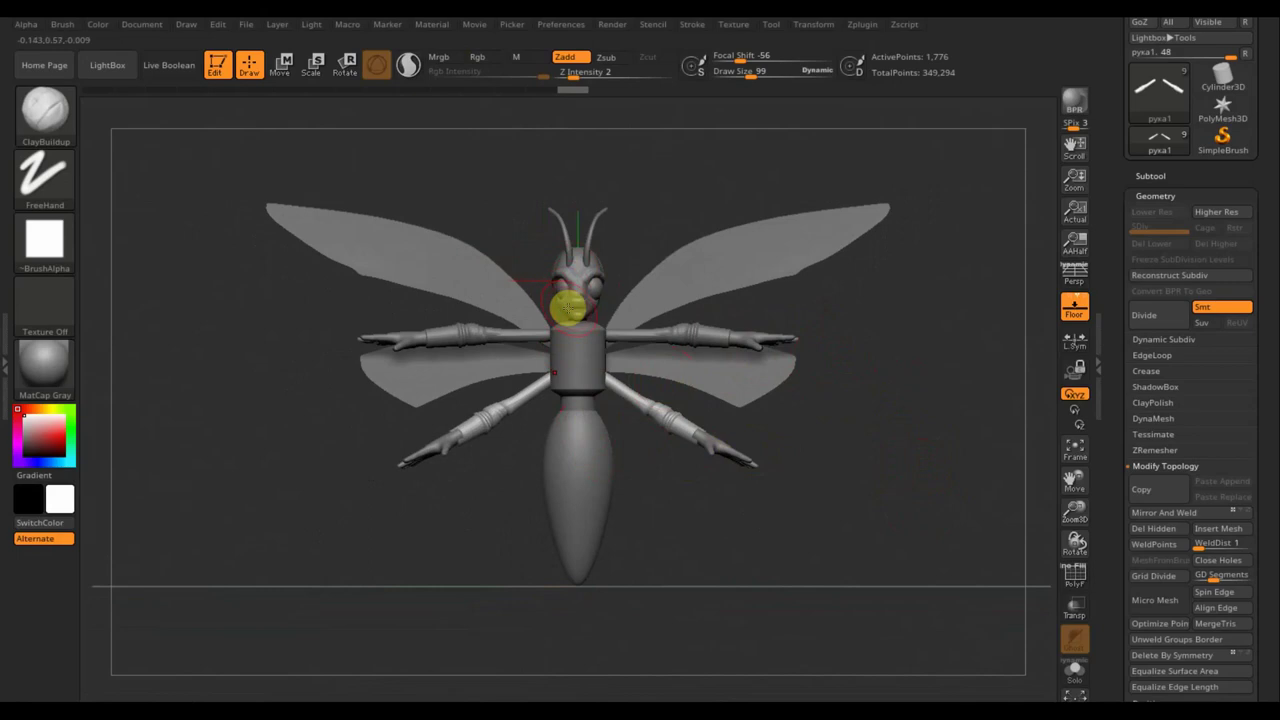
pyautogui.moveTo(880, 366)
pyautogui.mouseDown()
pyautogui.moveTo(971, 372)
pyautogui.moveTo(880, 374)
pyautogui.moveTo(907, 410)
pyautogui.mouseUp()
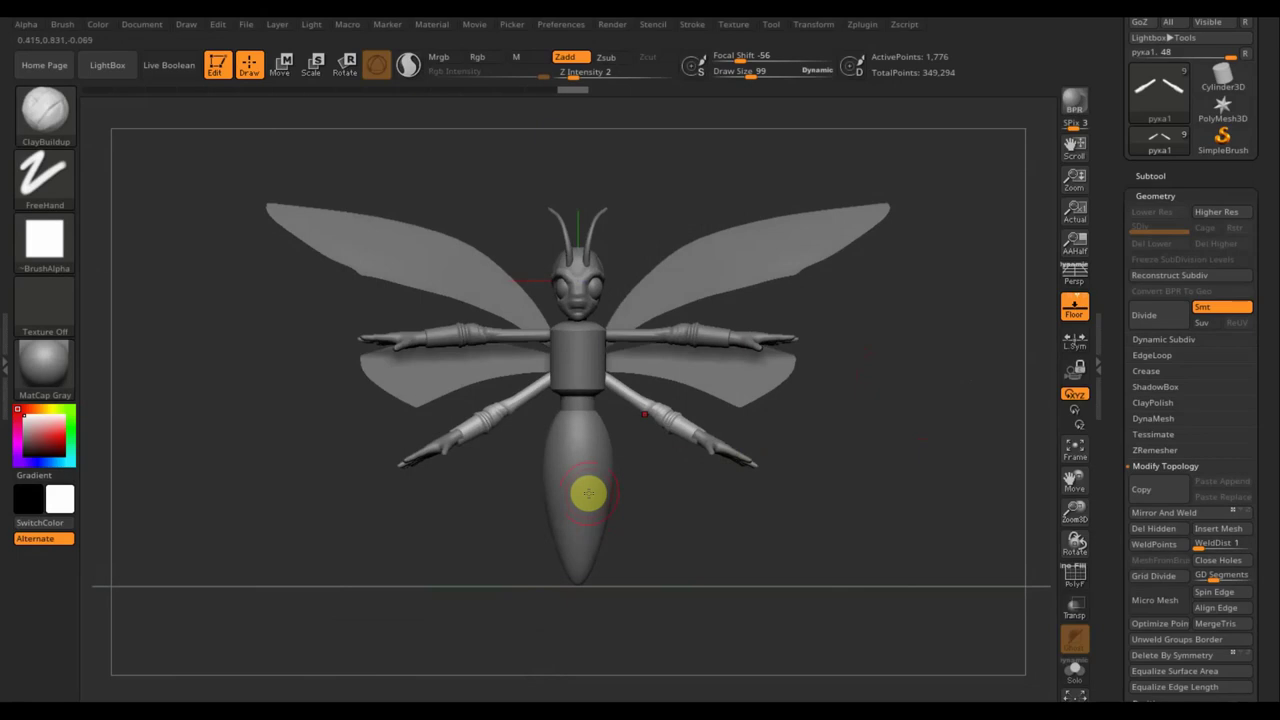
pyautogui.moveTo(679, 523)
pyautogui.mouseDown()
pyautogui.moveTo(689, 574)
pyautogui.moveTo(651, 374)
pyautogui.moveTo(660, 408)
pyautogui.moveTo(630, 390)
pyautogui.mouseUp()
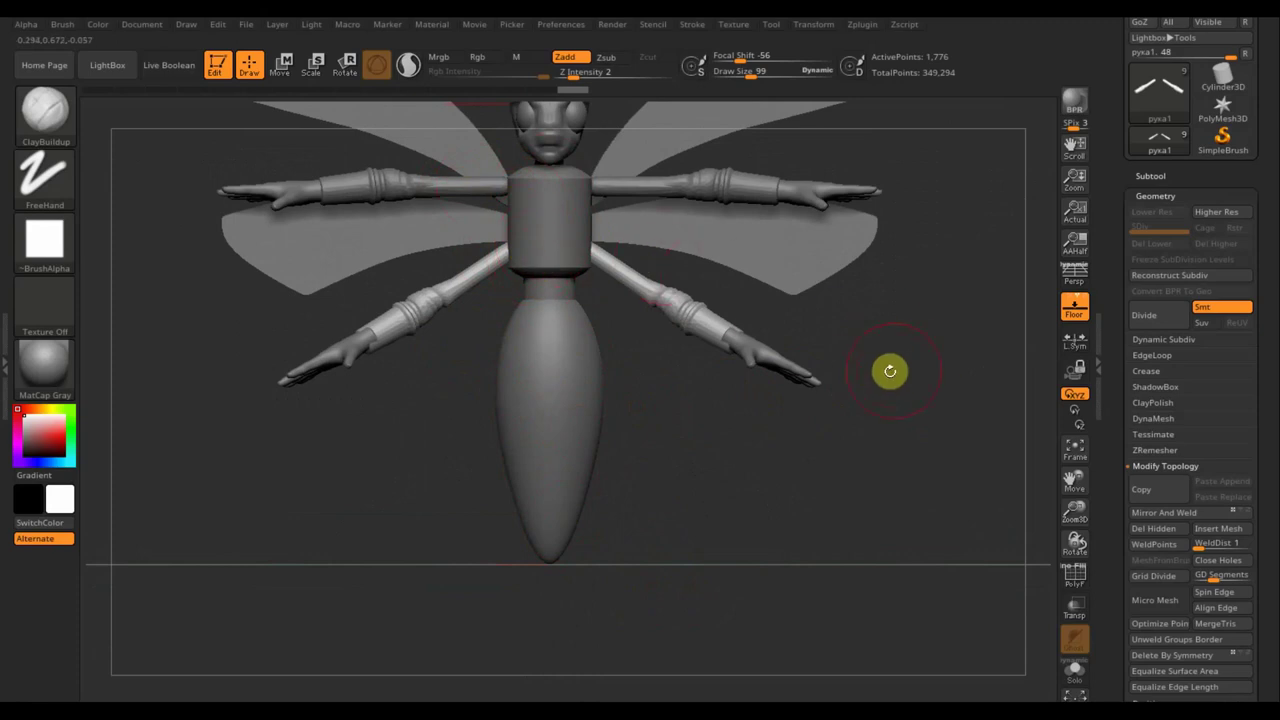
pyautogui.moveTo(897, 353)
pyautogui.keyDown('alt'); pyautogui.mouseDown()
pyautogui.moveTo(877, 424)
pyautogui.moveTo(886, 440)
pyautogui.mouseUp(); pyautogui.keyUp('alt')
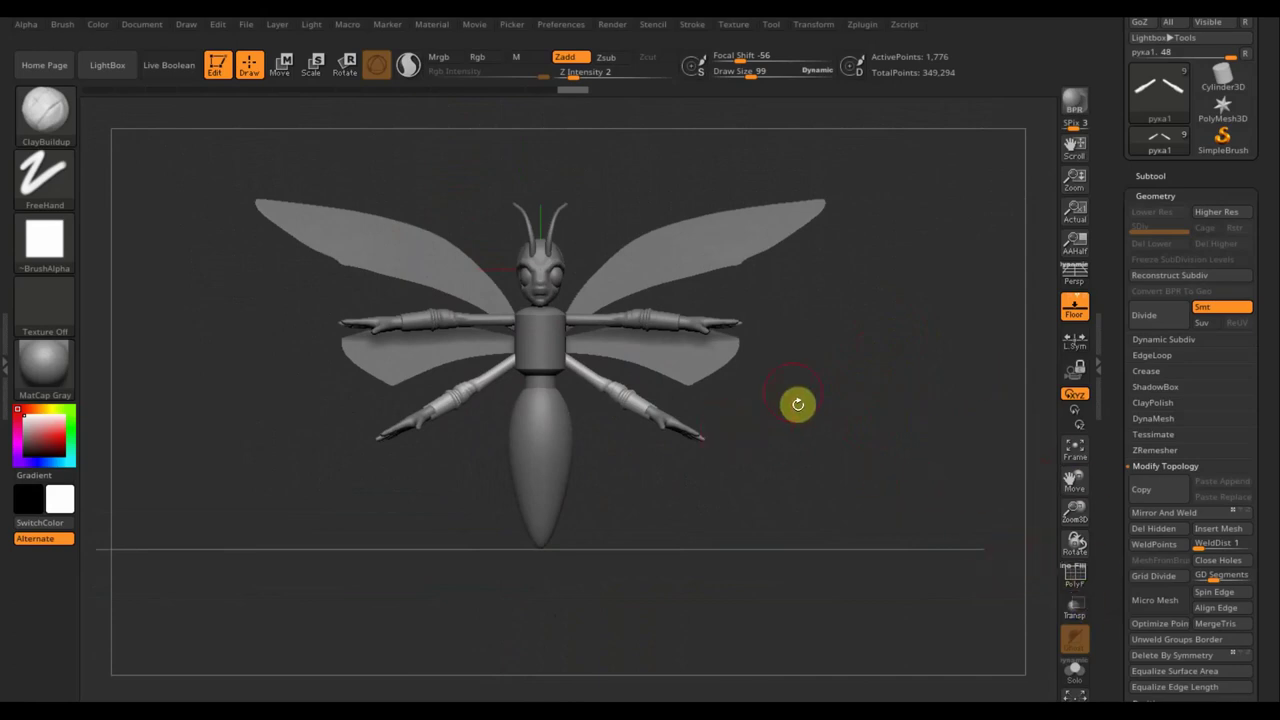
pyautogui.moveTo(798, 404); pyautogui.dragTo(813, 556)
# Undo the last antenna edit so the right antenna mirrors the left, then inspect the head.
pyautogui.moveTo(790, 480)
pyautogui.mouseDown()
pyautogui.moveTo(654, 477)
pyautogui.moveTo(803, 460)
pyautogui.moveTo(837, 423)
pyautogui.moveTo(478, 320)
pyautogui.mouseUp()
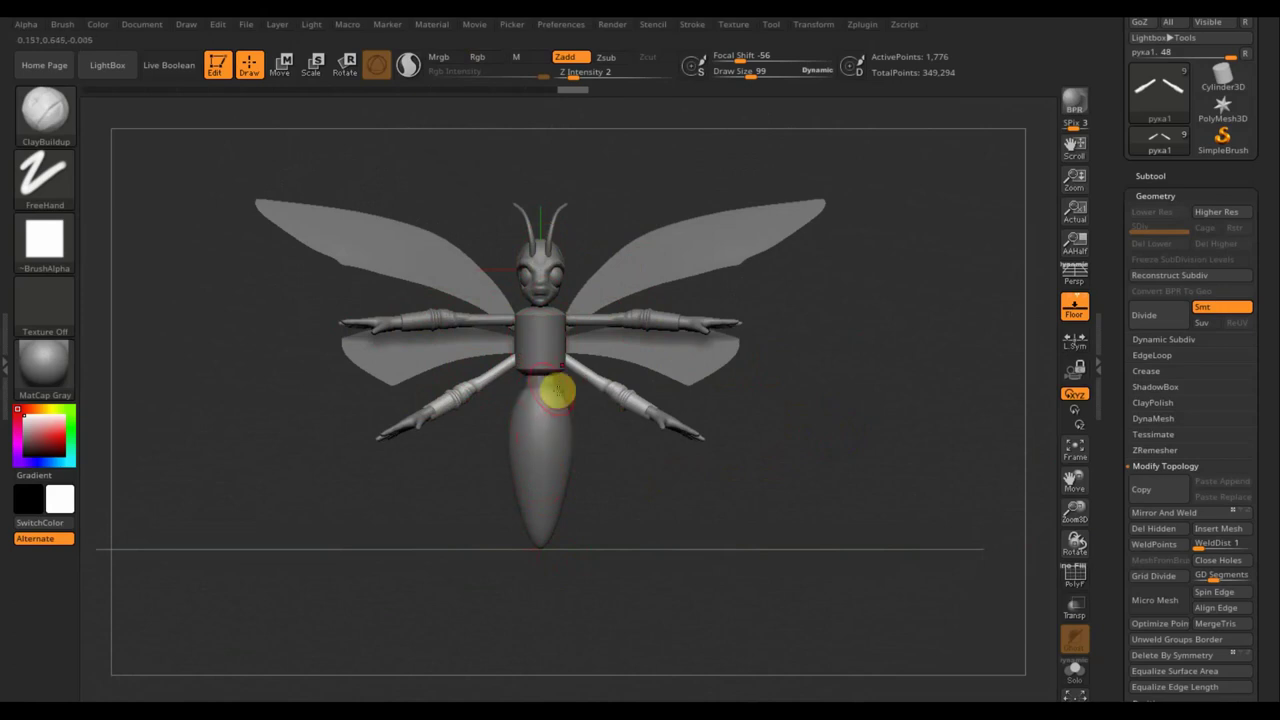
pyautogui.hotkey('ctrl', 'z')
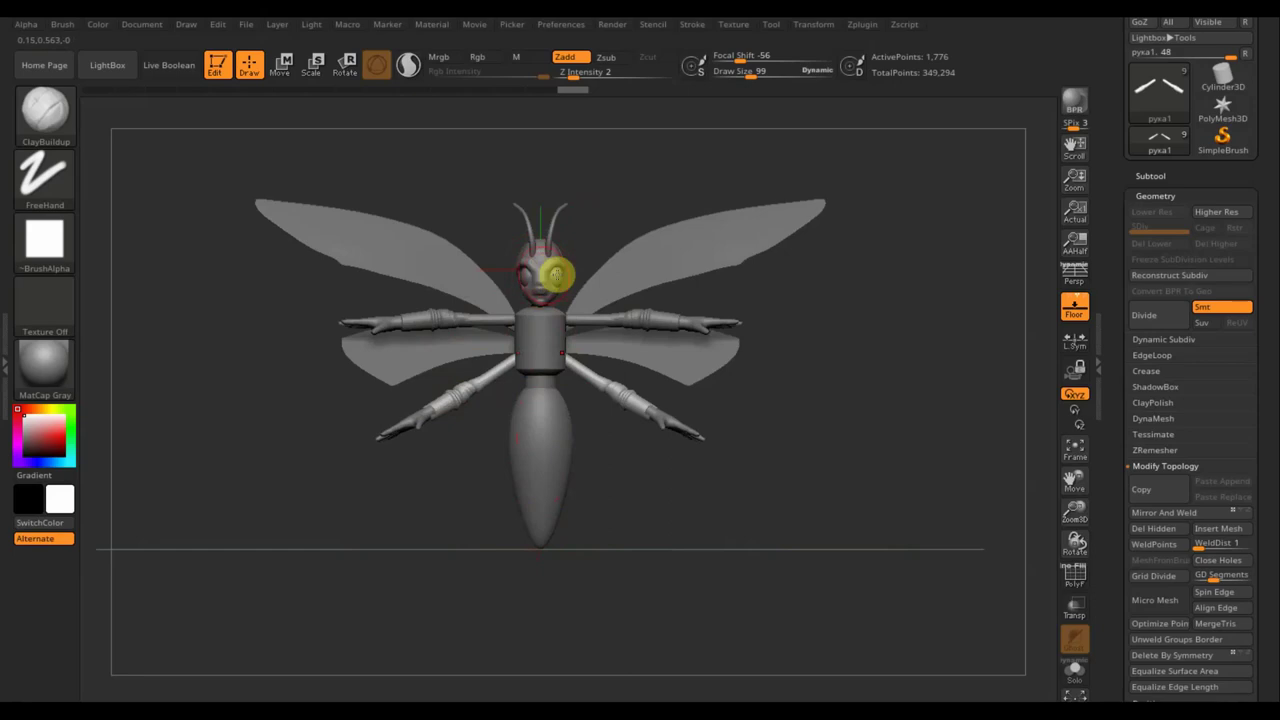
pyautogui.keyDown('alt'); pyautogui.moveTo(792, 399); pyautogui.dragTo(820, 526); pyautogui.keyUp('alt')
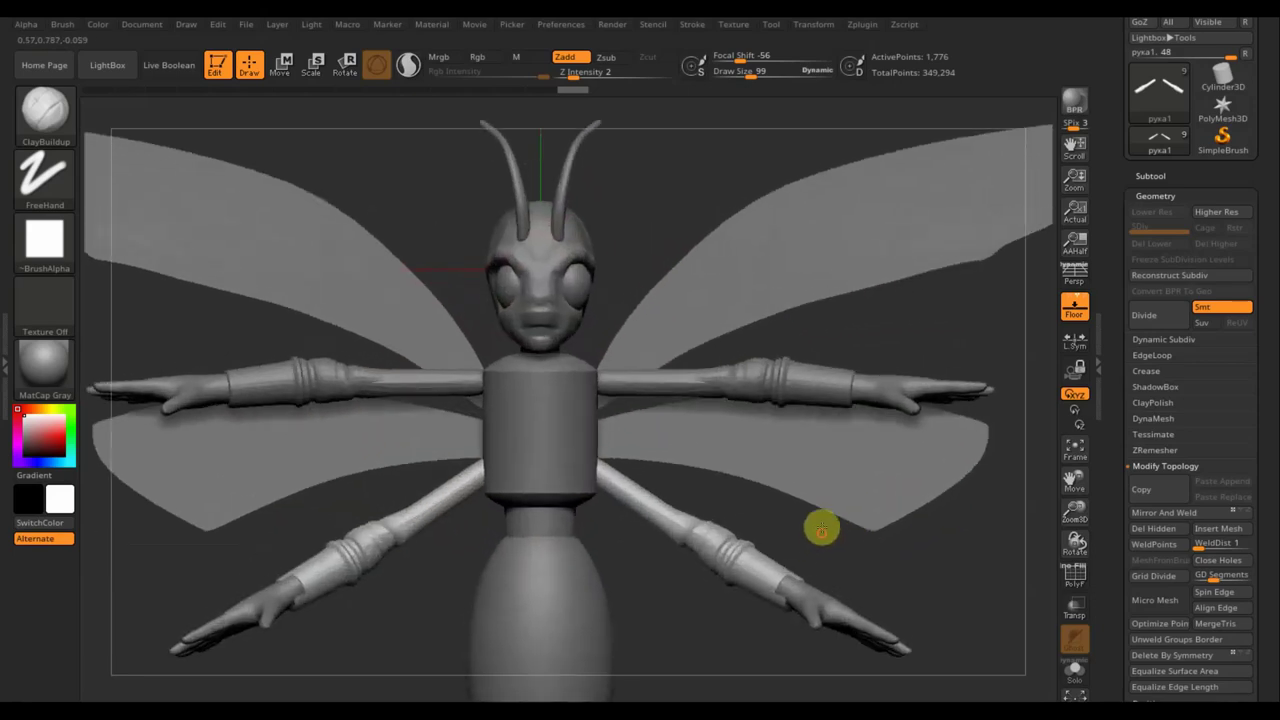
pyautogui.keyDown('alt'); pyautogui.moveTo(702, 228); pyautogui.dragTo(712, 252); pyautogui.keyUp('alt')
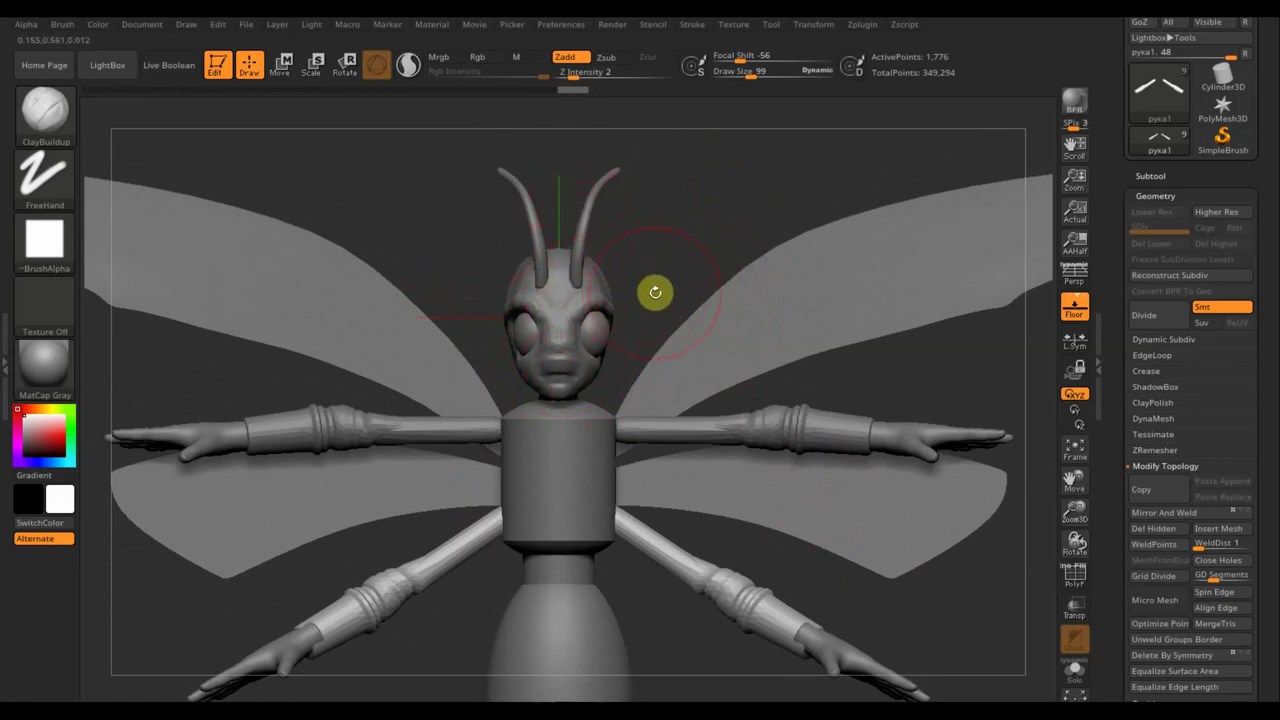
pyautogui.moveTo(655, 292)
pyautogui.keyDown('alt'); pyautogui.mouseDown()
pyautogui.moveTo(620, 177)
pyautogui.moveTo(778, 363)
pyautogui.mouseUp(); pyautogui.keyUp('alt')
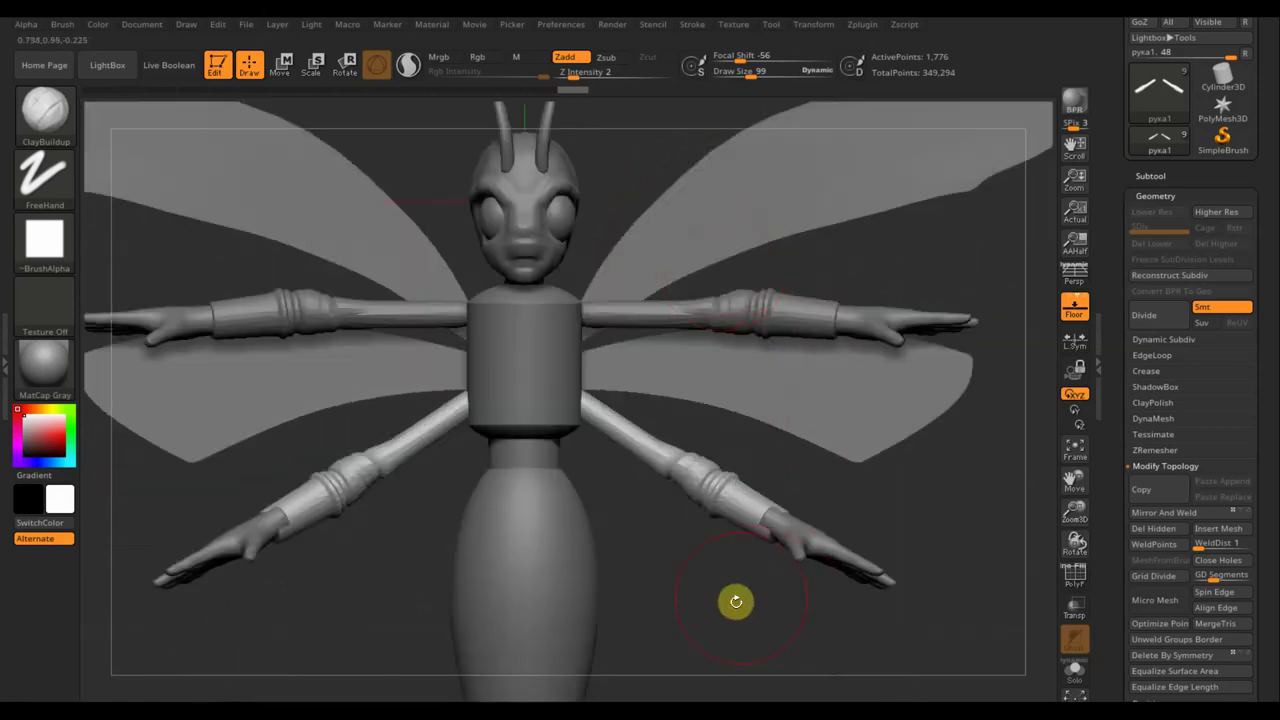
pyautogui.moveTo(736, 601)
pyautogui.keyDown('alt'); pyautogui.mouseDown()
pyautogui.moveTo(691, 463)
pyautogui.moveTo(720, 522)
pyautogui.moveTo(623, 520)
pyautogui.moveTo(570, 418)
pyautogui.moveTo(566, 520)
pyautogui.moveTo(683, 549)
pyautogui.moveTo(737, 537)
pyautogui.moveTo(743, 549)
pyautogui.moveTo(717, 557)
pyautogui.moveTo(736, 571)
pyautogui.moveTo(734, 597)
pyautogui.moveTo(720, 446)
pyautogui.mouseUp(); pyautogui.keyUp('alt')
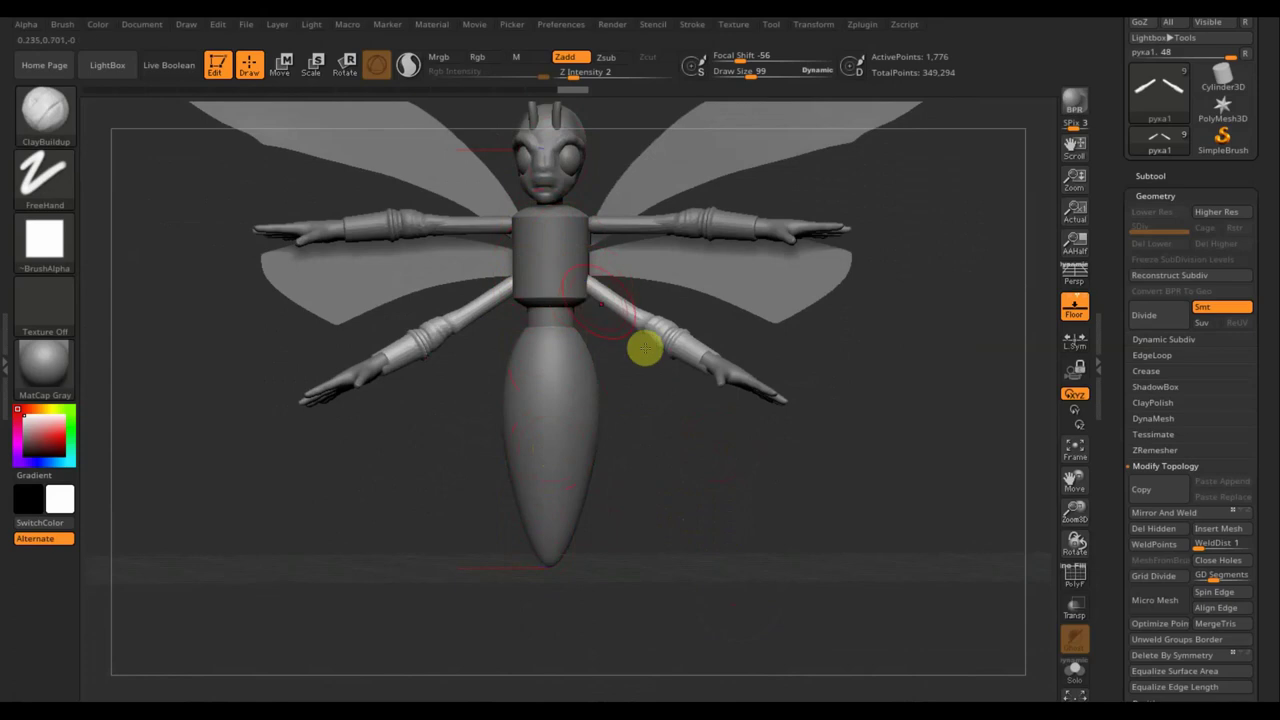
pyautogui.moveTo(693, 518)
pyautogui.mouseDown()
pyautogui.moveTo(714, 511)
pyautogui.moveTo(708, 522)
pyautogui.moveTo(731, 529)
pyautogui.moveTo(734, 548)
pyautogui.moveTo(723, 503)
pyautogui.moveTo(717, 529)
pyautogui.moveTo(687, 482)
pyautogui.mouseUp()
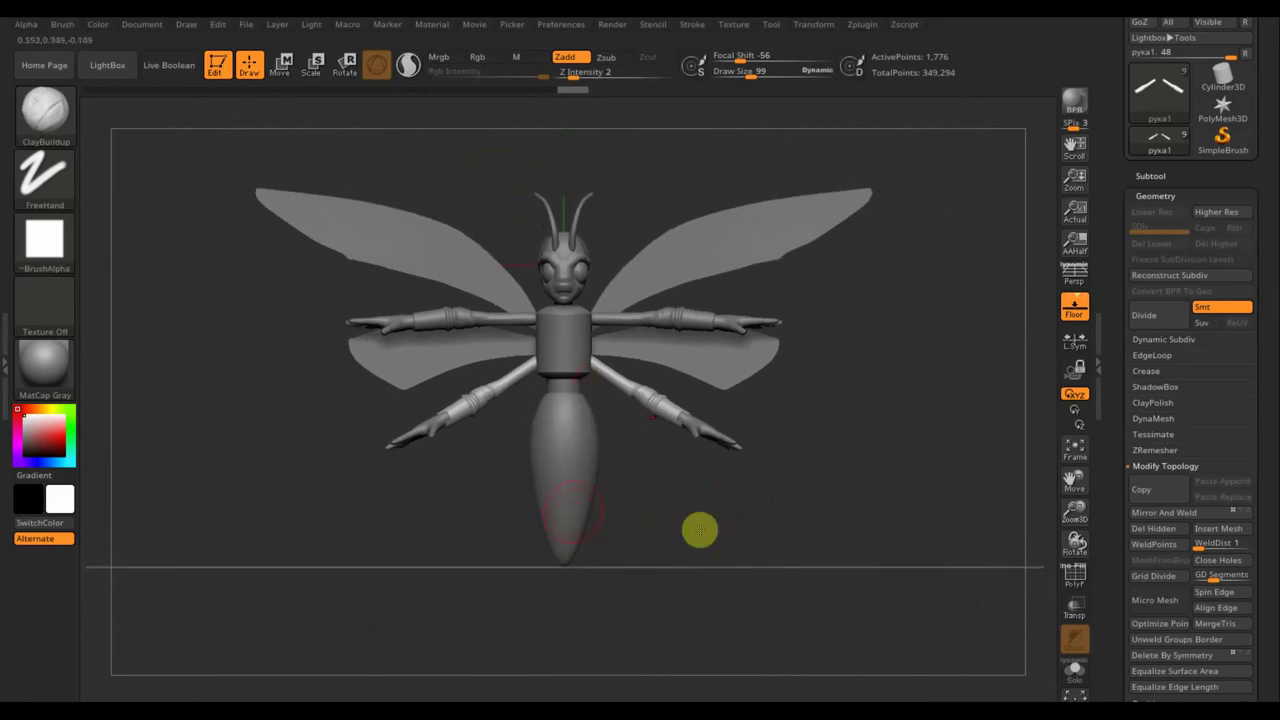
pyautogui.moveTo(700, 529)
pyautogui.mouseDown()
pyautogui.moveTo(703, 543)
pyautogui.moveTo(666, 543)
pyautogui.moveTo(579, 448)
pyautogui.mouseUp()
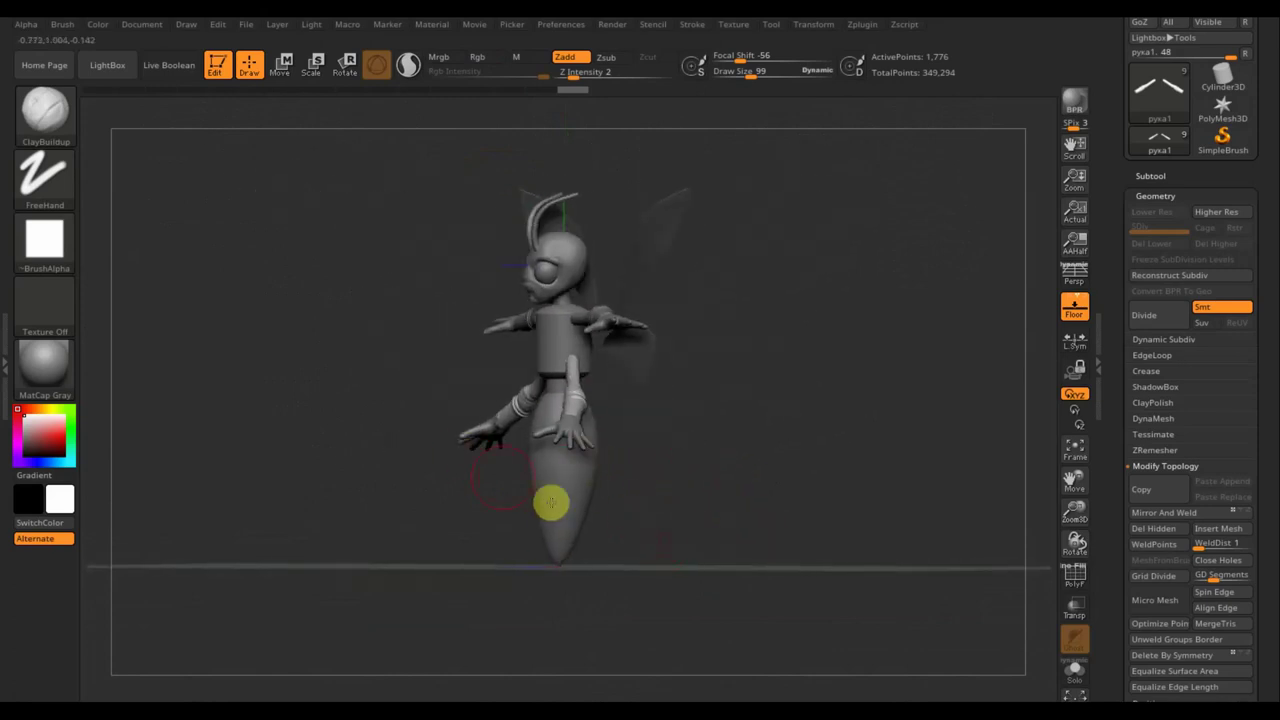
# Orbit to a top view of the bee and select the крыло wing subtool.
pyautogui.moveTo(679, 526)
pyautogui.mouseDown()
pyautogui.moveTo(643, 523)
pyautogui.moveTo(578, 485)
pyautogui.mouseUp()
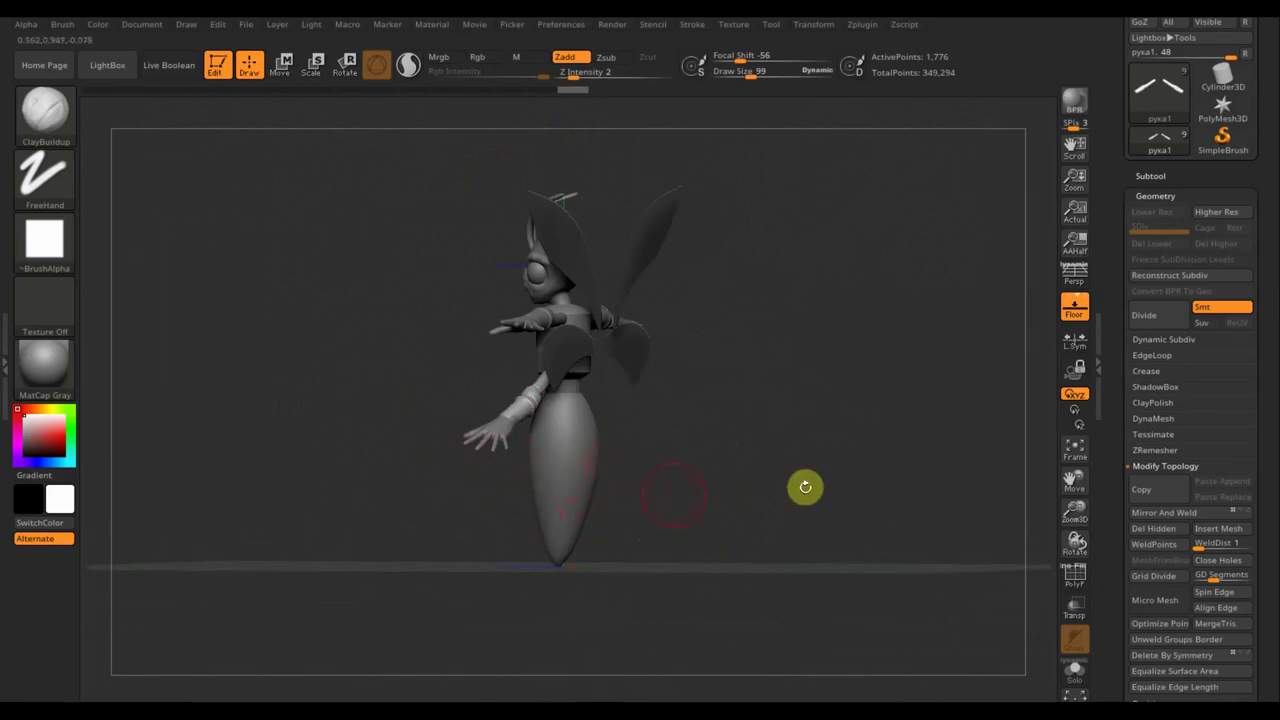
pyautogui.moveTo(732, 483)
pyautogui.mouseDown()
pyautogui.moveTo(749, 489)
pyautogui.moveTo(689, 486)
pyautogui.mouseUp()
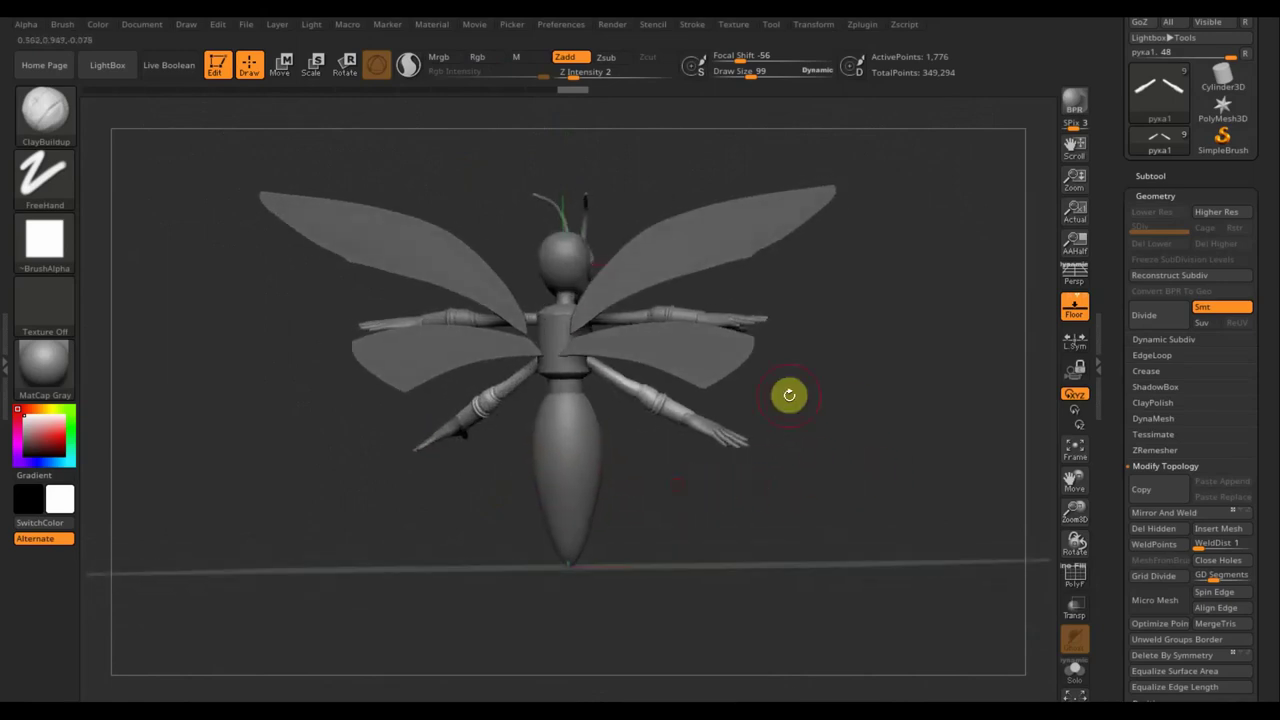
pyautogui.moveTo(824, 463)
pyautogui.mouseDown()
pyautogui.moveTo(811, 571)
pyautogui.moveTo(823, 540)
pyautogui.moveTo(851, 523)
pyautogui.mouseUp()
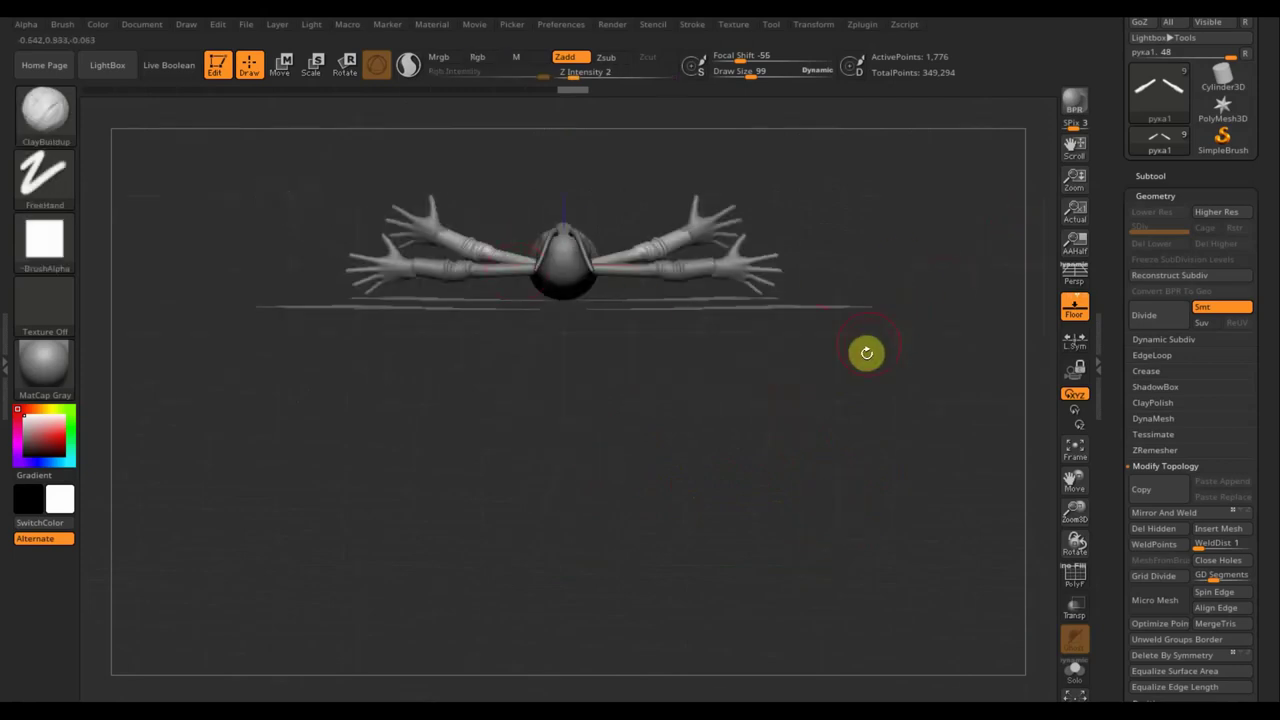
pyautogui.press('n')
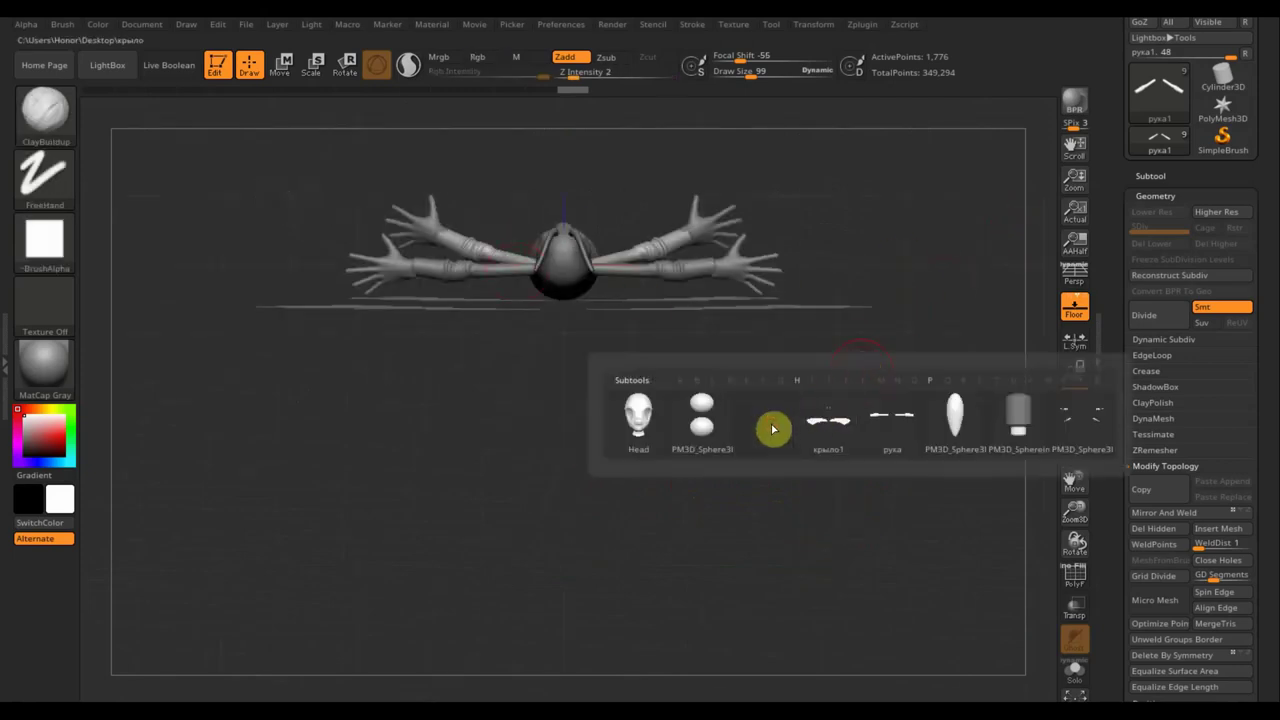
pyautogui.click(772, 429)
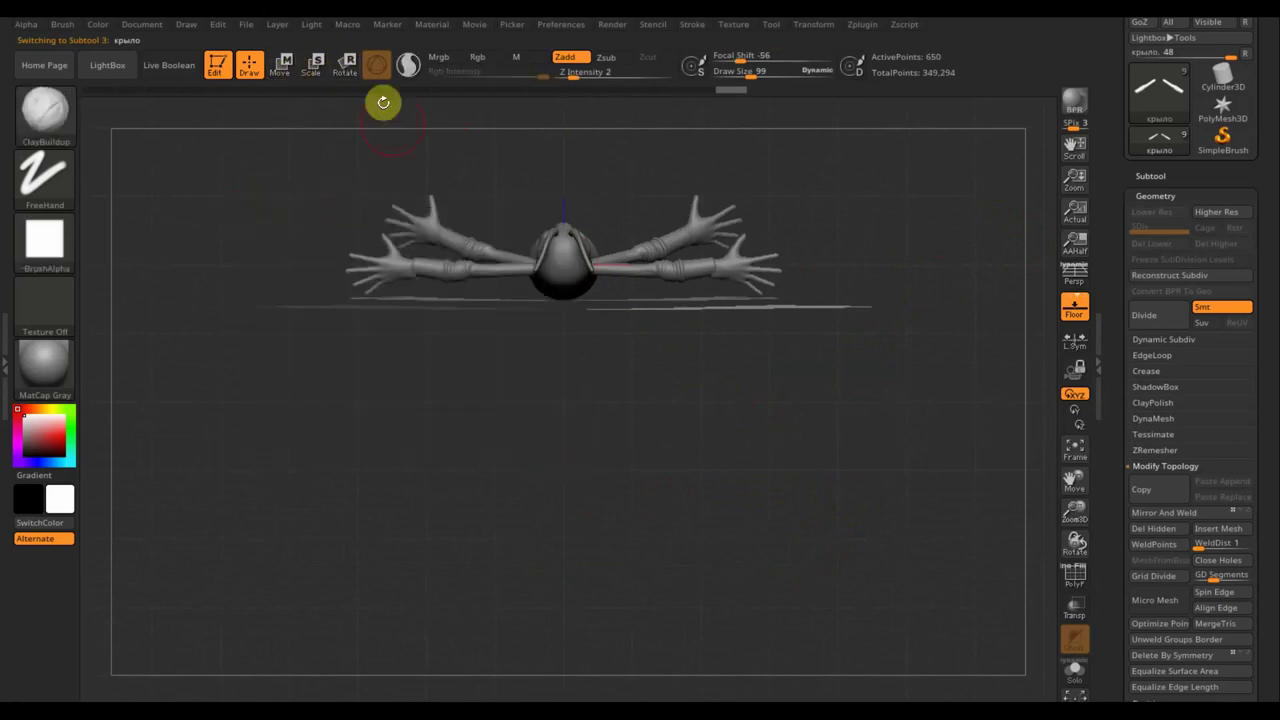
# Mirror the крыло wing onto the other side with Mirror And Weld.
pyautogui.click(283, 66)
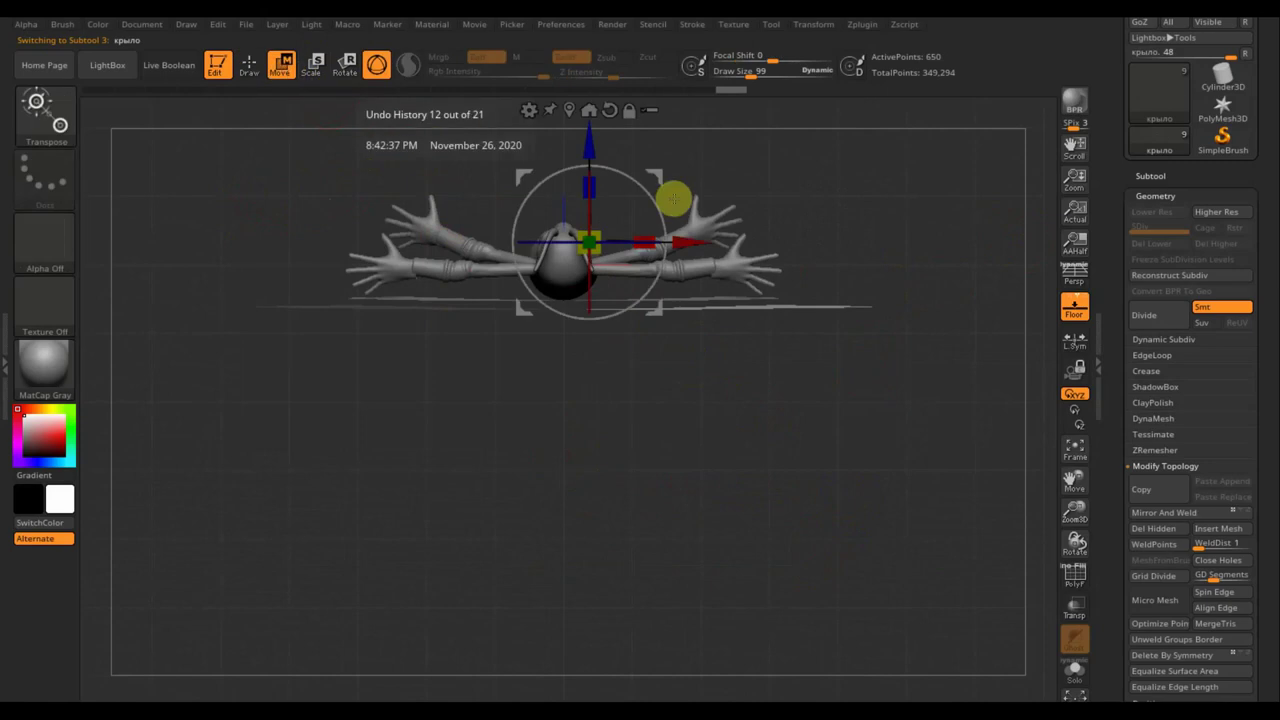
pyautogui.moveTo(674, 198); pyautogui.dragTo(660, 245)
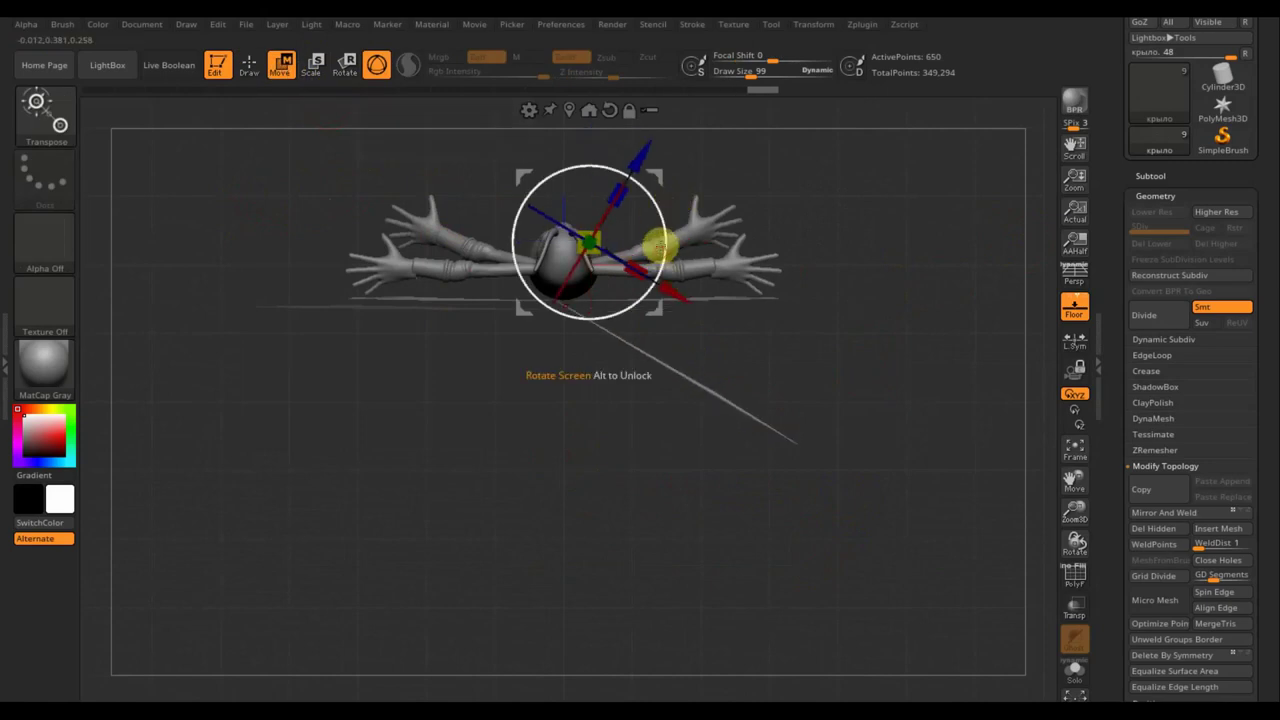
pyautogui.moveTo(523, 171); pyautogui.dragTo(541, 171)
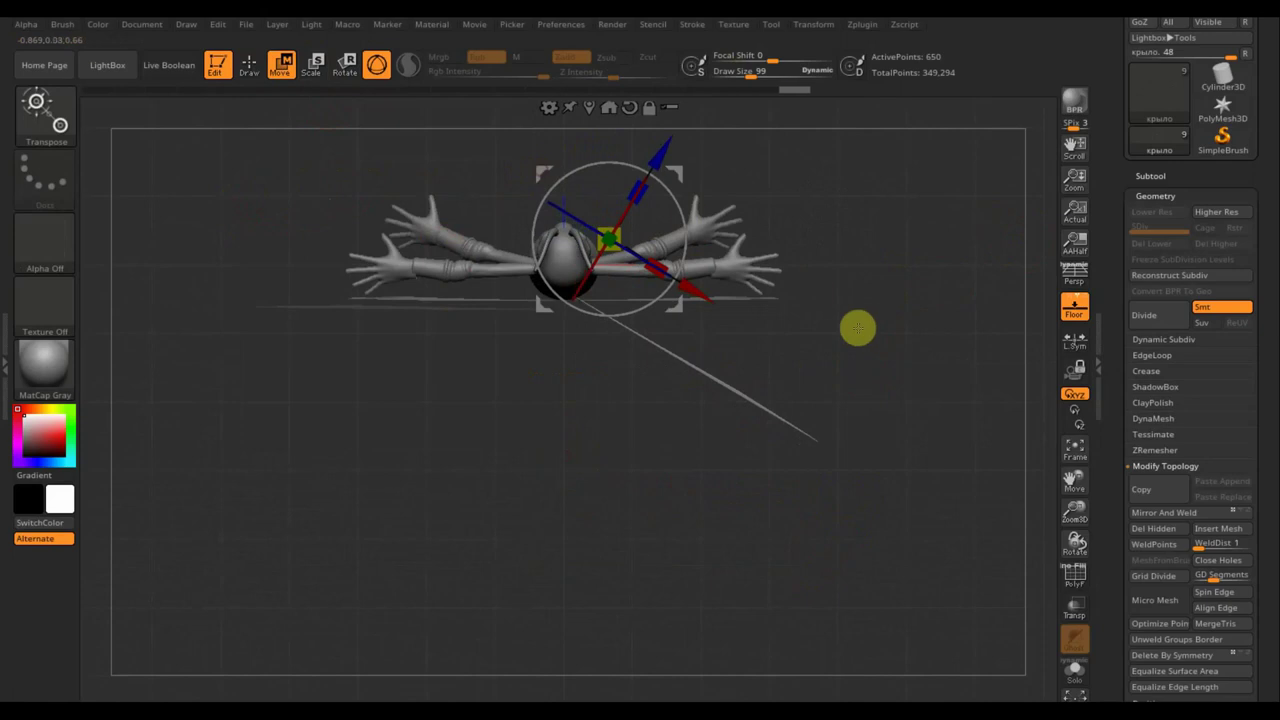
pyautogui.moveTo(857, 329); pyautogui.dragTo(864, 238)
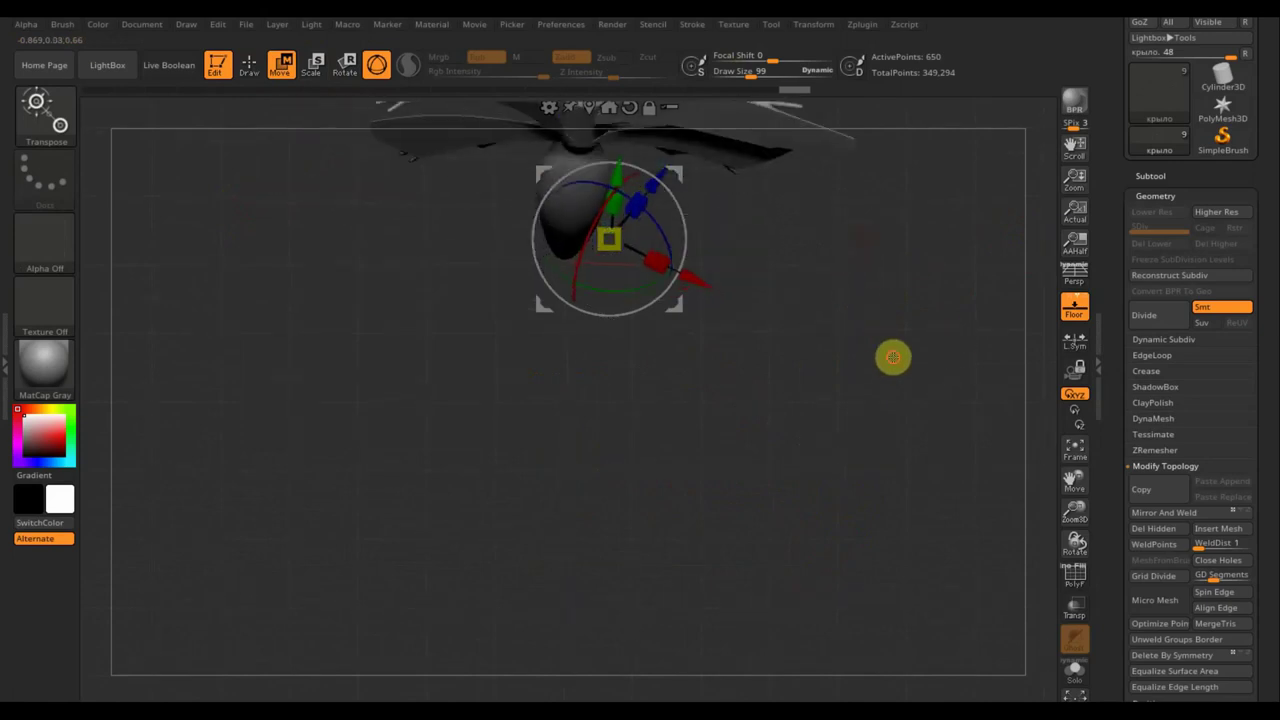
pyautogui.moveTo(893, 357); pyautogui.dragTo(890, 435)
pyautogui.click(1165, 513)
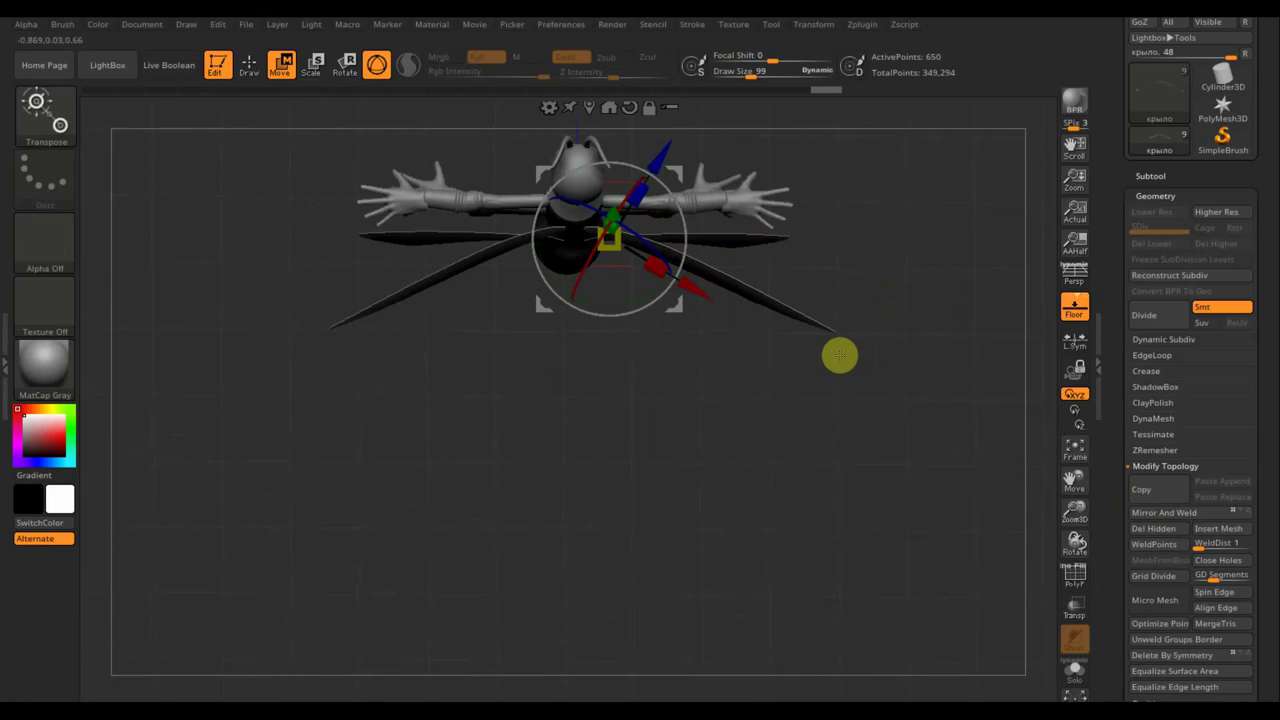
# Switch to the крыло1 wing subtool and mask a rectangular region of it.
pyautogui.press('n')
pyautogui.click(742, 418)
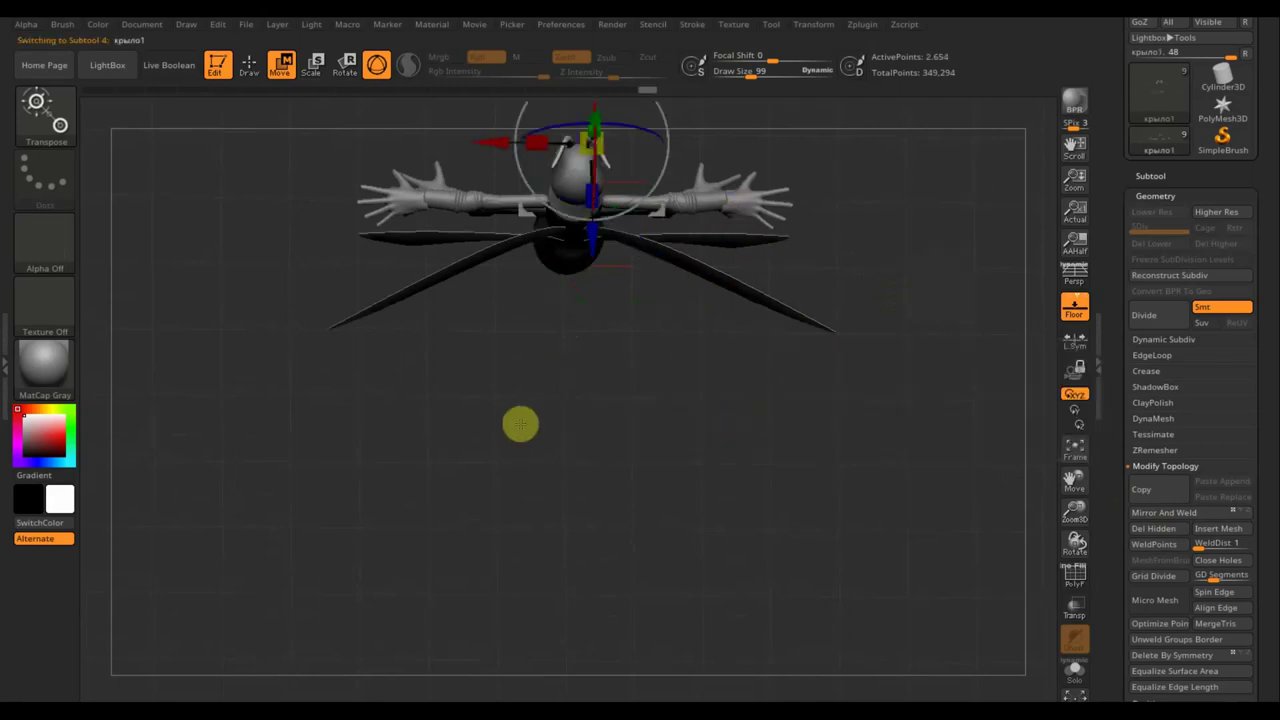
pyautogui.keyDown('ctrl'); pyautogui.moveTo(528, 405); pyautogui.dragTo(340, 143); pyautogui.keyUp('ctrl')
pyautogui.moveTo(548, 370)
pyautogui.keyDown('ctrl'); pyautogui.mouseDown()
pyautogui.moveTo(458, 248)
pyautogui.moveTo(383, 181)
pyautogui.moveTo(317, 159)
pyautogui.mouseUp(); pyautogui.keyUp('ctrl')
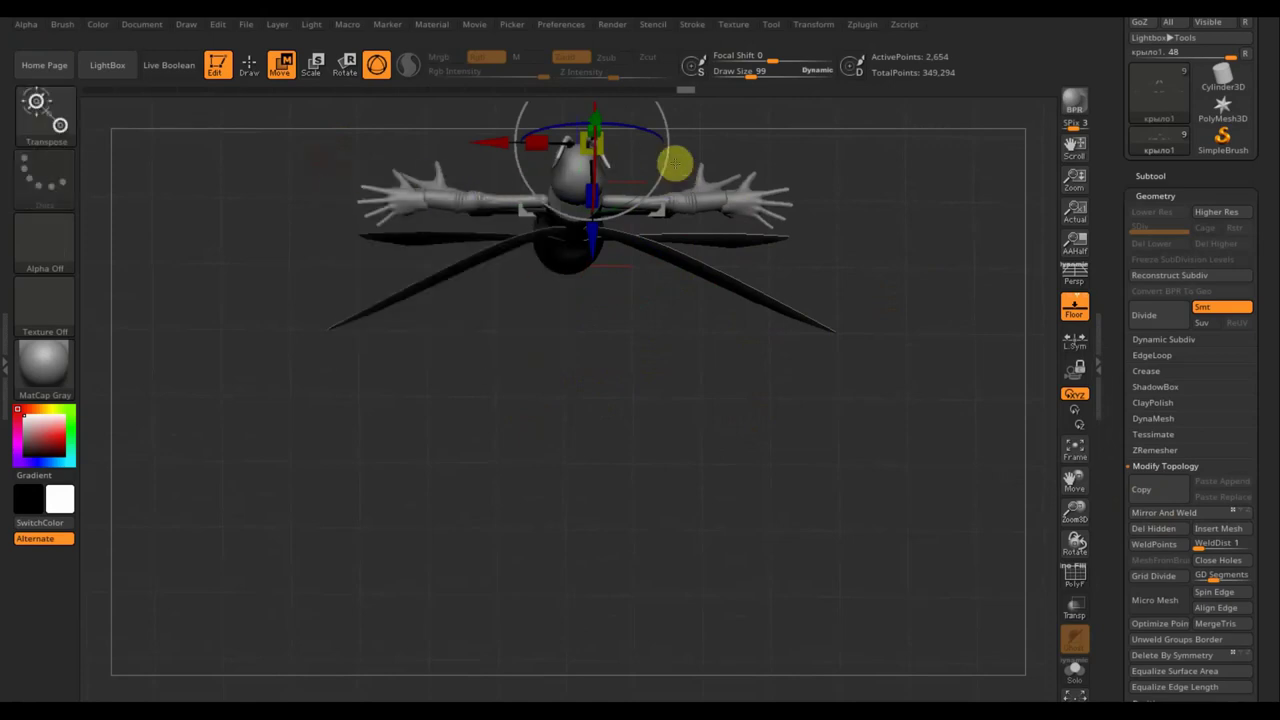
# Tilt the крыло1 wing to a new angle with the Rotate Screen ring.
pyautogui.moveTo(891, 226)
pyautogui.mouseDown()
pyautogui.moveTo(901, 324)
pyautogui.moveTo(918, 216)
pyautogui.moveTo(903, 340)
pyautogui.mouseUp()
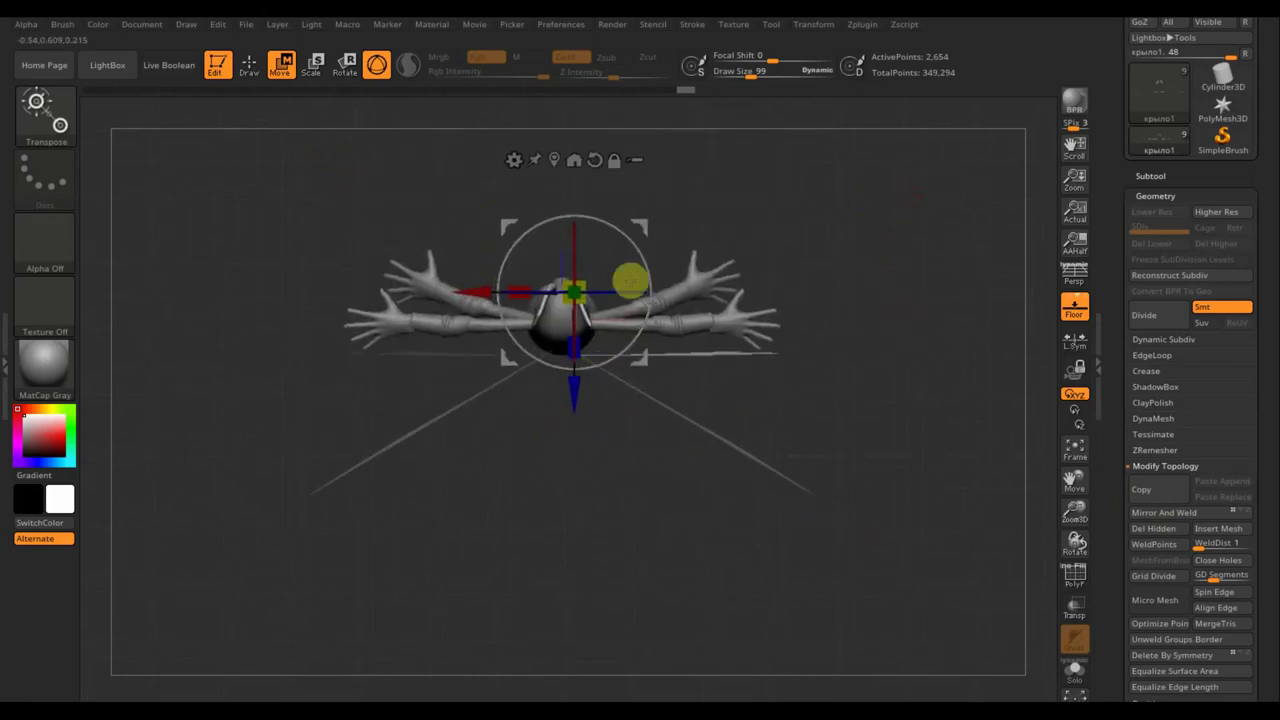
pyautogui.moveTo(640, 263)
pyautogui.mouseDown()
pyautogui.moveTo(640, 280)
pyautogui.moveTo(655, 265)
pyautogui.mouseUp()
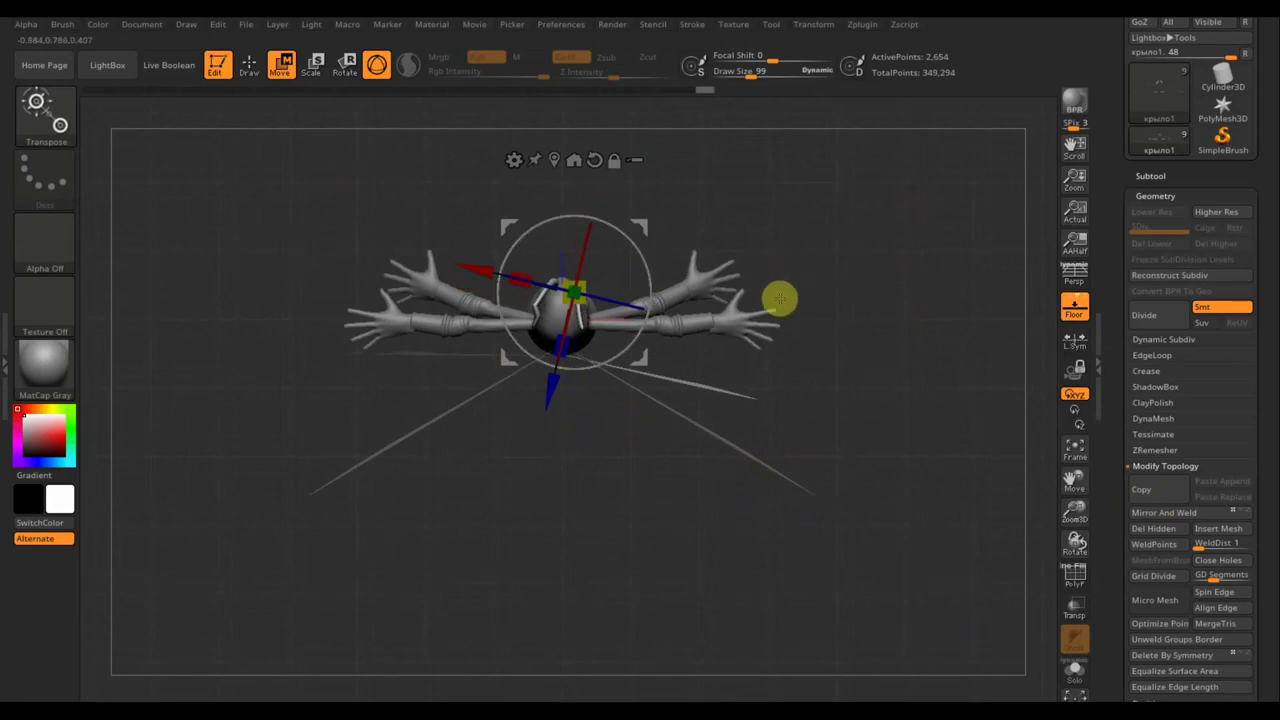
pyautogui.moveTo(643, 271); pyautogui.dragTo(629, 334)
pyautogui.moveTo(518, 228); pyautogui.dragTo(560, 267)
pyautogui.moveTo(814, 363)
pyautogui.mouseDown()
pyautogui.moveTo(857, 297)
pyautogui.moveTo(852, 209)
pyautogui.mouseUp()
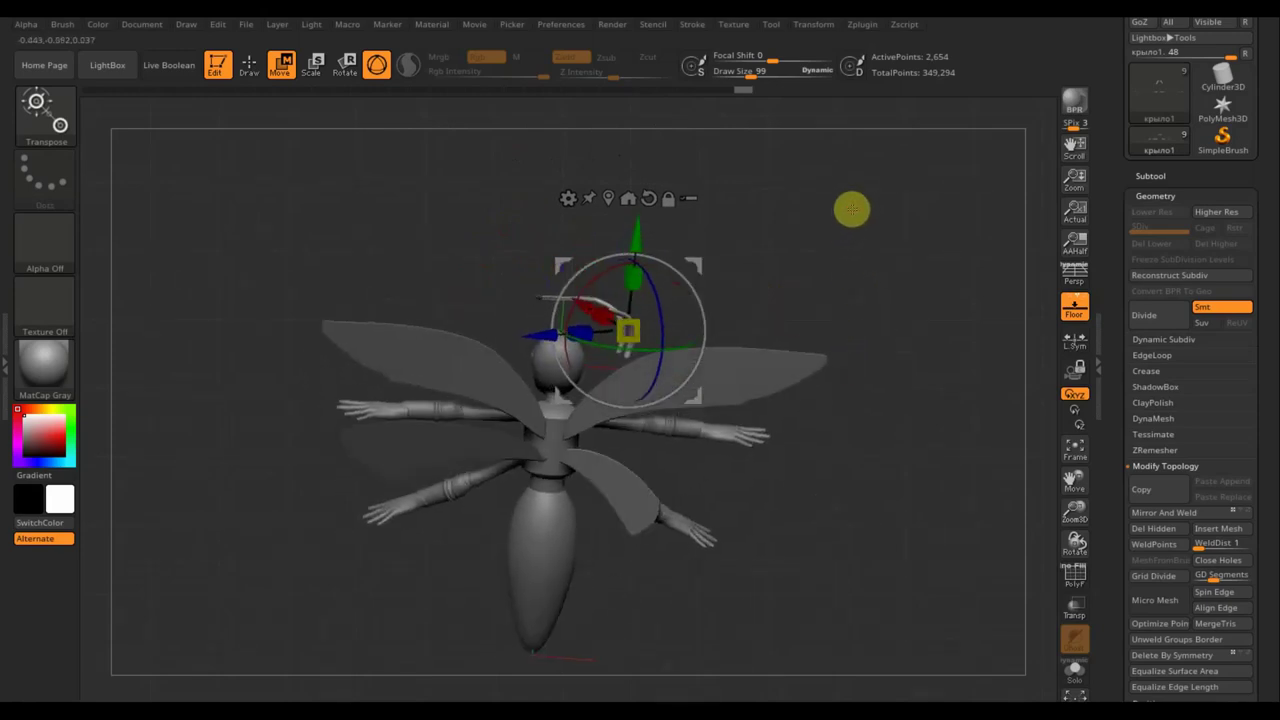
pyautogui.moveTo(895, 378); pyautogui.dragTo(886, 386)
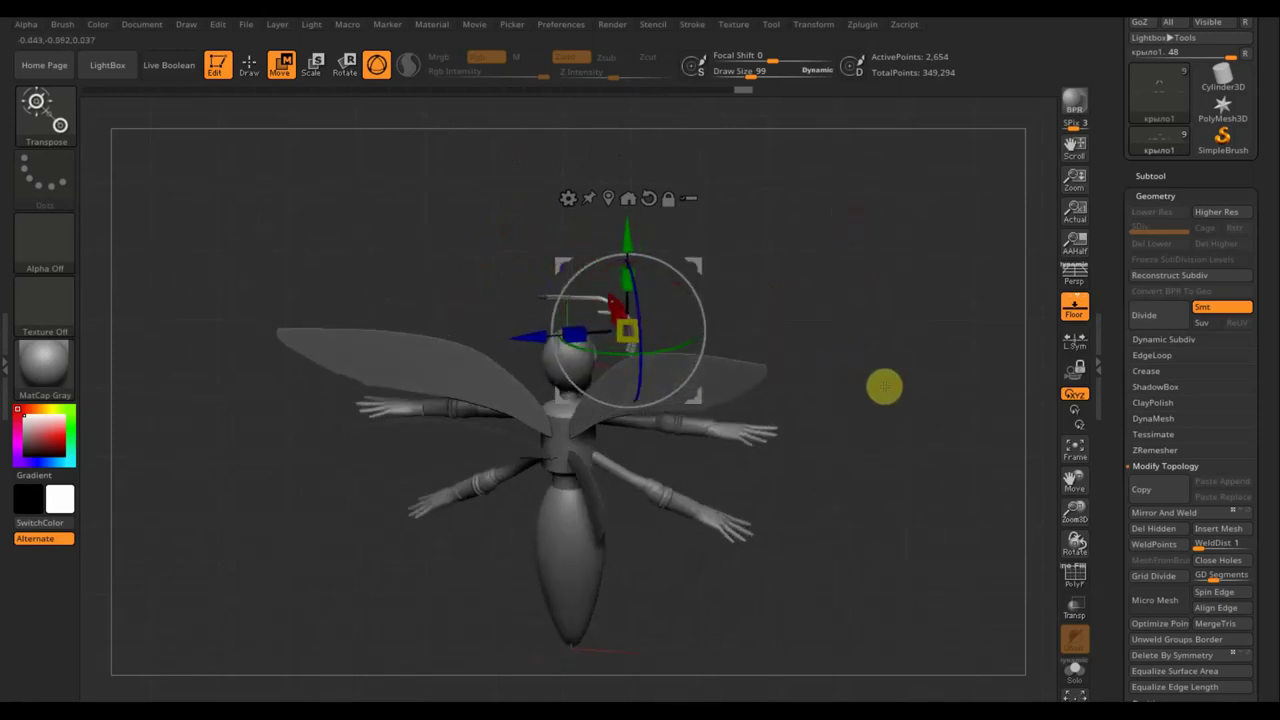
# Mirror the lower wing, undo twice to restore the antenna, and quick-save the project.
pyautogui.click(1168, 515)
pyautogui.moveTo(980, 471)
pyautogui.mouseDown()
pyautogui.moveTo(869, 460)
pyautogui.moveTo(891, 494)
pyautogui.moveTo(1011, 494)
pyautogui.moveTo(966, 457)
pyautogui.moveTo(971, 492)
pyautogui.moveTo(831, 449)
pyautogui.moveTo(846, 420)
pyautogui.moveTo(857, 477)
pyautogui.moveTo(871, 411)
pyautogui.moveTo(906, 373)
pyautogui.mouseUp()
pyautogui.hotkey('ctrl', 'z')
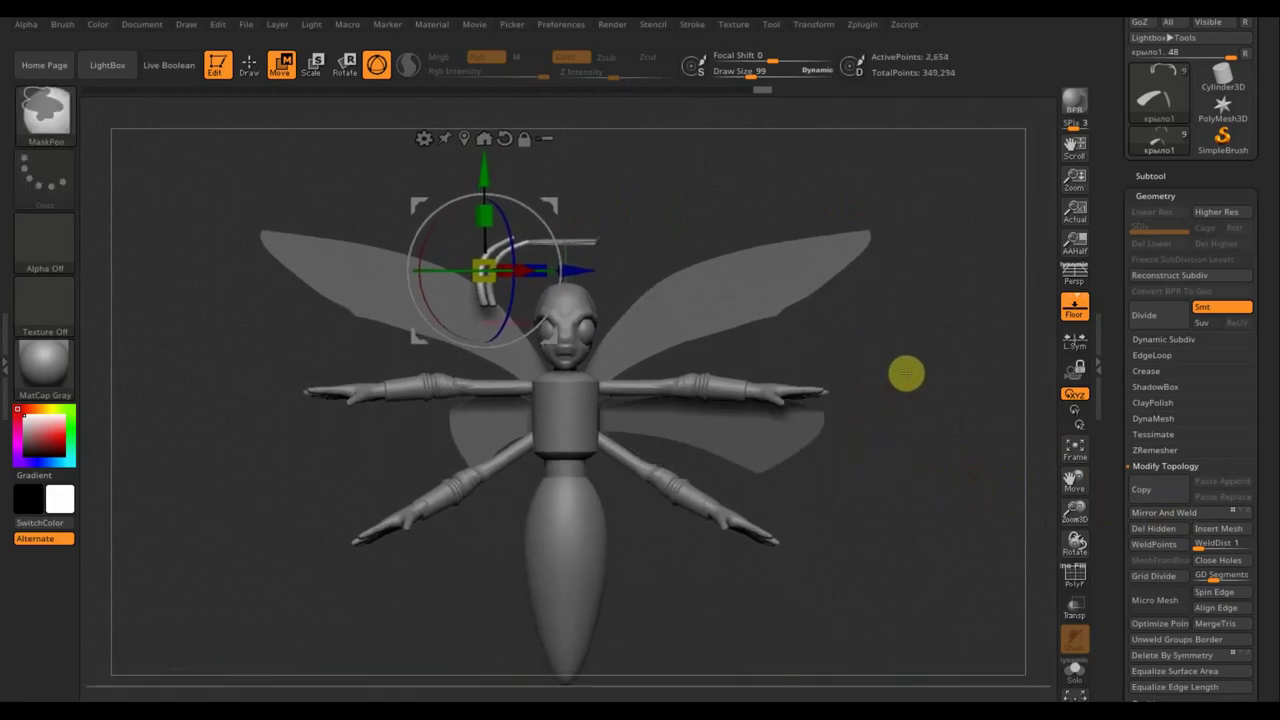
pyautogui.hotkey('ctrl', 'z')
pyautogui.hotkey('ctrl', 'z')
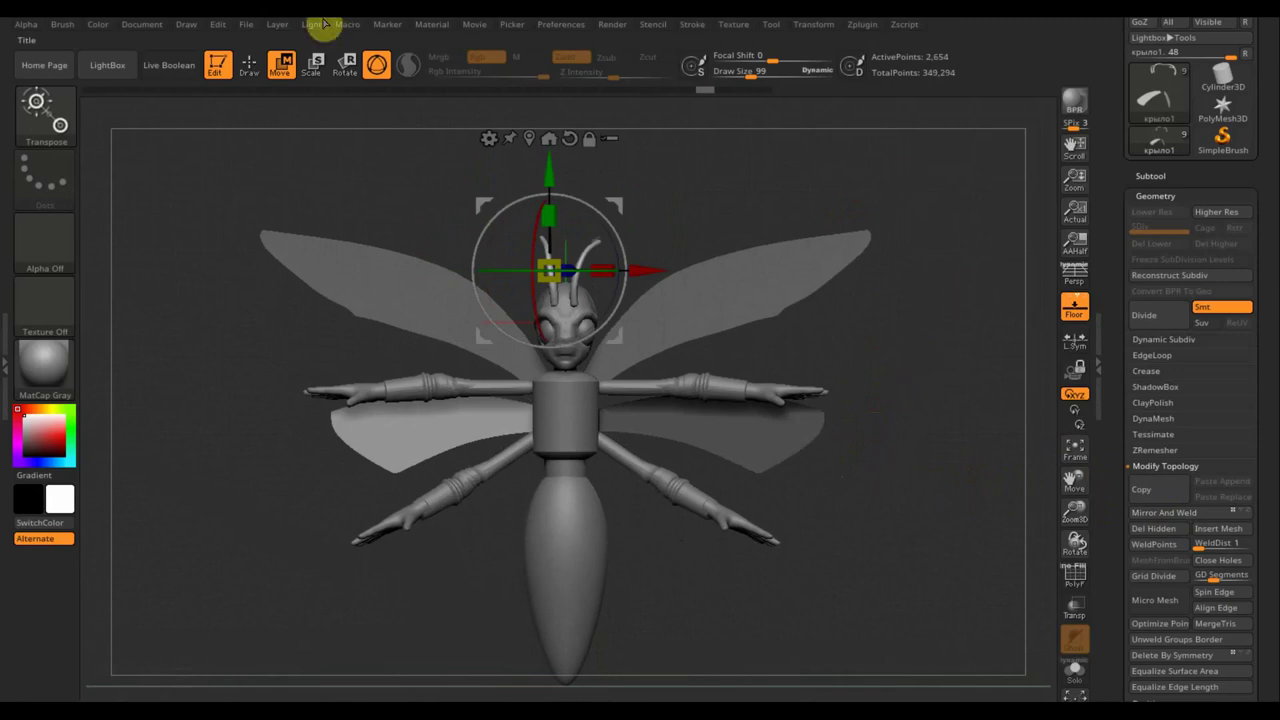
pyautogui.hotkey('ctrl', 's')
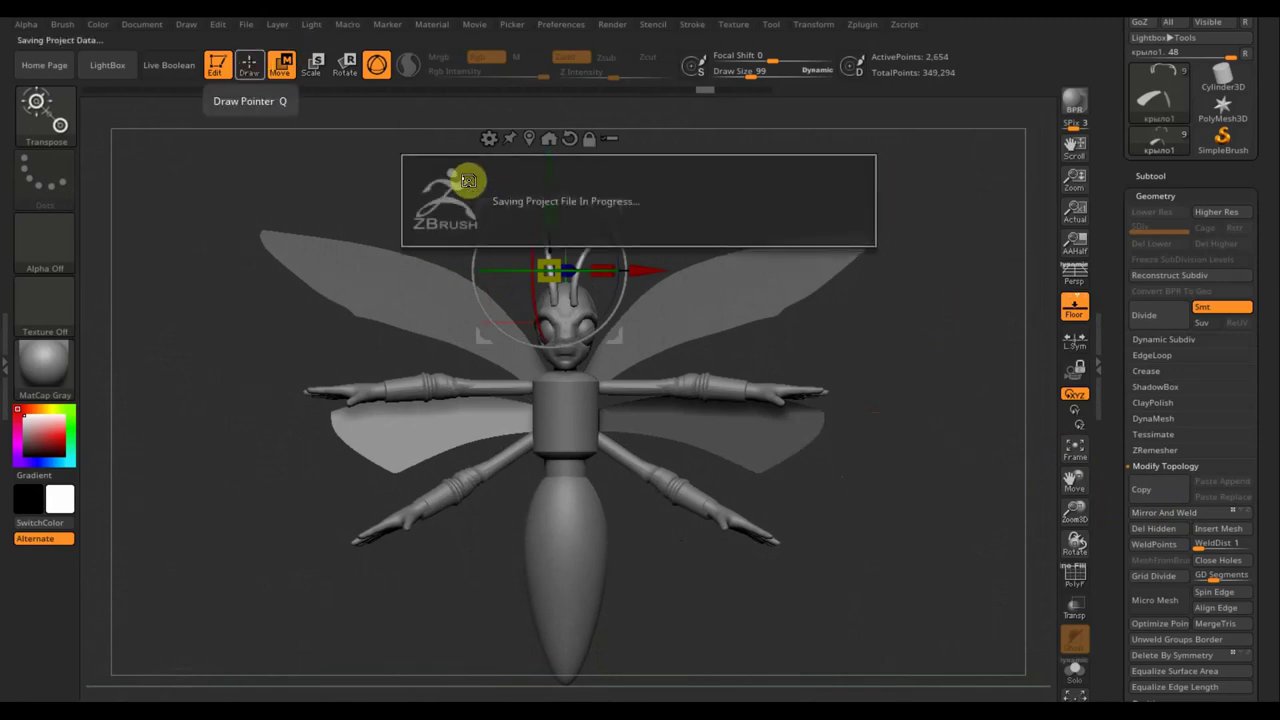
pyautogui.press('q')
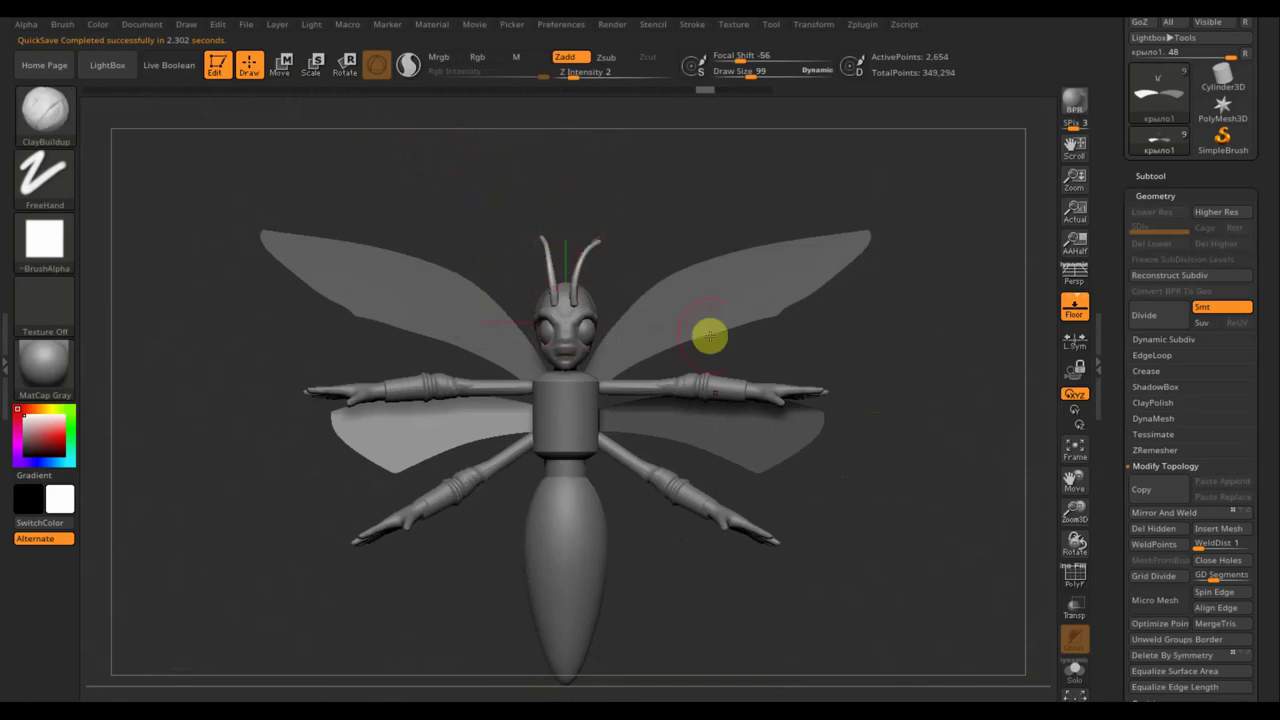
# Clear the wing's mask and run Groups Split, confirming the non-undoable warning.
pyautogui.click(1155, 178)
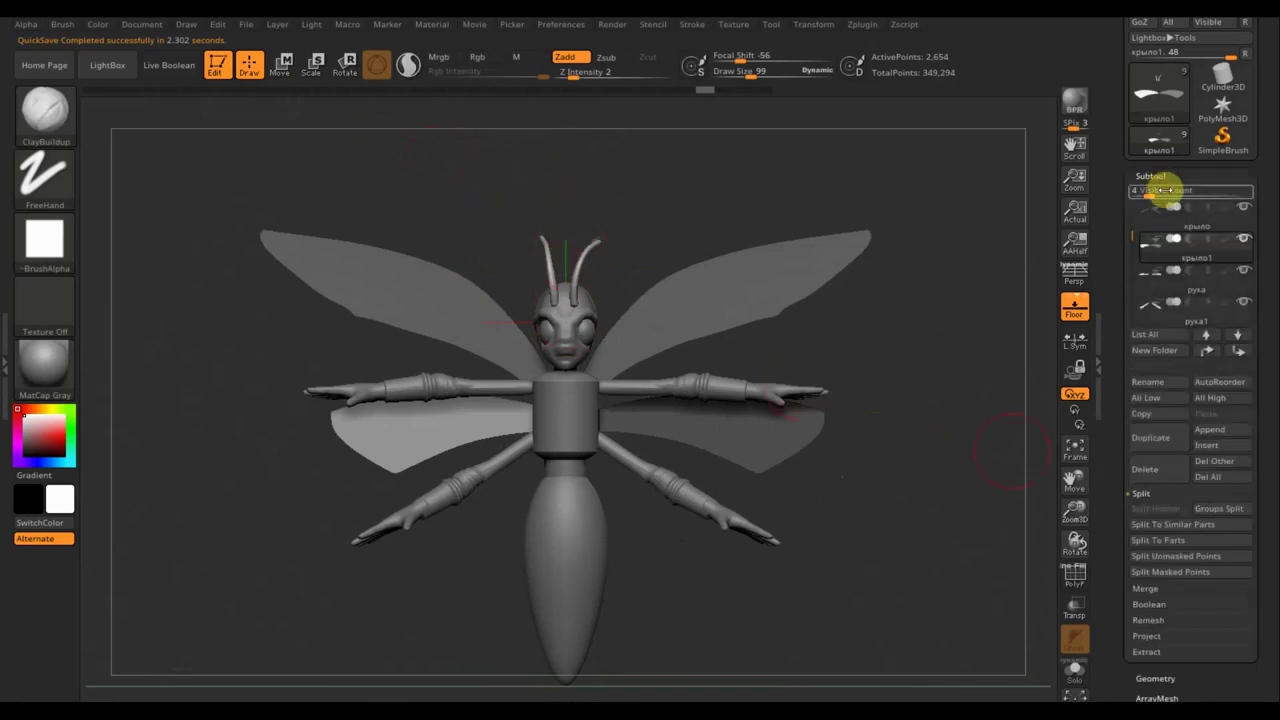
pyautogui.keyDown('ctrl'); pyautogui.moveTo(943, 500); pyautogui.dragTo(929, 457); pyautogui.keyUp('ctrl')
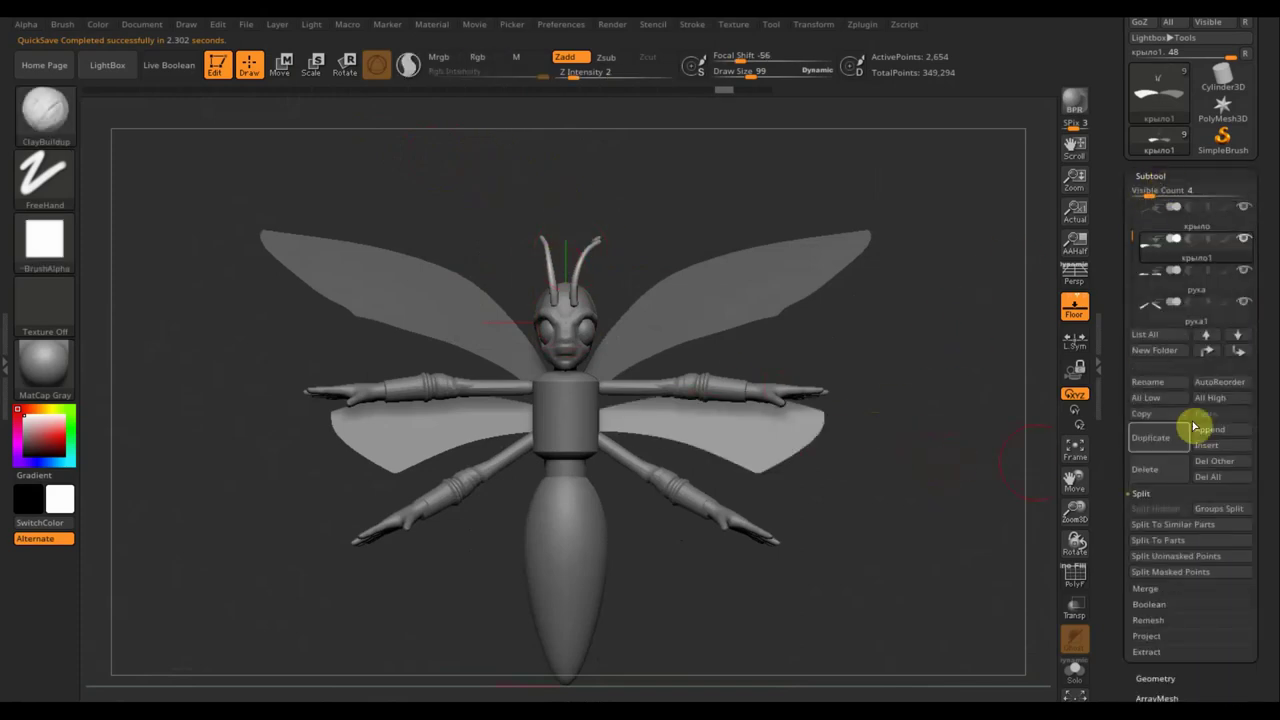
pyautogui.click(1218, 512)
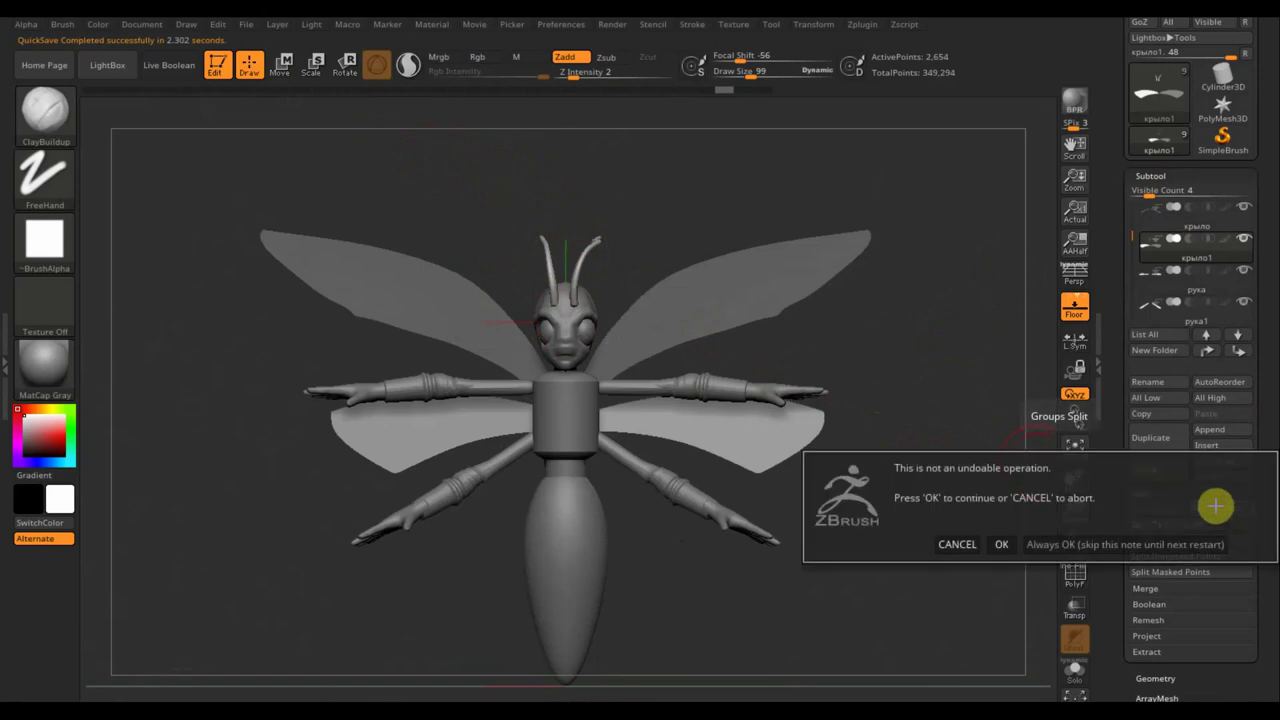
pyautogui.click(999, 544)
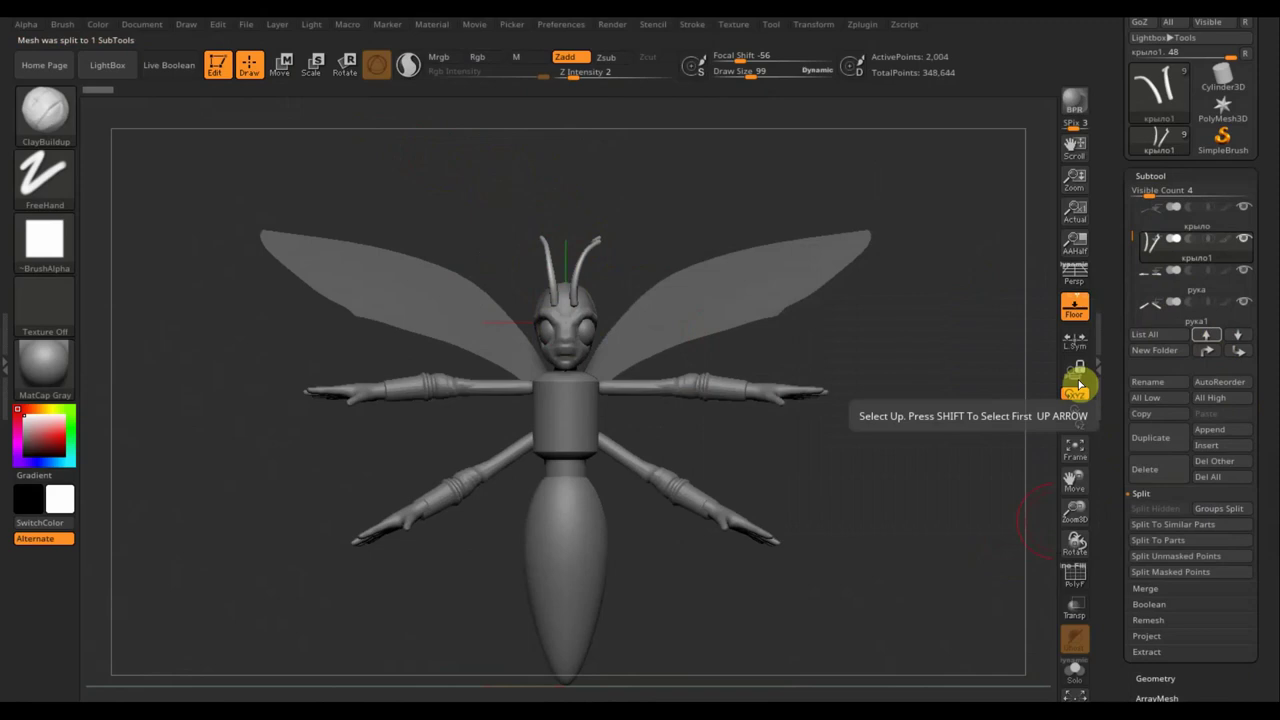
pyautogui.click(923, 515)
pyautogui.press('n')
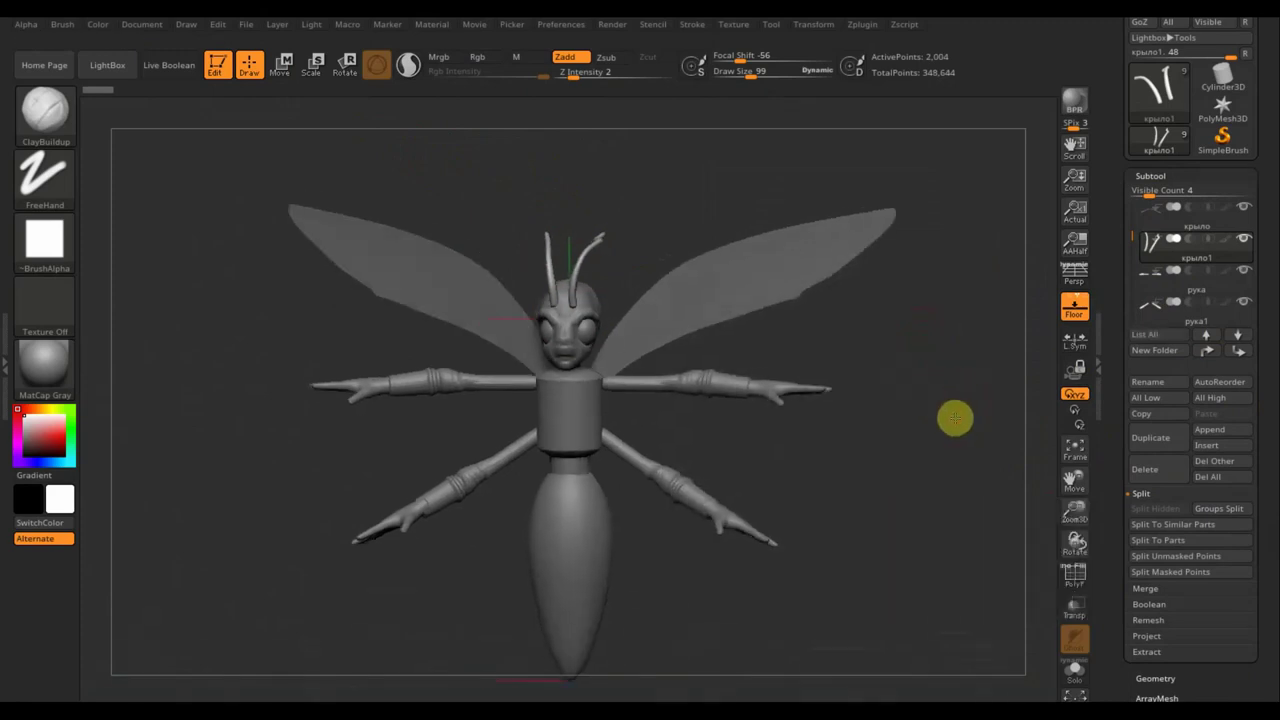
pyautogui.moveTo(963, 397)
pyautogui.keyDown('shift'); pyautogui.mouseDown()
pyautogui.moveTo(964, 427)
pyautogui.moveTo(941, 413)
pyautogui.mouseUp(); pyautogui.keyUp('shift')
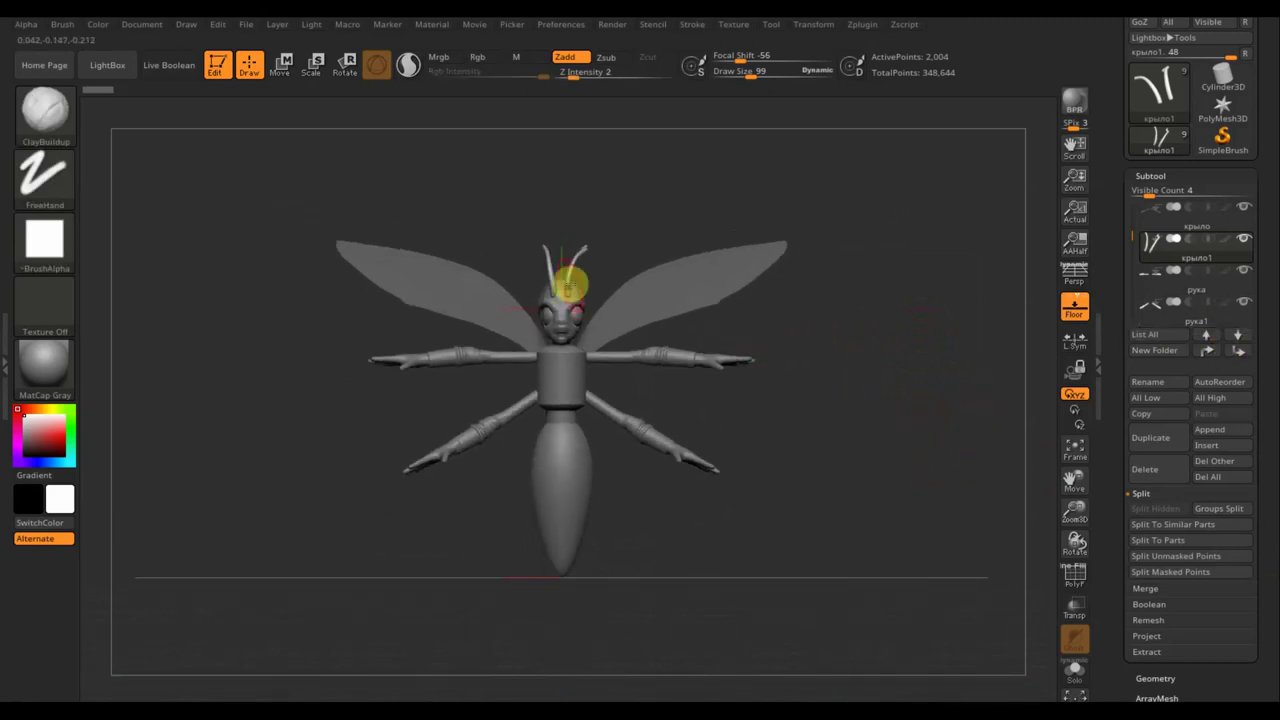
pyautogui.click(1156, 290)
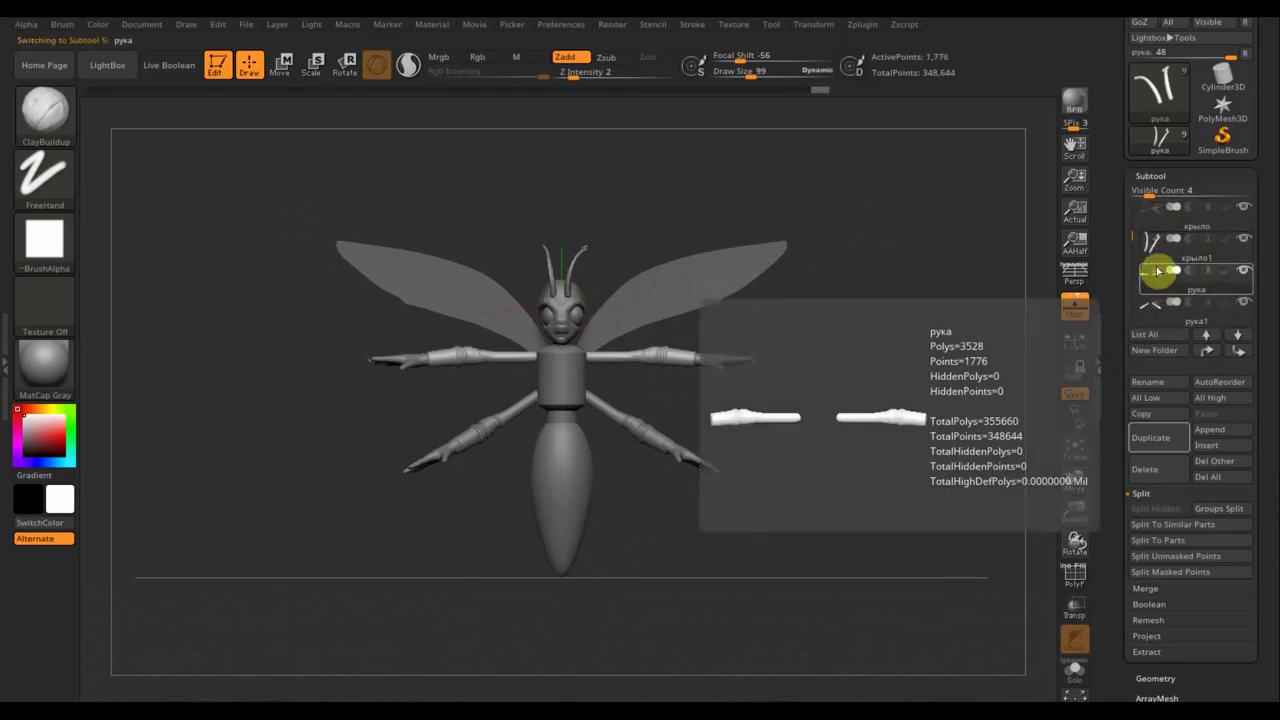
pyautogui.click(1157, 247)
pyautogui.moveTo(946, 408)
pyautogui.mouseDown()
pyautogui.moveTo(879, 480)
pyautogui.moveTo(871, 460)
pyautogui.moveTo(925, 478)
pyautogui.mouseUp()
pyautogui.moveTo(1268, 685)
pyautogui.mouseDown()
pyautogui.moveTo(1194, 491)
pyautogui.moveTo(1221, 317)
pyautogui.mouseUp()
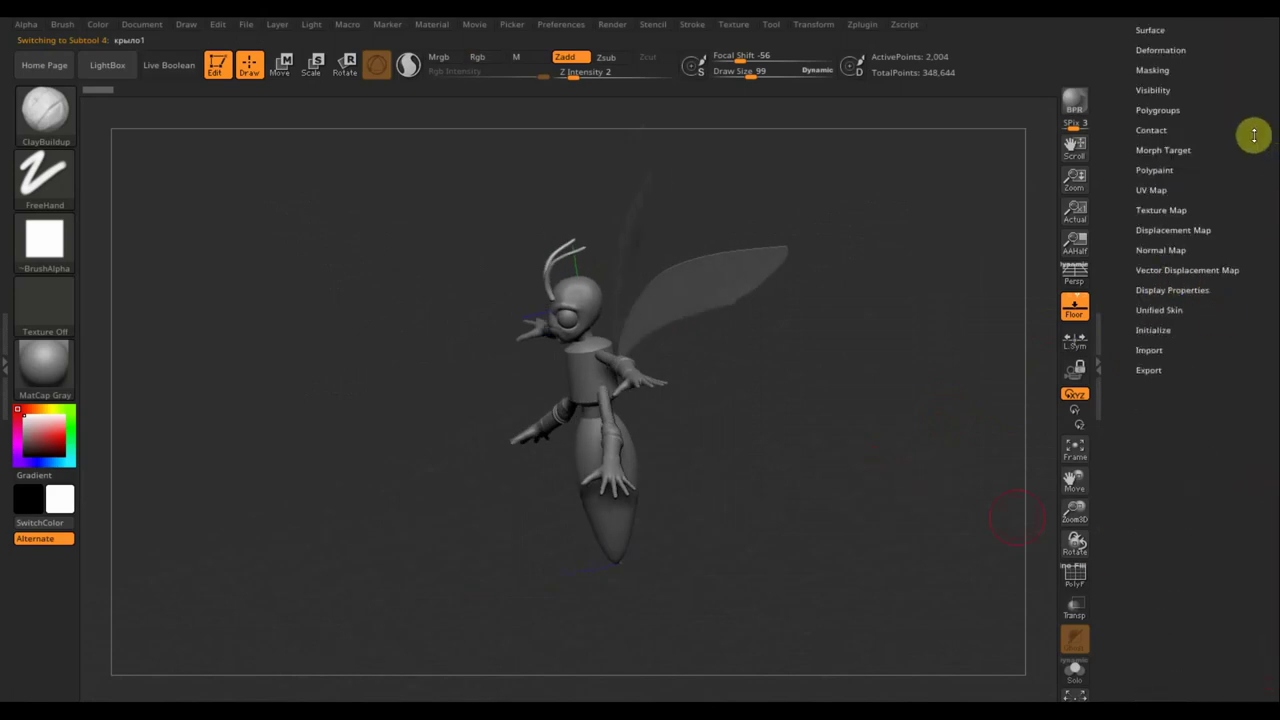
pyautogui.moveTo(1254, 135); pyautogui.dragTo(1261, 460)
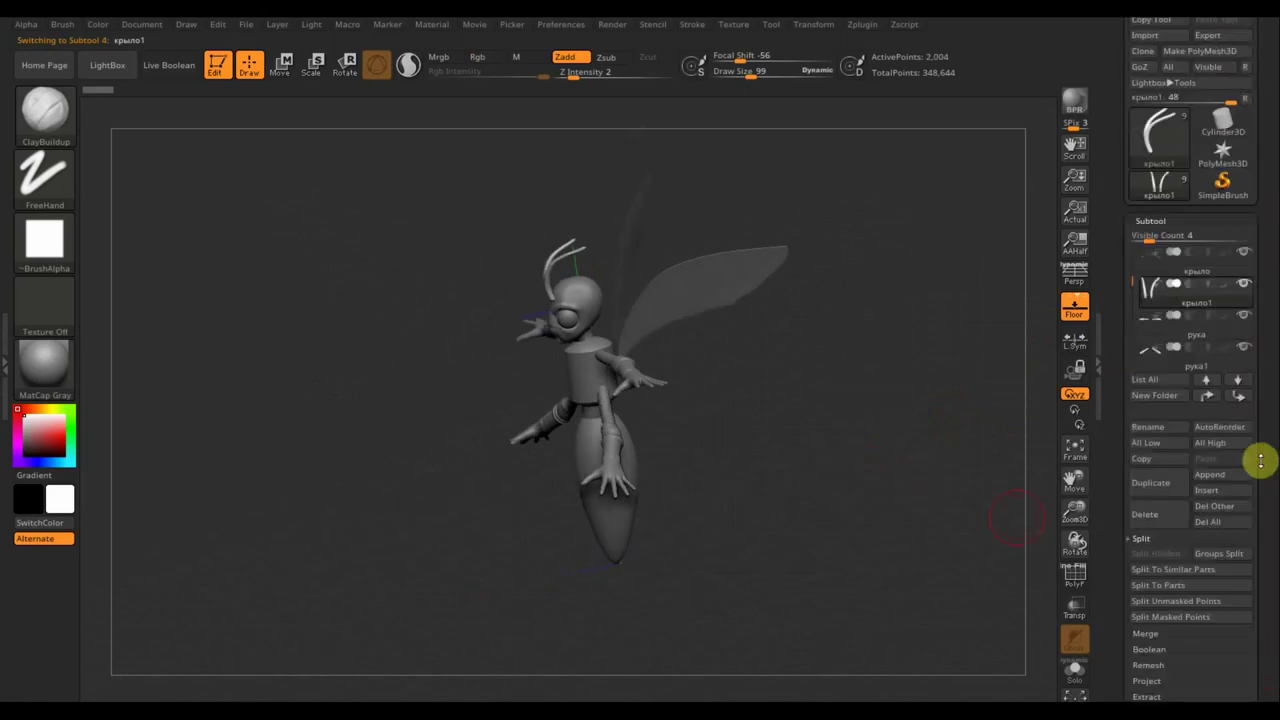
pyautogui.click(1240, 382)
pyautogui.click(1240, 382)
pyautogui.click(1240, 382)
pyautogui.click(1240, 382)
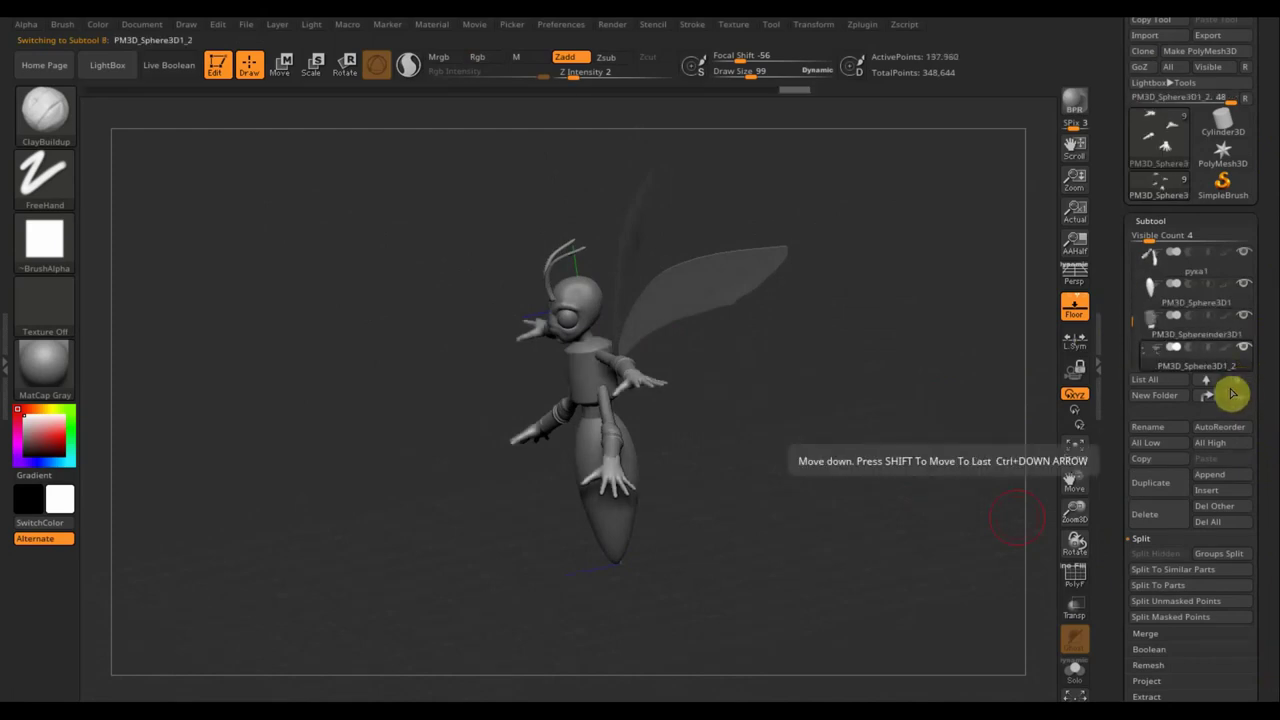
pyautogui.click(1207, 380)
pyautogui.click(1207, 380)
pyautogui.click(1207, 380)
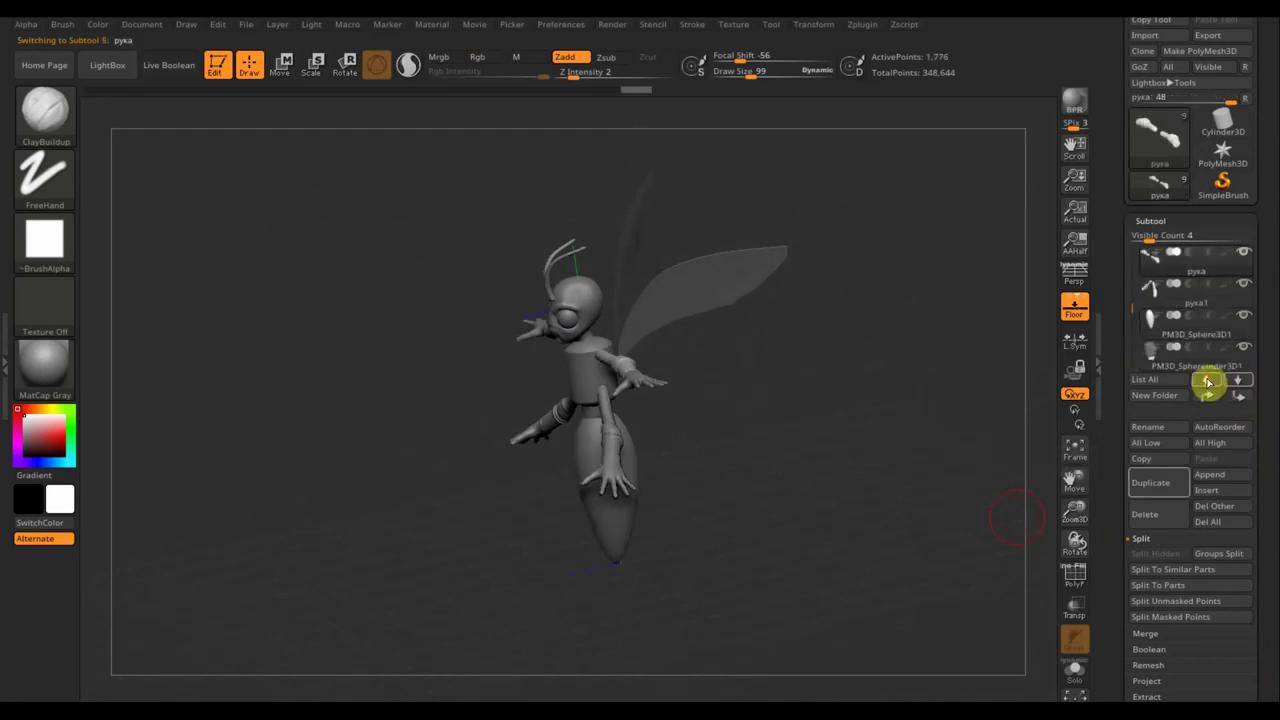
pyautogui.click(1207, 380)
pyautogui.click(1207, 380)
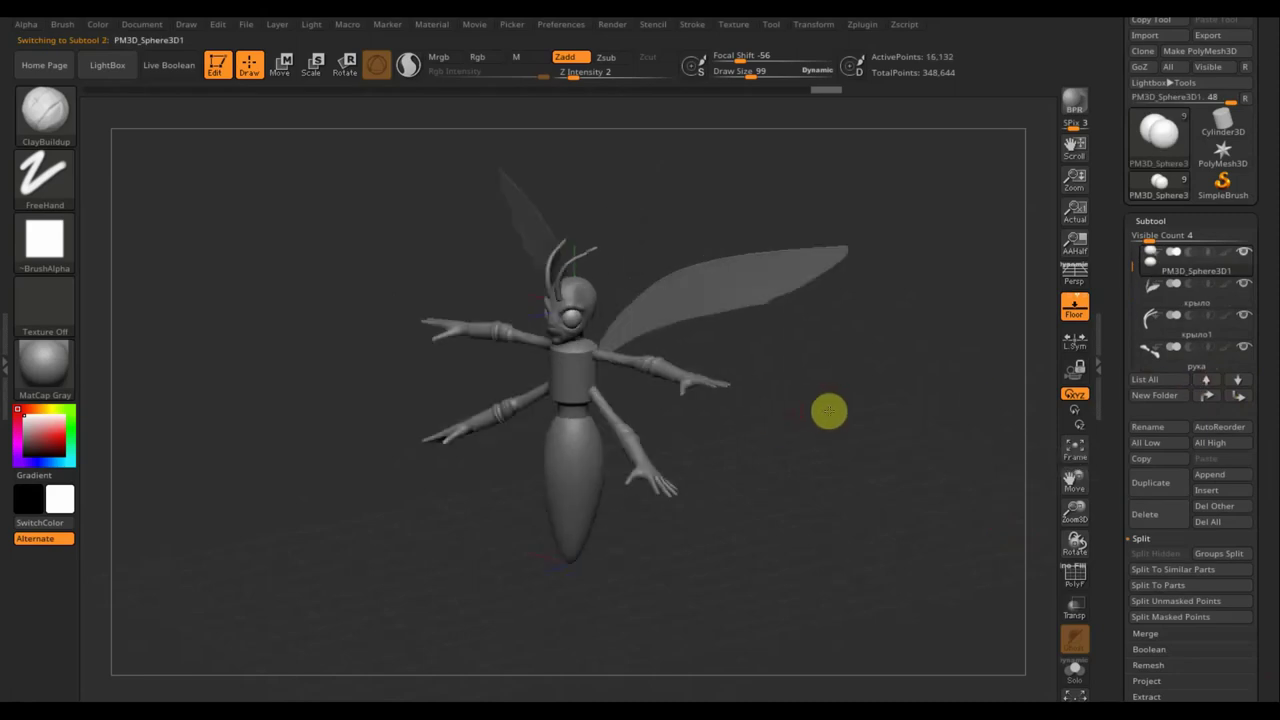
pyautogui.moveTo(1006, 394)
pyautogui.mouseDown()
pyautogui.moveTo(834, 442)
pyautogui.moveTo(851, 471)
pyautogui.moveTo(841, 437)
pyautogui.mouseUp()
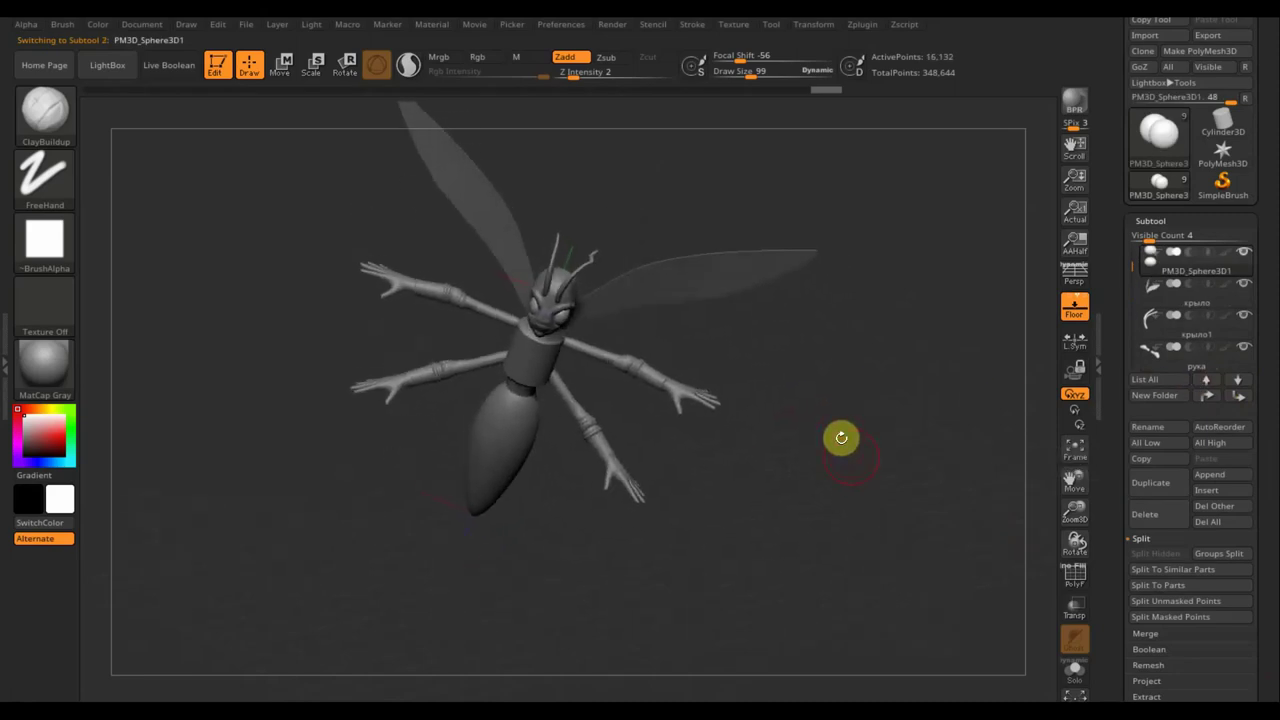
pyautogui.click(1155, 318)
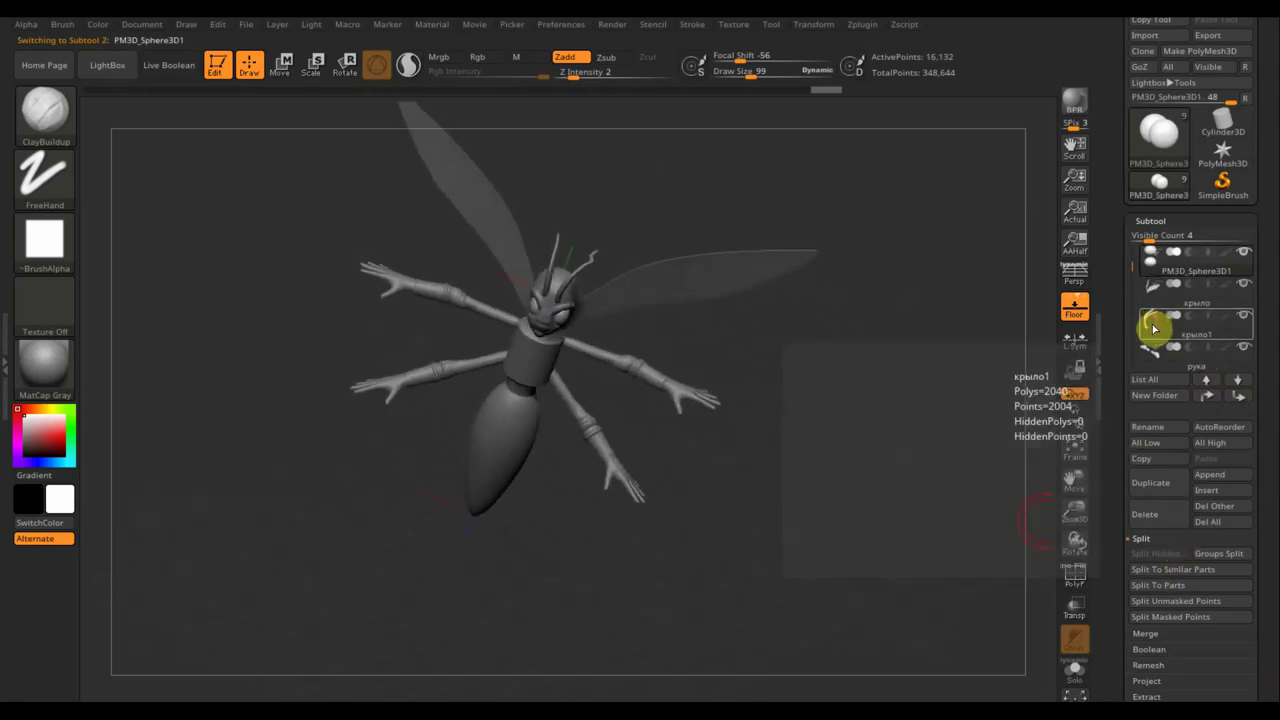
pyautogui.scroll(-5, 1257, 603)
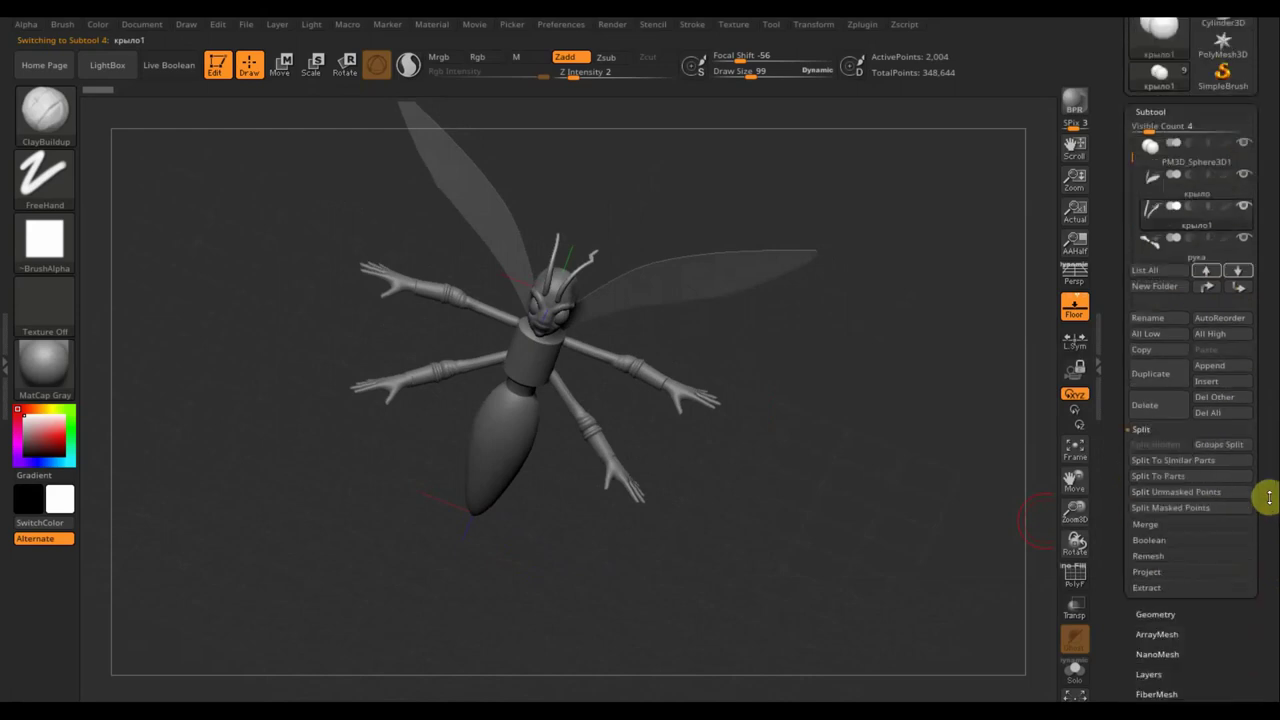
pyautogui.scroll(-5, 1266, 500)
pyautogui.click(1151, 463)
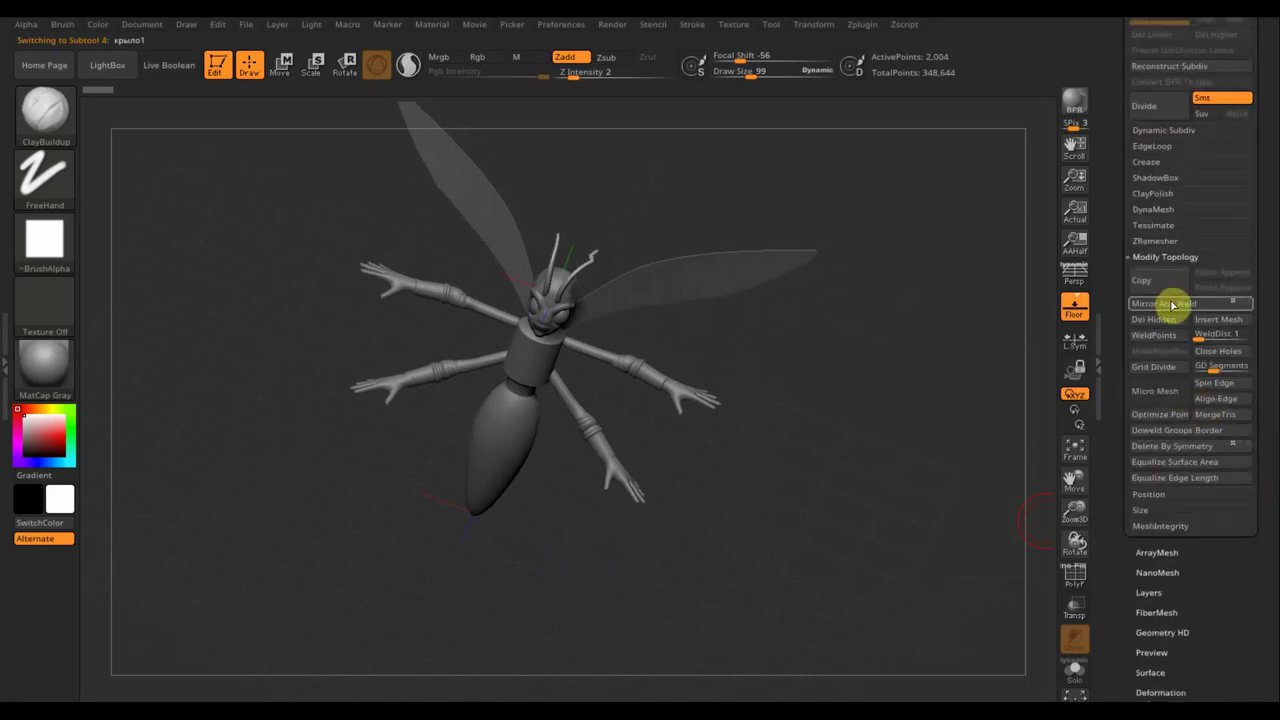
pyautogui.moveTo(891, 391)
pyautogui.mouseDown()
pyautogui.moveTo(851, 335)
pyautogui.moveTo(808, 331)
pyautogui.mouseUp()
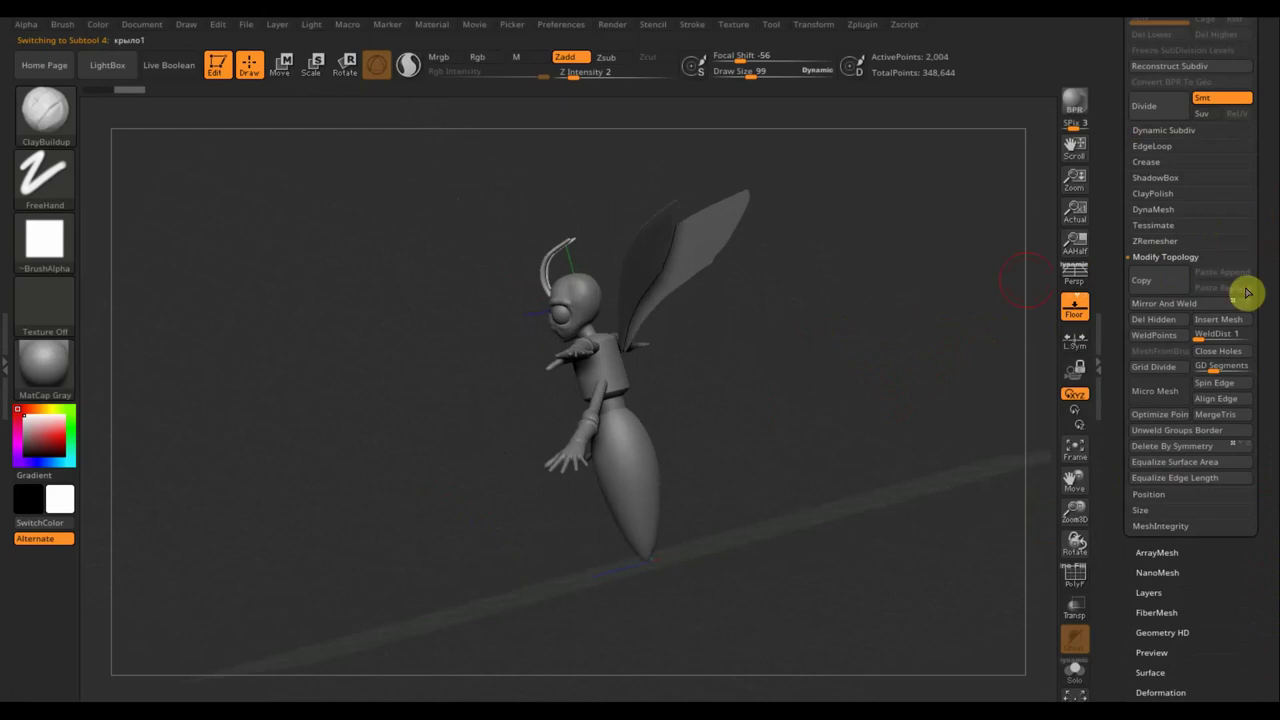
pyautogui.scroll(5, 1220, 303)
pyautogui.click(1155, 284)
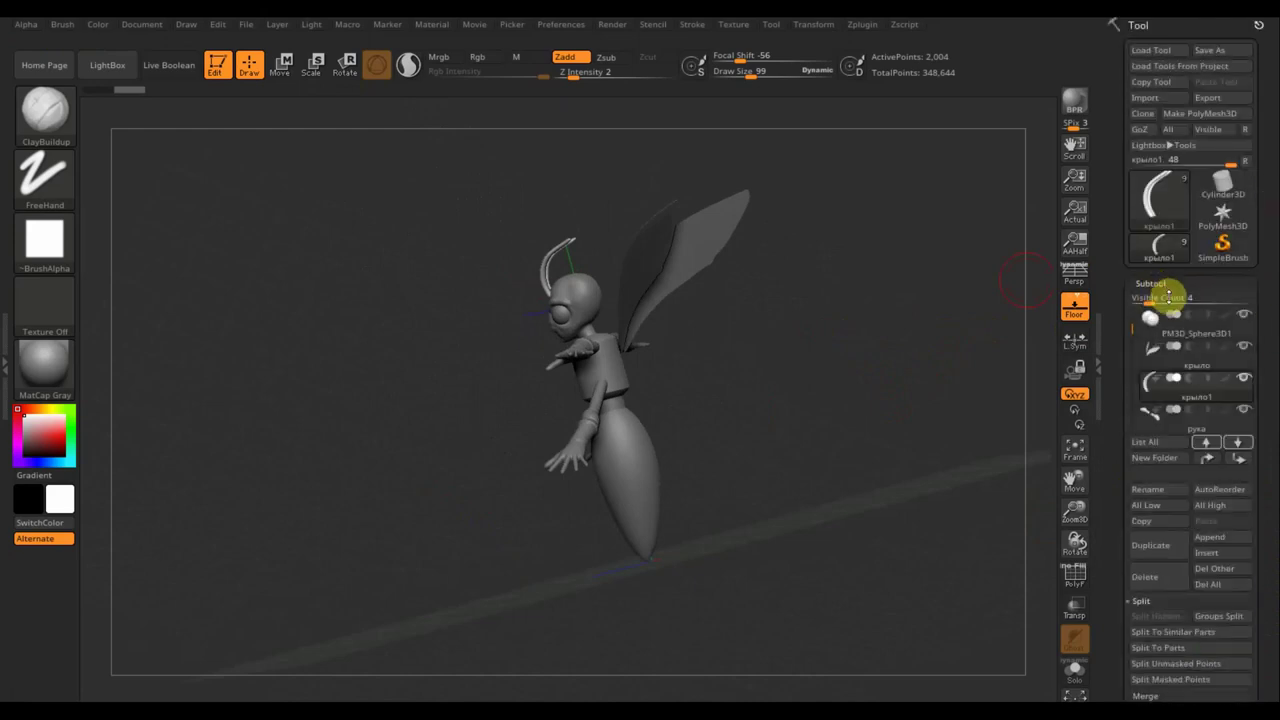
pyautogui.click(1161, 547)
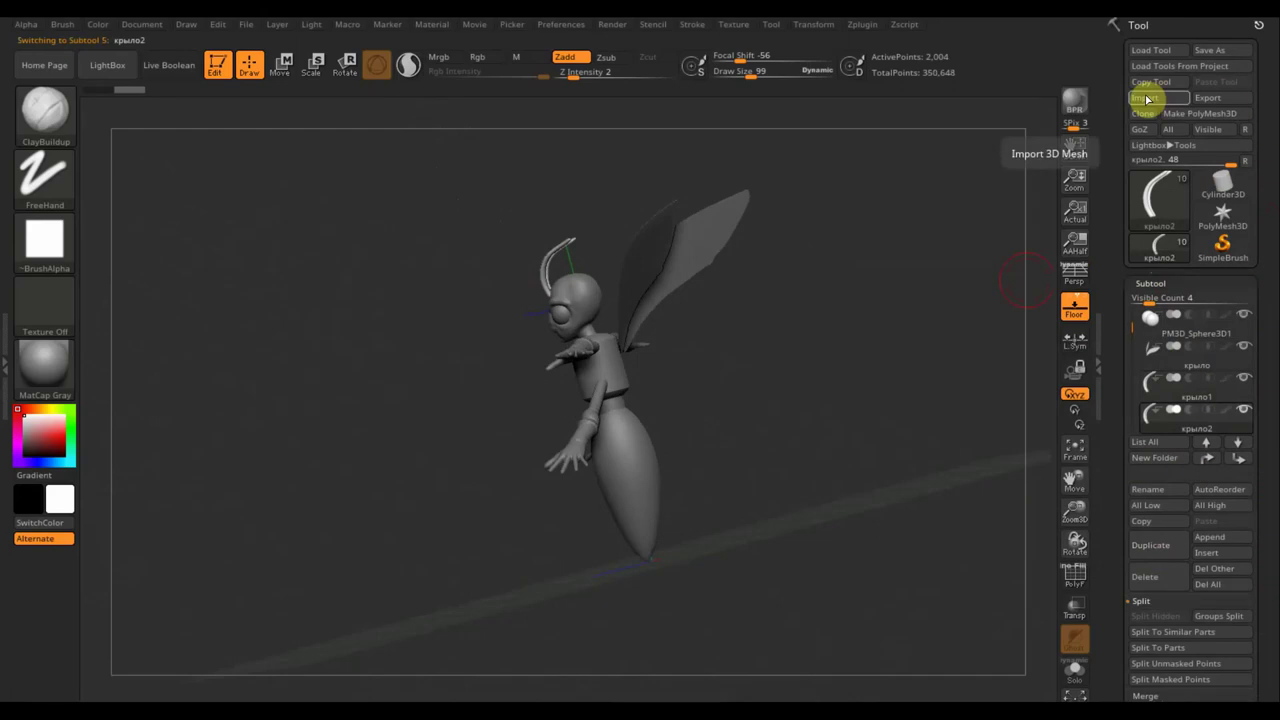
pyautogui.click(1154, 580)
pyautogui.click(997, 610)
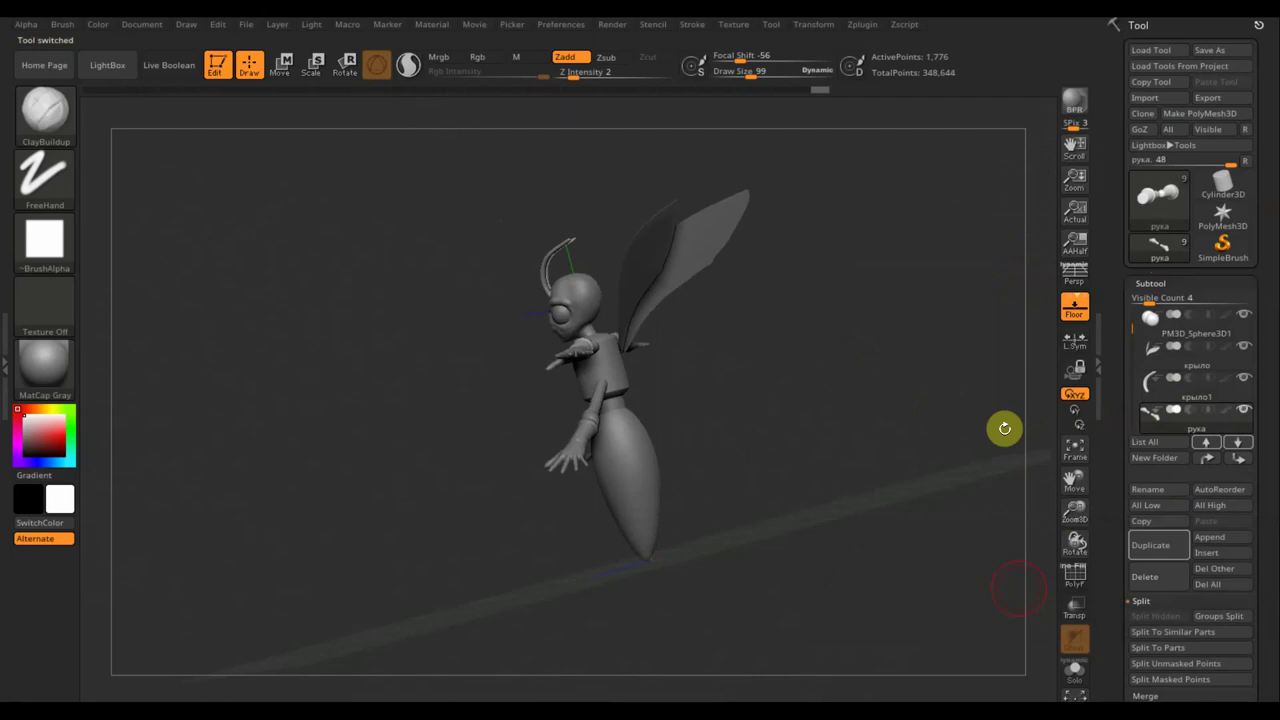
pyautogui.press('n')
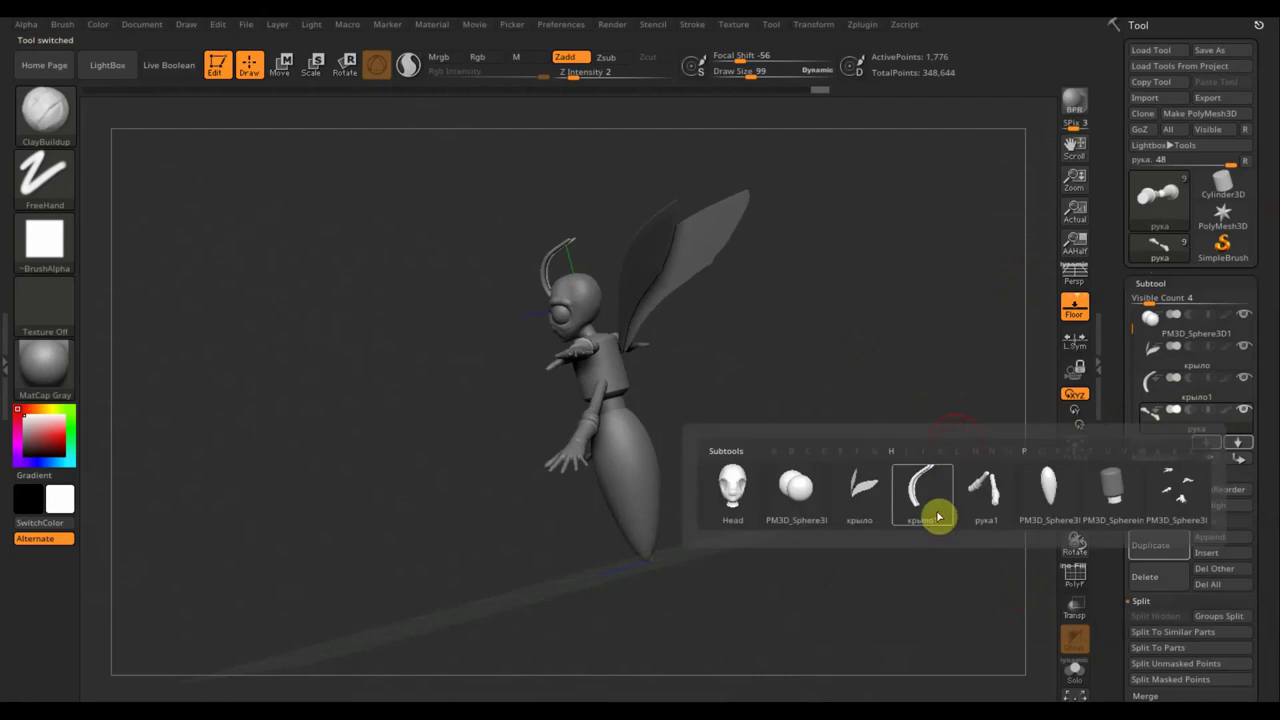
pyautogui.click(862, 490)
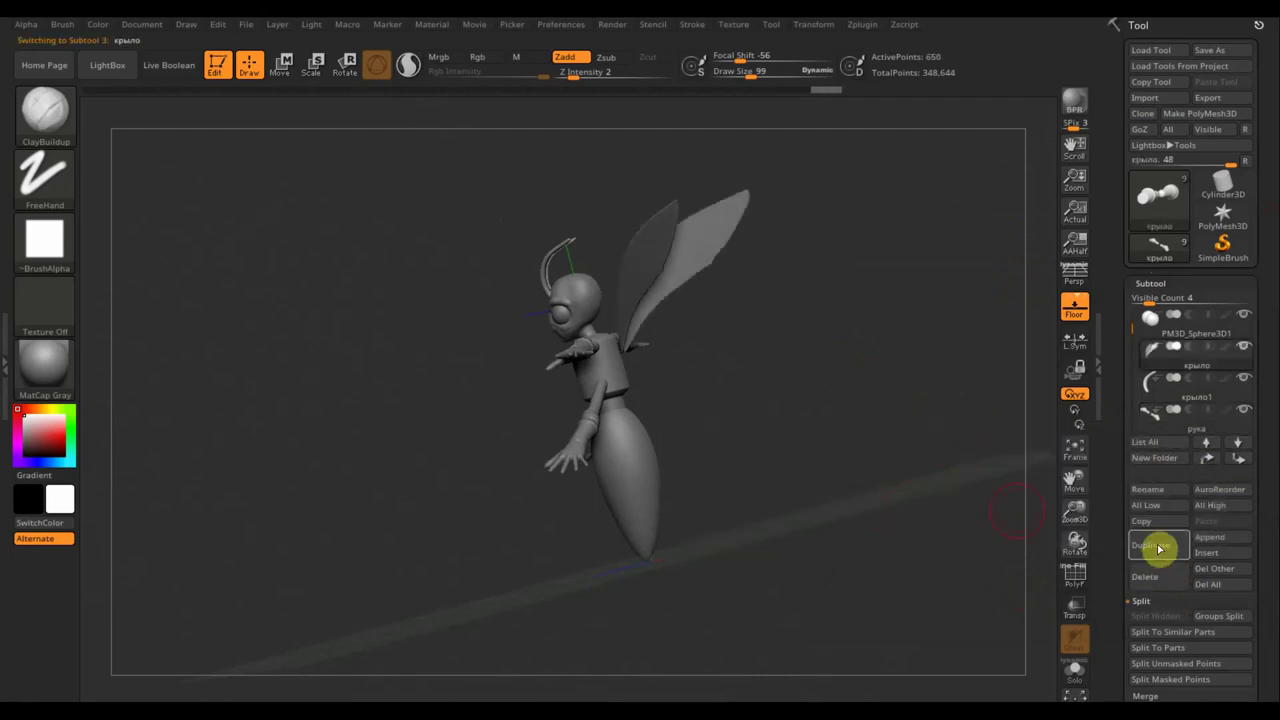
# Move the duplicated wing copy down and in beside the body as a lower pair.
pyautogui.moveTo(878, 432); pyautogui.dragTo(903, 451)
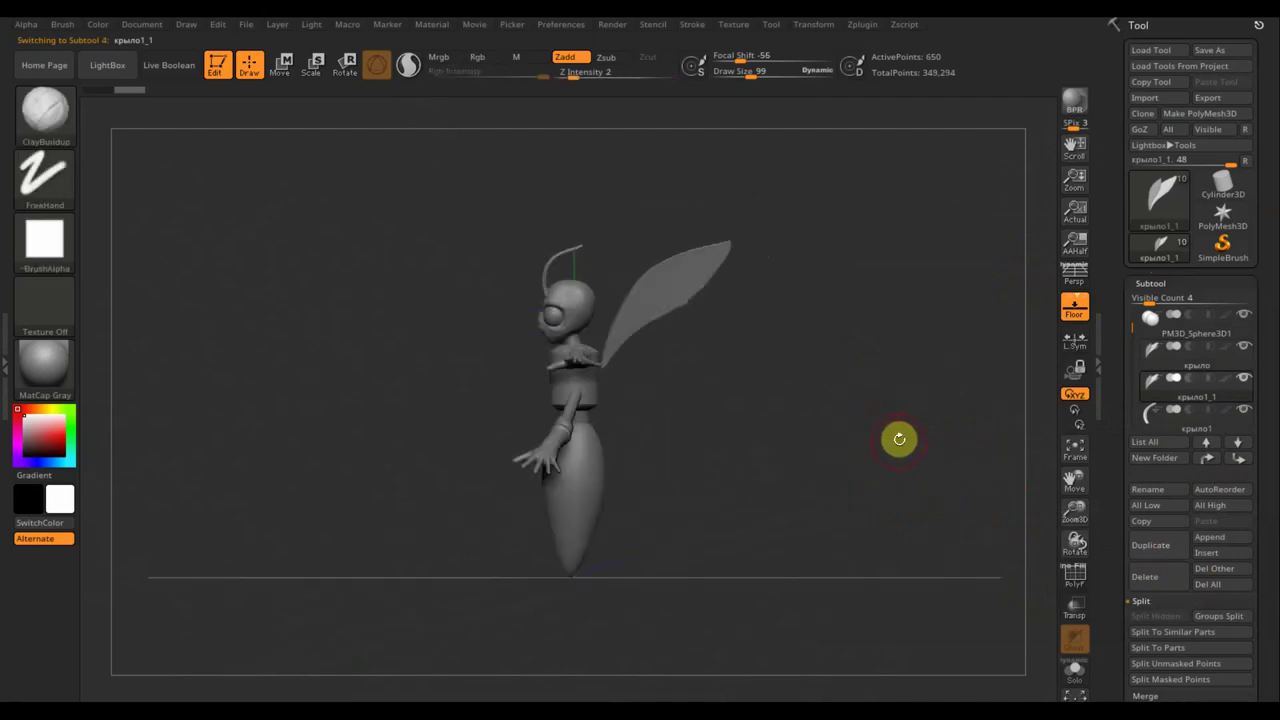
pyautogui.moveTo(849, 360)
pyautogui.mouseDown()
pyautogui.moveTo(838, 447)
pyautogui.moveTo(837, 351)
pyautogui.moveTo(849, 377)
pyautogui.mouseUp()
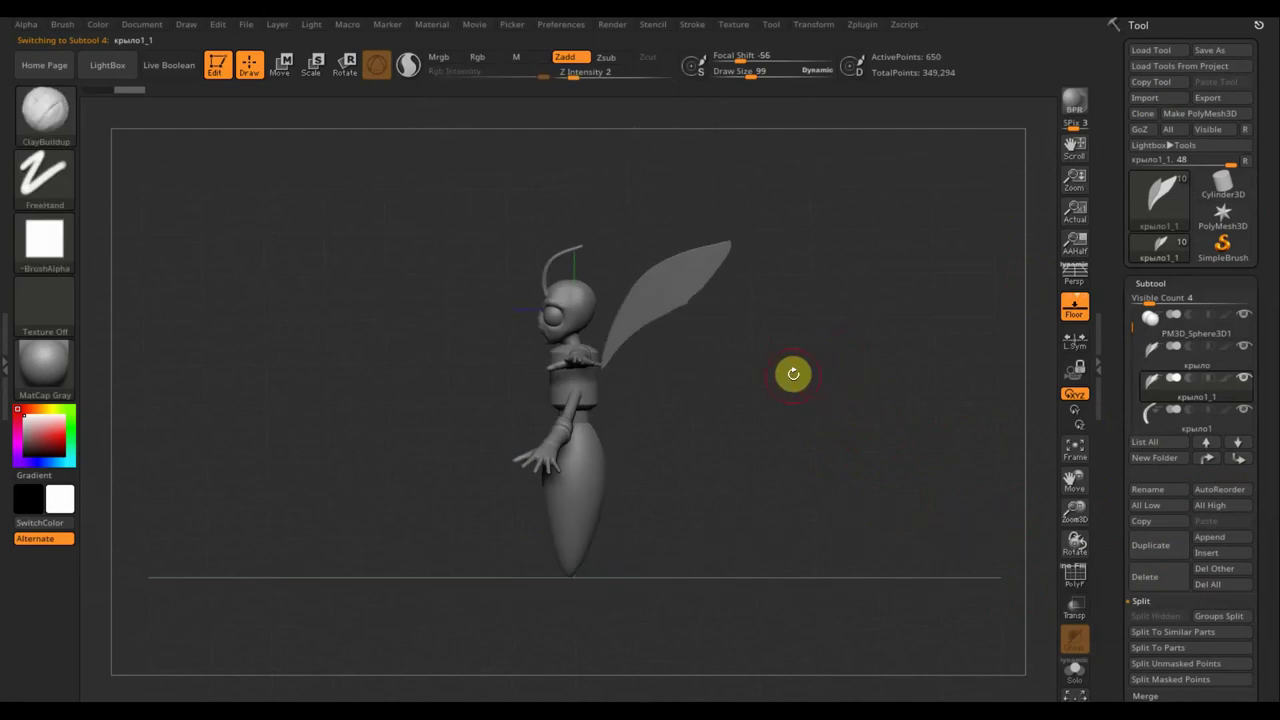
pyautogui.click(288, 67)
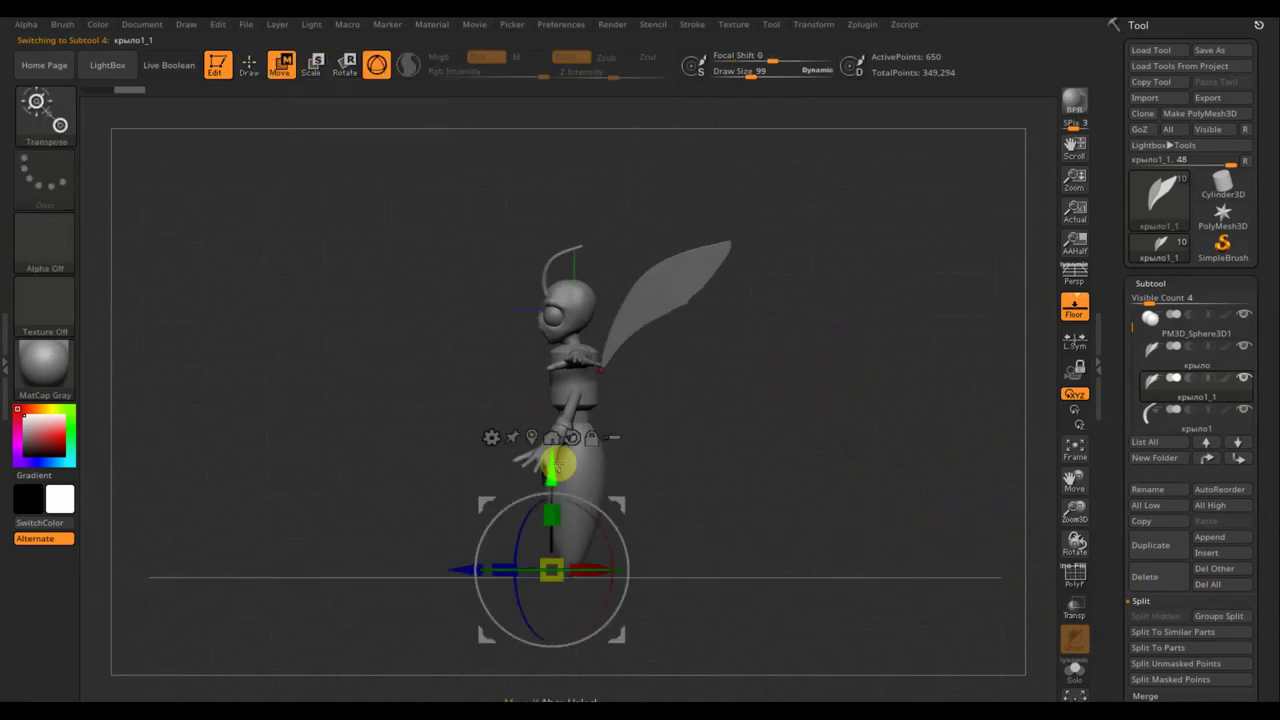
pyautogui.moveTo(558, 462)
pyautogui.mouseDown()
pyautogui.moveTo(551, 545)
pyautogui.moveTo(626, 623)
pyautogui.moveTo(630, 650)
pyautogui.mouseUp()
pyautogui.moveTo(551, 650)
pyautogui.mouseDown()
pyautogui.moveTo(509, 562)
pyautogui.moveTo(443, 510)
pyautogui.moveTo(421, 515)
pyautogui.mouseUp()
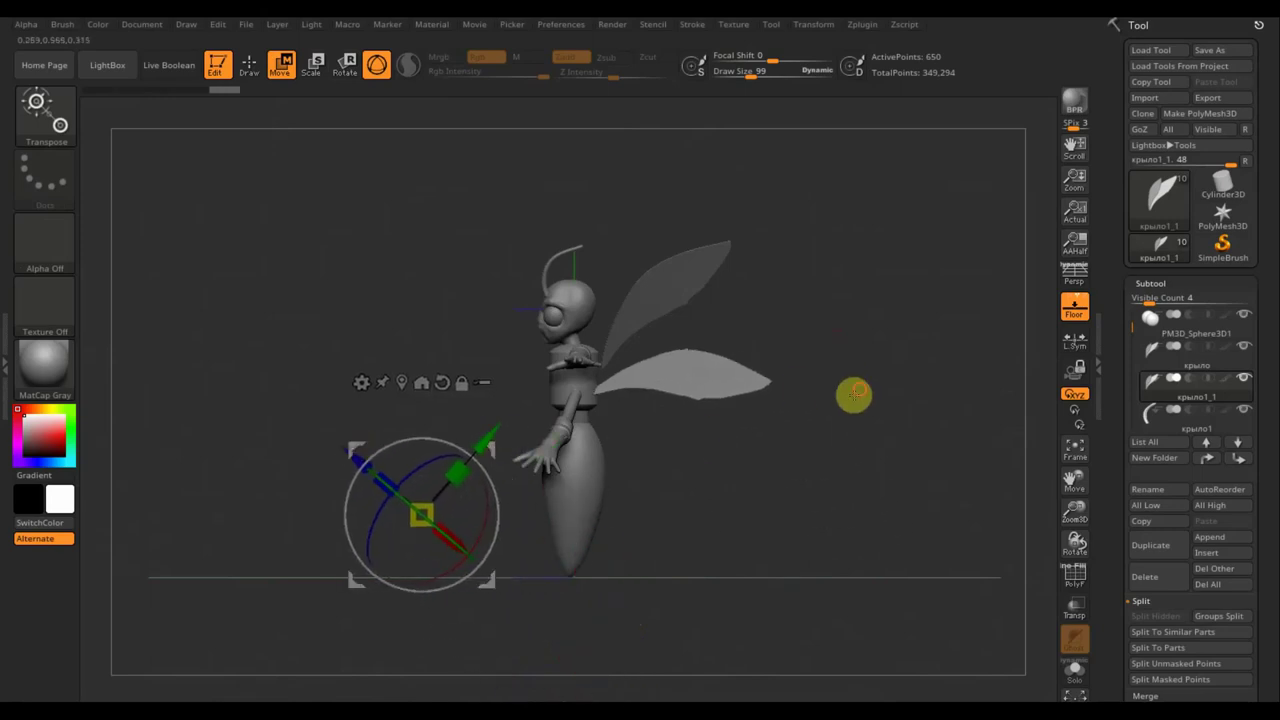
pyautogui.moveTo(851, 391)
pyautogui.mouseDown()
pyautogui.moveTo(811, 449)
pyautogui.moveTo(761, 450)
pyautogui.moveTo(771, 423)
pyautogui.moveTo(706, 417)
pyautogui.mouseUp()
pyautogui.moveTo(861, 309)
pyautogui.mouseDown()
pyautogui.moveTo(777, 337)
pyautogui.moveTo(893, 391)
pyautogui.mouseUp()
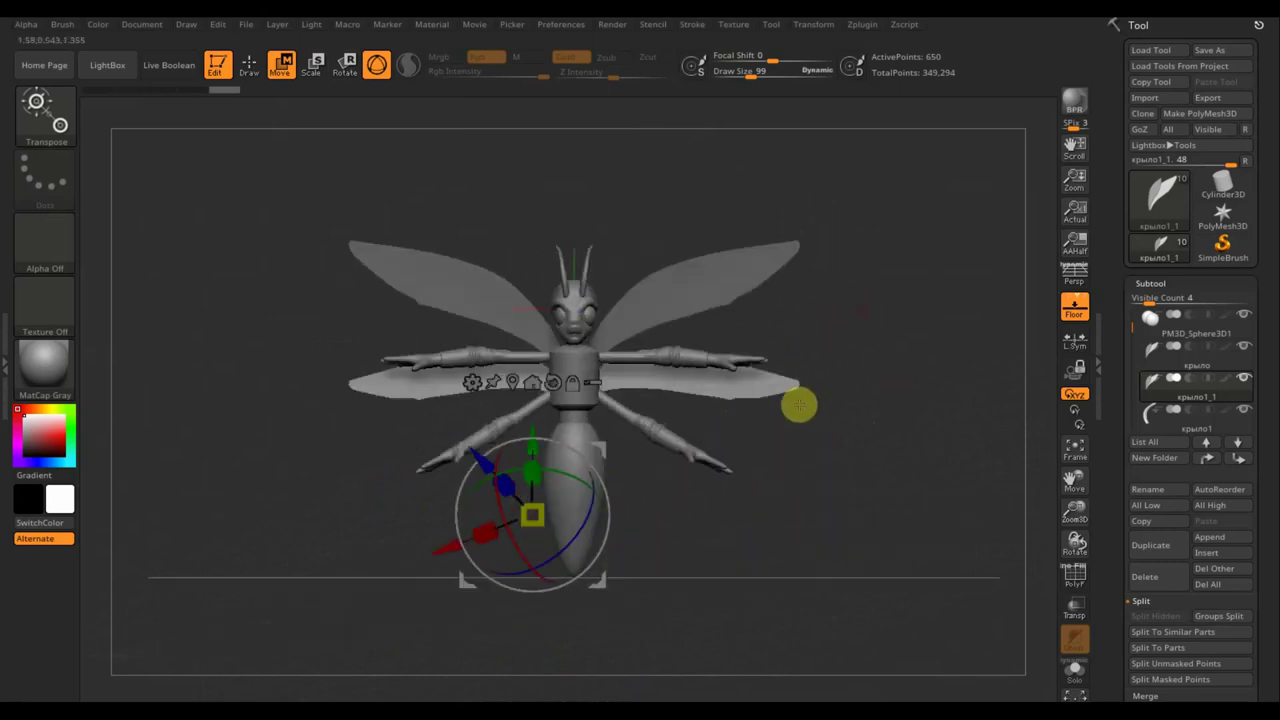
pyautogui.click(248, 65)
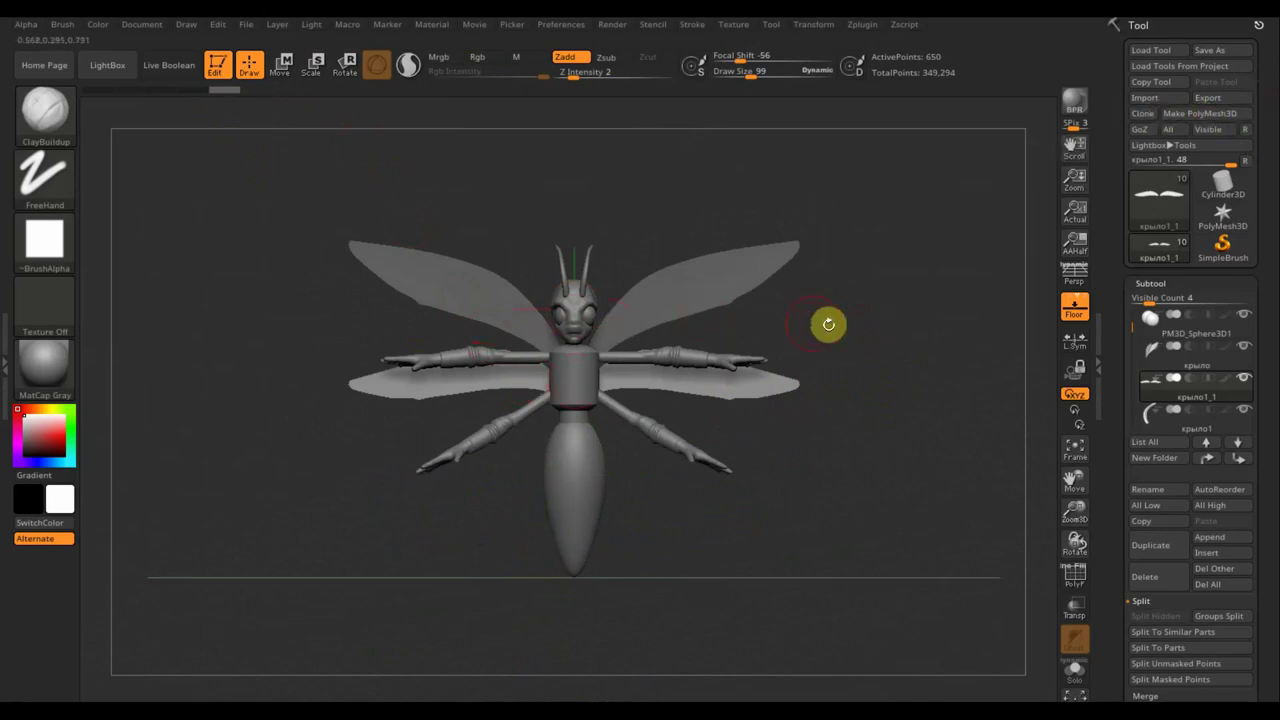
# Import the крыло mesh from Рабочий стол (Desktop) into the current wing subtool.
pyautogui.click(1150, 100)
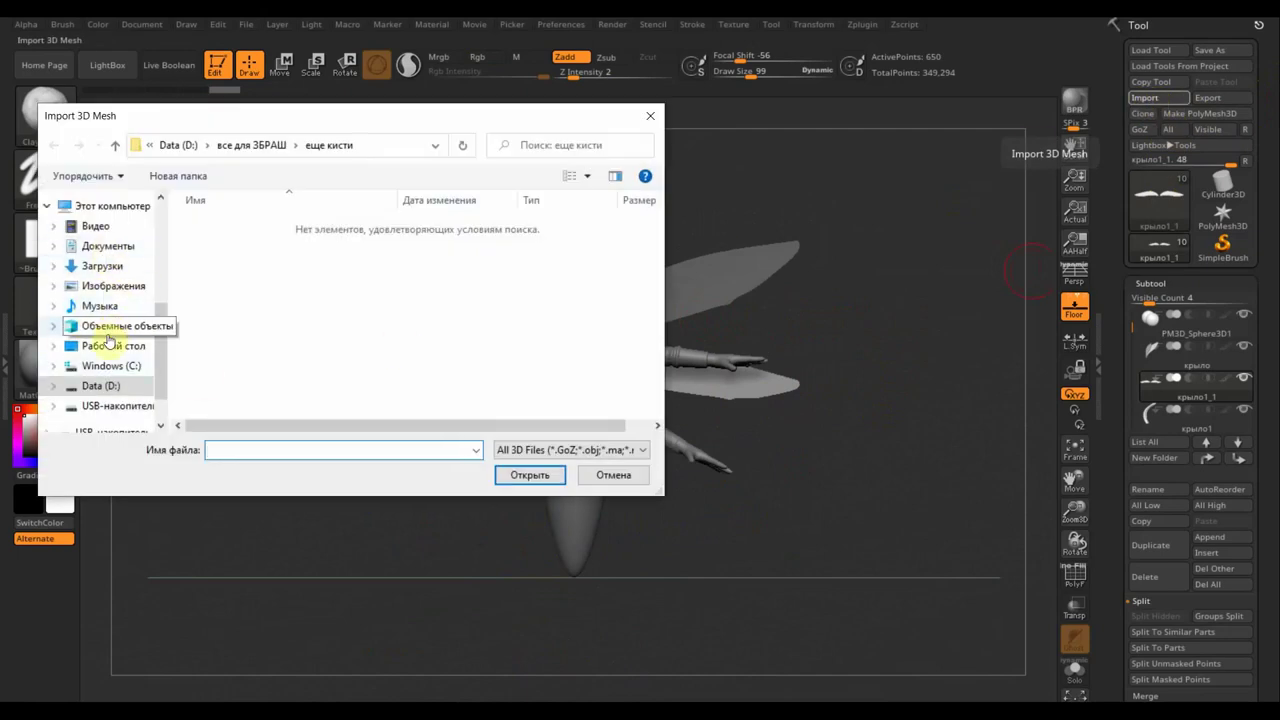
pyautogui.click(108, 344)
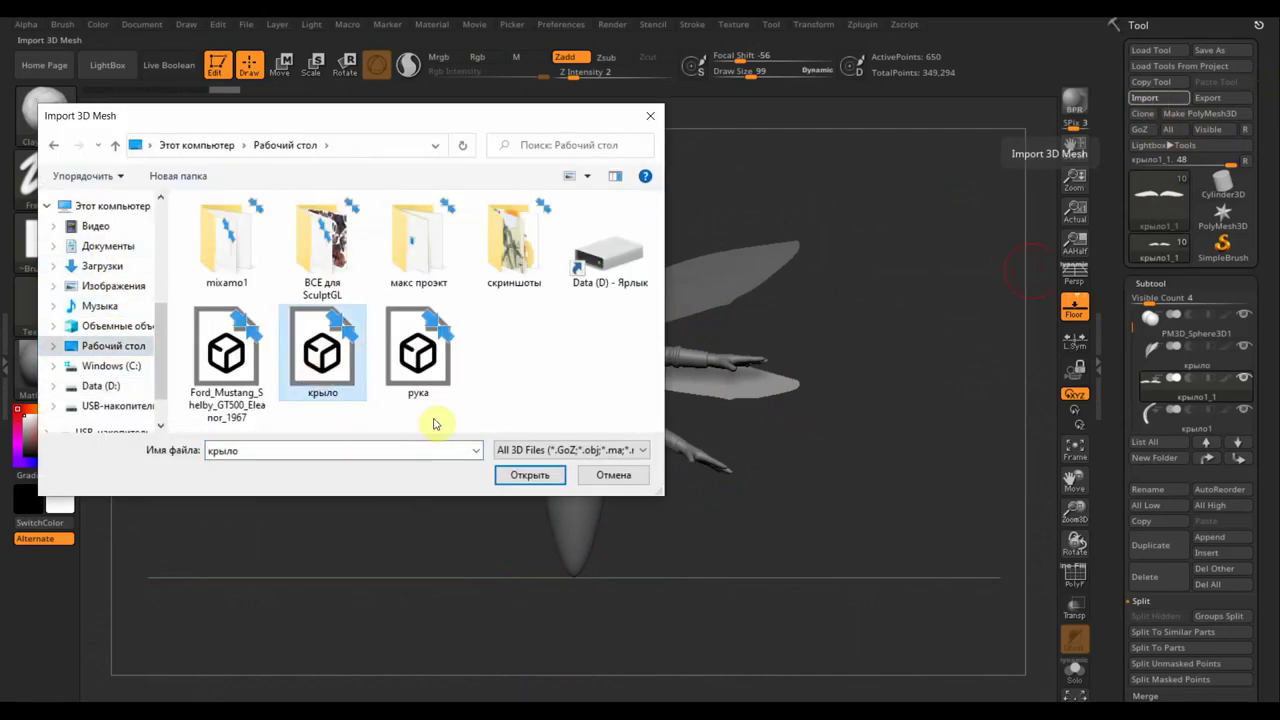
pyautogui.click(555, 484)
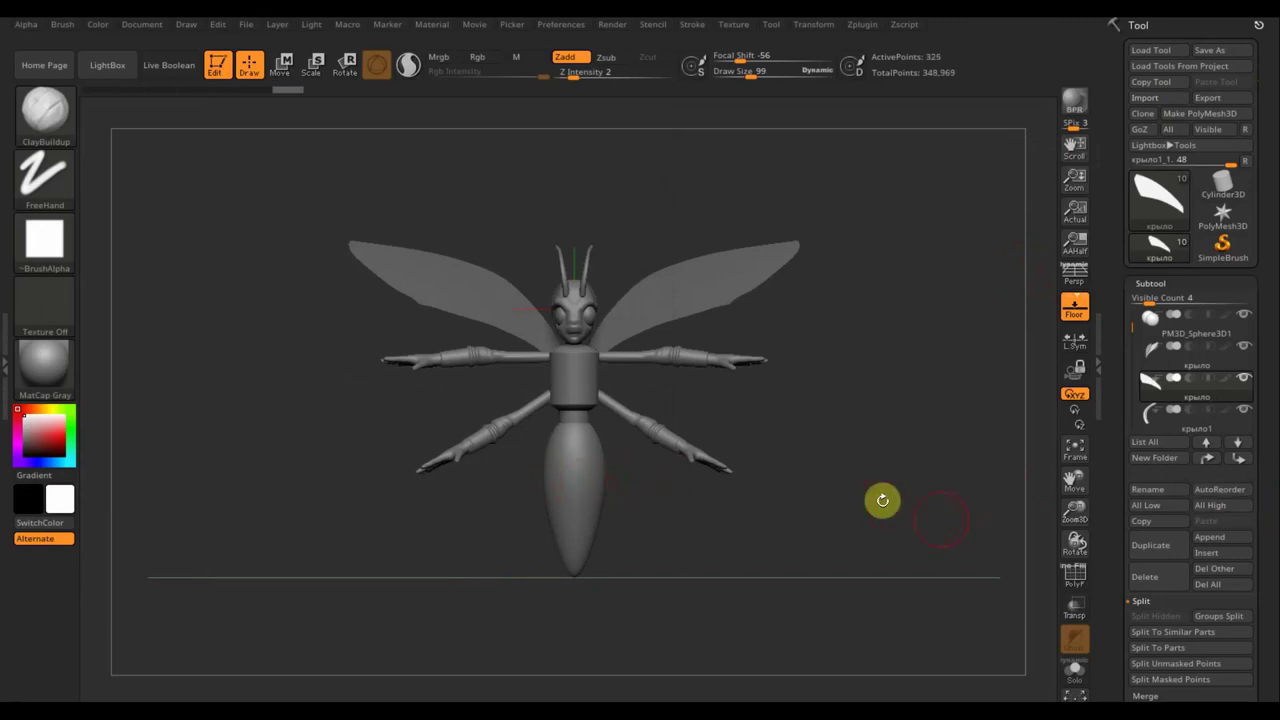
pyautogui.moveTo(872, 510); pyautogui.dragTo(813, 328)
pyautogui.moveTo(836, 386); pyautogui.dragTo(634, 177)
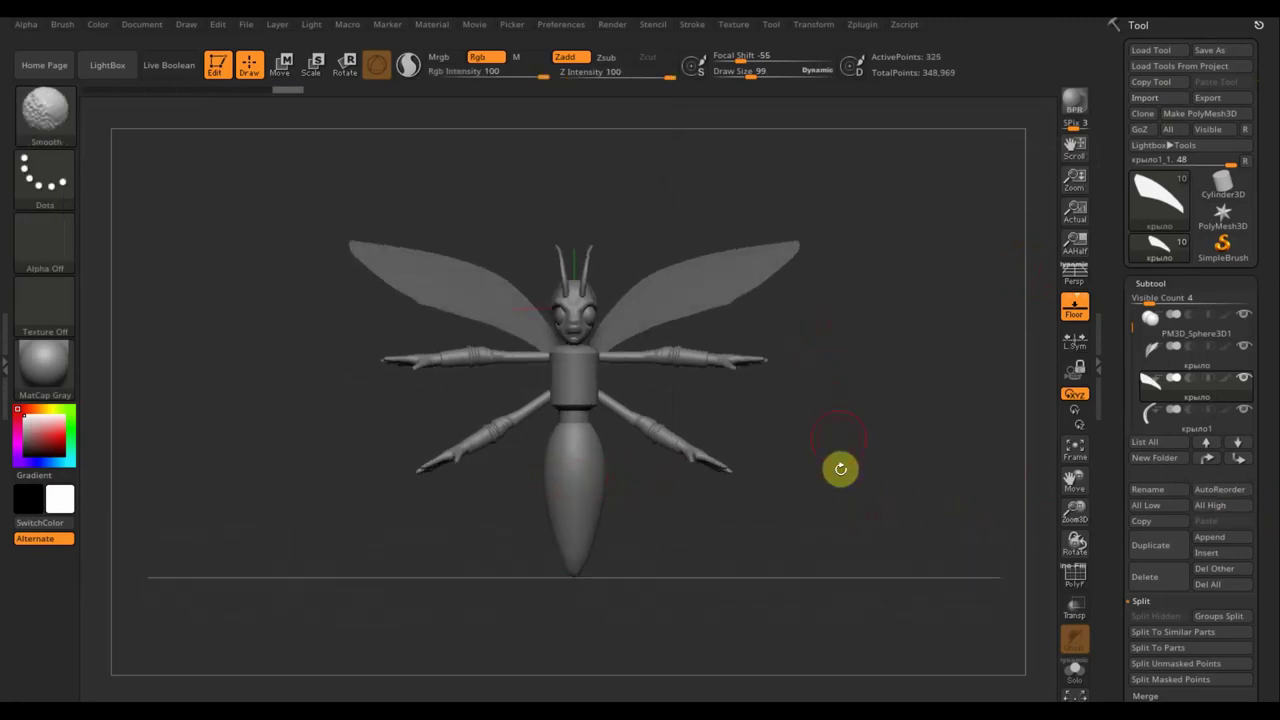
# Scale down the imported wing and move it toward the insect's body.
pyautogui.click(282, 65)
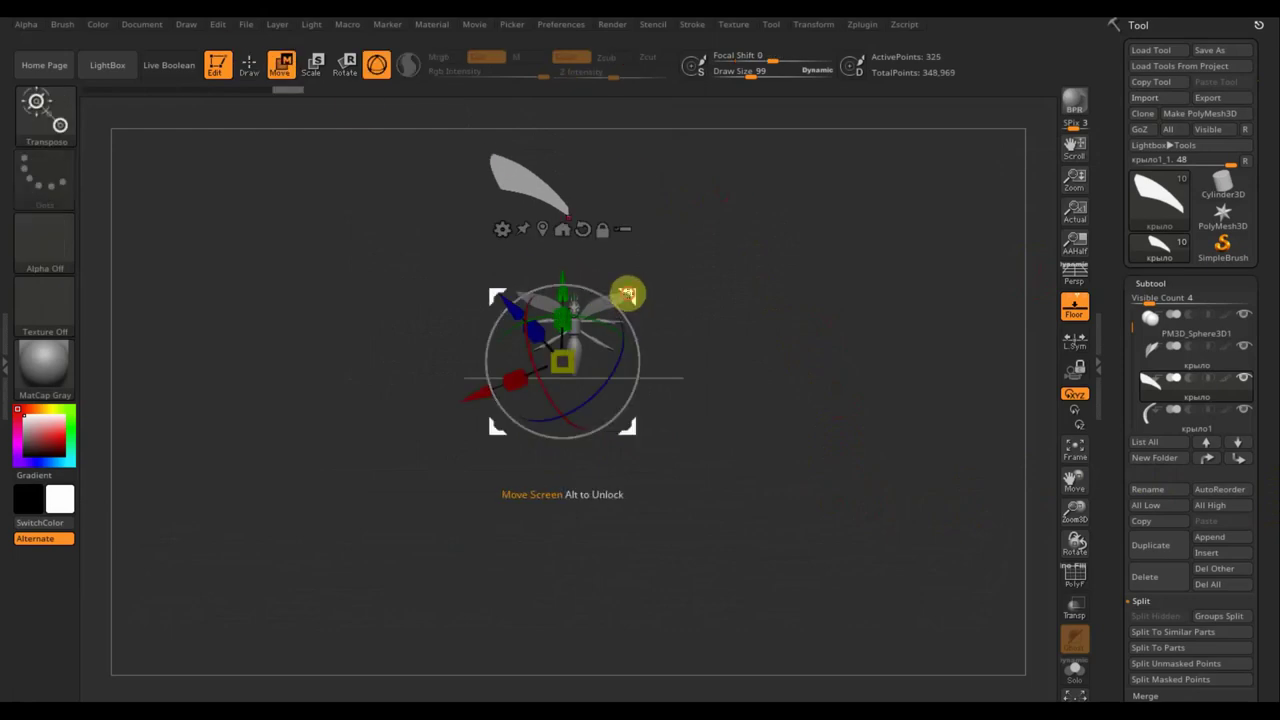
pyautogui.moveTo(627, 294)
pyautogui.mouseDown()
pyautogui.moveTo(617, 397)
pyautogui.moveTo(632, 415)
pyautogui.mouseUp()
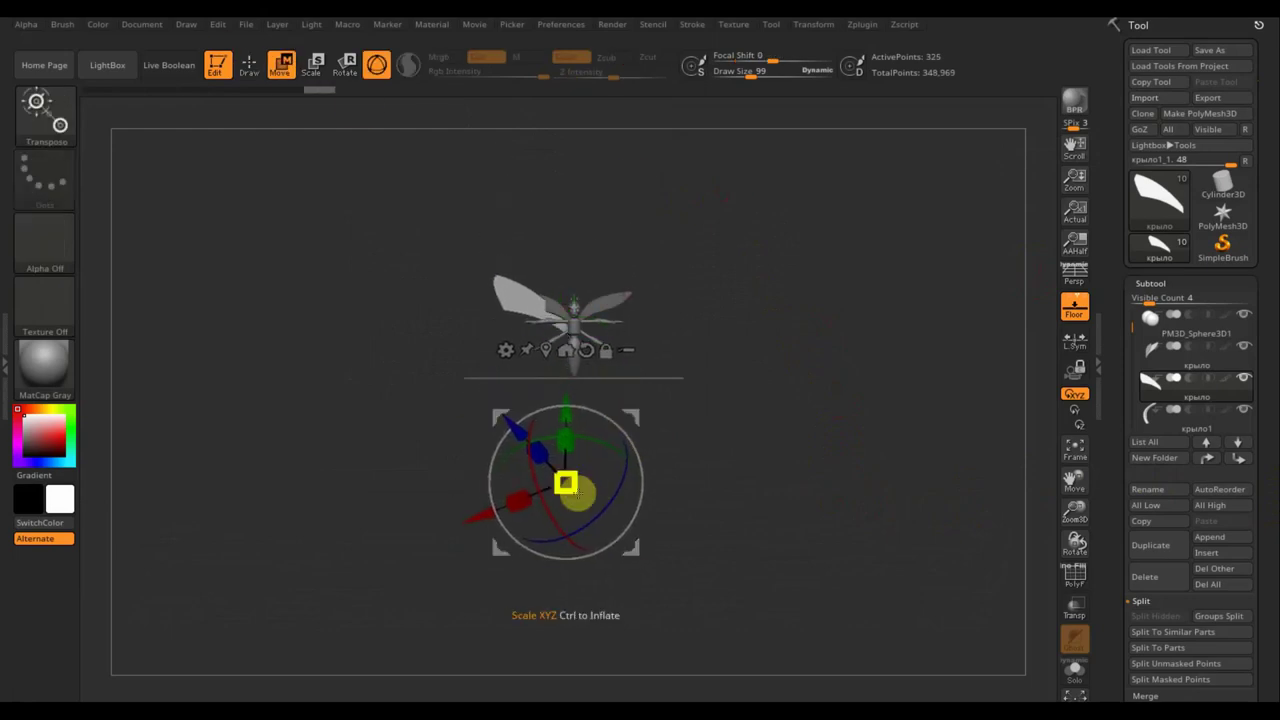
pyautogui.moveTo(578, 492); pyautogui.dragTo(566, 484)
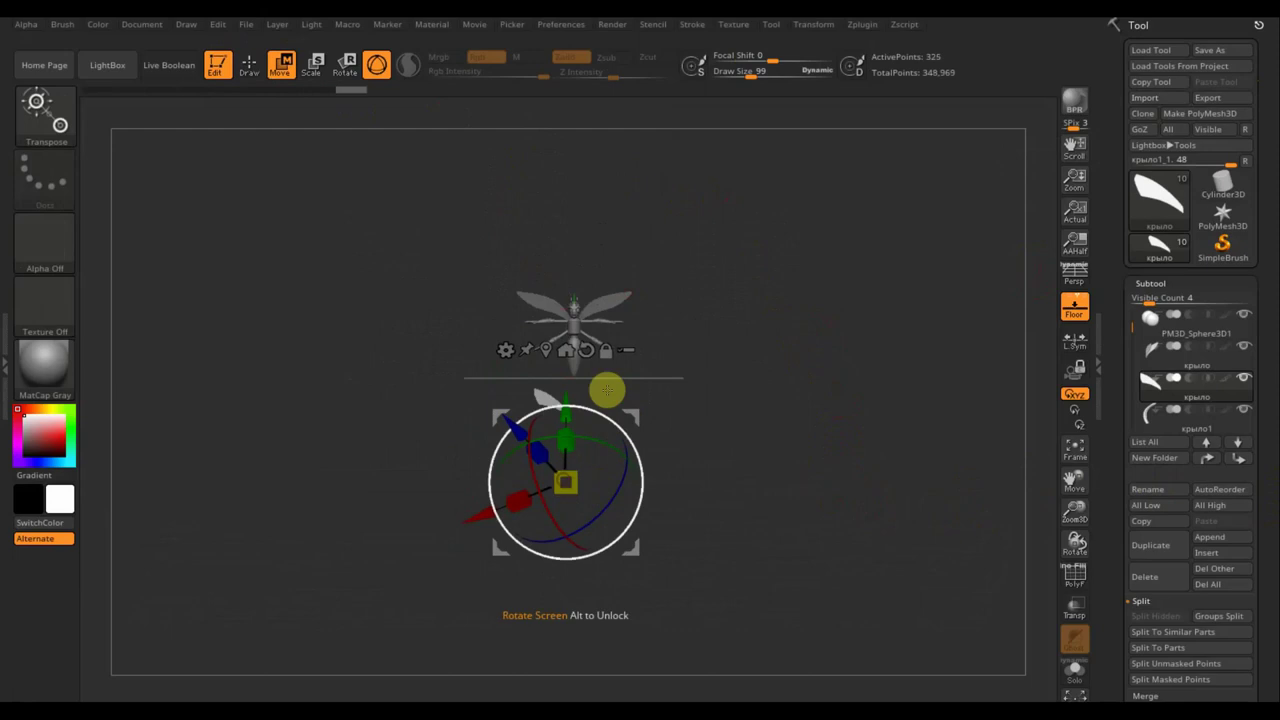
pyautogui.moveTo(623, 408)
pyautogui.mouseDown()
pyautogui.moveTo(606, 316)
pyautogui.moveTo(577, 294)
pyautogui.mouseUp()
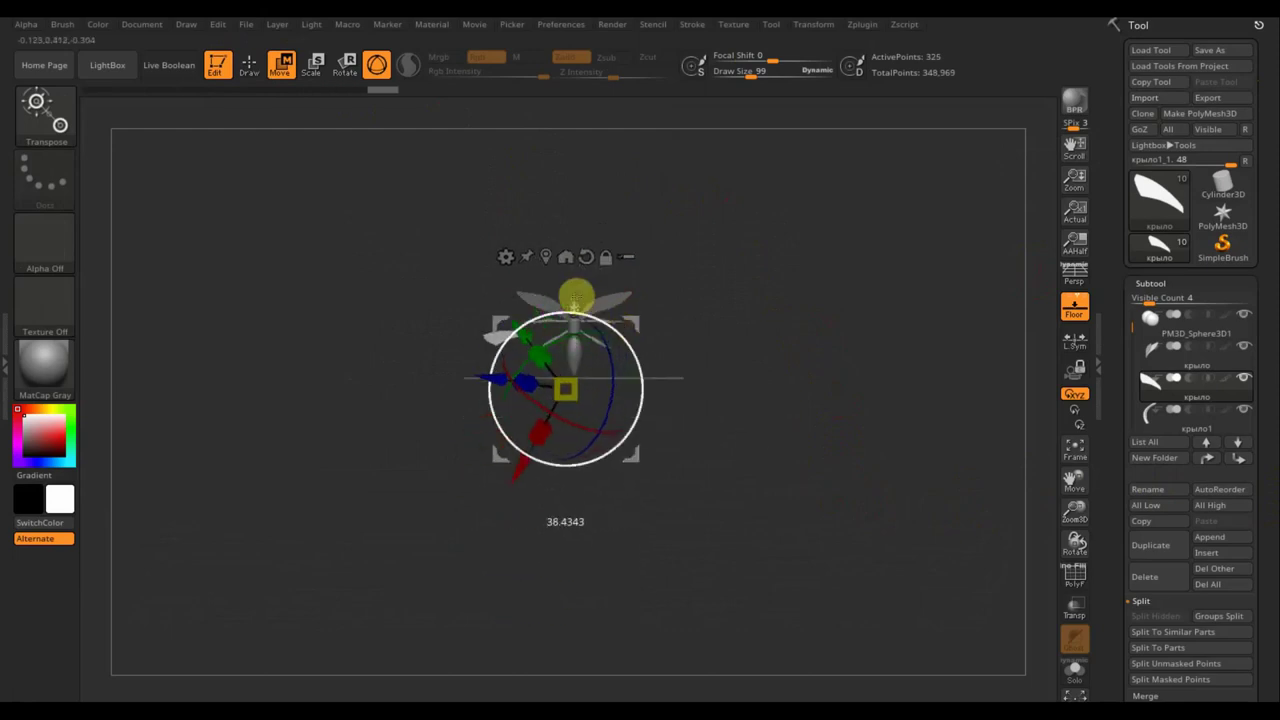
pyautogui.moveTo(640, 323)
pyautogui.mouseDown()
pyautogui.moveTo(673, 296)
pyautogui.moveTo(680, 306)
pyautogui.mouseUp()
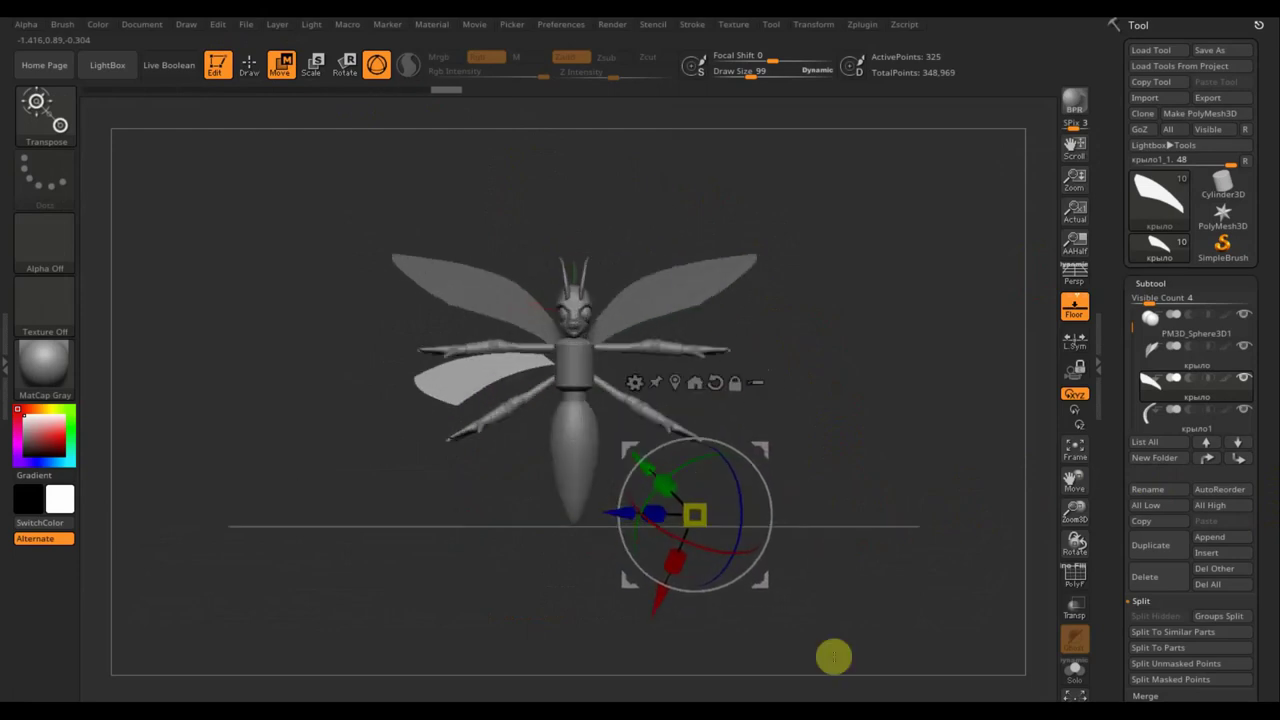
# Adjust the wing's position along the body and rotate it around the X axis.
pyautogui.moveTo(537, 609); pyautogui.dragTo(603, 589)
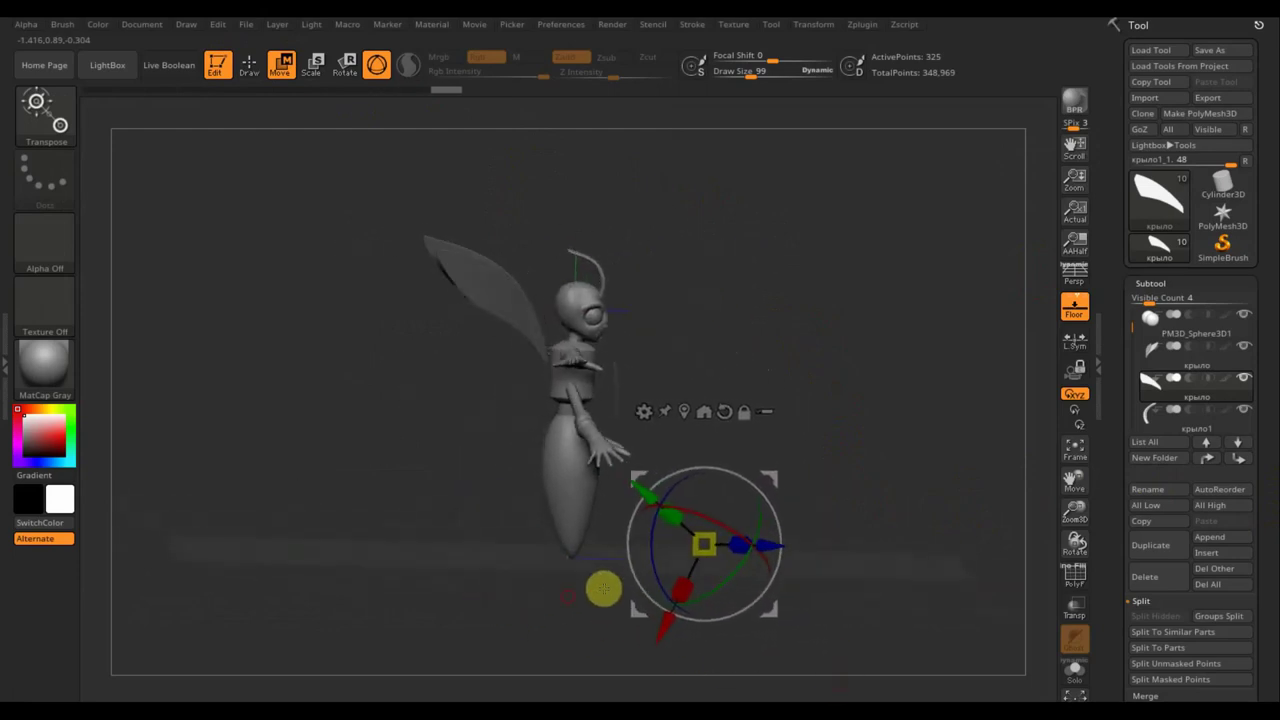
pyautogui.moveTo(777, 477); pyautogui.dragTo(704, 474)
pyautogui.moveTo(800, 511); pyautogui.dragTo(809, 514)
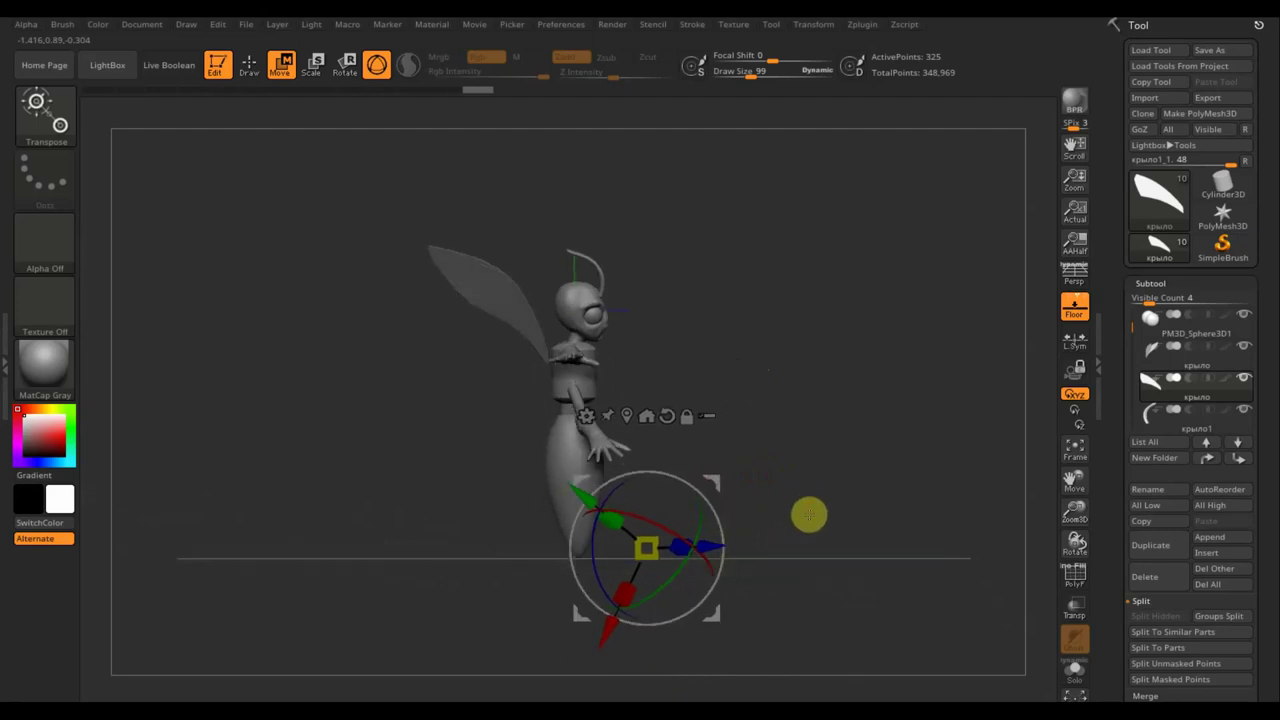
pyautogui.moveTo(757, 556)
pyautogui.mouseDown()
pyautogui.moveTo(811, 549)
pyautogui.moveTo(863, 477)
pyautogui.moveTo(852, 419)
pyautogui.mouseUp()
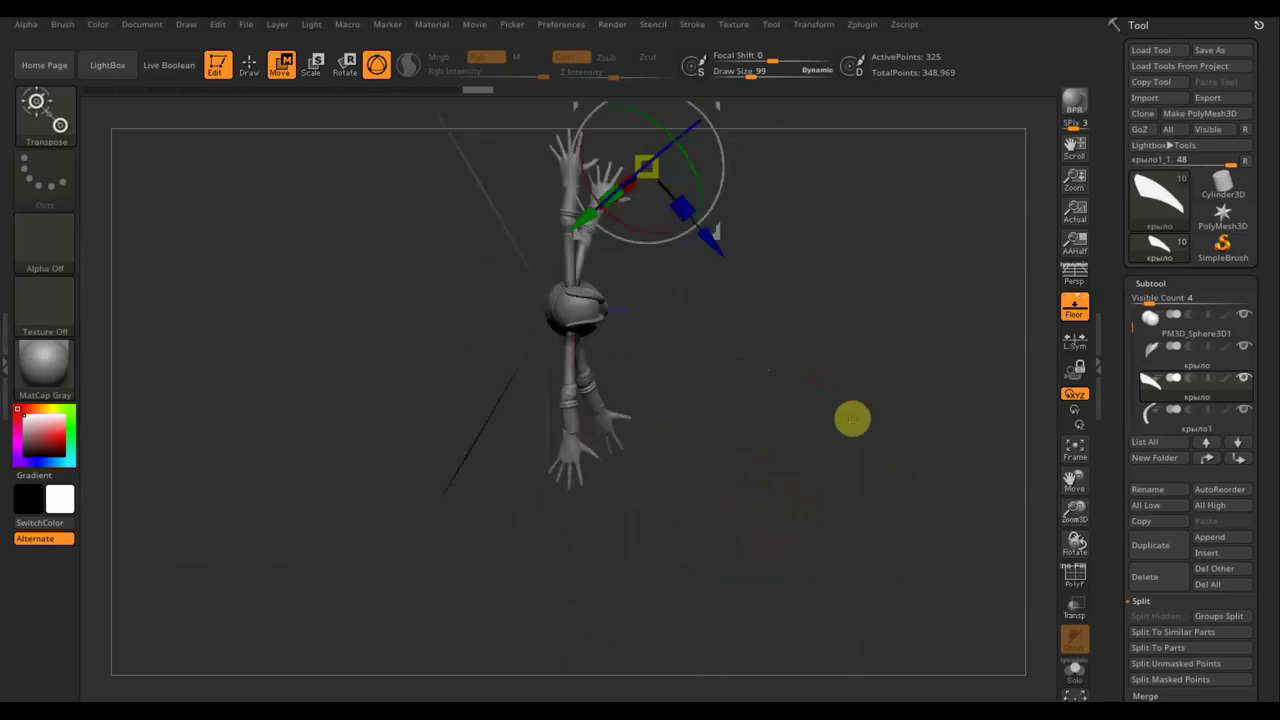
pyautogui.moveTo(840, 369)
pyautogui.mouseDown()
pyautogui.moveTo(814, 517)
pyautogui.moveTo(720, 331)
pyautogui.moveTo(688, 330)
pyautogui.moveTo(674, 391)
pyautogui.mouseUp()
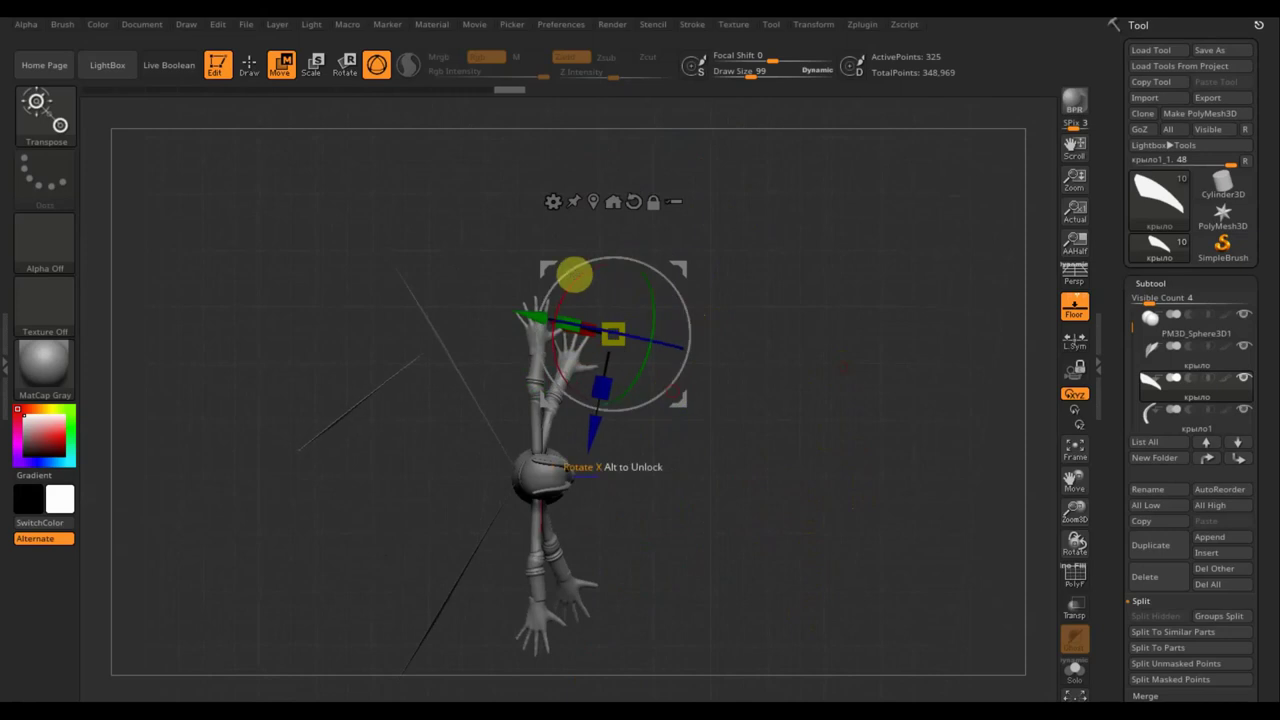
pyautogui.moveTo(548, 303)
pyautogui.mouseDown()
pyautogui.moveTo(586, 391)
pyautogui.moveTo(637, 402)
pyautogui.mouseUp()
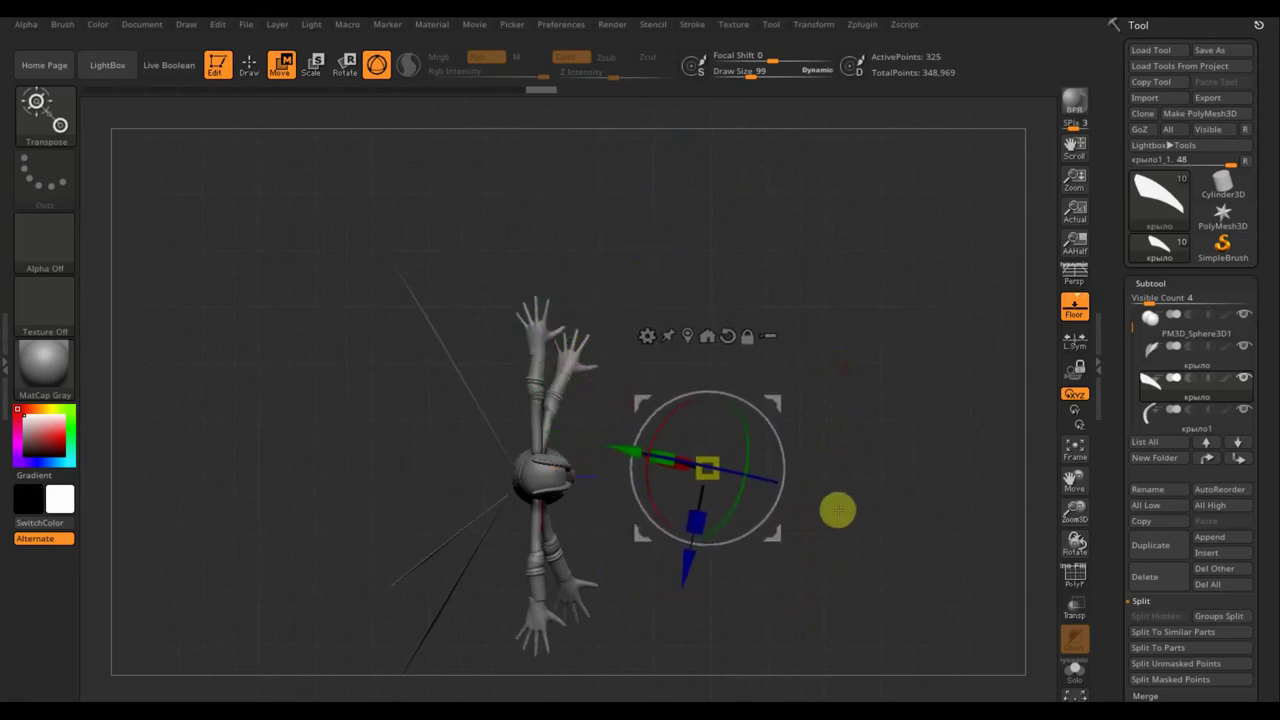
# Open the wing's Display Properties and rotate the lower wing to angle downward beside the body.
pyautogui.scroll(-5, 1257, 466)
pyautogui.scroll(-5, 1240, 440)
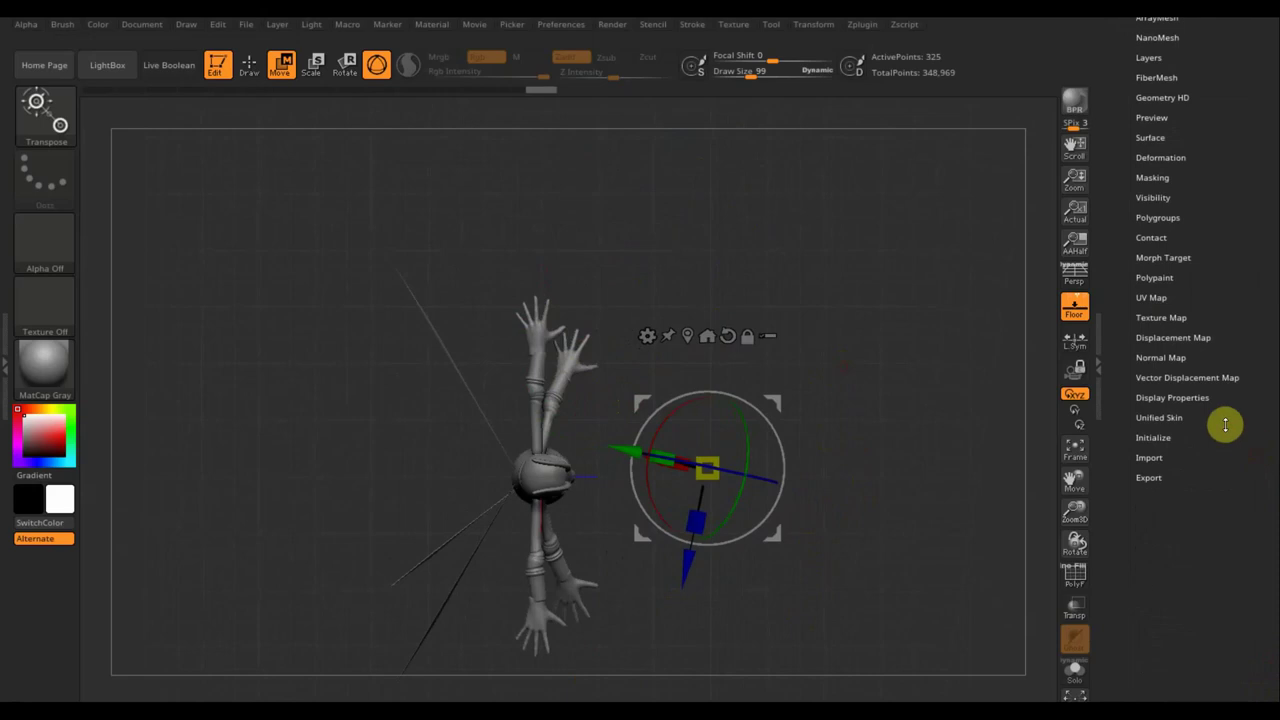
pyautogui.click(1169, 398)
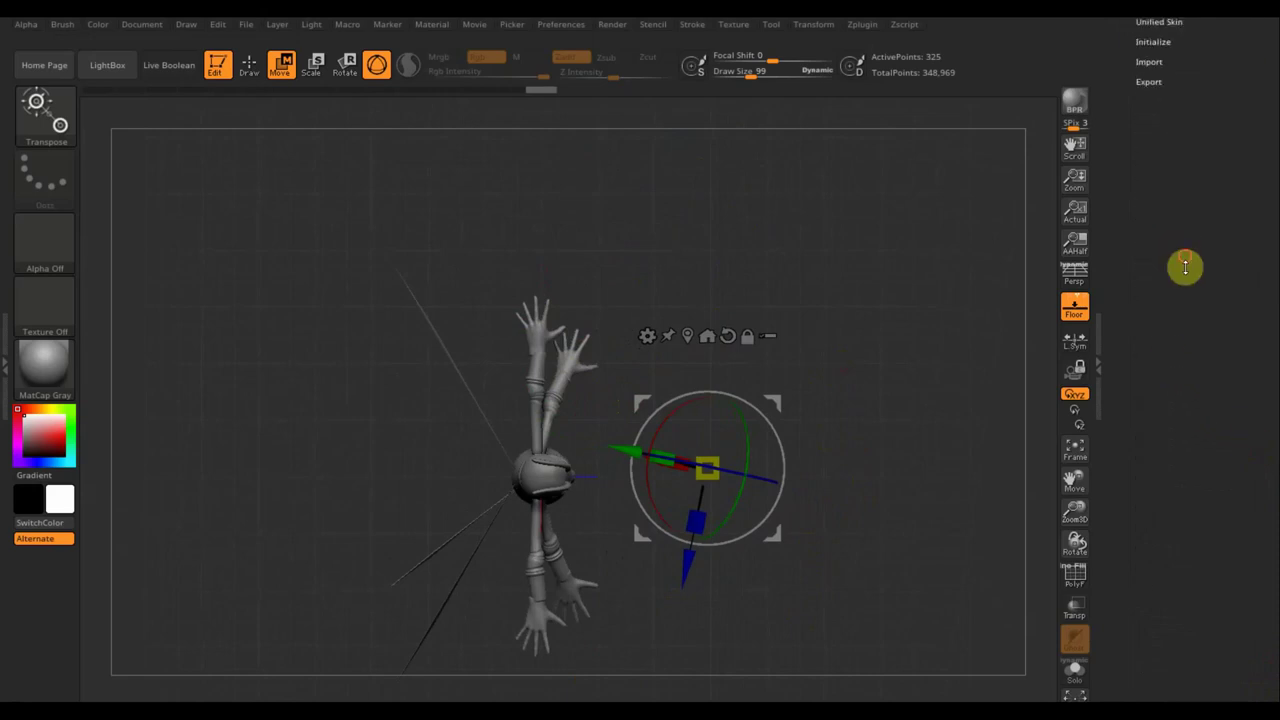
pyautogui.moveTo(863, 543)
pyautogui.mouseDown()
pyautogui.moveTo(860, 366)
pyautogui.moveTo(853, 391)
pyautogui.mouseUp()
pyautogui.moveTo(822, 495)
pyautogui.keyDown('alt'); pyautogui.mouseDown()
pyautogui.moveTo(777, 414)
pyautogui.moveTo(776, 354)
pyautogui.mouseUp(); pyautogui.keyUp('alt')
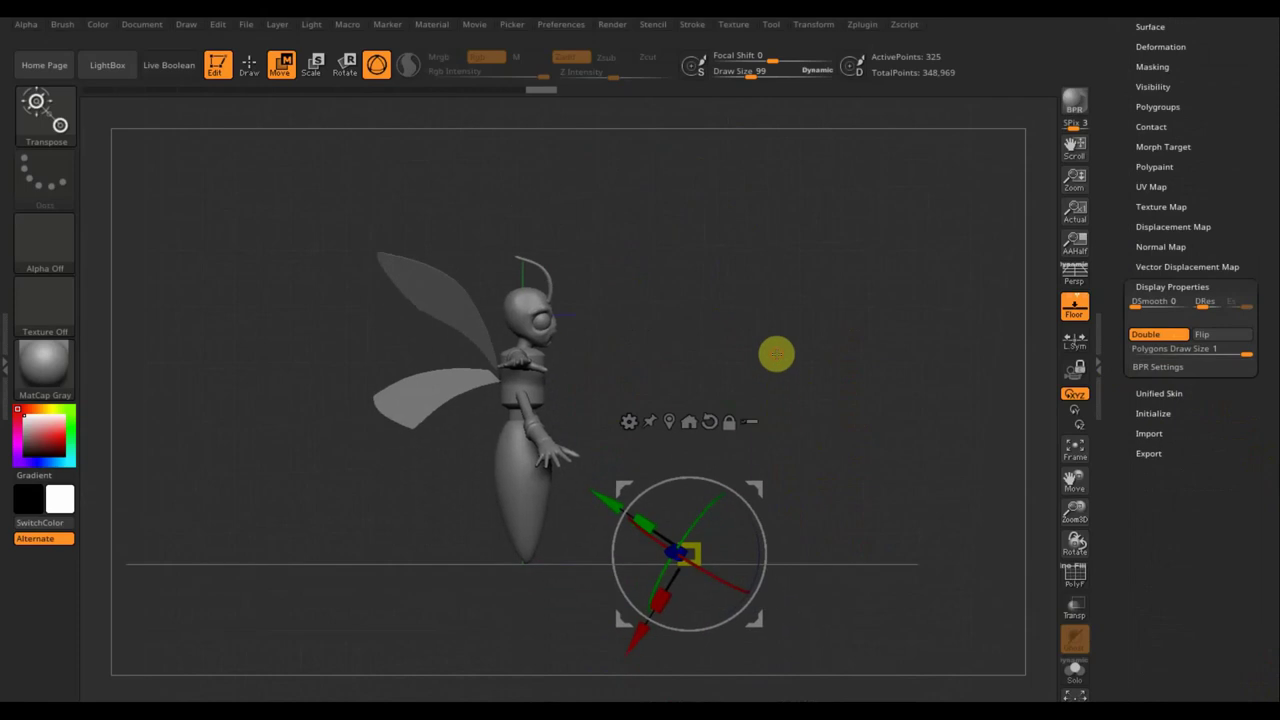
pyautogui.moveTo(722, 485); pyautogui.dragTo(773, 479)
pyautogui.moveTo(794, 391)
pyautogui.mouseDown()
pyautogui.moveTo(731, 403)
pyautogui.moveTo(717, 426)
pyautogui.mouseUp()
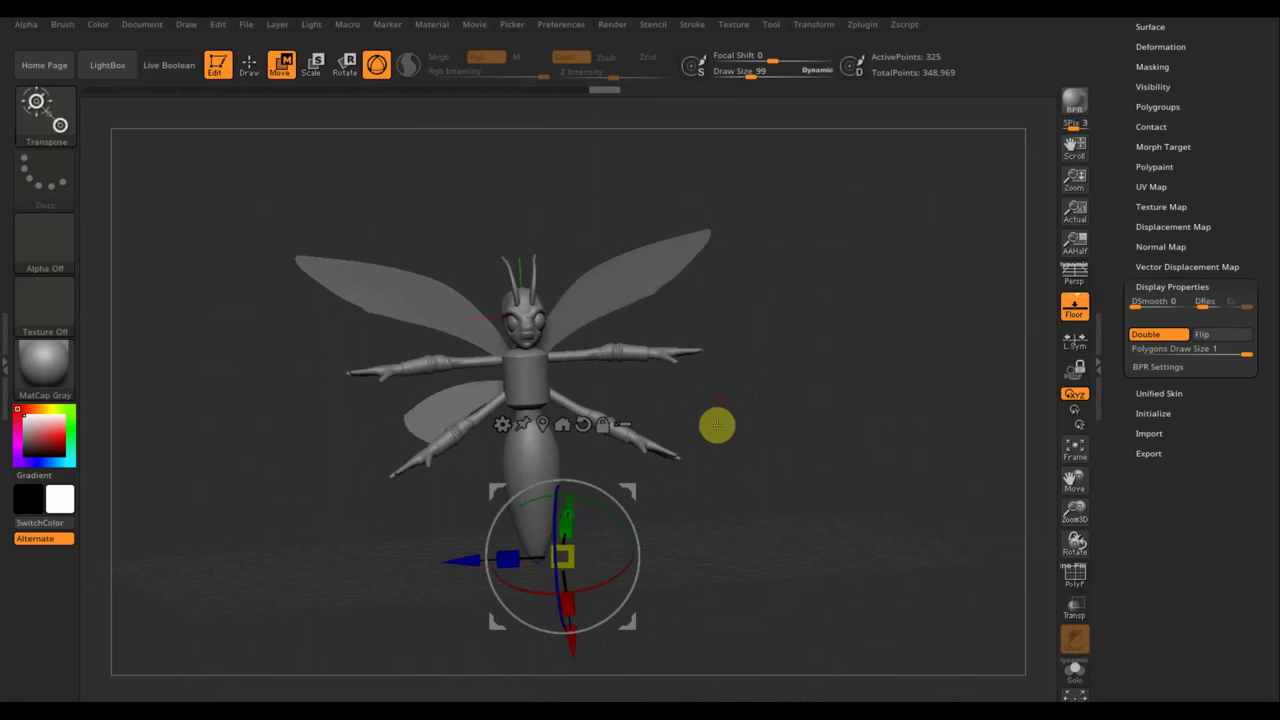
pyautogui.moveTo(642, 495); pyautogui.dragTo(640, 491)
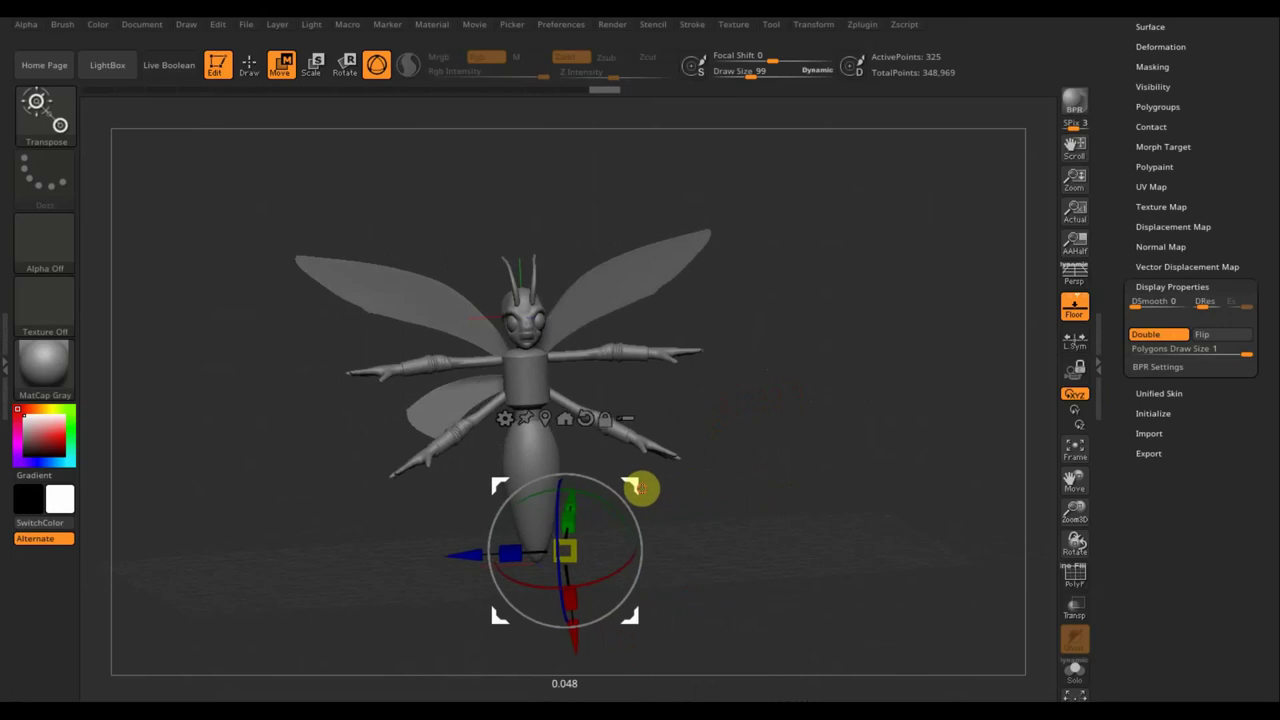
pyautogui.moveTo(766, 441); pyautogui.dragTo(767, 456)
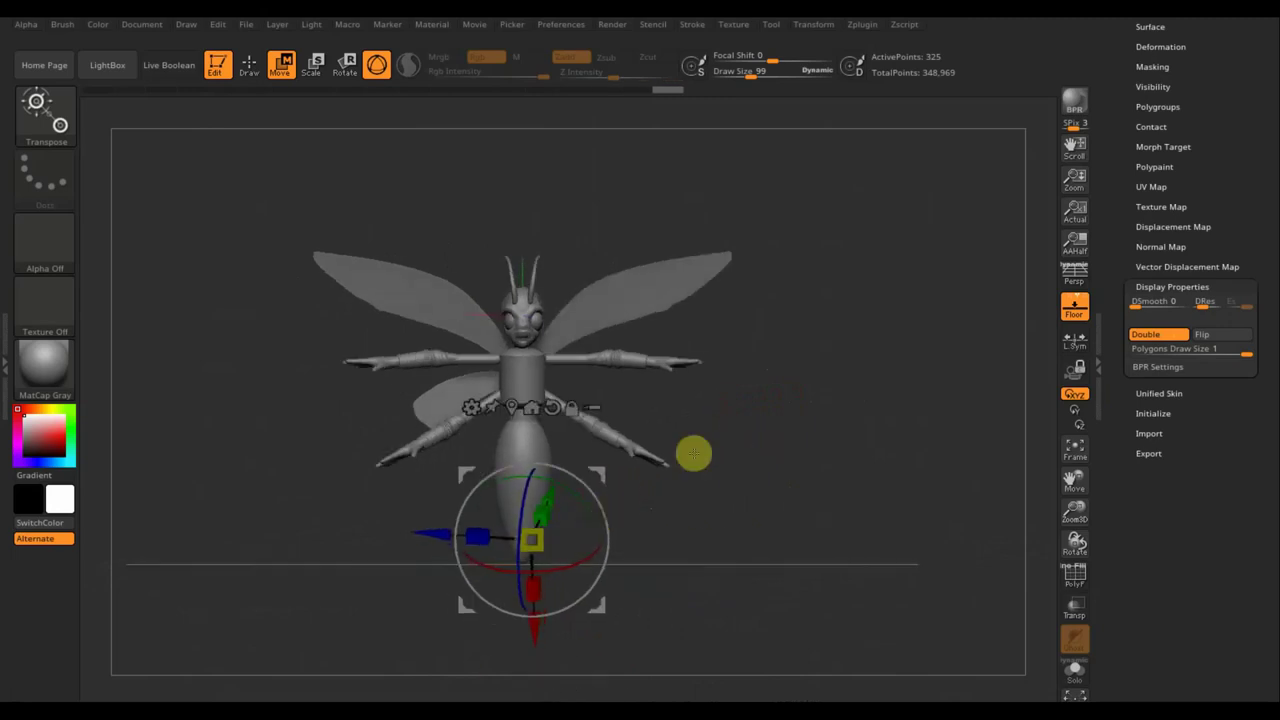
pyautogui.moveTo(739, 427)
pyautogui.mouseDown()
pyautogui.moveTo(743, 417)
pyautogui.moveTo(766, 514)
pyautogui.moveTo(764, 381)
pyautogui.mouseUp()
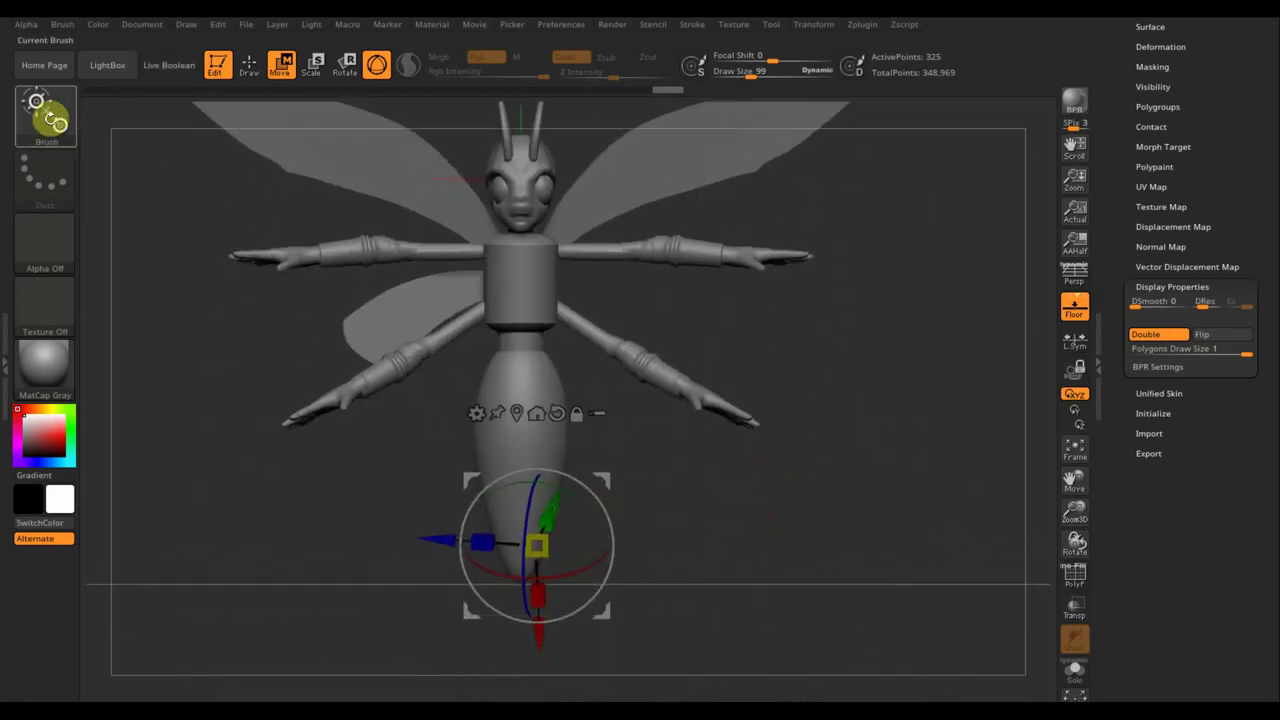
pyautogui.click(249, 65)
pyautogui.moveTo(689, 460)
pyautogui.mouseDown()
pyautogui.moveTo(791, 526)
pyautogui.moveTo(851, 613)
pyautogui.moveTo(894, 574)
pyautogui.moveTo(986, 580)
pyautogui.moveTo(1005, 568)
pyautogui.mouseUp()
# Mirror the lower wing to the other side using Geometry > Mirror And Weld.
pyautogui.scroll(8, 1211, 160)
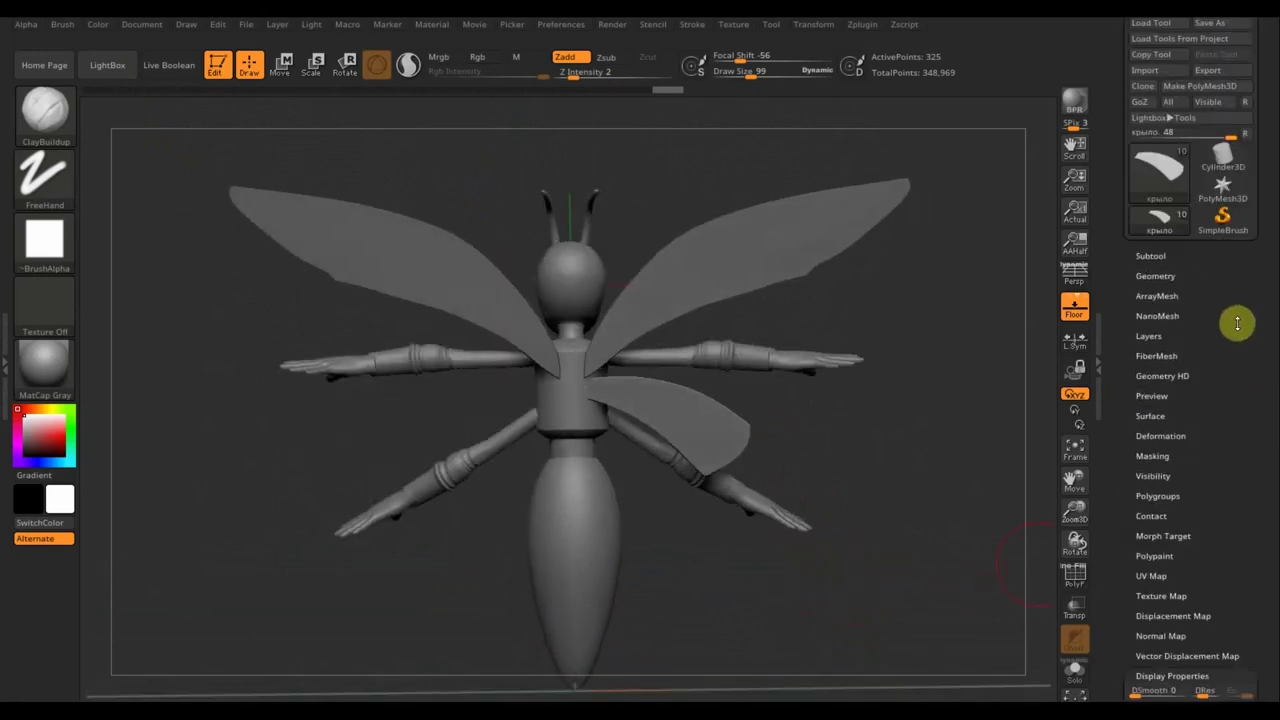
pyautogui.click(1152, 283)
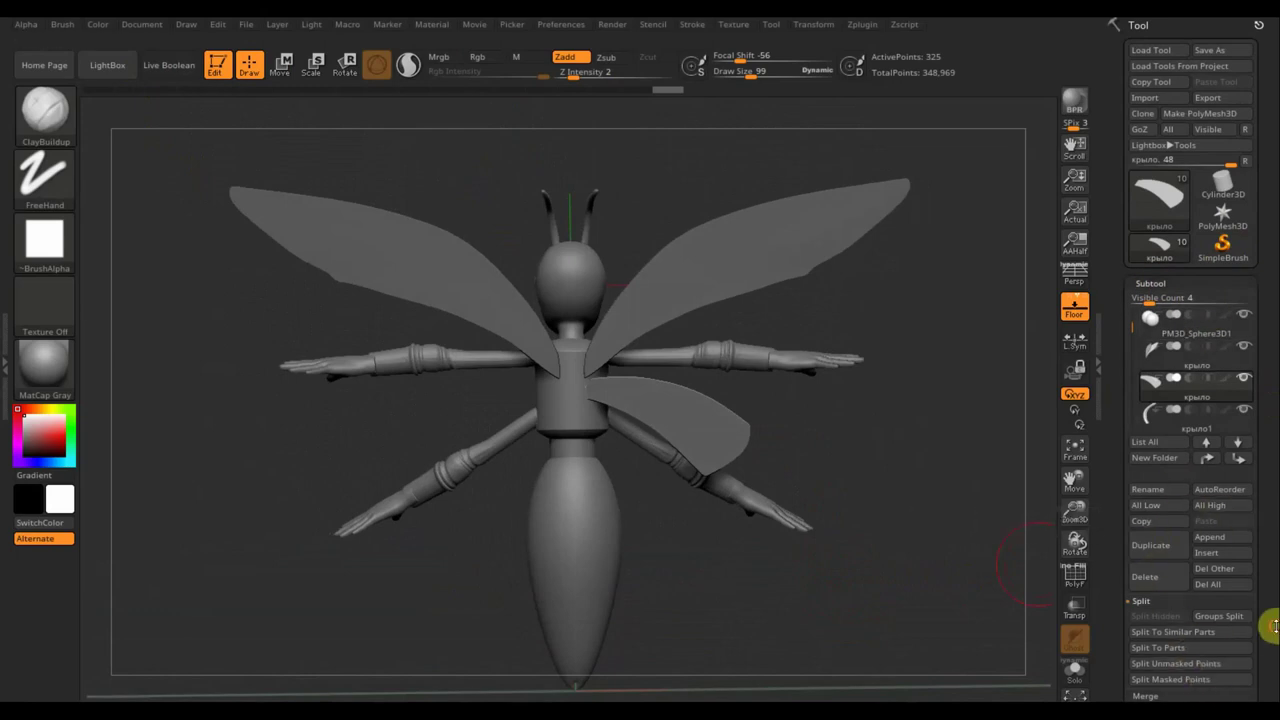
pyautogui.scroll(-3, 1268, 626)
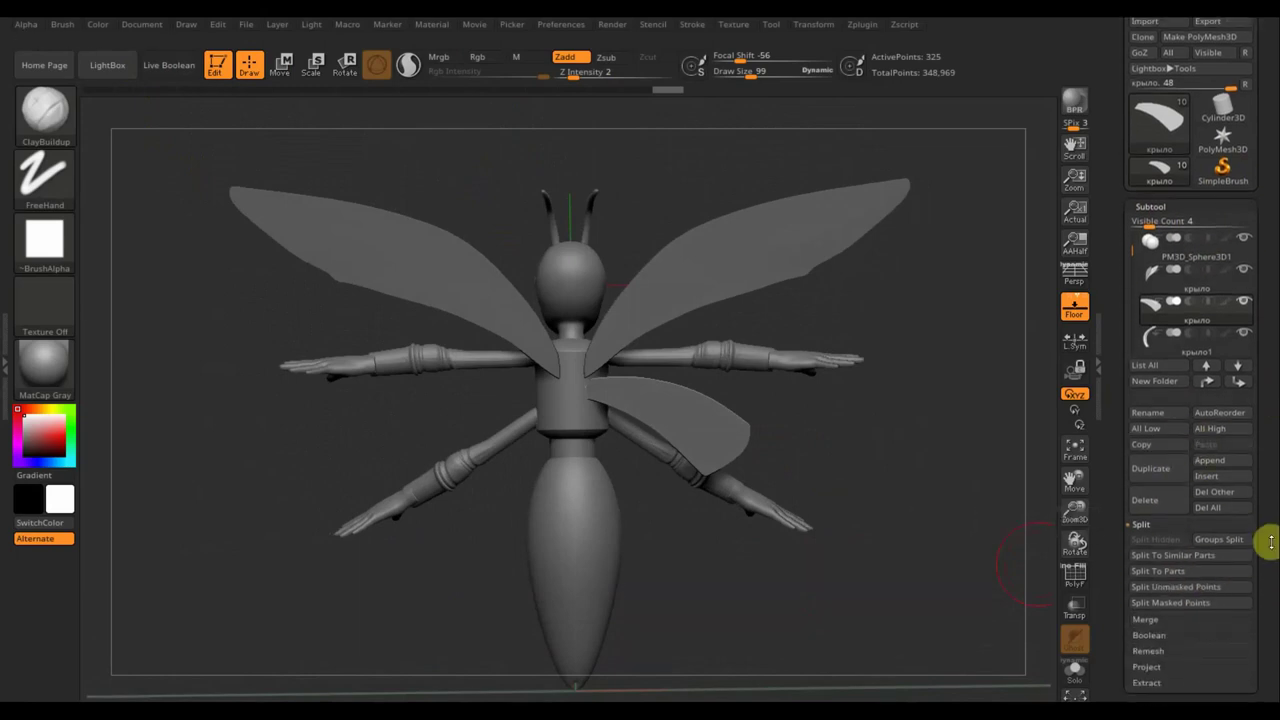
pyautogui.moveTo(1266, 537); pyautogui.dragTo(1263, 462)
pyautogui.scroll(-3, 1250, 466)
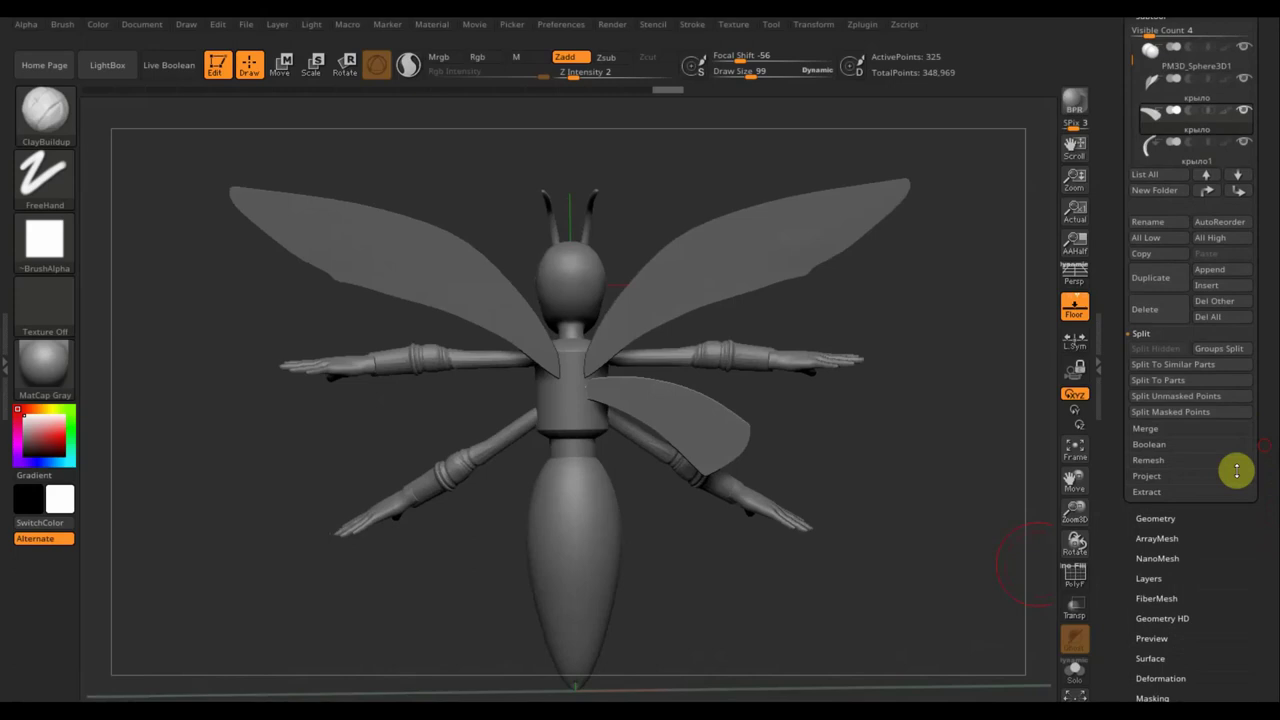
pyautogui.click(1155, 518)
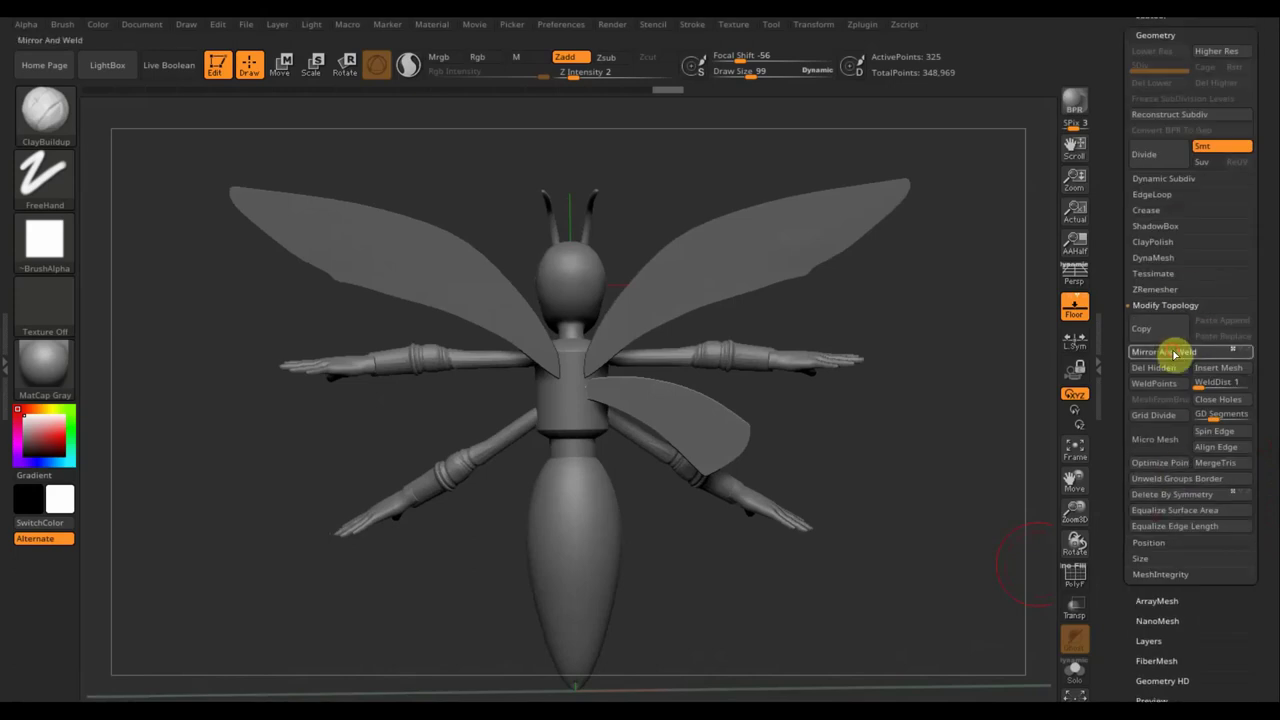
pyautogui.click(1175, 354)
# Check the mirrored lower wing and turn off the floor grid.
pyautogui.moveTo(906, 483); pyautogui.dragTo(733, 487)
pyautogui.moveTo(943, 500)
pyautogui.mouseDown()
pyautogui.moveTo(917, 483)
pyautogui.moveTo(934, 446)
pyautogui.mouseUp()
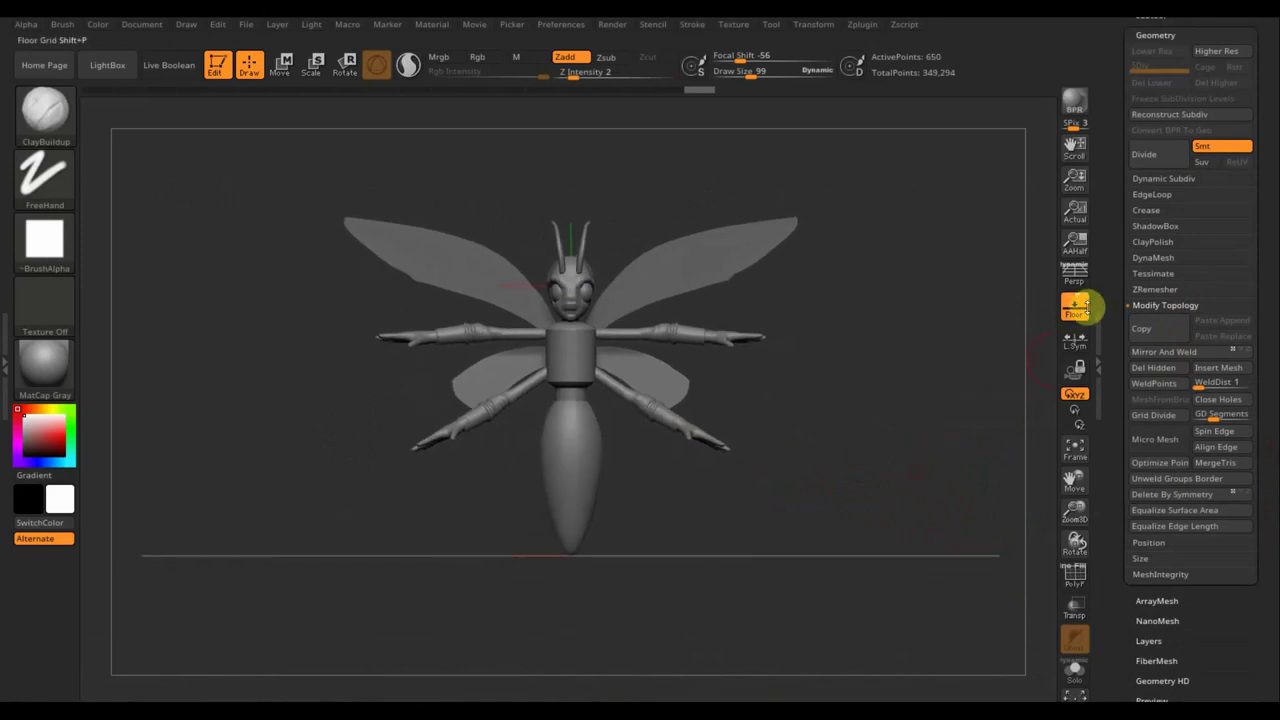
pyautogui.click(1074, 306)
pyautogui.keyDown('alt'); pyautogui.moveTo(848, 457); pyautogui.dragTo(868, 489); pyautogui.keyUp('alt')
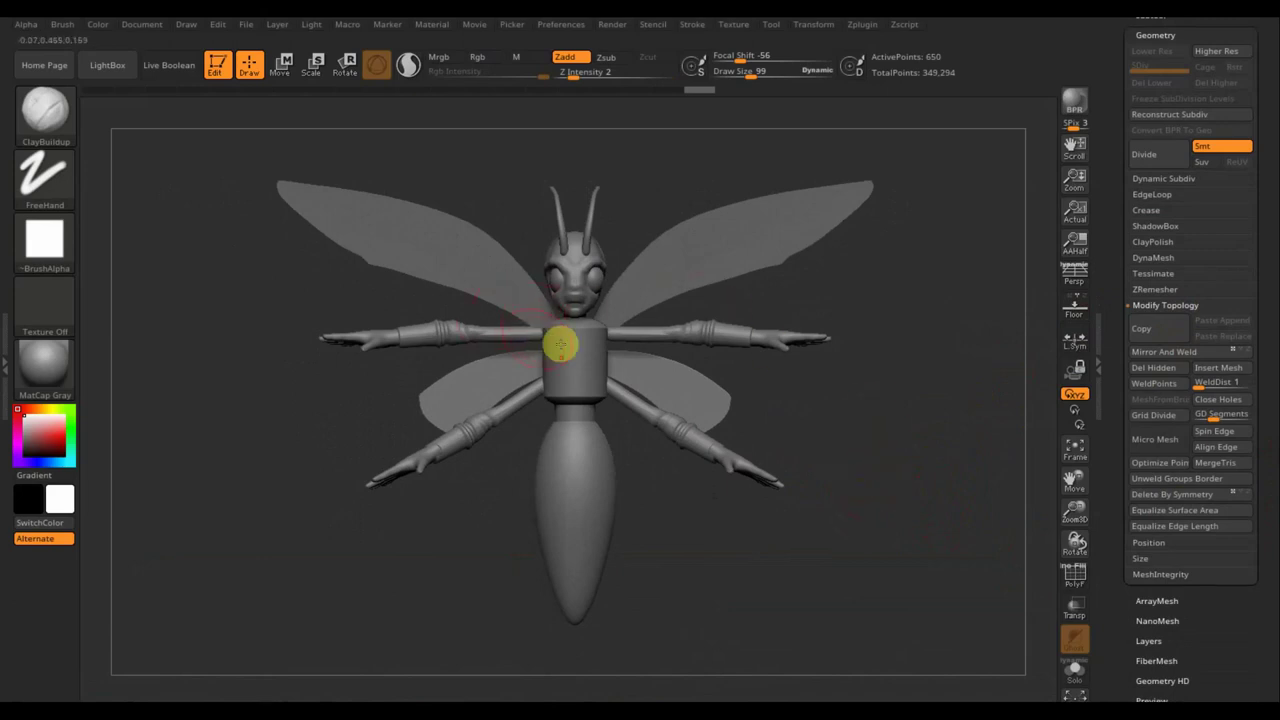
pyautogui.moveTo(696, 384)
pyautogui.mouseDown()
pyautogui.moveTo(826, 400)
pyautogui.moveTo(760, 400)
pyautogui.moveTo(860, 397)
pyautogui.moveTo(849, 399)
pyautogui.mouseUp()
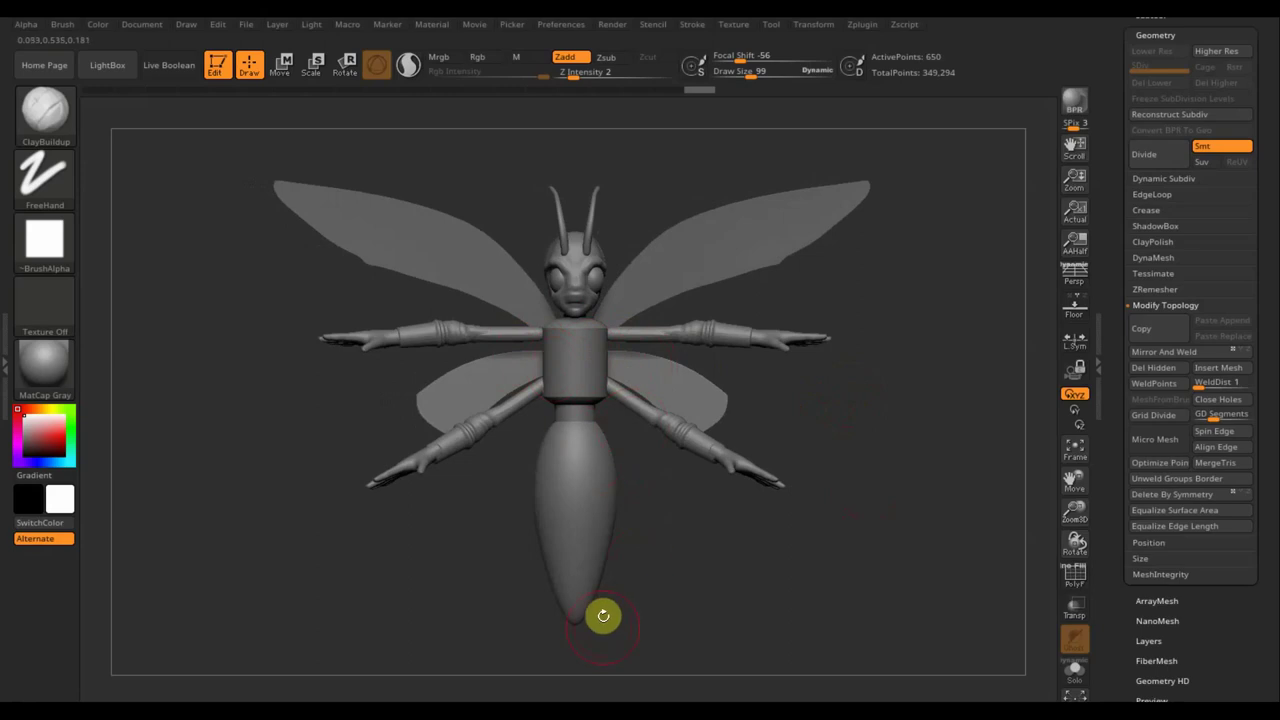
pyautogui.moveTo(901, 467)
pyautogui.mouseDown()
pyautogui.moveTo(866, 483)
pyautogui.moveTo(847, 469)
pyautogui.mouseUp()
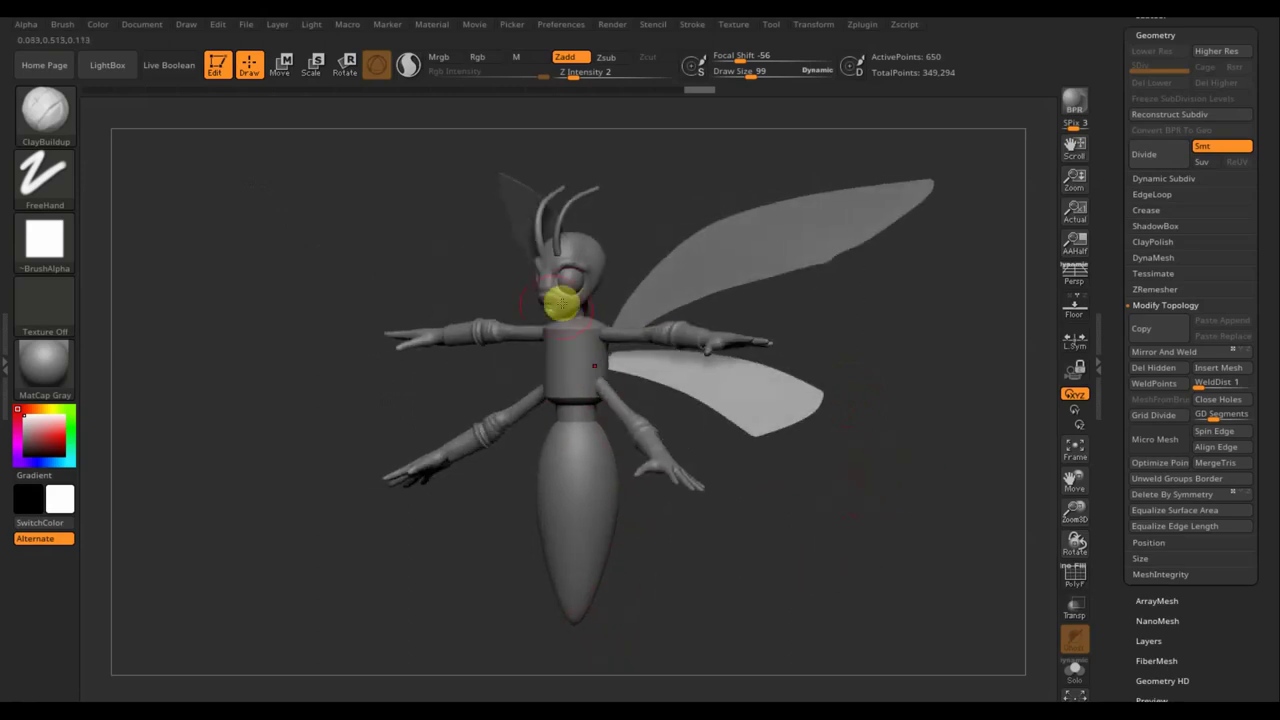
pyautogui.moveTo(779, 354); pyautogui.dragTo(874, 358)
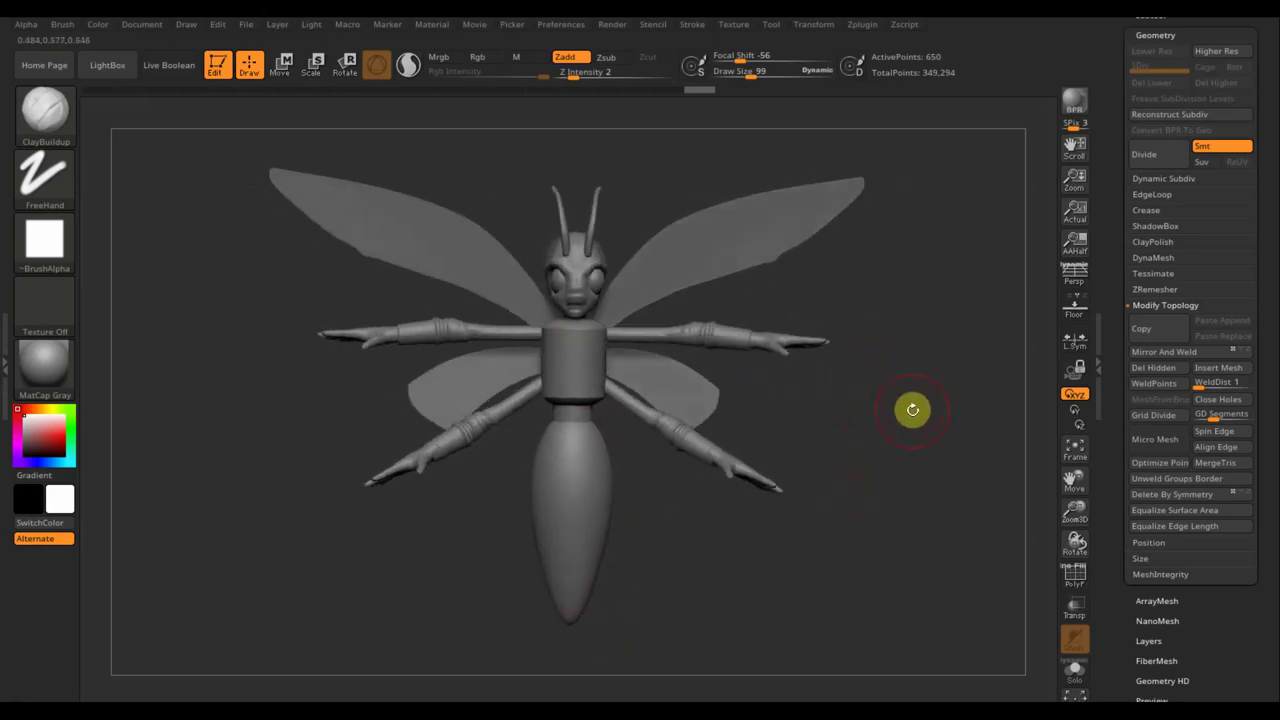
pyautogui.moveTo(912, 409)
pyautogui.mouseDown()
pyautogui.moveTo(829, 437)
pyautogui.moveTo(906, 434)
pyautogui.moveTo(913, 452)
pyautogui.moveTo(928, 407)
pyautogui.mouseUp()
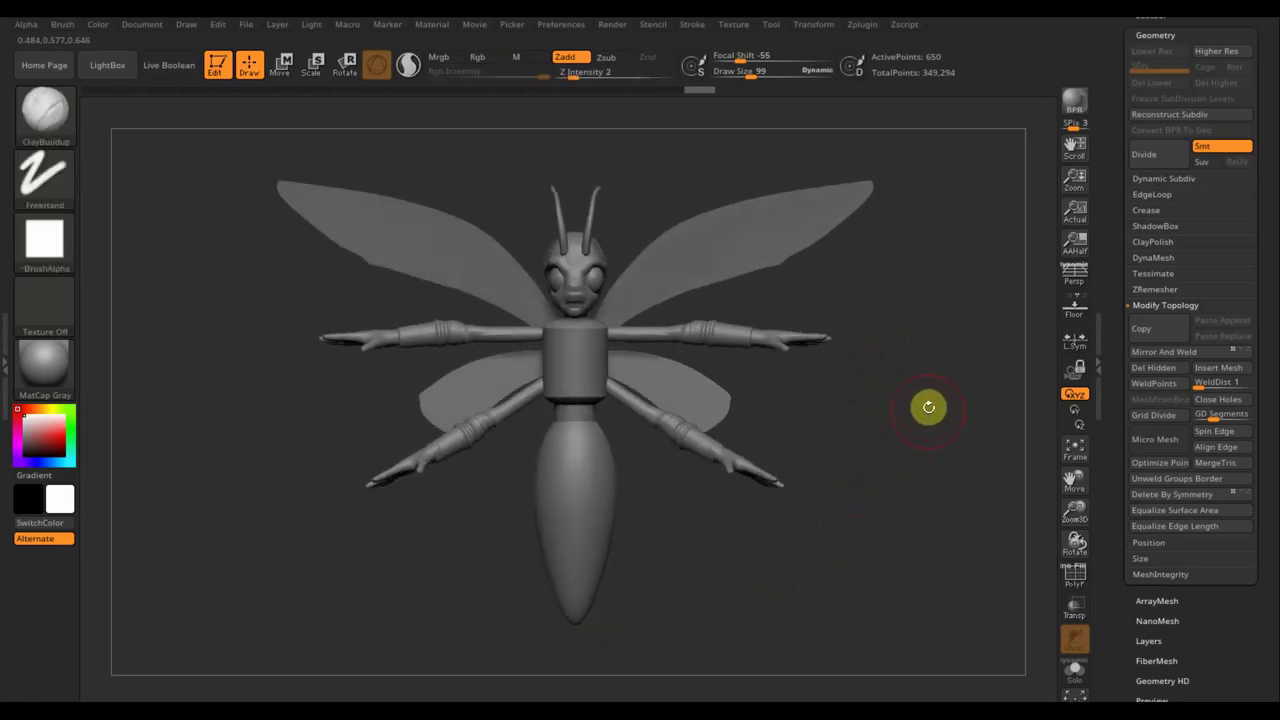